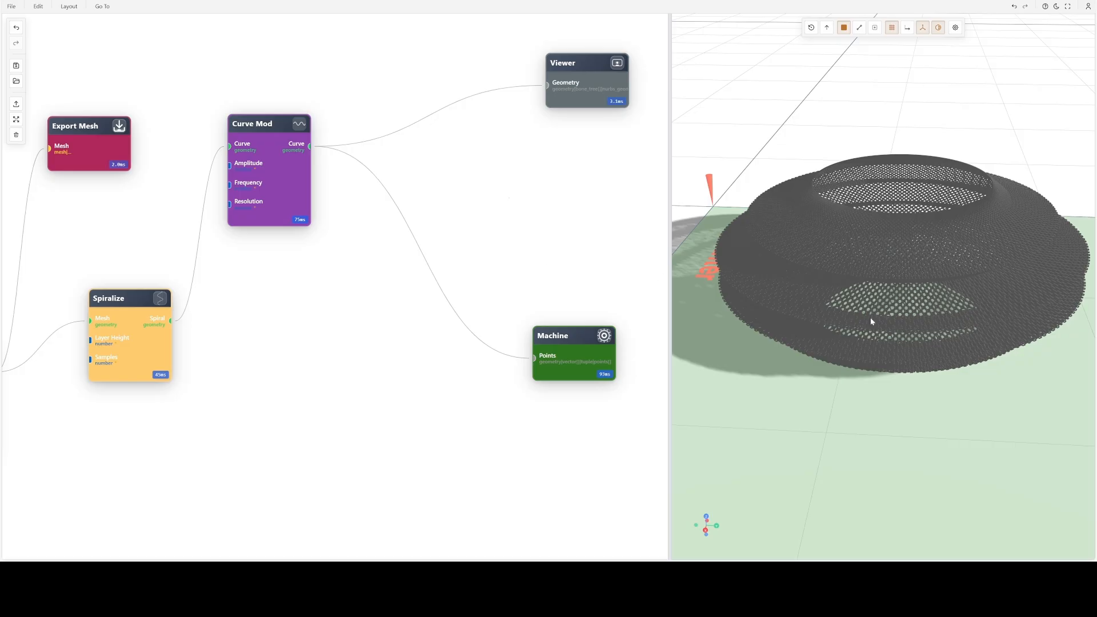
- Examine the perforated ring-shaped model on the printer bed from several angles and distances
left_click_drag(869, 317, 904, 308)
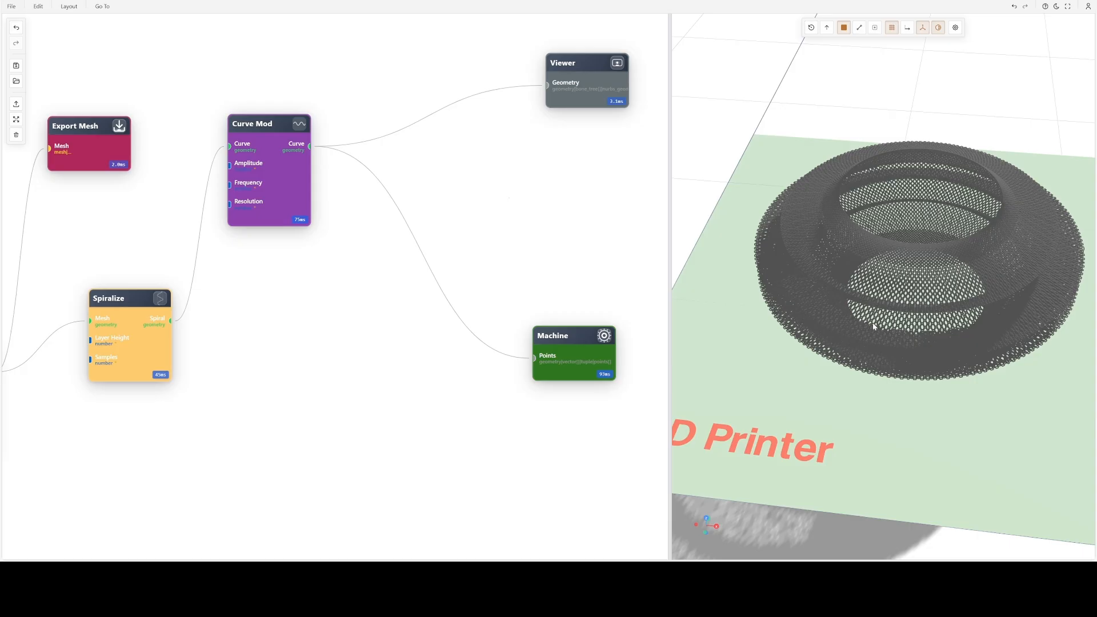
left_click_drag(882, 336, 919, 344)
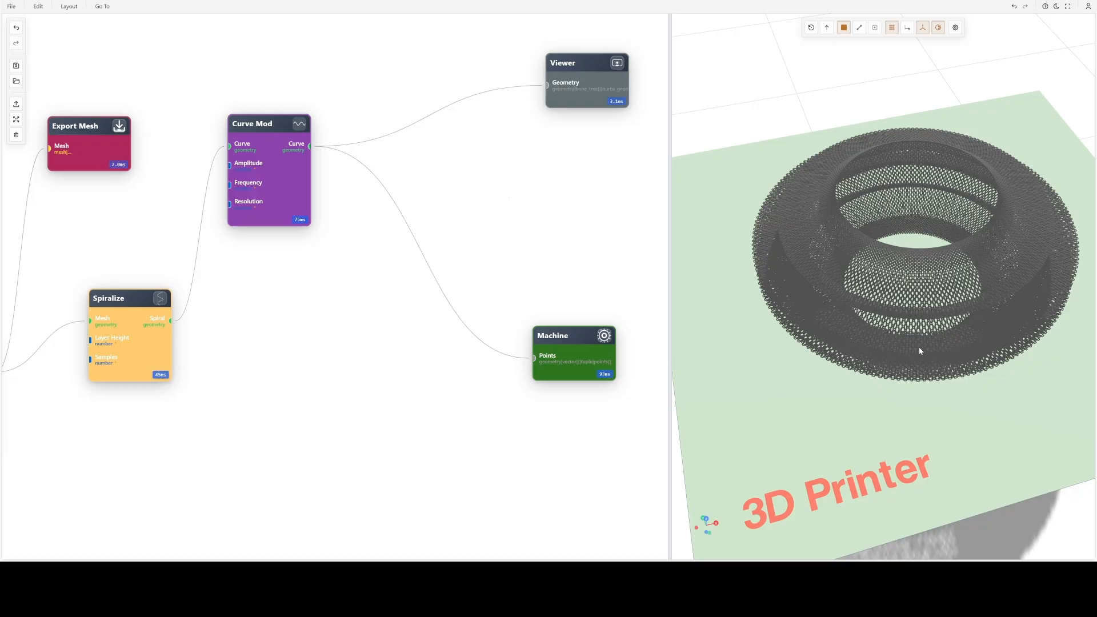
left_click_drag(919, 348, 915, 369)
scroll(916, 369, "up", 3)
scroll(953, 355, "up", 5)
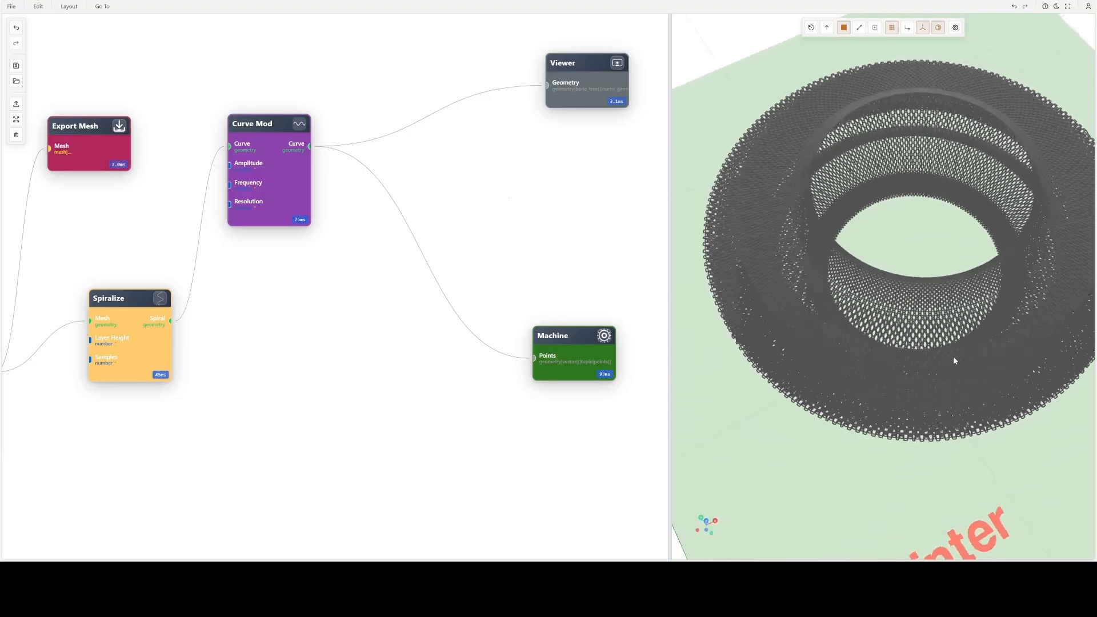
left_click_drag(951, 322, 889, 328)
scroll(889, 328, "down", 3)
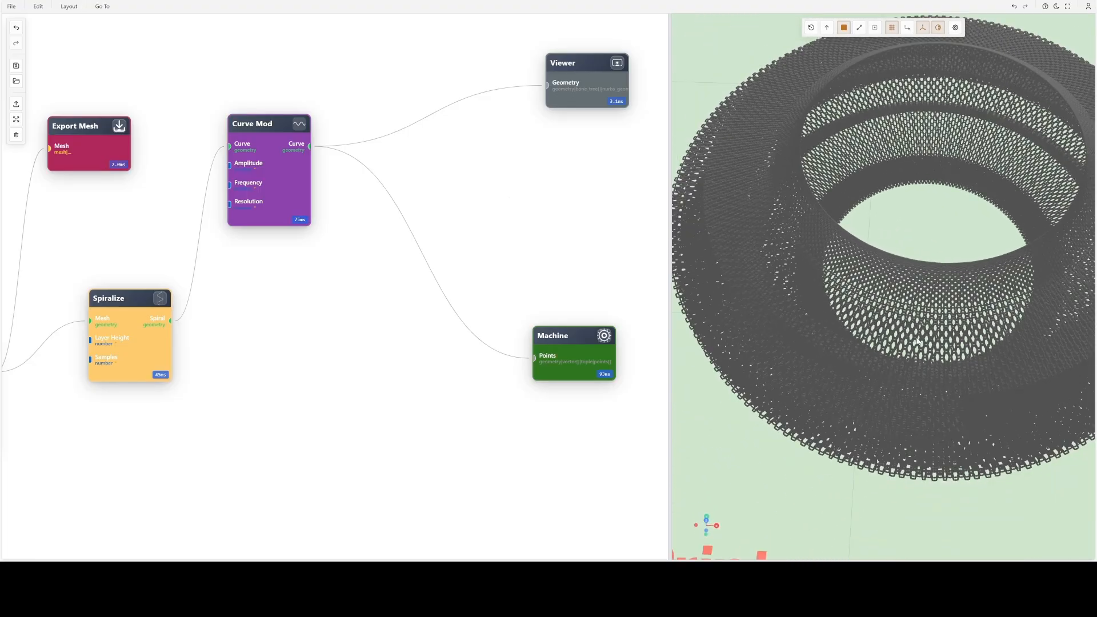
scroll(917, 341, "up", 2)
left_click_drag(918, 341, 940, 285)
scroll(907, 273, "down", 3)
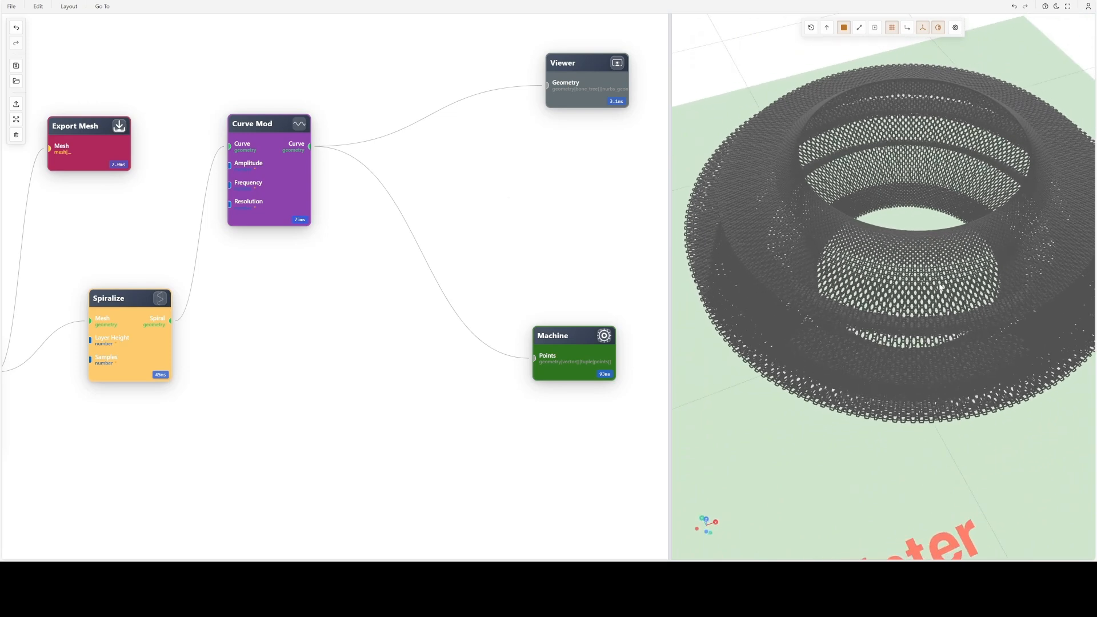
left_click_drag(939, 287, 908, 285)
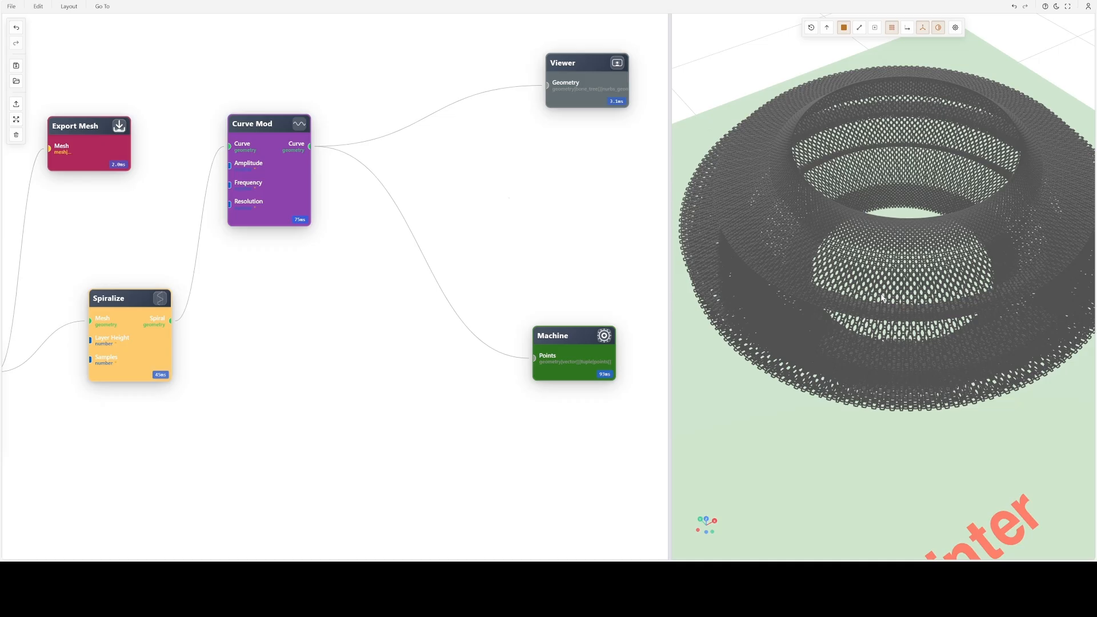
left_click_drag(807, 271, 832, 273)
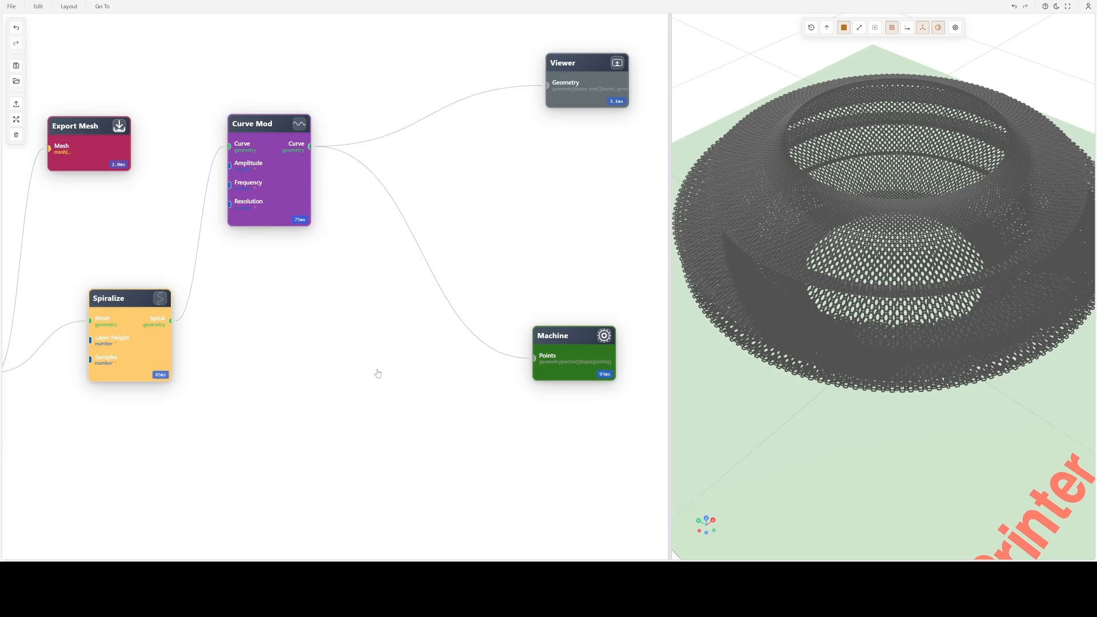
- Examine how the Curve Mod node connects to the Viewer and Machine nodes in the graph
left_click_drag(277, 186, 305, 251)
scroll(440, 249, "down", 3)
left_click_drag(441, 249, 344, 235)
scroll(206, 252, "down", 4)
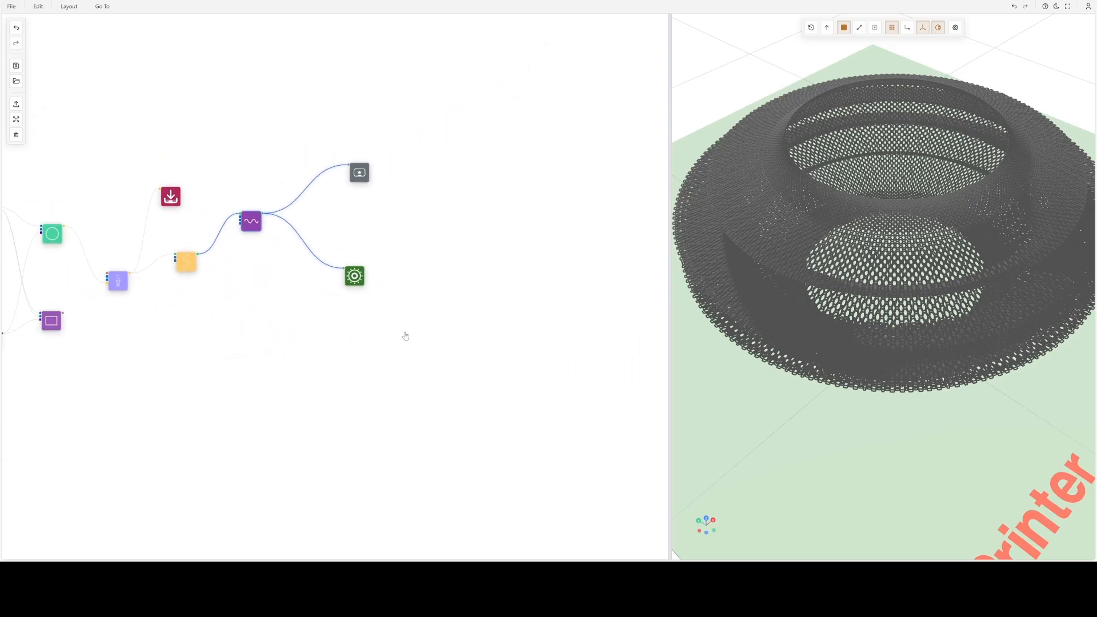
scroll(348, 330, "up", 6)
left_click_drag(385, 237, 363, 391)
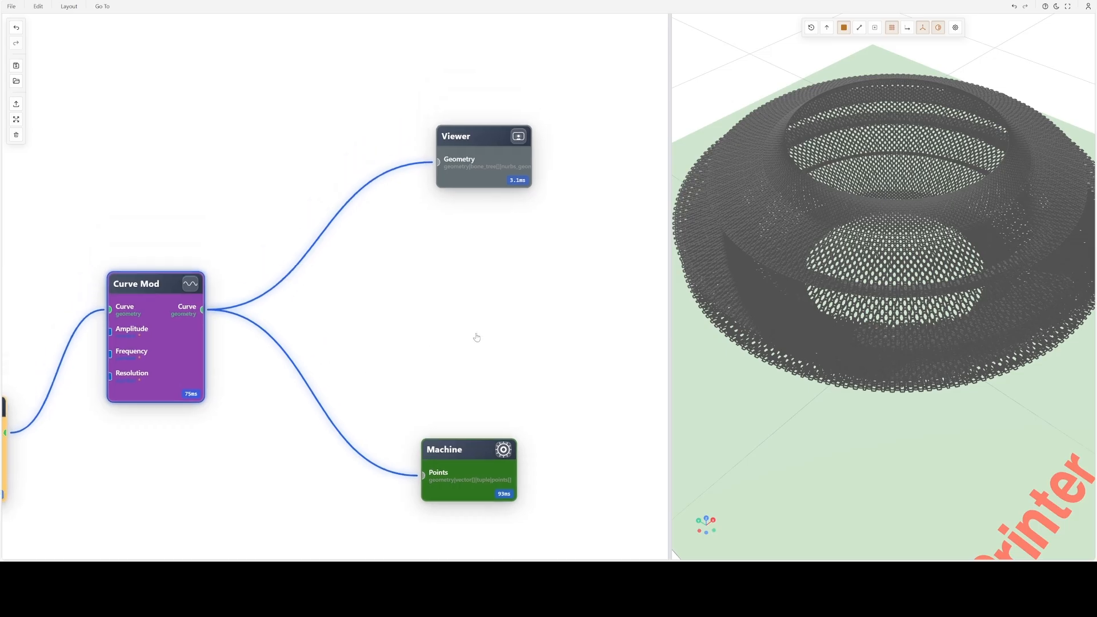
scroll(537, 336, "up", 3)
left_click_drag(494, 262, 516, 326)
left_click(471, 136)
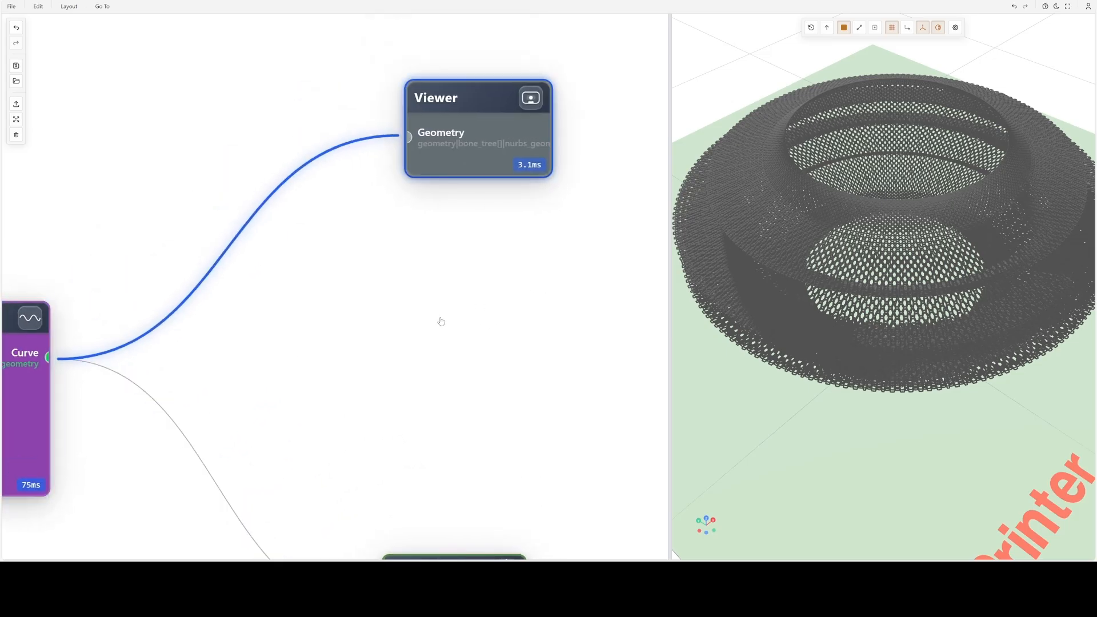
left_click_drag(417, 336, 582, 271)
scroll(286, 288, "down", 2)
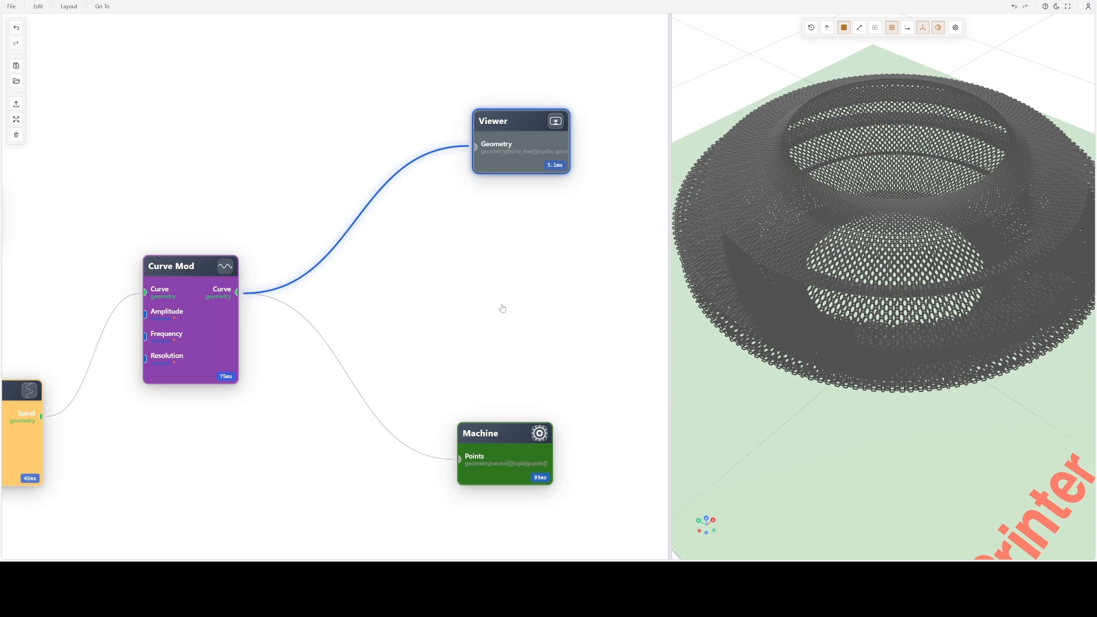
- Disable the Viewer node and preview the Curve Mod node's curve on its own, inspecting its wave pattern up close
left_click(505, 137)
left_click(224, 269)
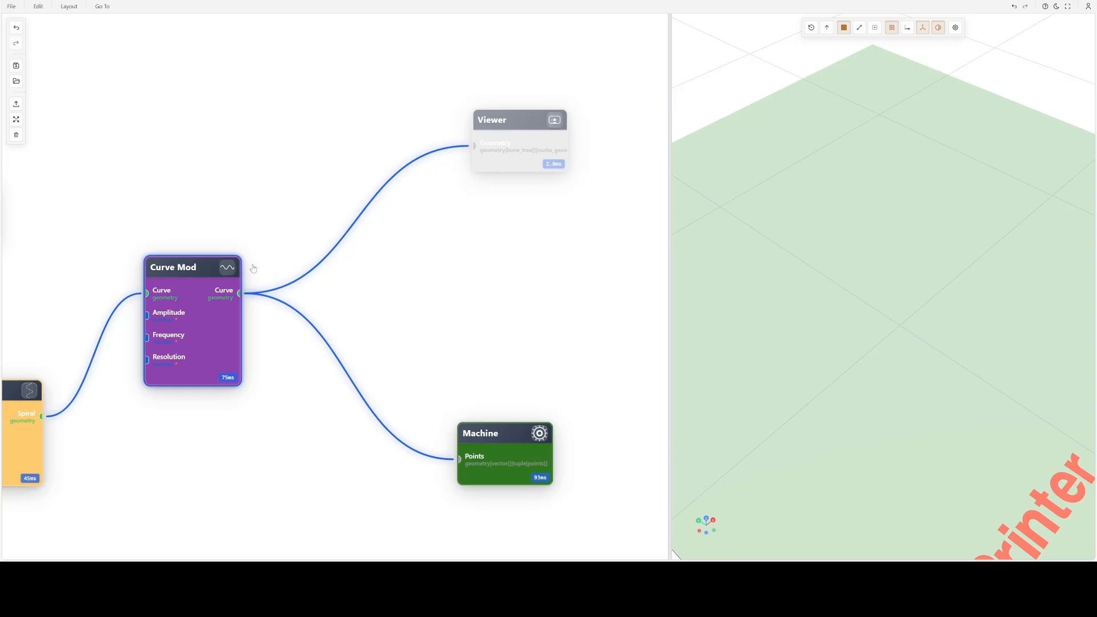
left_click(227, 268)
scroll(855, 296, "up", 5)
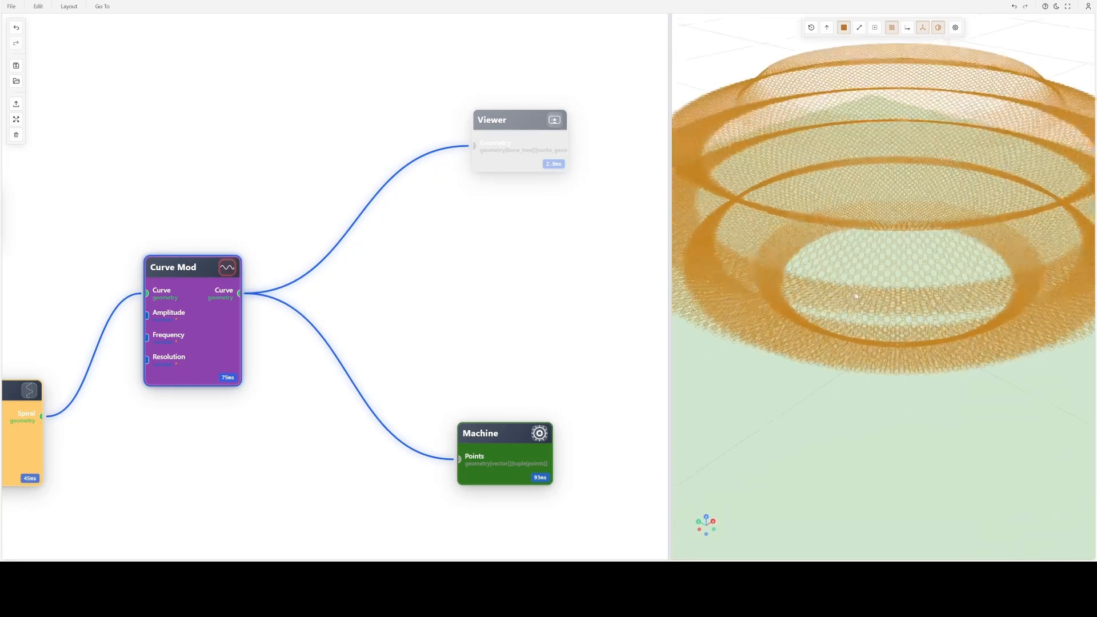
scroll(856, 296, "up", 5)
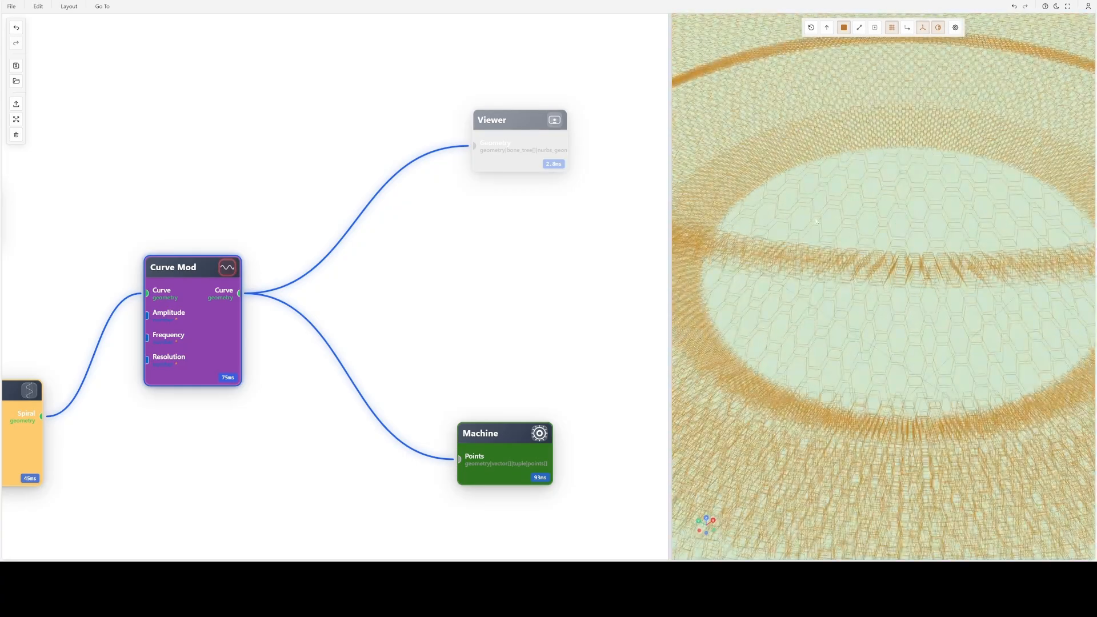
scroll(868, 282, "down", 3)
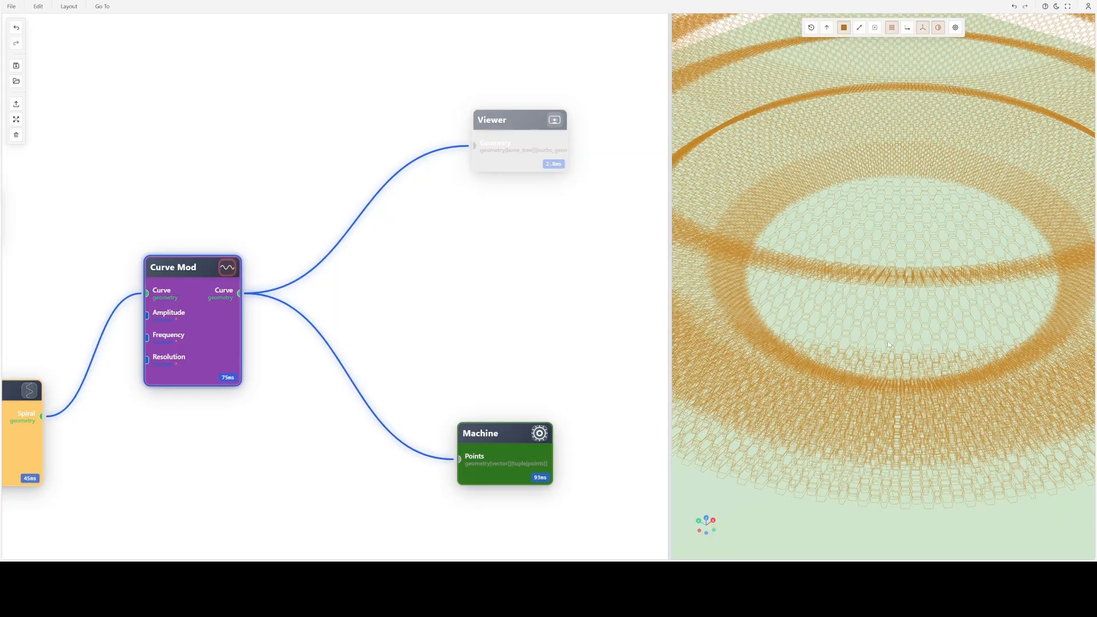
scroll(900, 369, "down", 5)
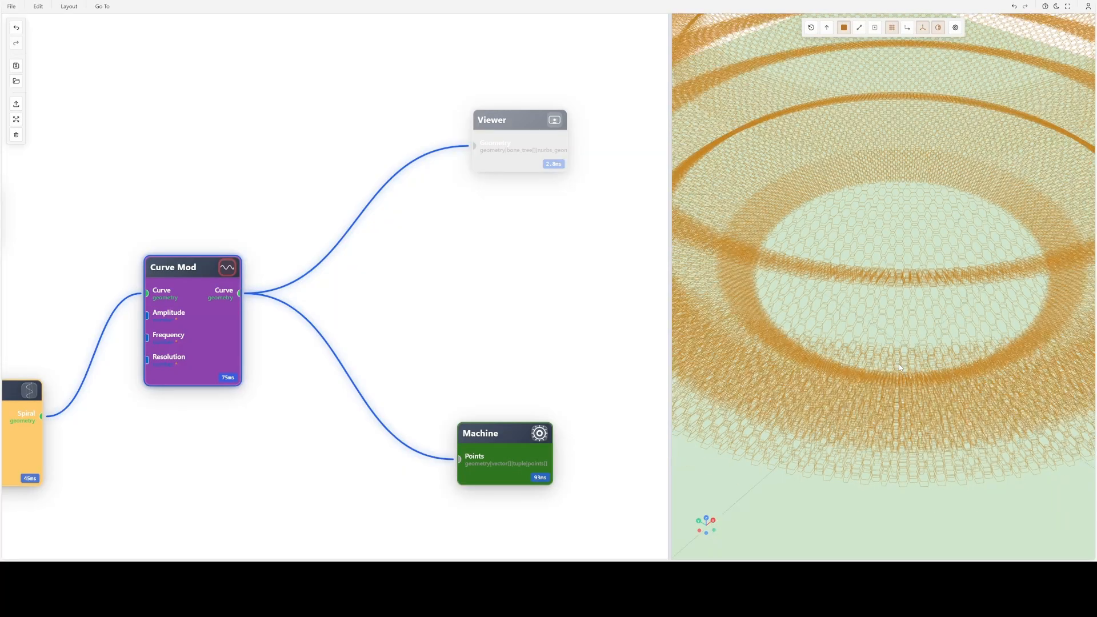
- Re-enable the Viewer node and turn off the Curve Mod preview to inspect the model's lattice openings
left_click(520, 136)
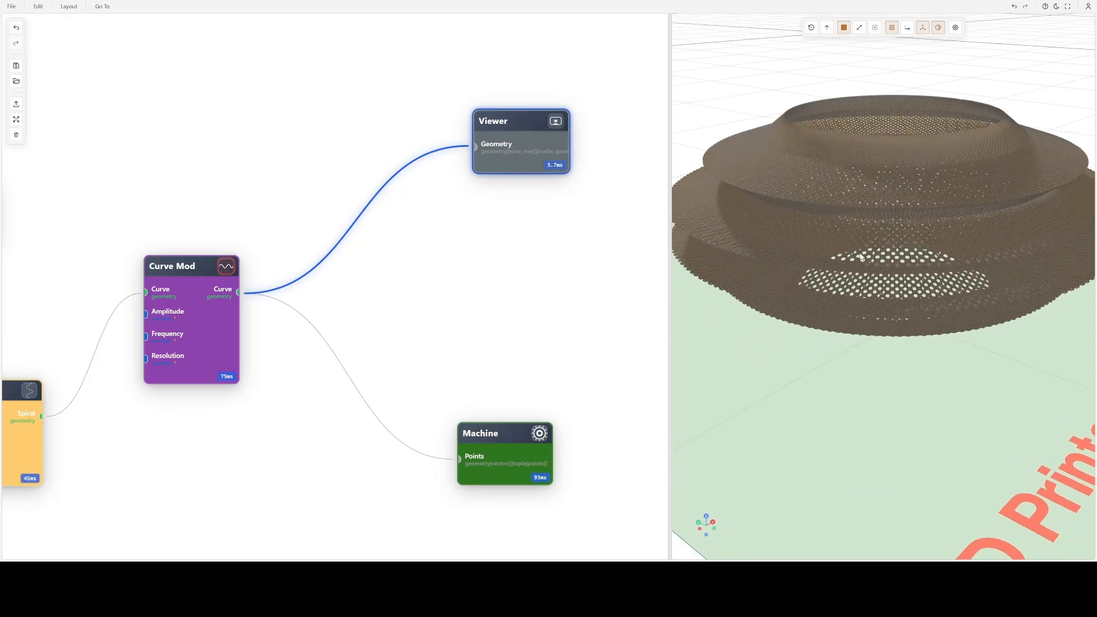
left_click(225, 268)
scroll(885, 208, "up", 5)
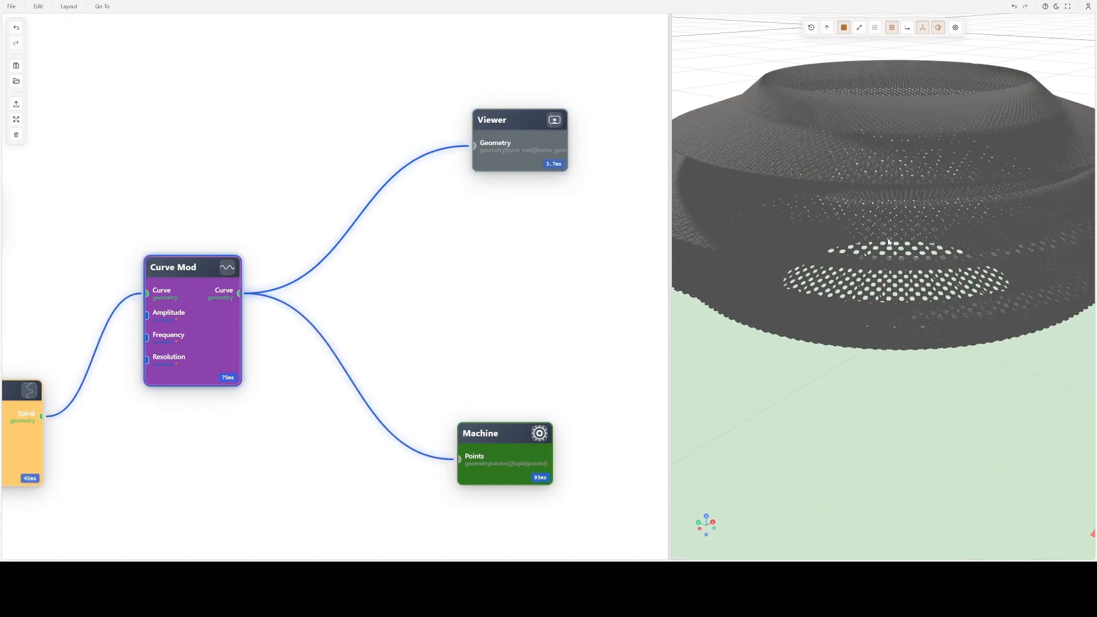
scroll(885, 264, "up", 2)
scroll(884, 265, "down", 2)
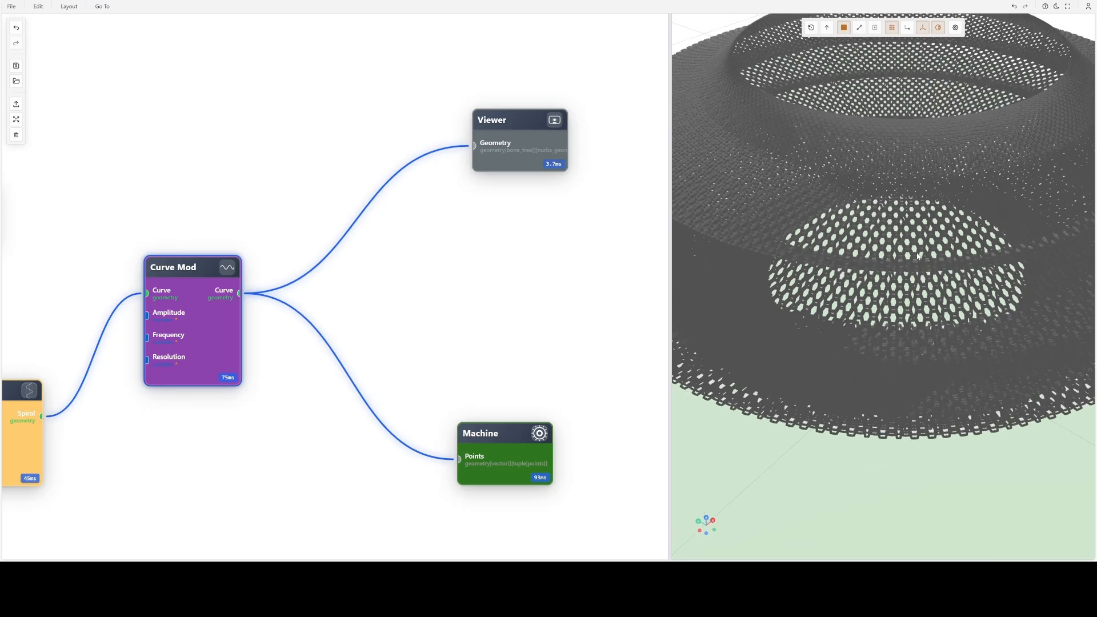
scroll(867, 255, "up", 5)
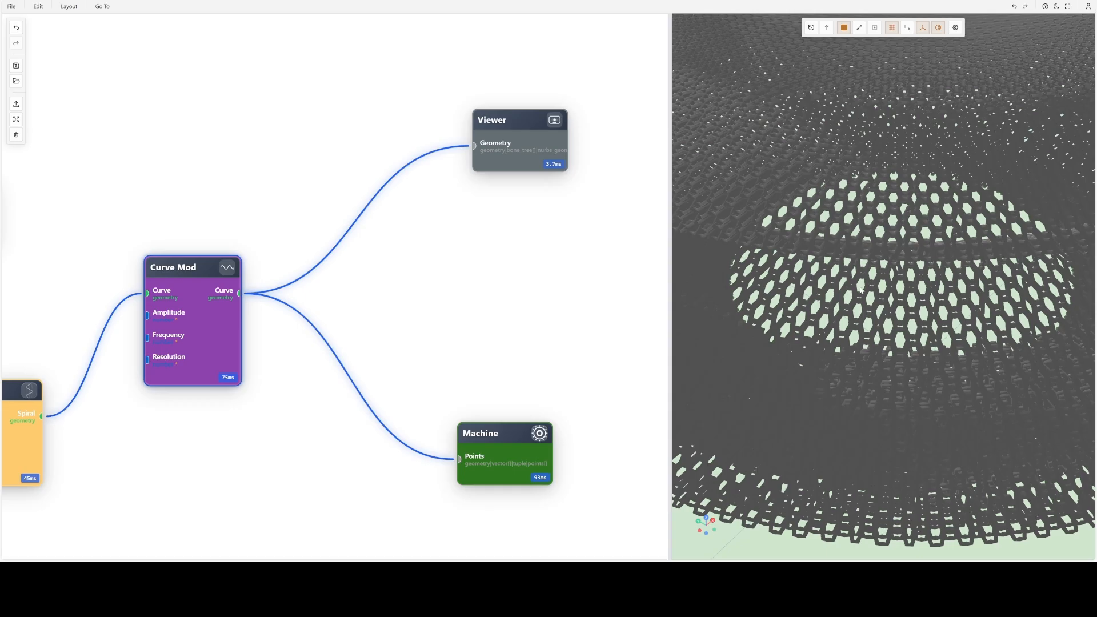
scroll(862, 290, "down", 5)
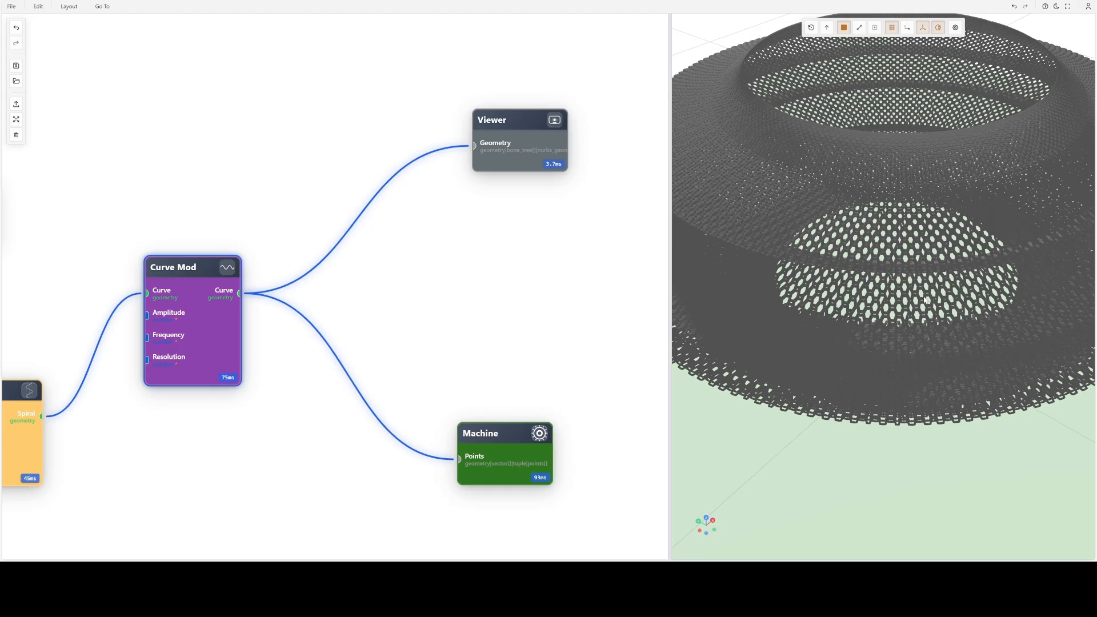
left_click_drag(925, 299, 969, 291)
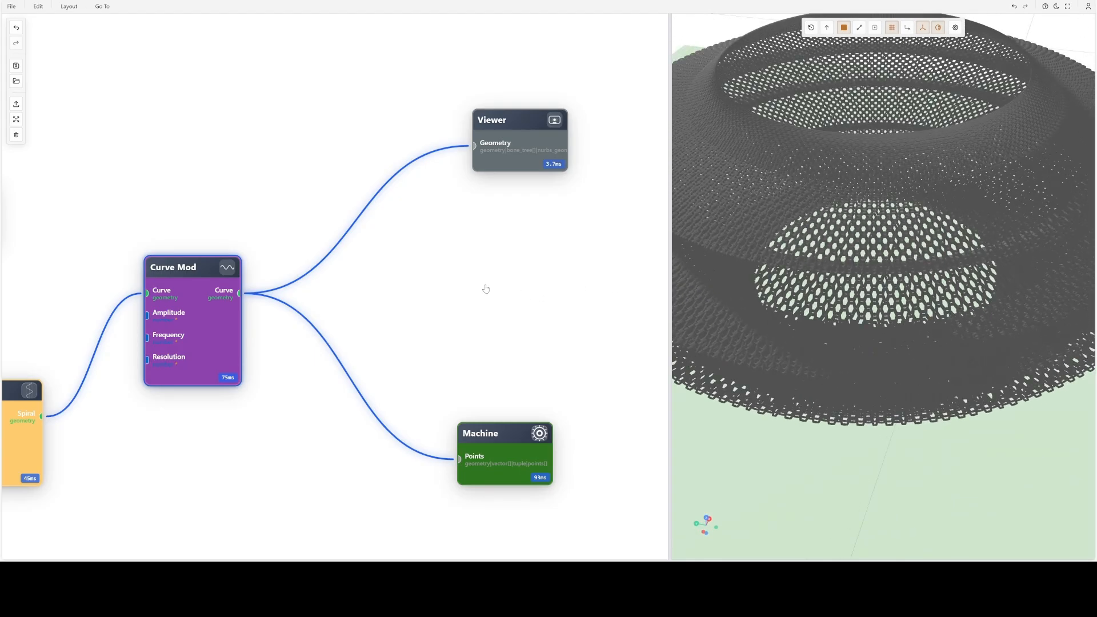
- Review the whole node graph from the number inputs through Loft, Spiralize and Curve Mod to the outputs
scroll(485, 289, "down", 5)
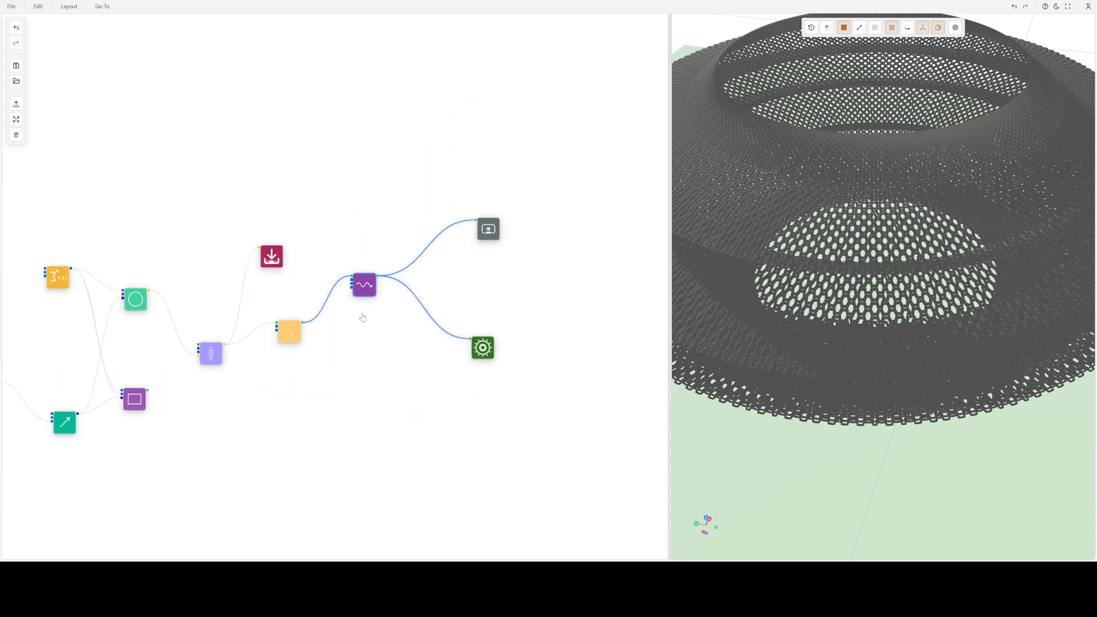
scroll(362, 317, "down", 6)
left_click_drag(302, 344, 382, 309)
scroll(291, 301, "up", 5)
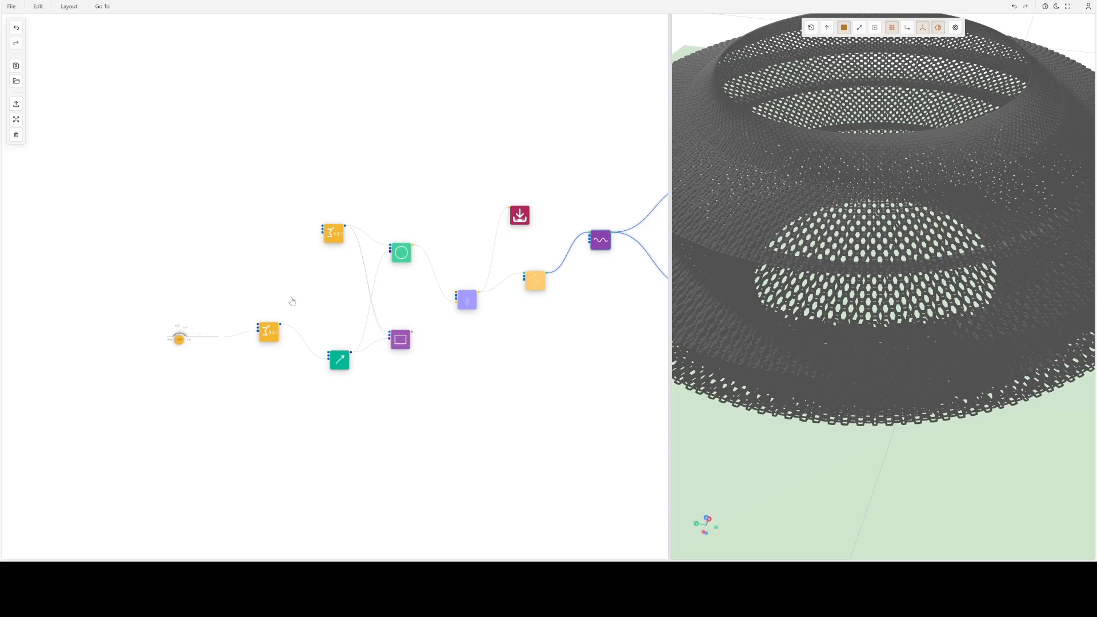
left_click_drag(550, 360, 440, 359)
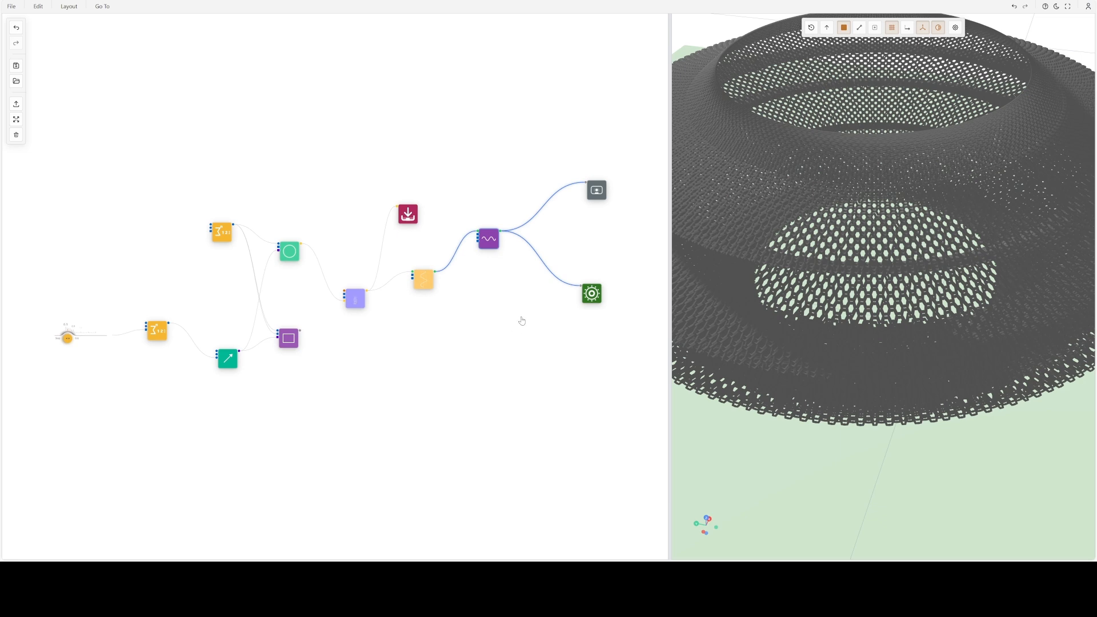
scroll(522, 322, "up", 3)
scroll(415, 404, "up", 8)
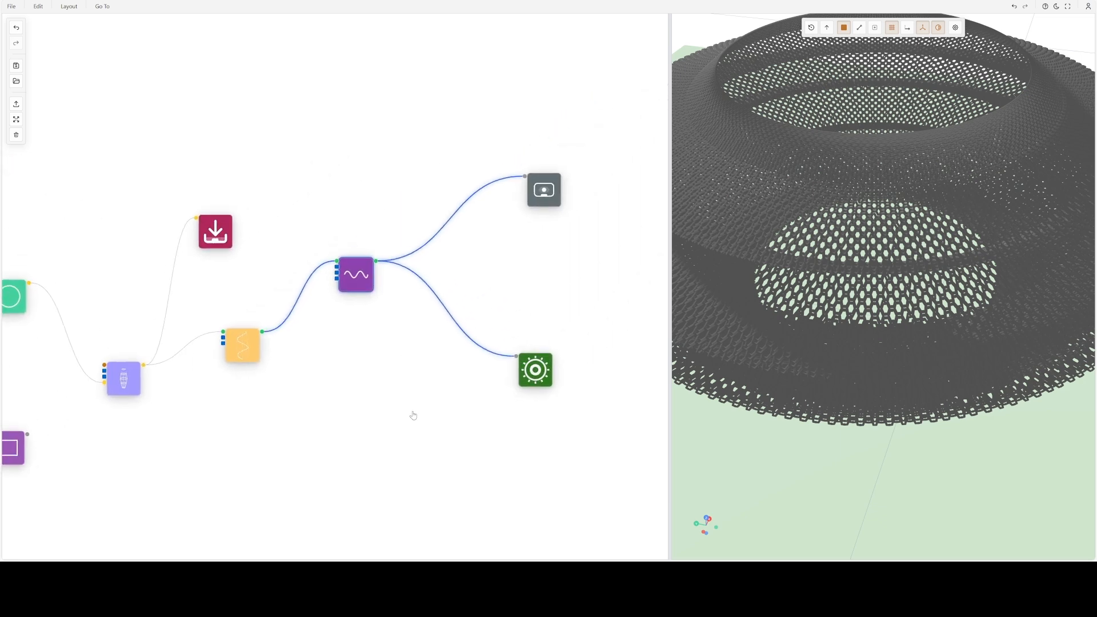
left_click_drag(415, 403, 408, 417)
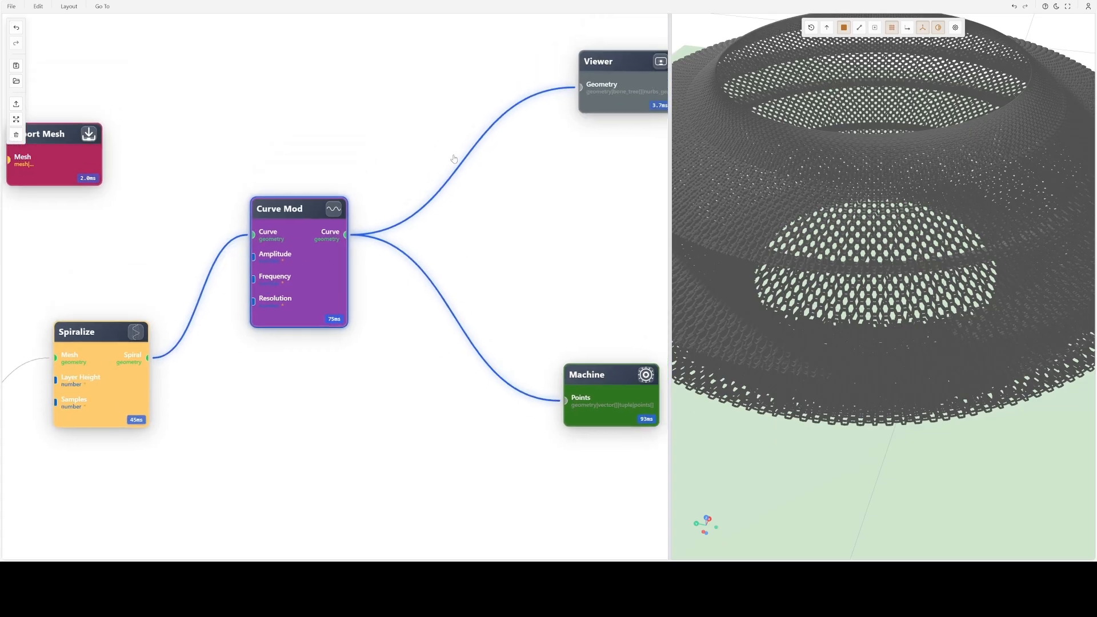
- Disconnect the Curve Mod output from the Viewer node and preview the Curve Mod curve instead
left_click(531, 213)
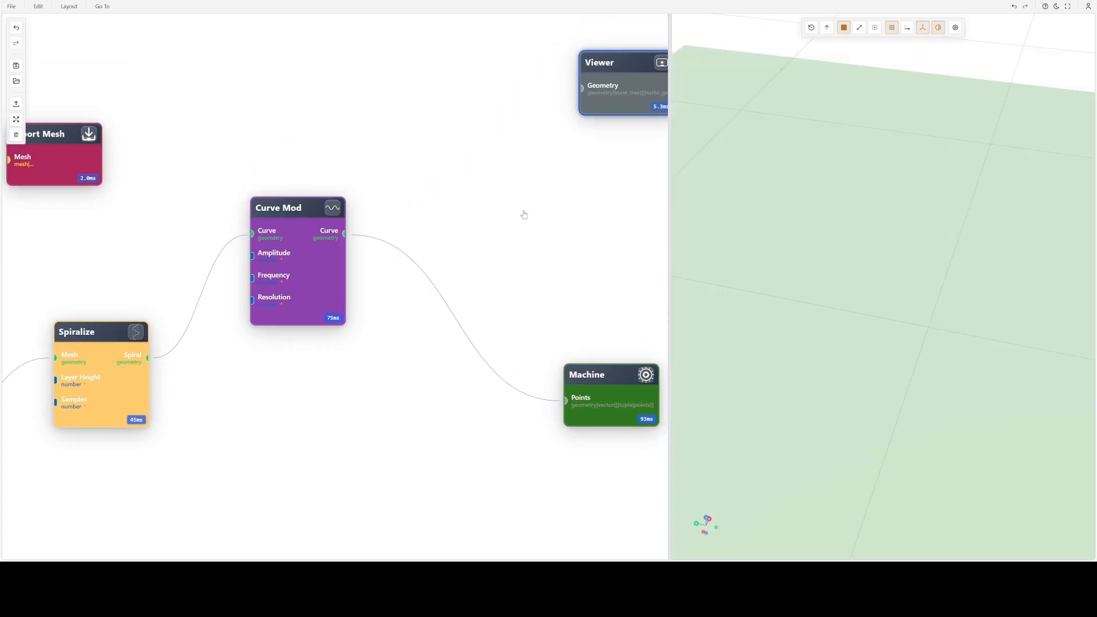
left_click(329, 212)
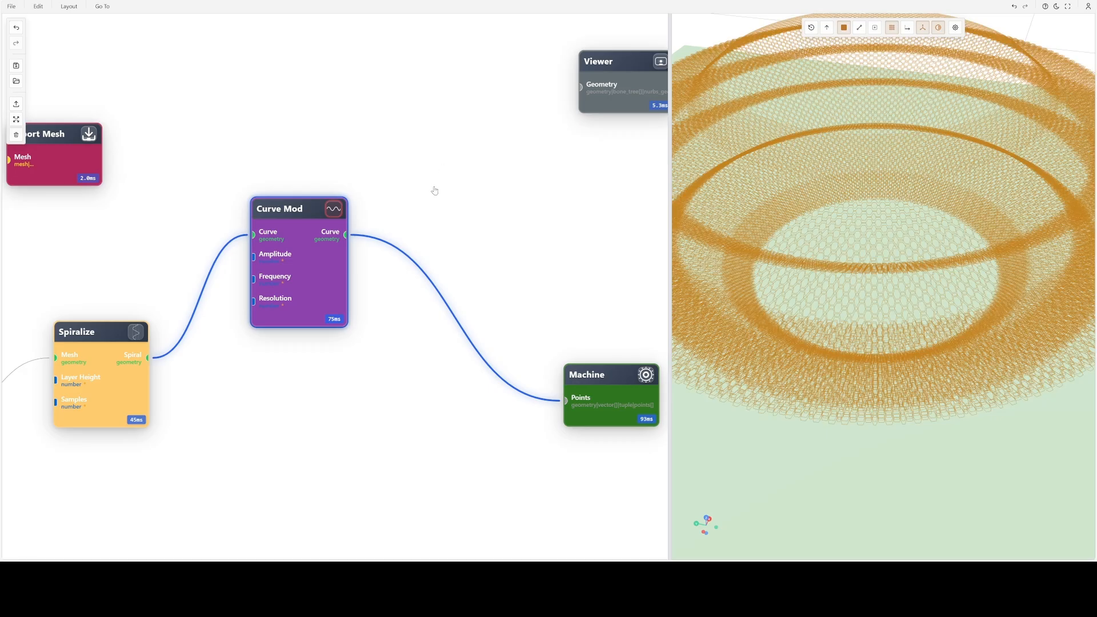
scroll(436, 188, "down", 1)
left_click_drag(760, 229, 865, 263)
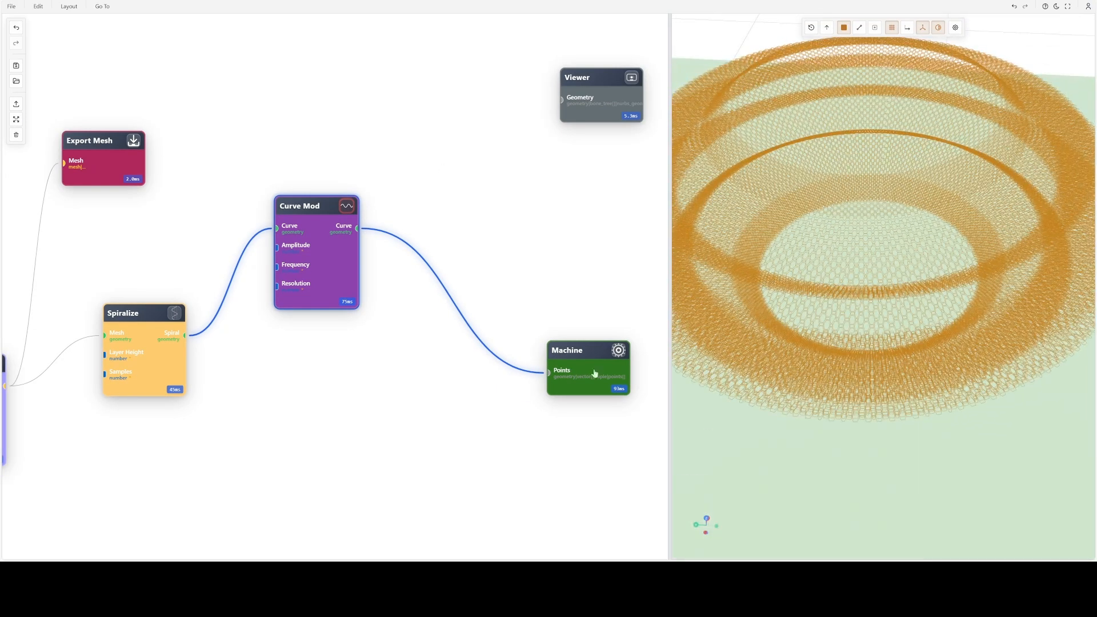
- Switch the preview to the Spiralize node and inspect its unmodified spiral toolpath
left_click_drag(388, 375, 570, 327)
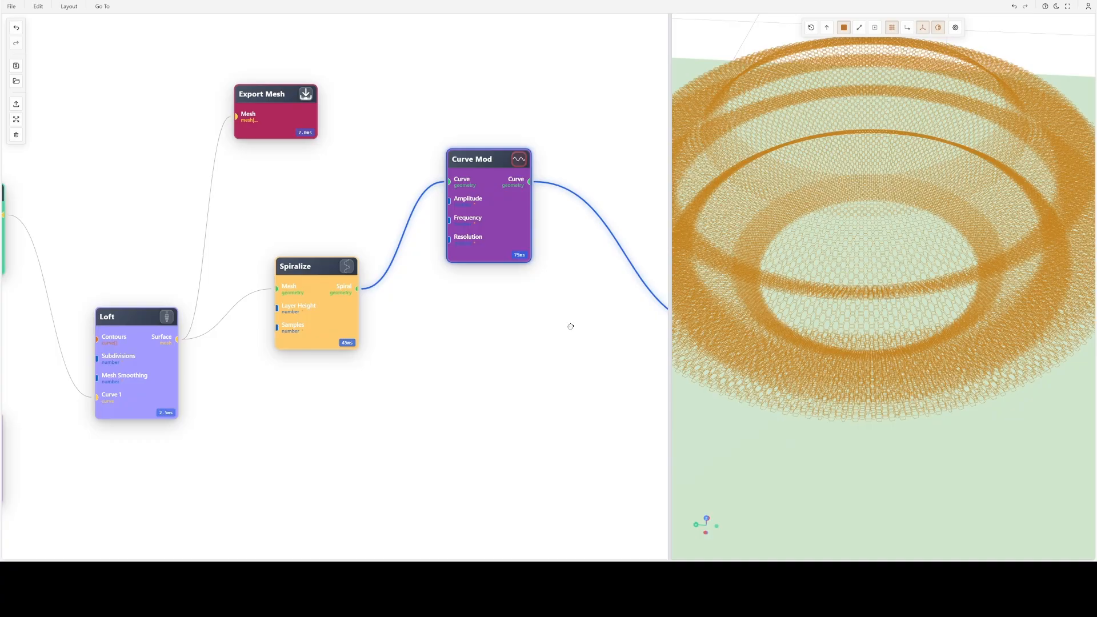
left_click(348, 266)
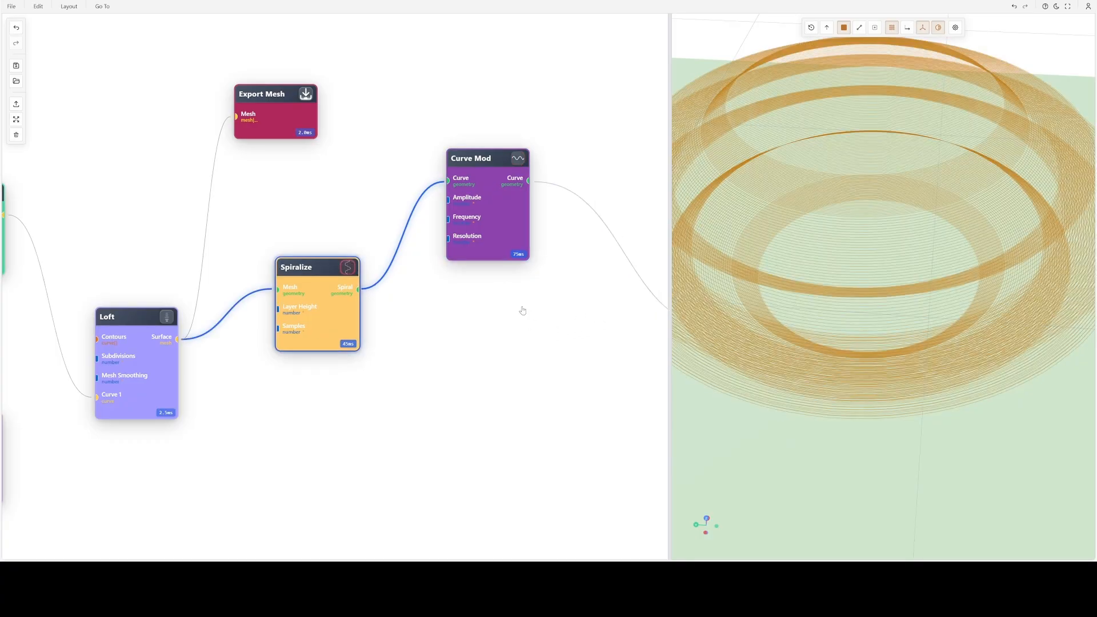
left_click_drag(826, 283, 790, 269)
scroll(790, 267, "down", 6)
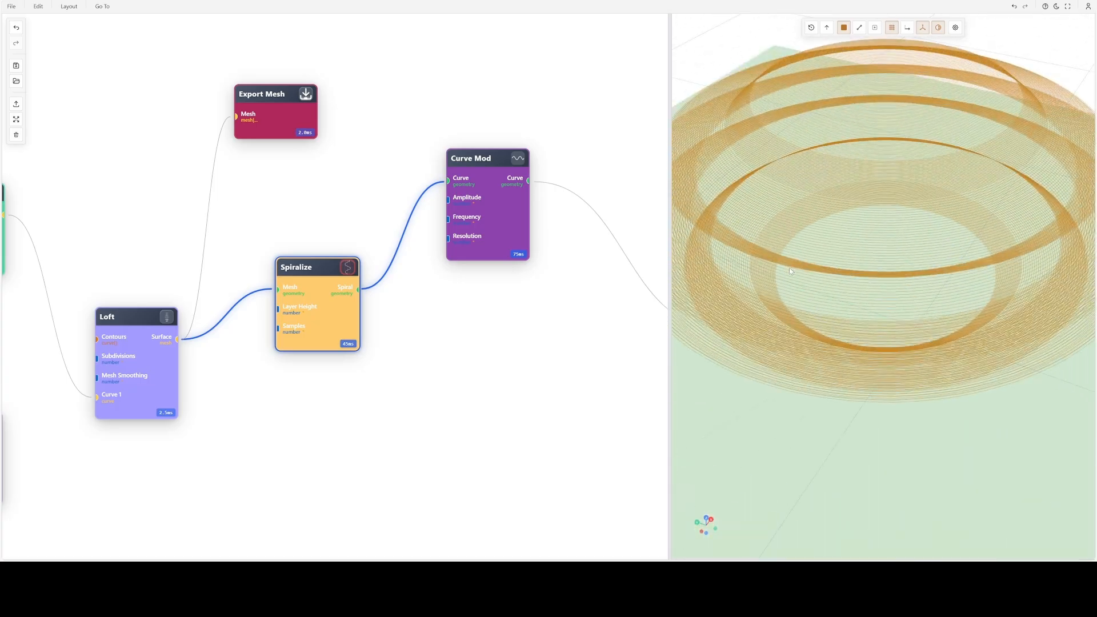
left_click_drag(908, 229, 874, 263)
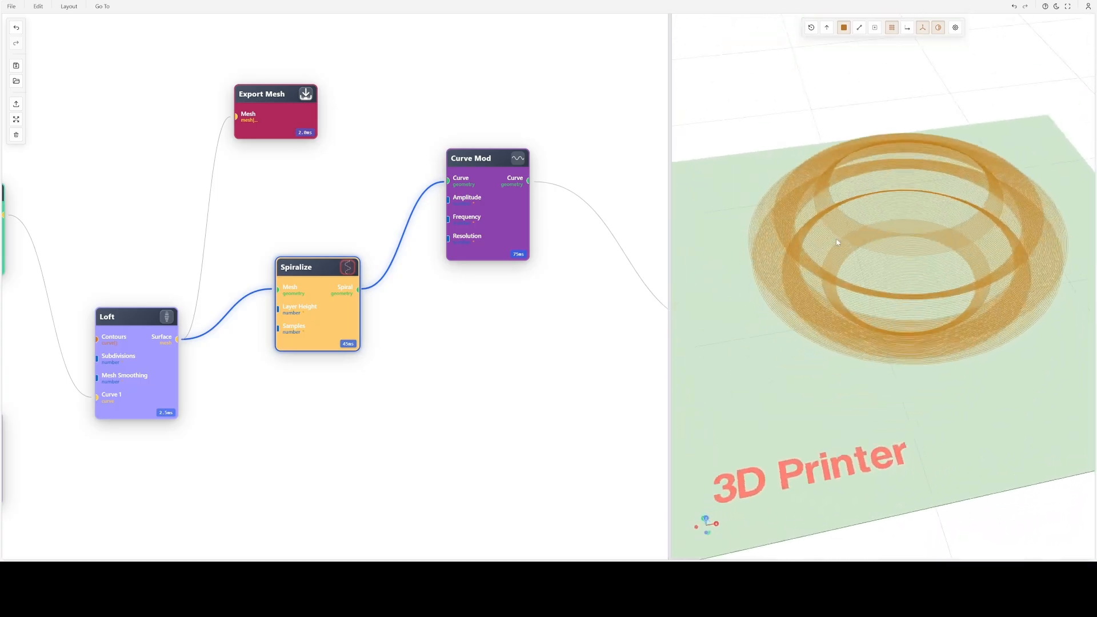
scroll(874, 262, "up", 5)
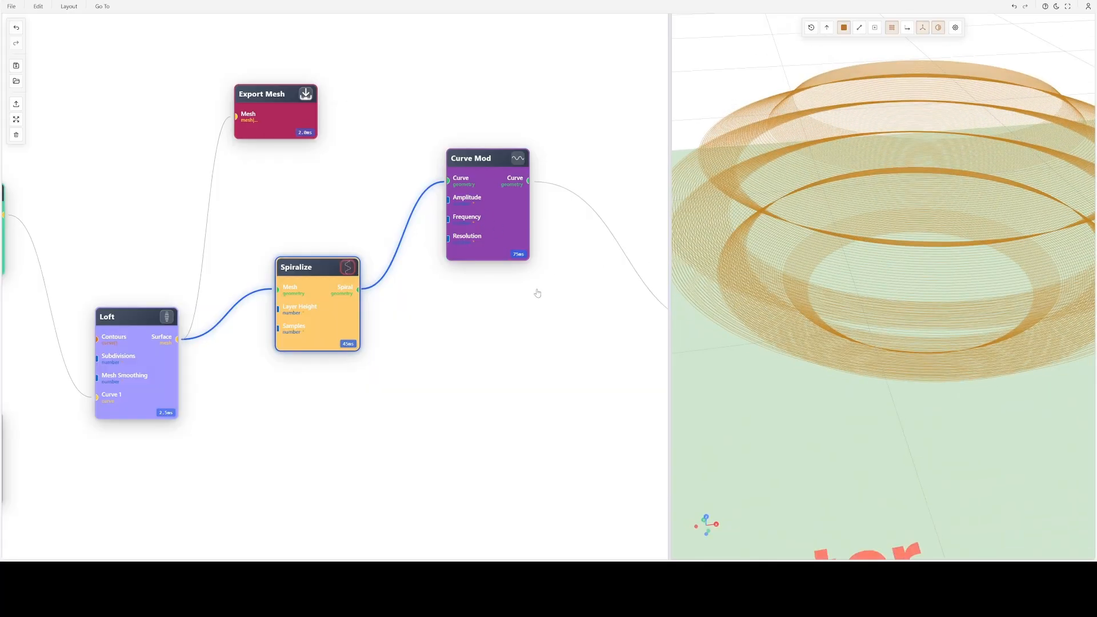
- Set the Spiralize node's layer height to 1 cm and apply it to the spiral
scroll(823, 267, "down", 3)
left_click_drag(920, 244, 834, 250)
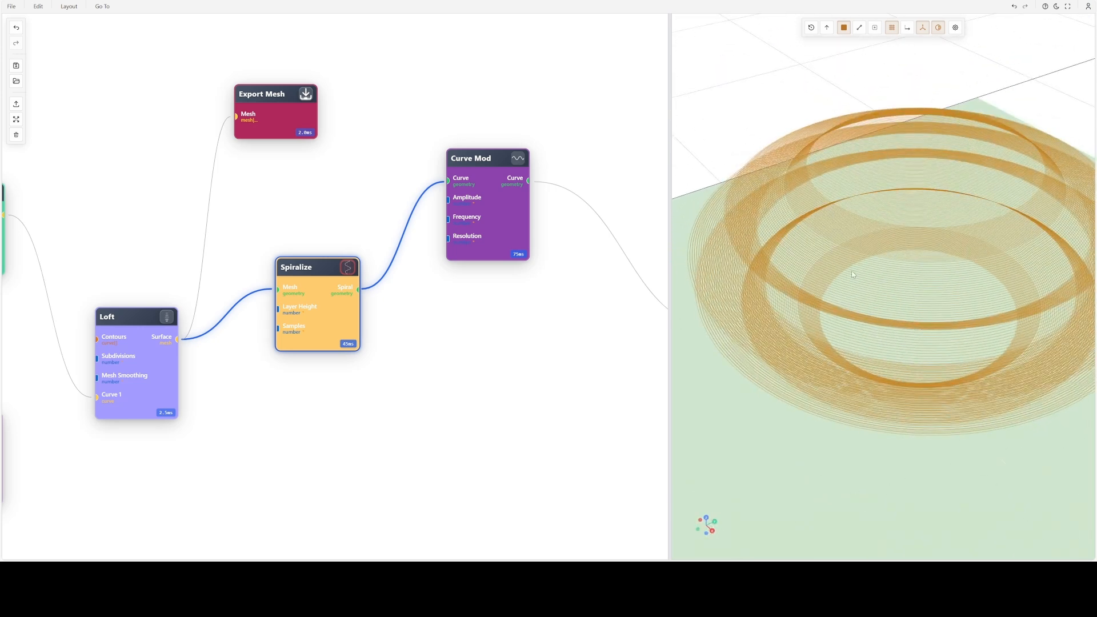
left_click_drag(854, 275, 883, 276)
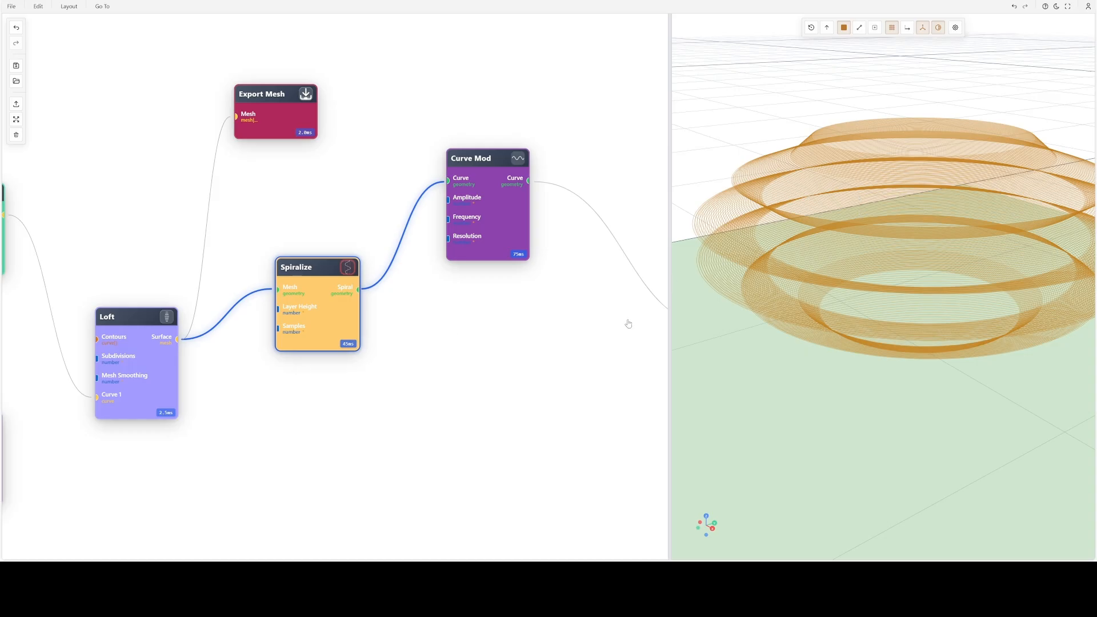
double_click(320, 298)
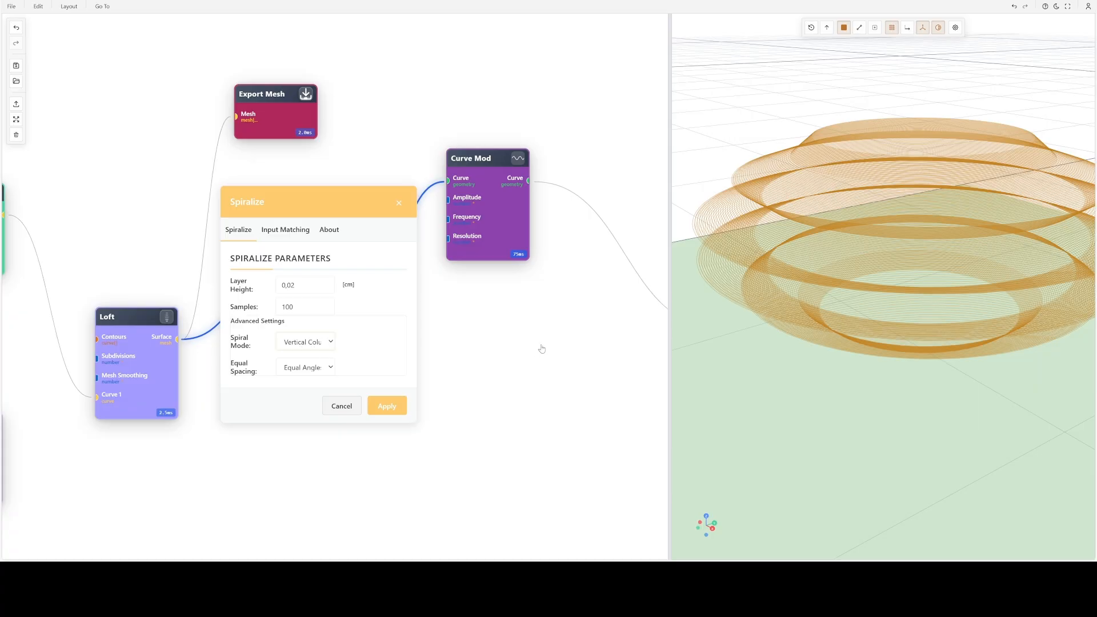
left_click_drag(901, 259, 905, 307)
scroll(903, 304, "up", 5)
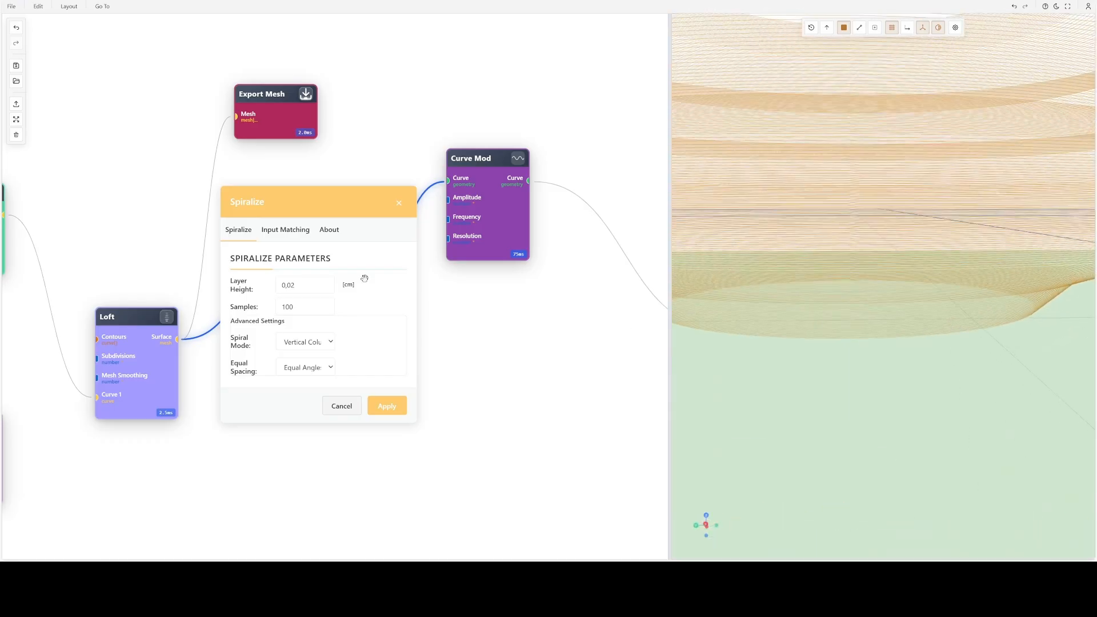
double_click(317, 292)
type("1")
key("Return")
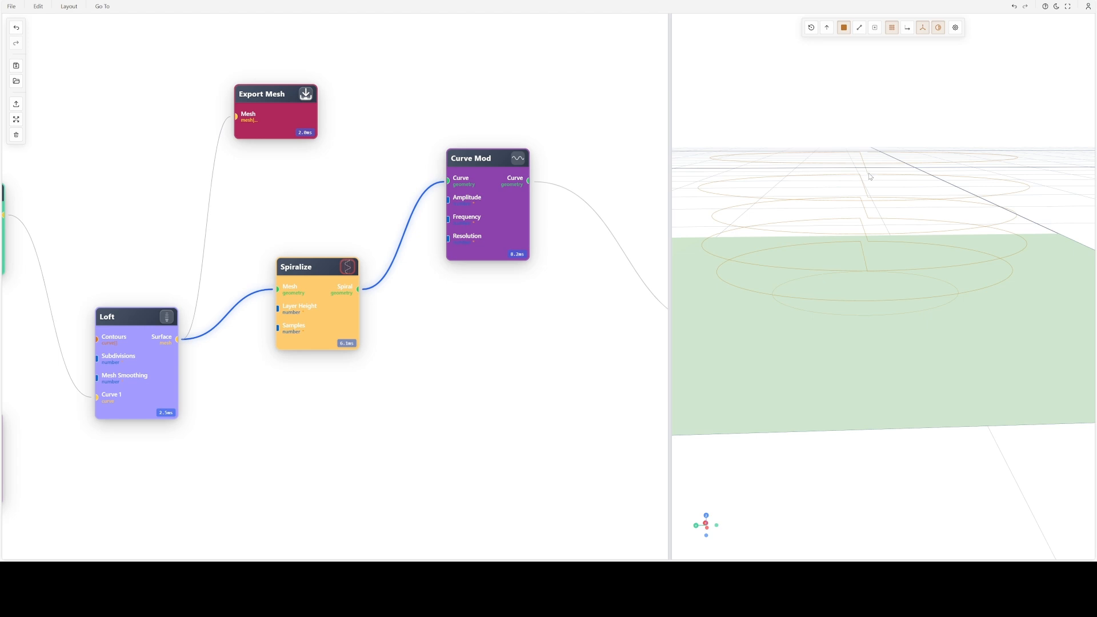
- Change the Spiralize node's spiral mode to Continuous and apply it
left_click_drag(887, 195, 895, 226)
double_click(306, 299)
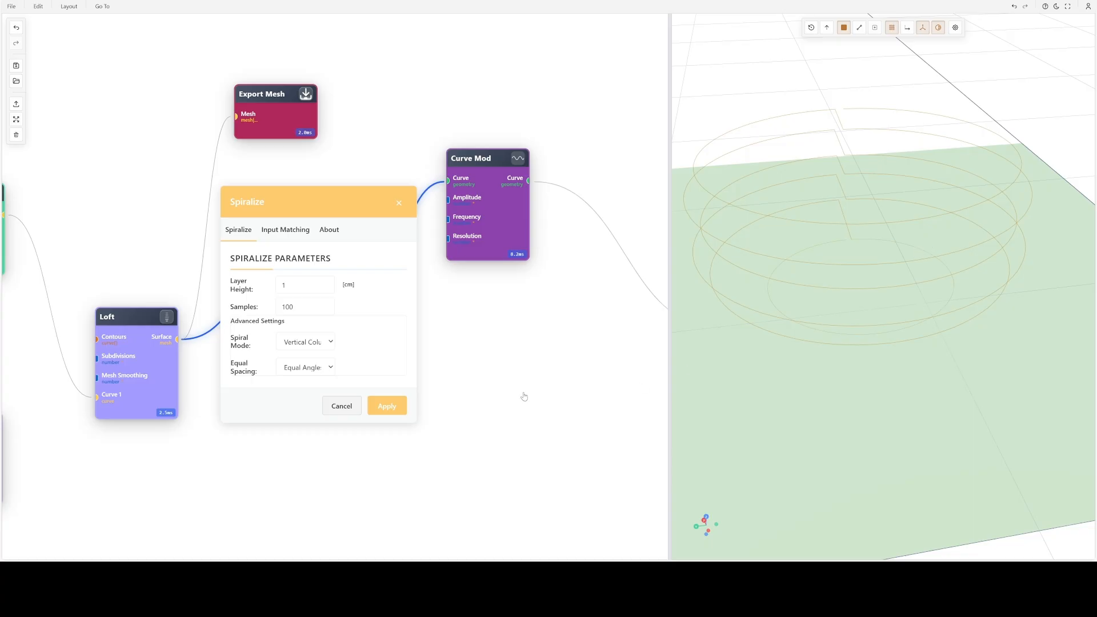
left_click(297, 343)
left_click(299, 368)
left_click(400, 407)
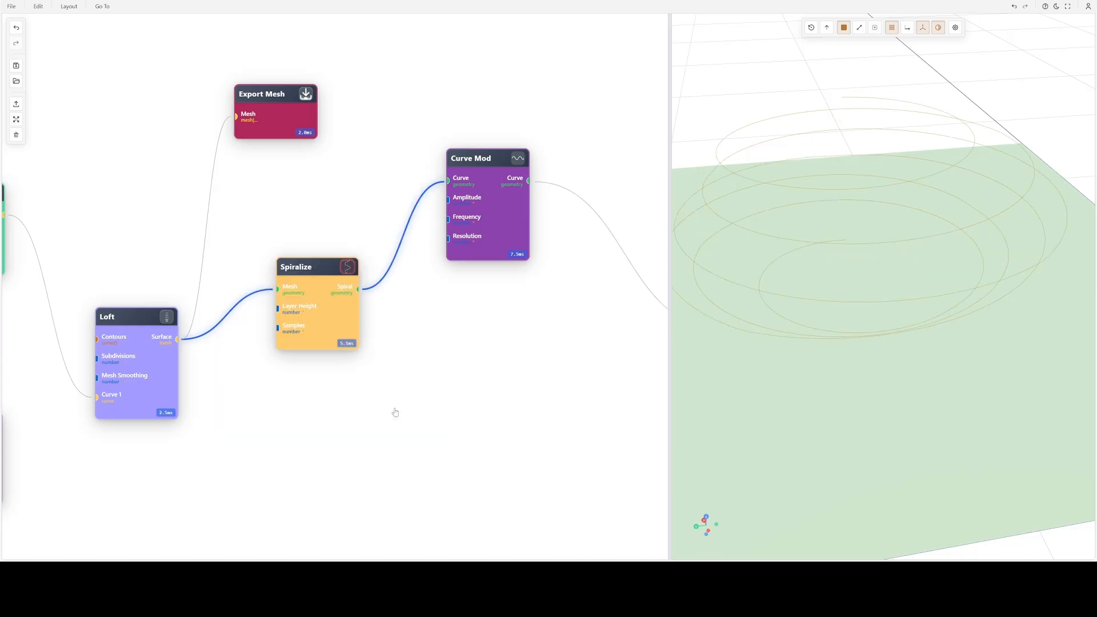
- Set the continuous spiral's layer height to 0,02 cm in the Spiralize node and apply it
scroll(858, 233, "down", 3)
left_click_drag(858, 233, 837, 199)
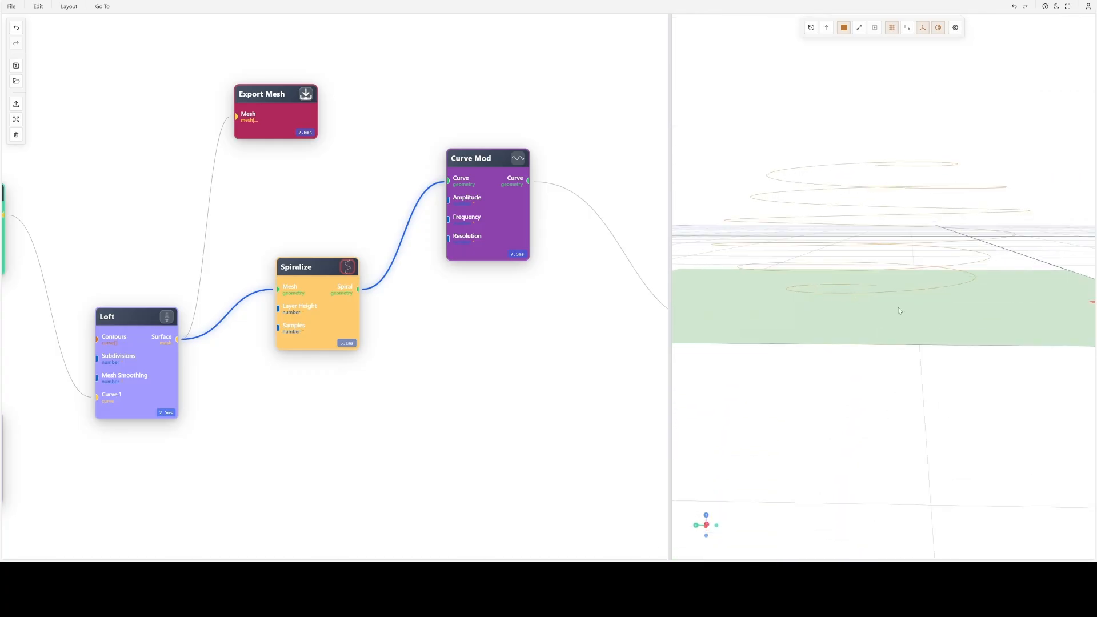
left_click_drag(882, 276, 904, 284)
double_click(315, 317)
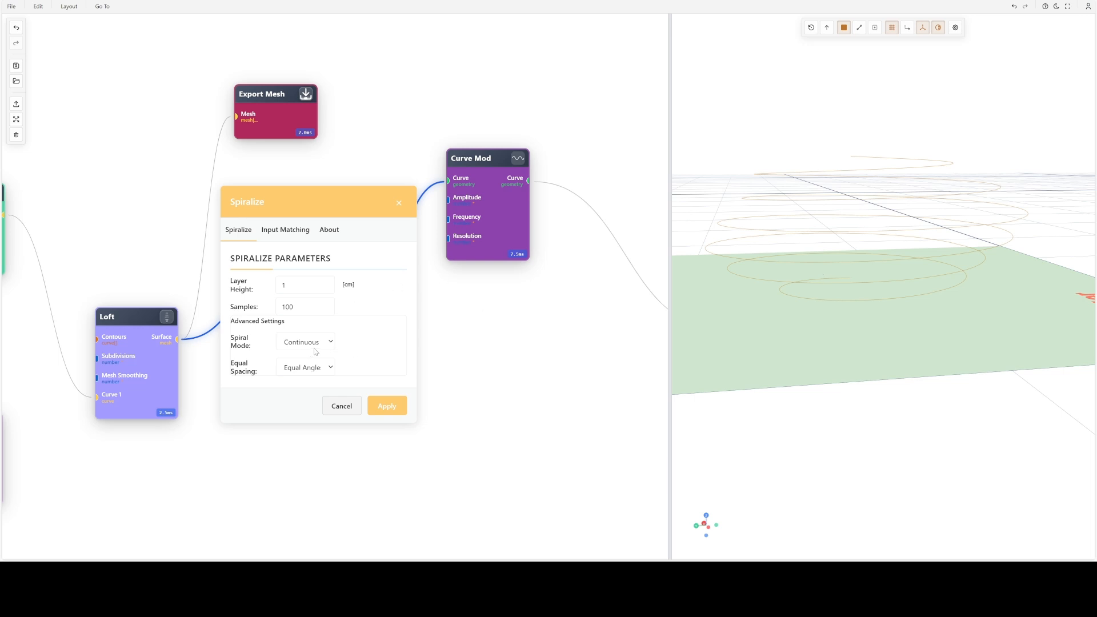
double_click(302, 287)
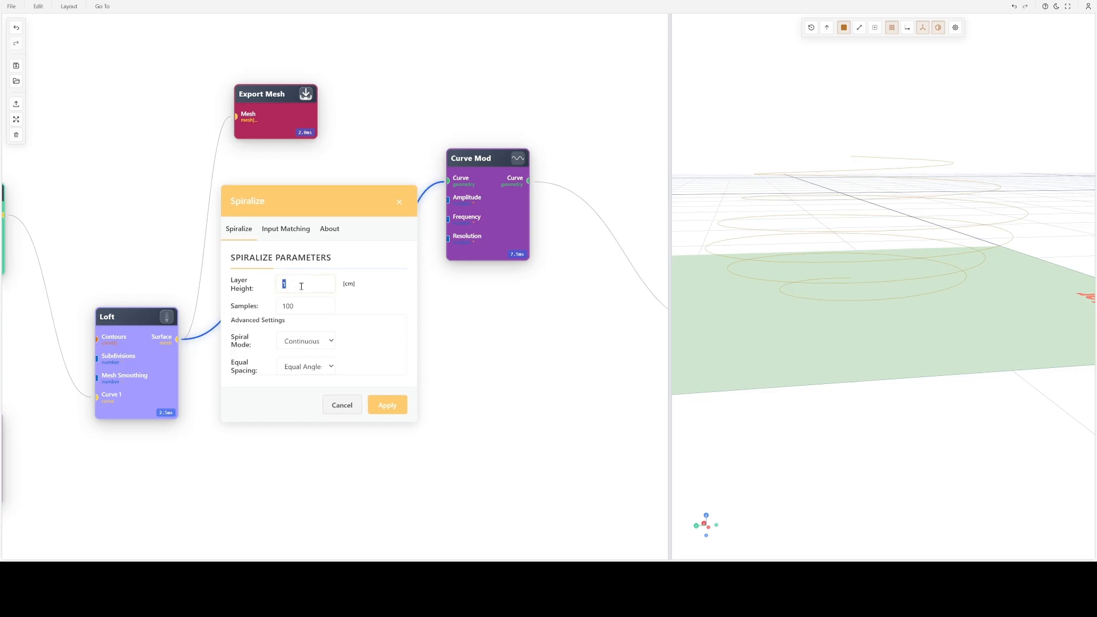
type("0,02")
mouse_move(357, 227)
left_mouse_down()
mouse_move(363, 194)
mouse_move(371, 217)
left_mouse_up()
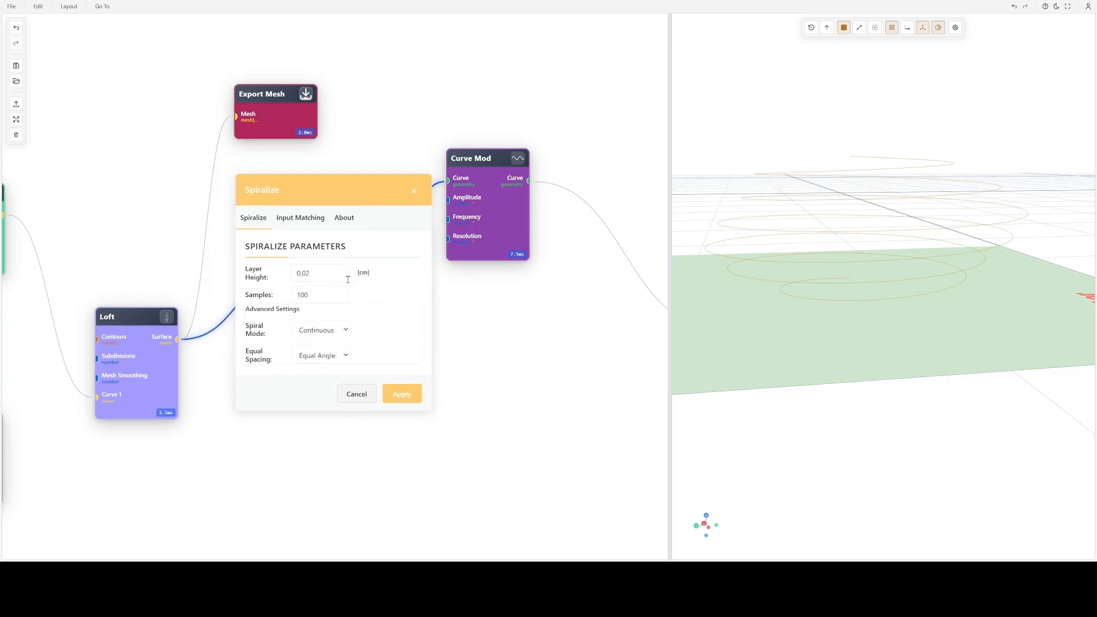
left_click(403, 394)
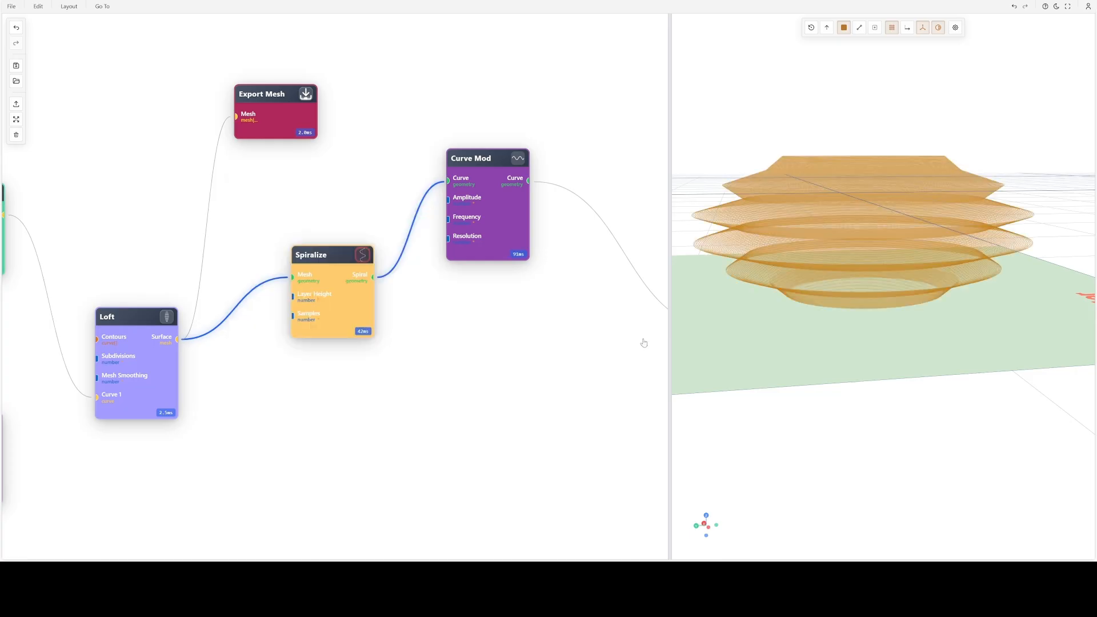
- Inspect the dense continuous spiral, switch the preview to Curve Mod, and move the Spiralize node closer to Loft
scroll(873, 256, "up", 6)
scroll(889, 282, "up", 8)
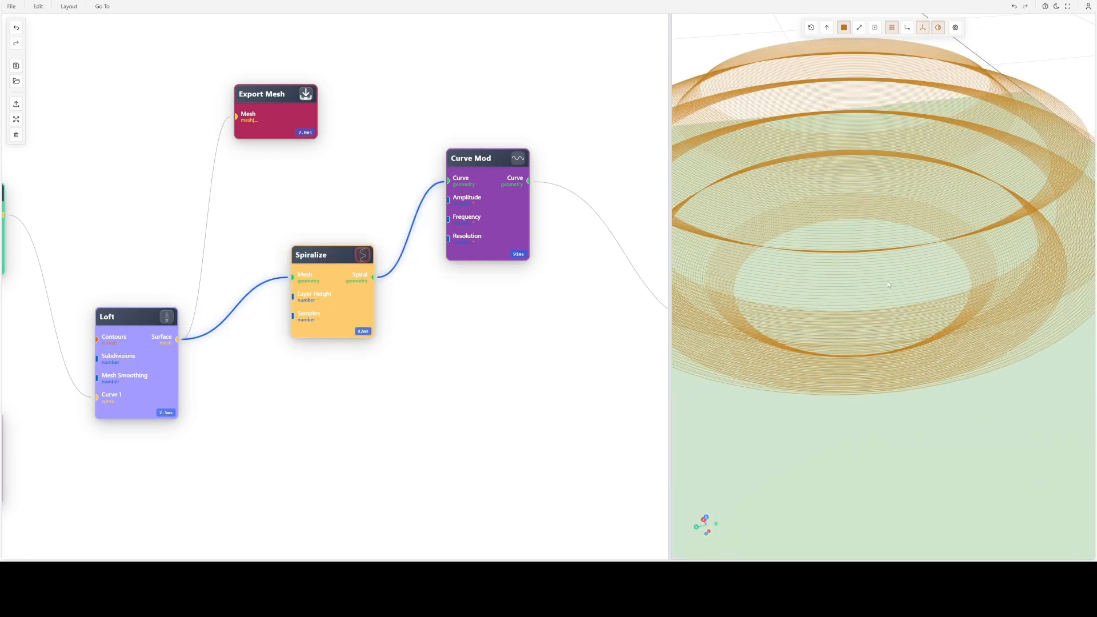
scroll(894, 272, "up", 3)
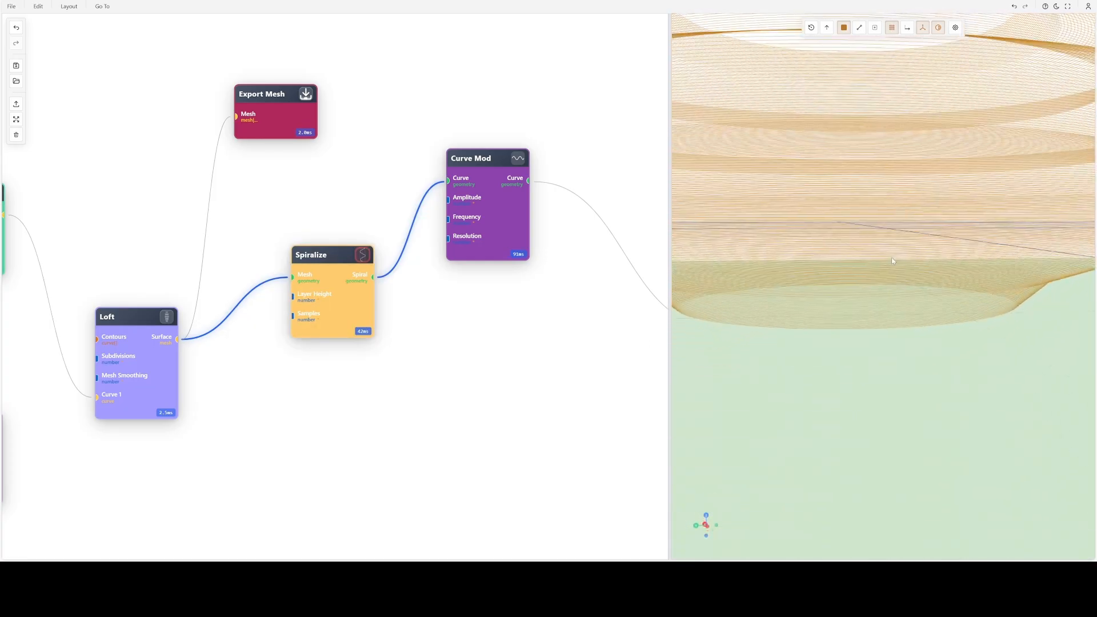
scroll(858, 224, "down", 8)
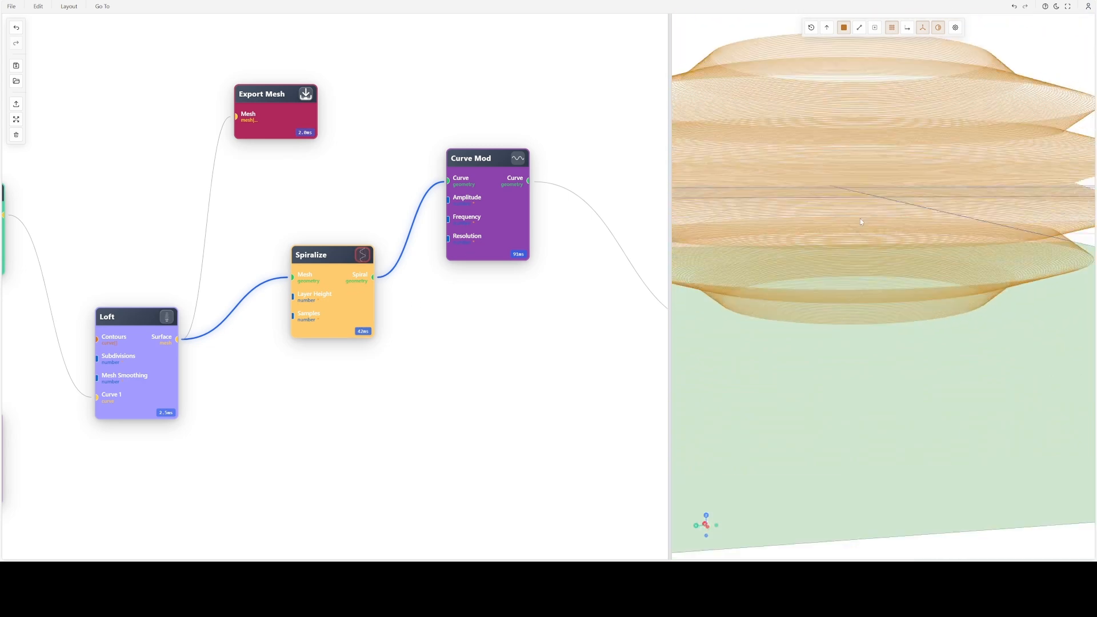
left_click_drag(859, 218, 893, 257)
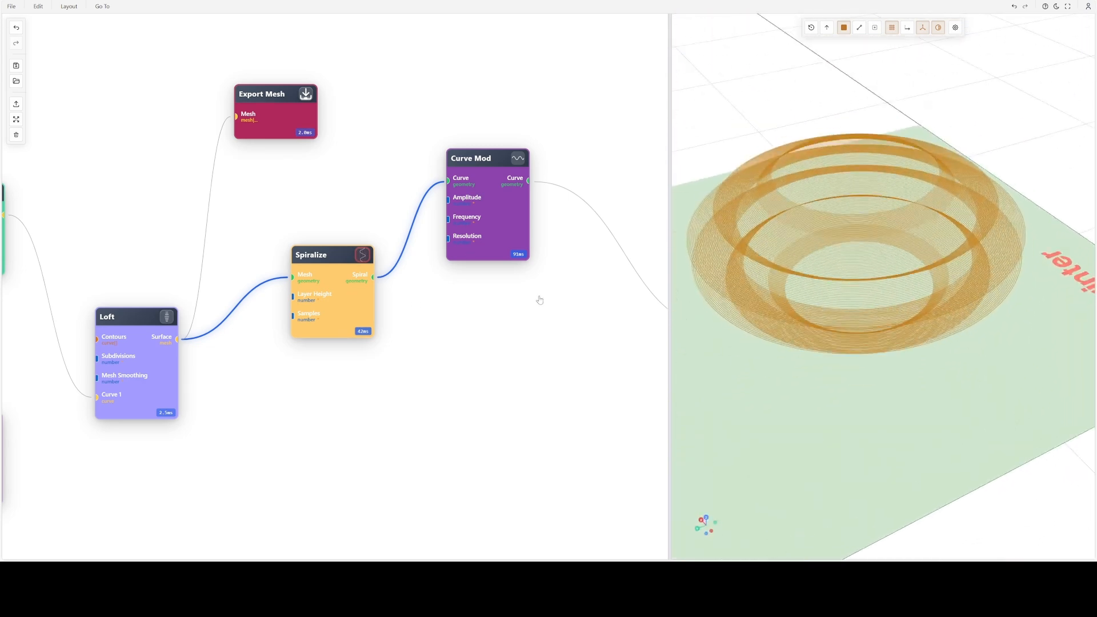
left_click(516, 163)
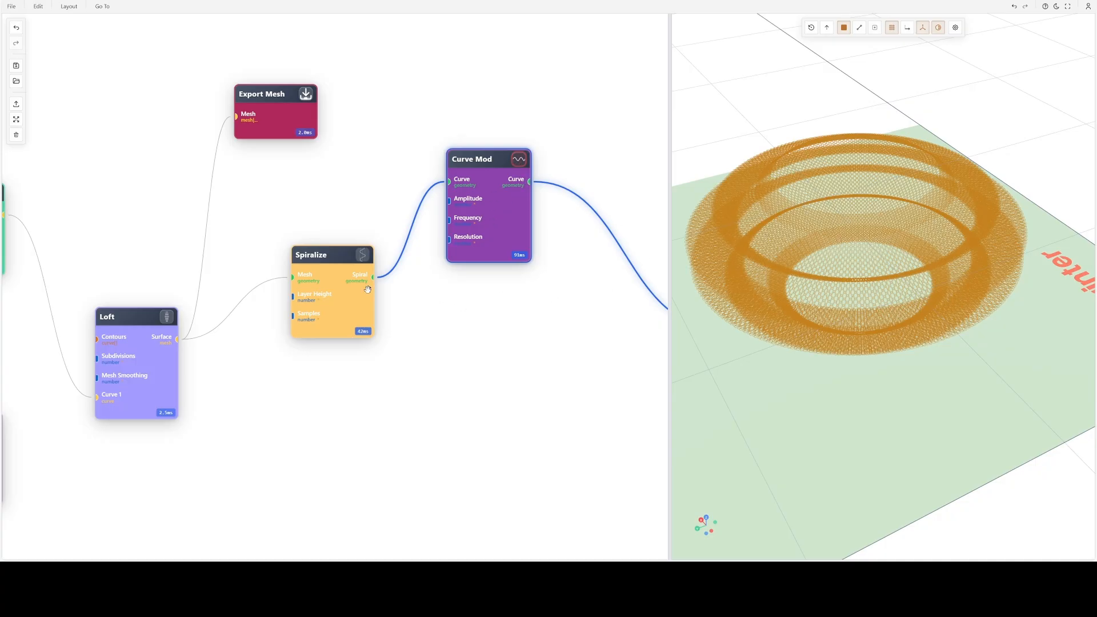
left_click_drag(368, 289, 329, 289)
- Apply the Curve Mod node's basic modulation settings with the Zigzag modulation type
left_click(487, 197)
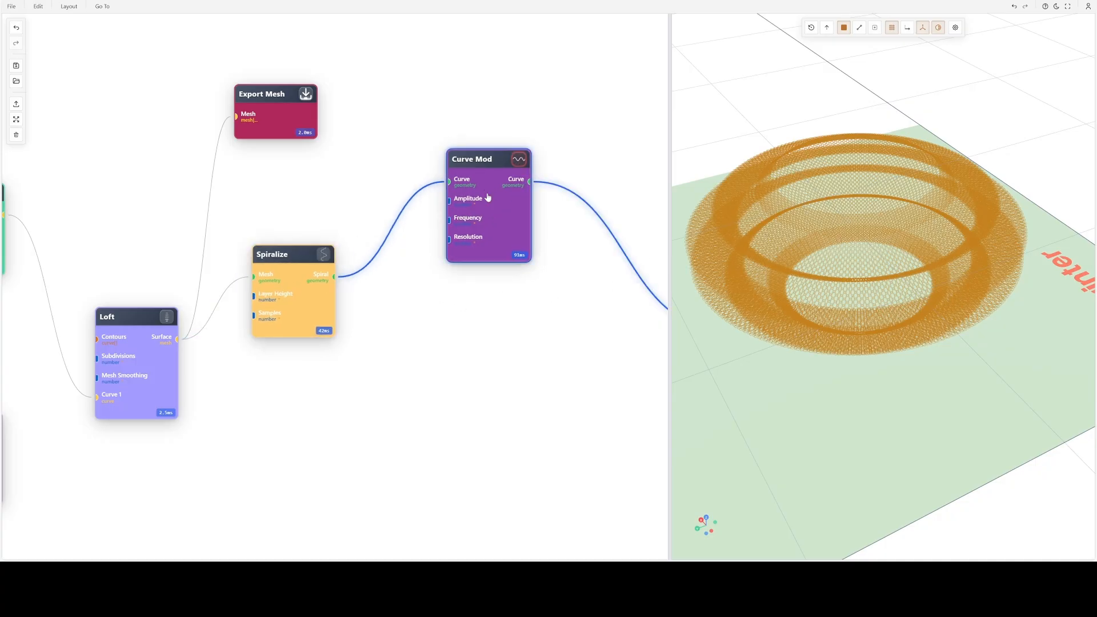
double_click(487, 197)
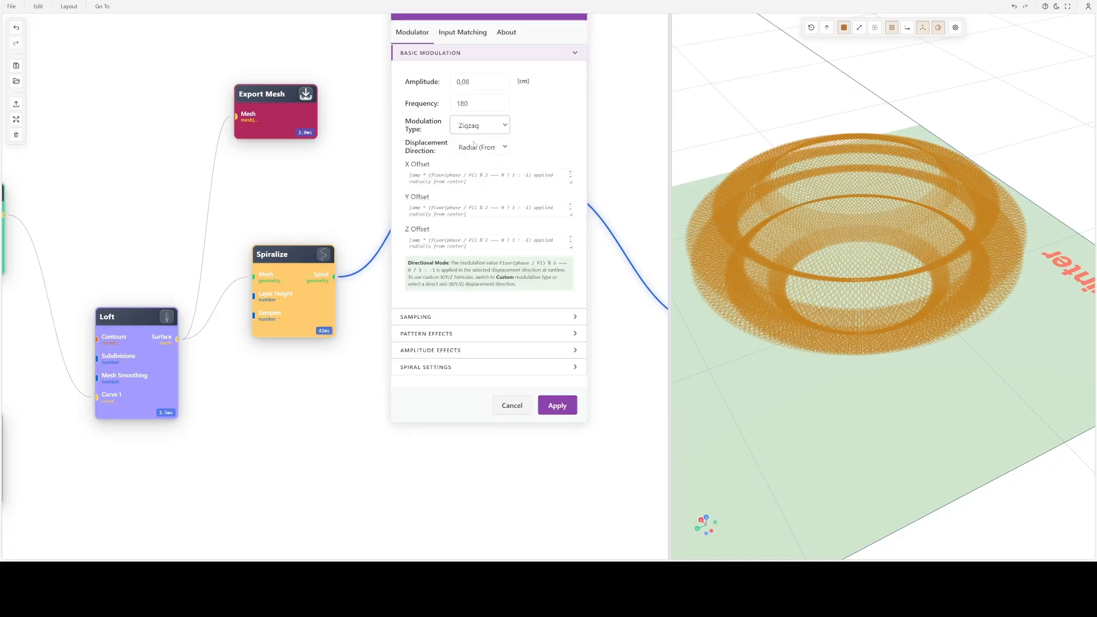
left_click(553, 403)
- Inspect the zigzag waves up close and set the Spiralize node's samples to 1000
scroll(821, 286, "up", 5)
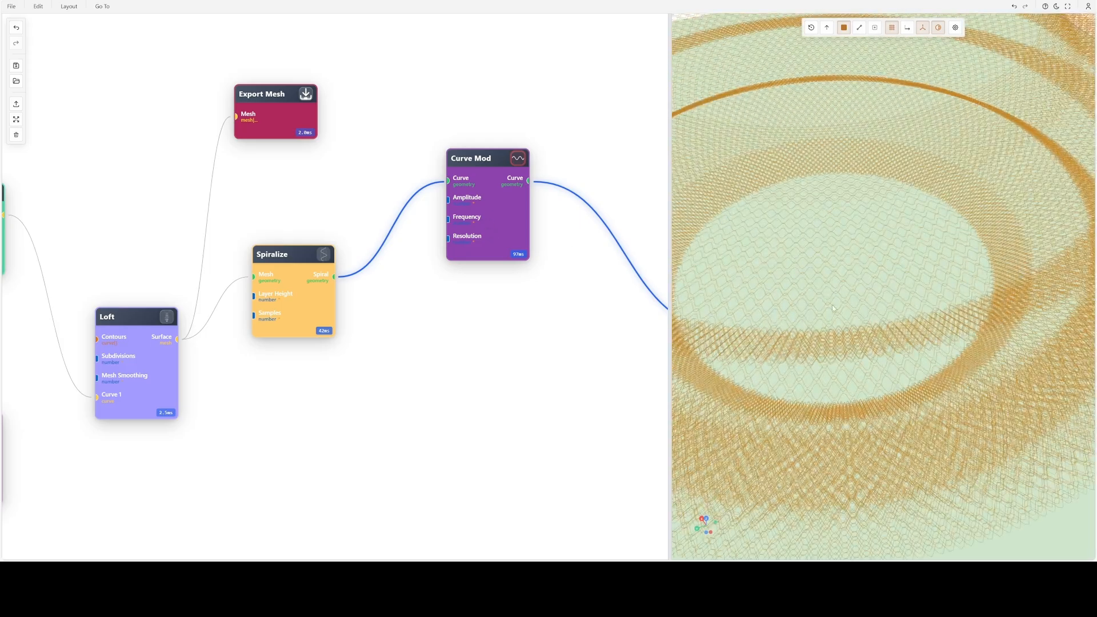
scroll(832, 304, "up", 5)
scroll(865, 306, "up", 3)
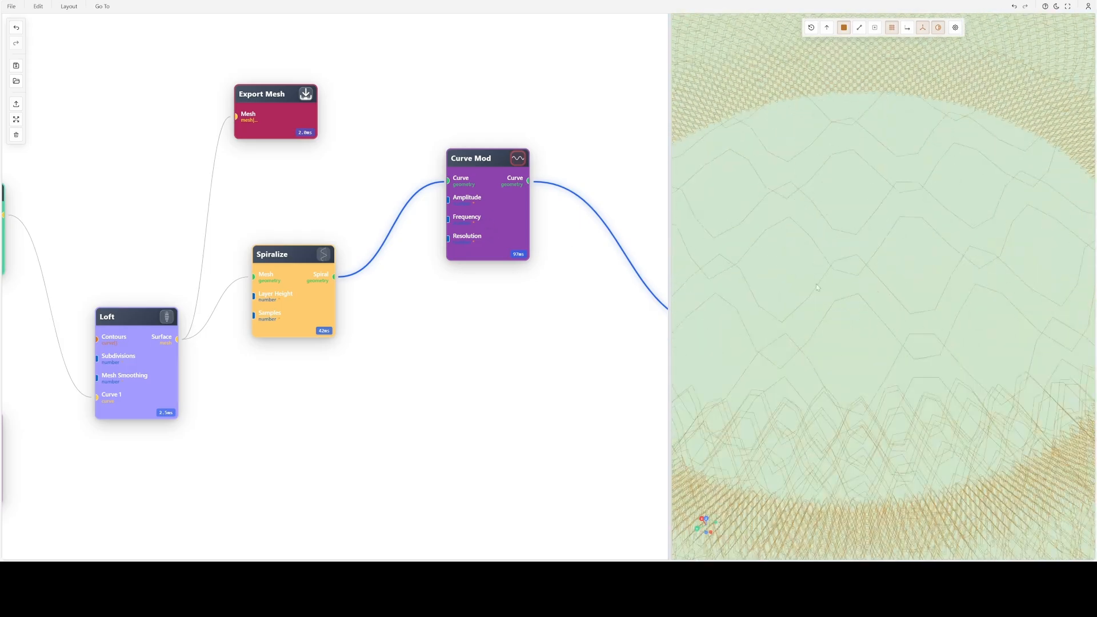
double_click(327, 295)
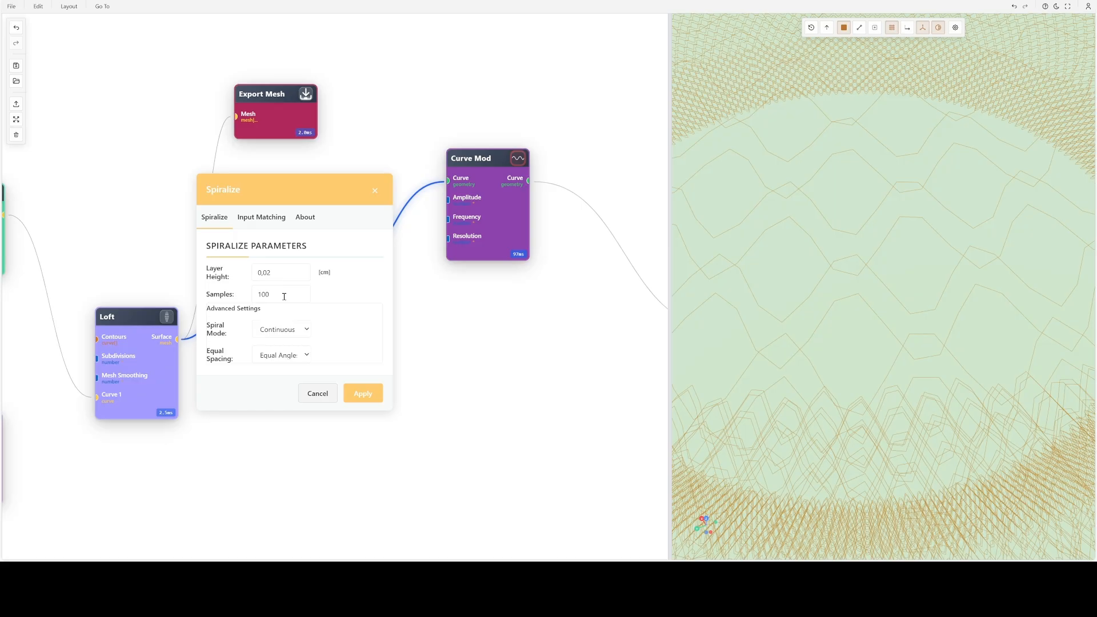
double_click(284, 296)
type("1000")
key("Return")
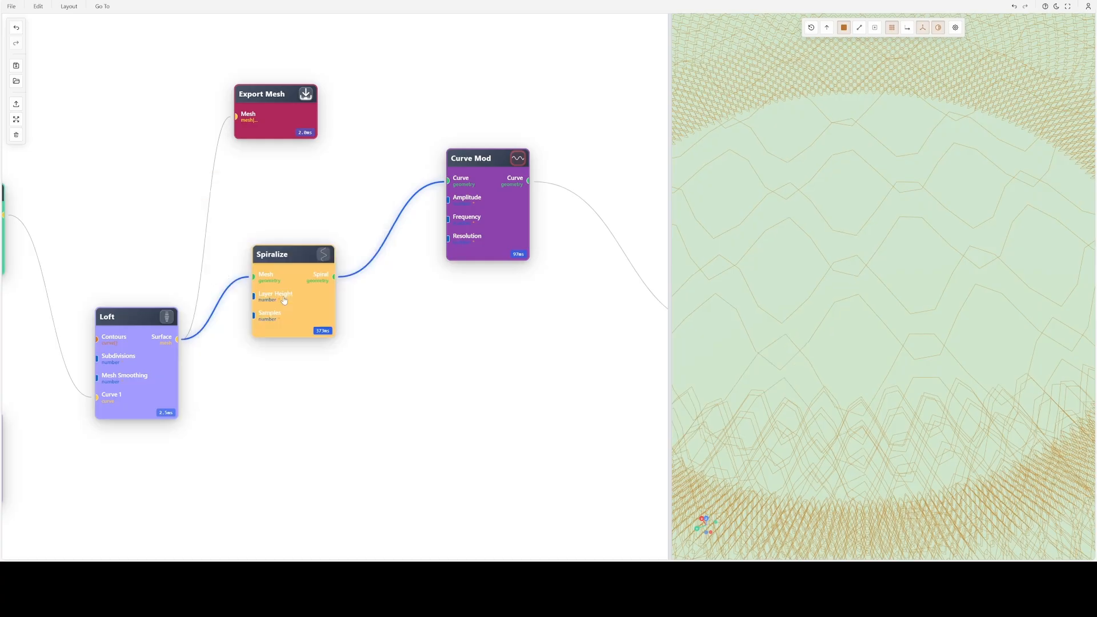
- Move the Spiralize node closer to Curve Mod and preview the Loft node's surface
left_click_drag(347, 398, 449, 393)
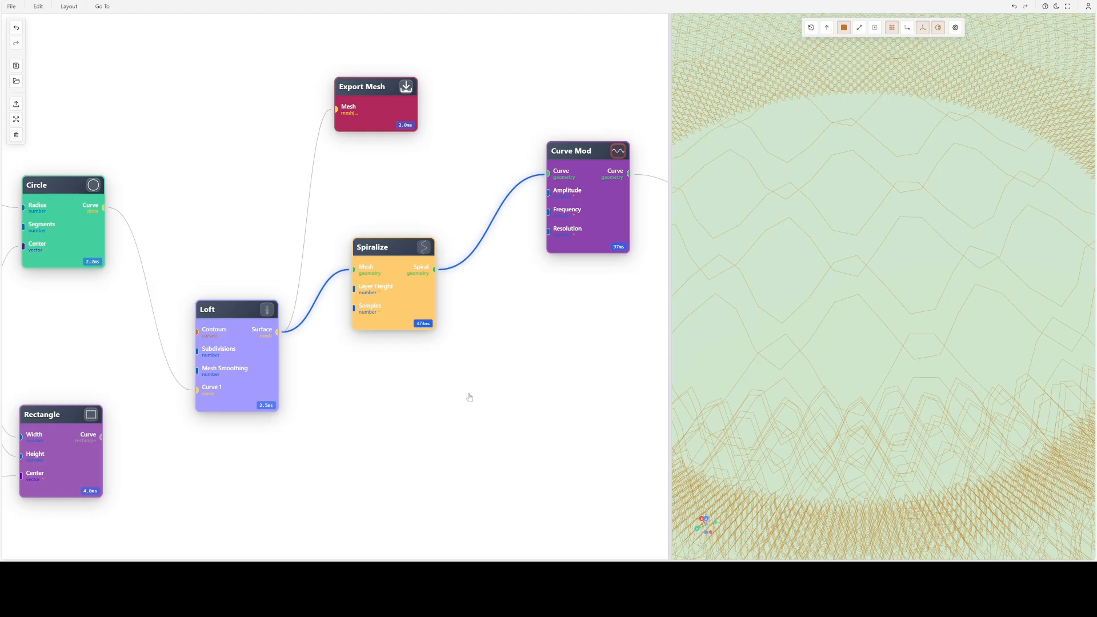
left_click_drag(393, 306, 430, 314)
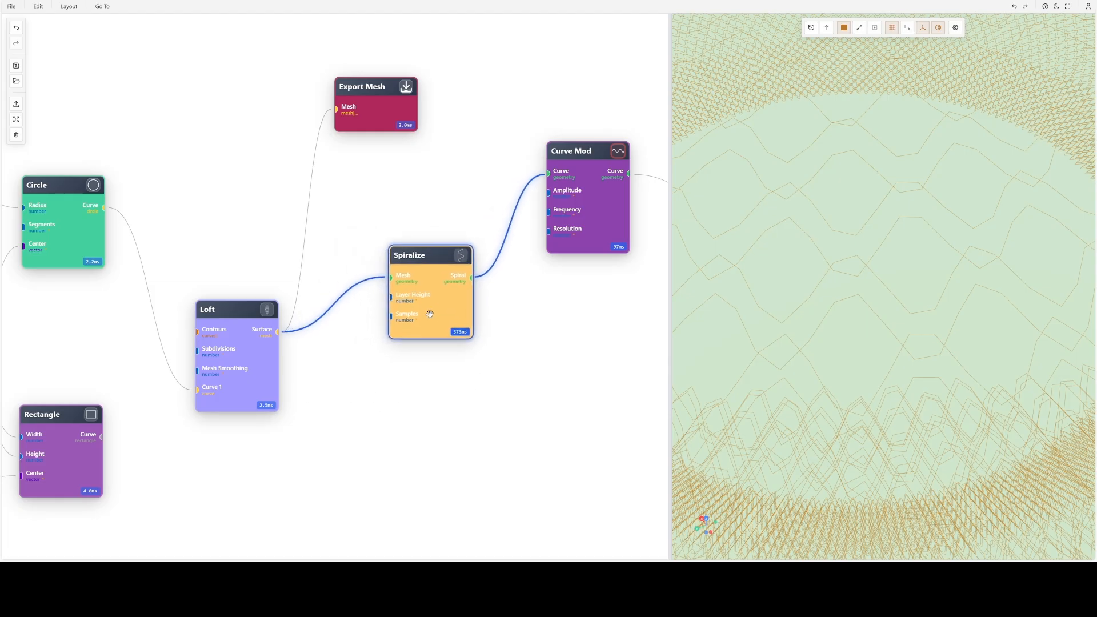
left_click(269, 310)
scroll(603, 212, "down", 3)
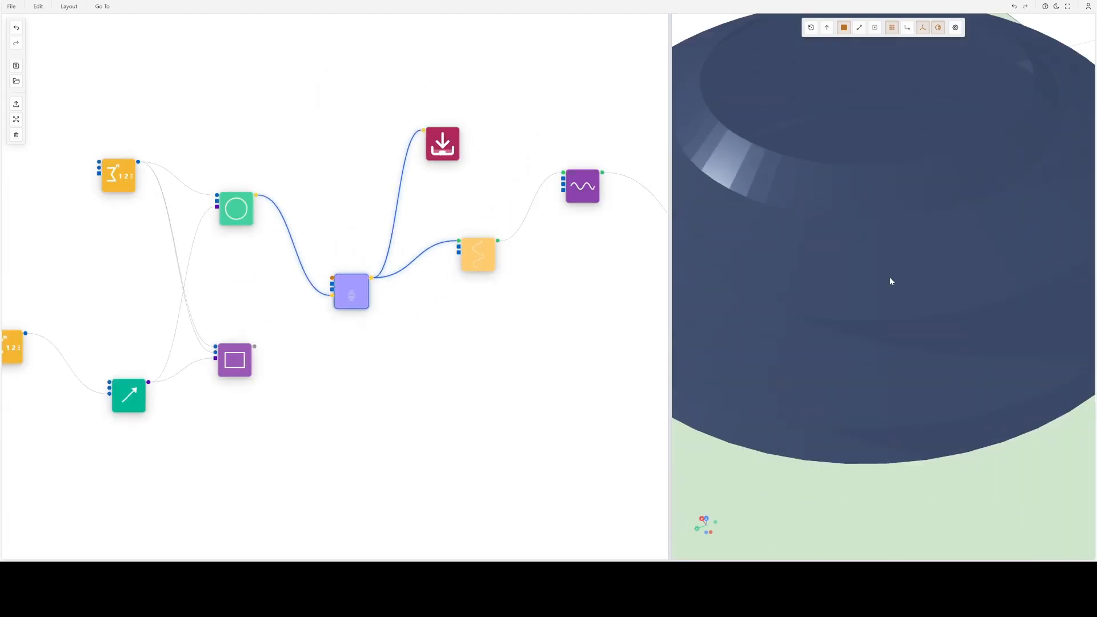
left_click_drag(883, 213, 835, 275)
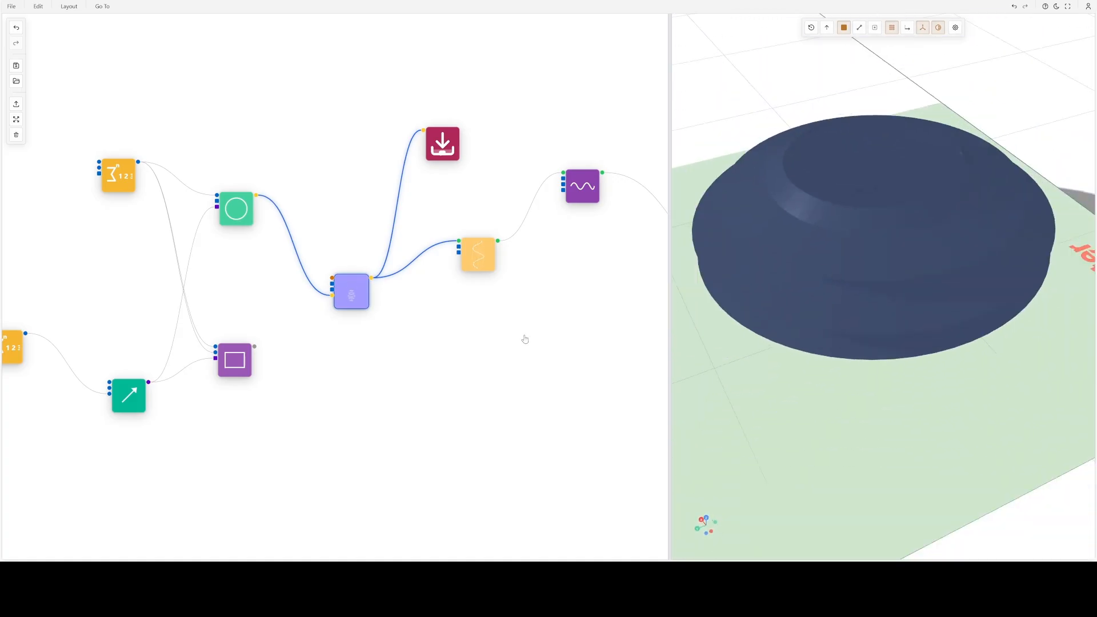
- Set the Loft node's segments to 500 and apply the change to the surface
double_click(350, 289)
left_click(346, 284)
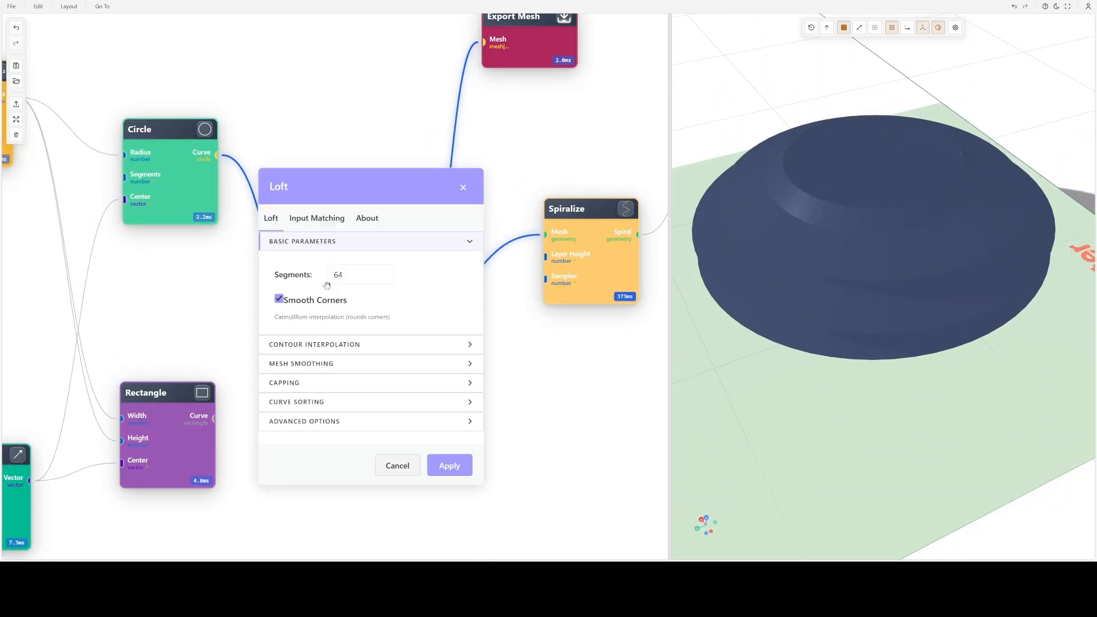
double_click(375, 274)
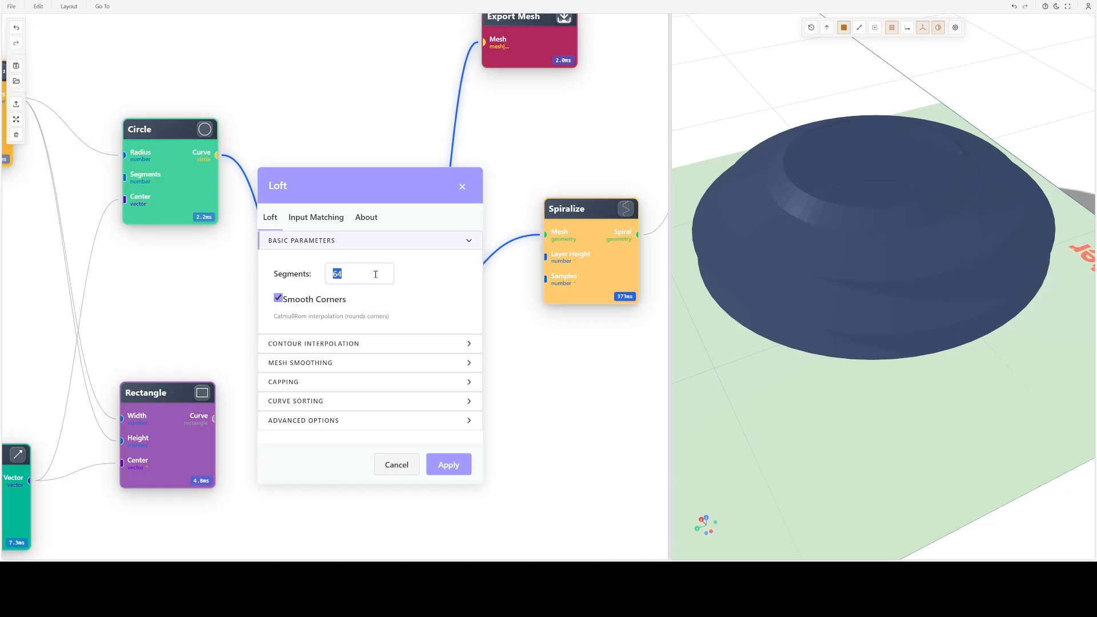
type("500")
key("Return")
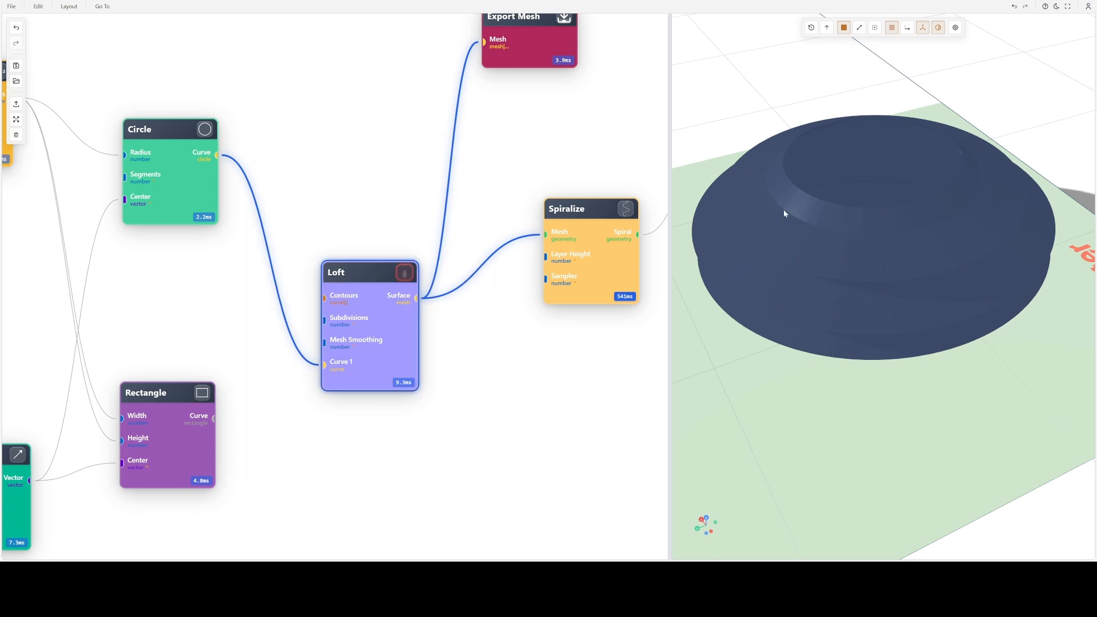
- Inspect the lofted surface from the side and switch the preview to the Spiralize node's spiral
scroll(801, 214, "up", 3)
left_click_drag(820, 189, 851, 187)
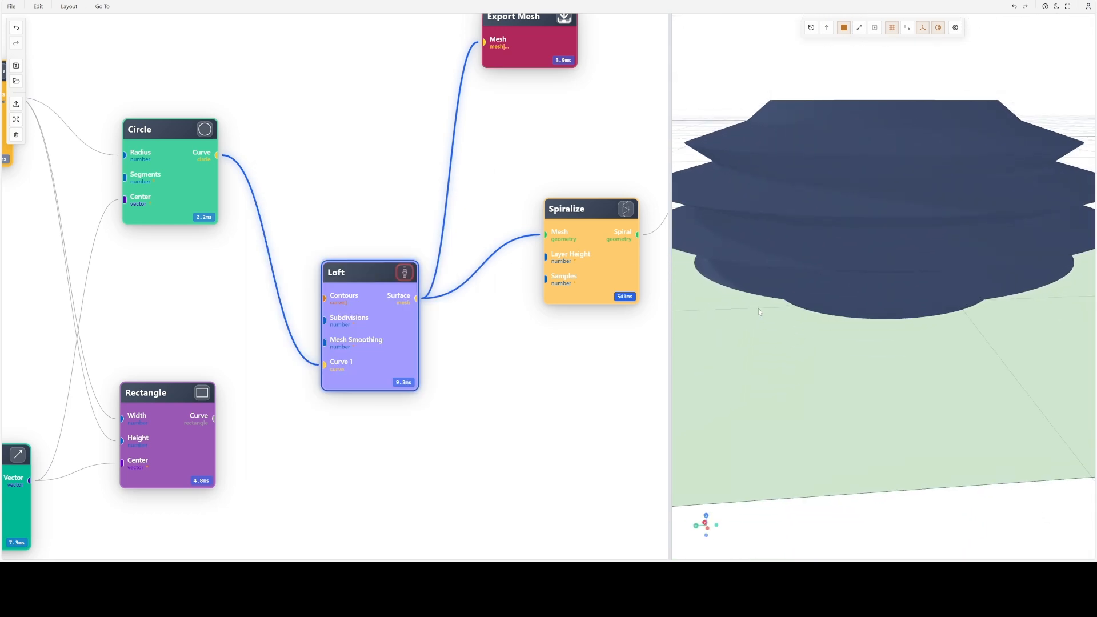
left_click_drag(549, 337, 329, 365)
left_click(435, 236)
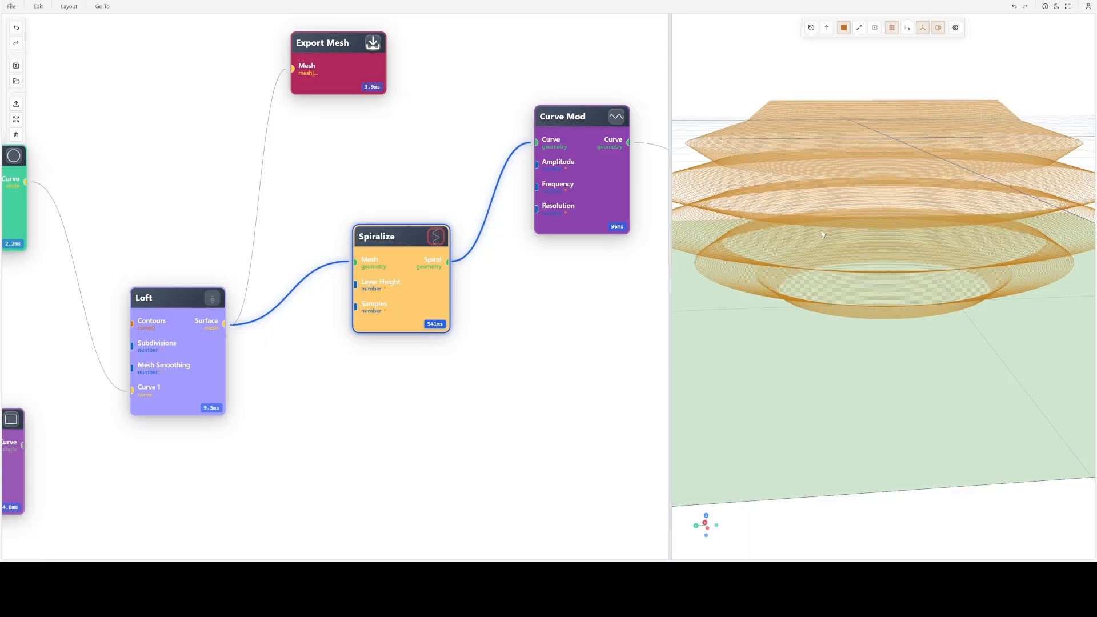
left_click_drag(821, 231, 815, 248)
- Switch the preview to the Curve Mod node's modified curve and look at its waves up close
left_click_drag(552, 311, 379, 396)
left_click(440, 203)
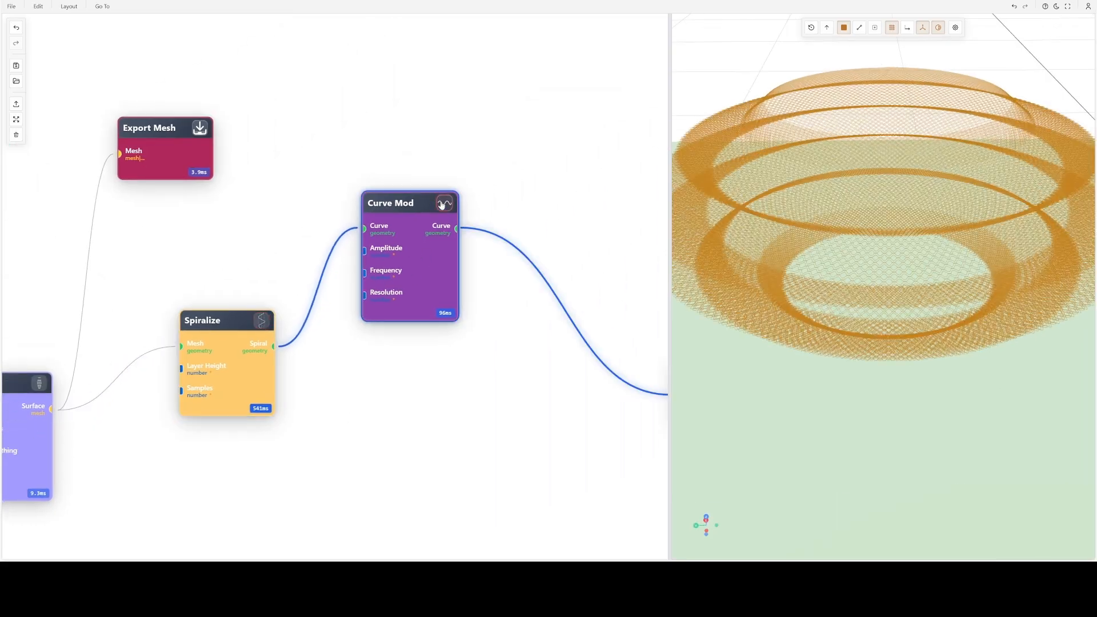
scroll(858, 241, "up", 8)
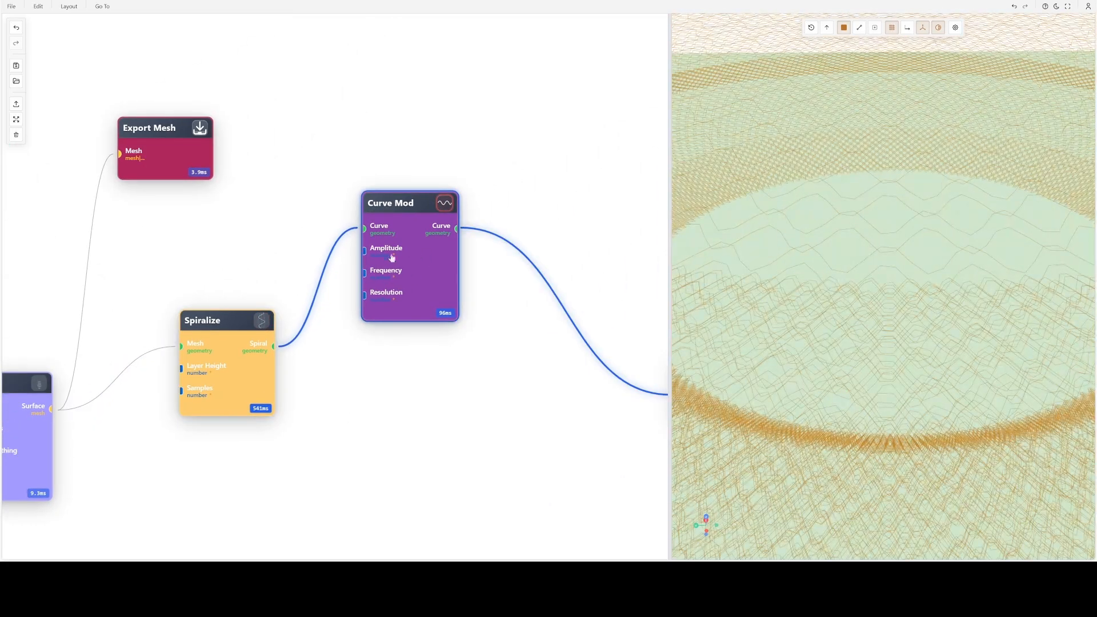
- Set the Curve Mod node's sampling resolution to 2000 and apply it to the curve
double_click(411, 248)
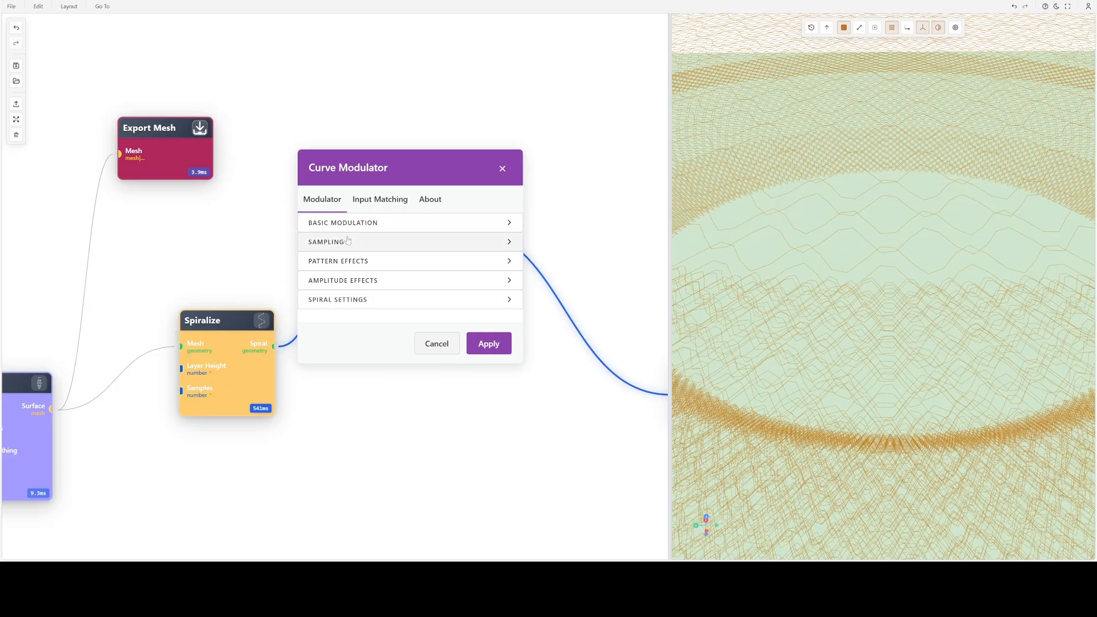
left_click(348, 240)
double_click(438, 254)
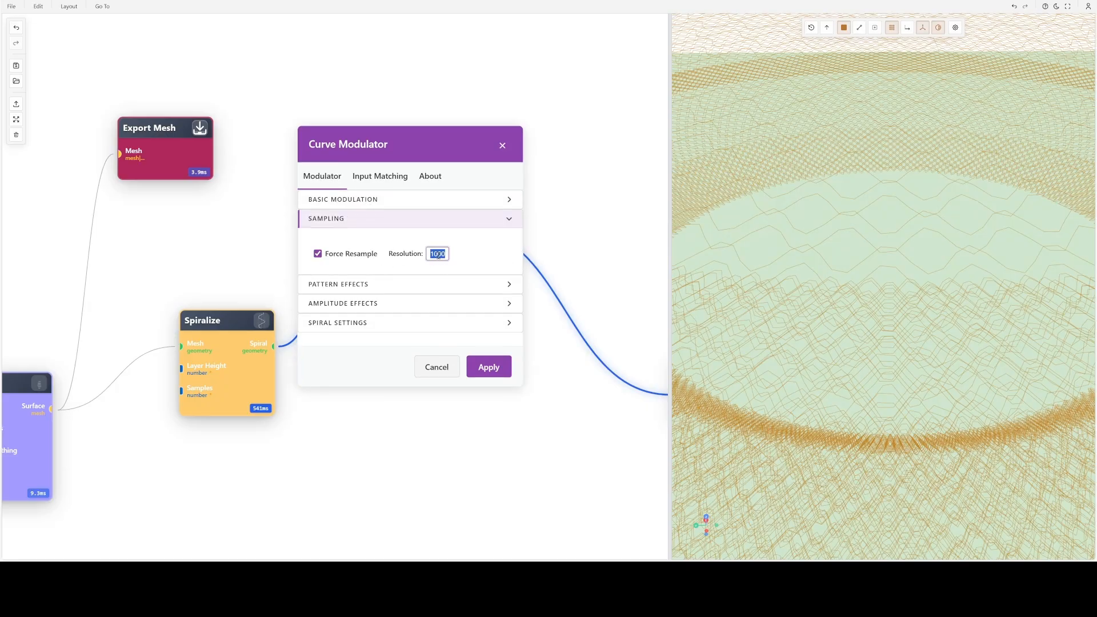
type("2000")
left_click(490, 371)
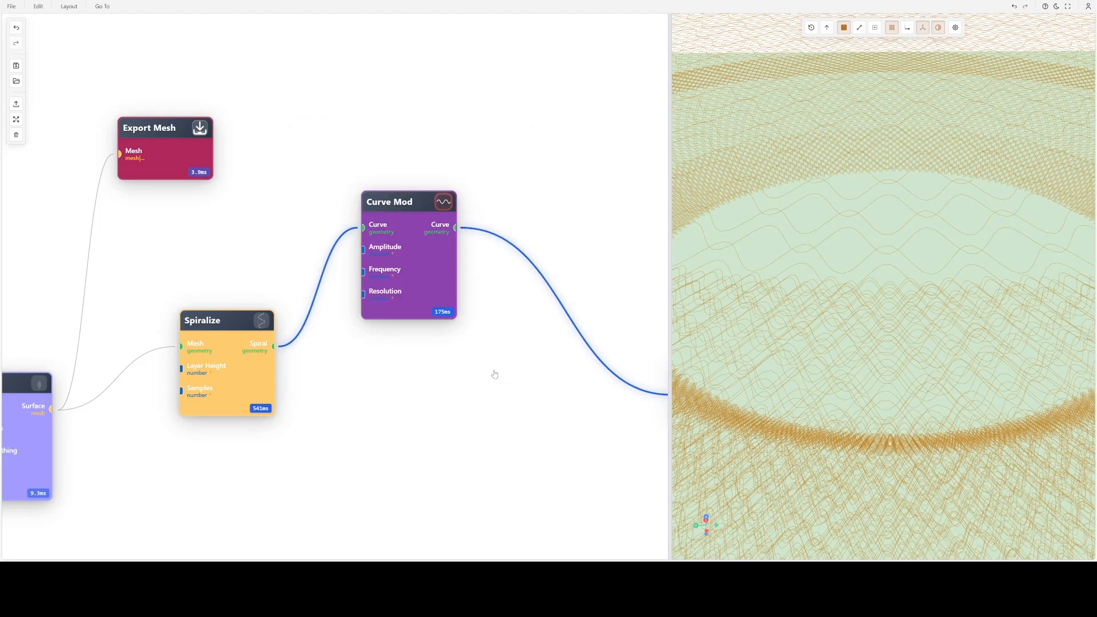
- Check the Spiralize node's layer height and samples, closing its settings without applying any changes
double_click(401, 256)
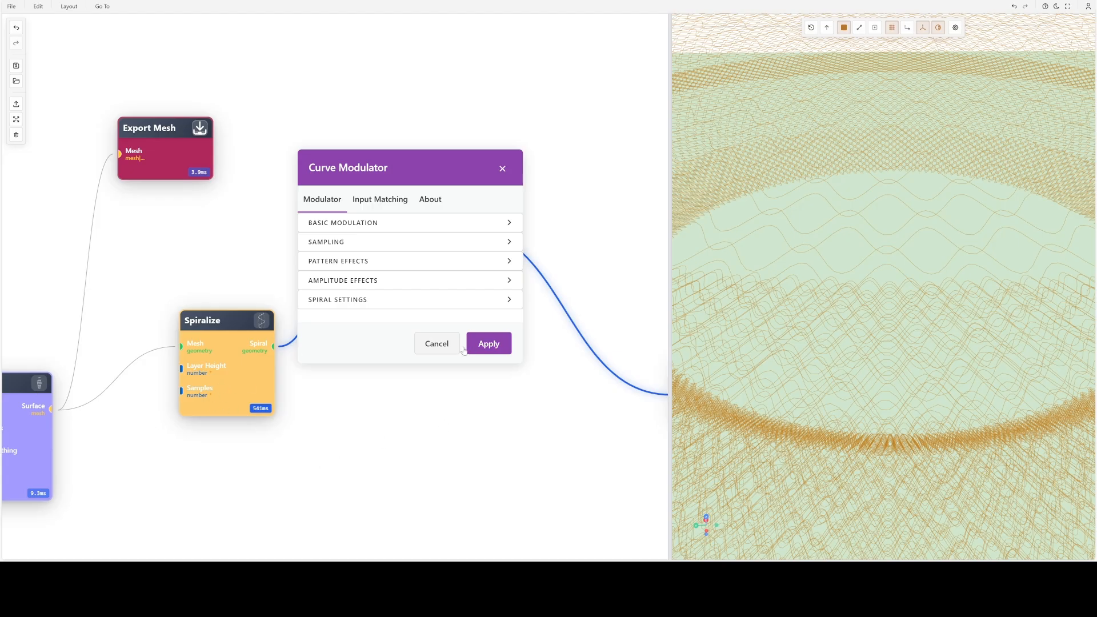
left_click(435, 342)
left_click_drag(355, 429, 462, 389)
left_click_drag(335, 317, 305, 314)
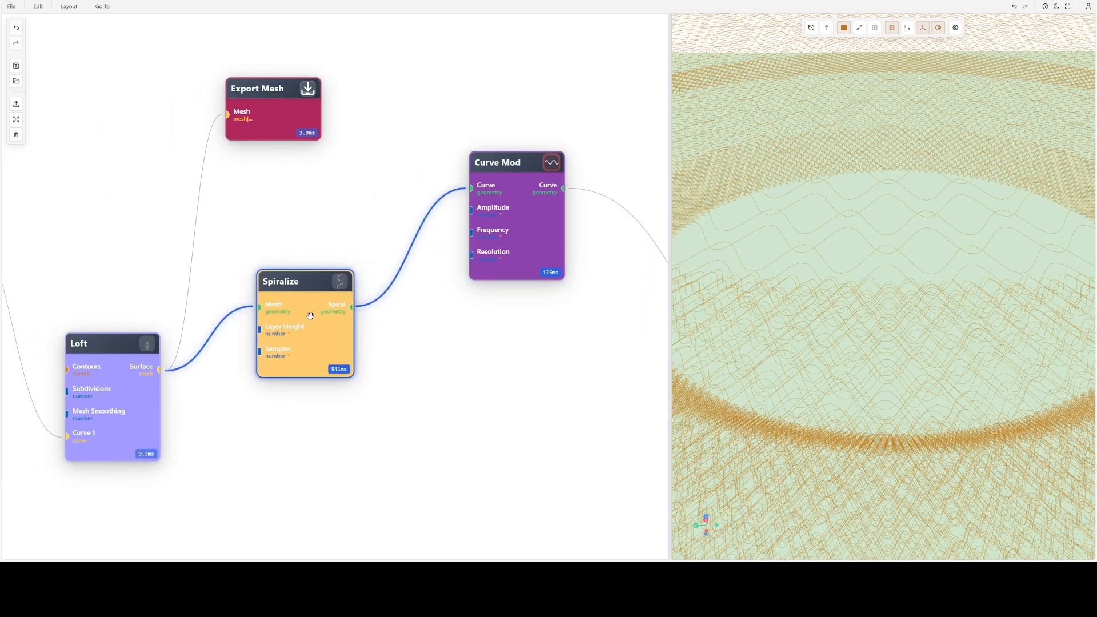
double_click(305, 313)
double_click(283, 303)
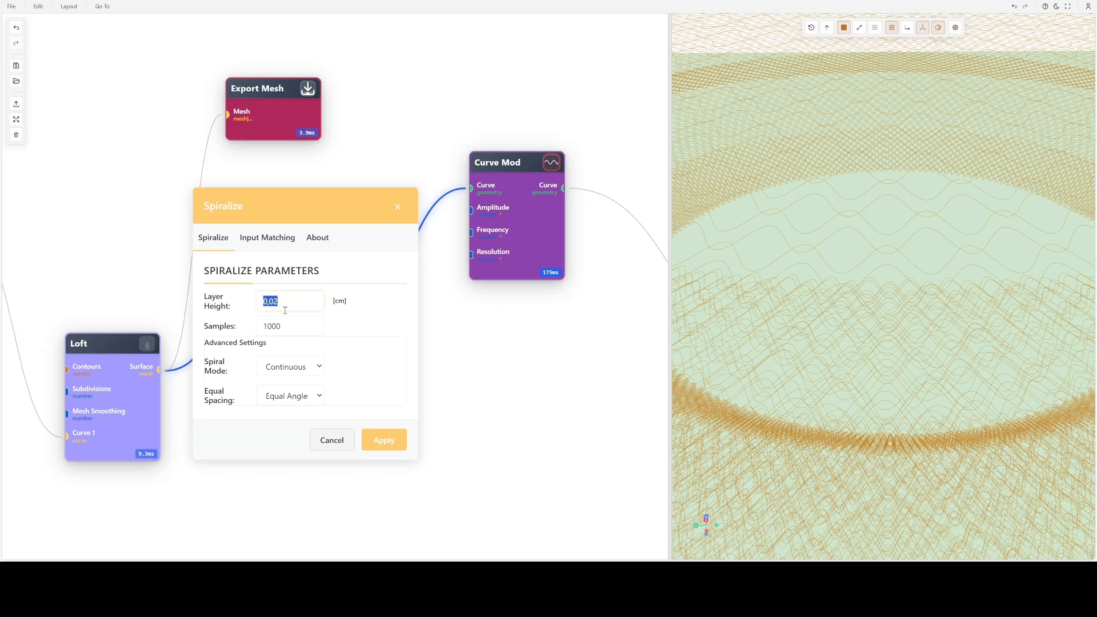
double_click(295, 325)
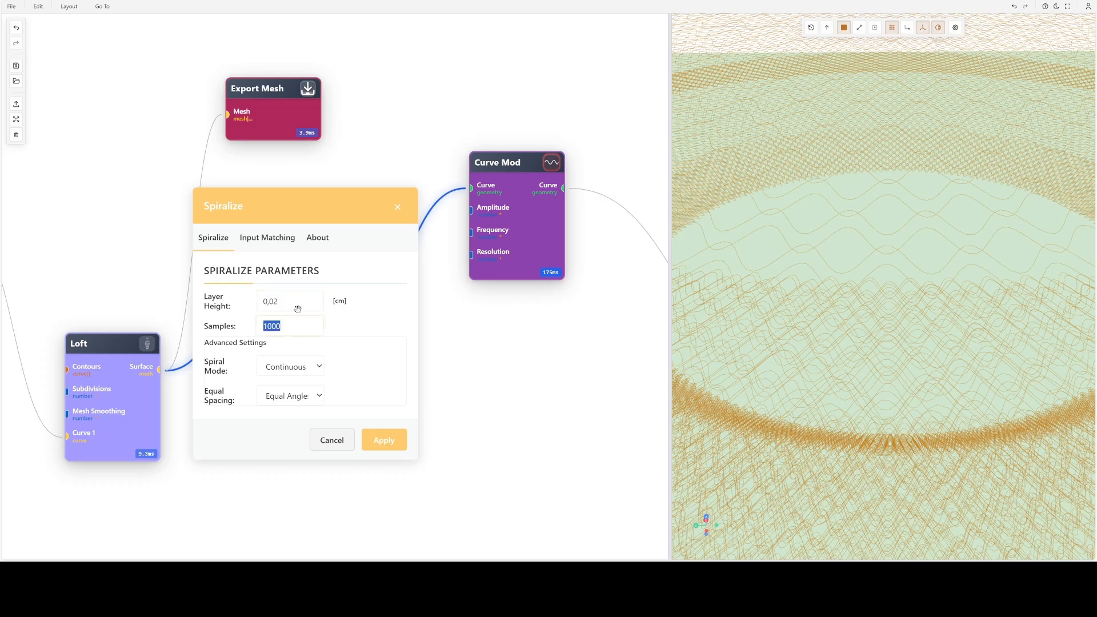
left_click(330, 441)
- Set the Curve Mod node's sampling resolution to 3000 and apply it to the curve
double_click(505, 233)
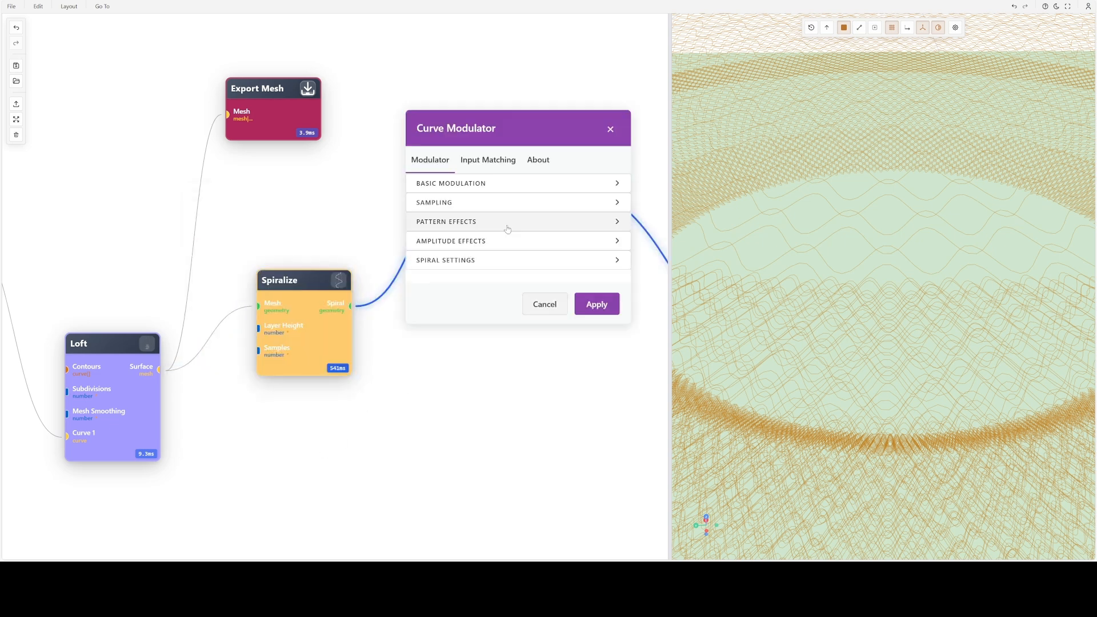
left_click(469, 202)
double_click(546, 214)
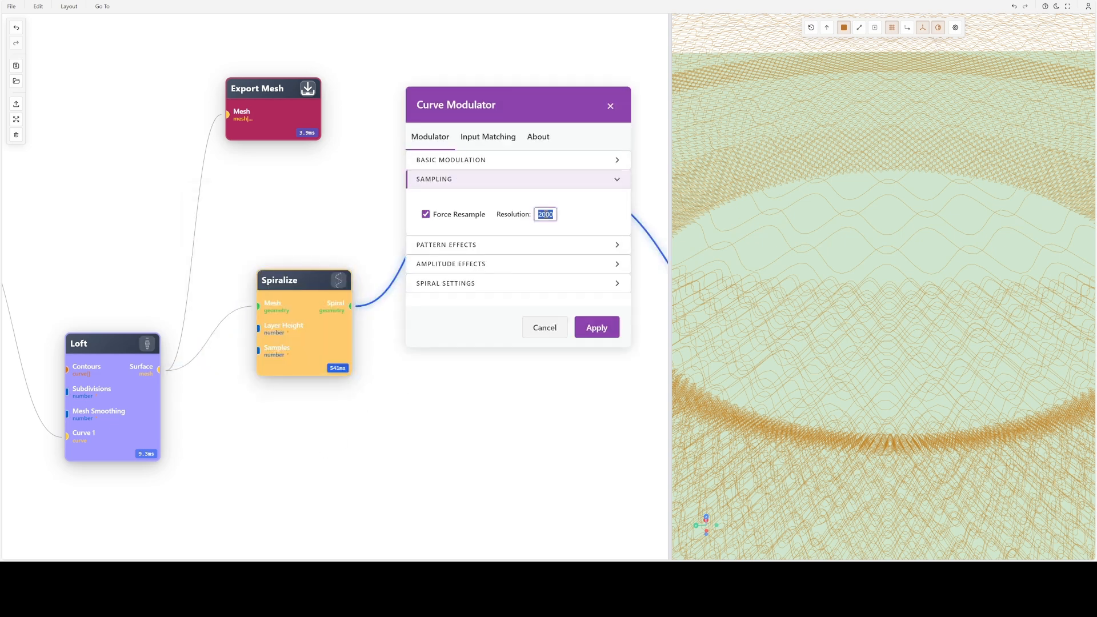
type("3000")
key("Return")
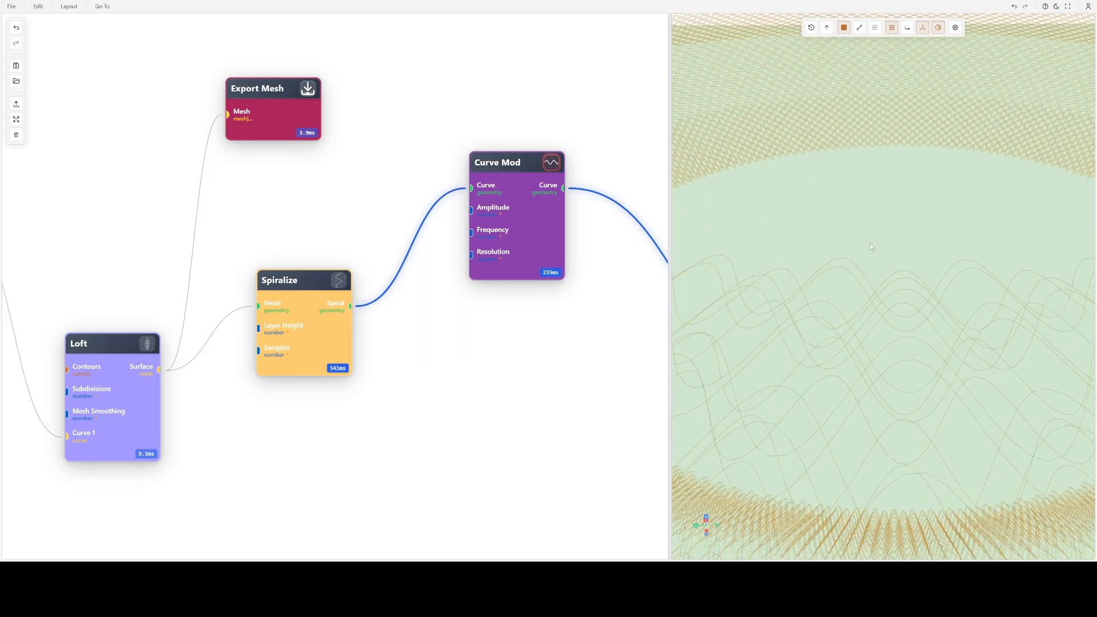
- Examine the smoothness of the resampled waves from above, both up close and across the whole shape
scroll(882, 266, "down", 3)
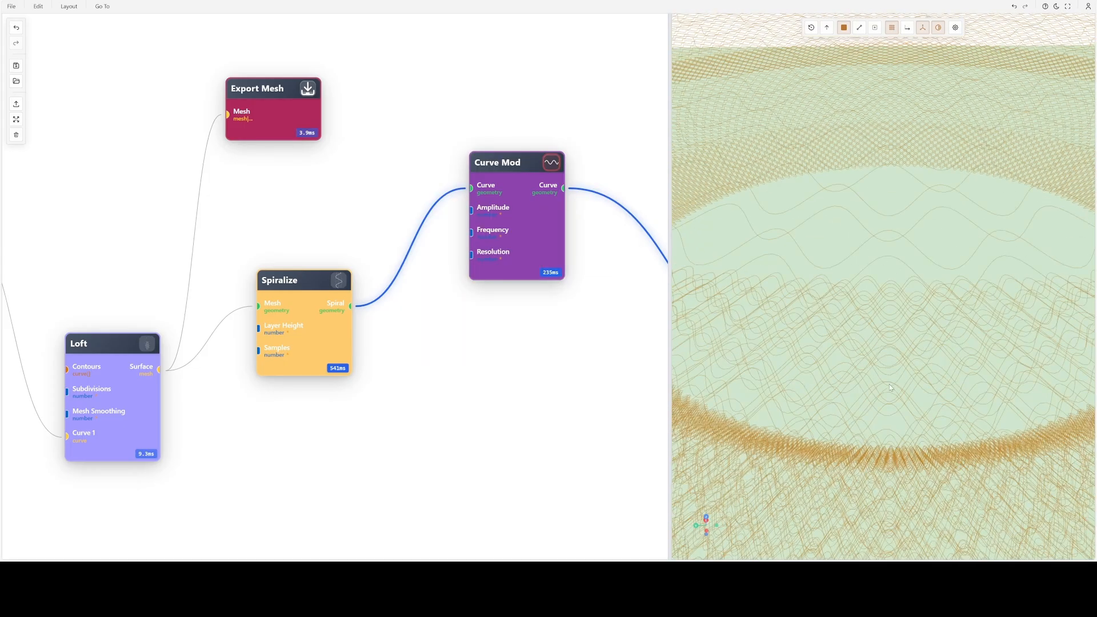
left_click_drag(888, 384, 899, 403)
scroll(899, 402, "down", 3)
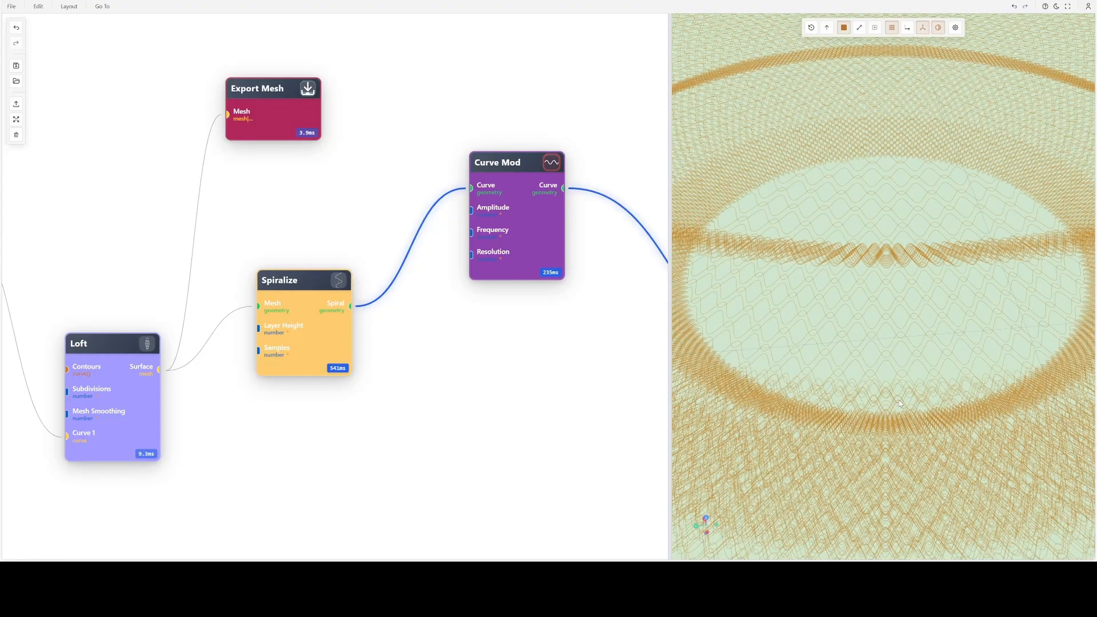
scroll(899, 403, "down", 1)
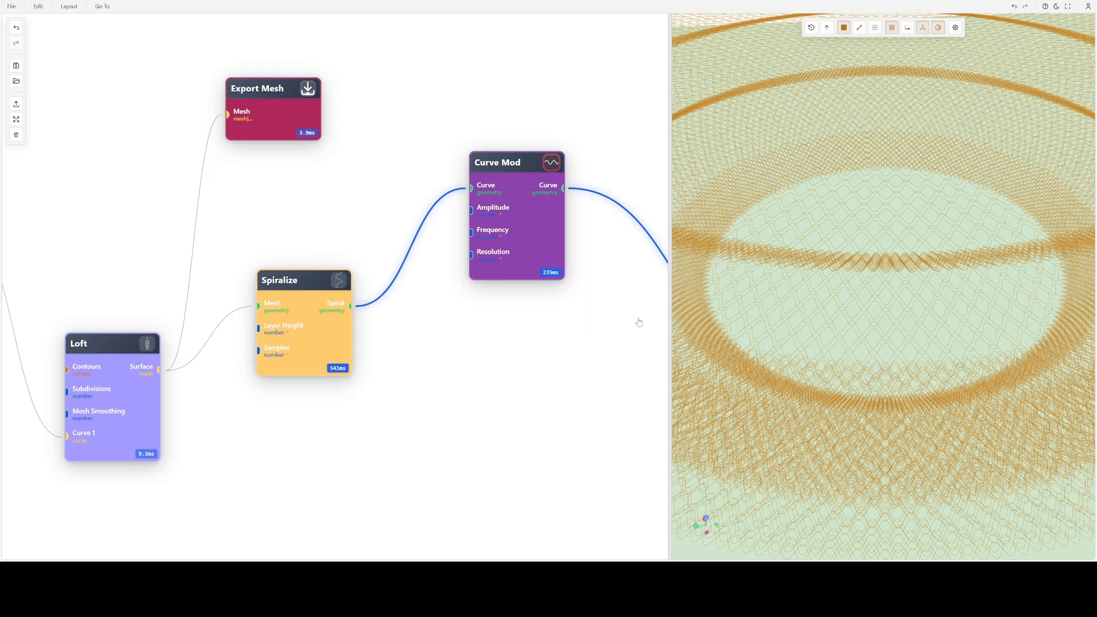
scroll(884, 314, "down", 1)
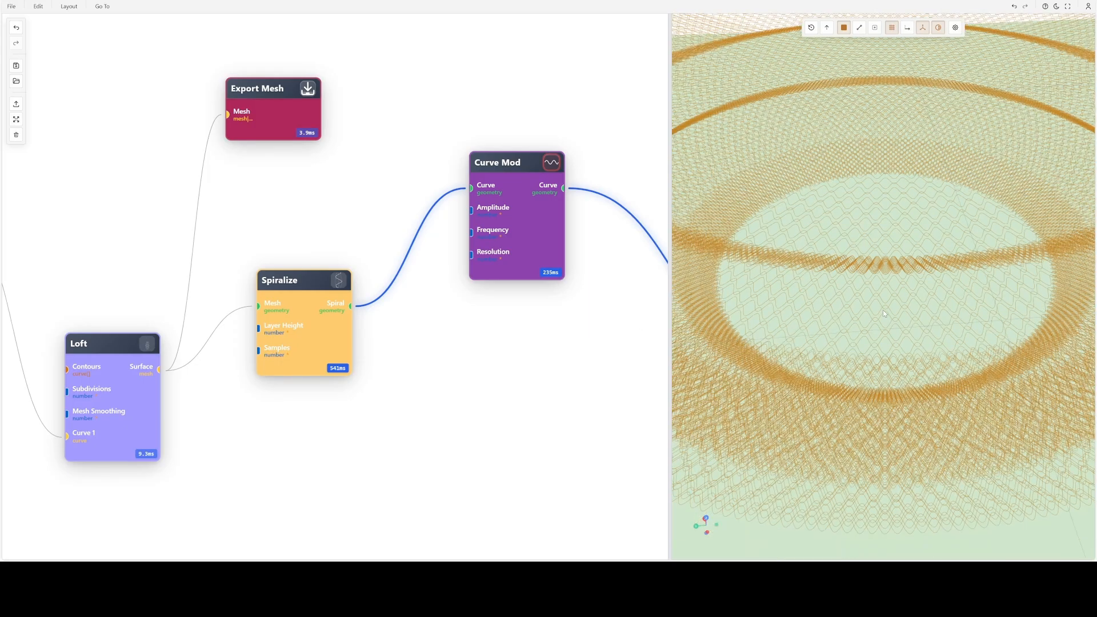
scroll(884, 313, "down", 1)
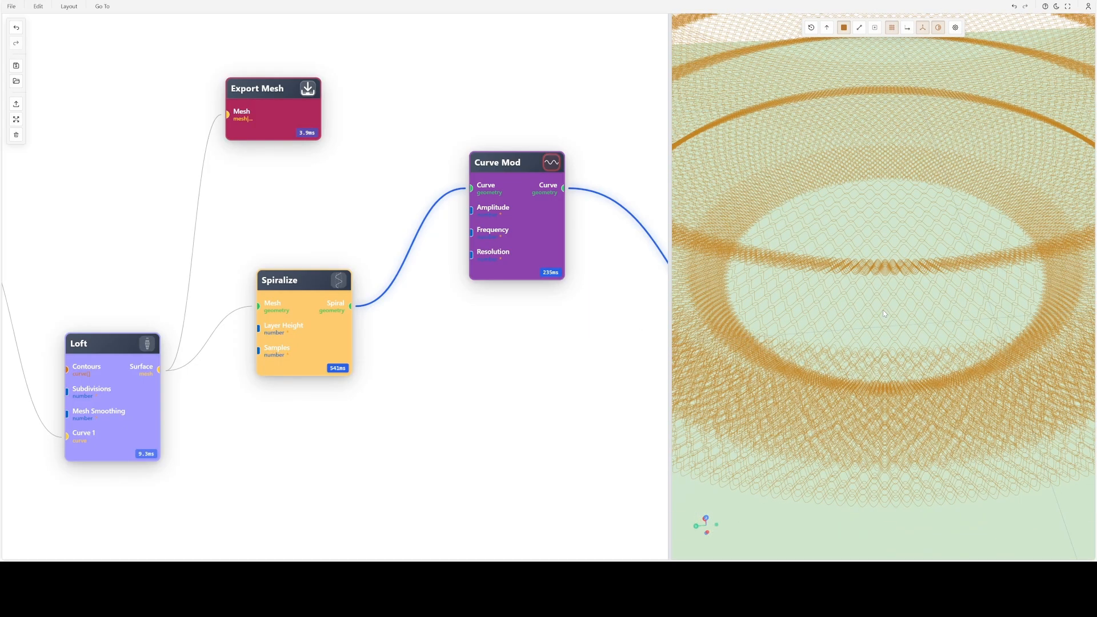
scroll(884, 313, "up", 2)
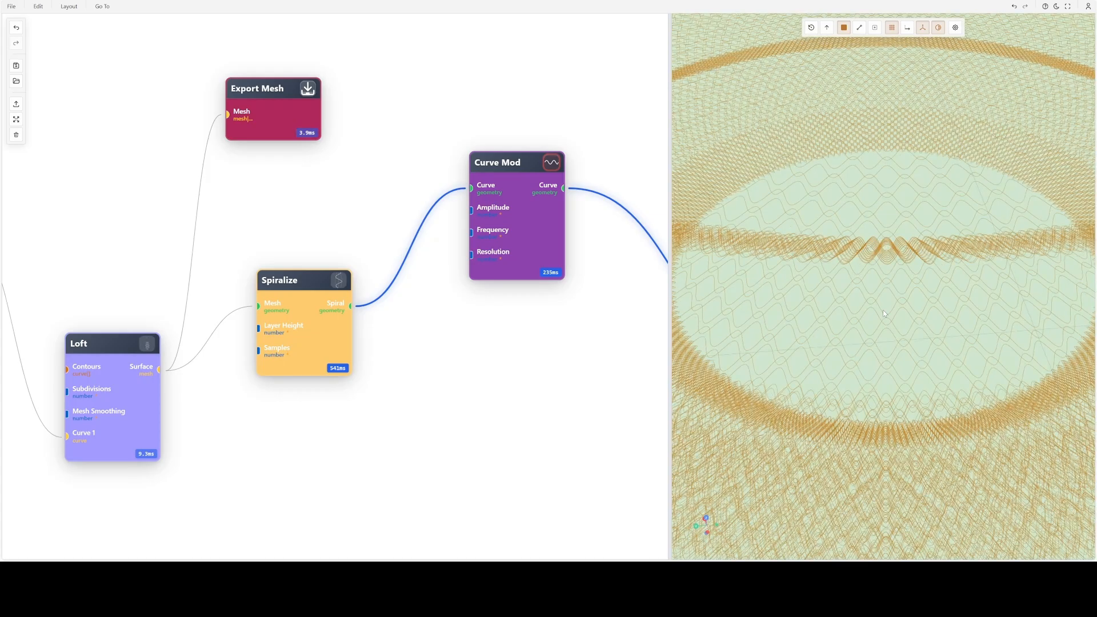
scroll(885, 313, "up", 2)
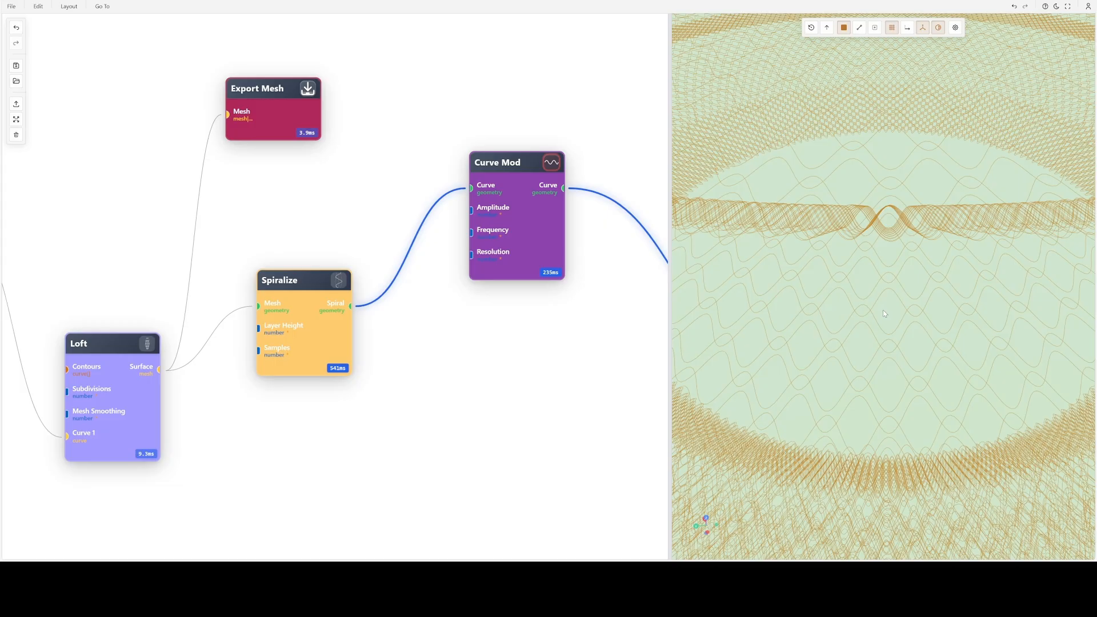
scroll(885, 314, "down", 5)
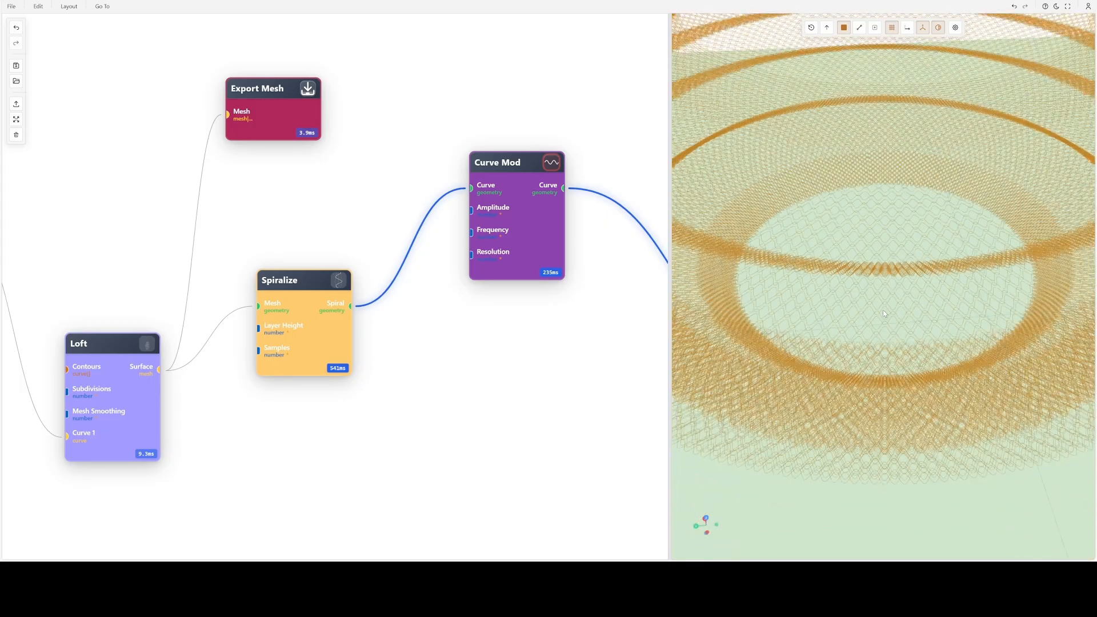
scroll(884, 314, "down", 3)
- Examine the resampled waves from a lower viewing angle, up close and as a whole shape
left_click_drag(885, 314, 902, 298)
scroll(902, 298, "up", 5)
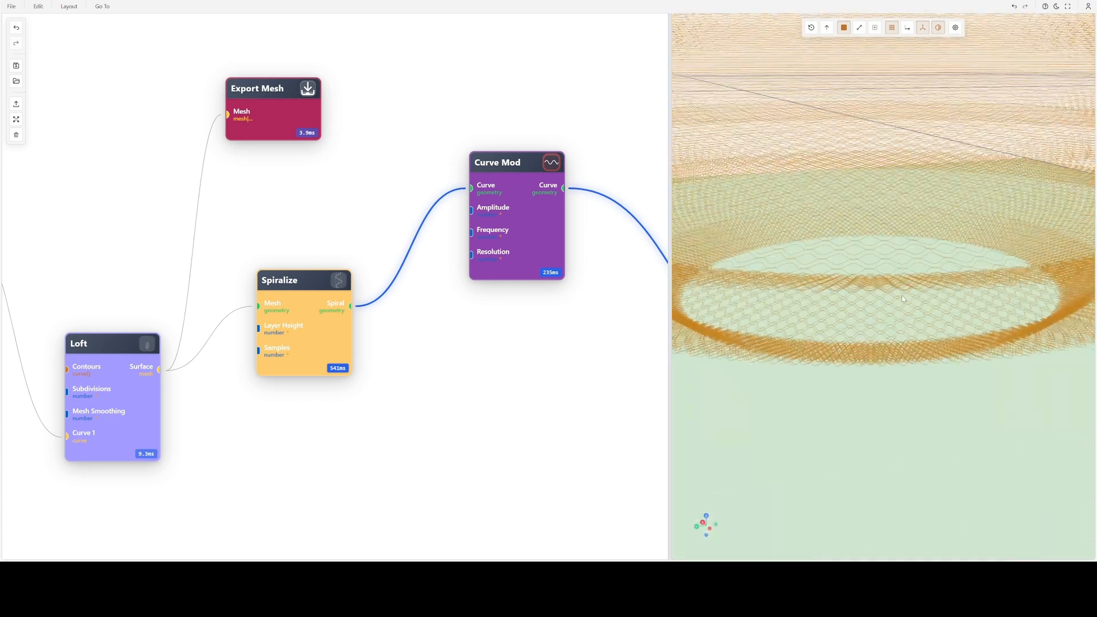
scroll(904, 300, "up", 3)
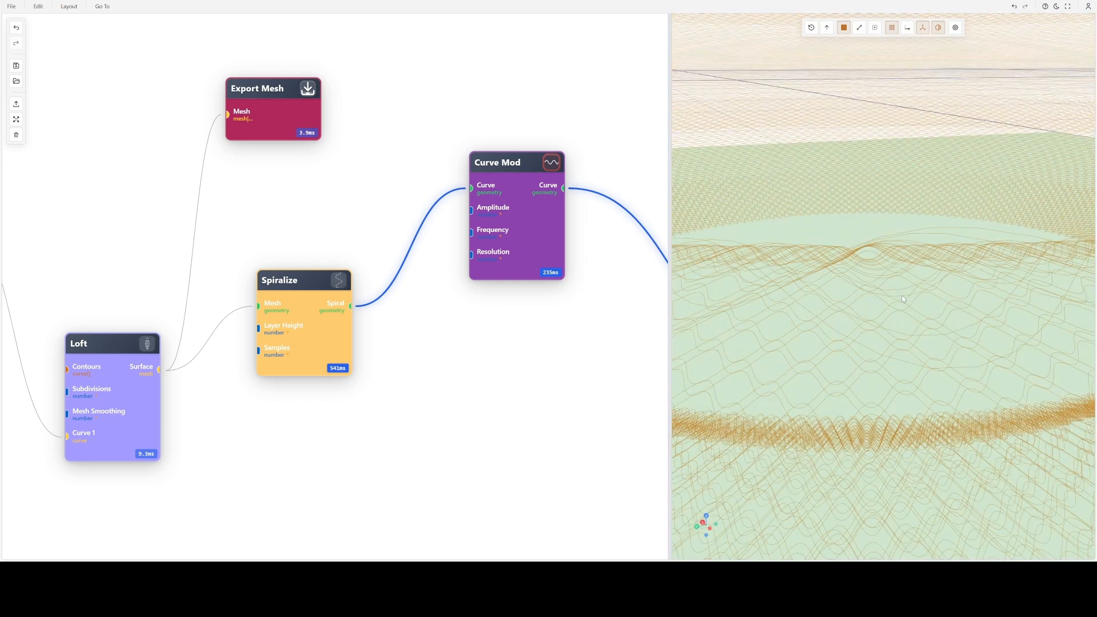
scroll(903, 299, "down", 3)
left_click_drag(920, 275, 923, 298)
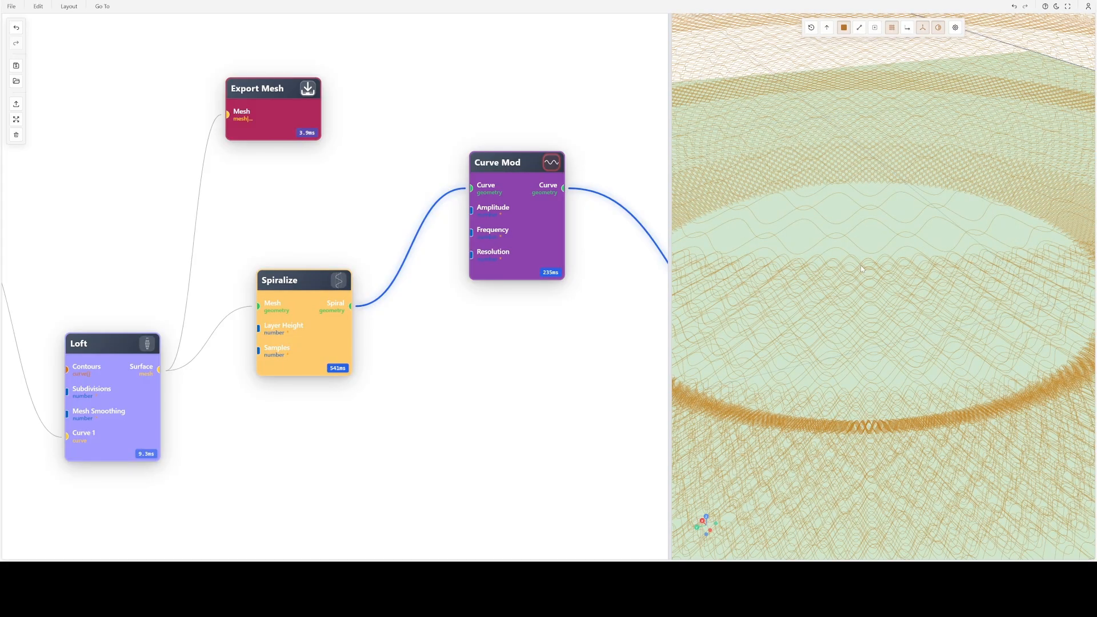
scroll(860, 265, "down", 6)
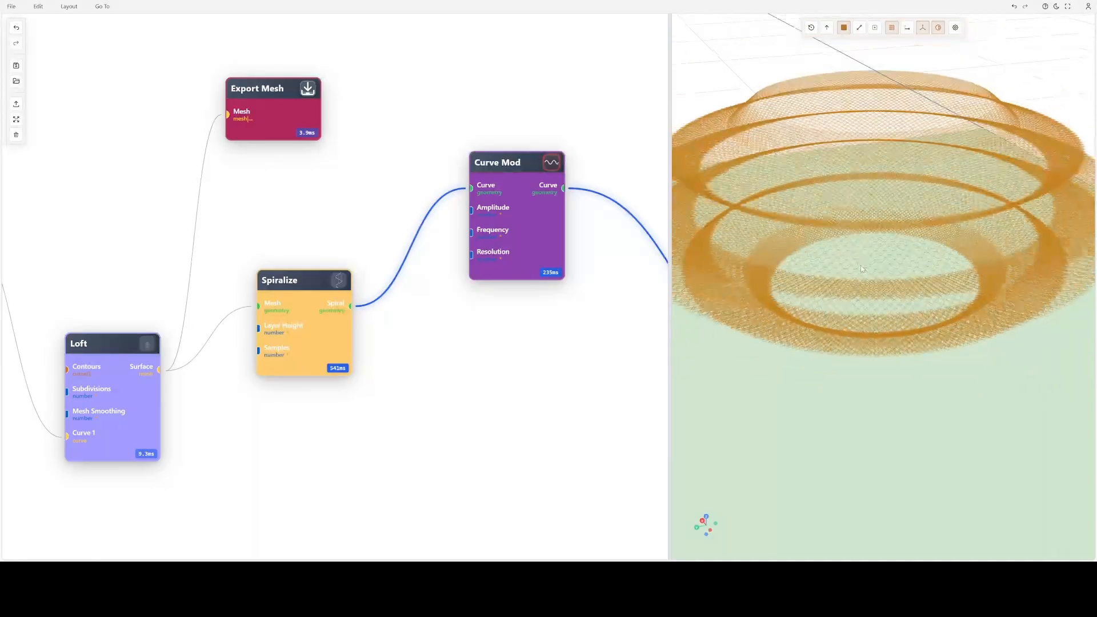
- Set the Curve Mod node's modulation frequency to 50, apply it, and inspect the resulting curve
double_click(531, 180)
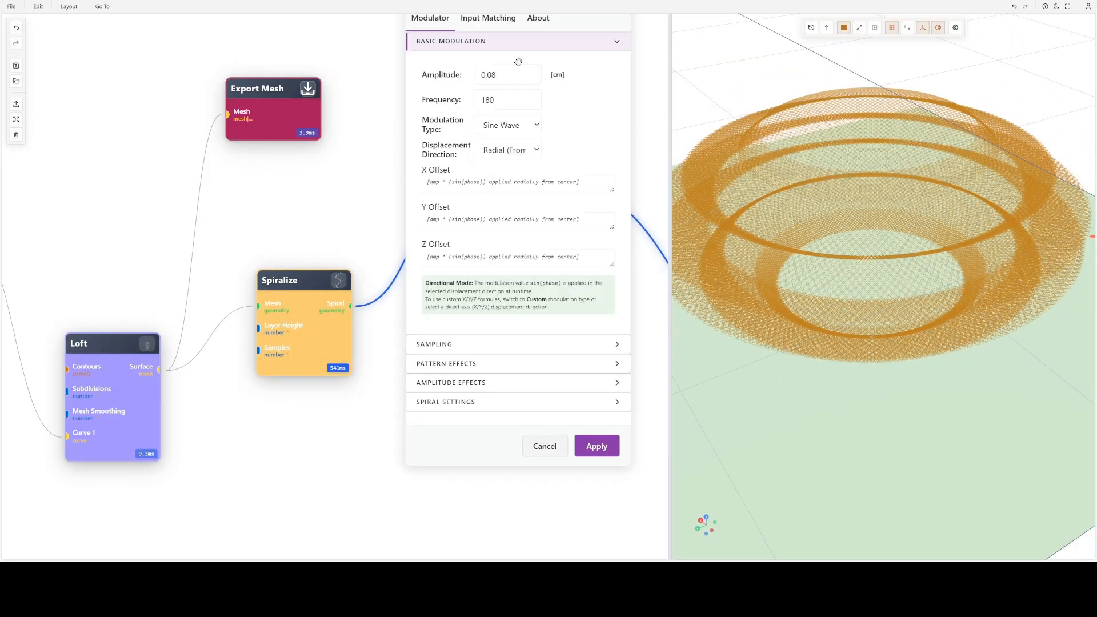
double_click(503, 99)
type("50")
key("Return")
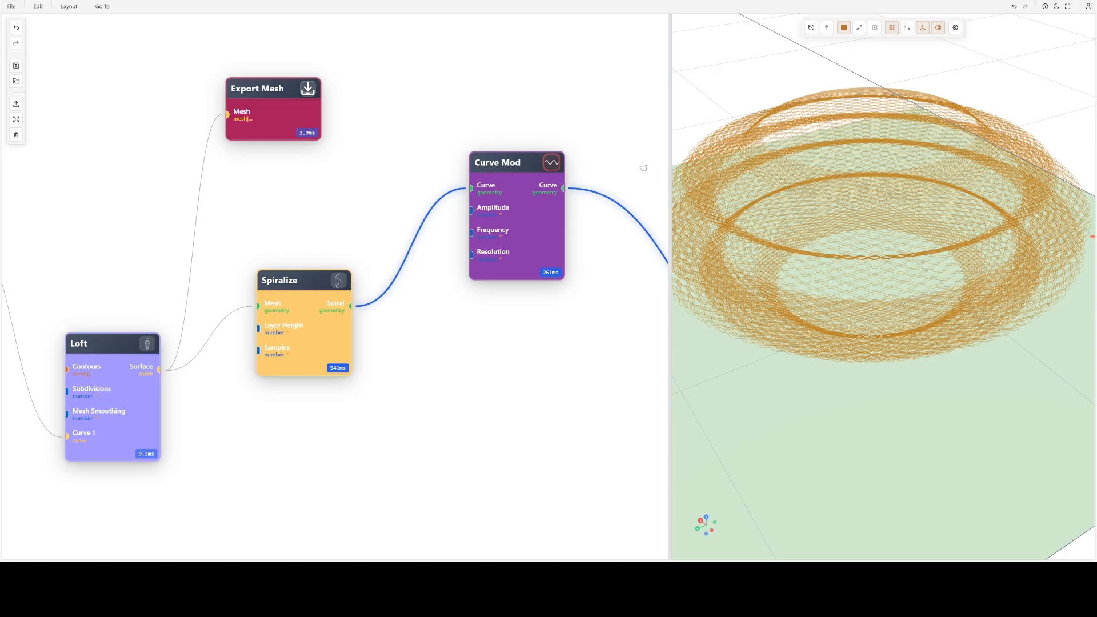
scroll(864, 280, "up", 2)
left_click_drag(863, 289, 815, 312)
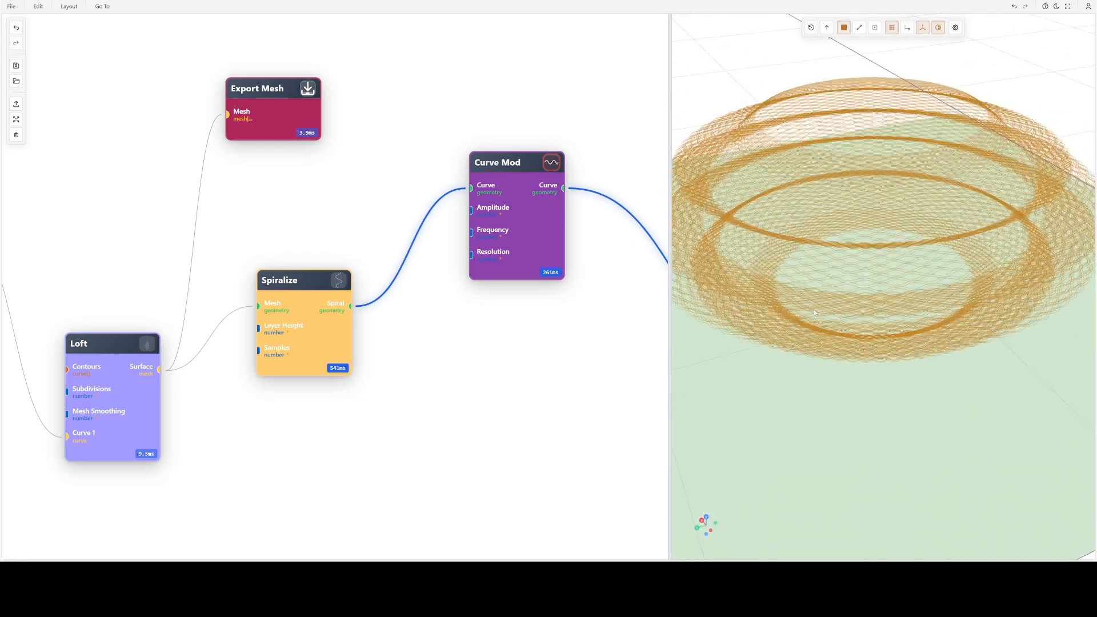
left_click_drag(969, 268, 920, 311)
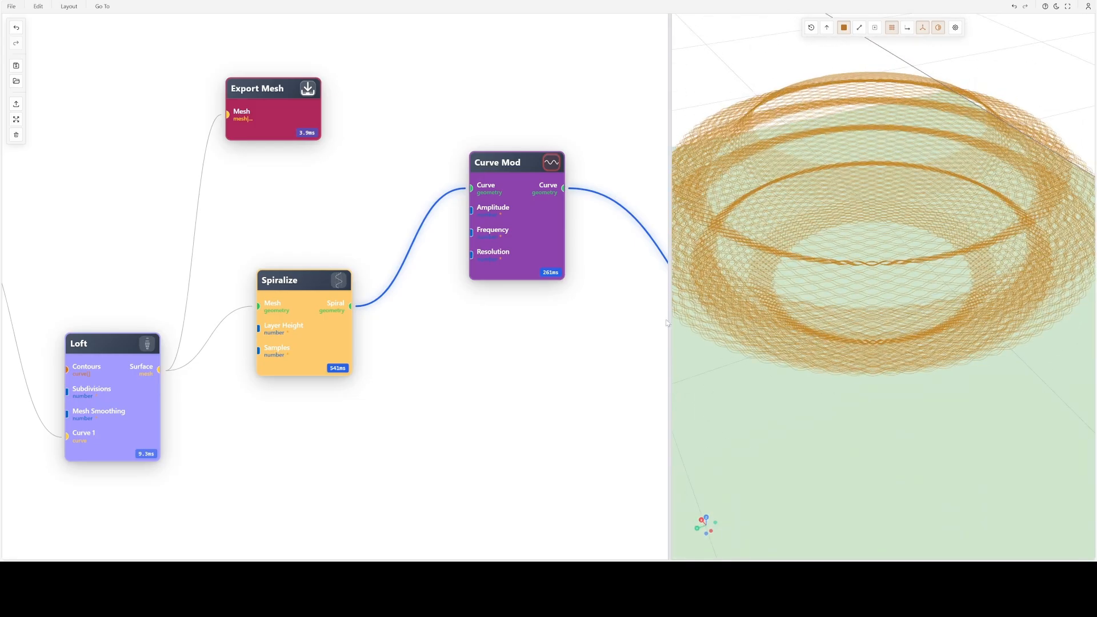
- Set the Curve Mod node's displacement direction to Z-Axis and apply the change
double_click(507, 212)
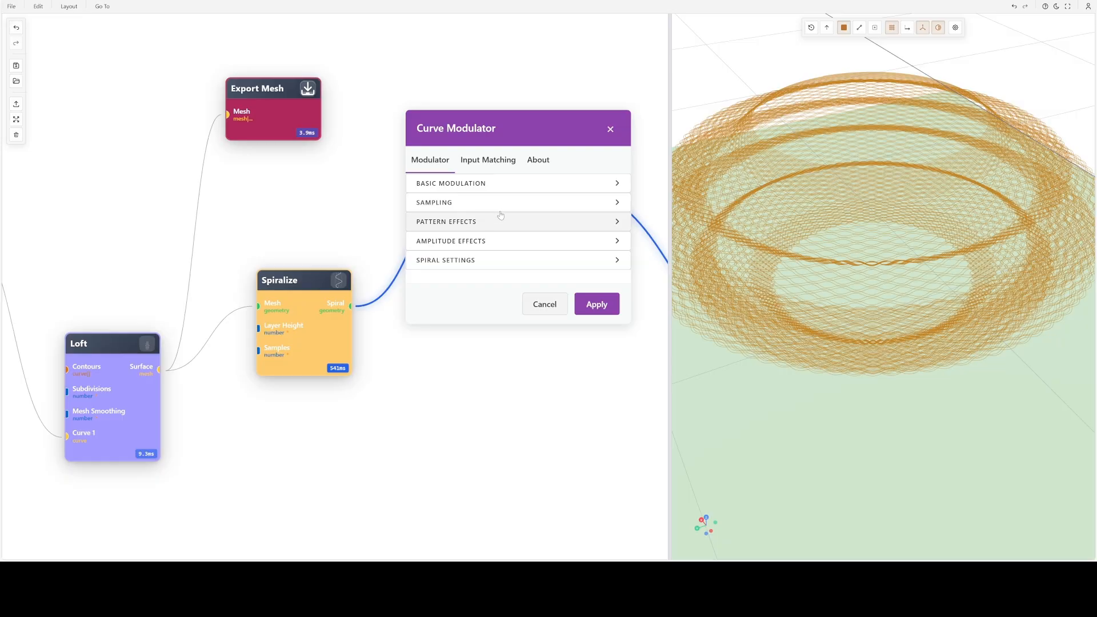
left_click_drag(476, 191, 344, 166)
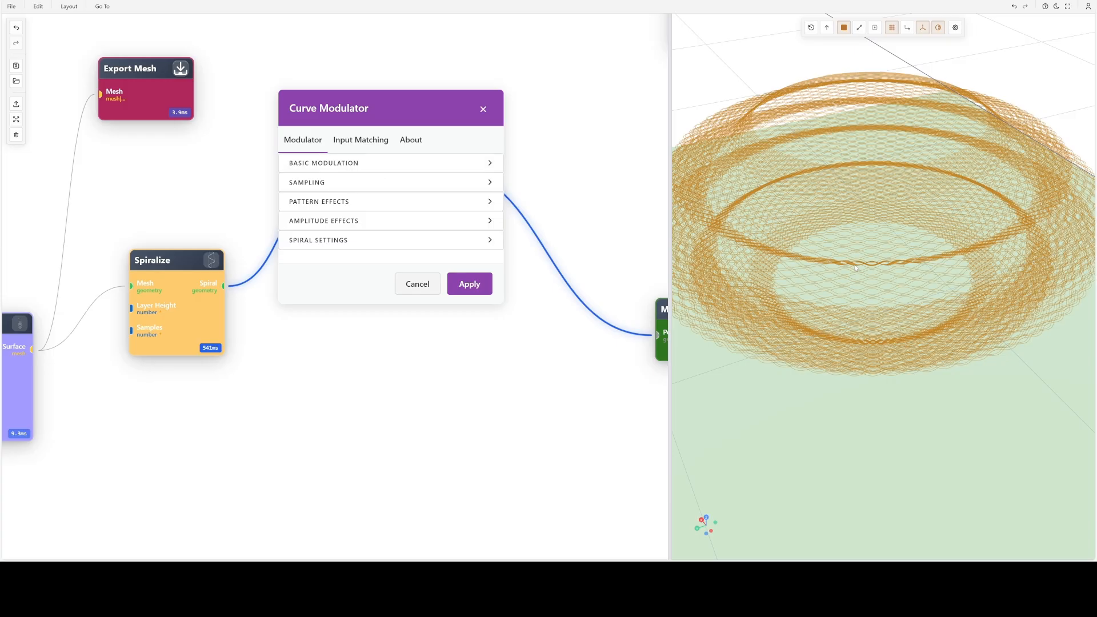
mouse_move(853, 272)
left_mouse_down()
mouse_move(847, 215)
mouse_move(844, 273)
left_mouse_up()
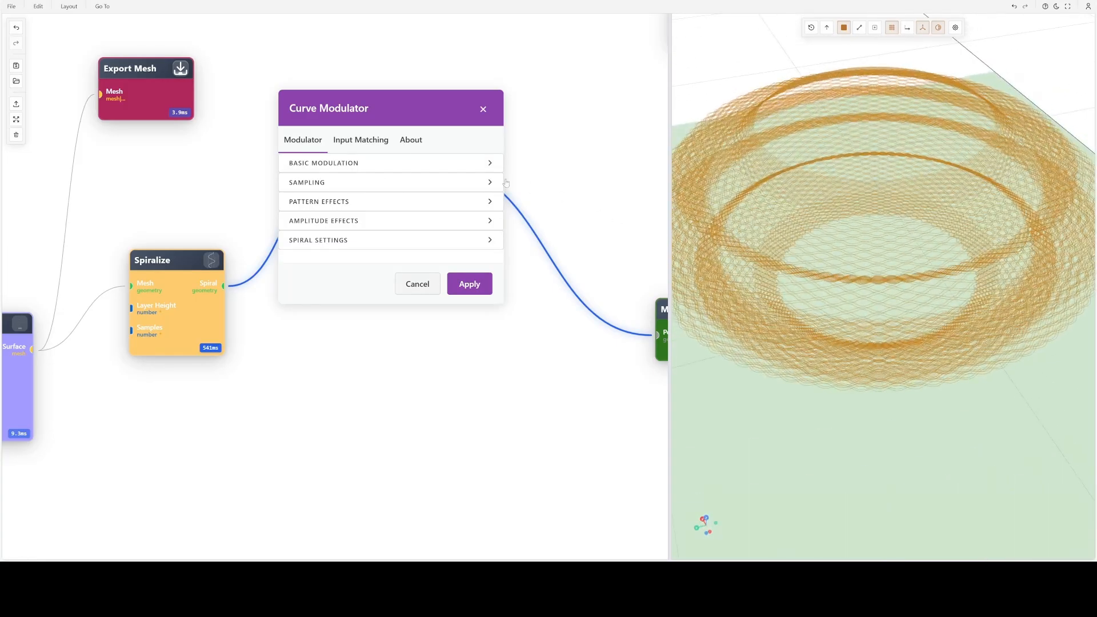
left_click(326, 162)
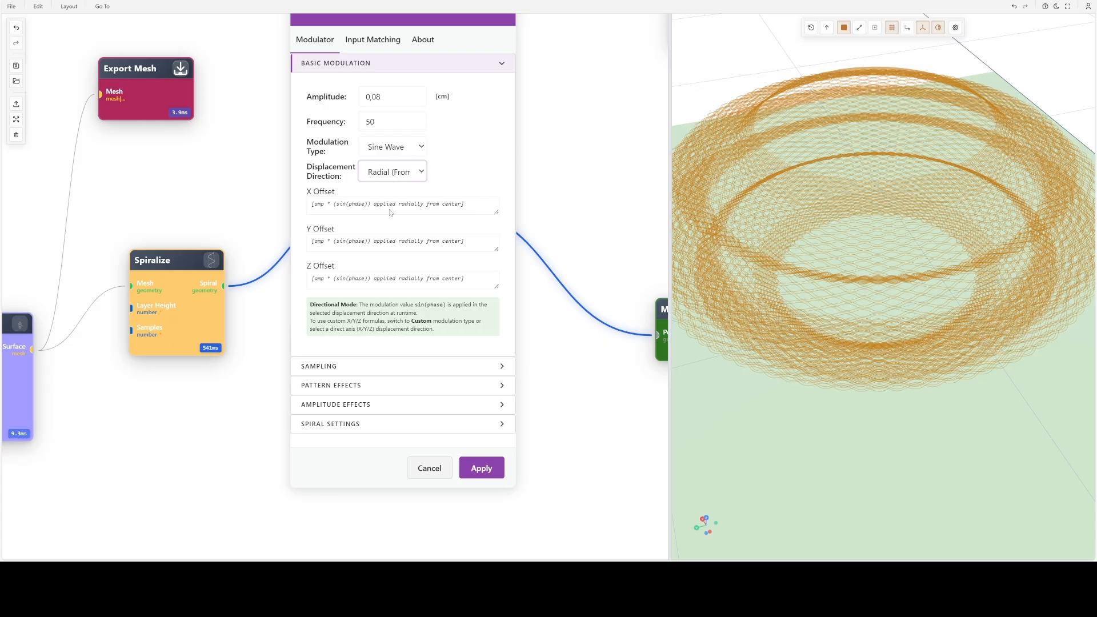
left_click(366, 260)
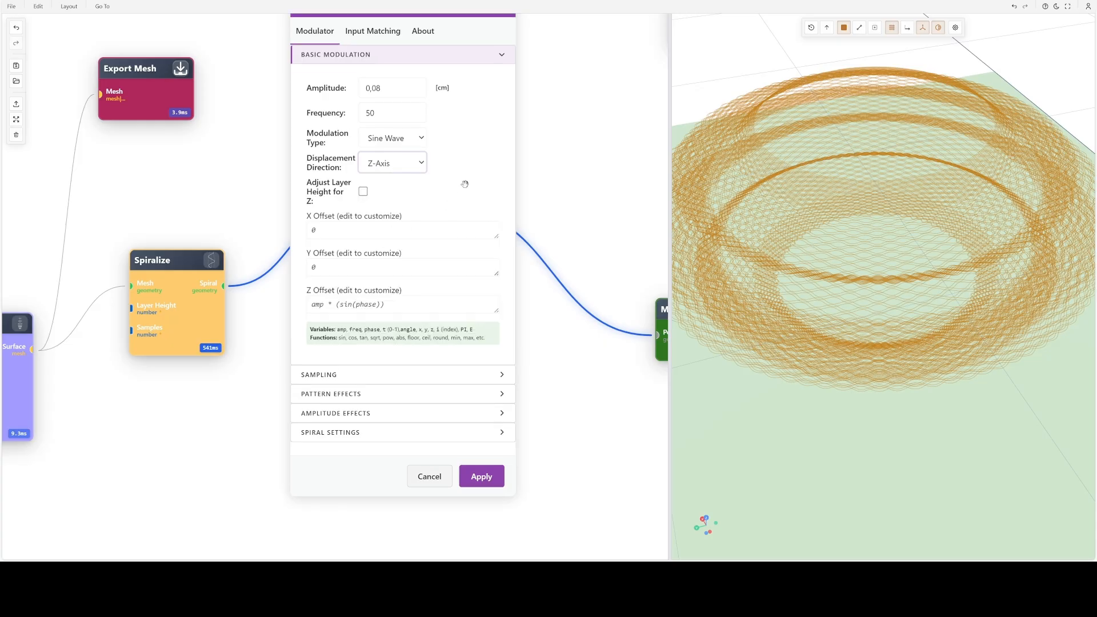
left_click(491, 483)
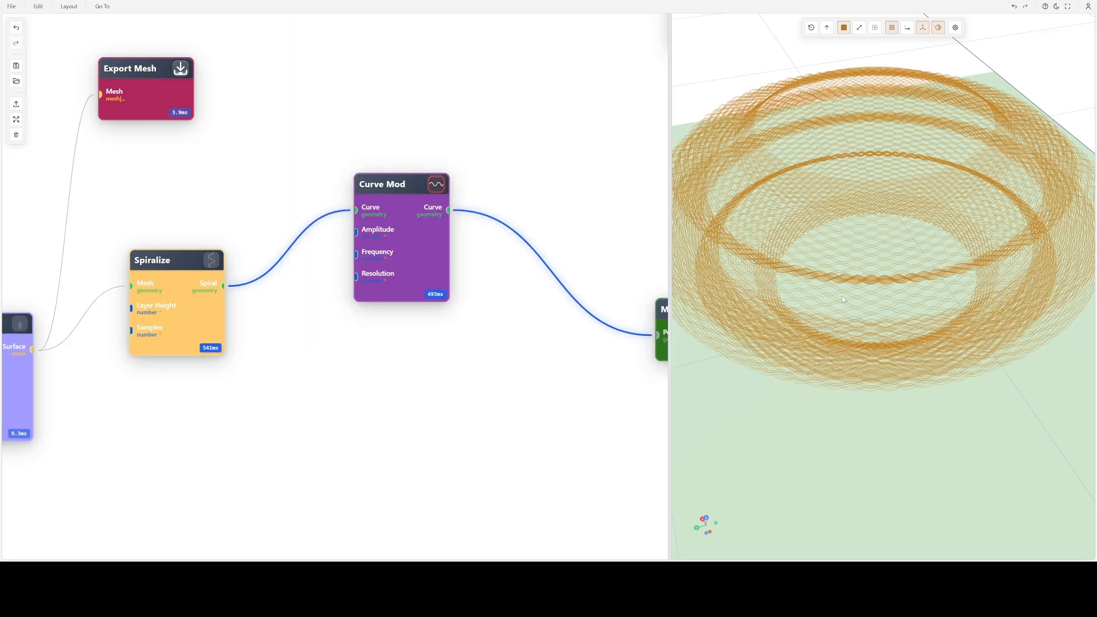
- Inspect the Z-axis waves on the spiral from the side, up close and from above
mouse_move(842, 296)
left_mouse_down()
mouse_move(846, 247)
mouse_move(872, 262)
mouse_move(875, 240)
mouse_move(927, 263)
mouse_move(996, 235)
mouse_move(995, 252)
mouse_move(919, 267)
mouse_move(920, 320)
mouse_move(891, 245)
mouse_move(863, 280)
left_mouse_up()
scroll(869, 278, "up", 5)
scroll(890, 264, "up", 2)
scroll(877, 252, "up", 4)
scroll(835, 262, "down", 2)
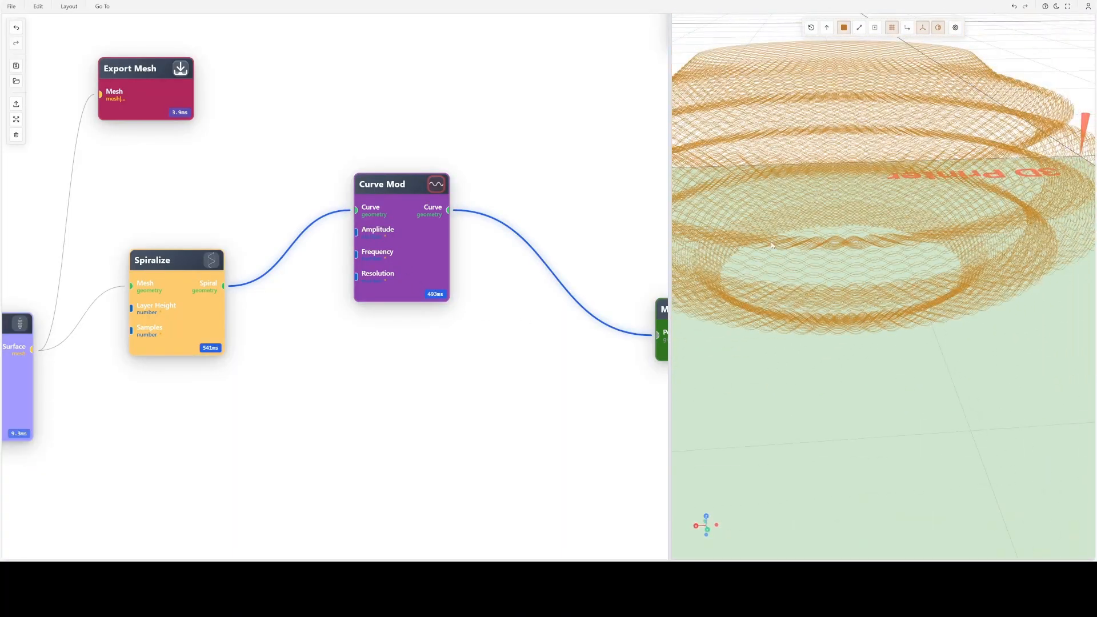
scroll(771, 245, "down", 2)
left_click_drag(772, 247, 791, 260)
- Set the Curve Mod node's displacement direction to Radial, apply it, and inspect the resulting waves up close and as a whole
double_click(403, 222)
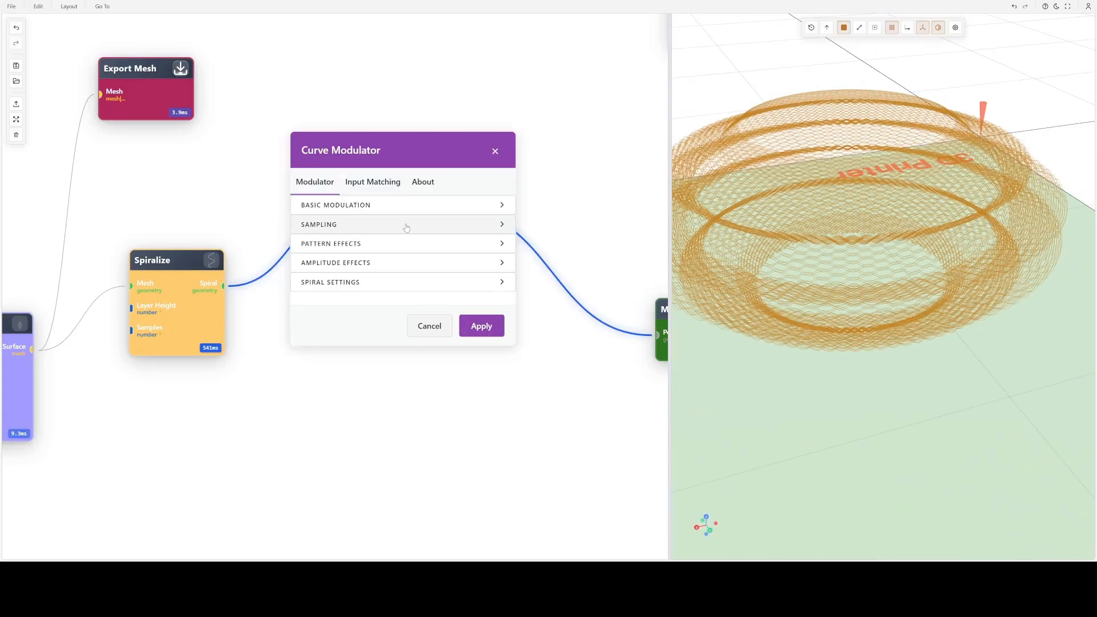
left_click(351, 206)
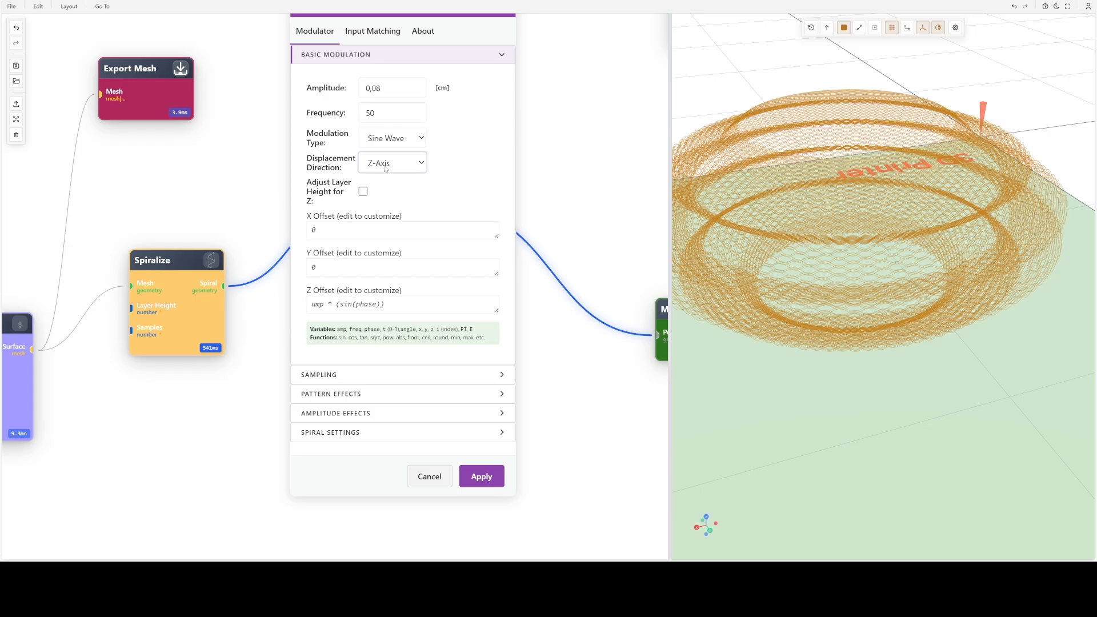
left_click(382, 205)
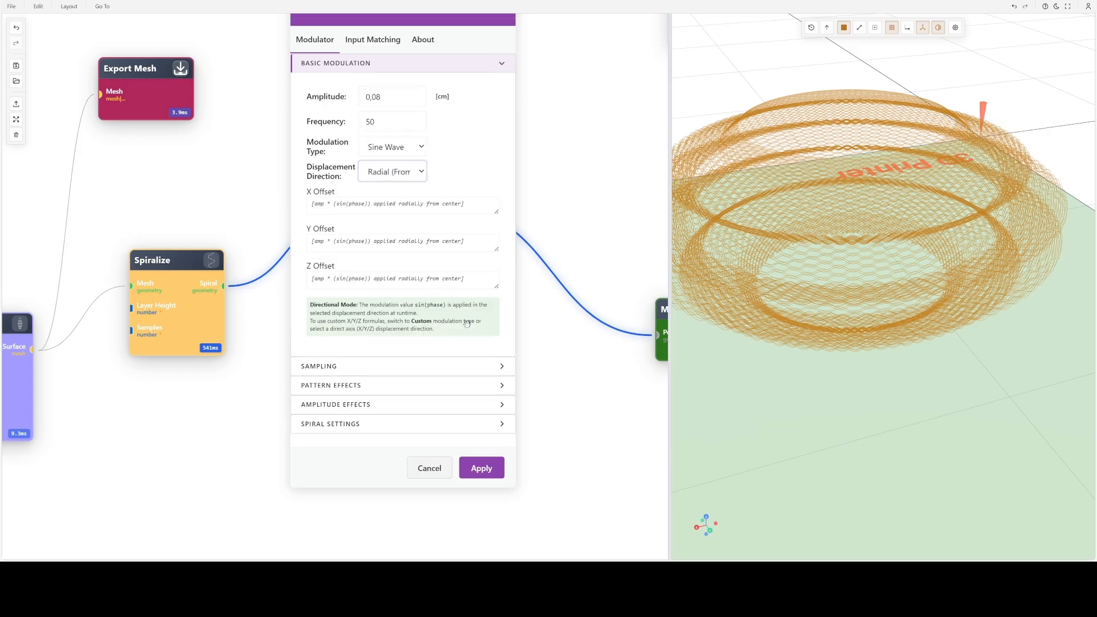
left_click(499, 469)
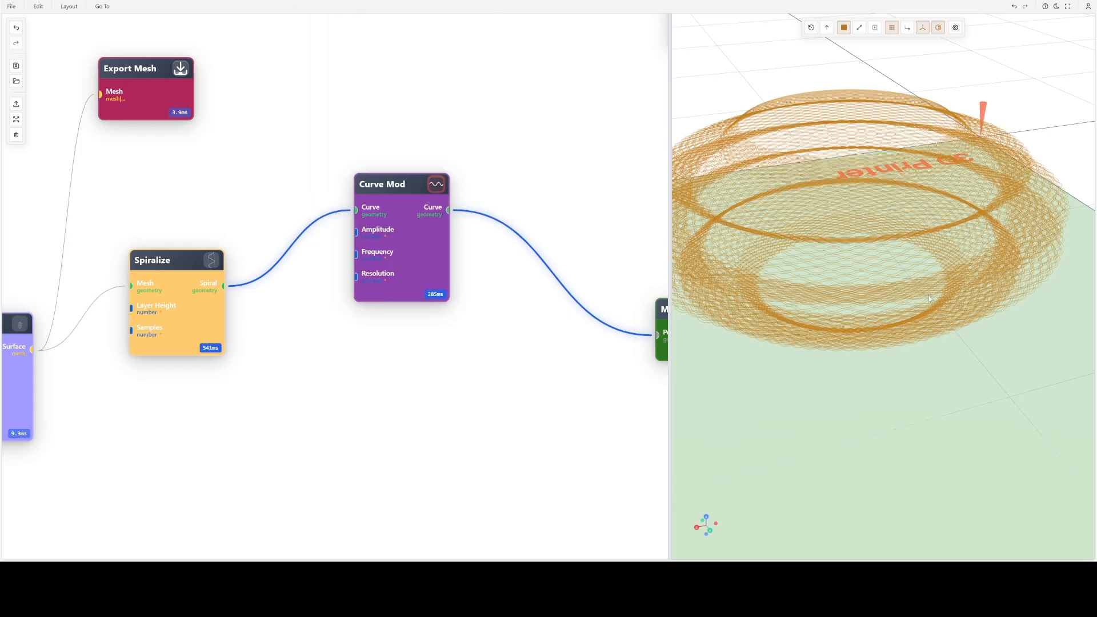
scroll(929, 299, "up", 10)
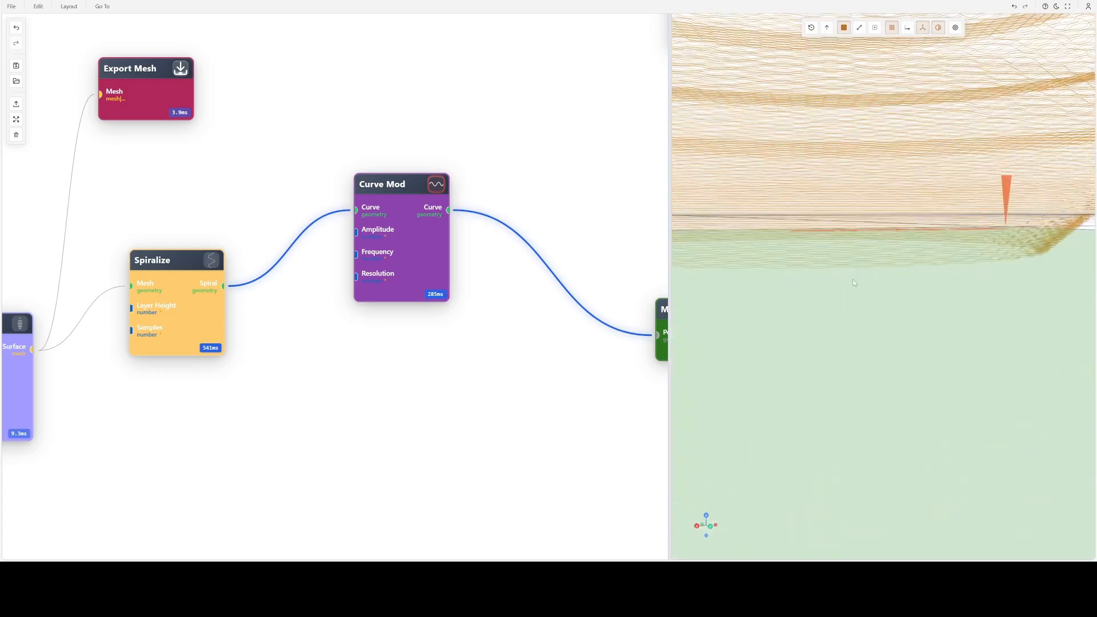
left_click_drag(852, 281, 897, 282)
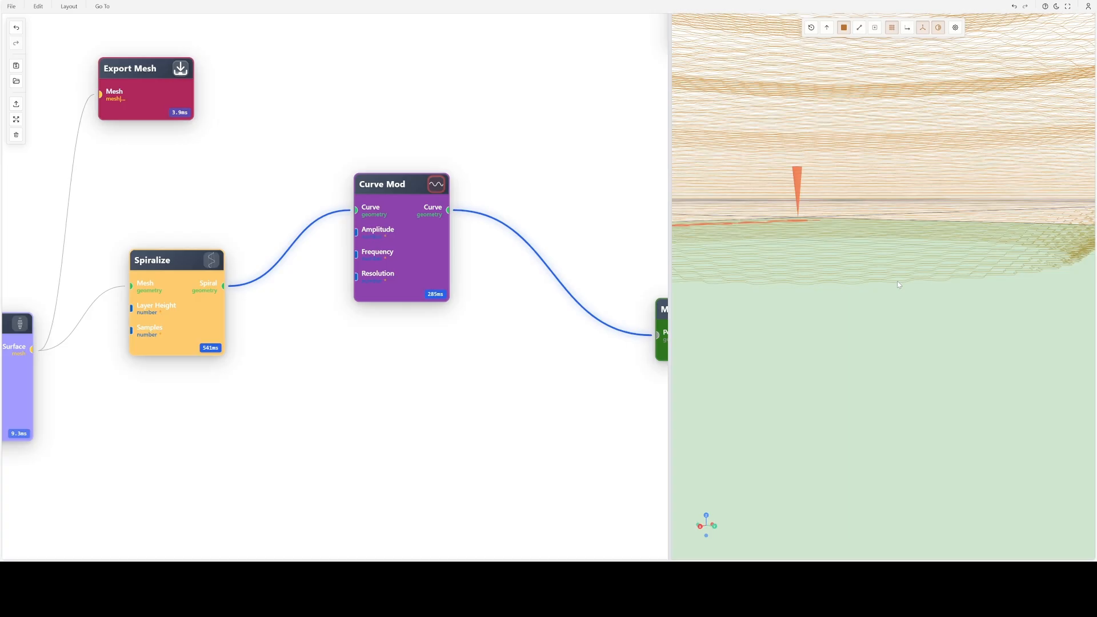
scroll(888, 234, "down", 10)
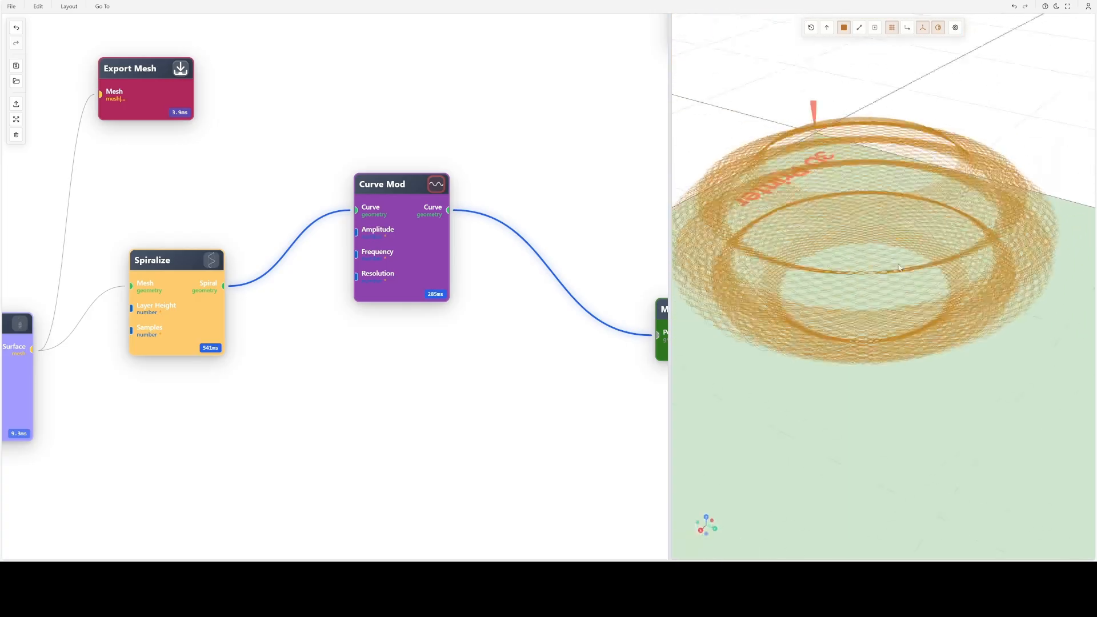
- Set the Curve Mod node's alternating pattern to a block size of 10, apply it, and inspect the alternating waves
double_click(409, 235)
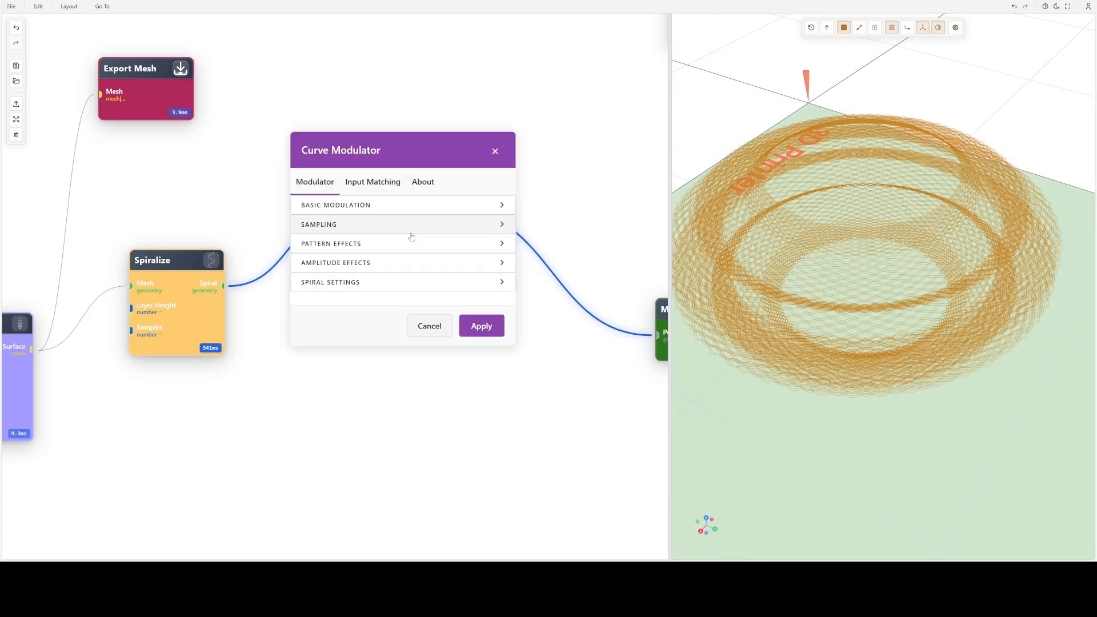
left_click(381, 206)
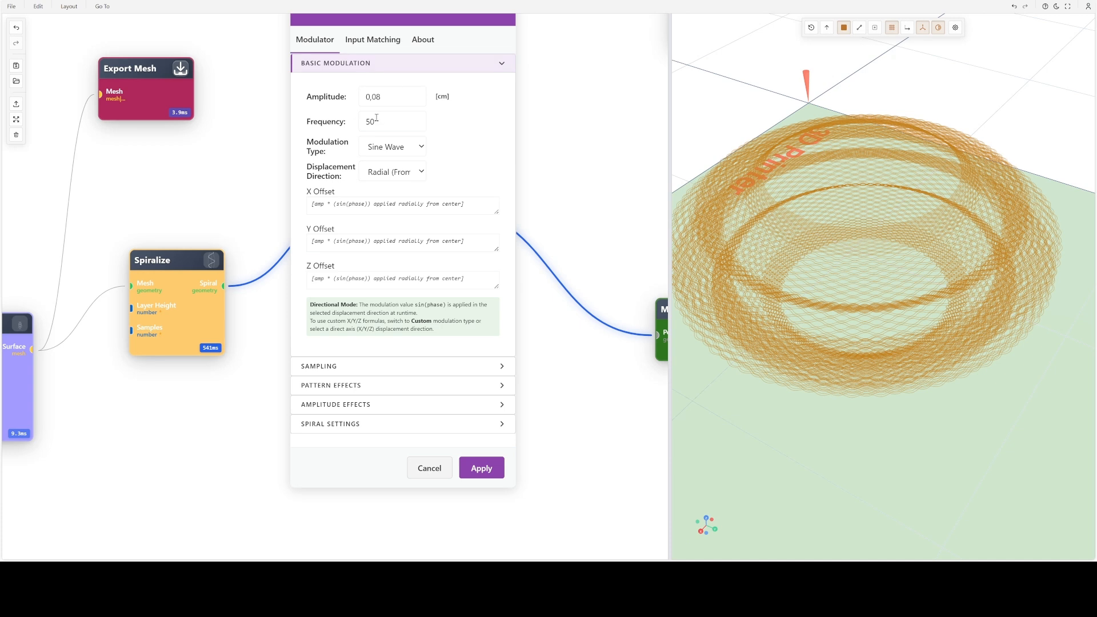
left_click(349, 386)
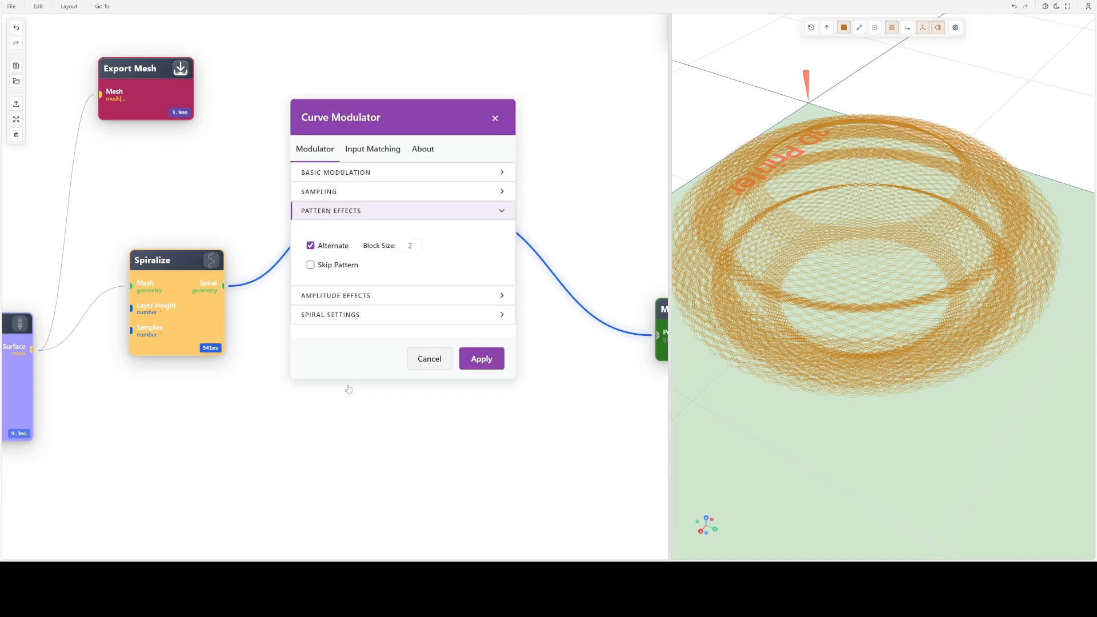
left_click(409, 245)
type("10")
scroll(784, 290, "up", 5)
mouse_move(818, 287)
left_mouse_down()
mouse_move(839, 282)
mouse_move(829, 304)
left_mouse_up()
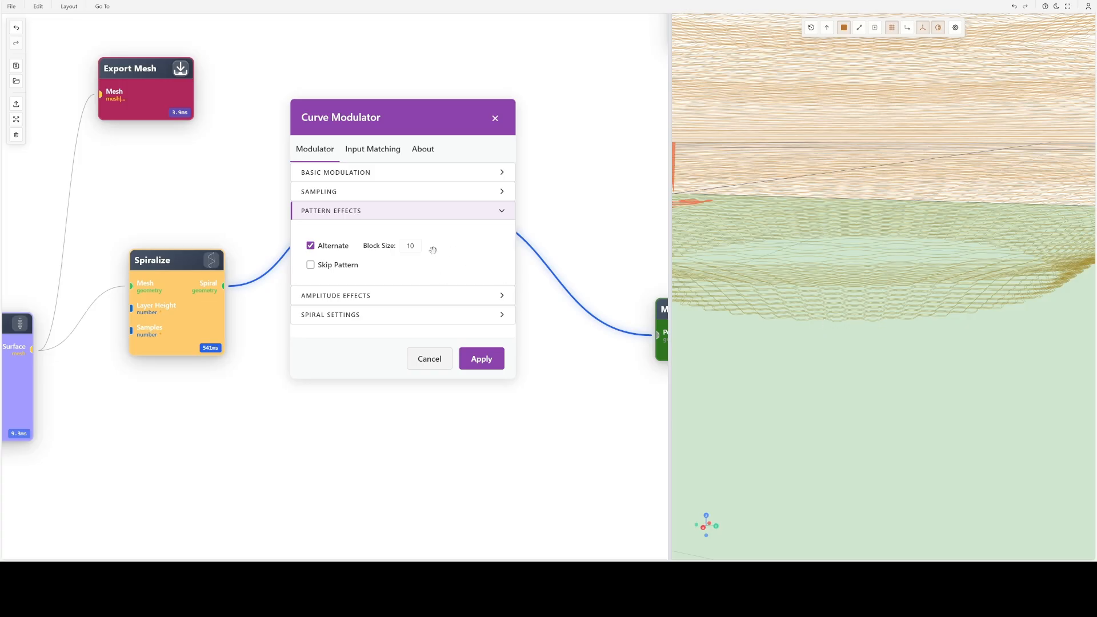
left_click(489, 361)
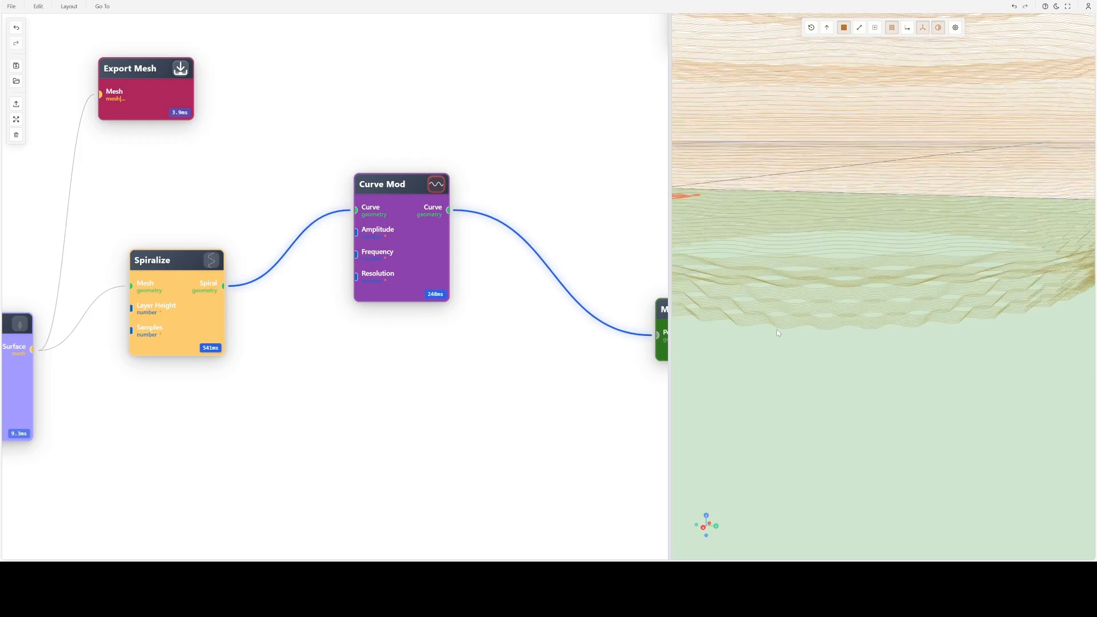
left_click_drag(825, 326, 824, 320)
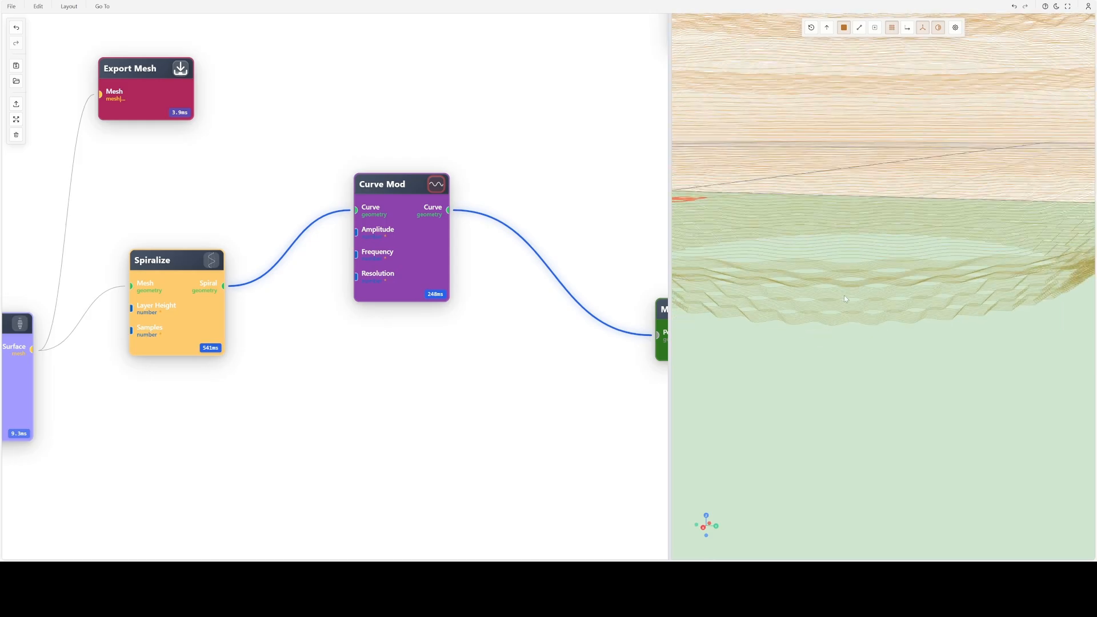
mouse_move(821, 251)
left_mouse_down()
mouse_move(848, 267)
mouse_move(846, 220)
mouse_move(847, 246)
left_mouse_up()
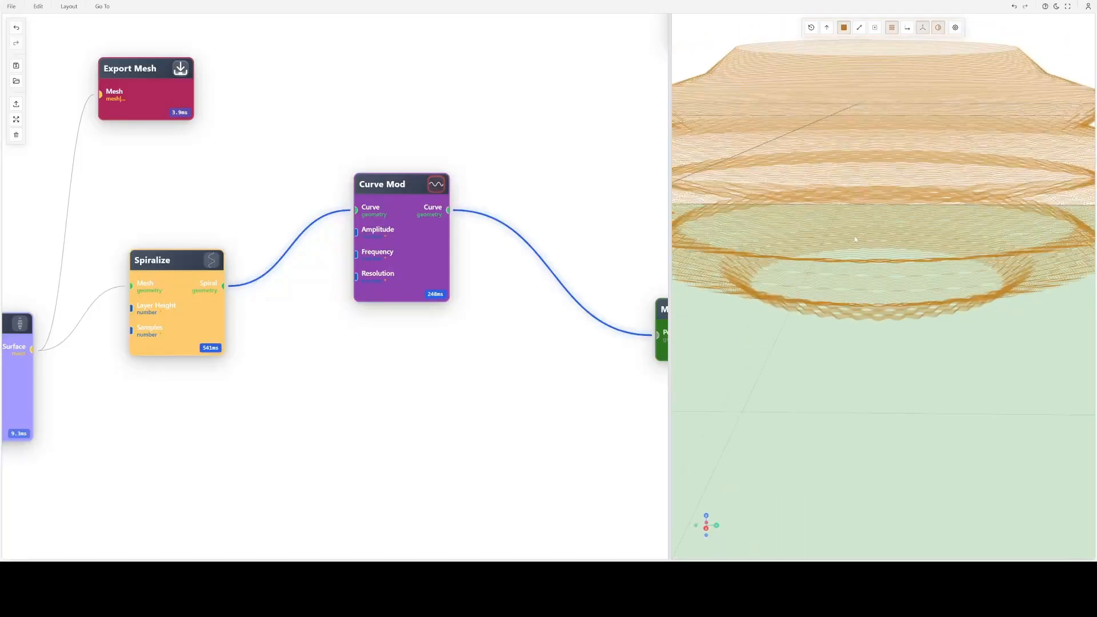
- Enable the Curve Mod node's skip pattern with Skip 10 and Every 1000, turn on skipping between alternation blocks, and apply
double_click(421, 220)
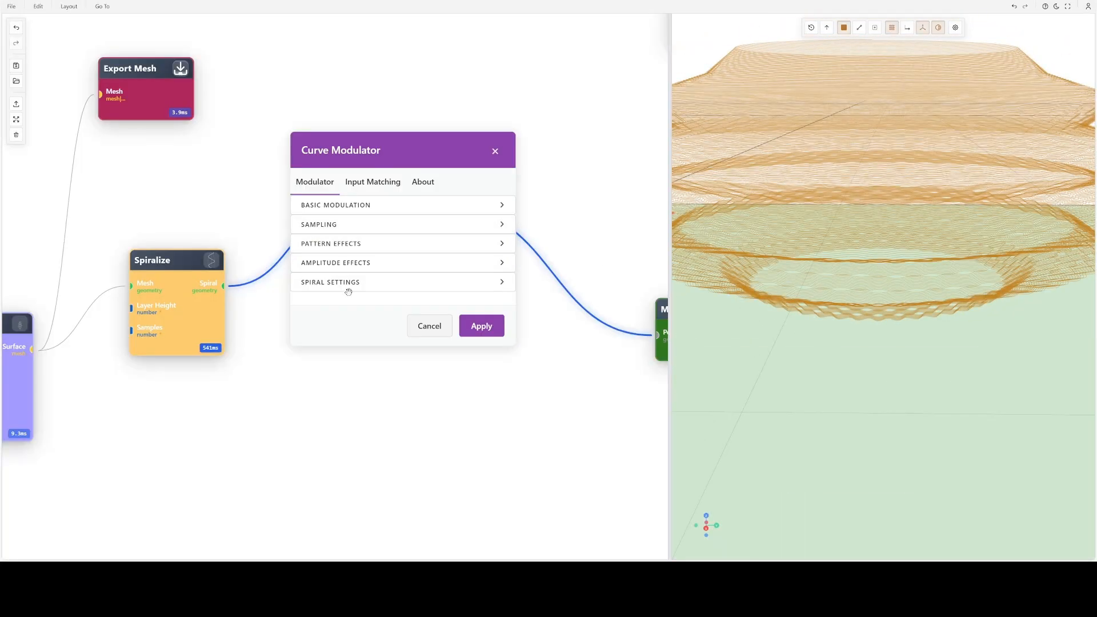
left_click(343, 243)
left_click(330, 264)
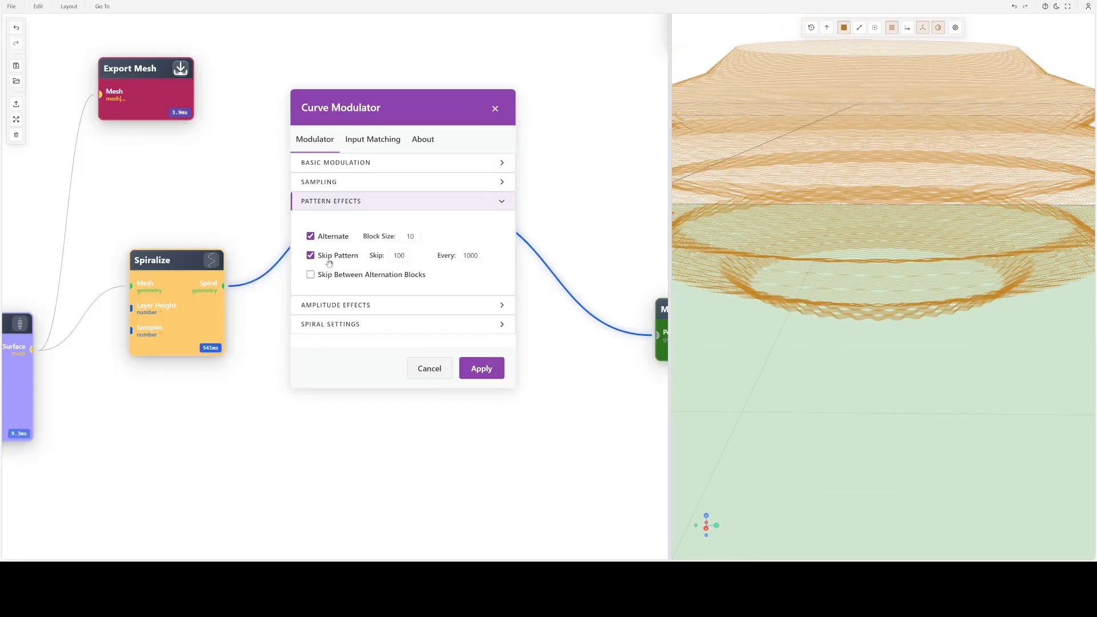
double_click(405, 255)
type("10")
double_click(473, 256)
left_click(317, 277)
left_click(482, 369)
- Examine the skipped and alternating wave pattern up close, from the side and from above
scroll(870, 252, "up", 5)
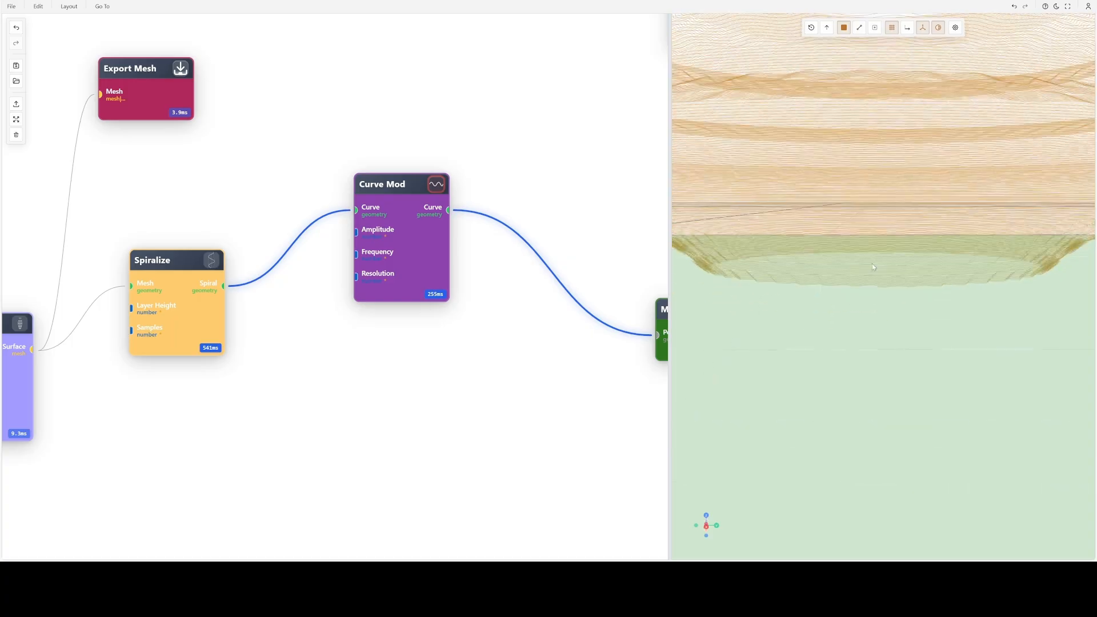
scroll(873, 266, "up", 3)
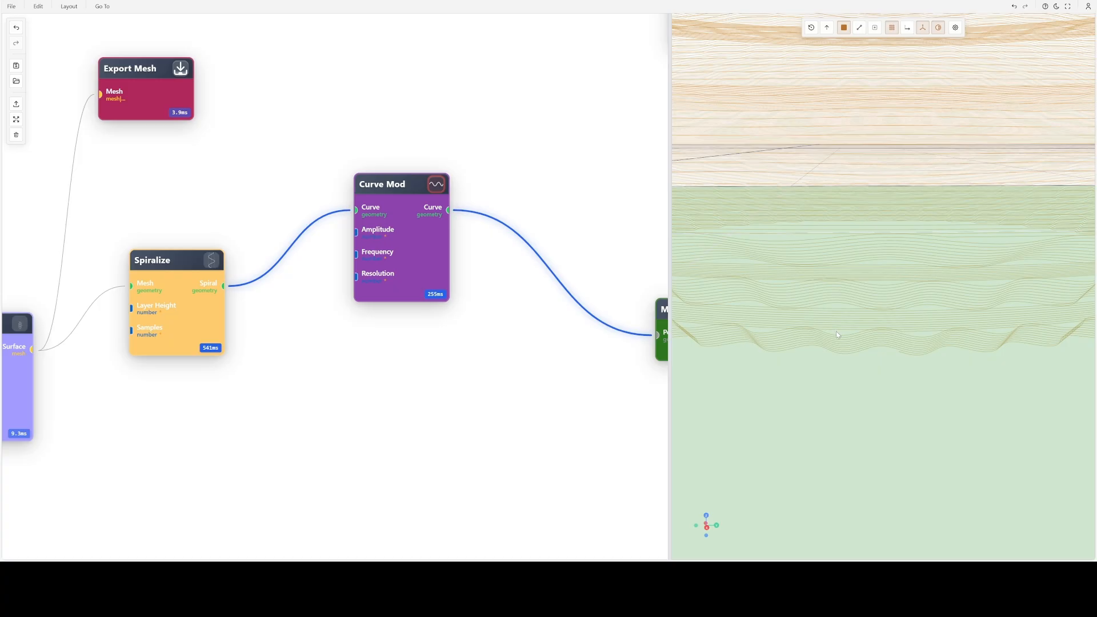
scroll(853, 286, "down", 8)
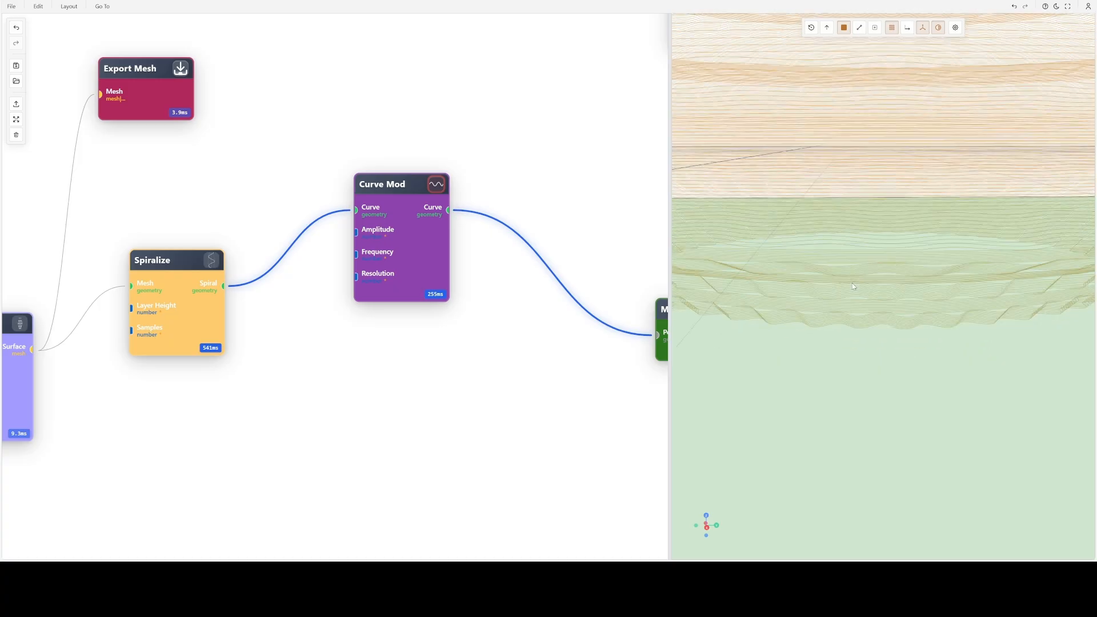
scroll(855, 261, "down", 3)
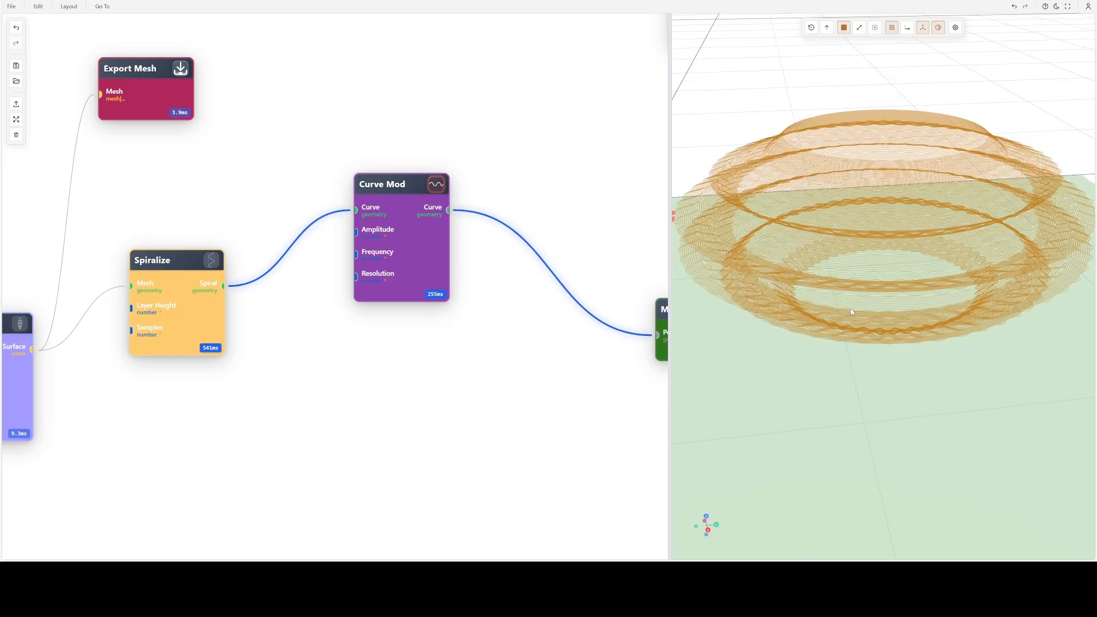
scroll(851, 311, "up", 3)
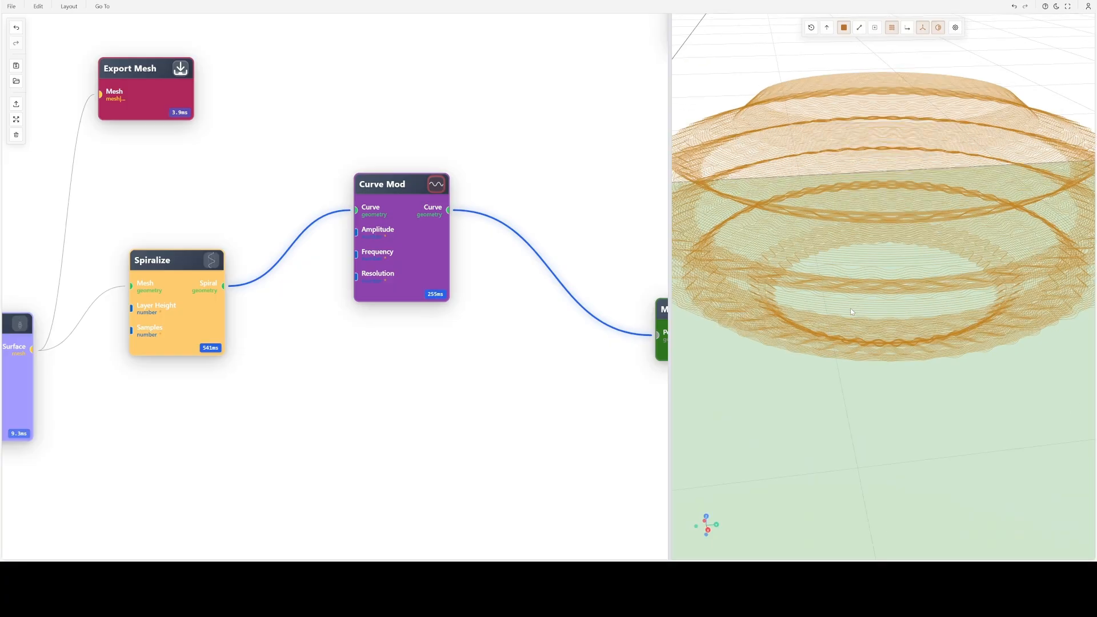
left_click_drag(850, 312, 845, 289)
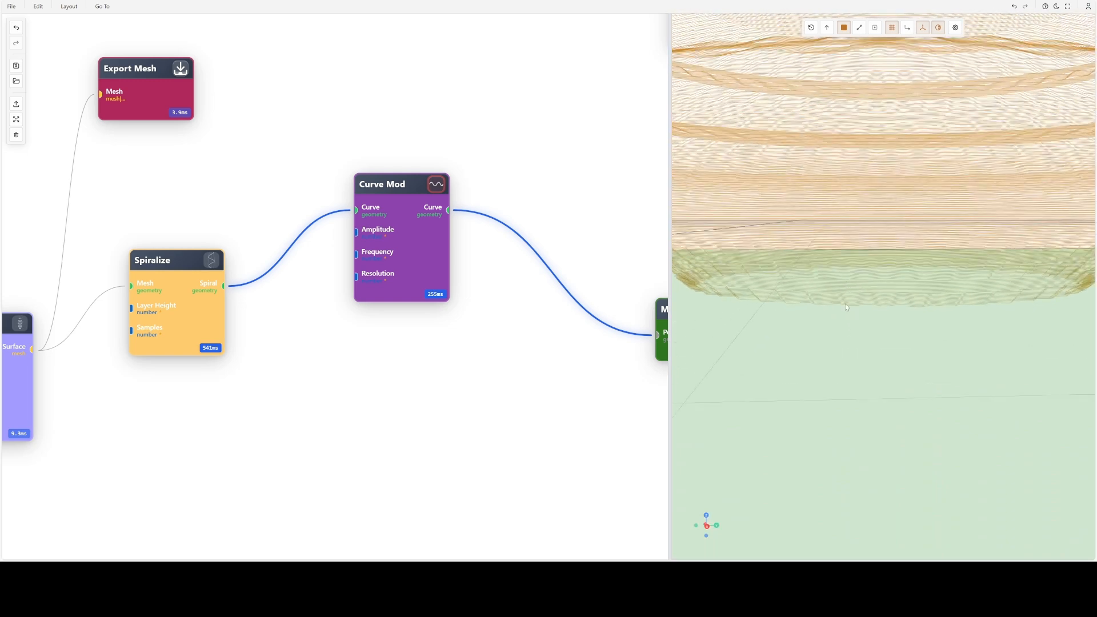
left_click_drag(846, 307, 852, 306)
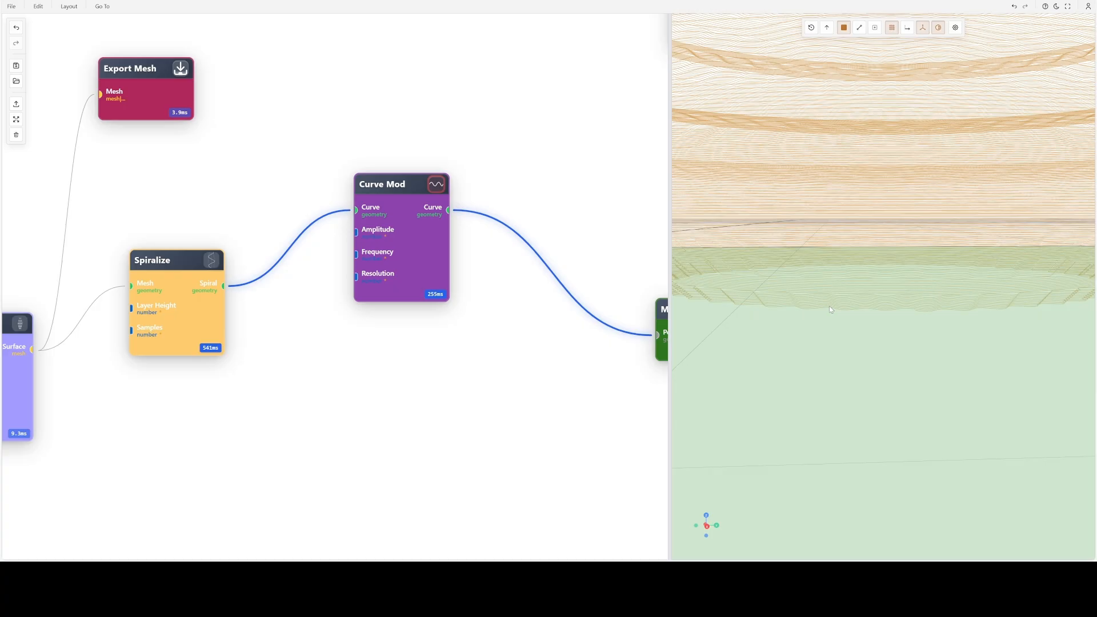
scroll(831, 307, "down", 10)
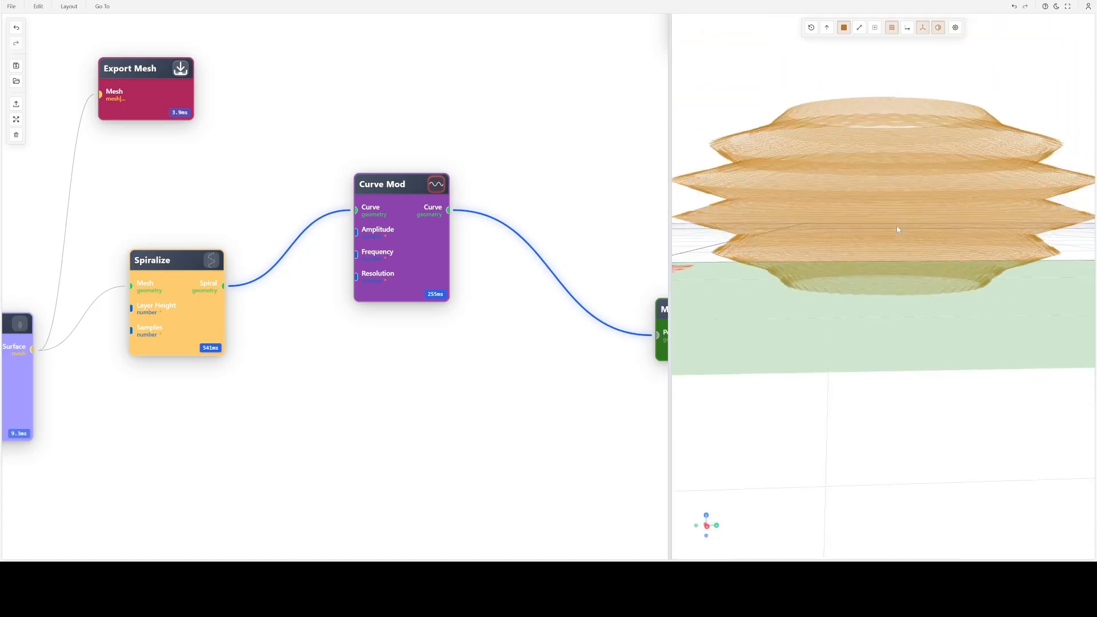
left_click_drag(899, 230, 904, 269)
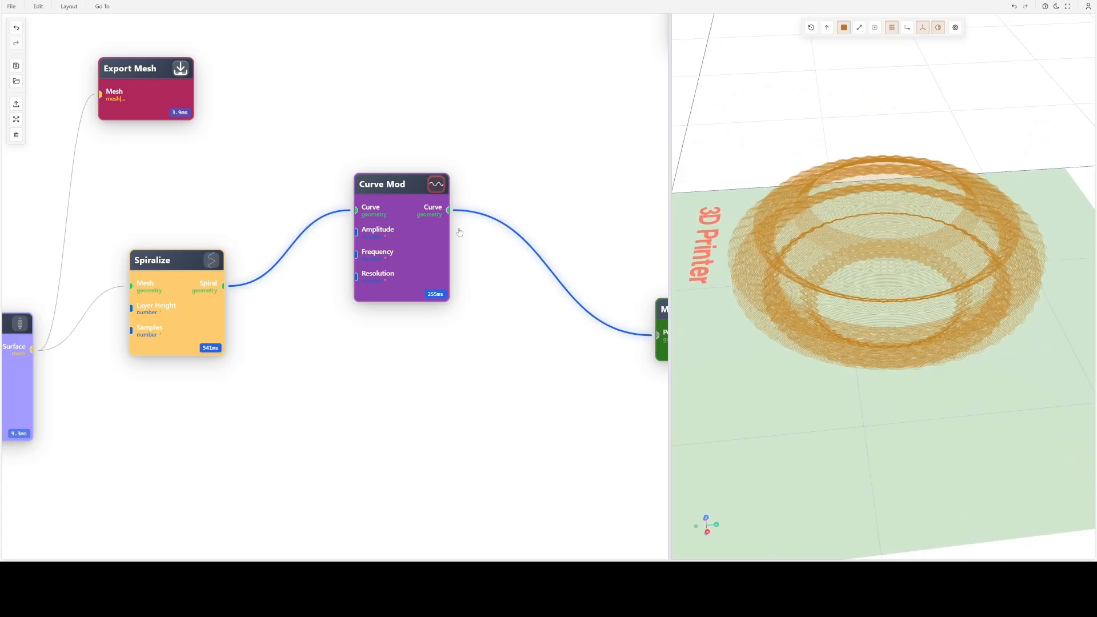
- Move the Curve Mod node to a spot lower than the Spiralize node in the graph
left_click_drag(433, 280, 471, 390)
left_click_drag(505, 478, 620, 311)
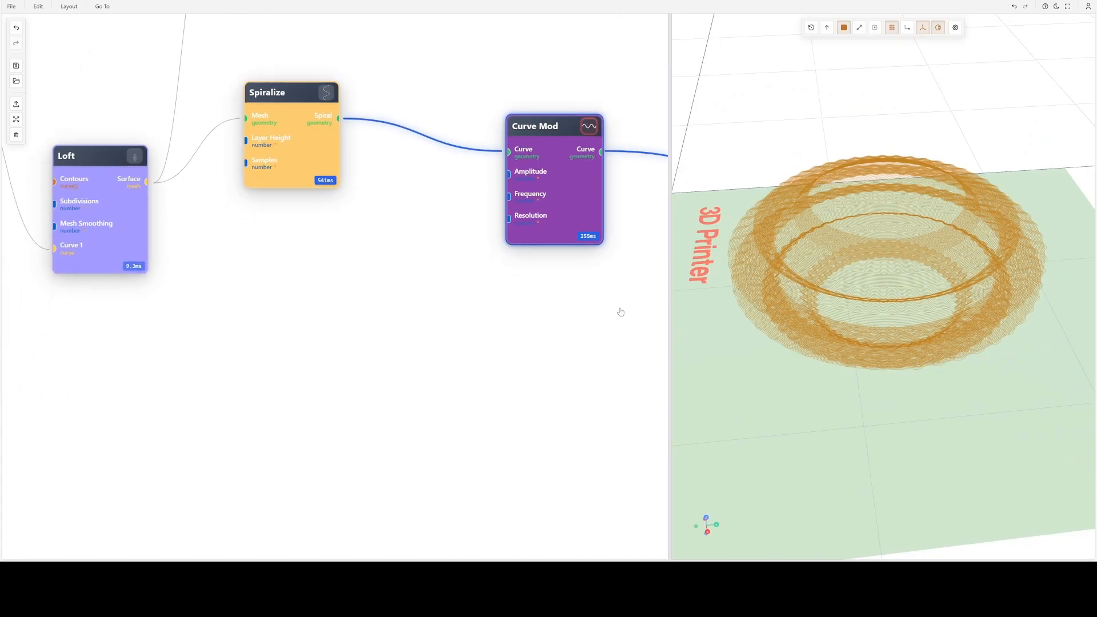
left_click_drag(571, 203, 518, 256)
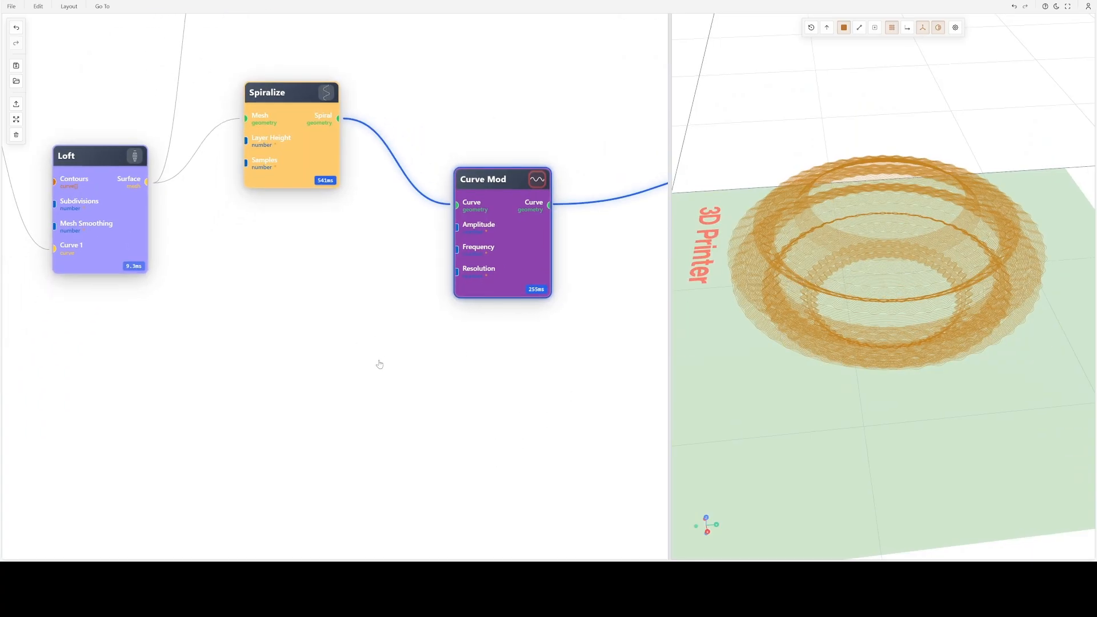
left_click_drag(380, 363, 465, 299)
- Add a number slider node to the graph and place it below the Loft node
double_click(298, 300)
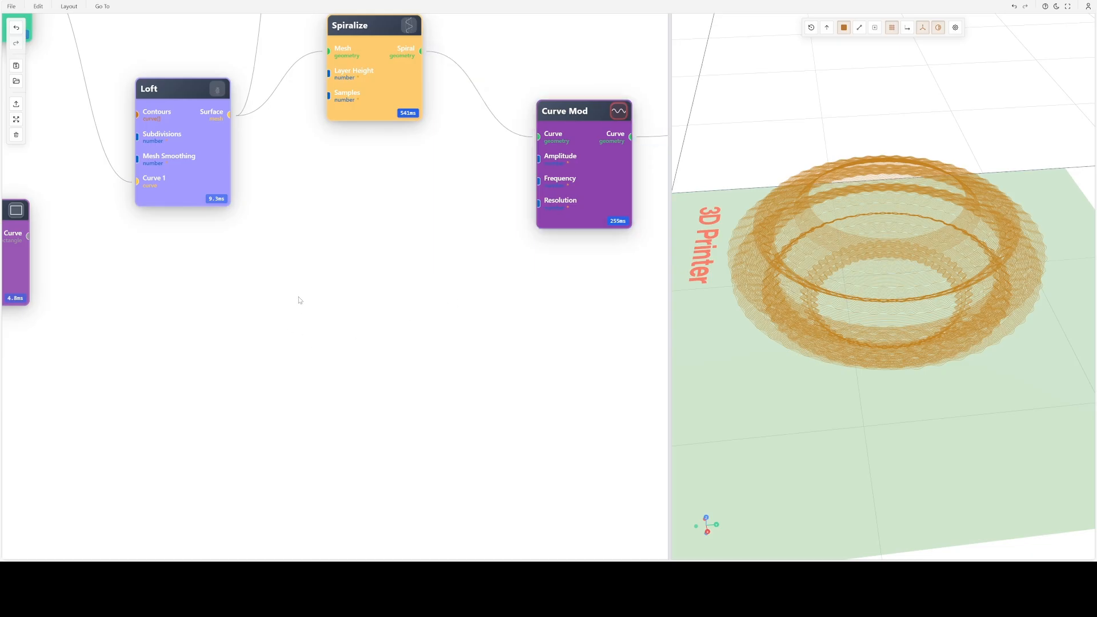
type("n")
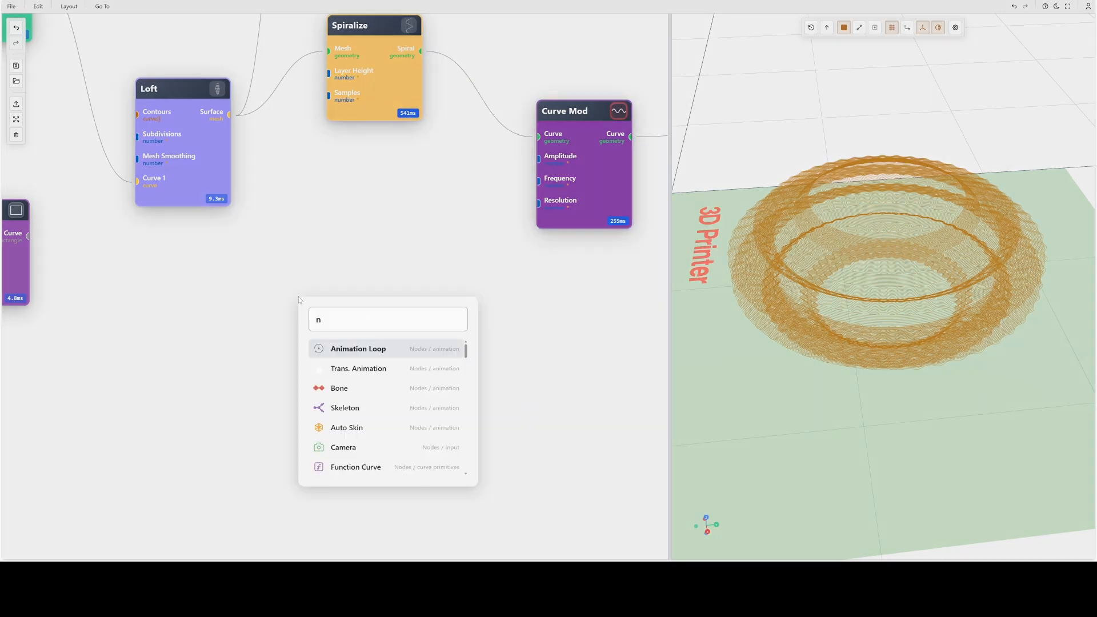
type("u")
left_click(346, 369)
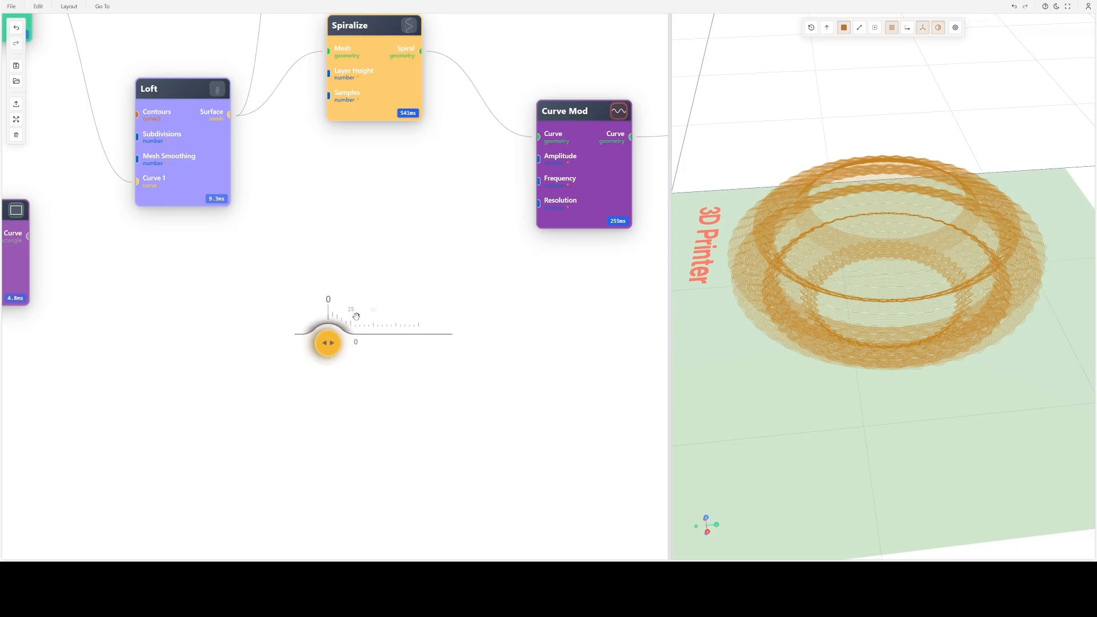
left_click_drag(356, 315, 289, 315)
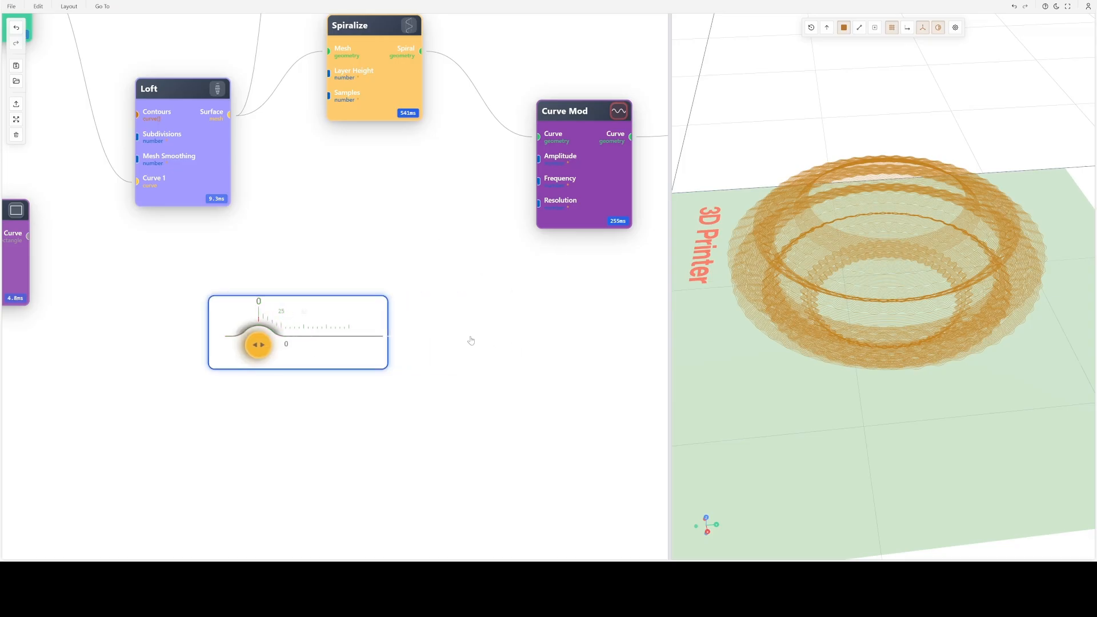
- Try connecting the number slider to the Curve Mod node's Amplitude input, and disconnect it again
left_click_drag(388, 336, 538, 378)
left_click_drag(497, 165, 538, 159)
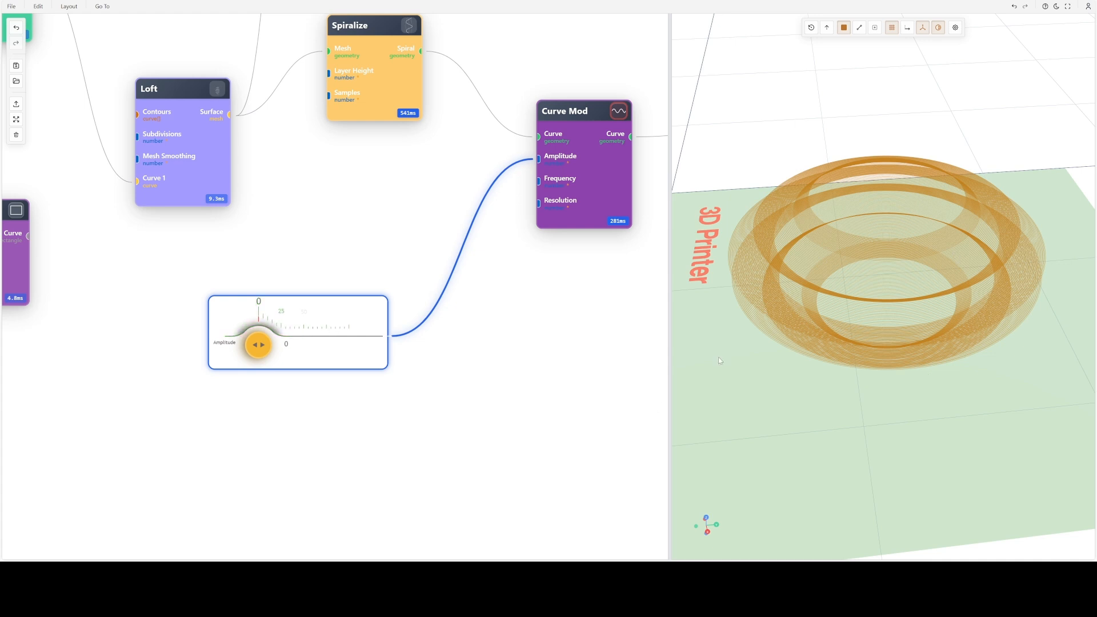
right_click_drag(451, 190, 507, 359)
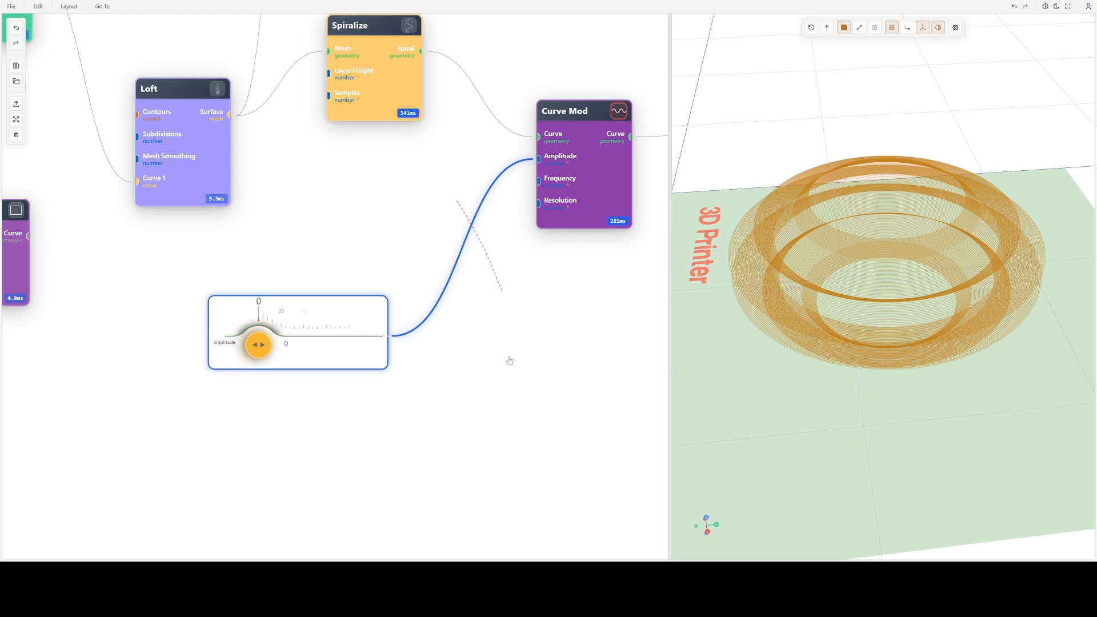
- Review the Curve Mod node's basic modulation settings alongside a close-up of the wavy curve, and close them without applying changes
double_click(594, 151)
left_click(592, 130)
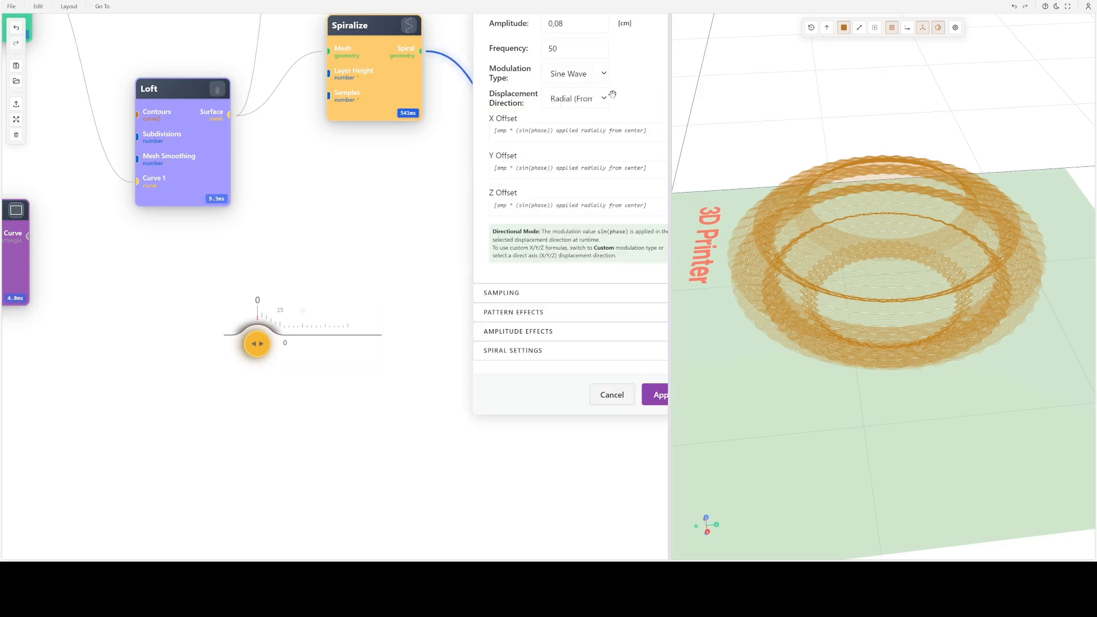
left_click(570, 113)
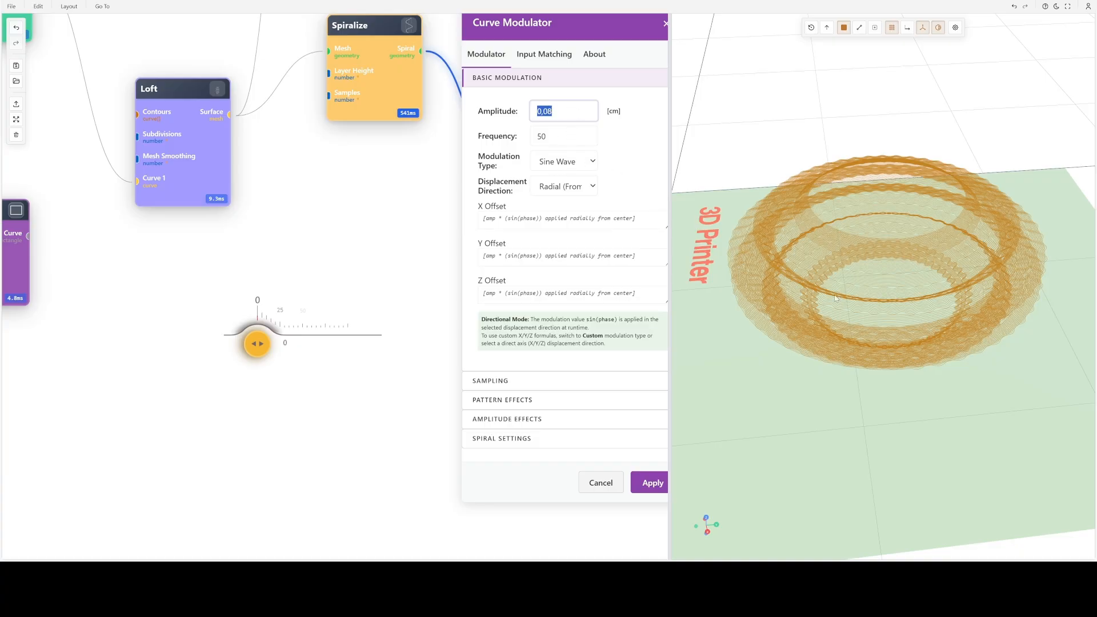
scroll(862, 315, "up", 3)
scroll(864, 256, "up", 2)
left_click_drag(868, 293, 878, 266)
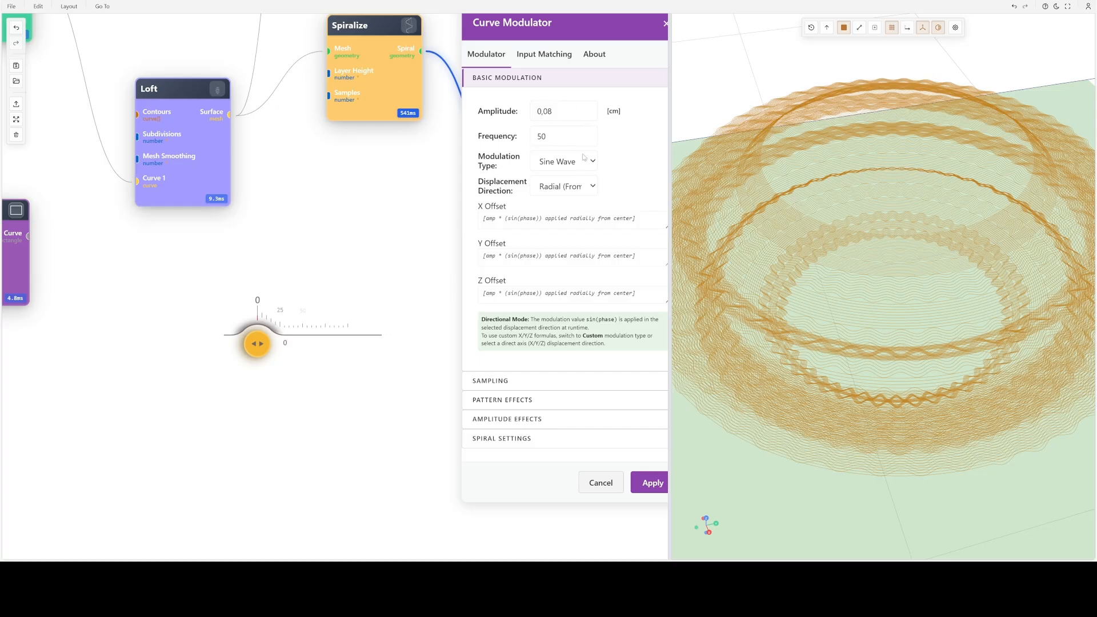
scroll(583, 157, "down", 2)
left_click(594, 403)
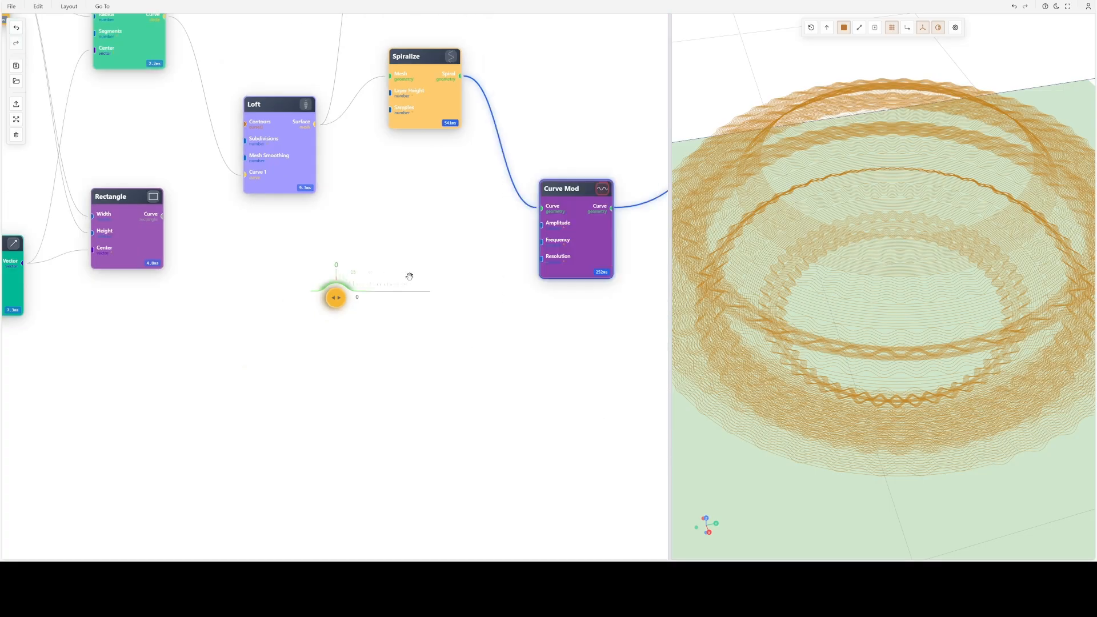
- Configure the number slider with a step of 0.001 and a maximum of 0.3, and apply the settings
double_click(380, 276)
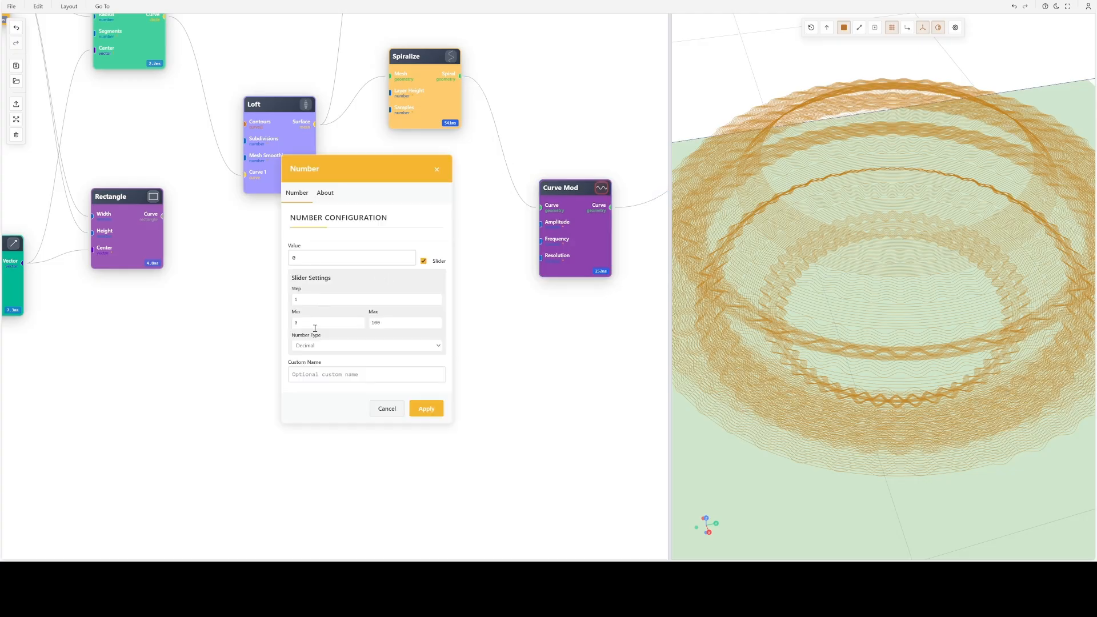
double_click(407, 320)
type("0.")
double_click(322, 297)
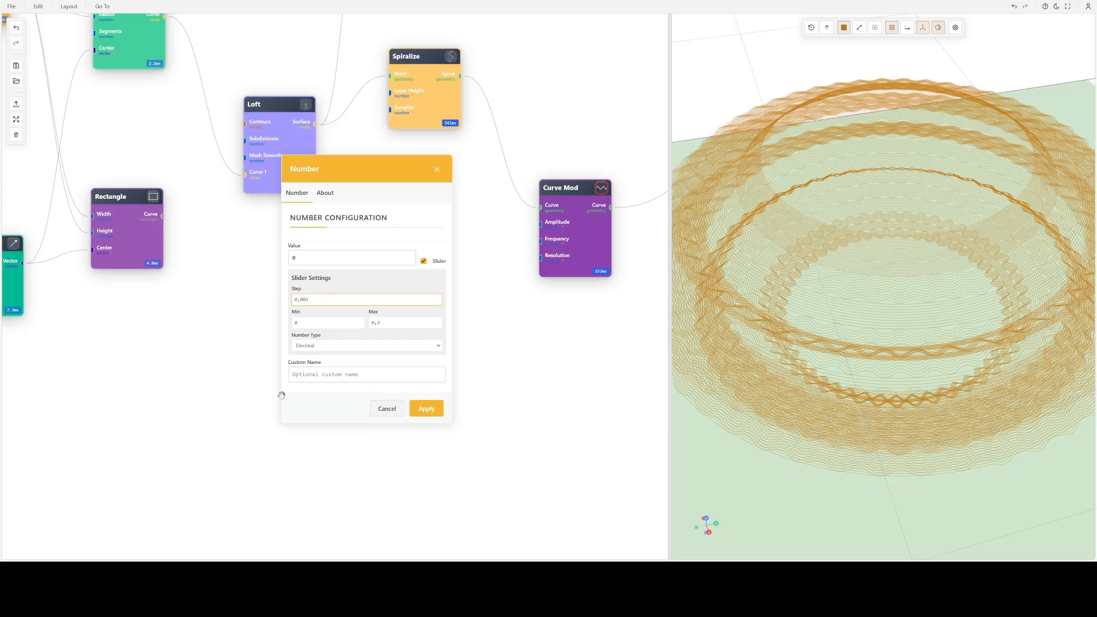
left_click(312, 375)
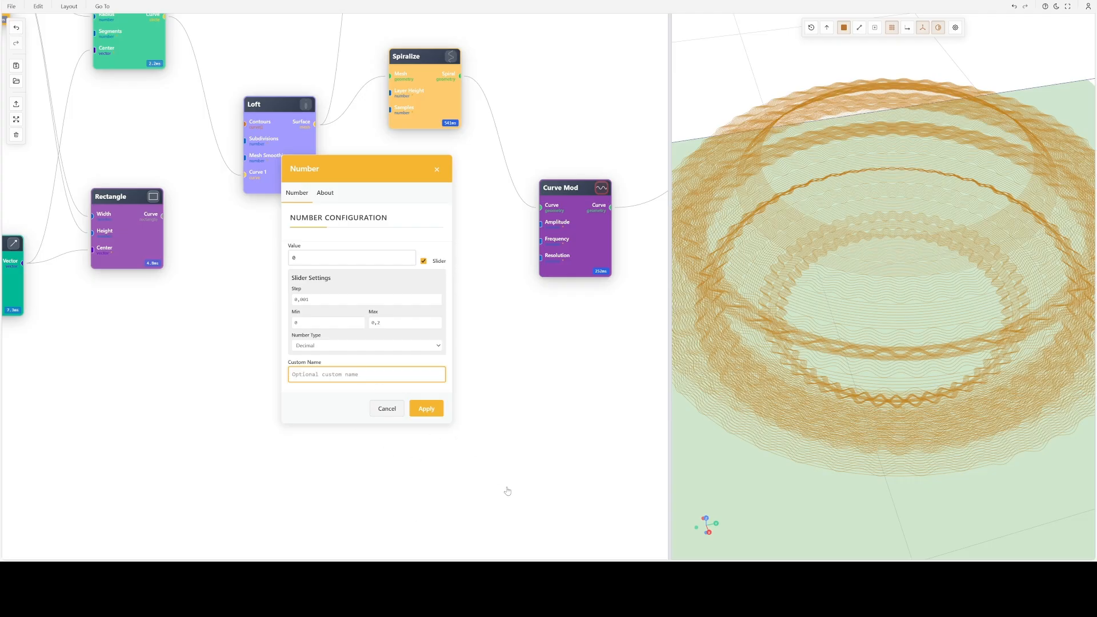
left_click(427, 408)
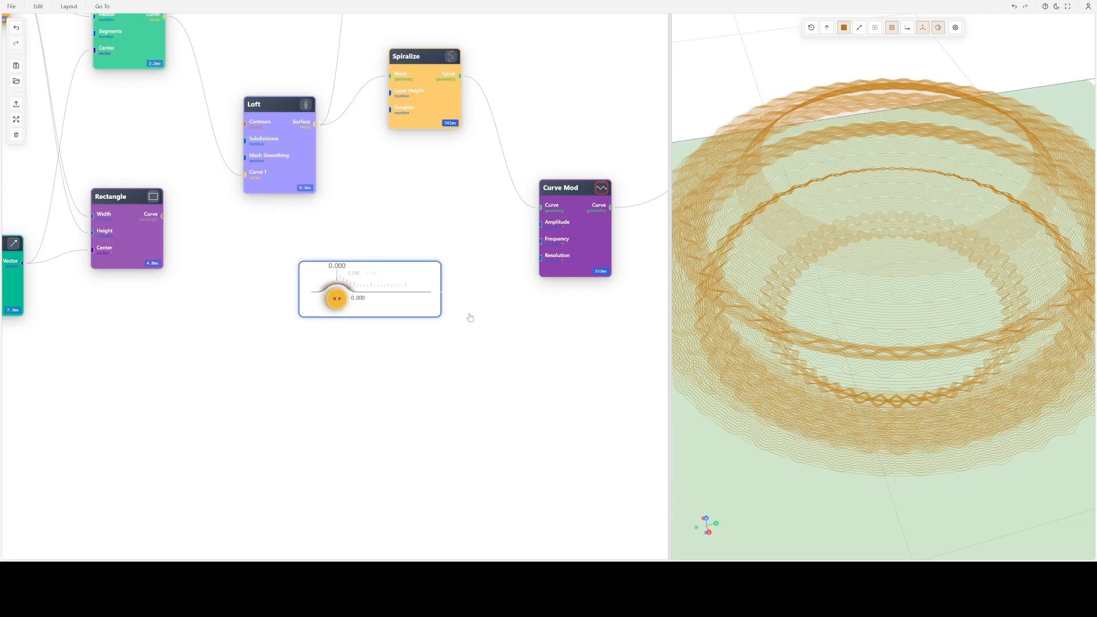
- Connect the number slider to the Curve Mod node's Amplitude input and set its value to 0.113
left_click_drag(442, 292, 540, 224)
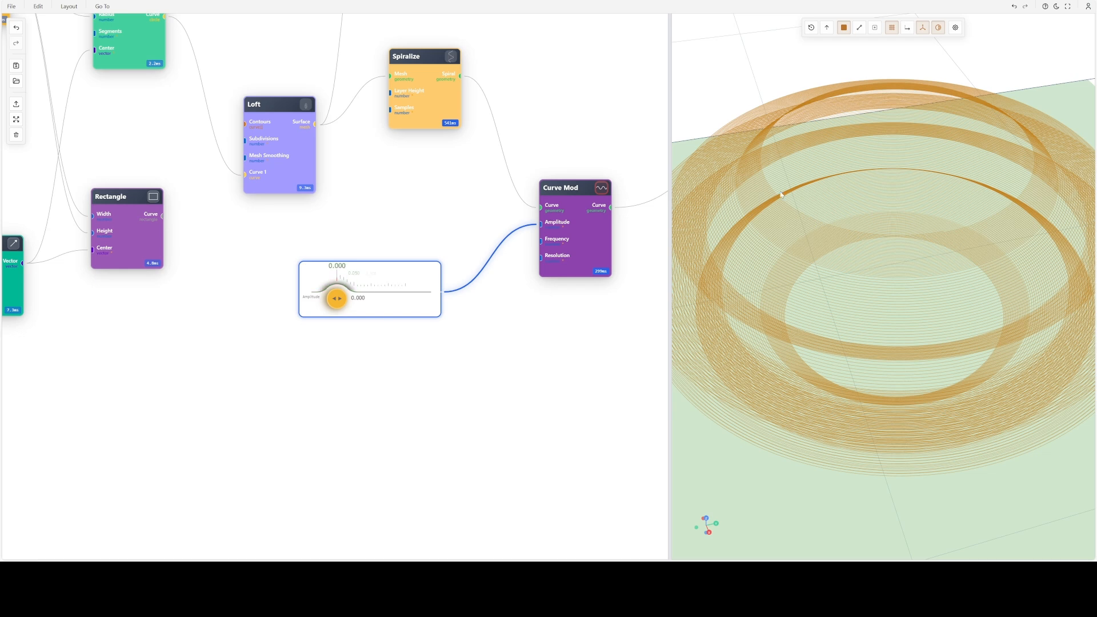
left_click(374, 285)
scroll(866, 348, "down", 3)
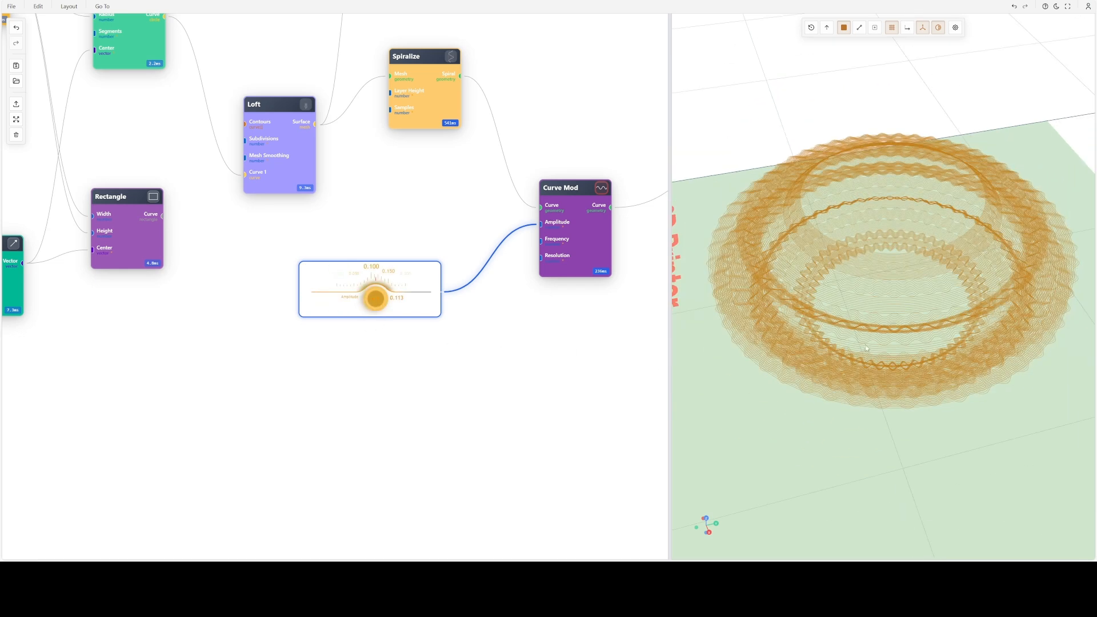
left_click_drag(865, 348, 909, 343)
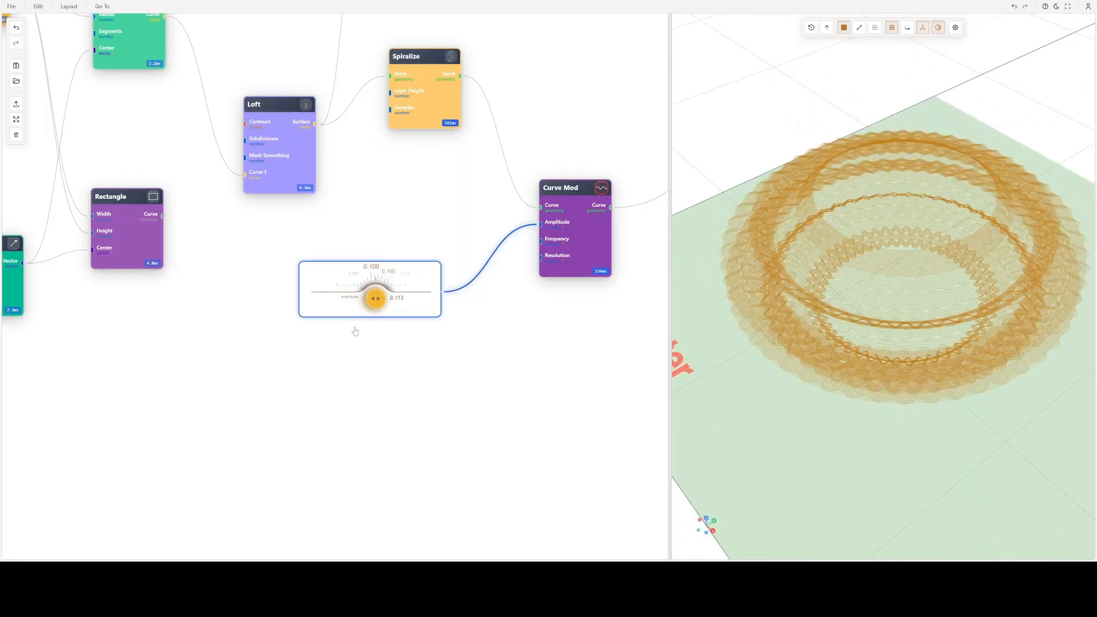
- Review the Curve Mod node's basic modulation and sampling settings, and close them without applying changes
scroll(597, 361, "up", 3)
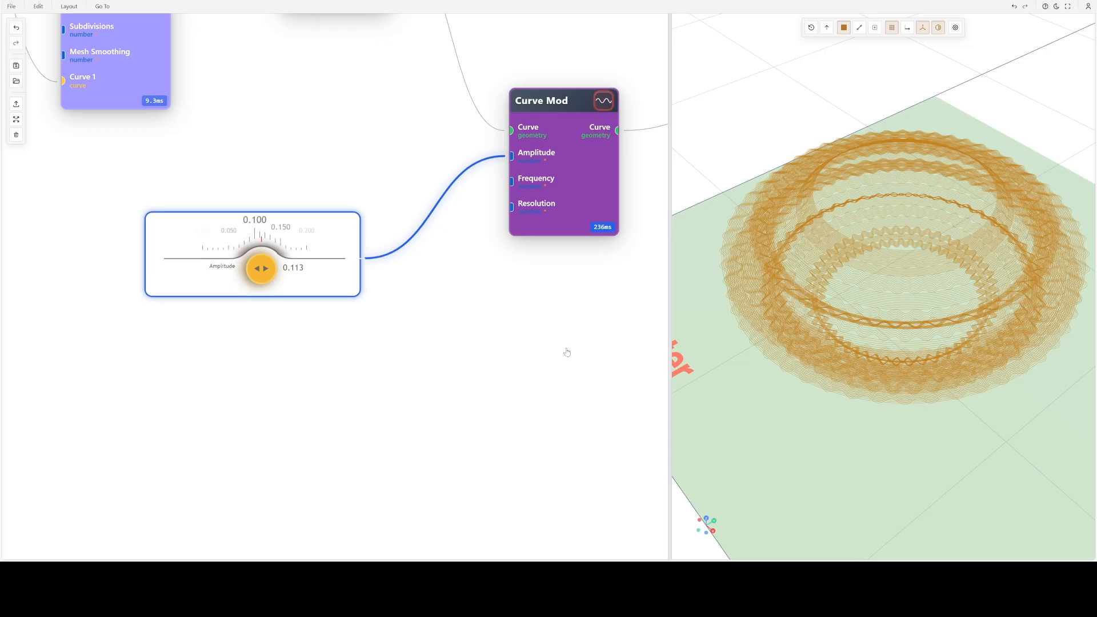
left_click_drag(565, 352, 378, 415)
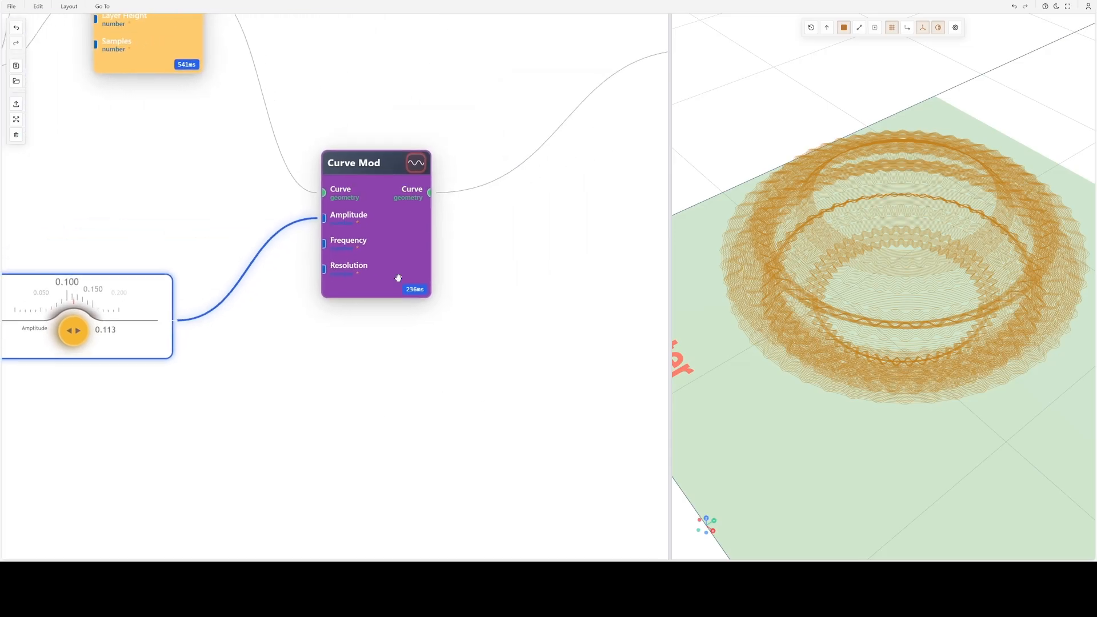
double_click(396, 243)
left_click(311, 166)
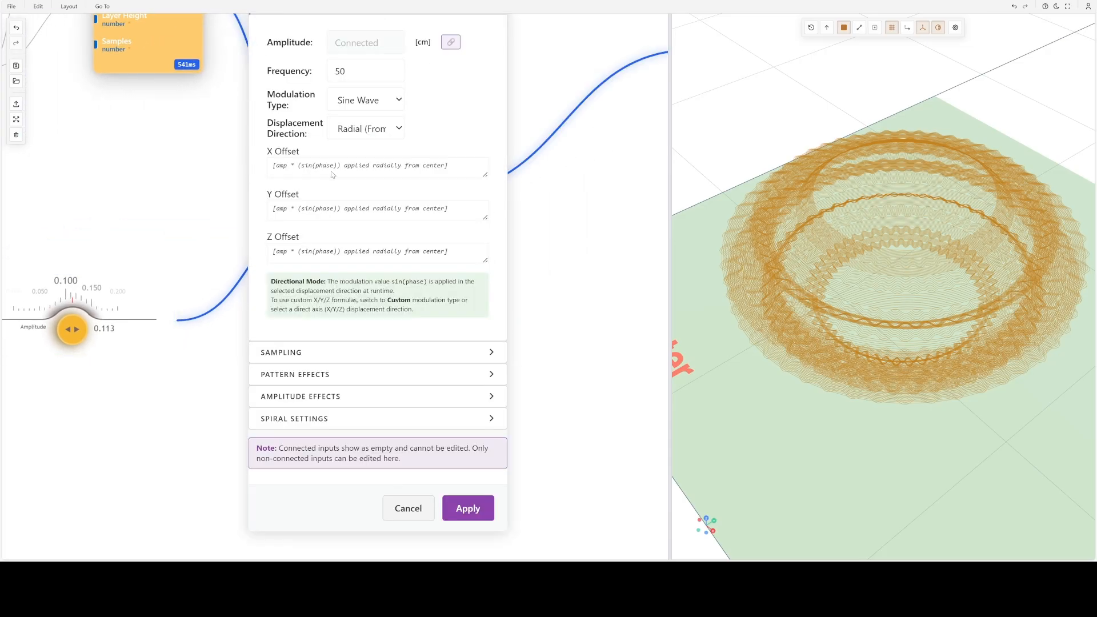
left_click(347, 125)
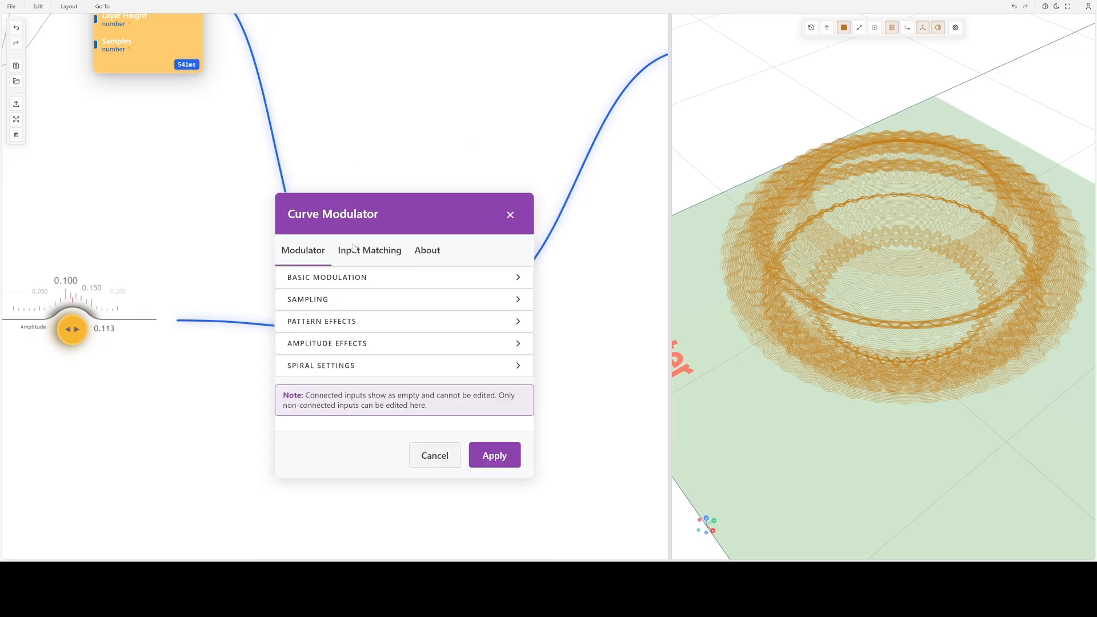
left_click(343, 302)
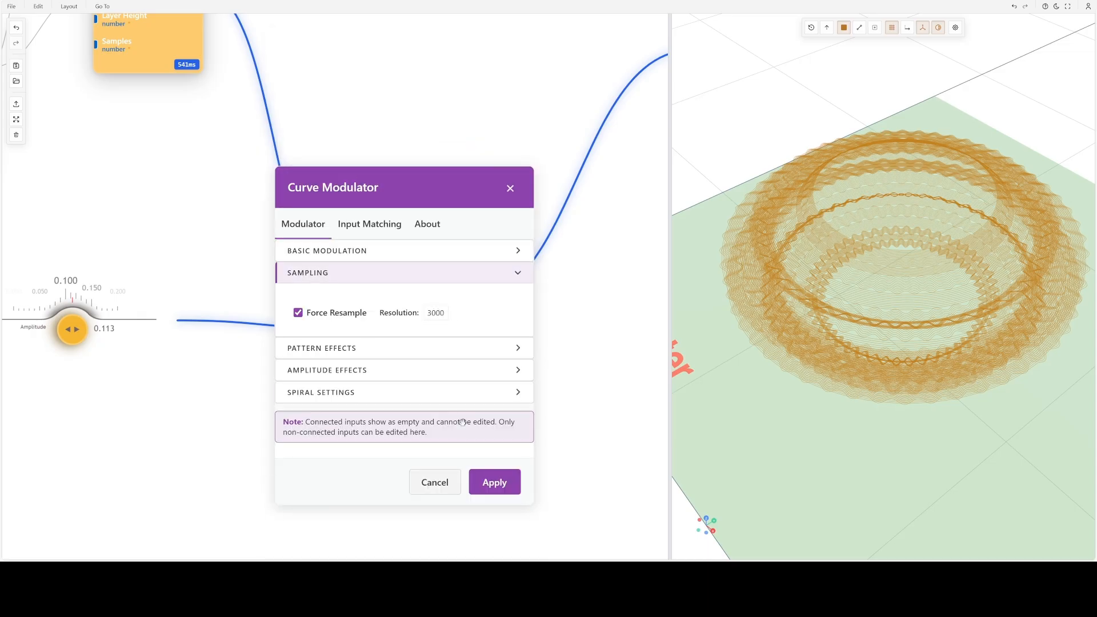
left_click(435, 483)
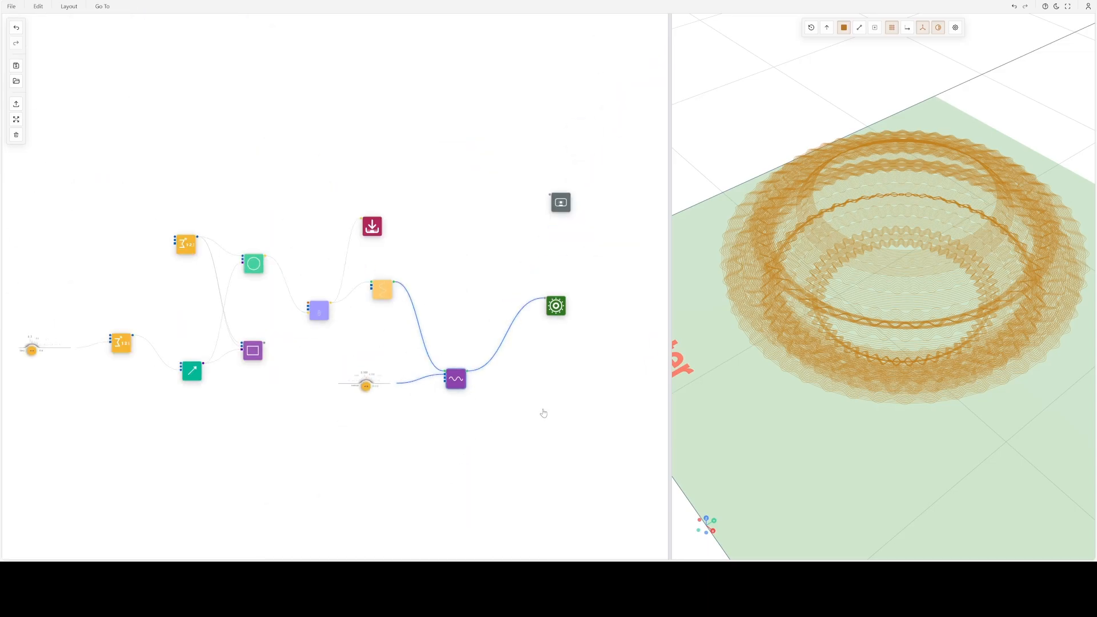
- Move the Spiralize node down so that it sits level with the Loft node
scroll(543, 413, "up", 3)
scroll(465, 440, "up", 4)
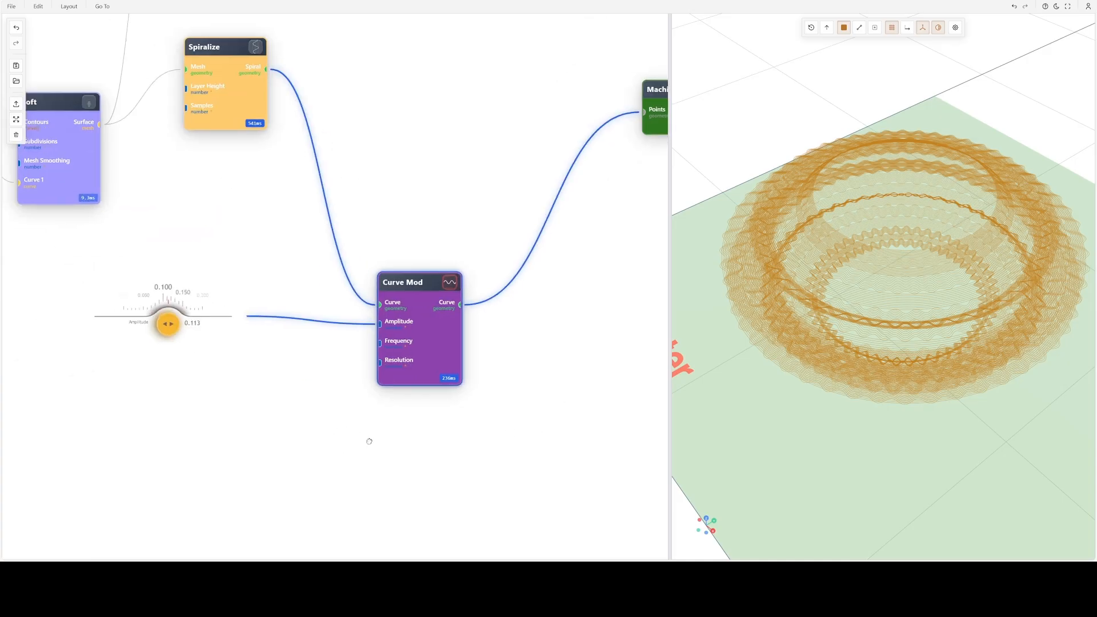
left_click_drag(369, 441, 390, 435)
left_click_drag(343, 364, 484, 464)
left_click_drag(398, 202, 427, 260)
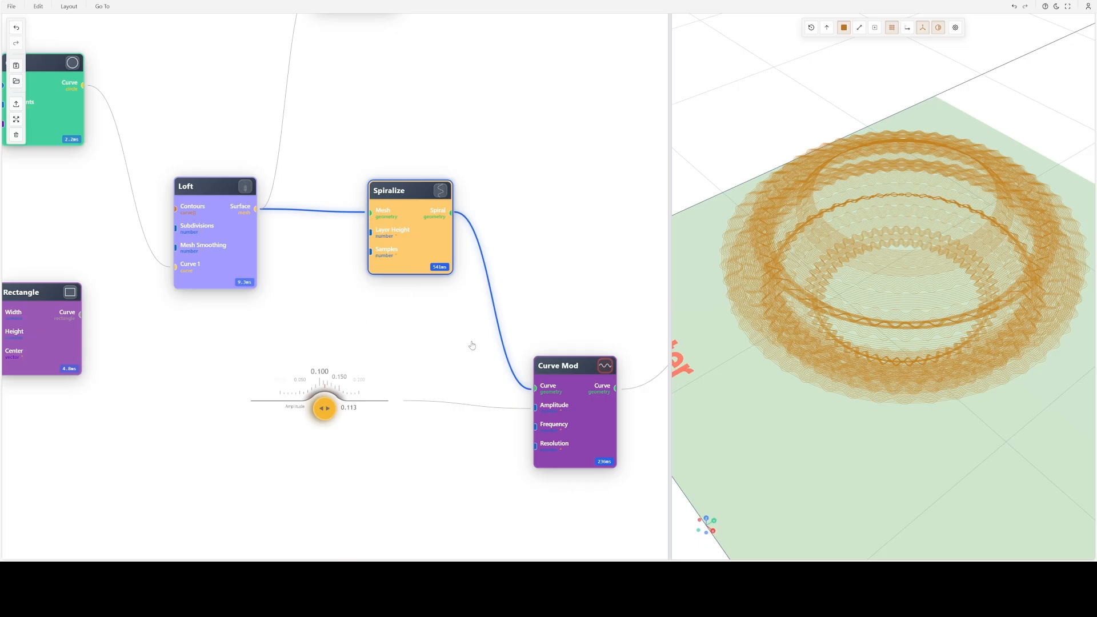
- Nudge the Loft node down, show its surface in the viewport, and look at the lofted shape from the side
scroll(472, 345, "down", 2)
left_click_drag(399, 342, 447, 290)
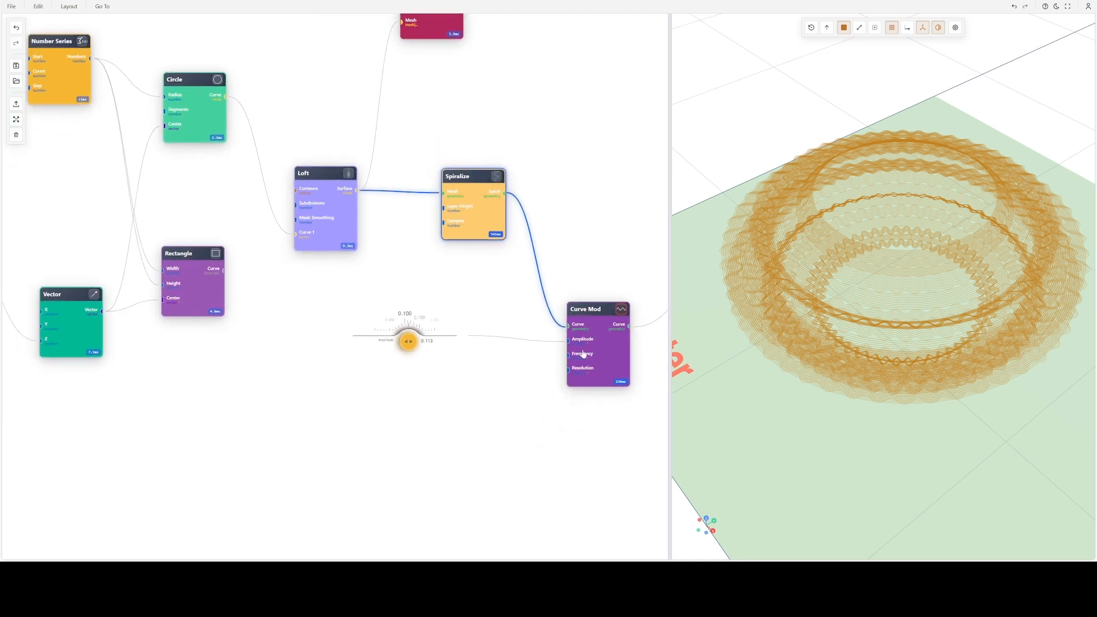
left_click_drag(564, 422, 433, 375)
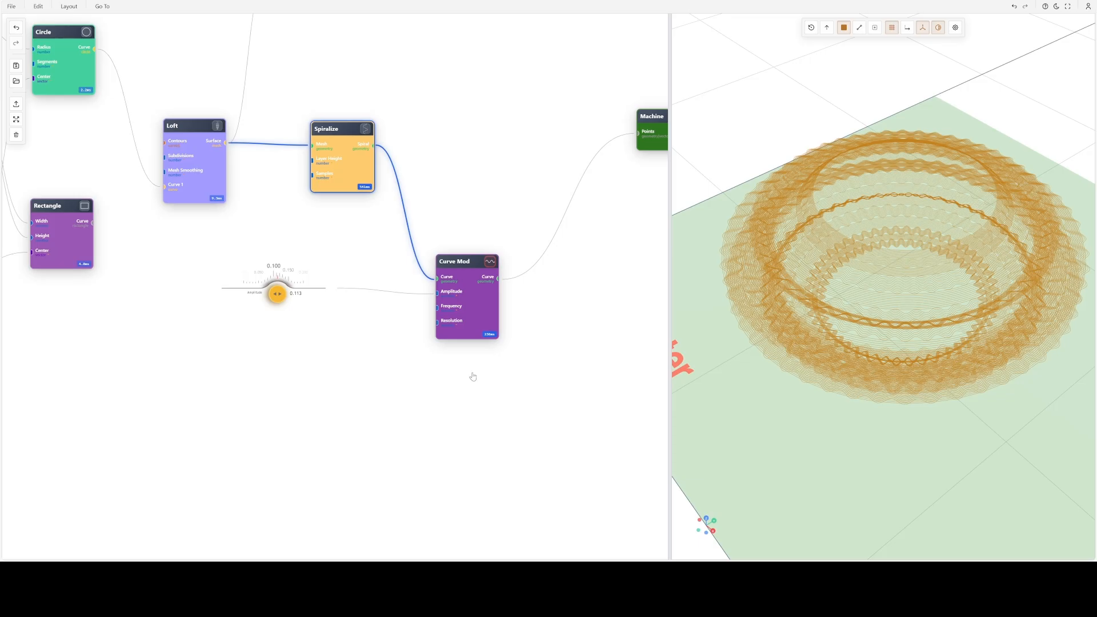
scroll(503, 357, "up", 3)
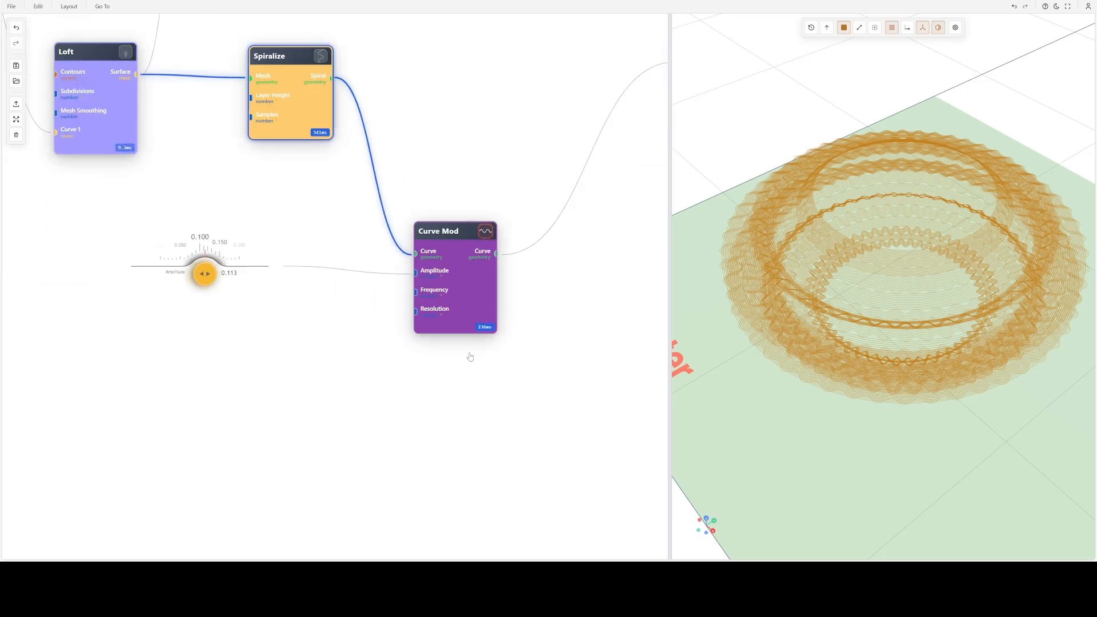
scroll(470, 358, "down", 3)
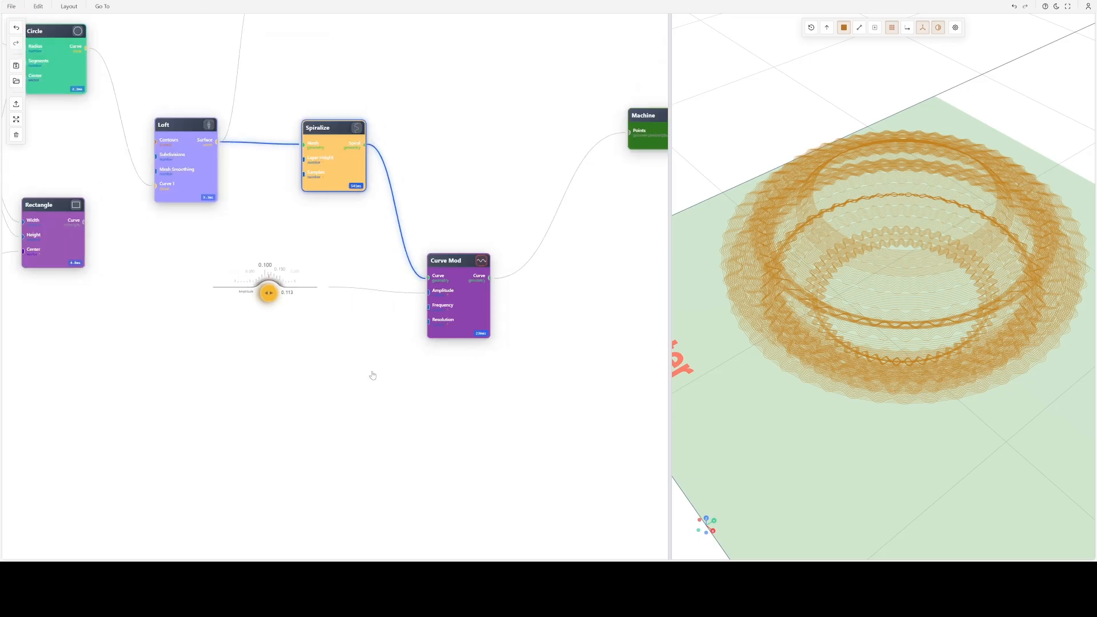
left_click_drag(373, 375, 566, 457)
left_click(364, 260)
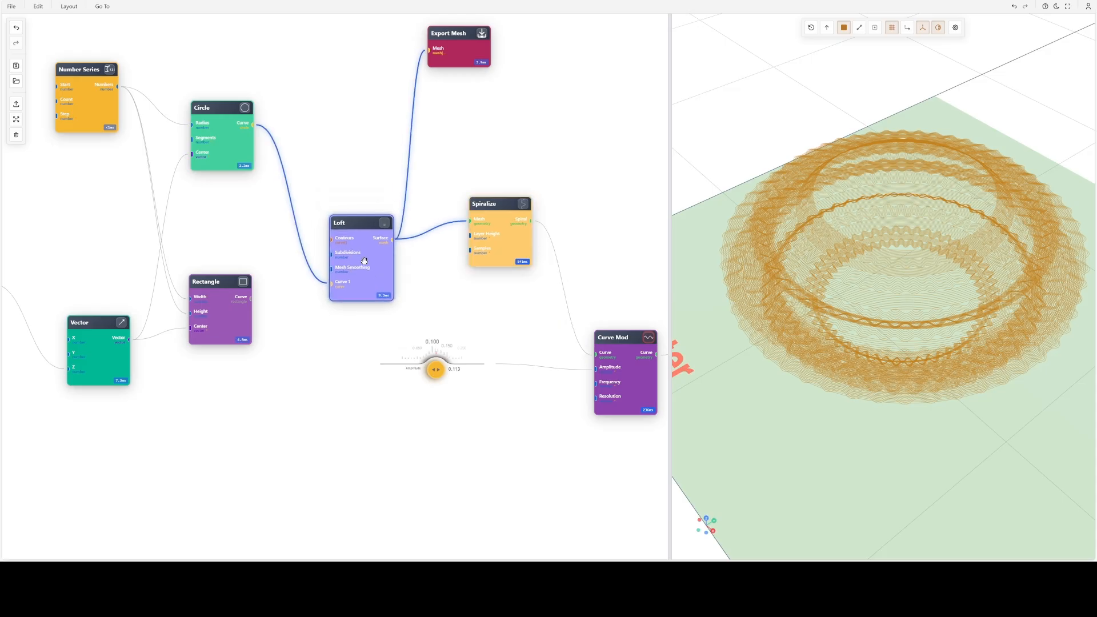
left_click(385, 223)
left_click_drag(807, 313, 886, 275)
- Spread out the nodes: the Amplitude slider lower, the Loft node higher, and the Spiralize node closer to Curve Mod
left_click_drag(460, 344, 457, 421)
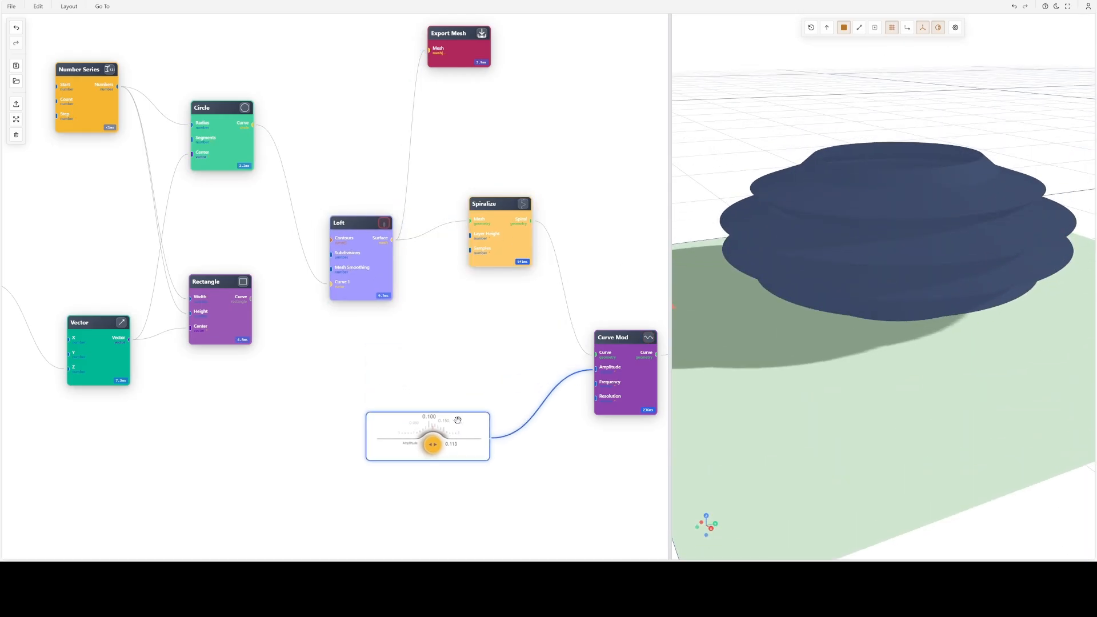
left_click_drag(367, 288, 343, 243)
left_click_drag(496, 221, 540, 247)
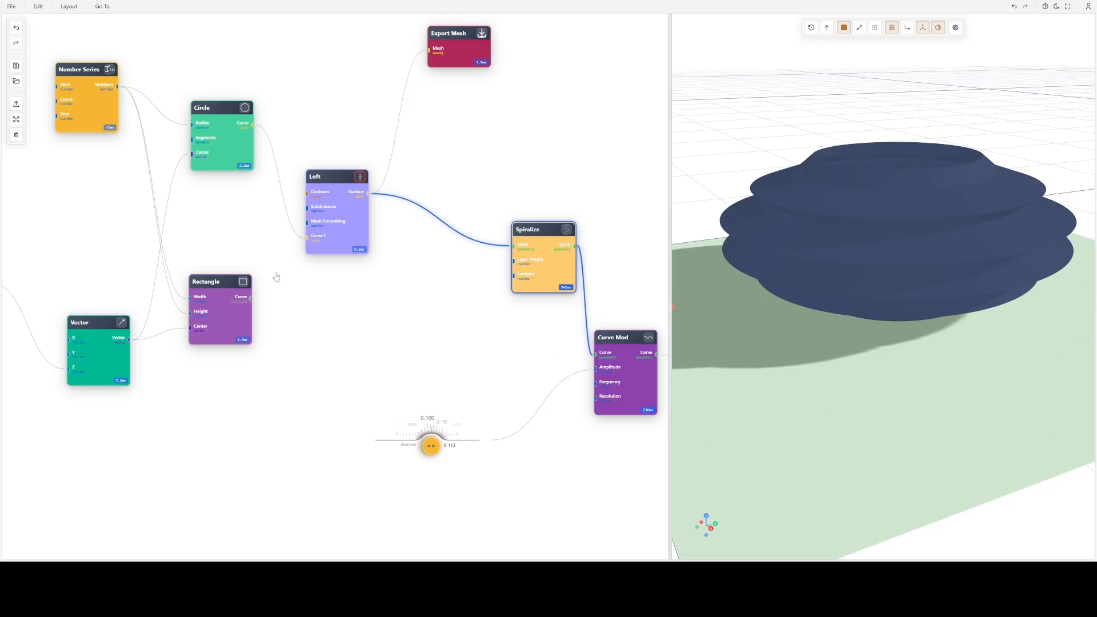
left_click_drag(350, 229, 369, 241)
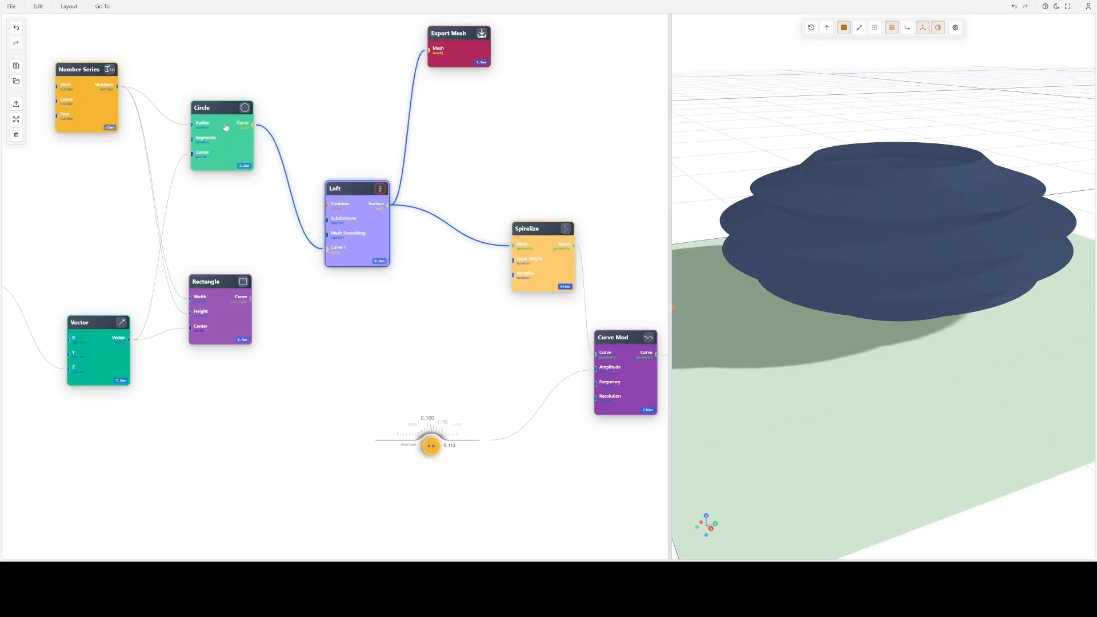
- View the lofted shape from a higher angle and check the Circle node's parameters without changing them
left_click_drag(920, 211, 918, 245)
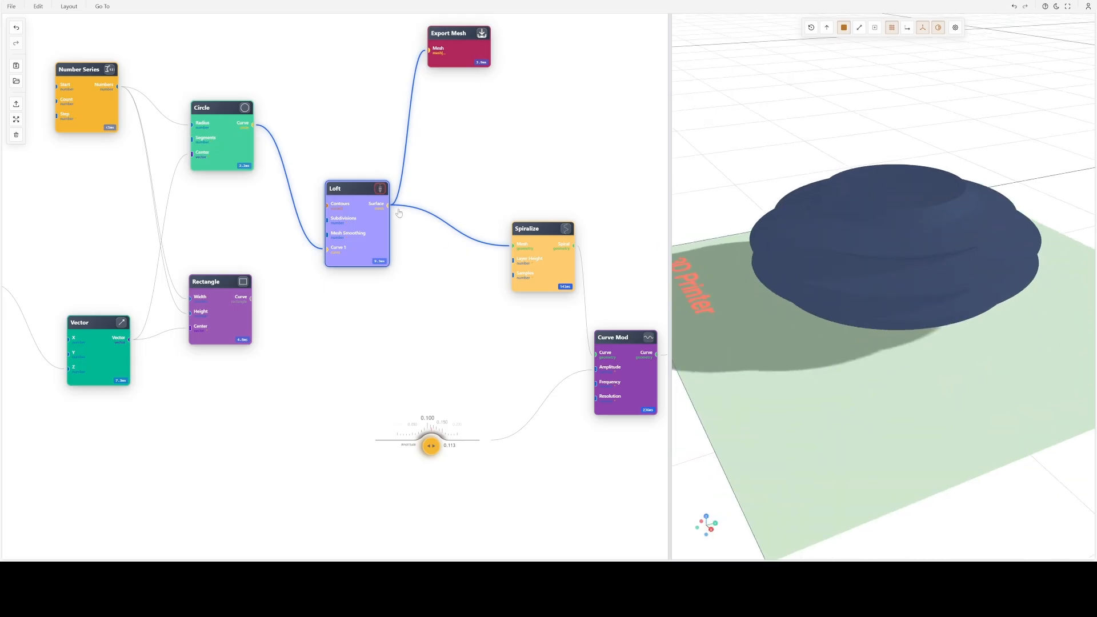
left_click(215, 144)
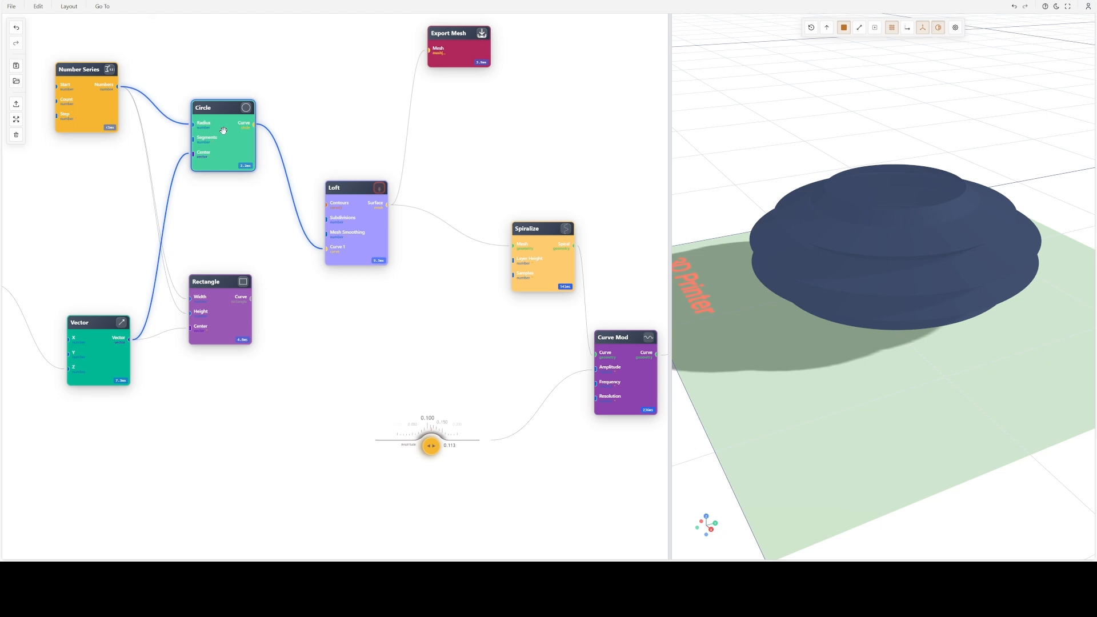
double_click(223, 130)
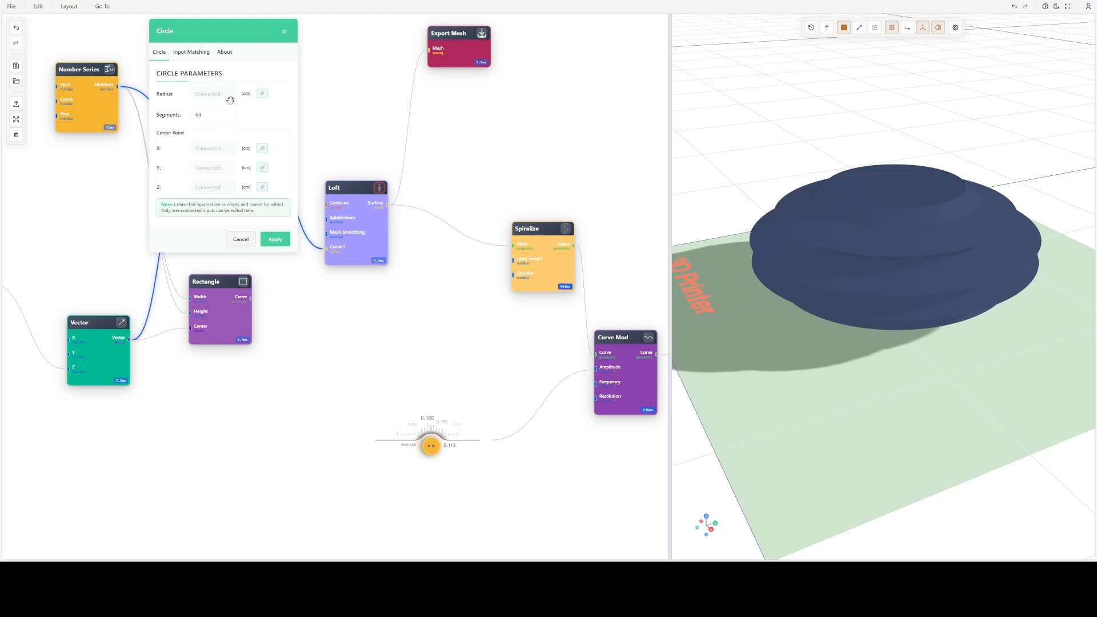
left_click(240, 238)
- Move the Number Series node that feeds the Circle radius farther from the Circle node, and check its series configuration
left_click_drag(309, 276, 613, 353)
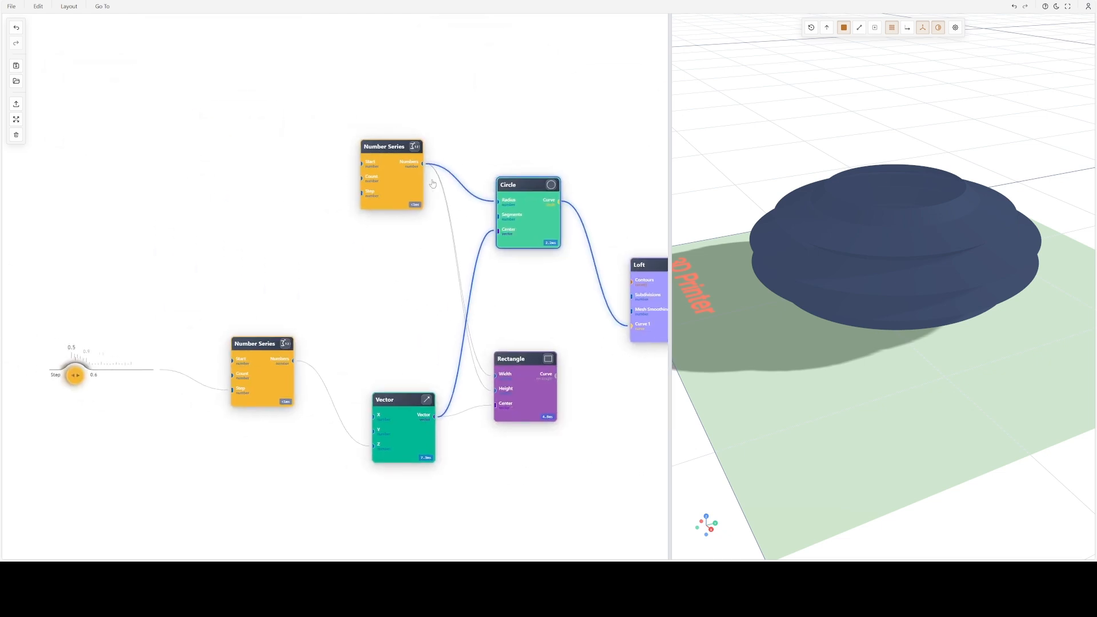
left_click_drag(378, 167, 333, 143)
double_click(333, 143)
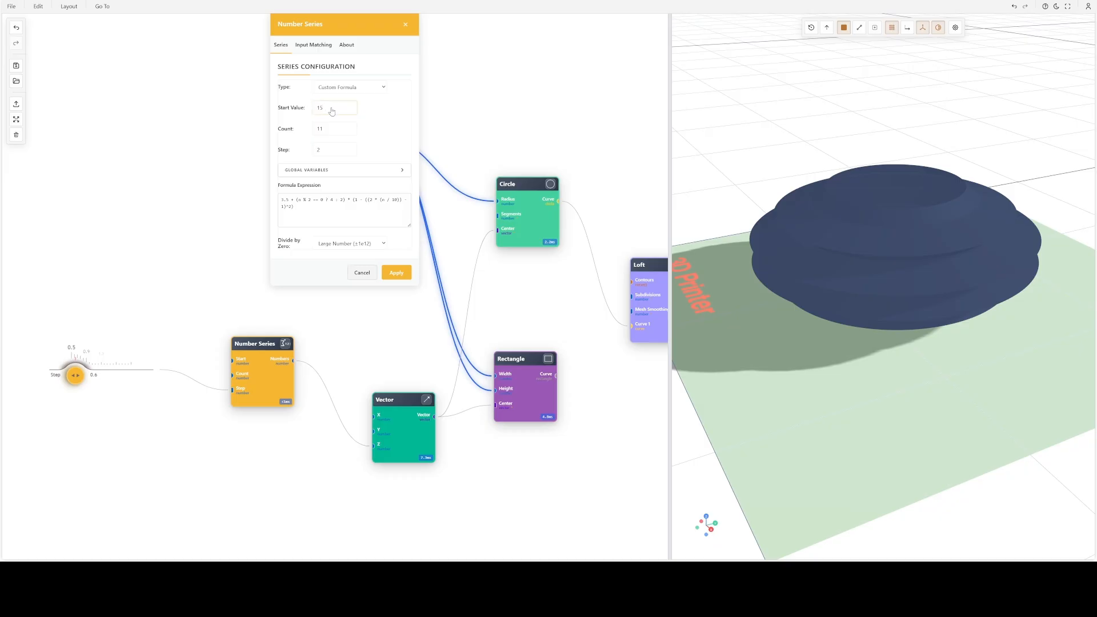
key("Return")
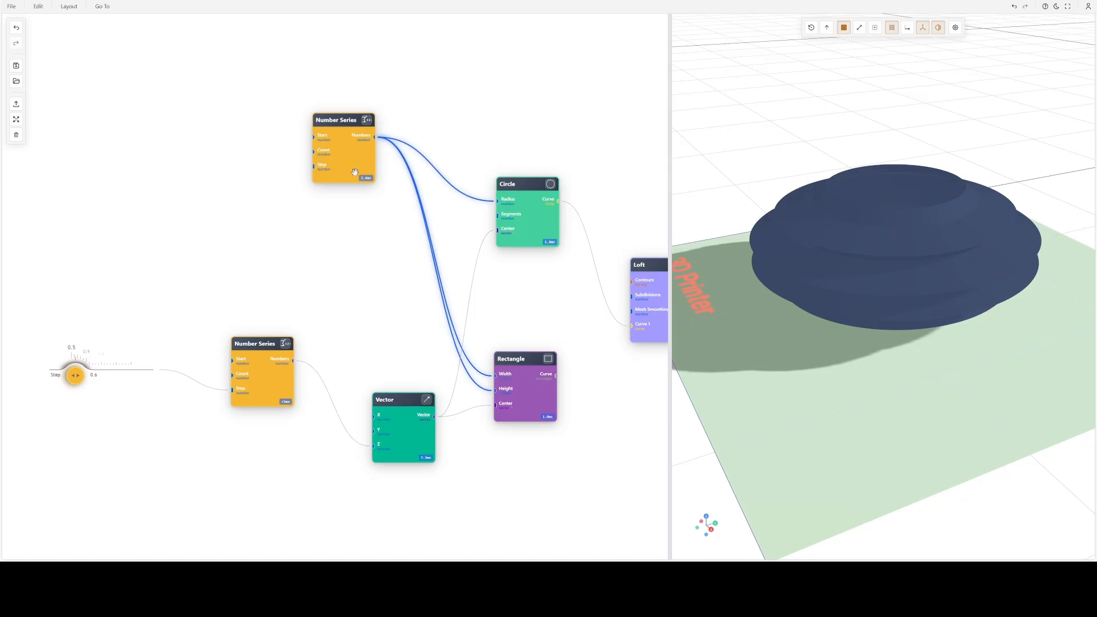
- Replace the leading constant in the radius Number Series node's custom formula with 10 and apply it
double_click(339, 144)
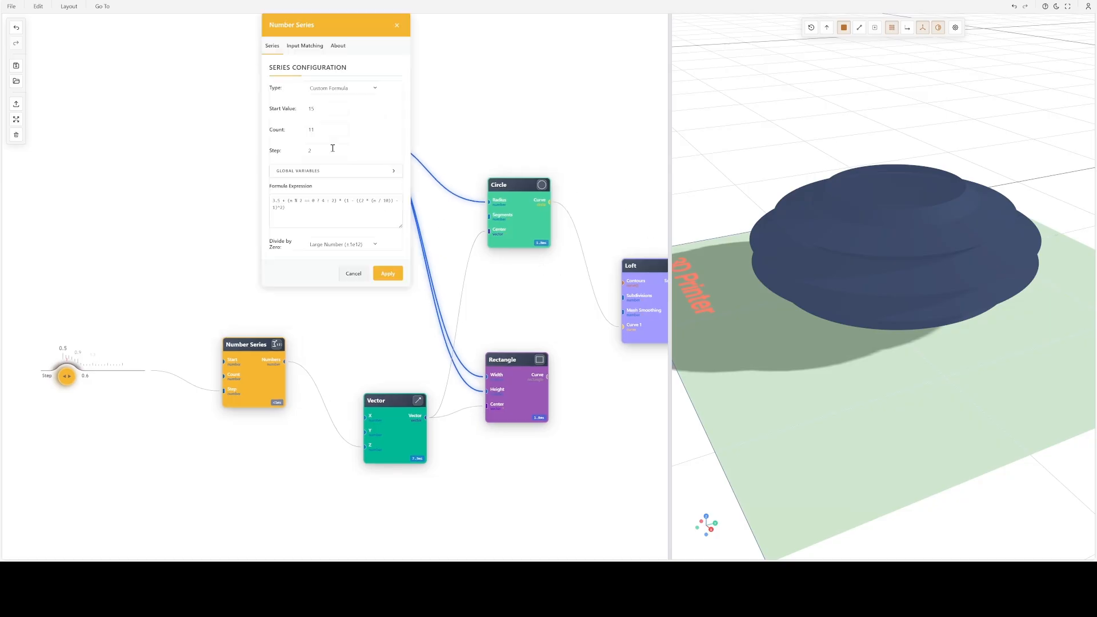
left_click(301, 208)
left_click(278, 202)
key("BackSpace")
key("BackSpace")
key("BackSpace")
type("10")
left_click(392, 275)
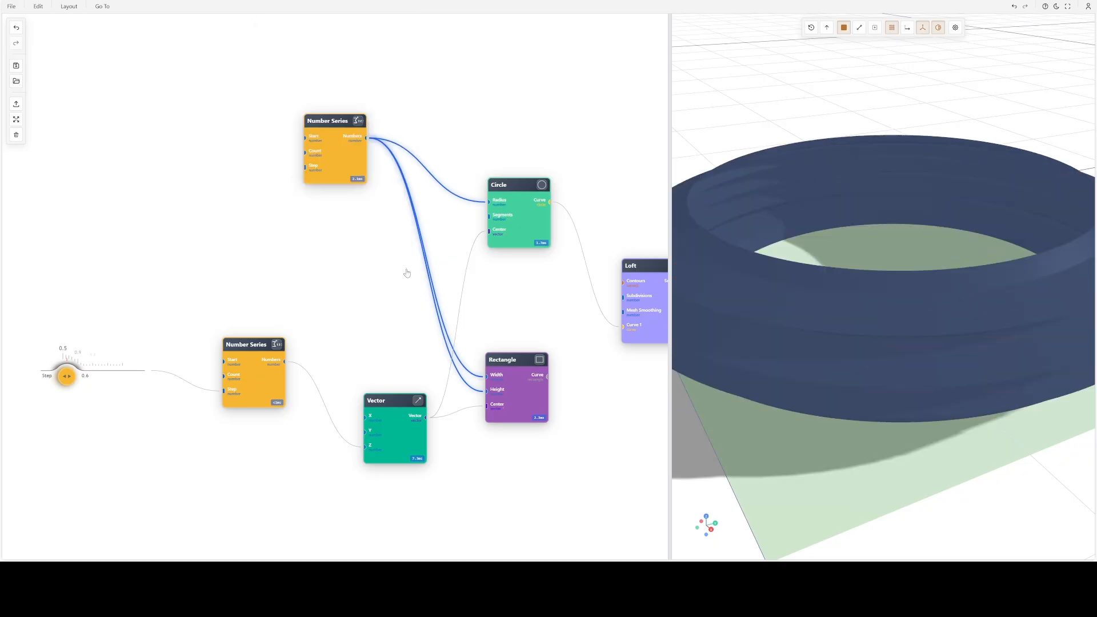
- Move the Spiralize node closer to Curve Mod and cut the connection that feeds it from the Loft node
scroll(889, 293, "down", 5)
mouse_move(889, 294)
left_mouse_down()
mouse_move(900, 374)
mouse_move(883, 236)
mouse_move(877, 293)
left_mouse_up()
left_click_drag(564, 359, 308, 299)
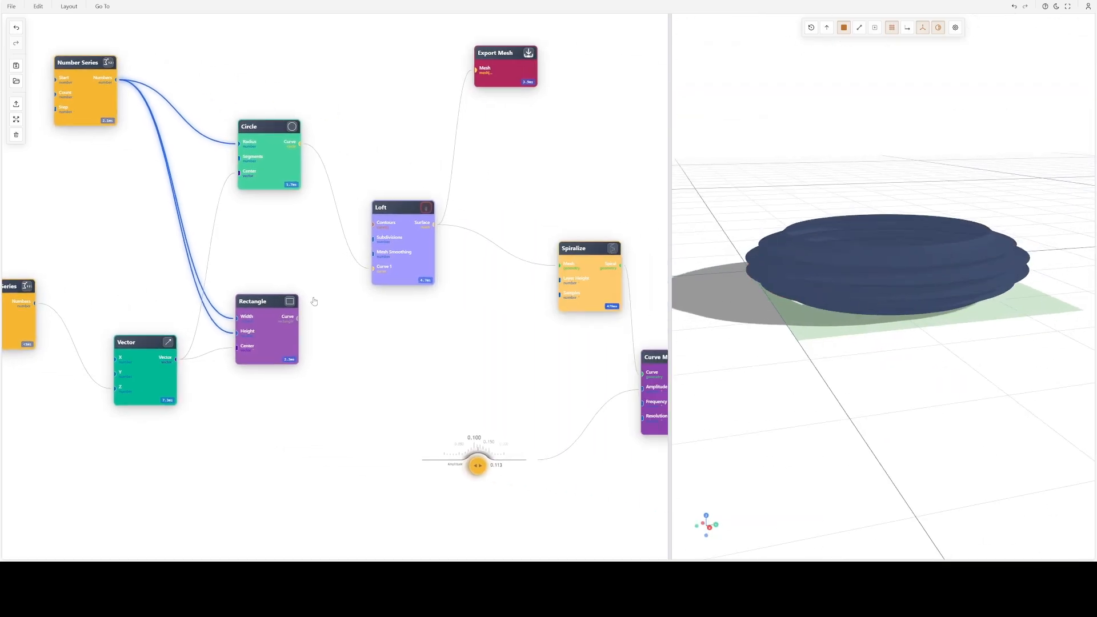
left_click_drag(364, 364, 138, 326)
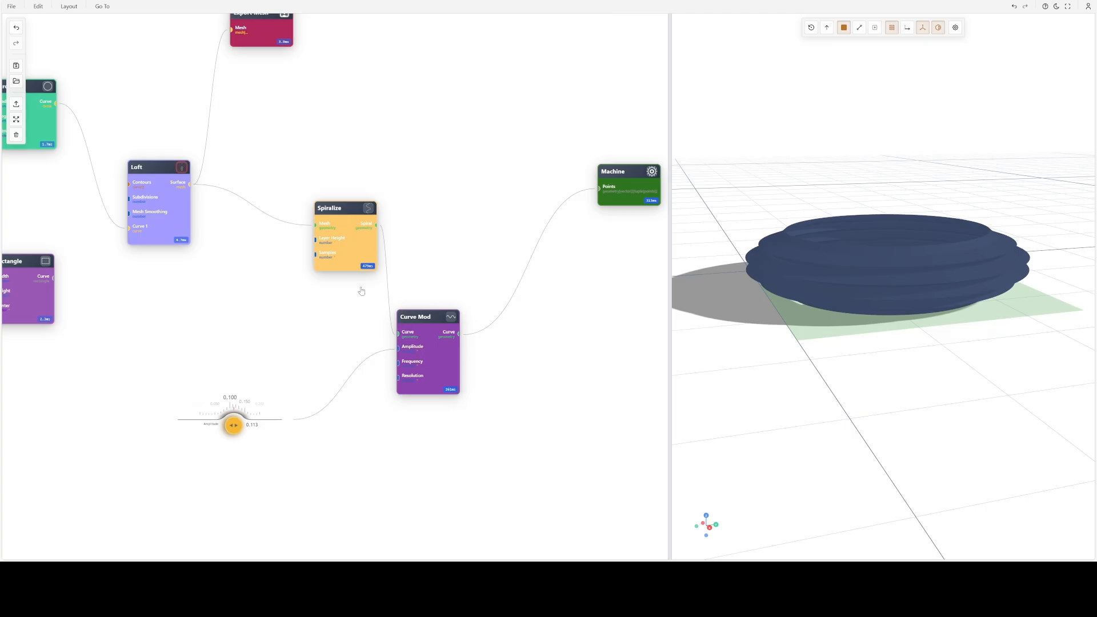
left_click_drag(347, 234, 326, 217)
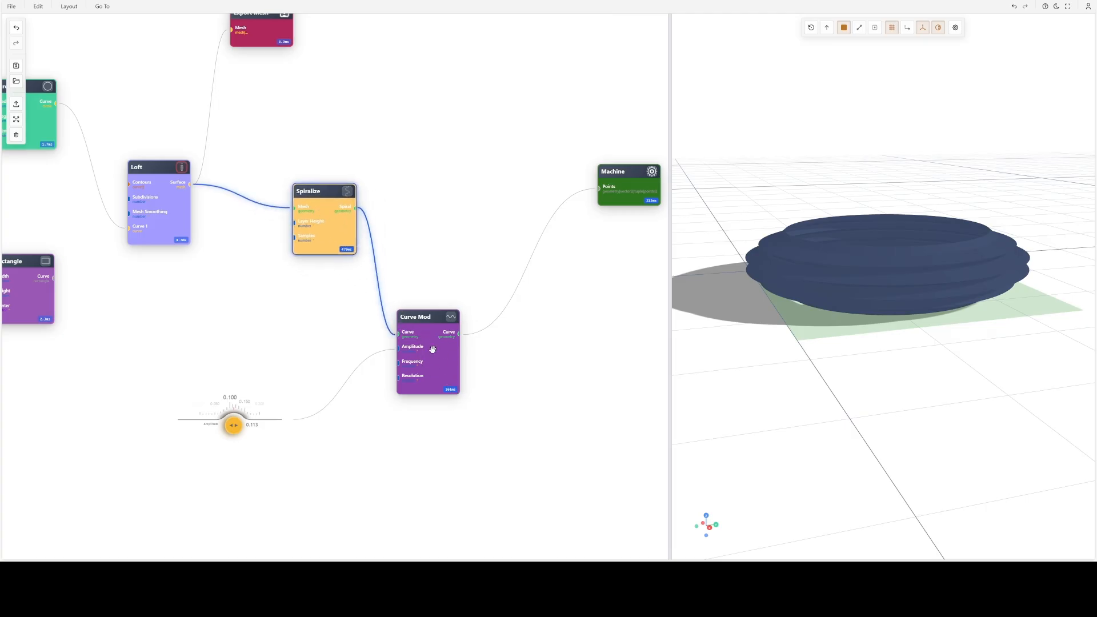
left_click_drag(361, 354, 518, 365)
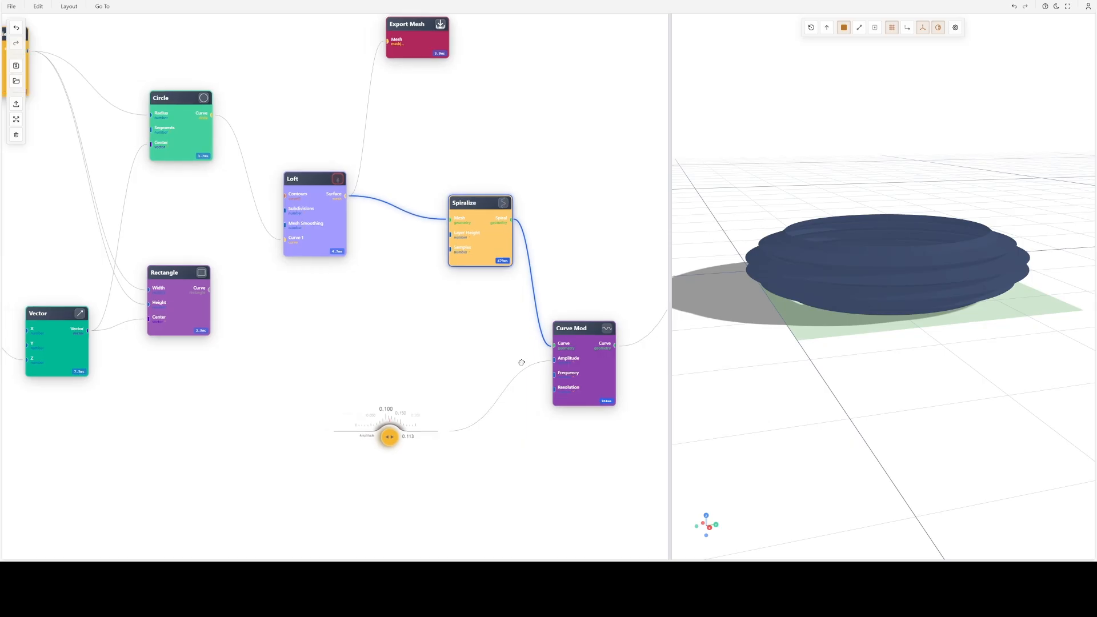
mouse_move(830, 268)
left_mouse_down()
mouse_move(844, 277)
mouse_move(842, 229)
mouse_move(828, 270)
left_mouse_up()
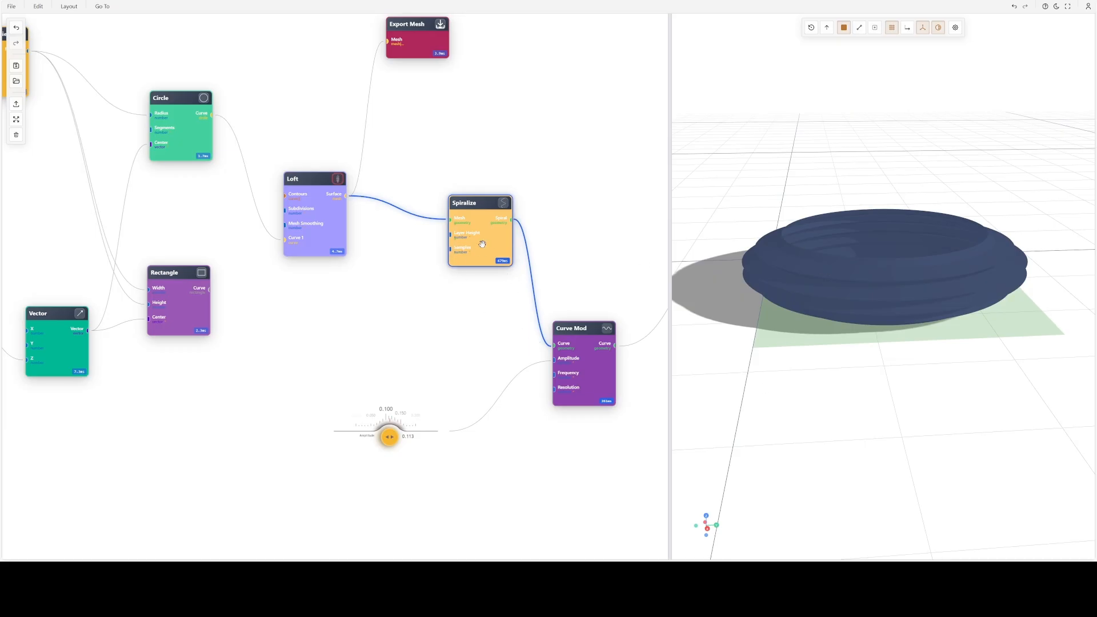
left_click_drag(482, 244, 498, 295)
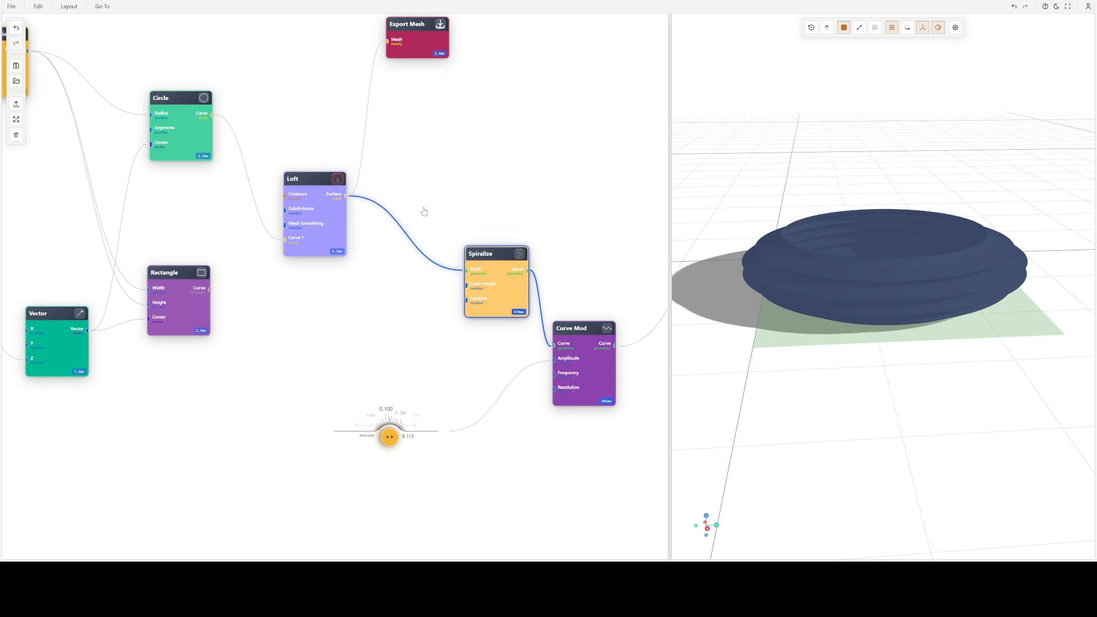
left_click_drag(423, 212, 401, 293)
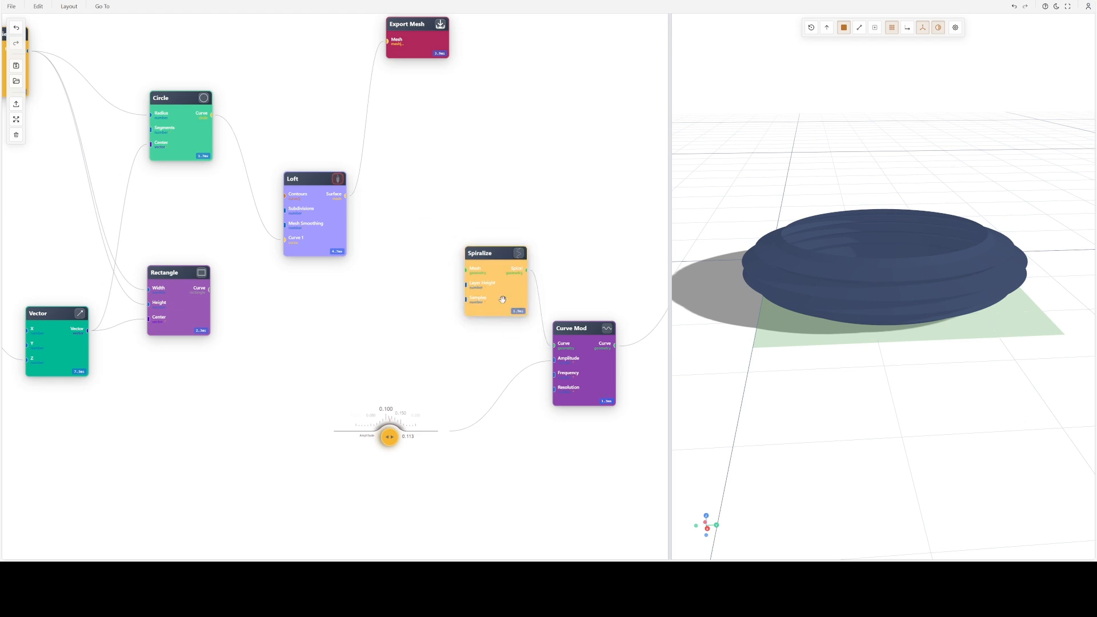
left_click_drag(502, 298, 620, 338)
- Replace the leading constant in the radius Number Series node's custom formula with 5, apply it, and view the shape from above
left_click_drag(329, 223, 452, 273)
double_click(279, 136)
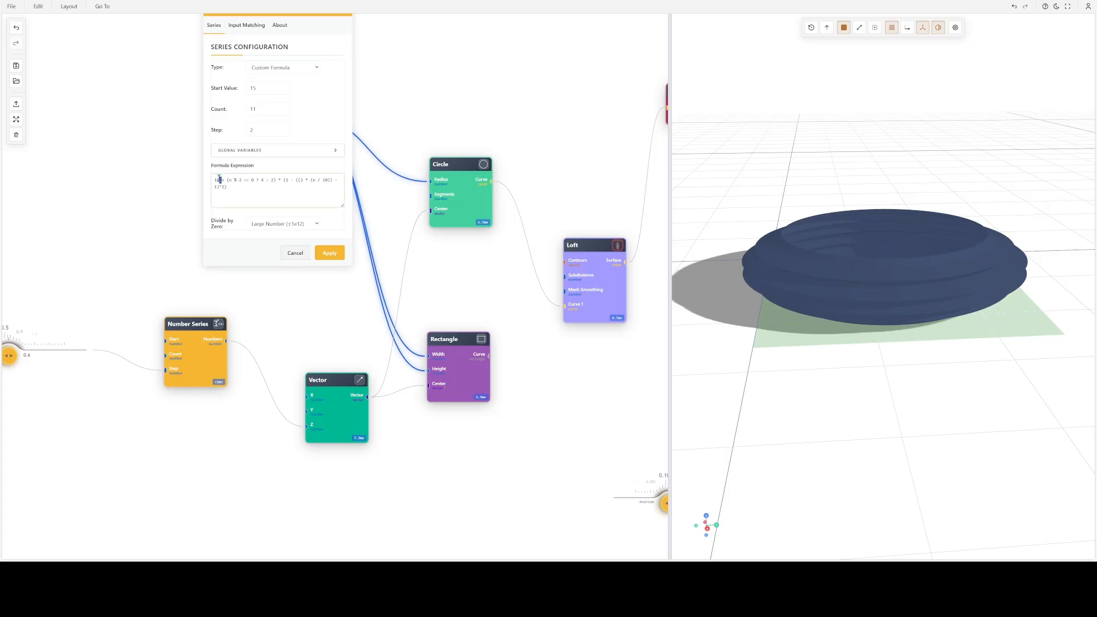
key("BackSpace")
key("BackSpace")
key("BackSpace")
type("5")
left_click(330, 253)
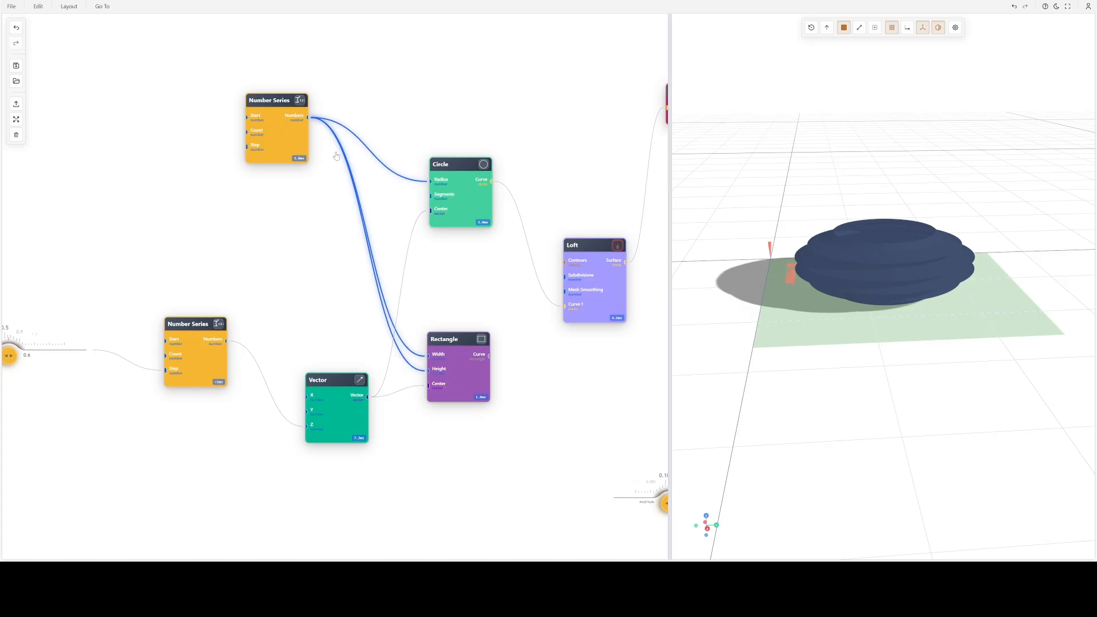
left_click_drag(896, 267, 954, 299)
- Set the radius Number Series node's start value to 5, replace the formula's leading constant with the start variable, and apply
double_click(266, 148)
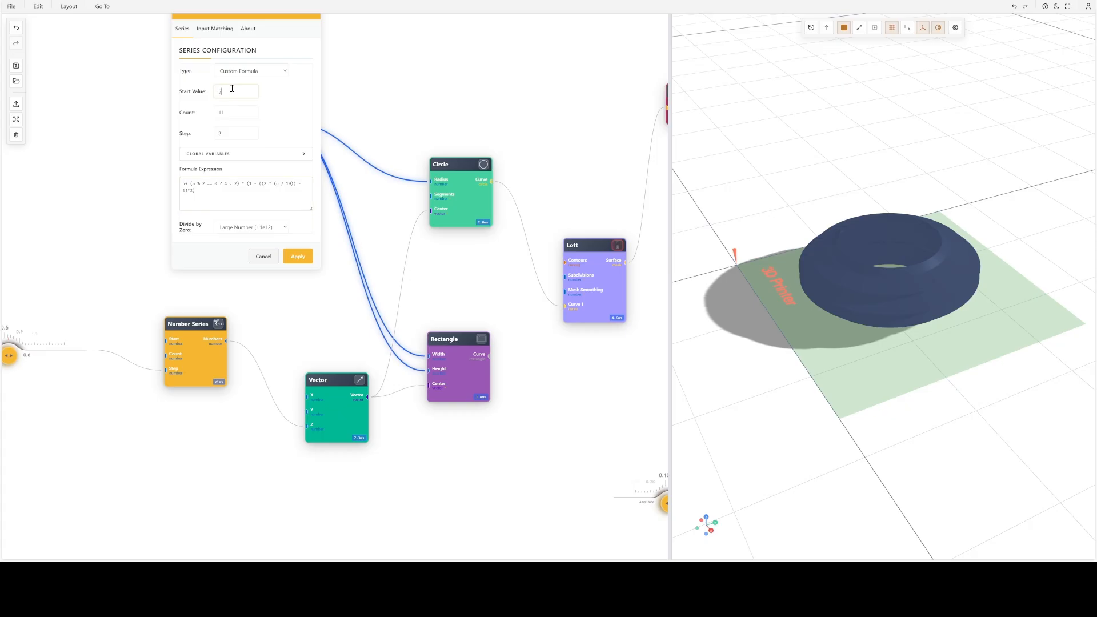
key("BackSpace")
type("start")
left_click(292, 257)
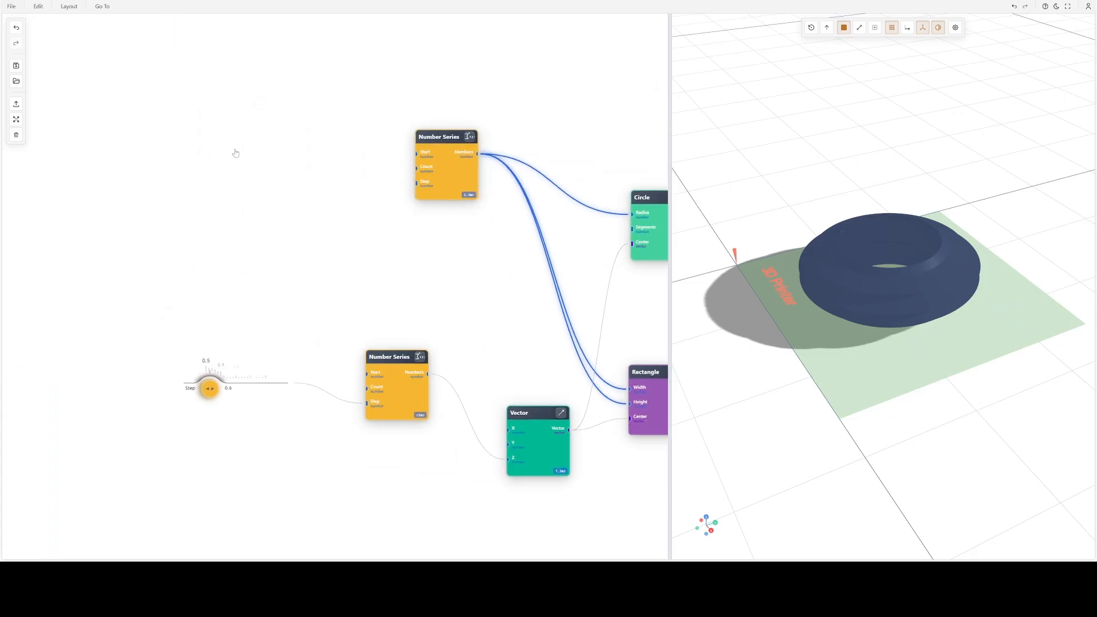
- Add a Number node beside the radius Number Series node and configure it as a slider with the value 5
double_click(223, 132)
type("nu")
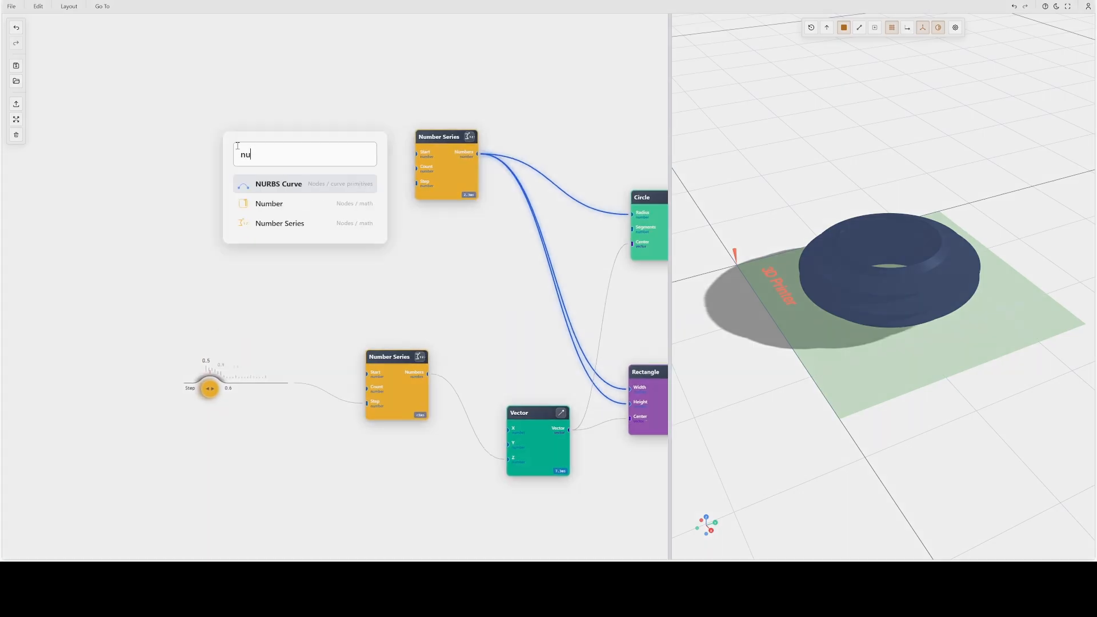
left_click(269, 204)
double_click(225, 117)
left_click(190, 102)
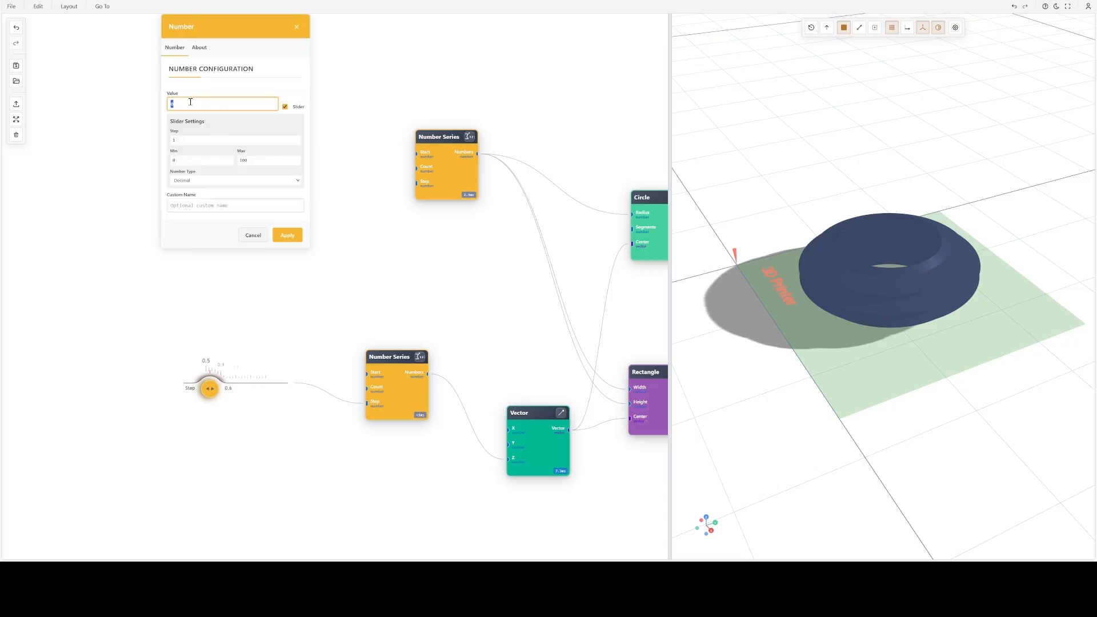
left_click(250, 160)
key("Return")
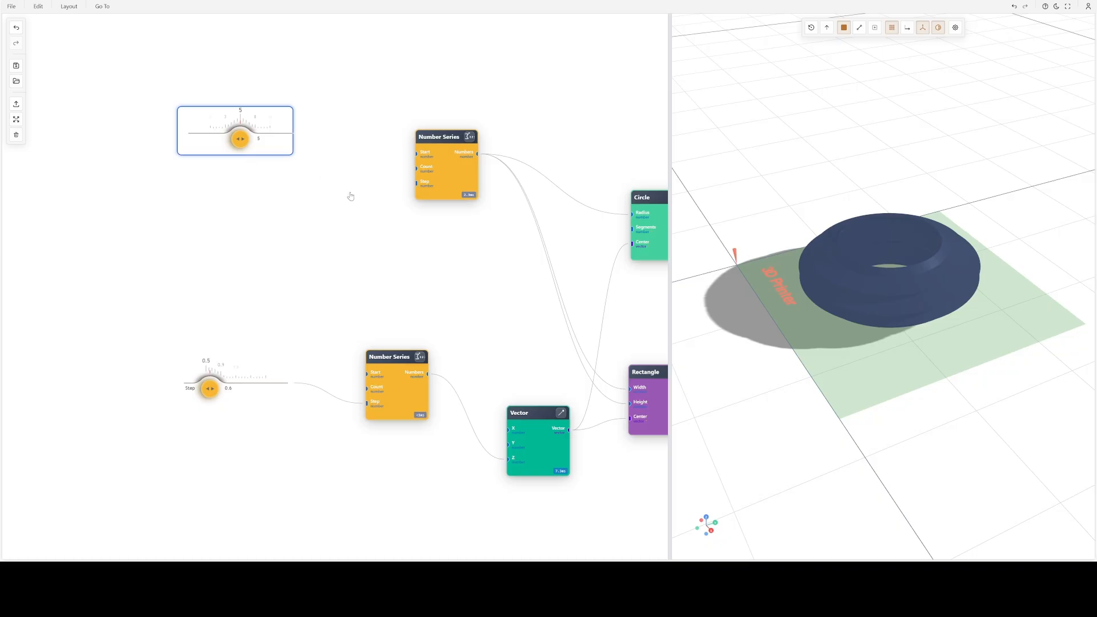
- Connect the new slider to the radius Number Series node's Start input and raise it to 7
left_click_drag(319, 149, 417, 153)
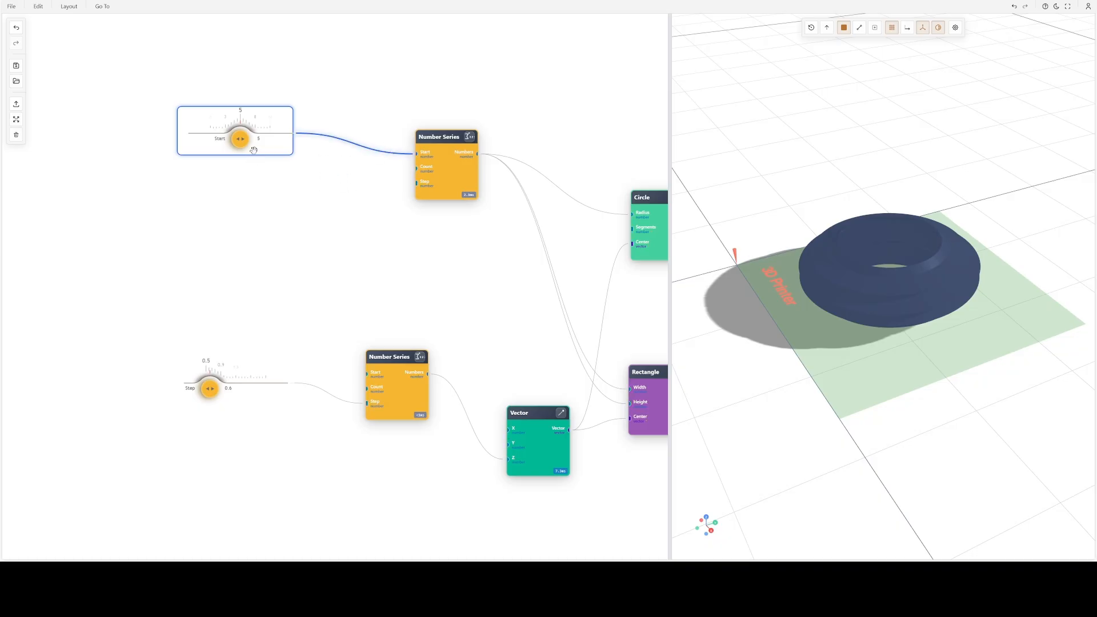
left_click_drag(241, 145, 247, 144)
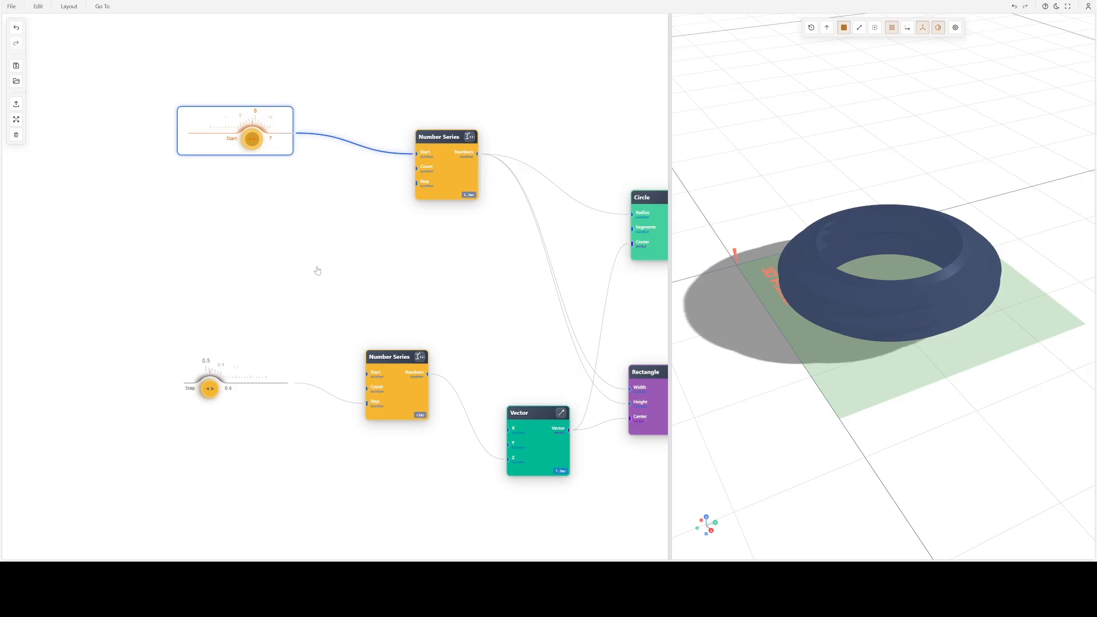
- Spread out the nodes: Loft higher and farther from Circle, Export Mesh farther from Loft, and Rectangle slightly closer to Loft
scroll(430, 283, "down", 3)
left_click_drag(441, 289, 139, 267)
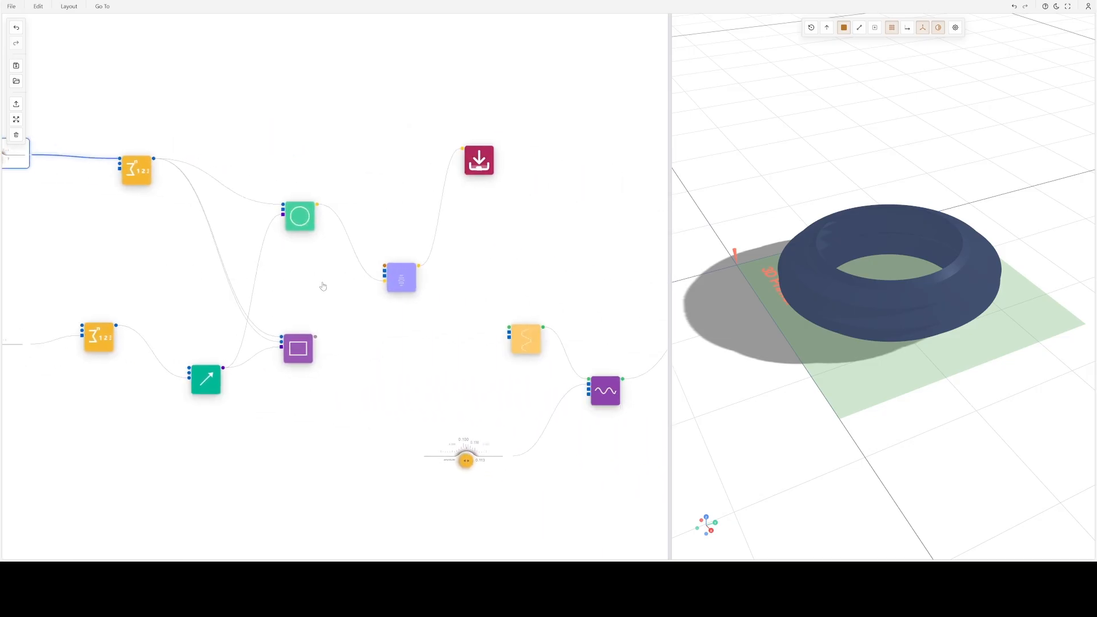
scroll(324, 285, "up", 4)
left_click_drag(309, 230, 314, 221)
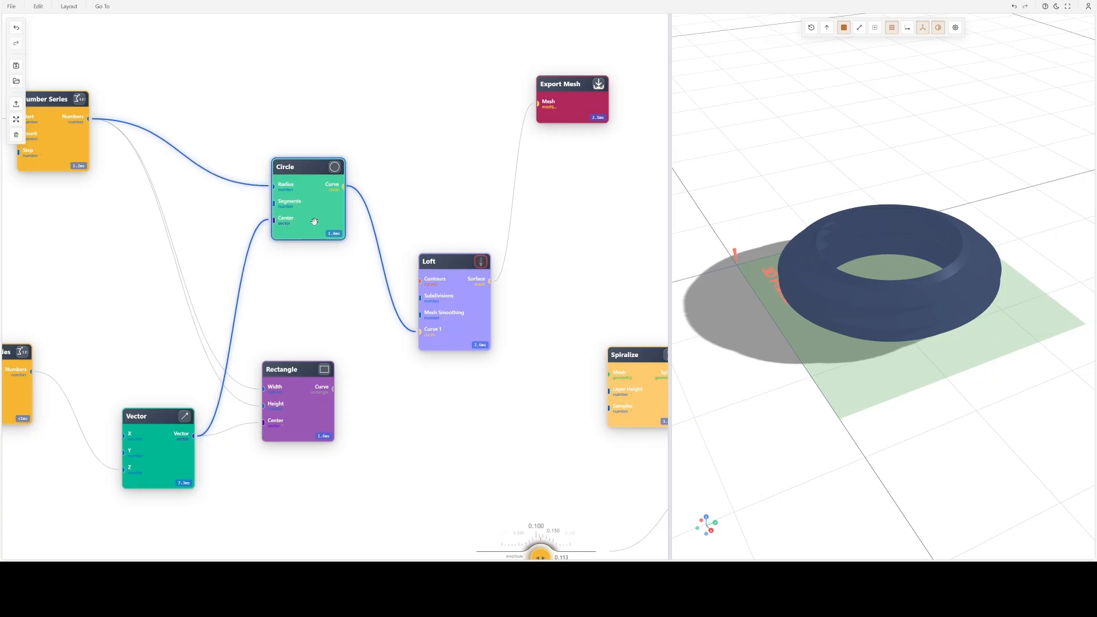
left_click_drag(455, 302, 470, 263)
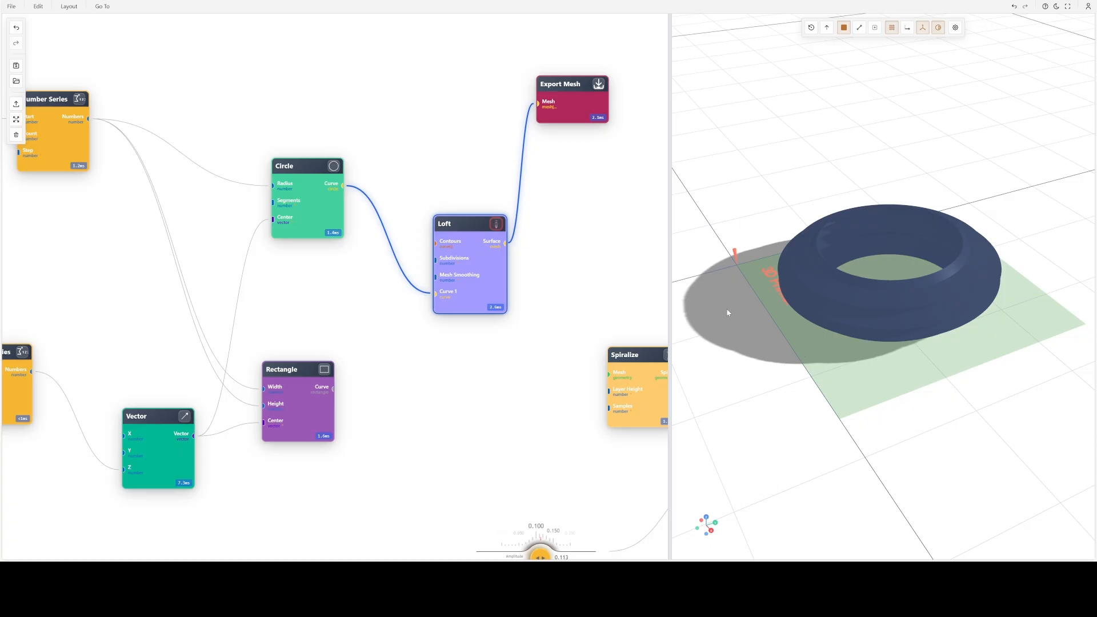
left_click_drag(579, 111, 656, 97)
left_click_drag(448, 236, 486, 211)
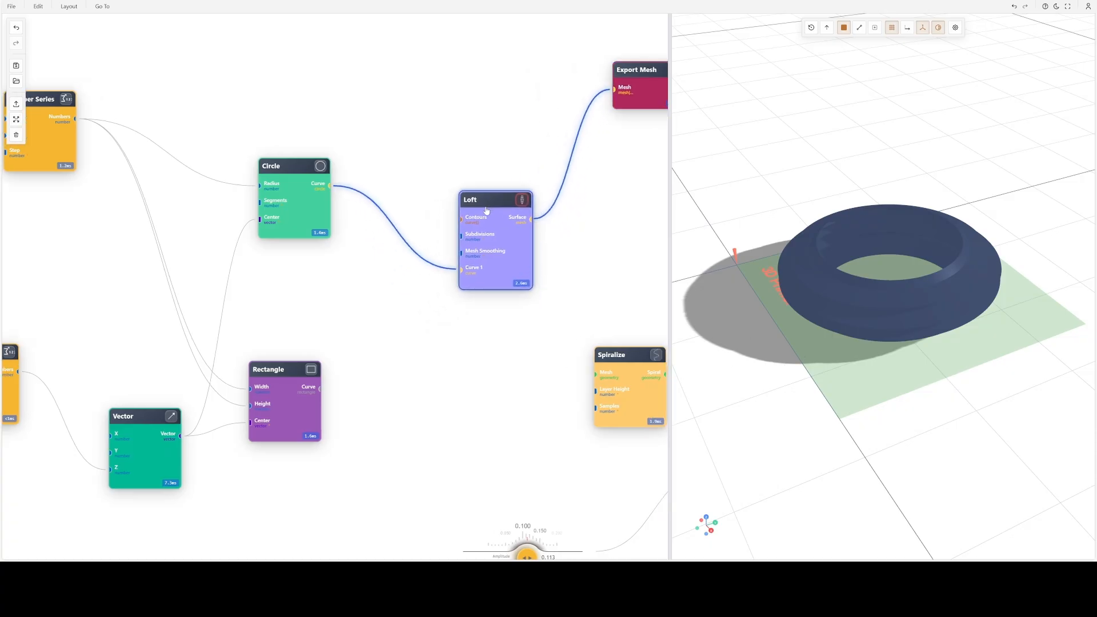
left_click_drag(396, 464, 454, 387)
left_click_drag(336, 333, 372, 305)
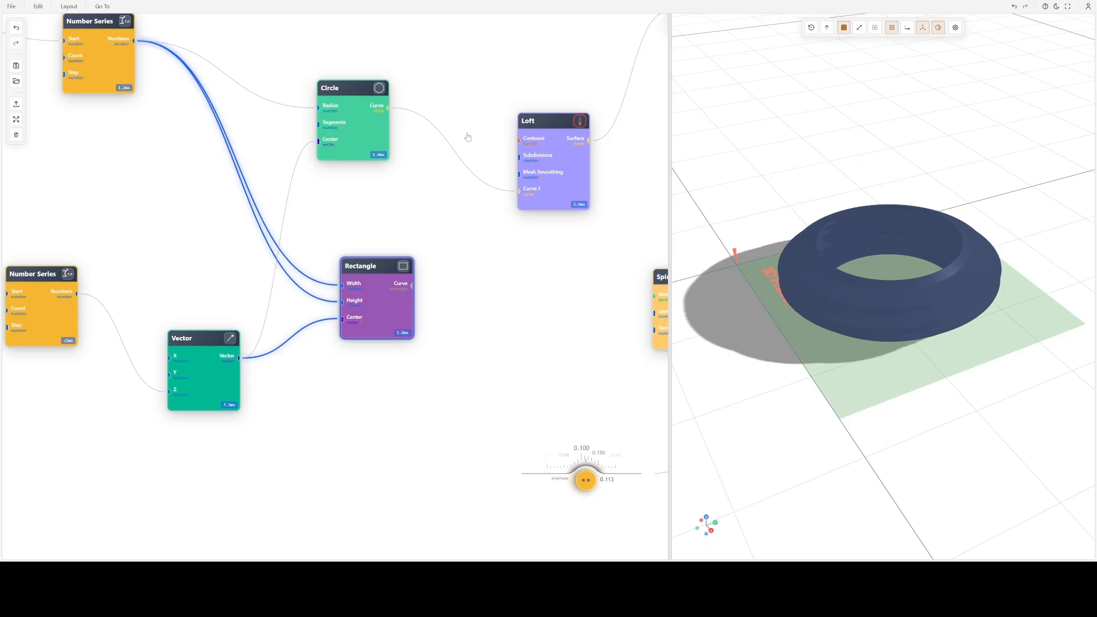
- Feed the Loft node's Curve 1 input from the Rectangle curve instead of the Circle curve, and view the resulting shape
right_click_drag(479, 114, 420, 179)
left_click_drag(411, 285, 482, 150)
left_click_drag(855, 253, 904, 258)
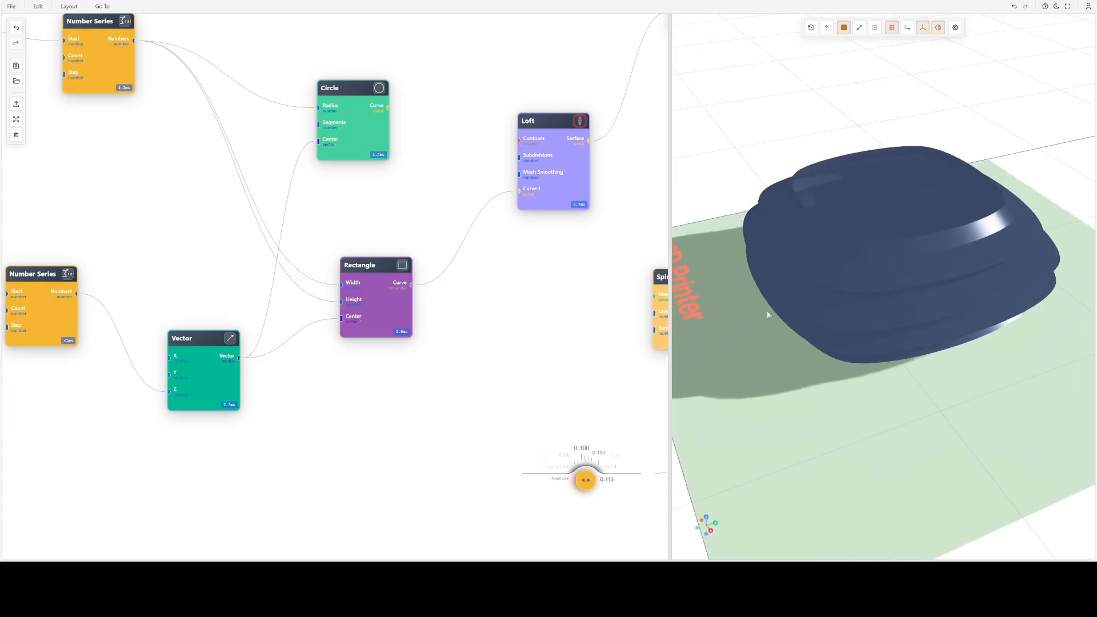
- Move the Circle and Rectangle nodes farther apart and switch the Loft node's Curve 1 input back to the Circle curve
scroll(615, 368, "down", 2)
left_click_drag(535, 383, 477, 416)
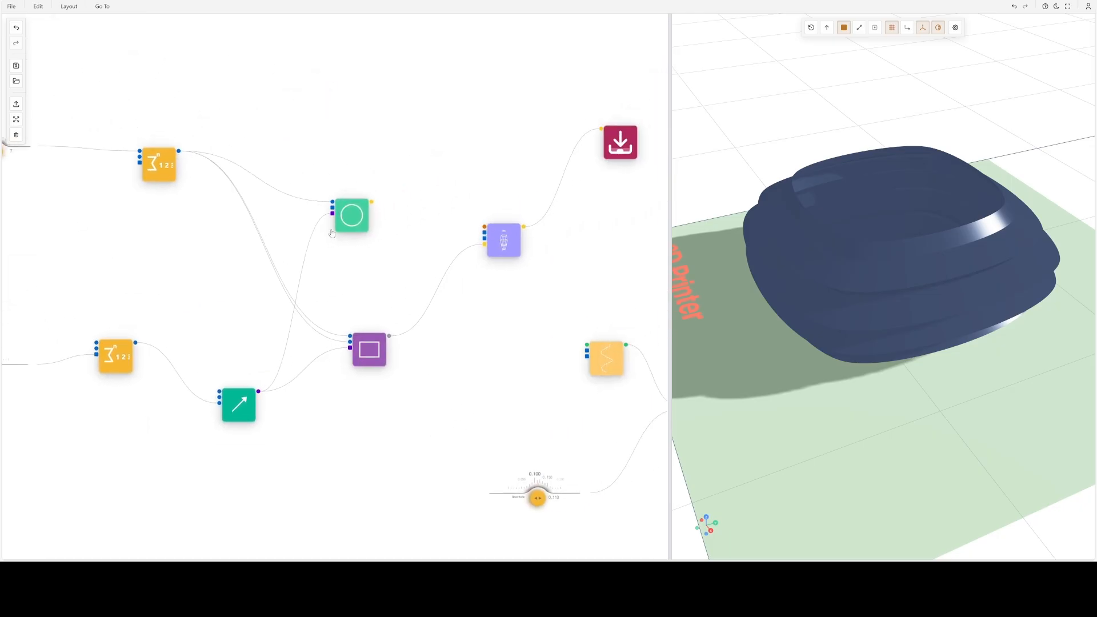
left_click_drag(332, 233, 356, 225)
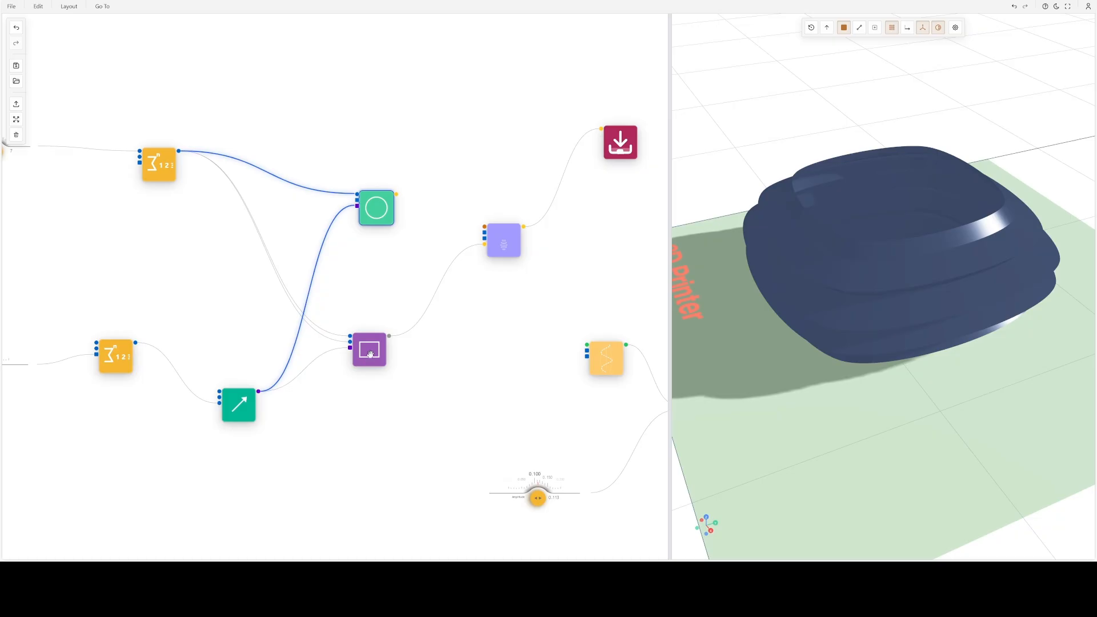
left_click_drag(369, 354, 363, 365)
left_click(426, 285)
left_click_drag(484, 244, 396, 194)
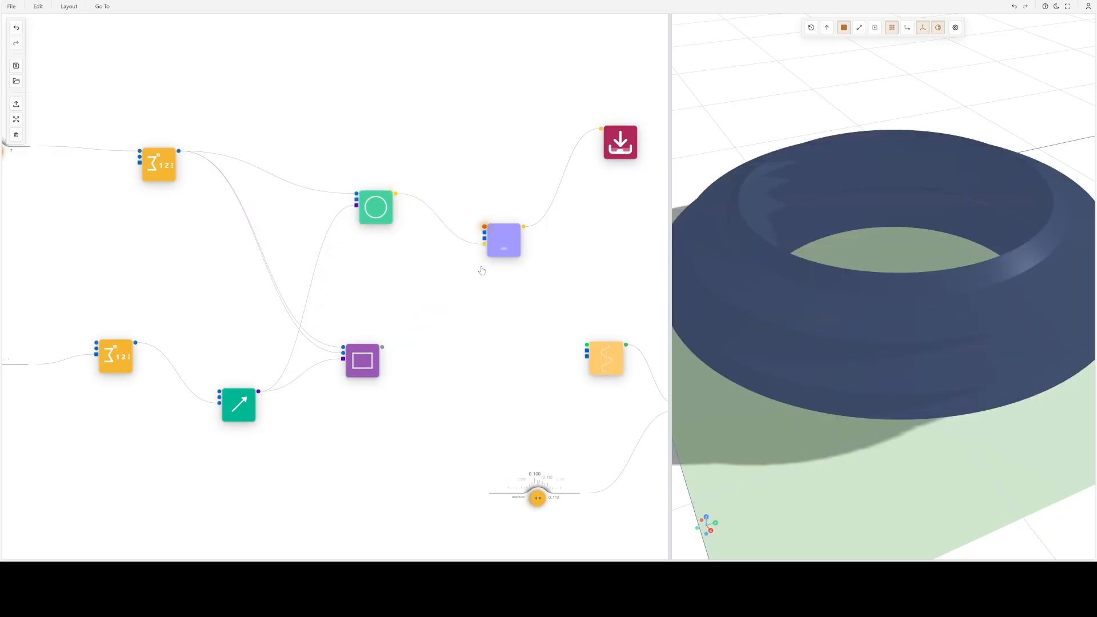
scroll(851, 239, "down", 5)
mouse_move(851, 239)
left_mouse_down()
mouse_move(885, 276)
mouse_move(877, 195)
mouse_move(864, 235)
left_mouse_up()
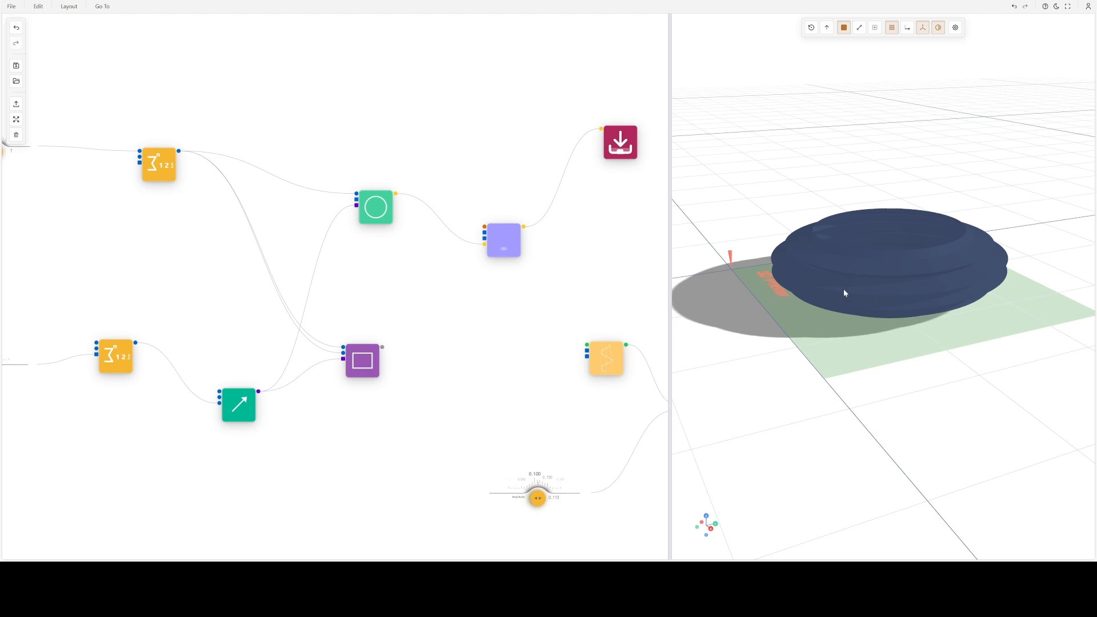
- Set the Circle node's segments to 6, apply it, and view the lofted shape from above
scroll(571, 294, "down", 3)
left_click_drag(590, 303, 314, 220)
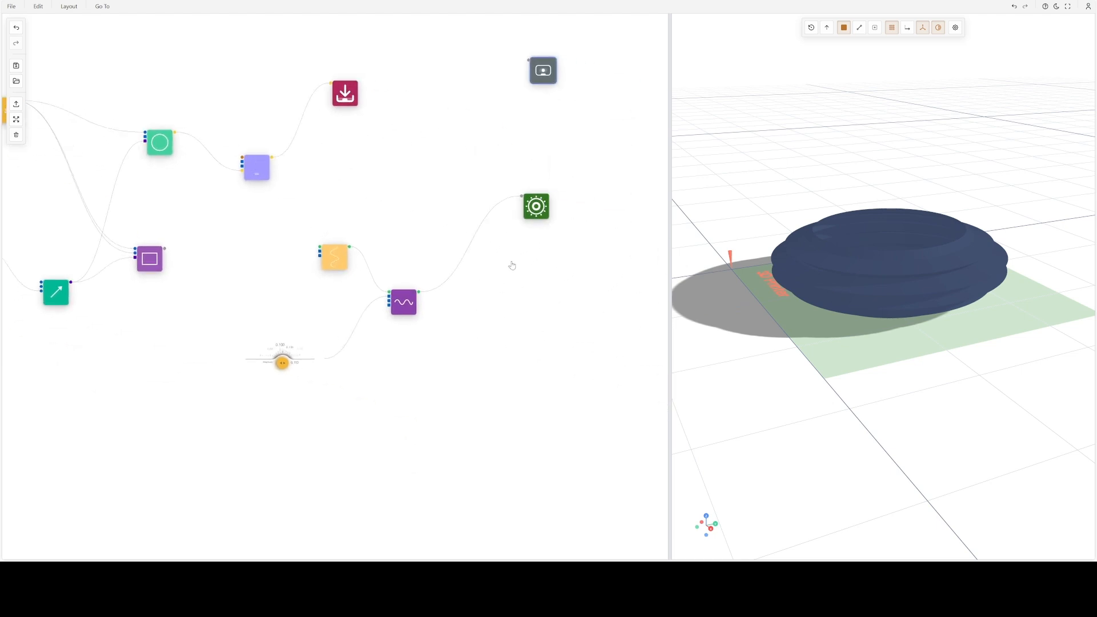
left_click_drag(195, 271, 399, 343)
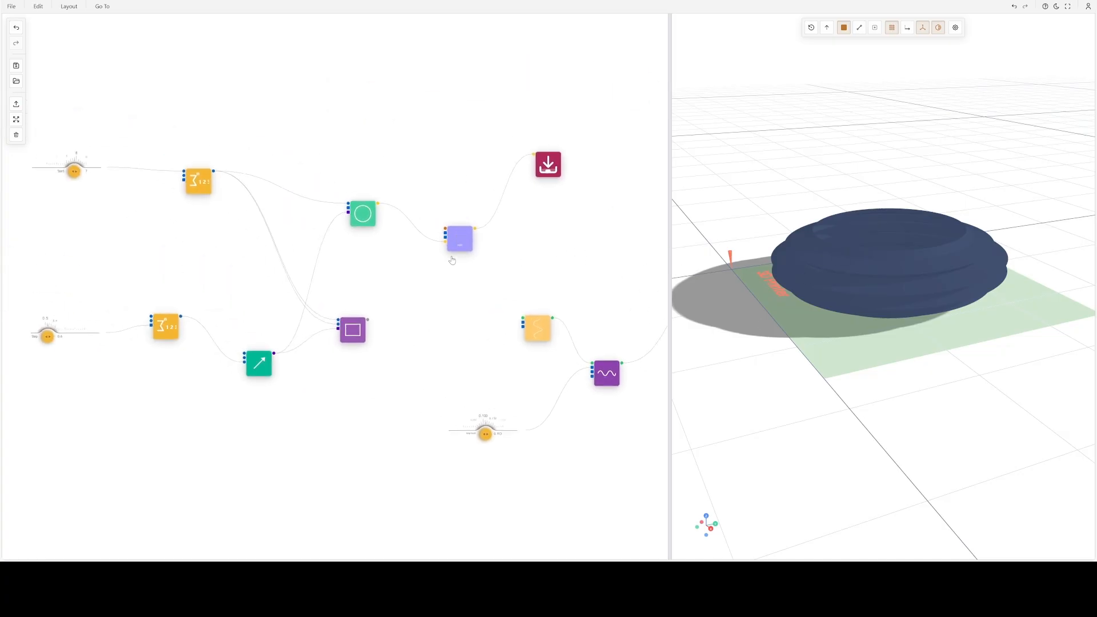
scroll(447, 245, "up", 5)
left_click_drag(336, 292, 377, 299)
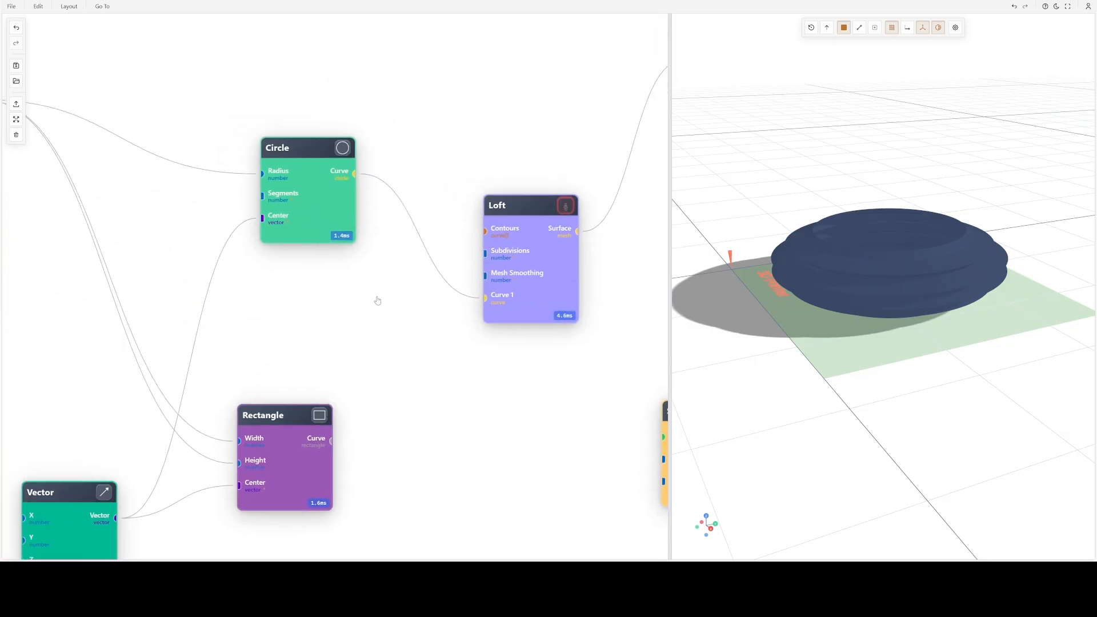
double_click(313, 182)
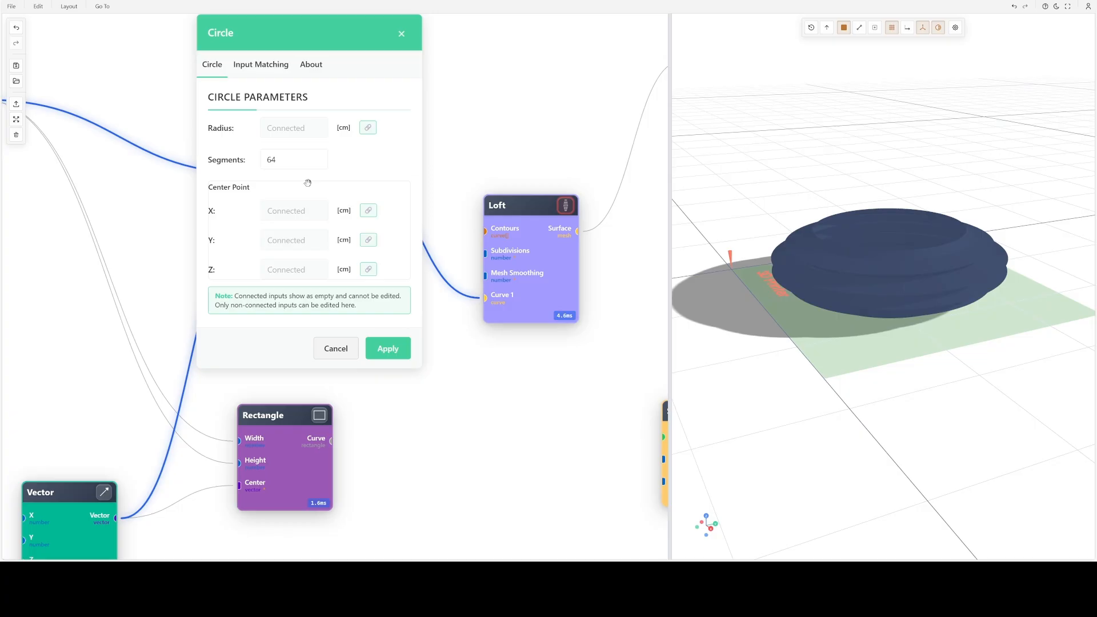
double_click(299, 167)
type("6")
left_click(388, 349)
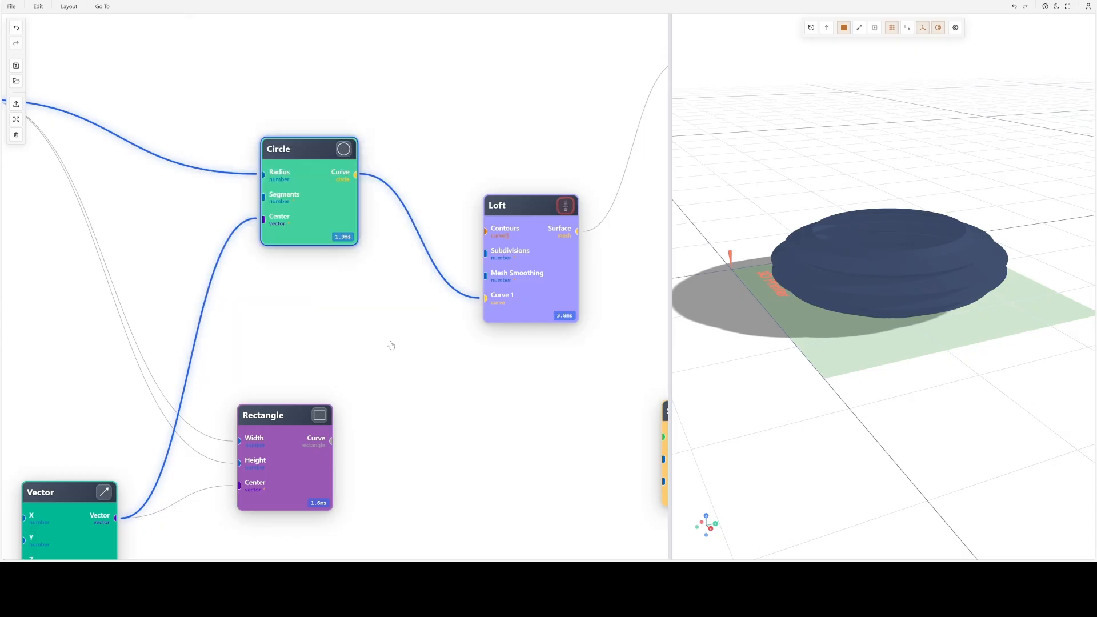
left_click_drag(839, 277, 914, 319)
- Set the Circle node's segments to 3 and inspect the lofted shape from a low angle
double_click(317, 191)
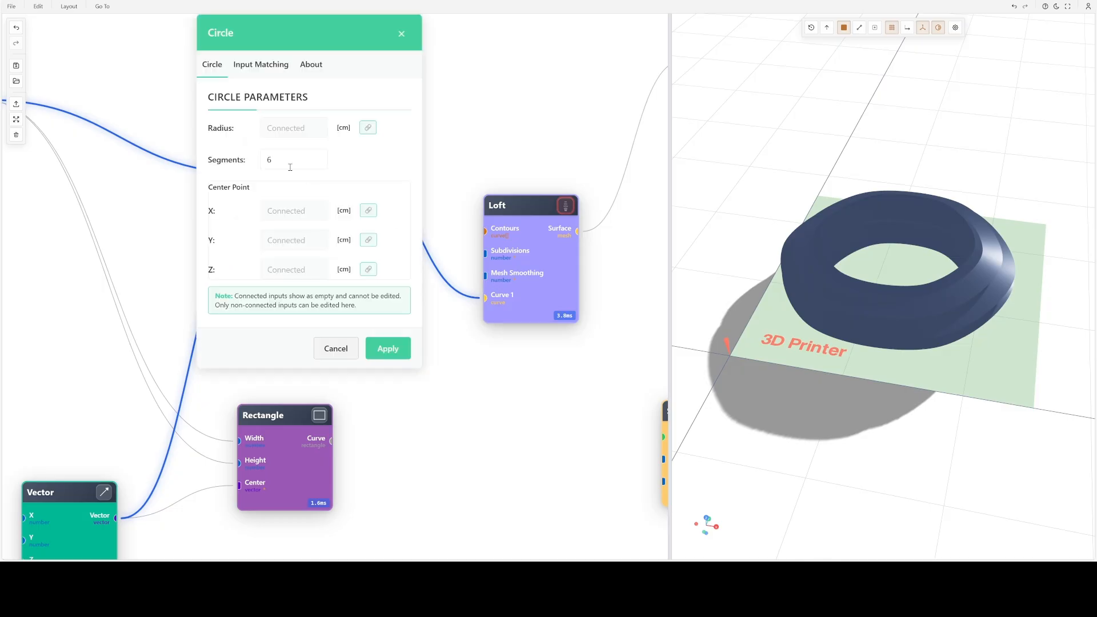
double_click(290, 166)
type("3")
key("Return")
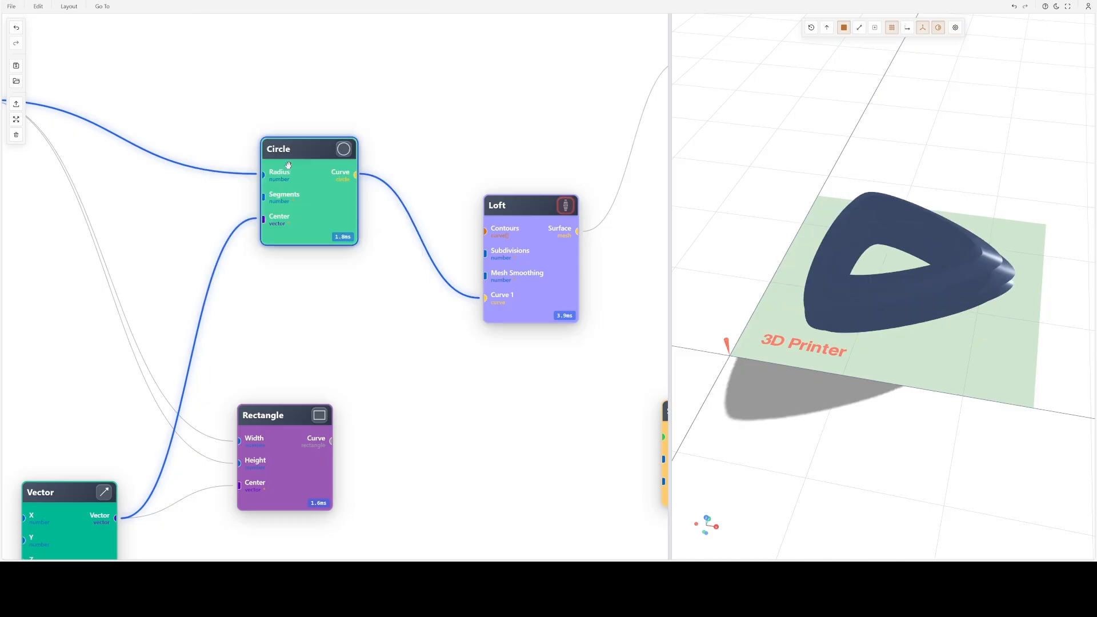
mouse_move(965, 283)
left_mouse_down()
mouse_move(967, 346)
mouse_move(977, 279)
mouse_move(962, 228)
mouse_move(1036, 221)
mouse_move(1046, 242)
mouse_move(1027, 300)
mouse_move(964, 240)
mouse_move(798, 257)
mouse_move(779, 309)
mouse_move(803, 372)
mouse_move(828, 341)
mouse_move(852, 239)
mouse_move(971, 239)
mouse_move(968, 296)
mouse_move(967, 277)
left_mouse_up()
scroll(977, 279, "up", 3)
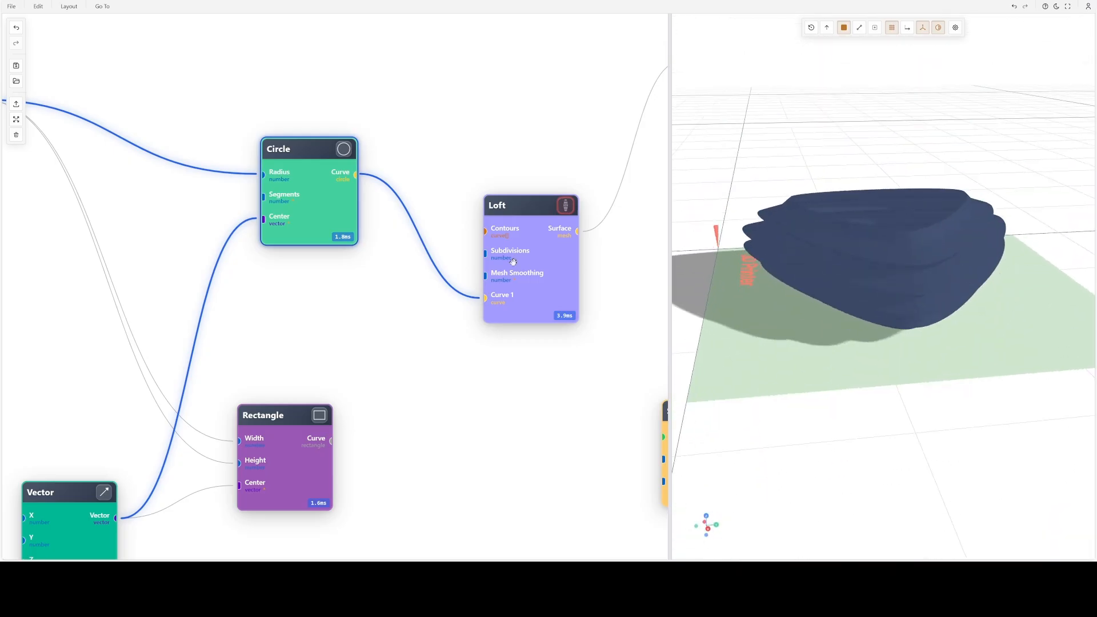
- Enable Cap Start and Cap End in the Loft node's capping settings, apply them, and inspect the capped shape
double_click(525, 237)
left_click(485, 274)
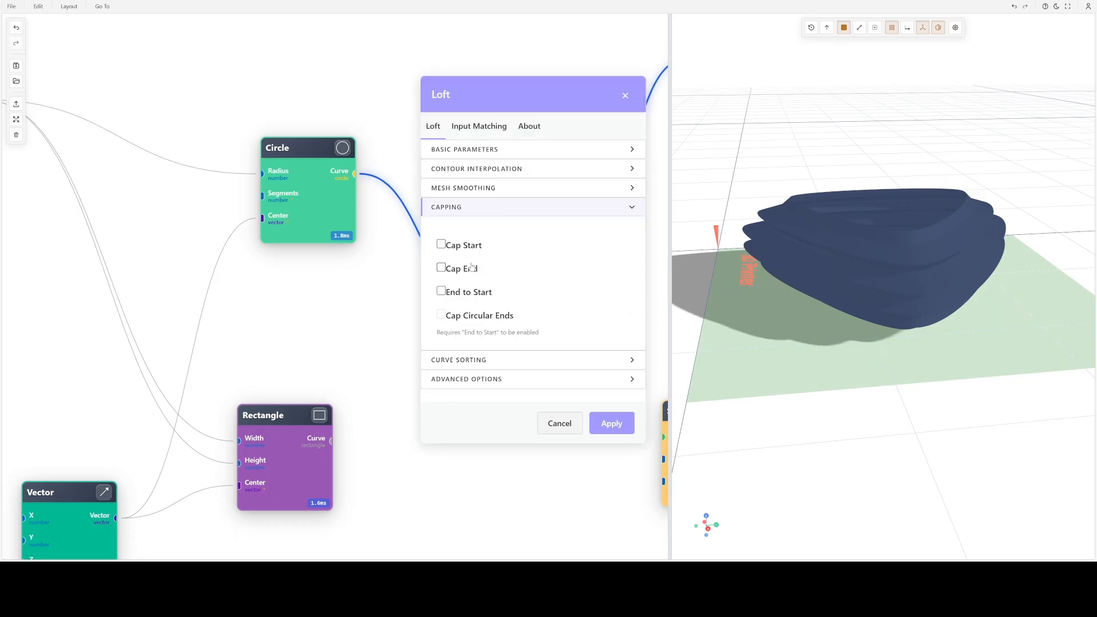
left_click(461, 245)
left_click(442, 267)
left_click(610, 423)
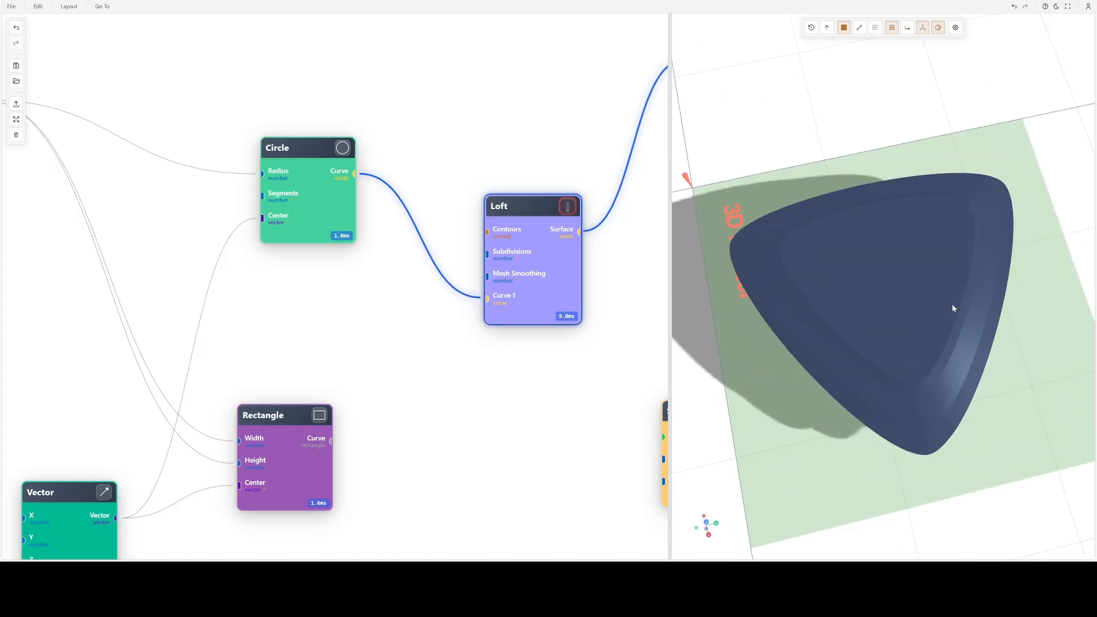
left_click_drag(952, 307, 860, 284)
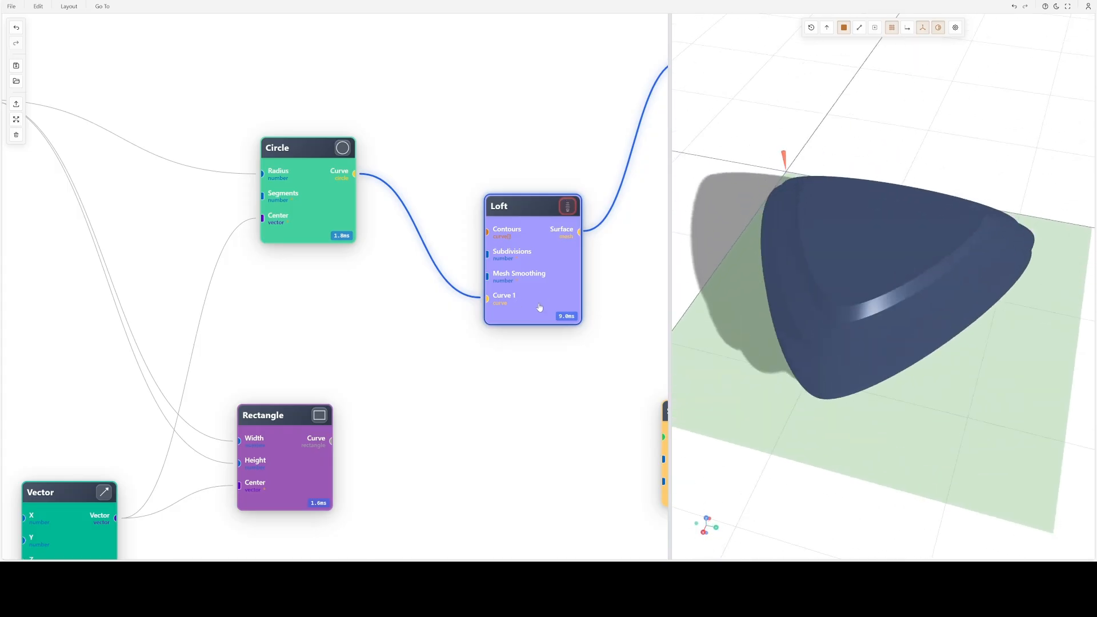
- Rearrange the Export Mesh node so it sits lower and farther from the Loft node
scroll(547, 310, "down", 2)
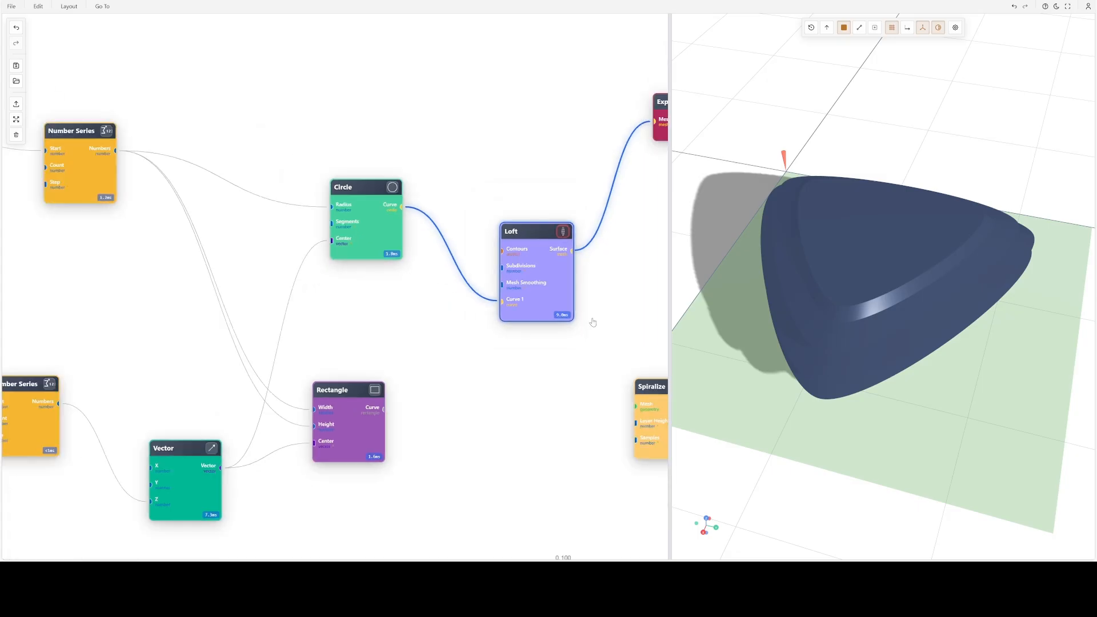
left_click_drag(593, 322, 483, 282)
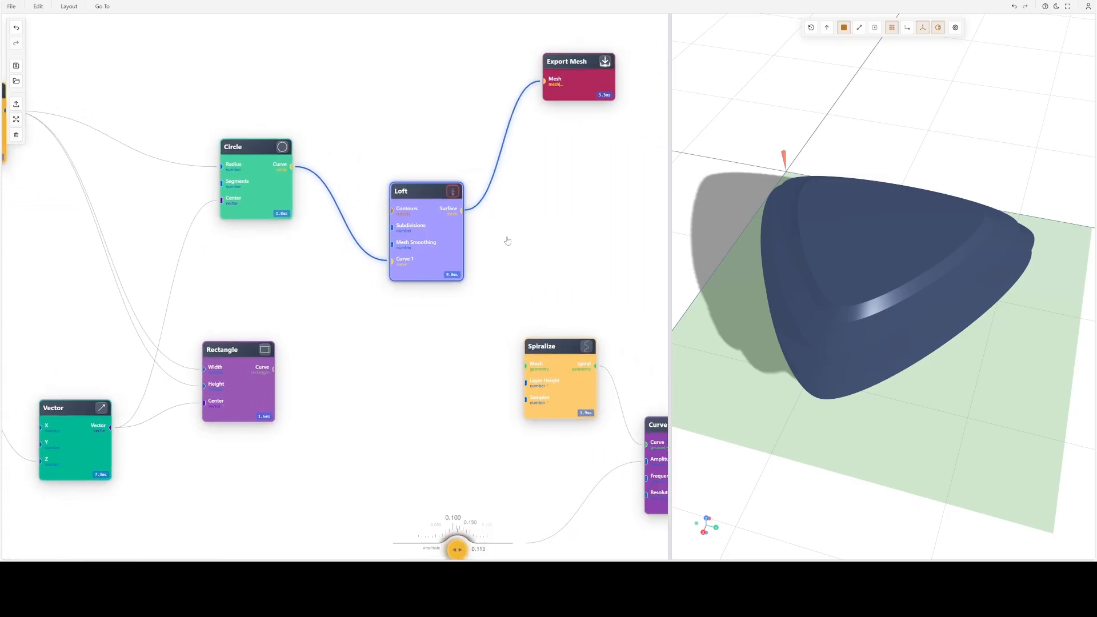
left_click_drag(593, 96, 599, 142)
left_click_drag(578, 243, 400, 249)
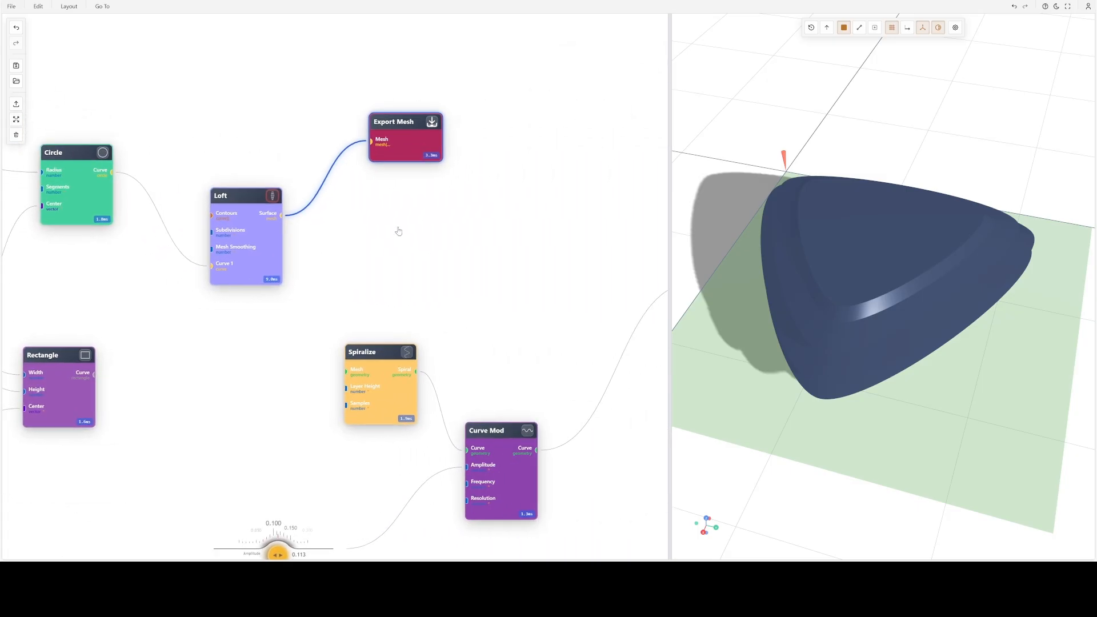
left_click_drag(412, 144, 462, 121)
- Review the Export Mesh node's format, filename, STL and download folder settings, and close them without applying changes
double_click(466, 114)
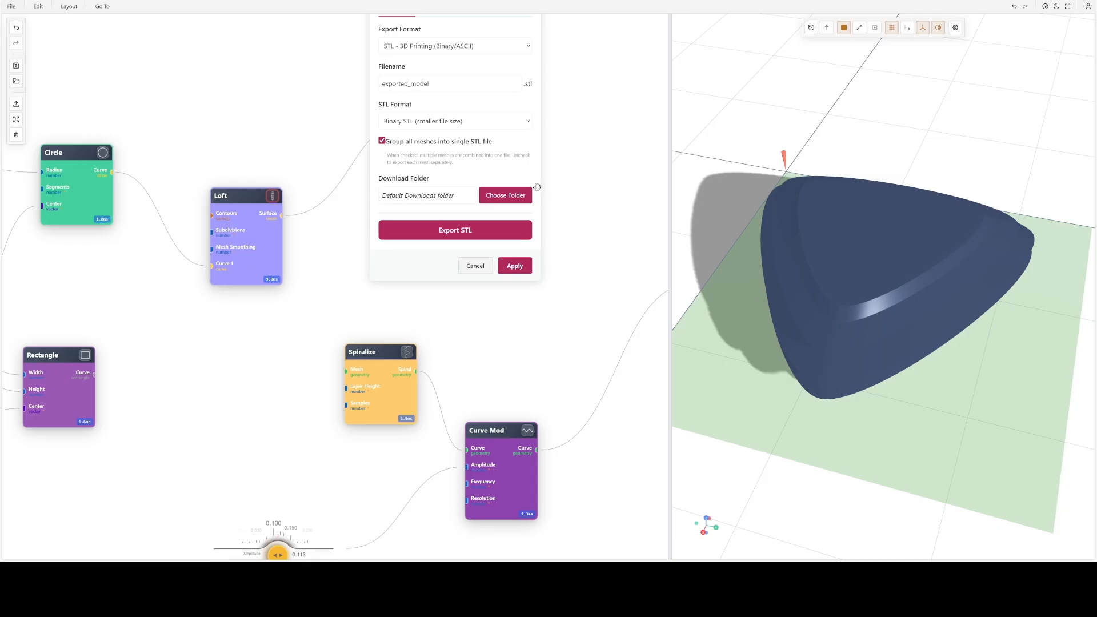
scroll(537, 187, "down", 2)
left_click_drag(577, 156, 546, 286)
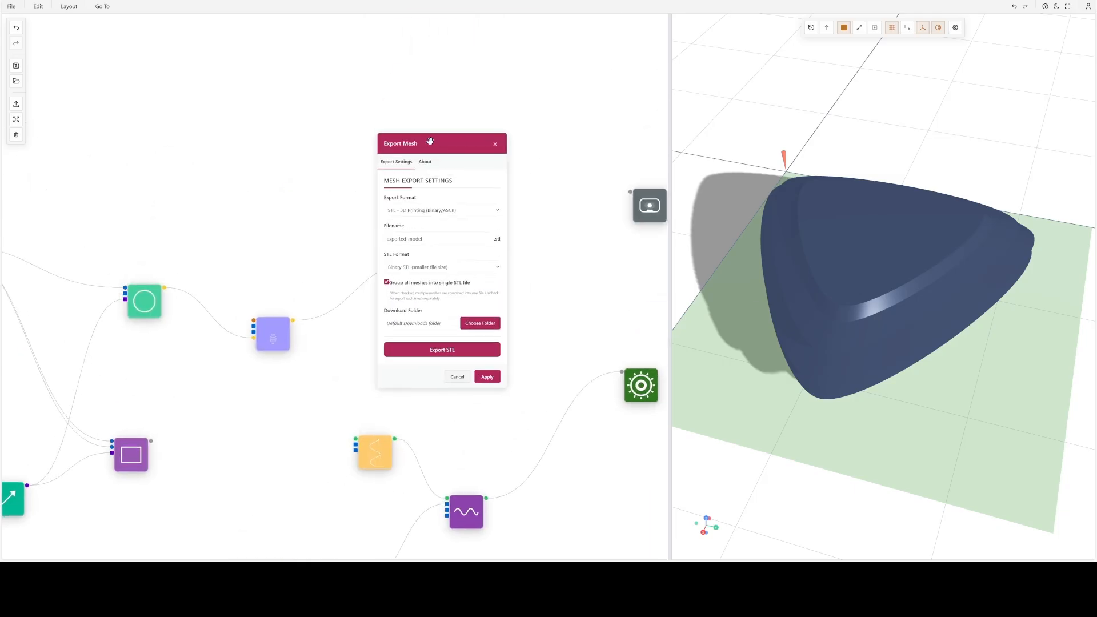
left_click(456, 377)
scroll(458, 343, "up", 2)
left_click_drag(472, 343, 602, 228)
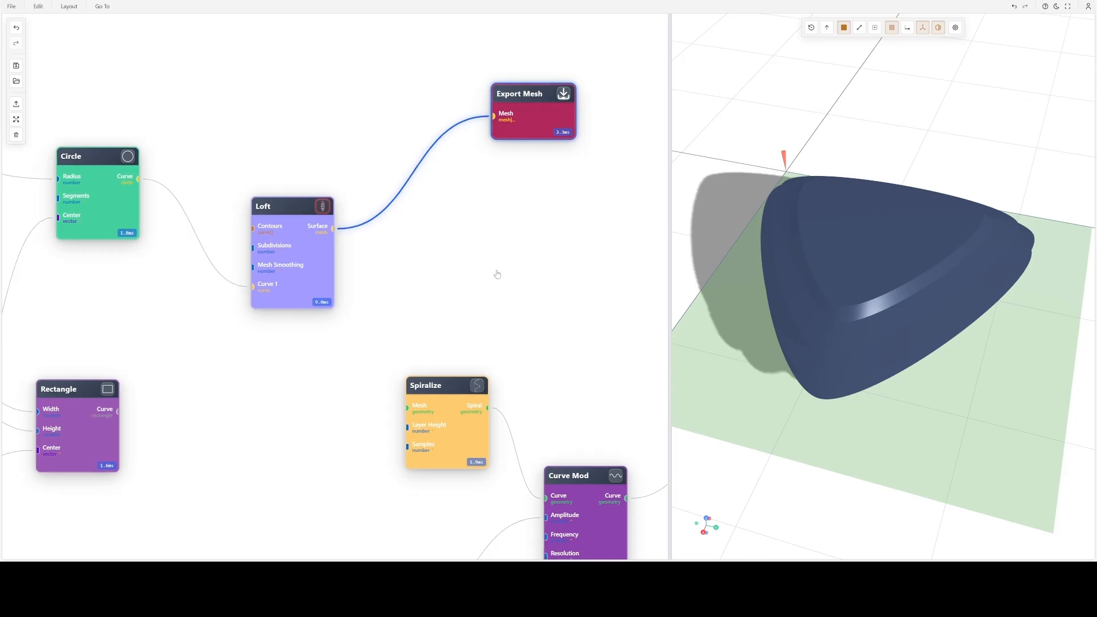
- Preview the Spiralize node, connect the Loft node's Surface output to its Mesh input, and inspect the spiral from several angles
scroll(497, 274, "down", 2)
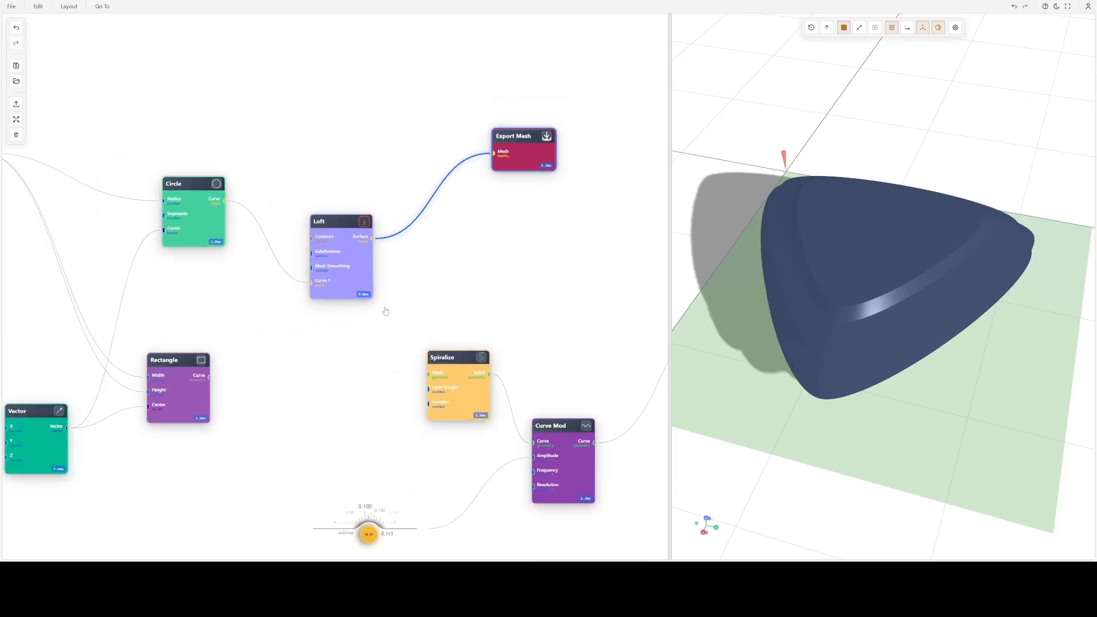
left_click_drag(345, 325, 448, 330)
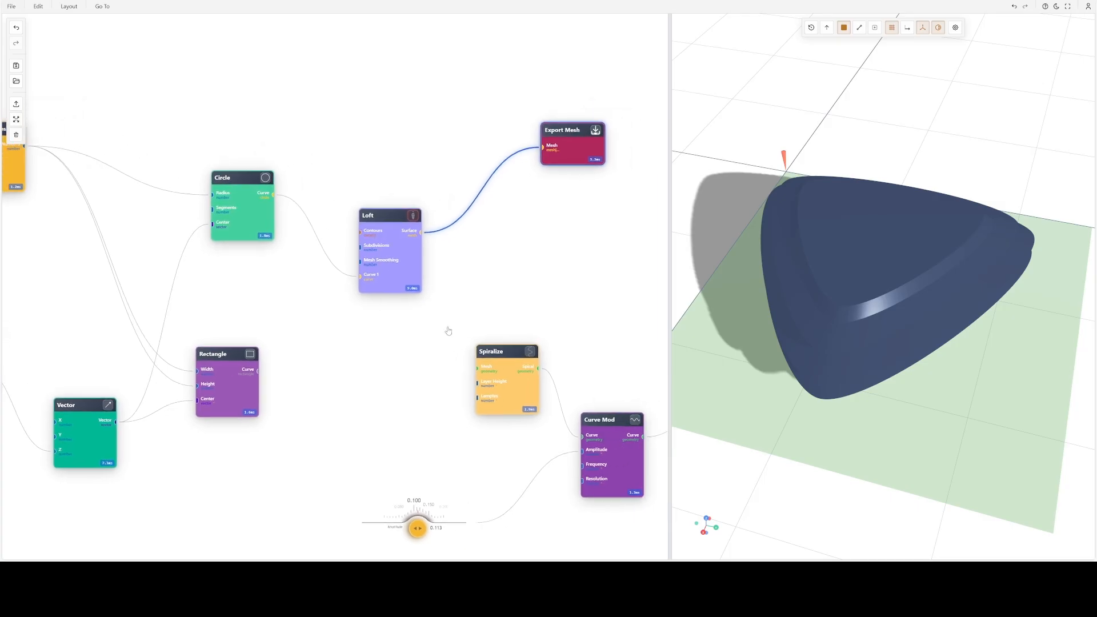
left_click_drag(511, 318, 370, 203)
scroll(391, 260, "up", 3)
left_click(386, 229)
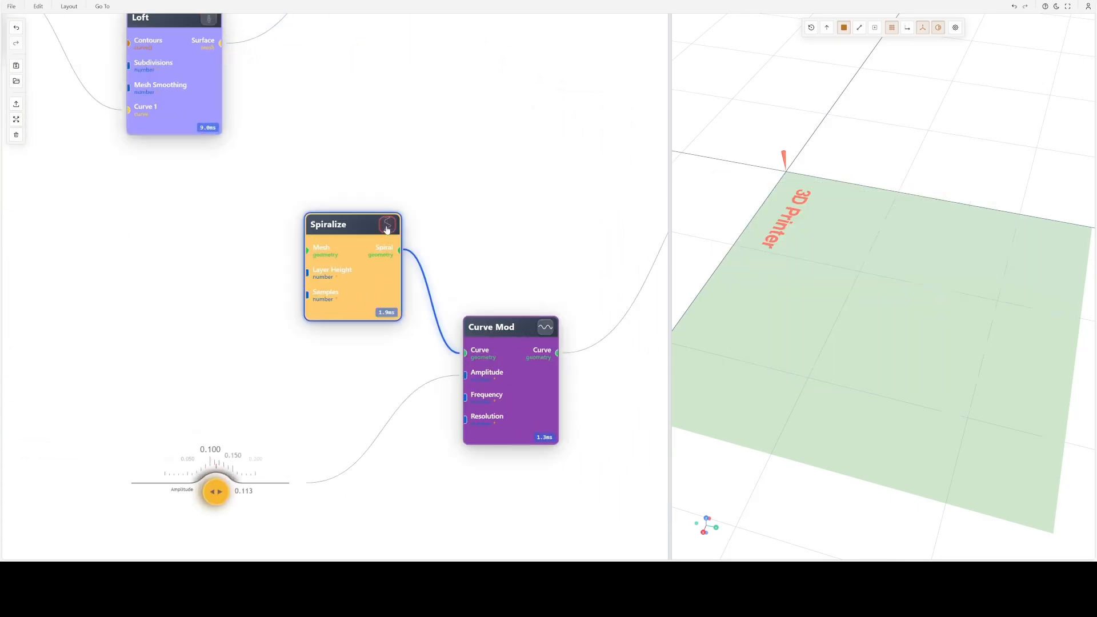
left_click_drag(386, 106, 404, 204)
left_click_drag(239, 142, 325, 347)
scroll(889, 311, "up", 2)
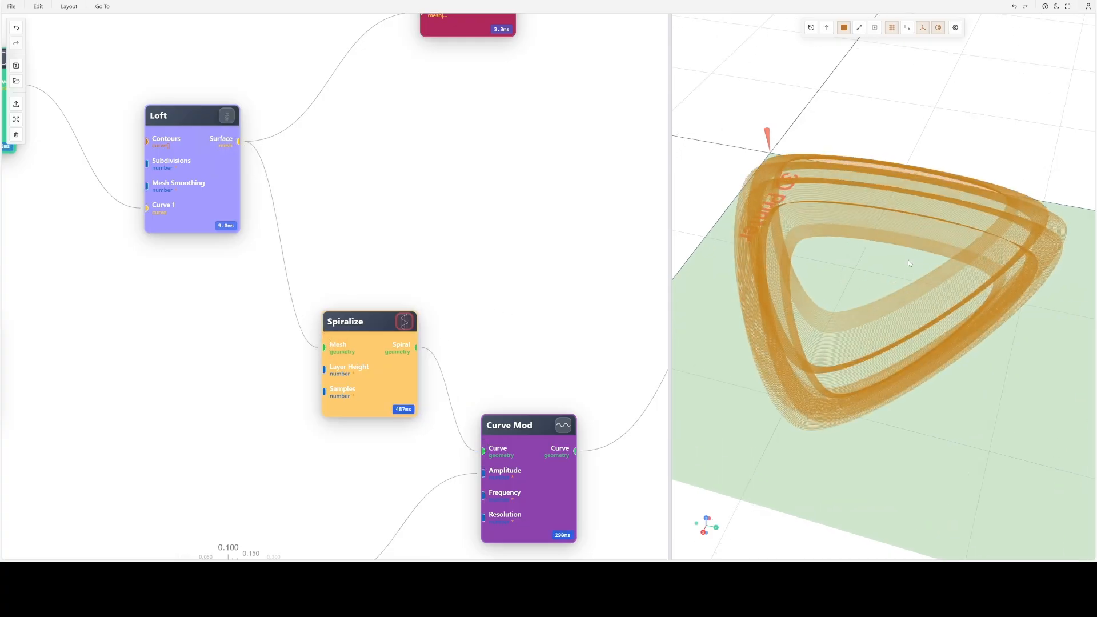
left_click_drag(891, 311, 976, 256)
- Move the Spiralize node farther from the Loft node, switch the preview back to Loft, and view the shape from the side
scroll(465, 179, "down", 1)
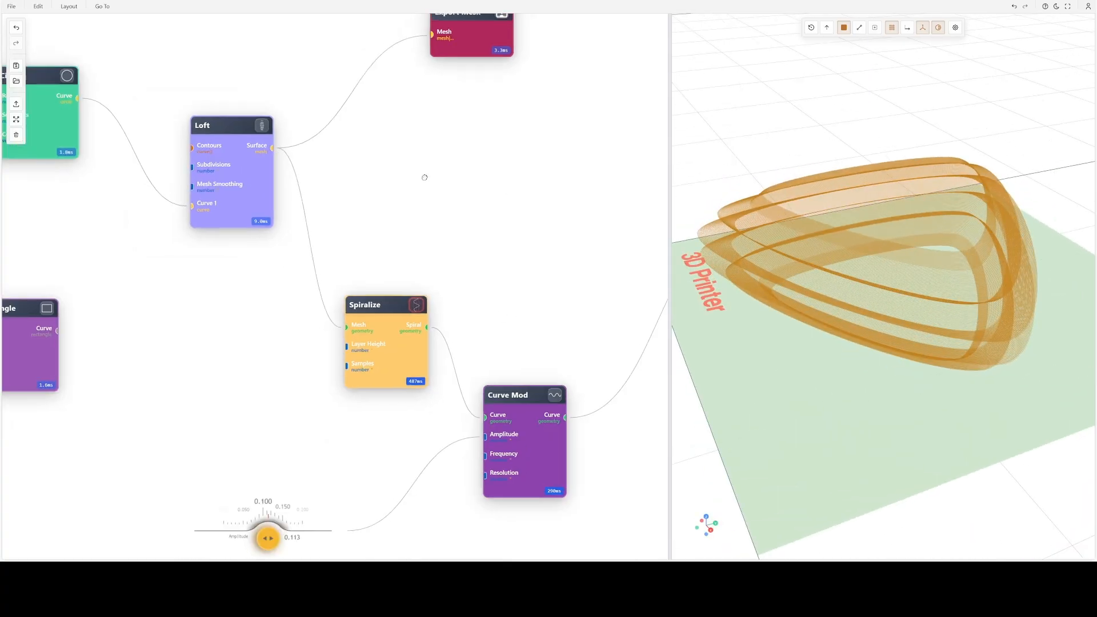
left_click_drag(423, 177, 525, 226)
left_click_drag(503, 362, 524, 337)
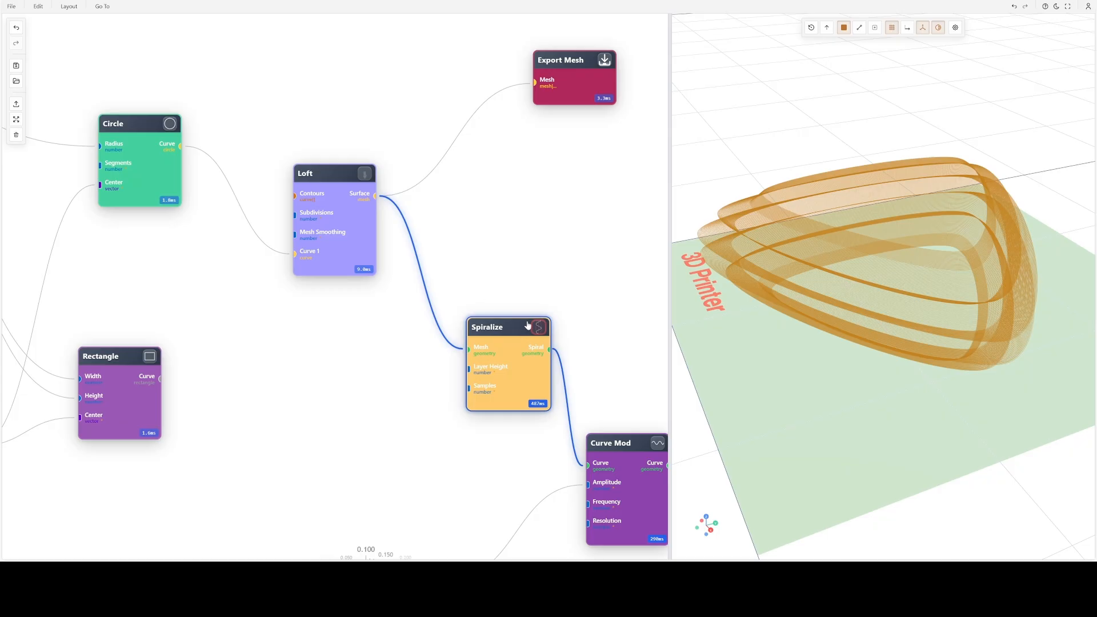
left_click(364, 174)
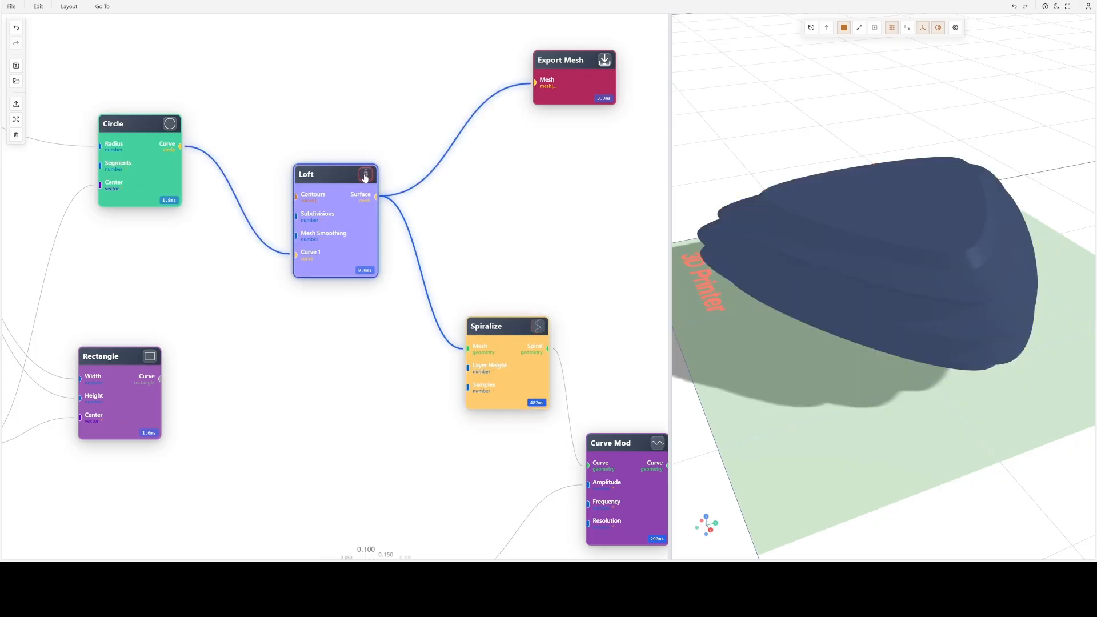
left_click_drag(846, 255, 678, 245)
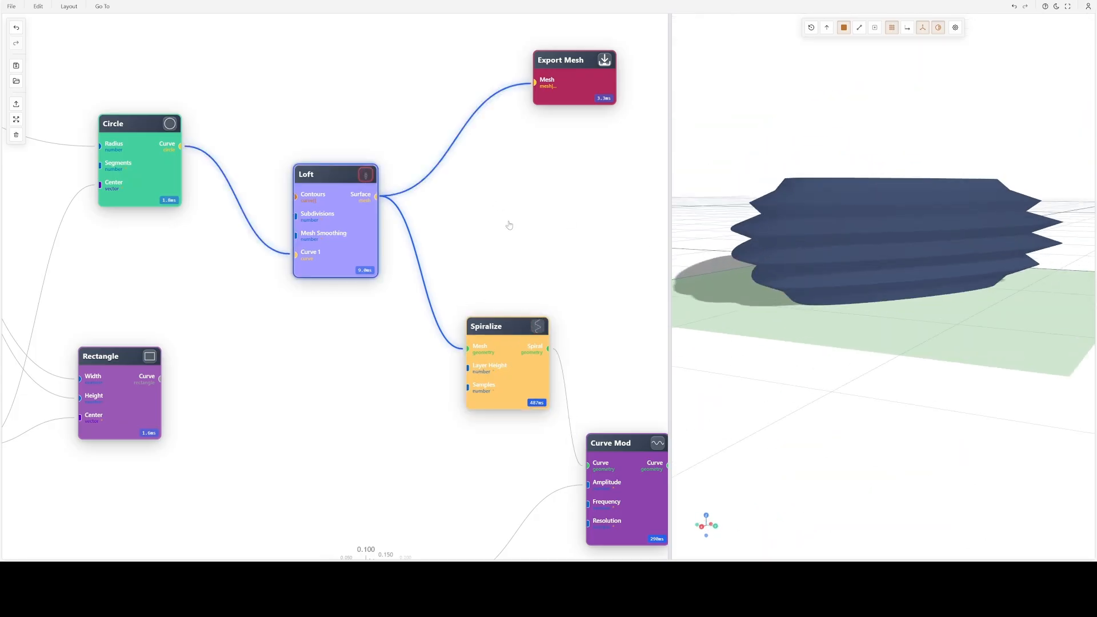
- Disconnect the Circle node's curve from the Loft node's Curve 1 input and move the two nodes farther apart
left_click_drag(477, 261, 549, 255)
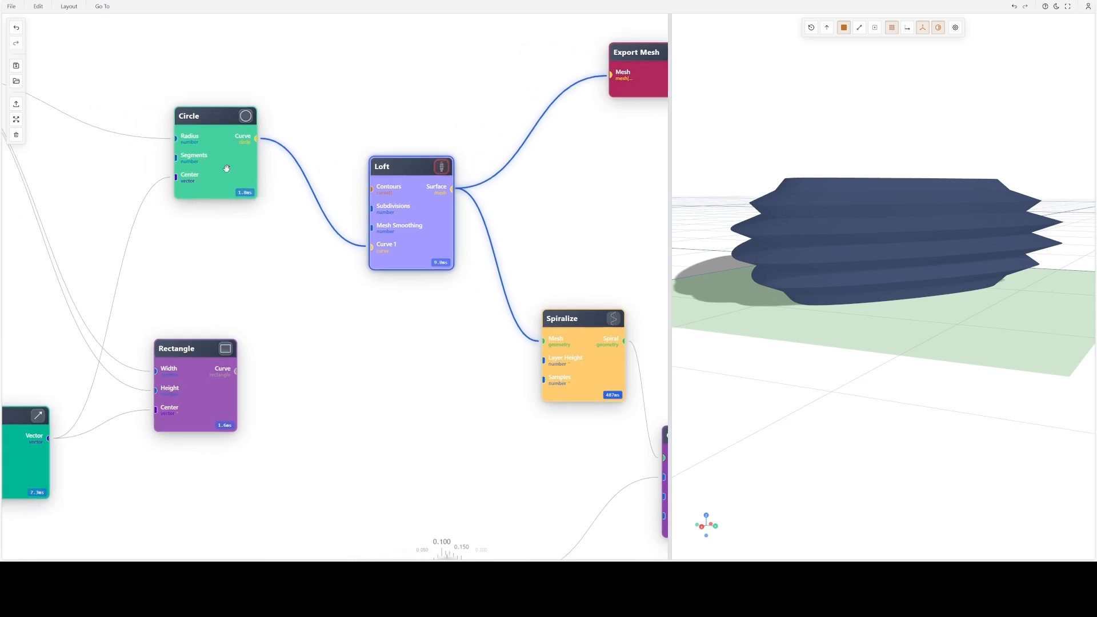
left_click_drag(227, 168, 188, 172)
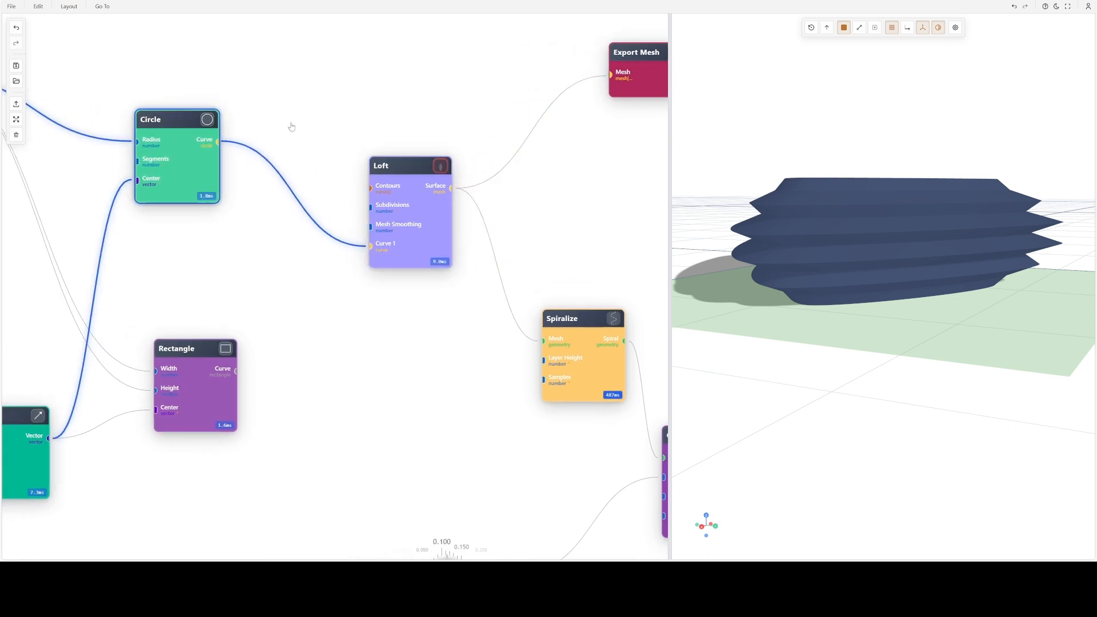
left_click(280, 184)
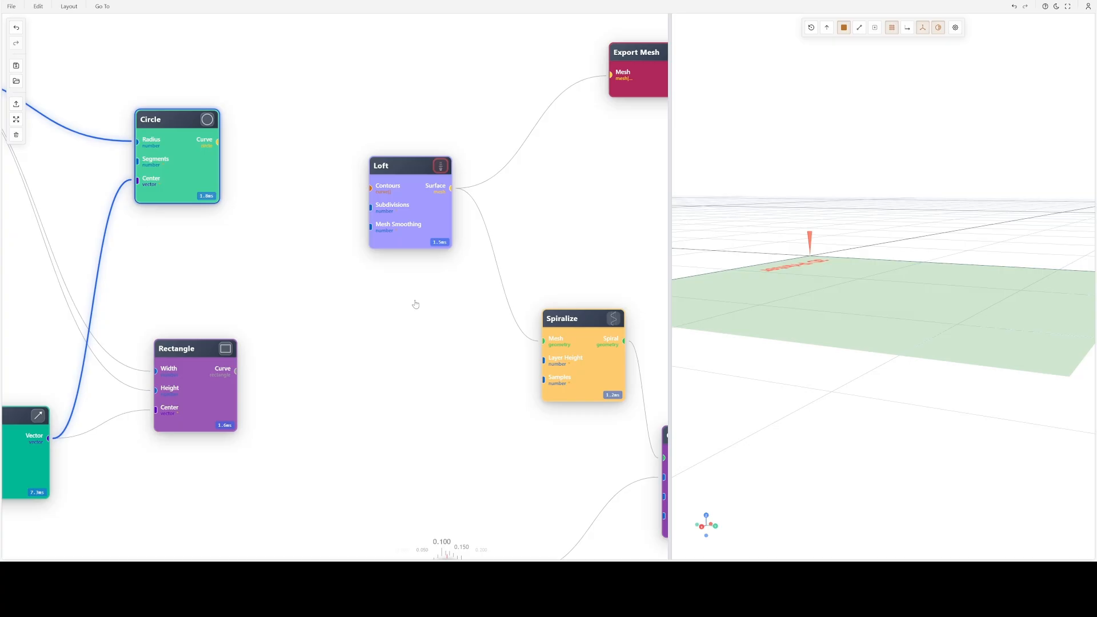
scroll(411, 285, "up", 3)
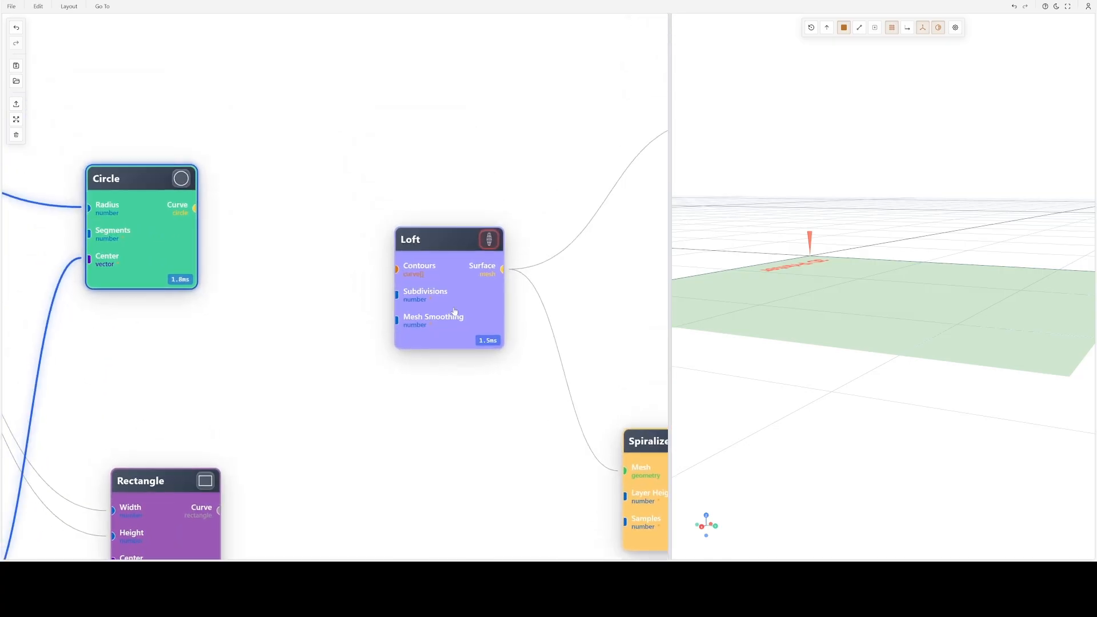
left_click(443, 300)
left_click_drag(443, 301, 470, 270)
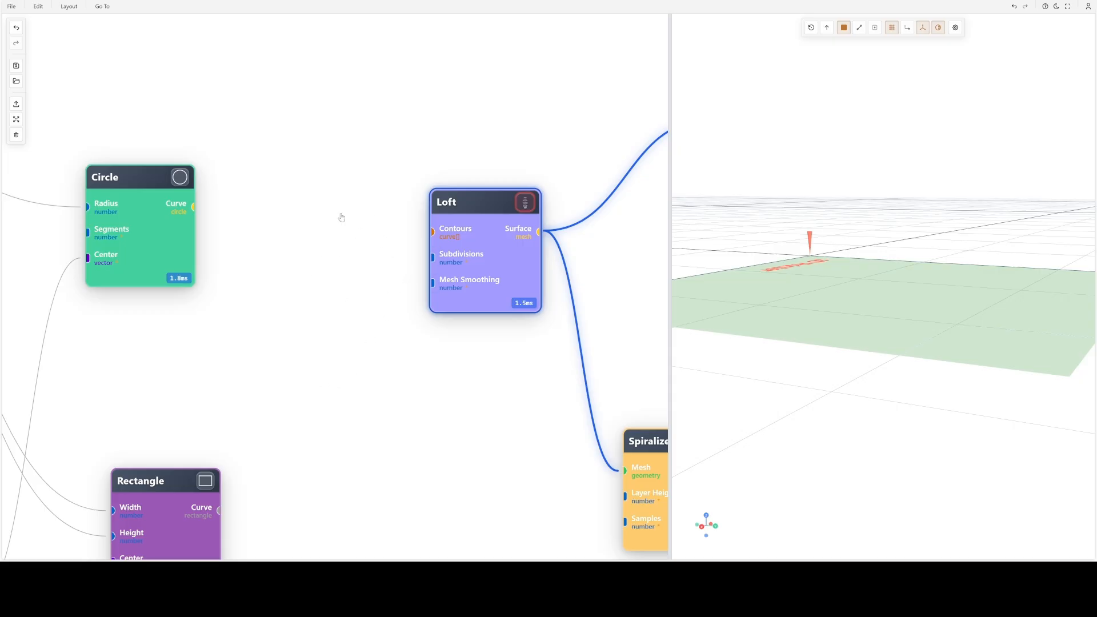
- Add a second Loft node above the existing one to show its default inputs, and delete it
double_click(315, 136)
type("lo")
key("Down")
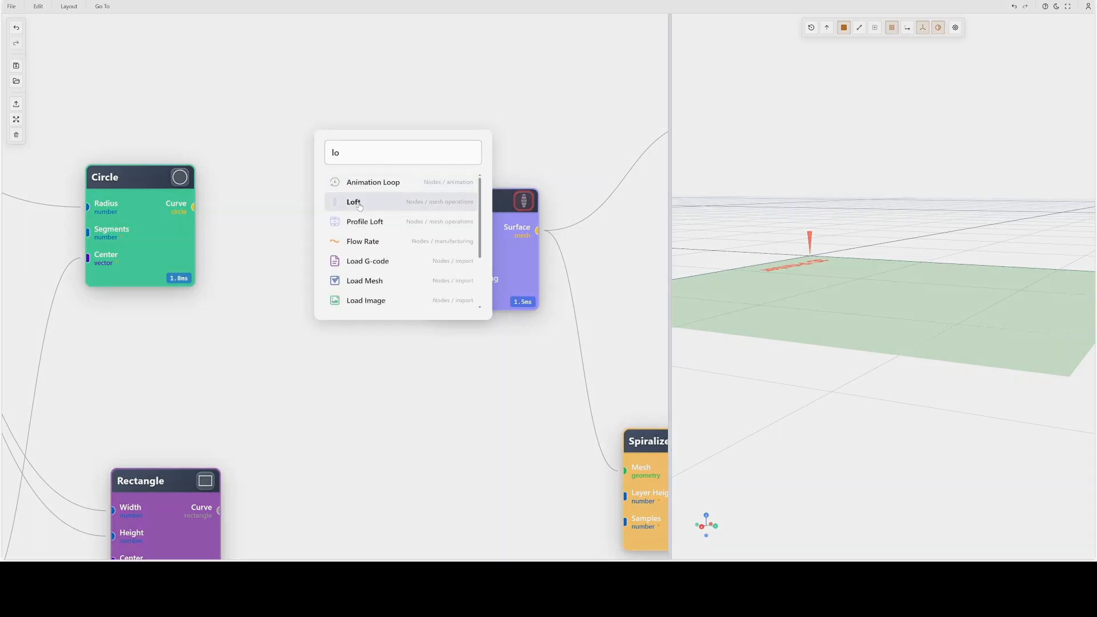
key("Return")
left_click_drag(332, 139, 292, 96)
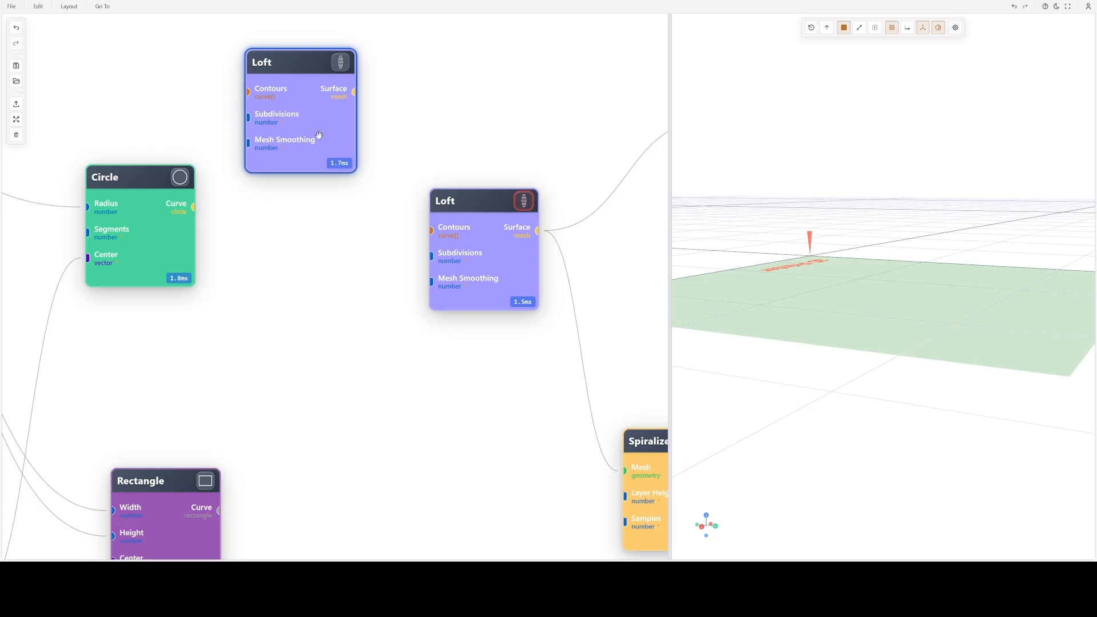
key("Delete")
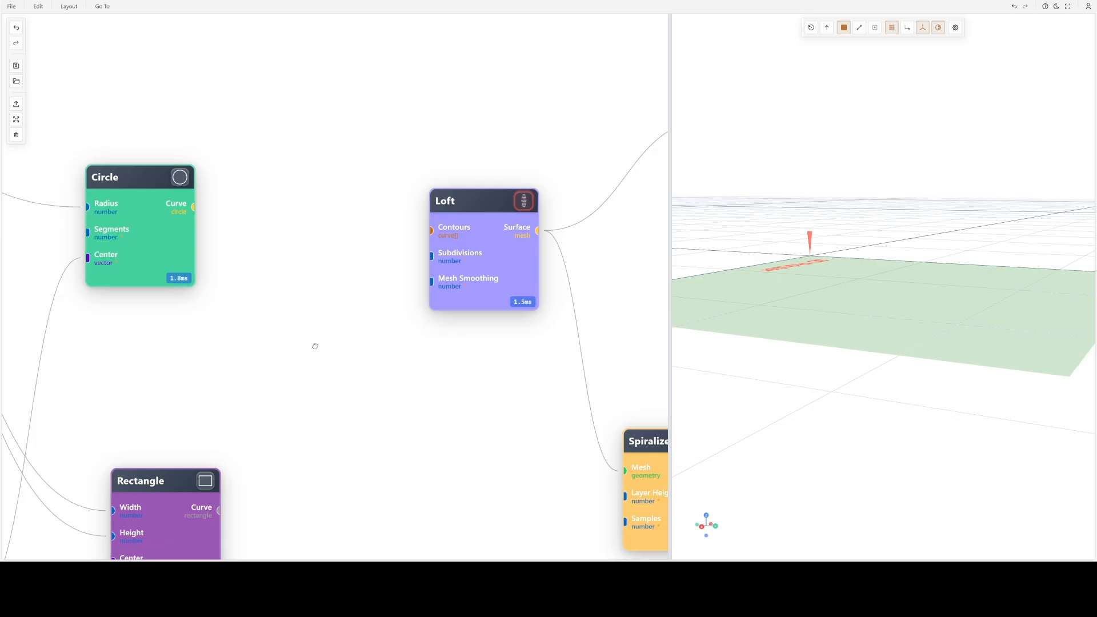
- Preview the Circle node and inspect its stacked profile curves from another angle
left_click_drag(316, 346, 375, 342)
left_click(242, 176)
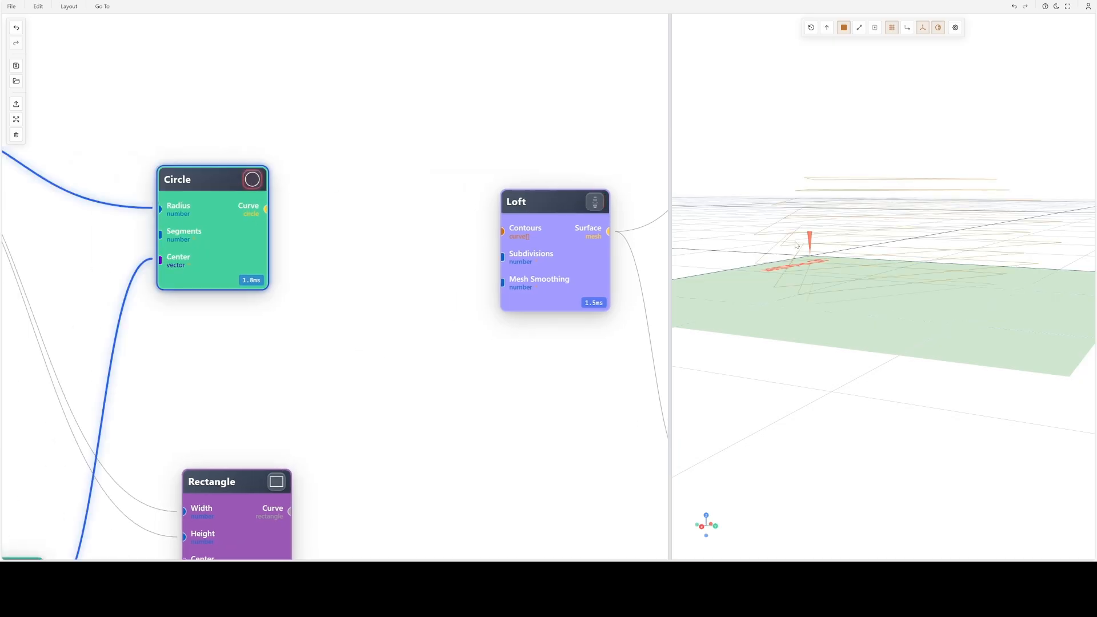
left_click_drag(880, 290, 741, 209)
left_click_drag(857, 313, 868, 328)
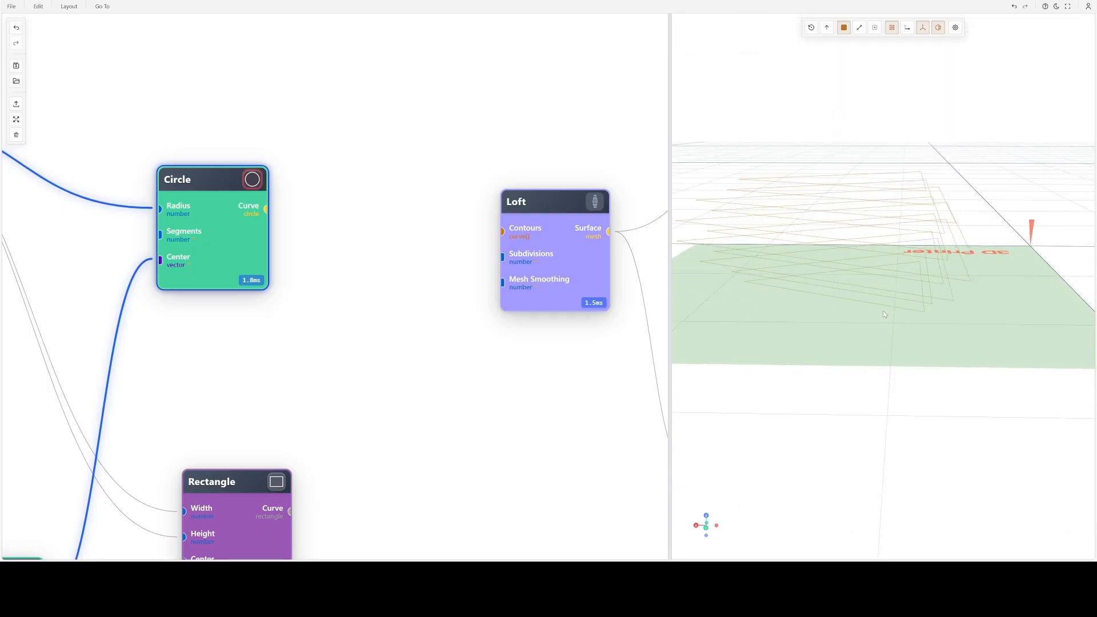
- Review the custom formula settings of the Number Series node feeding the Circle's Radius, and close them without applying changes
left_click_drag(366, 364, 580, 349)
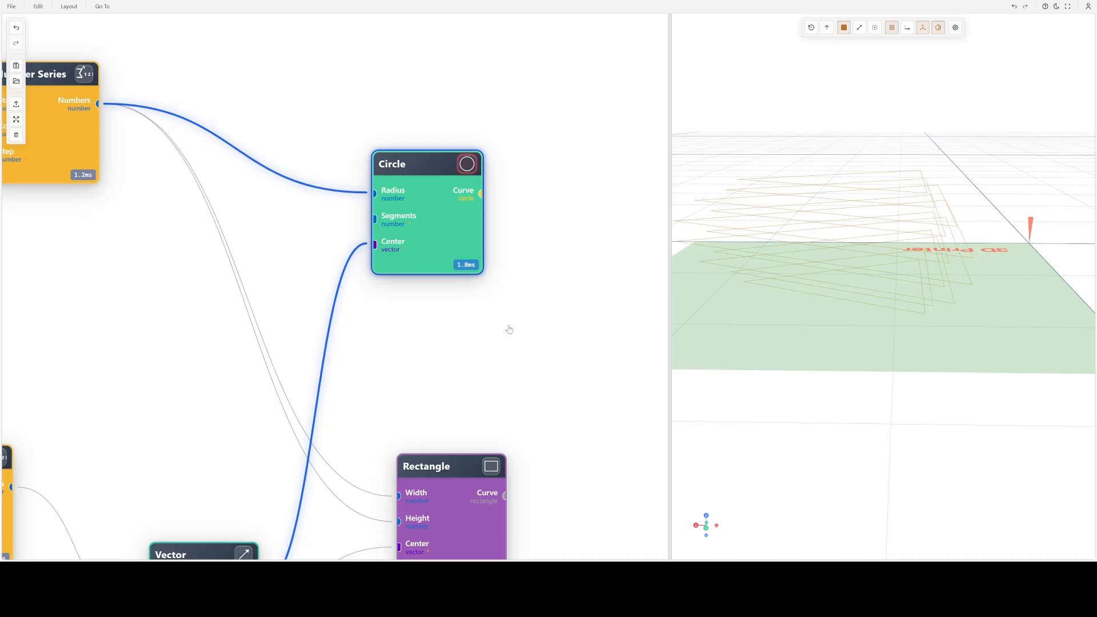
left_click_drag(509, 330, 631, 362)
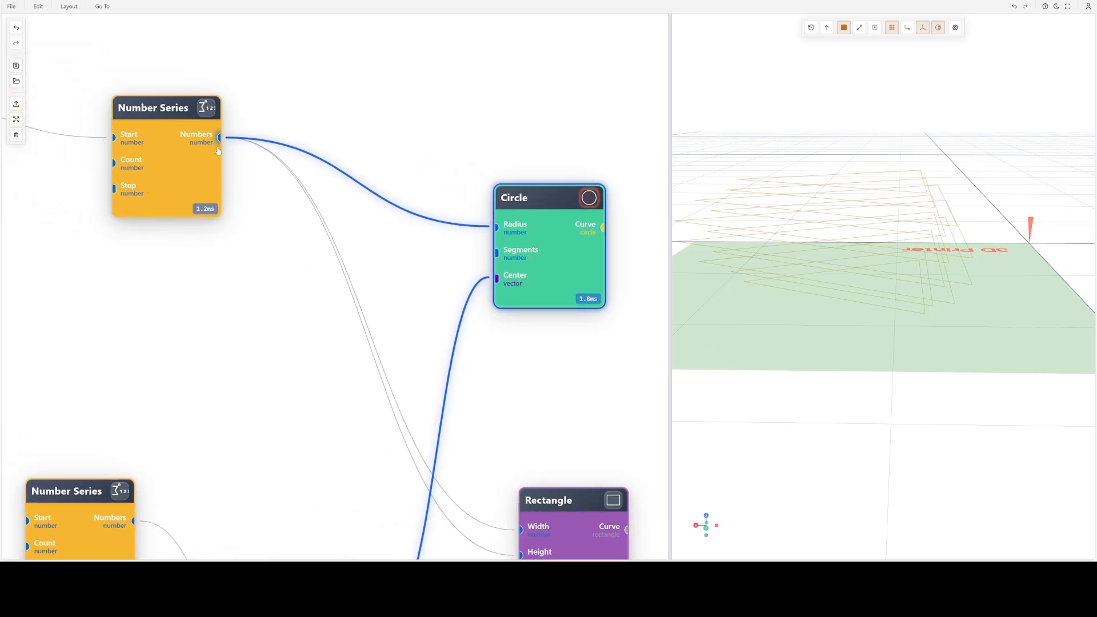
double_click(166, 159)
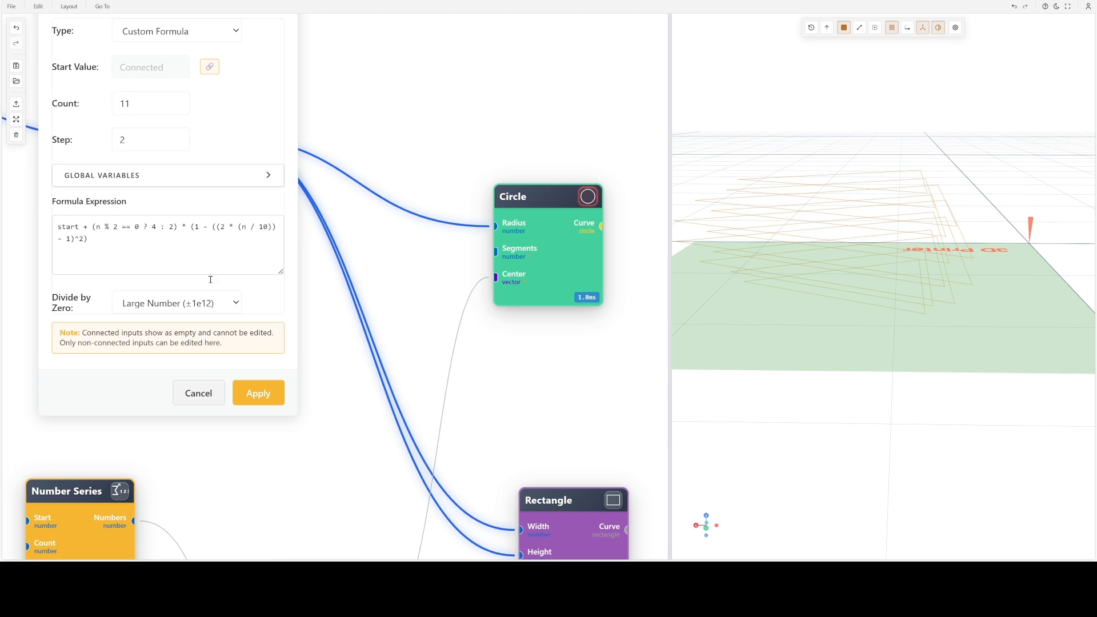
left_click(200, 394)
key("f")
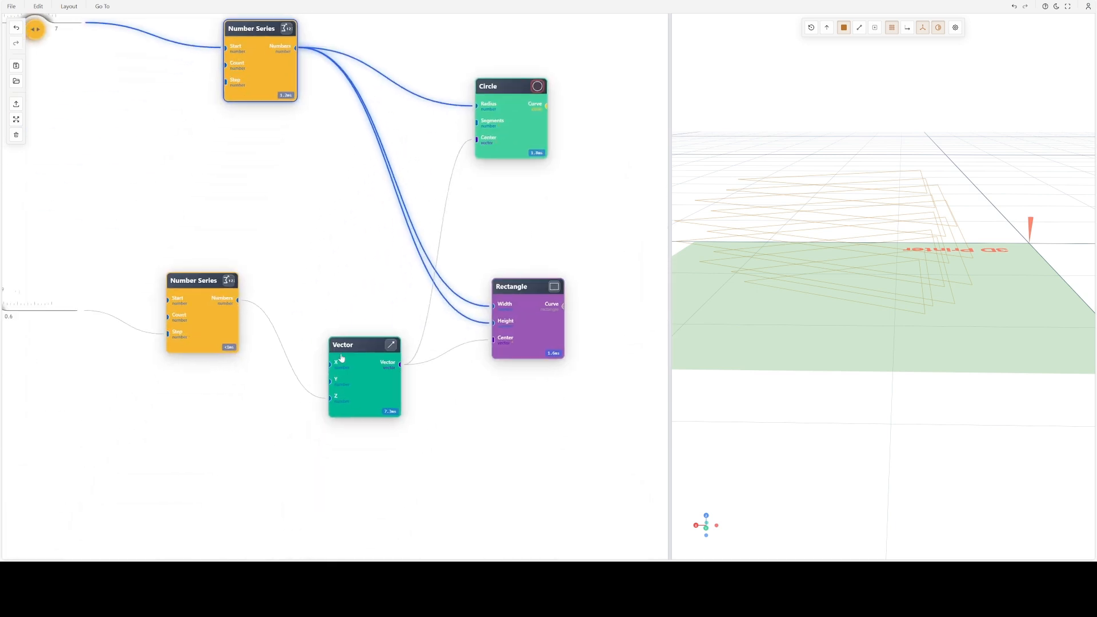
- Review the linear series settings of the Number Series node feeding the Vector's Z input, and move the Vector node closer to the Rectangle
left_click_drag(341, 358, 337, 350)
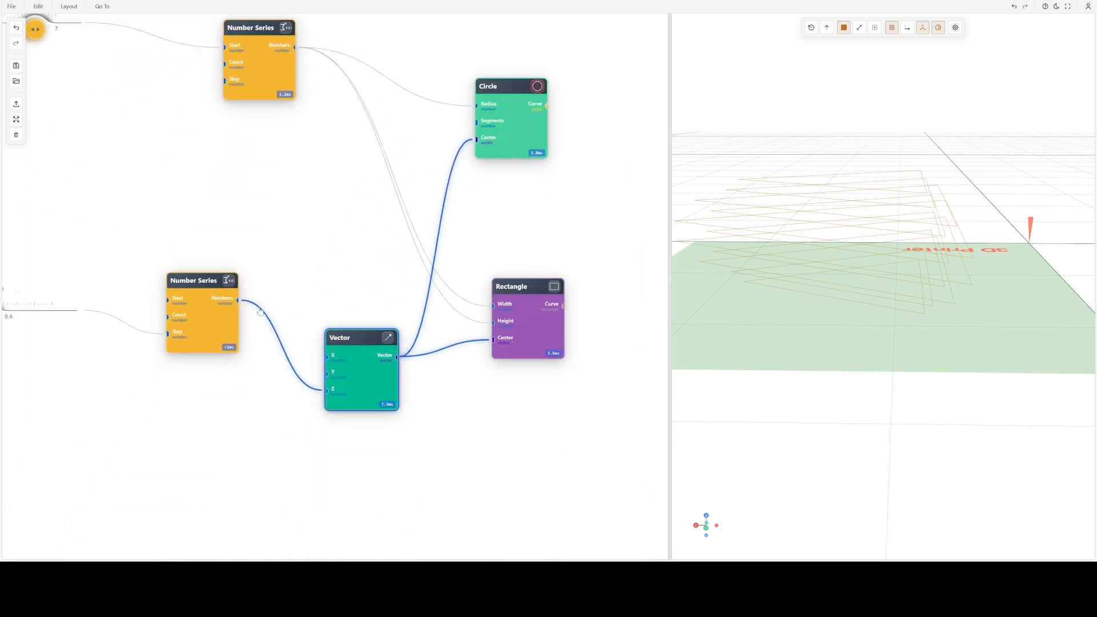
double_click(198, 323)
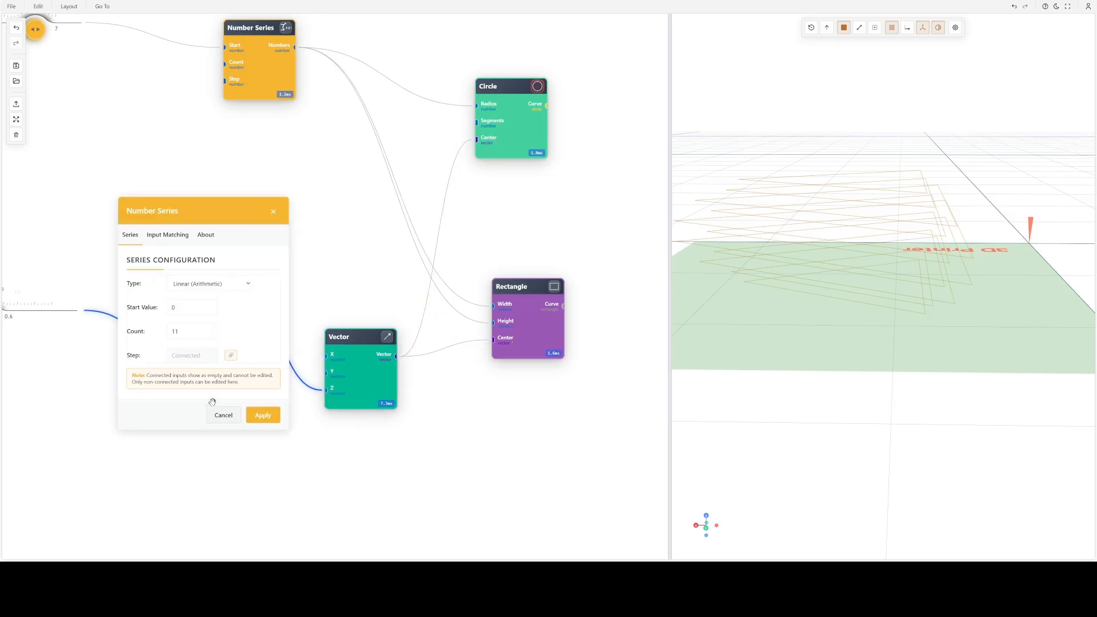
left_click(231, 419)
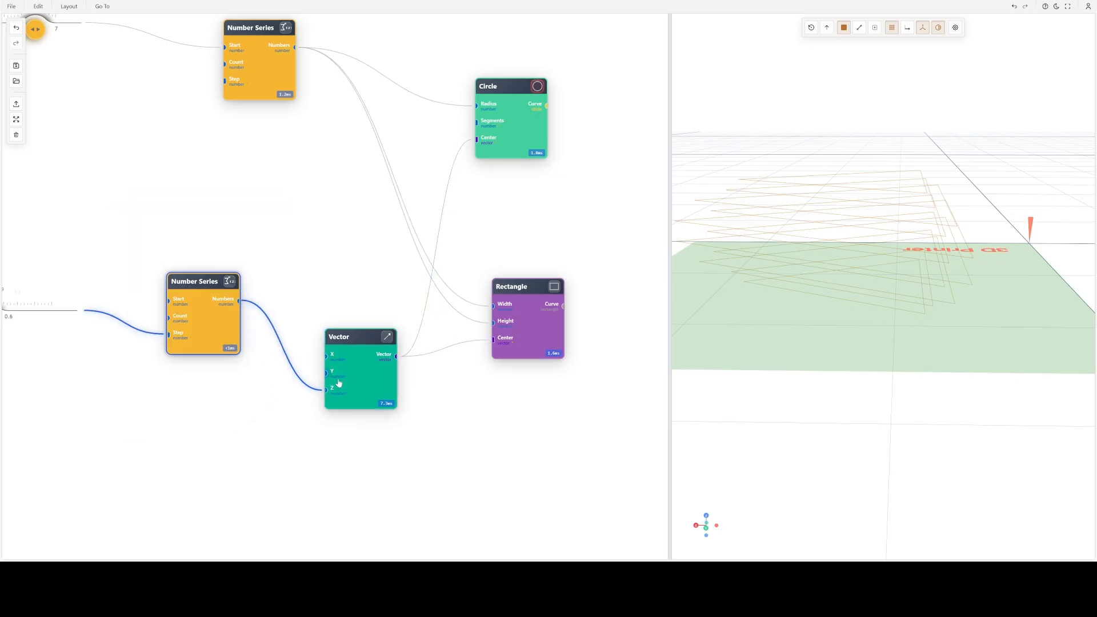
left_click_drag(368, 381, 366, 354)
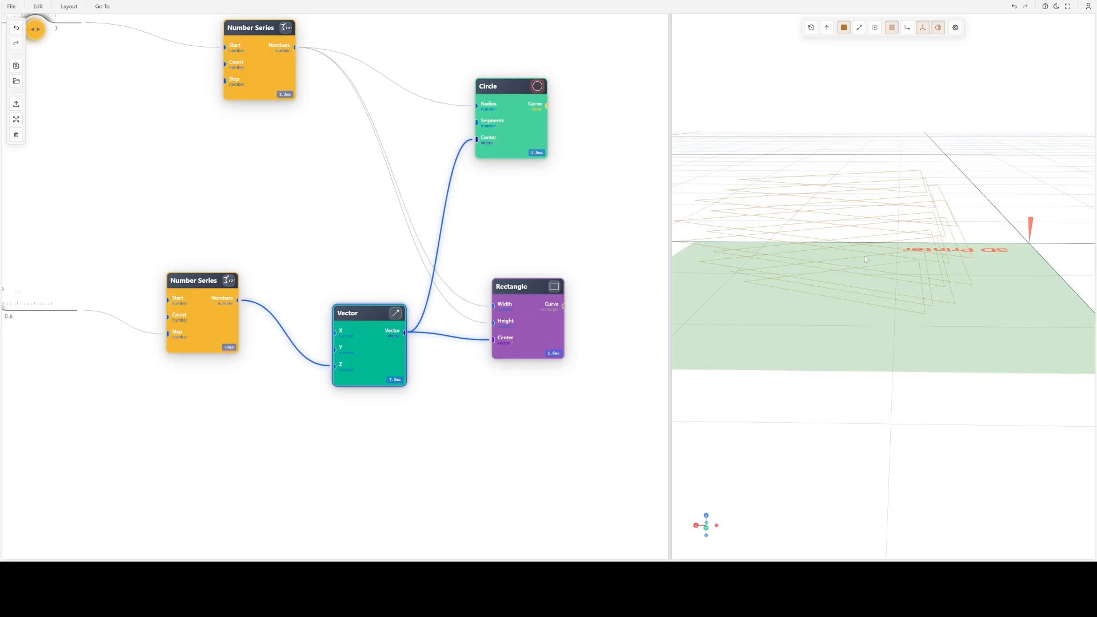
- Connect the Circle node's Curve output to the Loft node as Curve 1 and preview the Loft
left_click_drag(881, 265, 907, 275)
left_click_drag(586, 220, 357, 294)
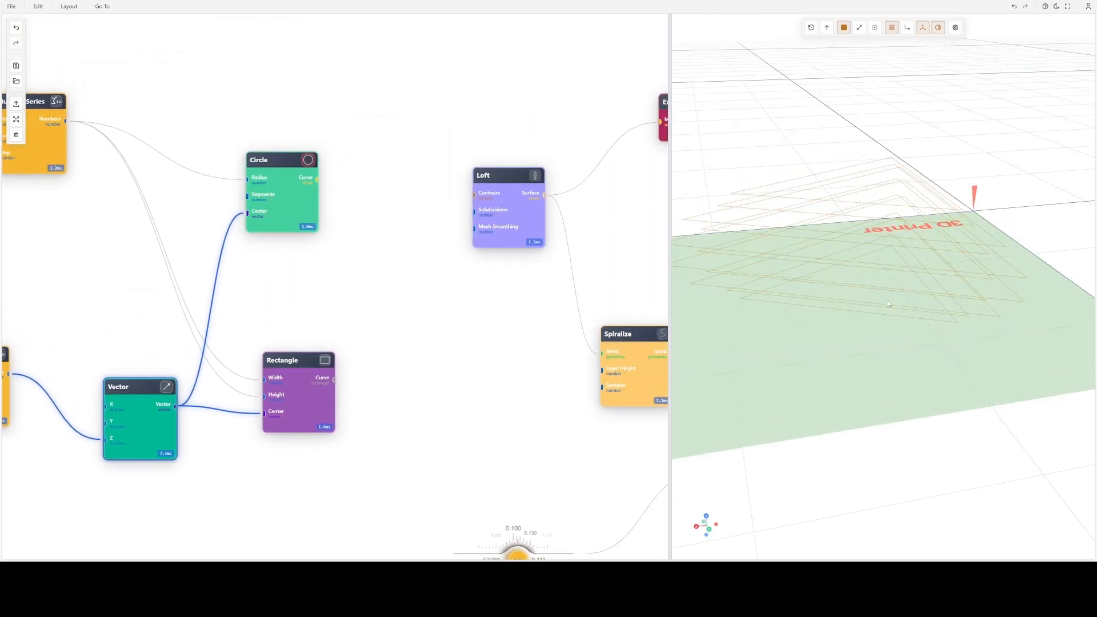
left_click_drag(317, 180, 515, 279)
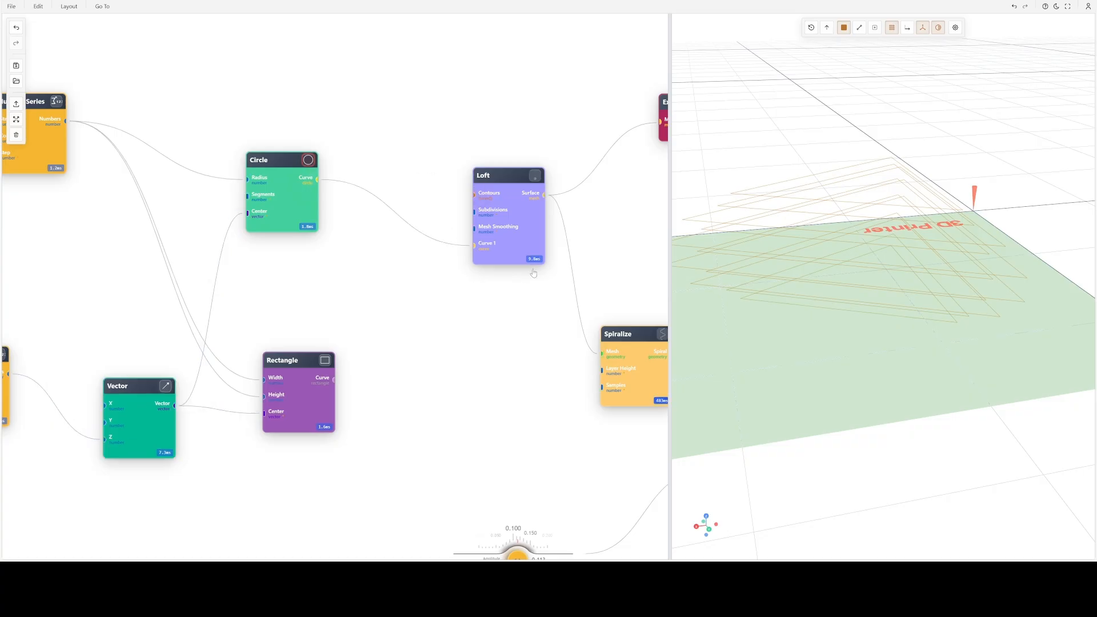
left_click(535, 176)
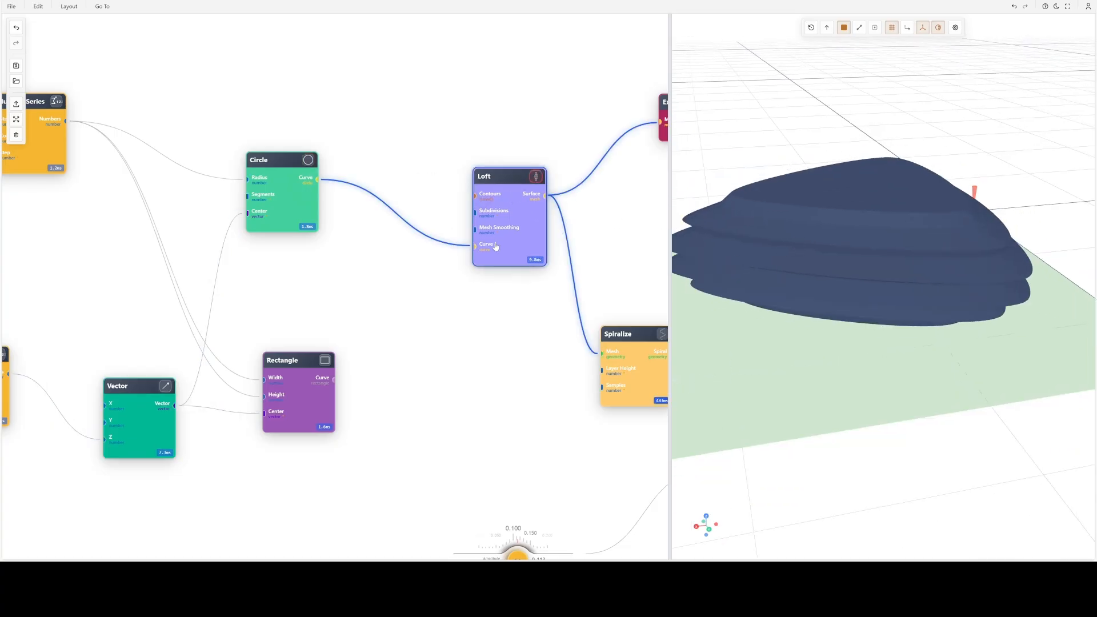
- Disconnect the Loft node from Spiralize, move it closer to the Circle node, and inspect the lofted shape from above
left_click_drag(497, 227, 435, 210)
left_click(544, 297)
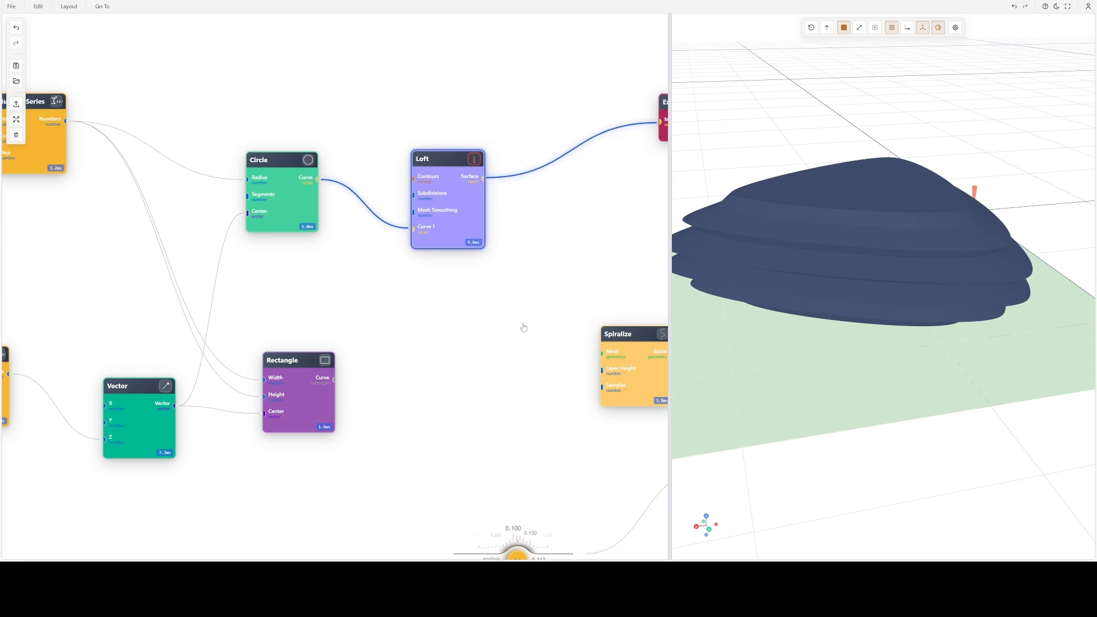
left_click(345, 260)
left_click(416, 174)
left_click_drag(883, 223, 970, 252)
left_click_drag(458, 208, 485, 226)
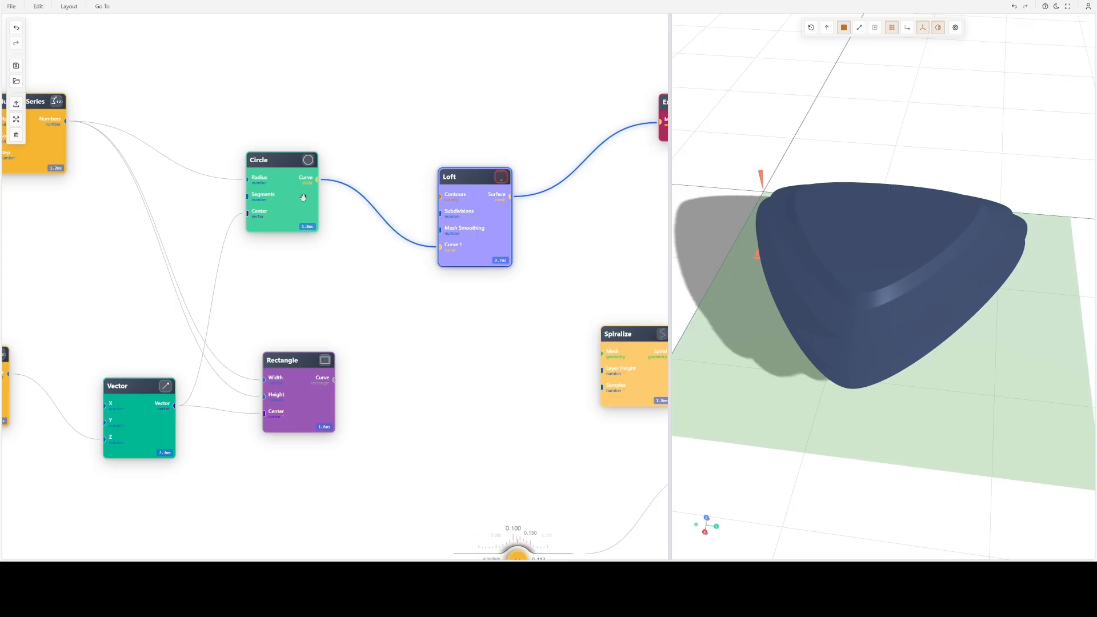
- Disconnect the Circle node's curve from the Loft node and preview the circle profiles from a low angle
left_click(288, 173)
left_click_drag(439, 247, 486, 333)
left_click(173, 180)
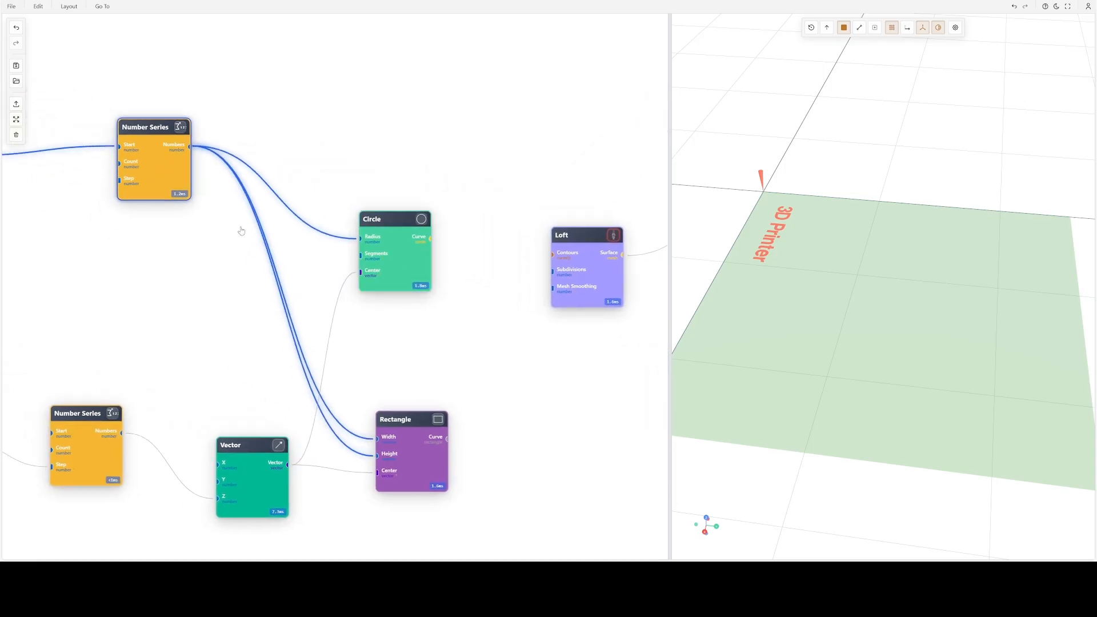
left_click(422, 221)
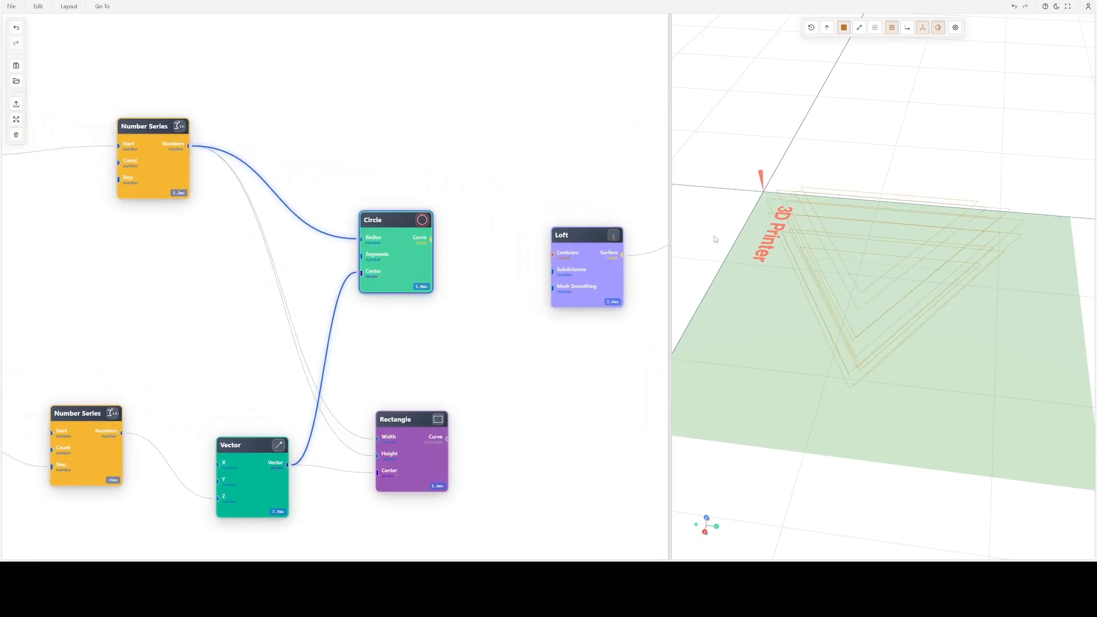
left_click_drag(769, 254, 775, 223)
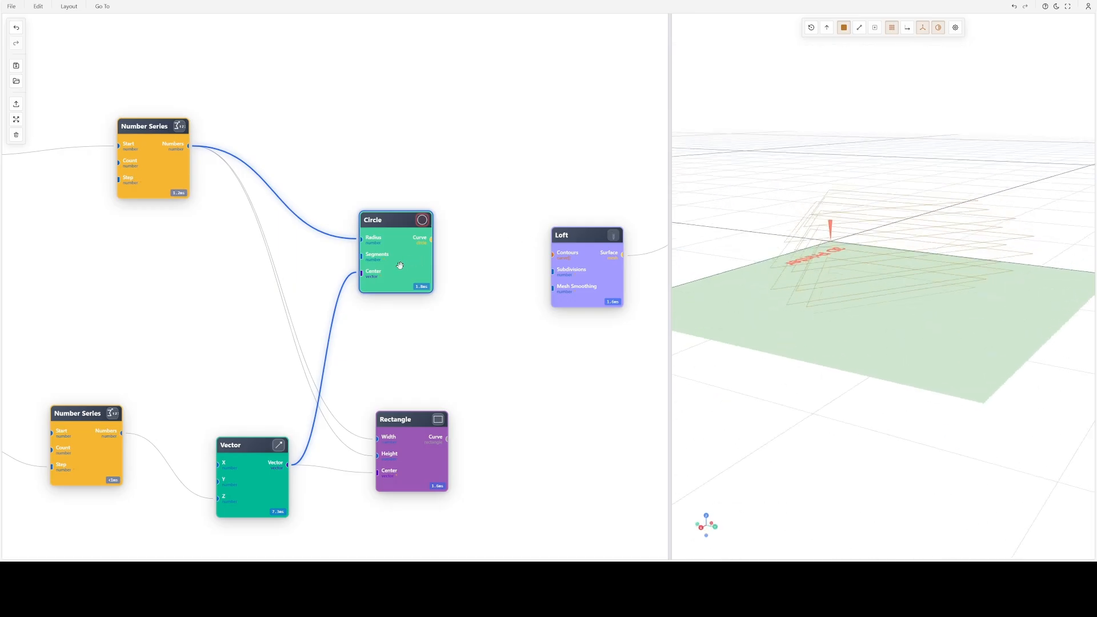
- Shift the existing Circle node away from the Loft node and add a new Circle node above it
left_click_drag(374, 335, 334, 338)
left_click_drag(423, 372, 429, 422)
double_click(352, 172)
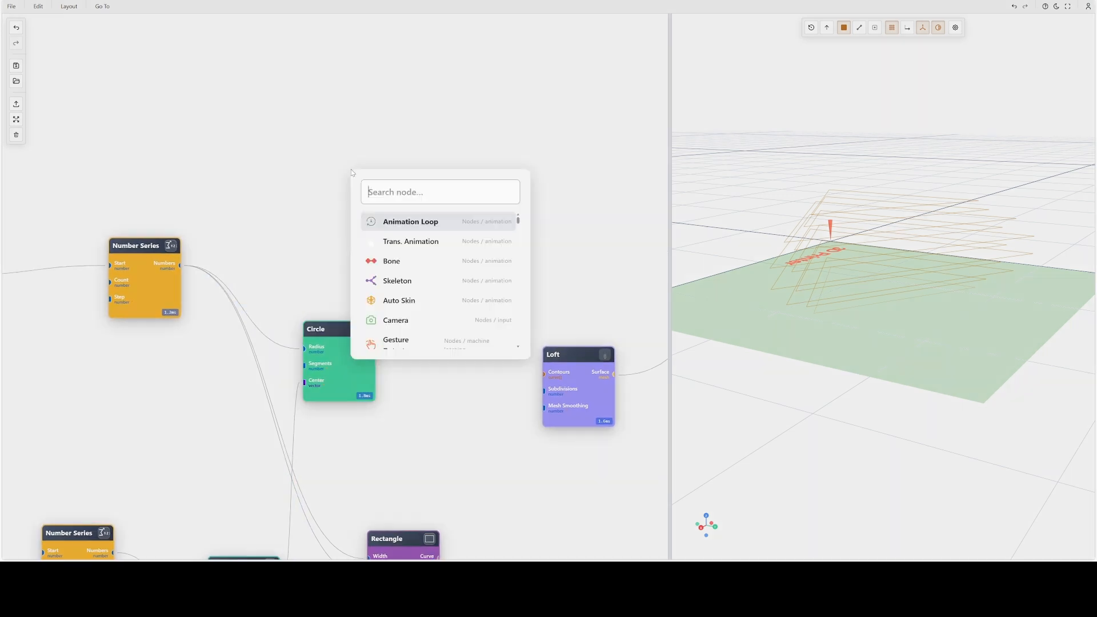
type("ci")
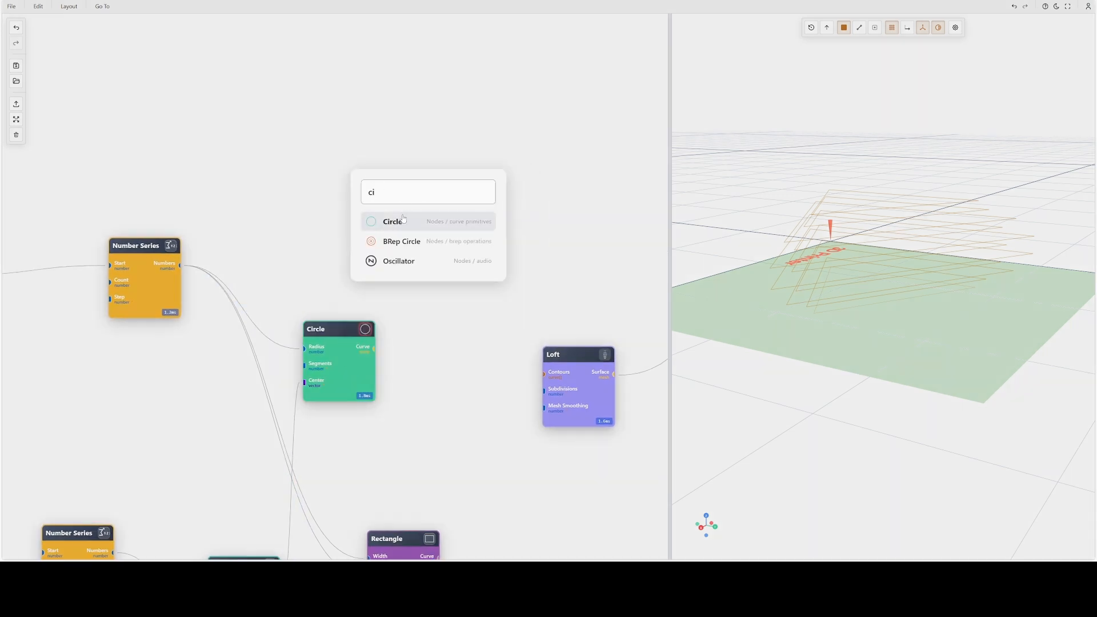
left_click(393, 221)
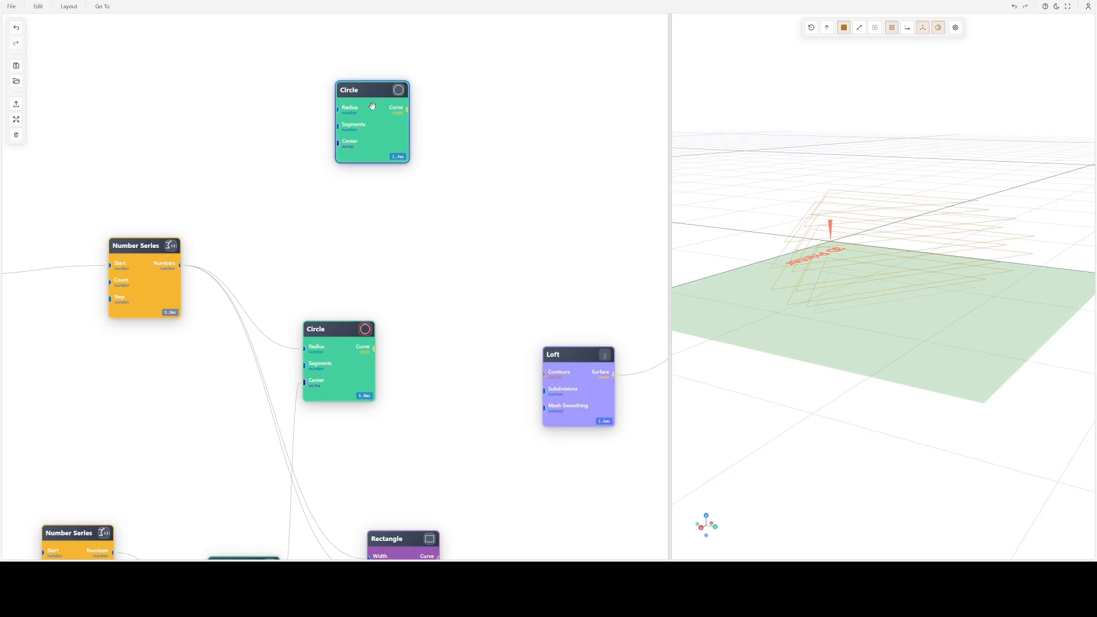
- Duplicate the new Circle node and place the two copies one above the other
key("ctrl+c")
key("ctrl+v")
left_click_drag(389, 183, 363, 253)
left_click_drag(379, 142, 385, 107)
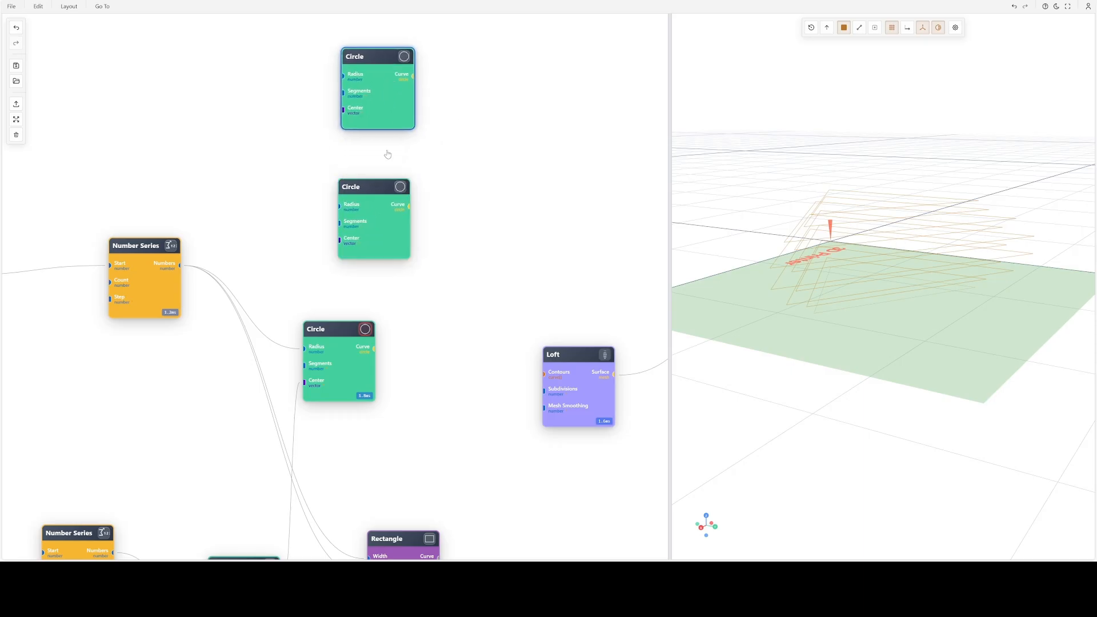
- Leave the upper new Circle's parameters as they are and change the center point's Z value of the lower new Circle
double_click(386, 95)
scroll(380, 59, "down", 2)
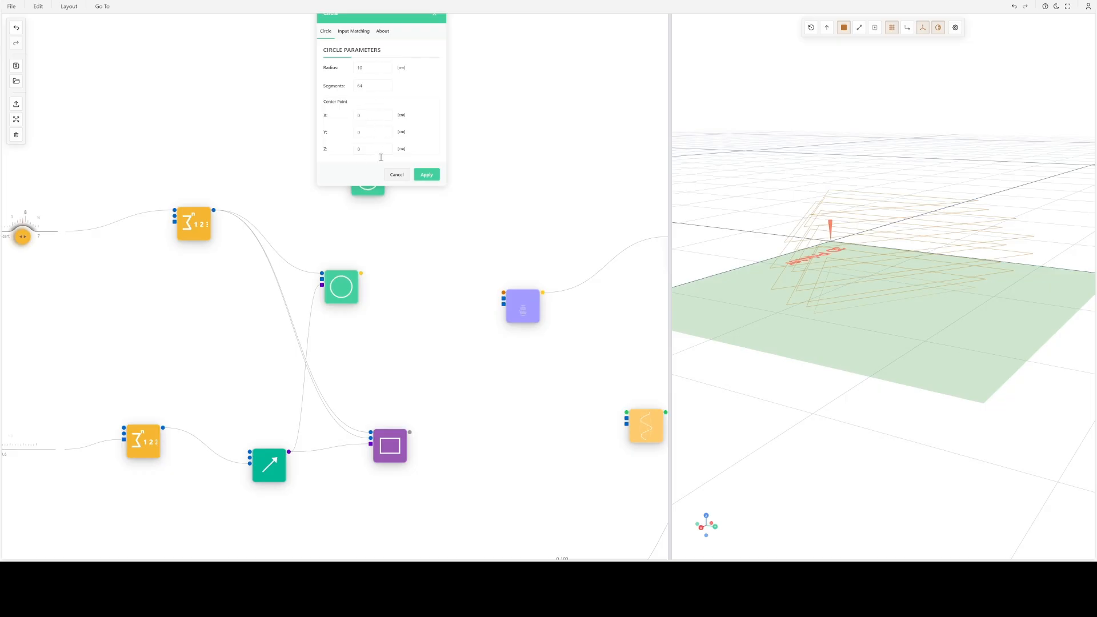
left_click(400, 181)
double_click(372, 184)
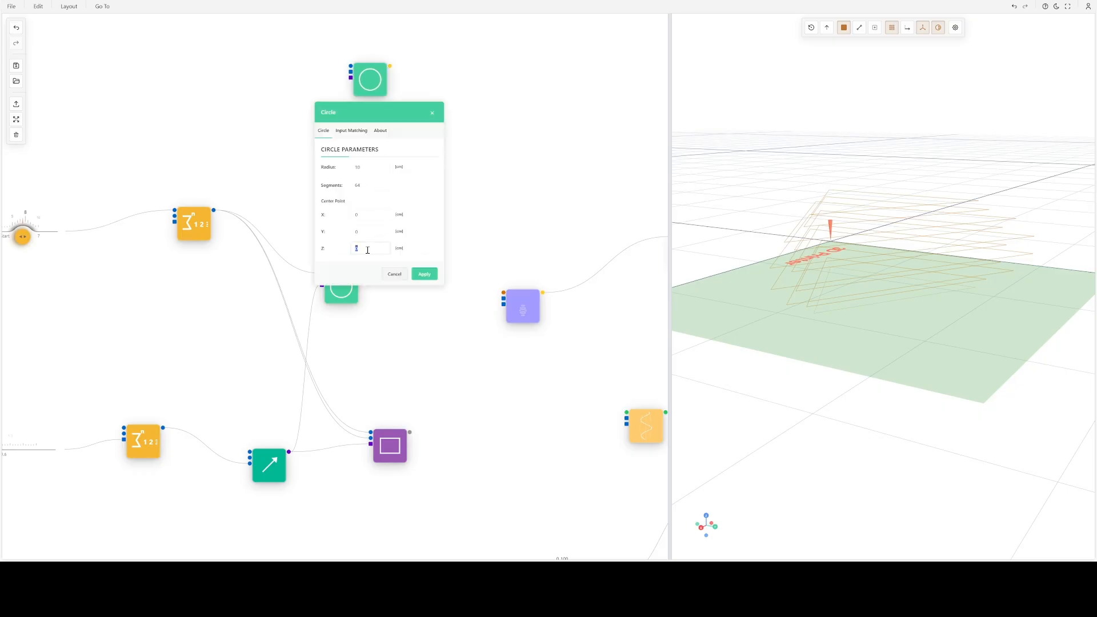
key("Return")
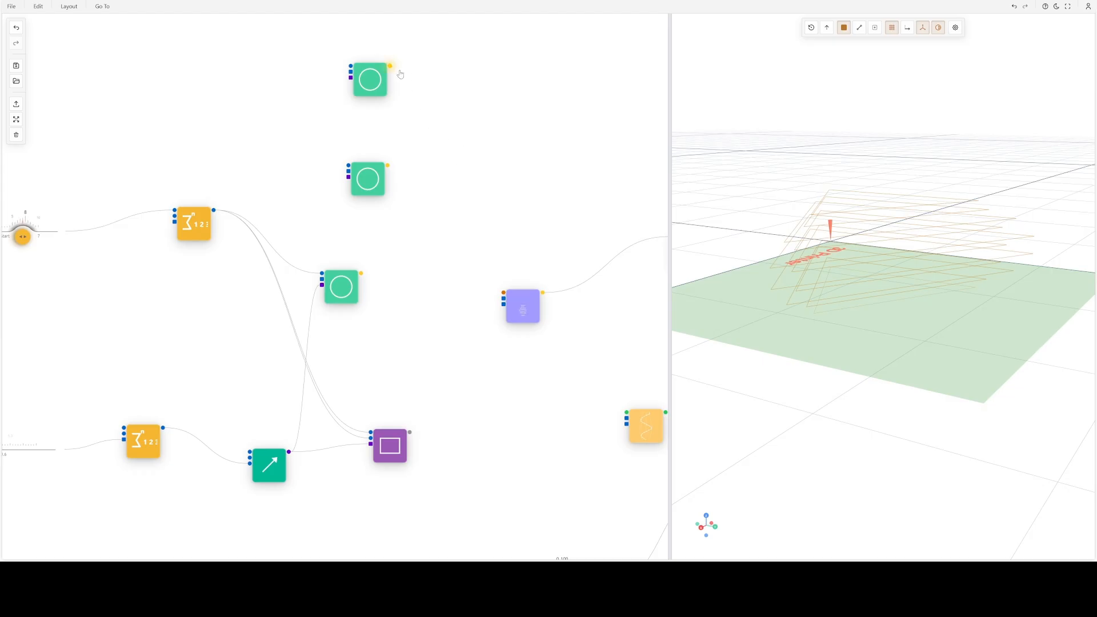
- Connect the upper new Circle's Curve output to the Loft node as Curve 1 and preview the Loft
left_click_drag(390, 66, 480, 274)
scroll(451, 264, "up", 5)
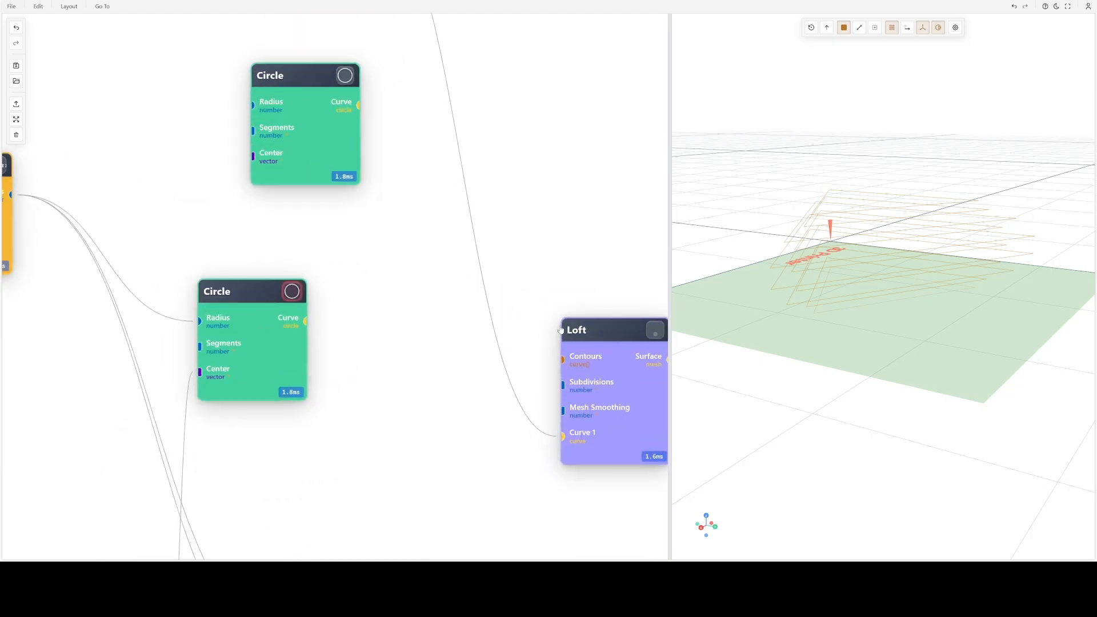
scroll(549, 301, "down", 2)
left_click_drag(648, 338, 567, 287)
left_click(548, 273)
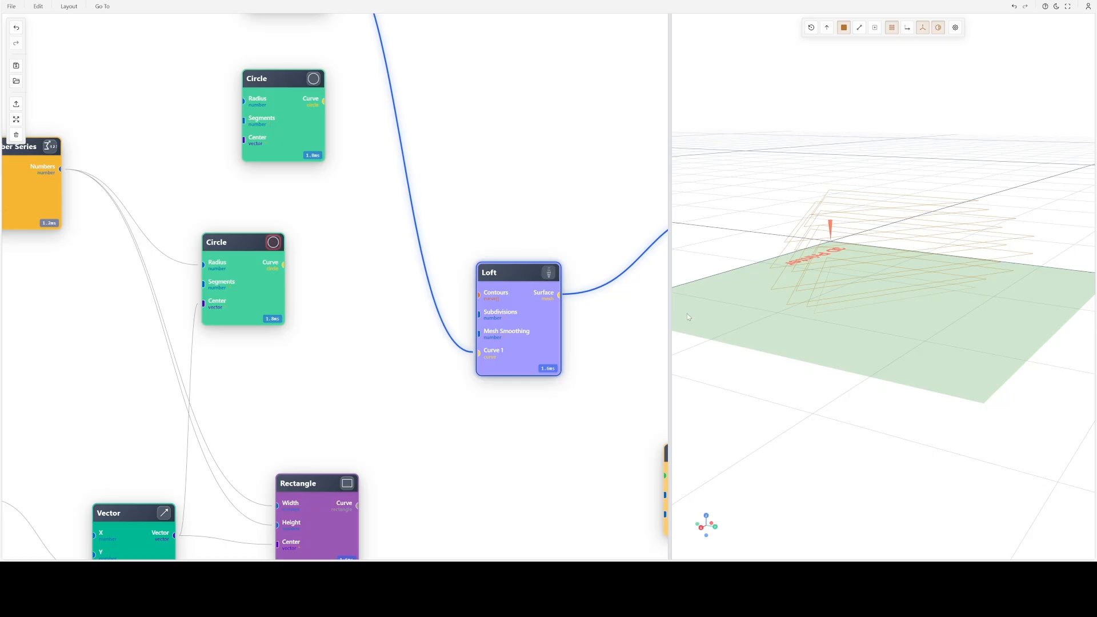
left_click(545, 274)
scroll(559, 202, "down", 1)
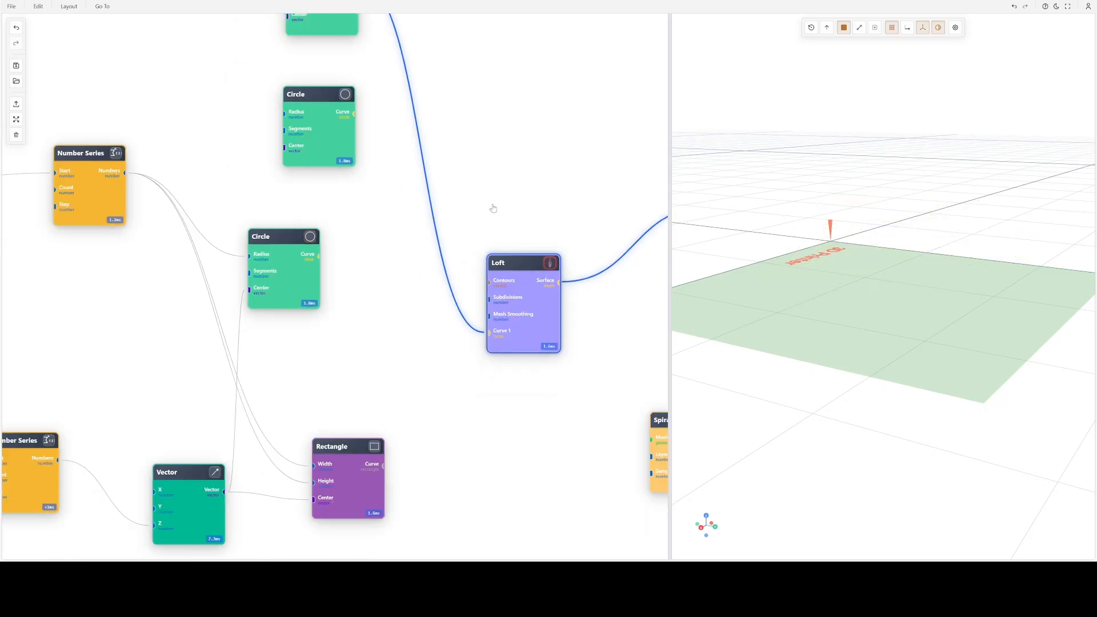
- Connect the lower new Circle's Curve output to the Loft node as Curve 2
left_click_drag(354, 114, 479, 267)
left_click_drag(477, 266, 480, 269)
scroll(486, 277, "up", 2)
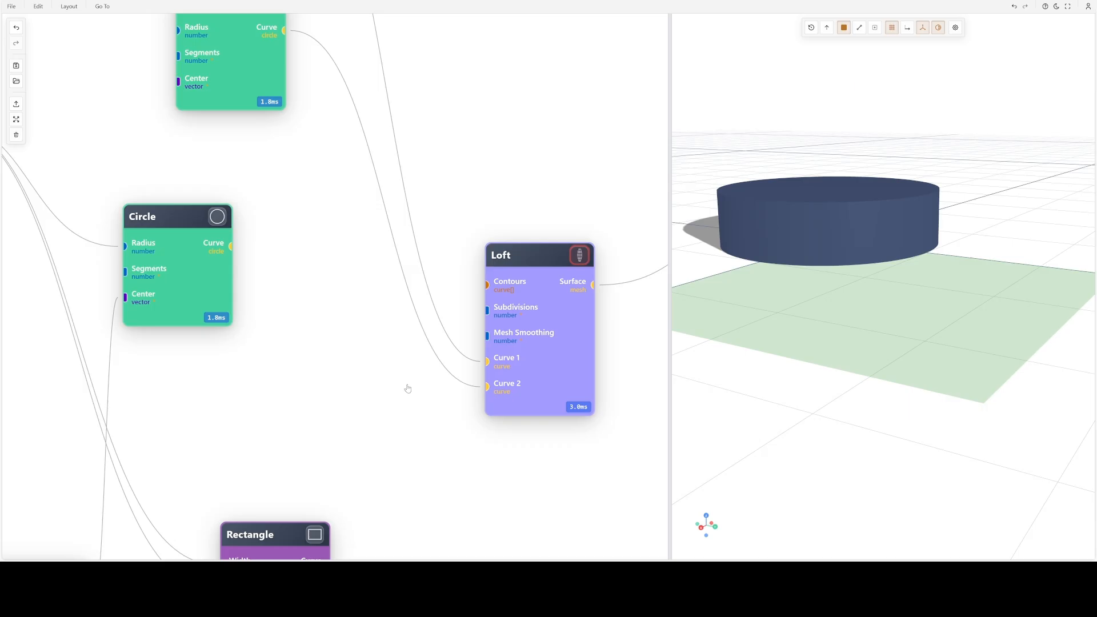
- Move the Loft node upward in the graph and inspect the lofted cylinder from above
scroll(521, 401, "down", 1)
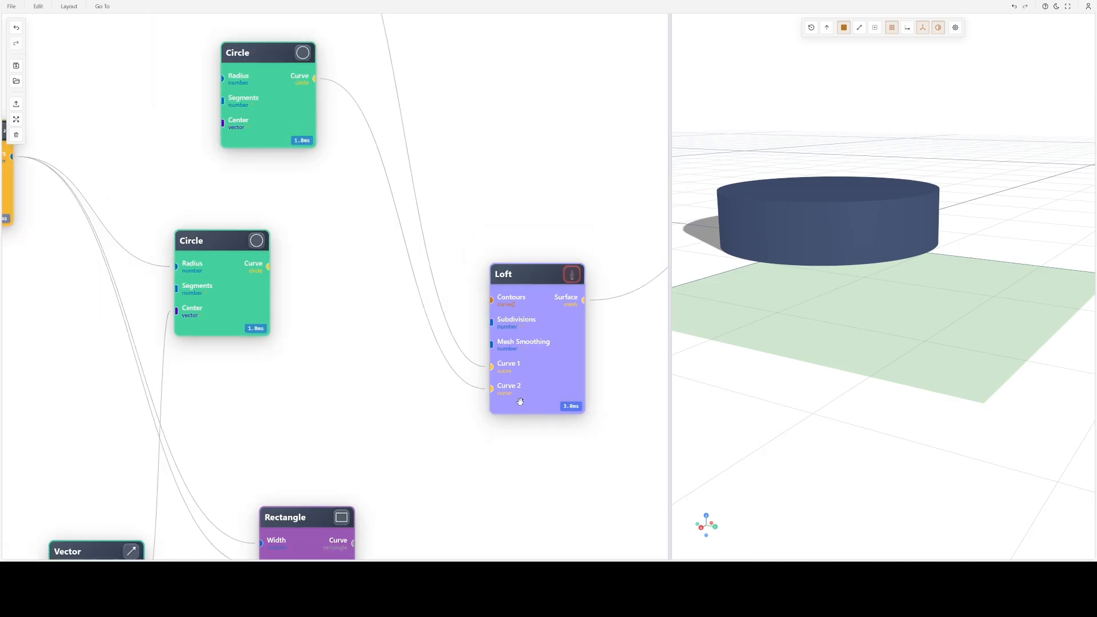
scroll(369, 259, "down", 1)
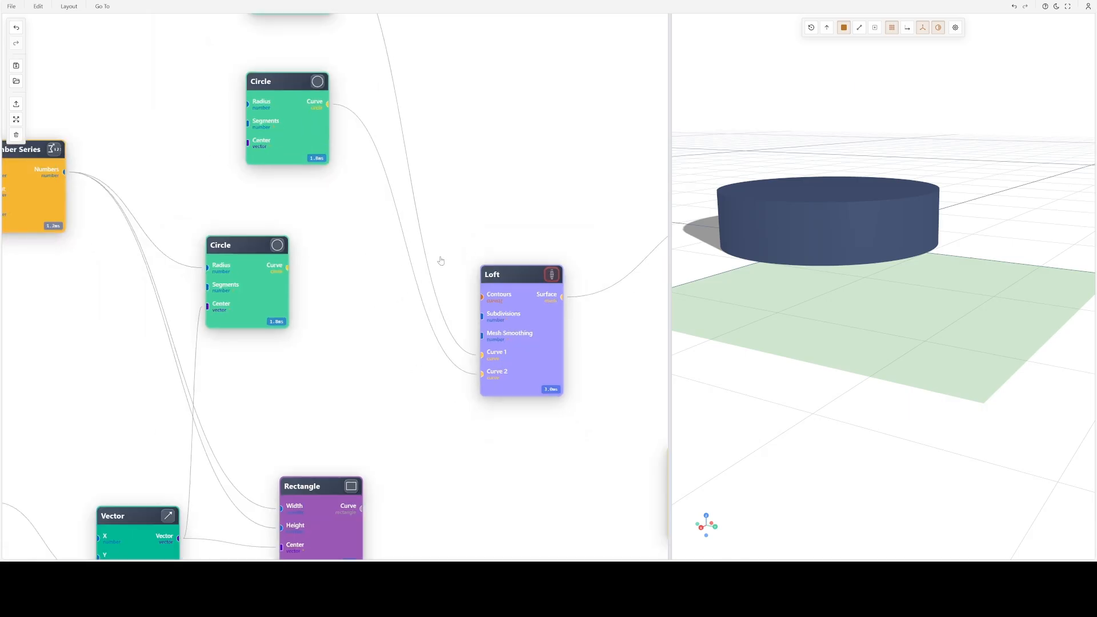
left_click_drag(535, 302, 535, 247)
left_click_drag(861, 222, 926, 343)
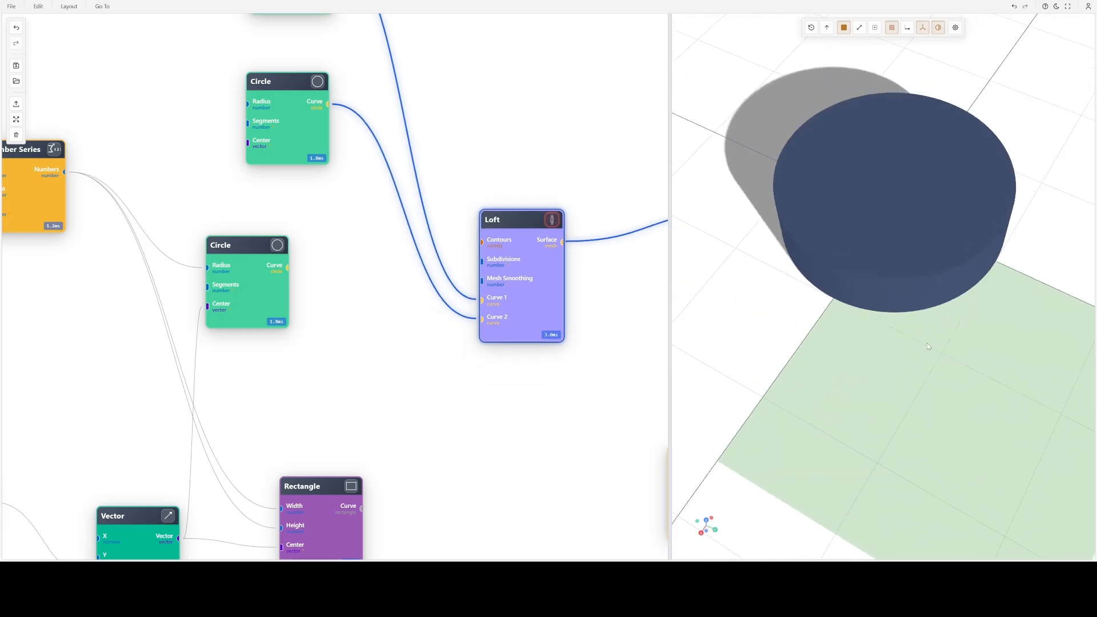
- Turn off Cap Start and Cap End for the Loft and inspect the cylinder from the side and above
double_click(533, 266)
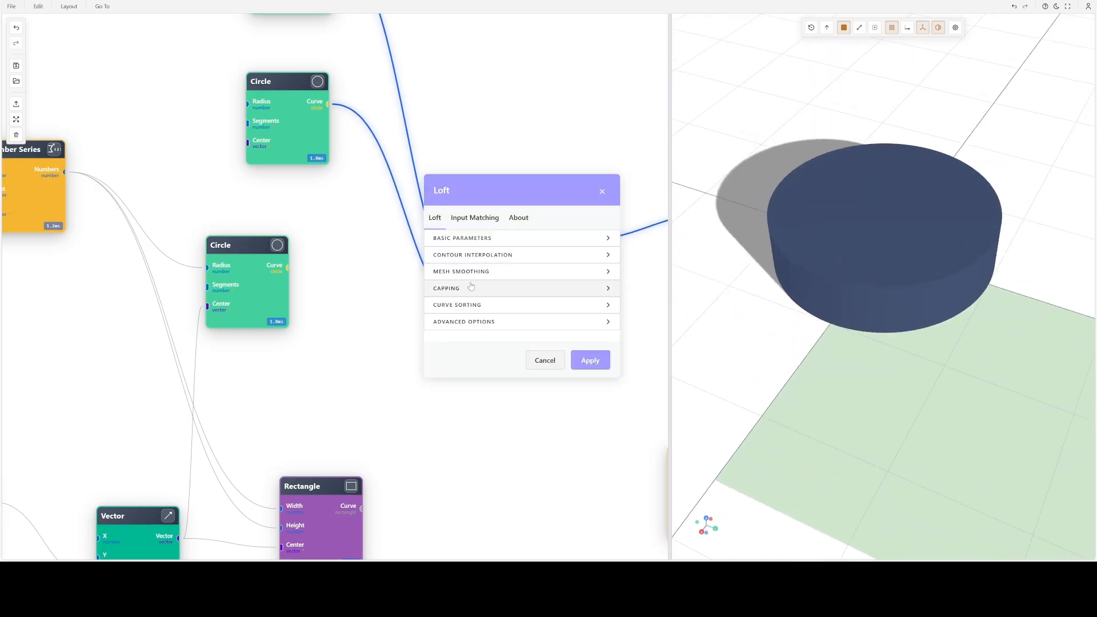
left_click(468, 287)
left_click(466, 287)
left_click(460, 263)
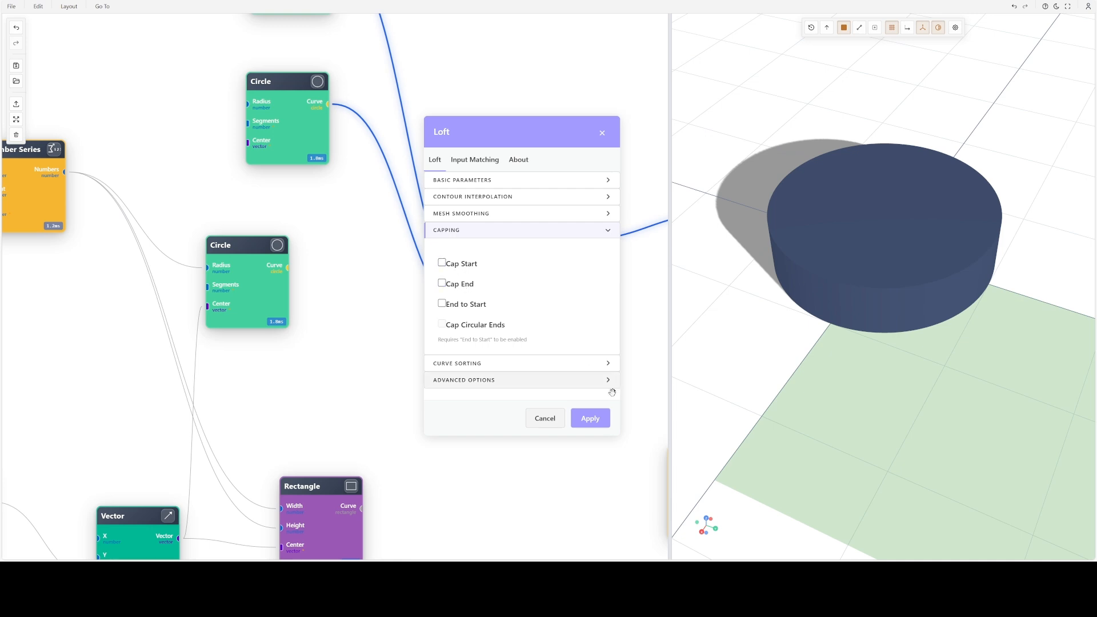
left_click(590, 418)
left_click_drag(907, 309, 912, 263)
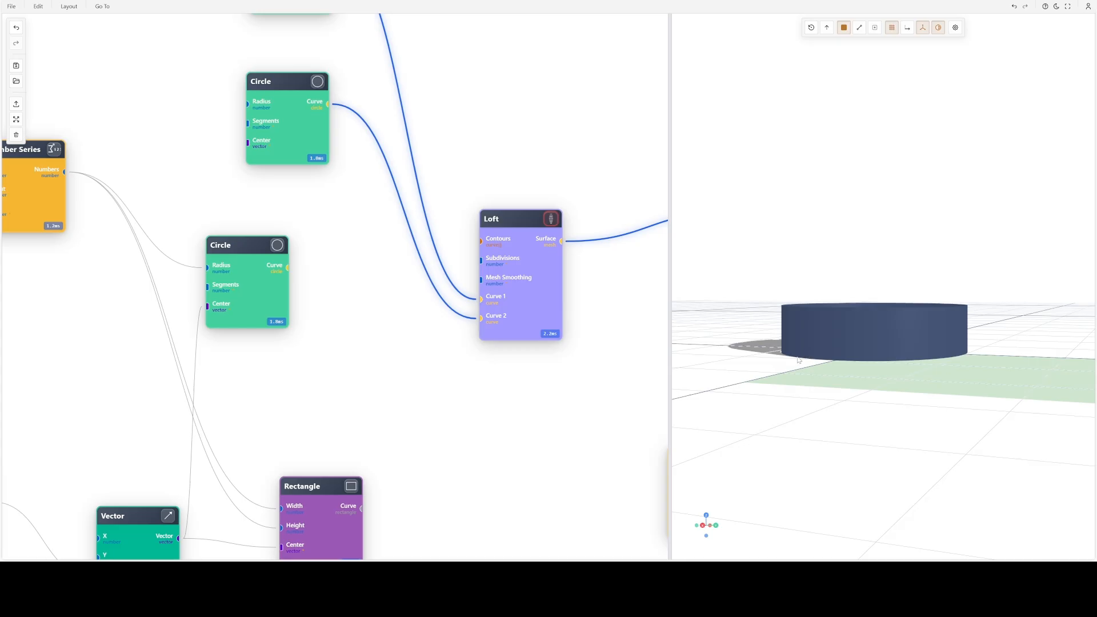
left_click_drag(840, 345, 850, 367)
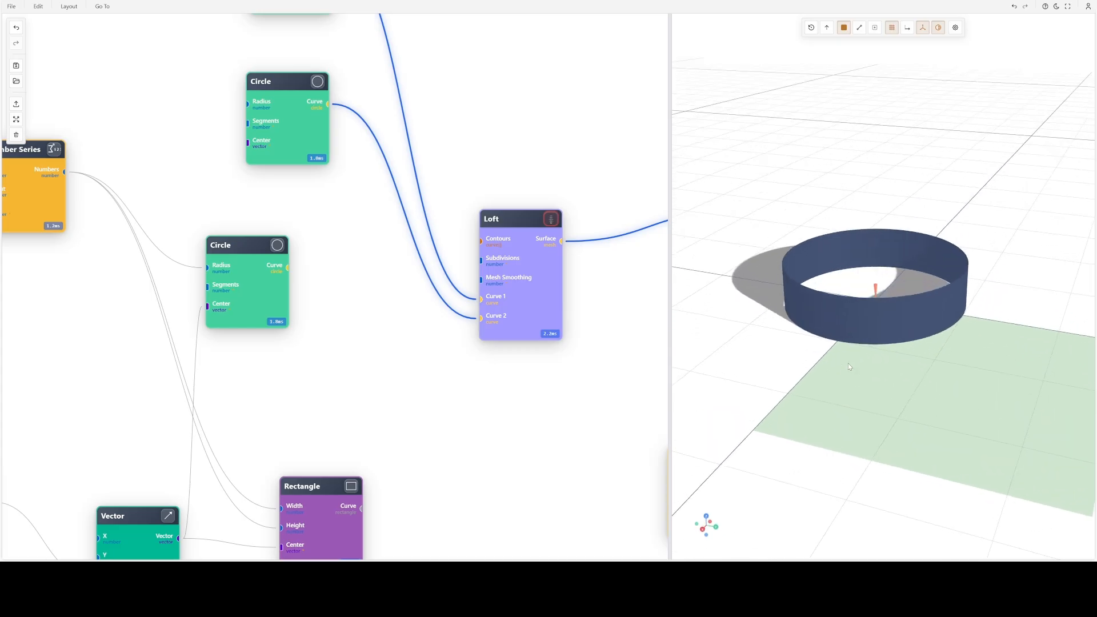
- Preview the Circle driven by the Number Series and examine its stacked profile curves
scroll(395, 227, "down", 2)
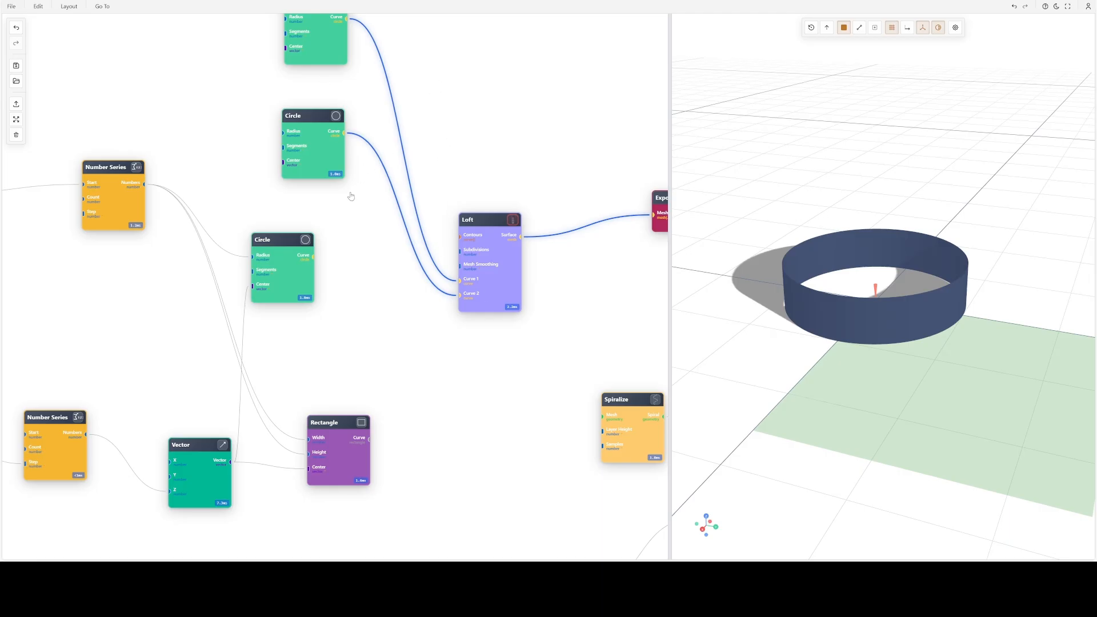
left_click(284, 270)
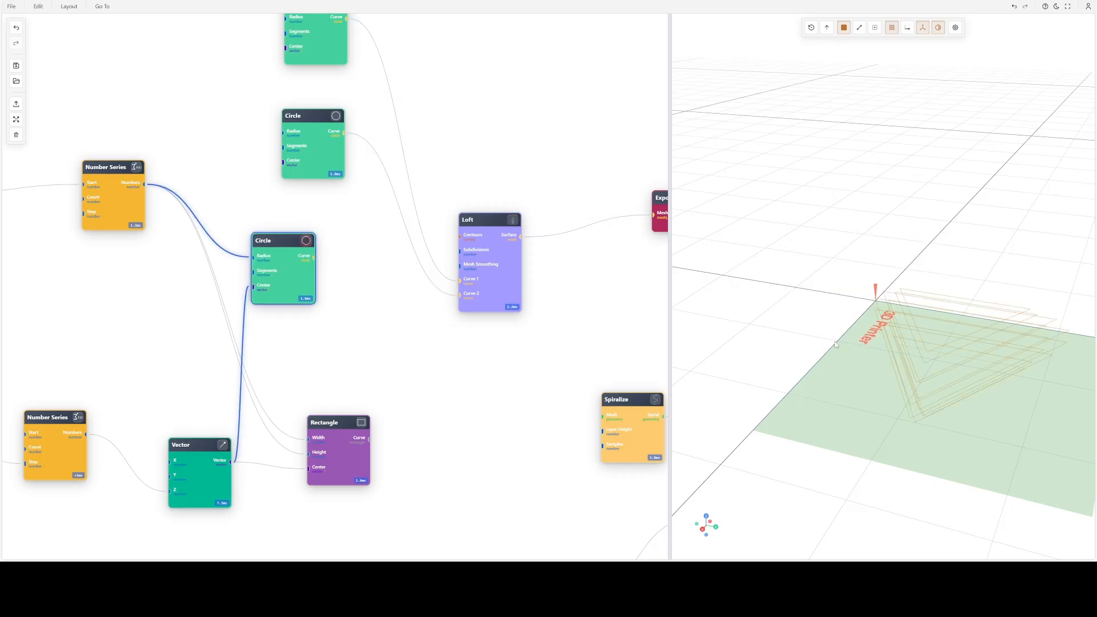
right_click_drag(834, 343, 780, 206)
left_click_drag(823, 195, 872, 190)
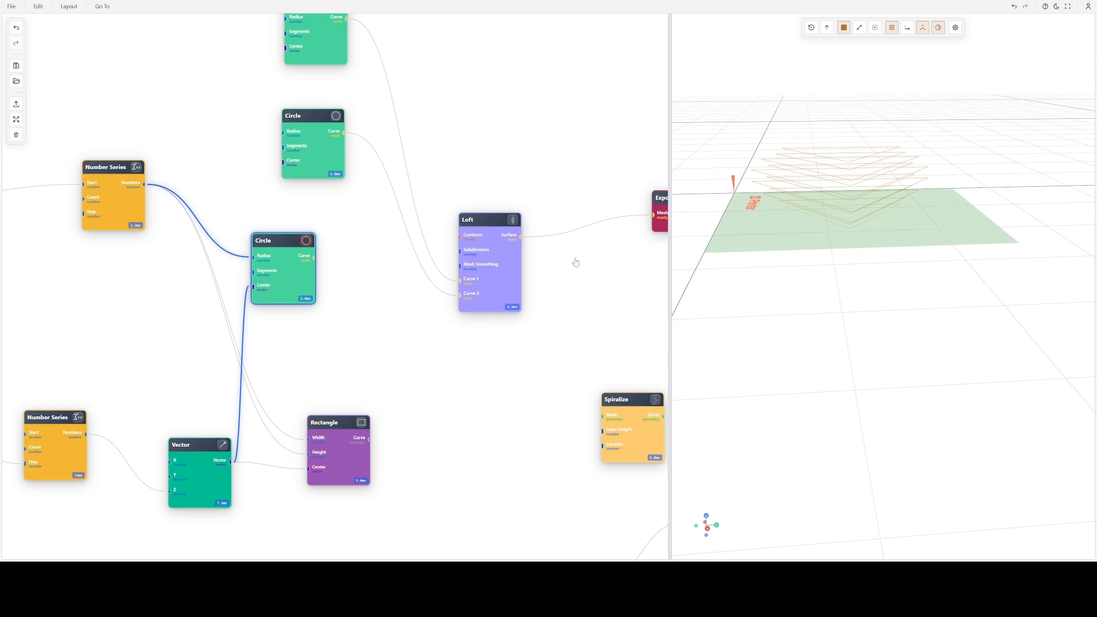
- Set the Loft's mesh smoothing iterations to 2 and preview the lofted ring
double_click(494, 257)
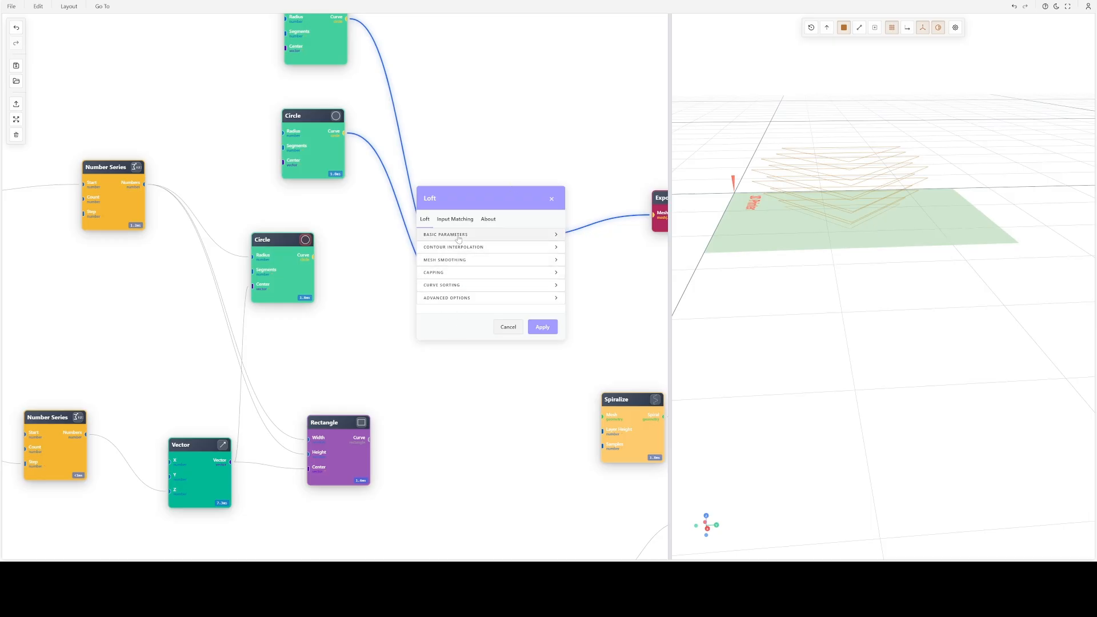
left_click(552, 199)
double_click(507, 257)
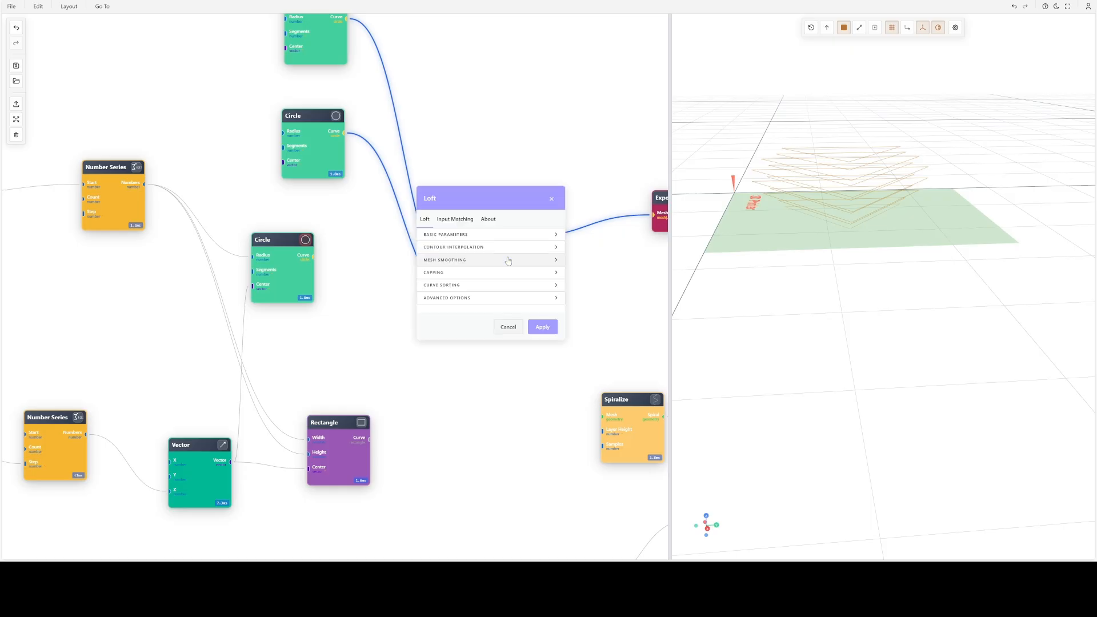
left_click(469, 260)
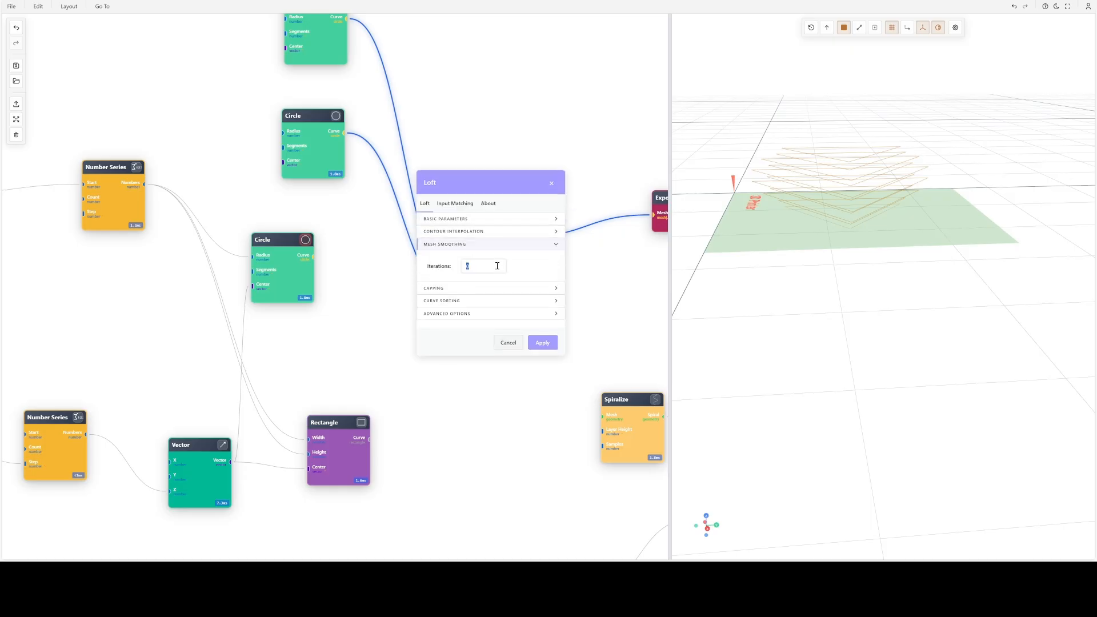
type("1")
key("Return")
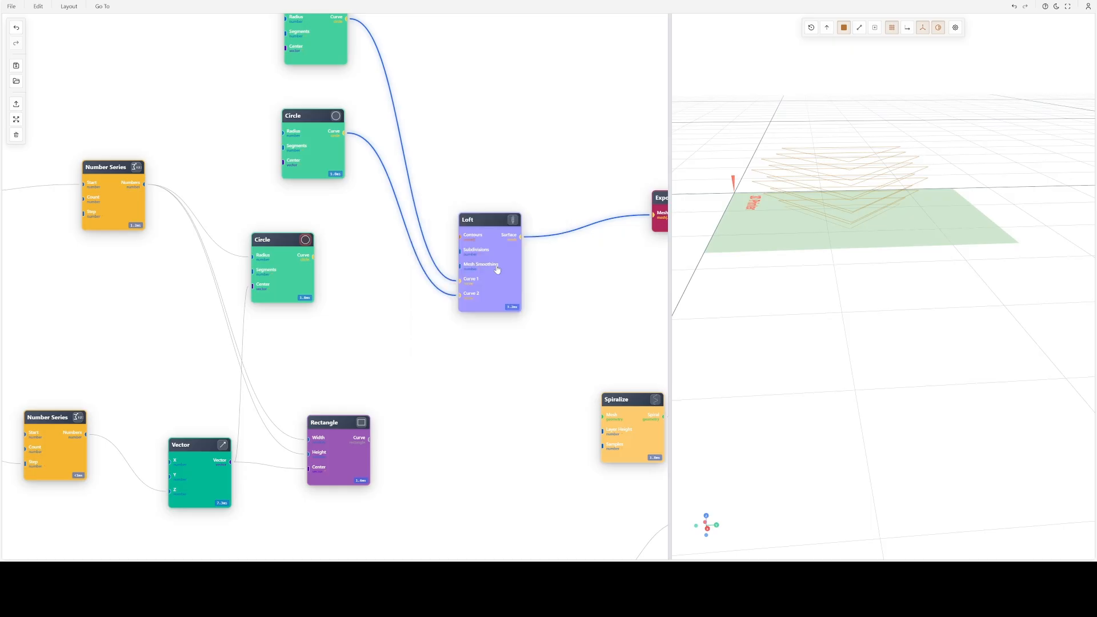
left_click(513, 220)
scroll(786, 197, "down", 4)
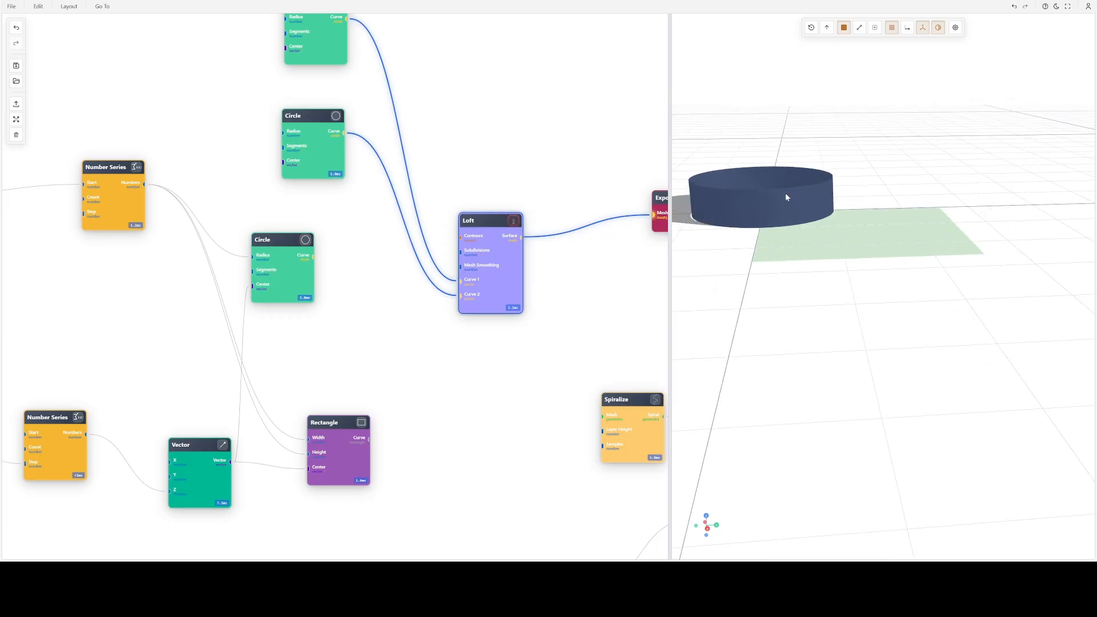
right_click_drag(786, 196, 833, 243)
- Disconnect the two upper Circles from the Loft and connect the series-driven Circle's Curve output to its Contours input
right_click_drag(446, 195, 403, 308)
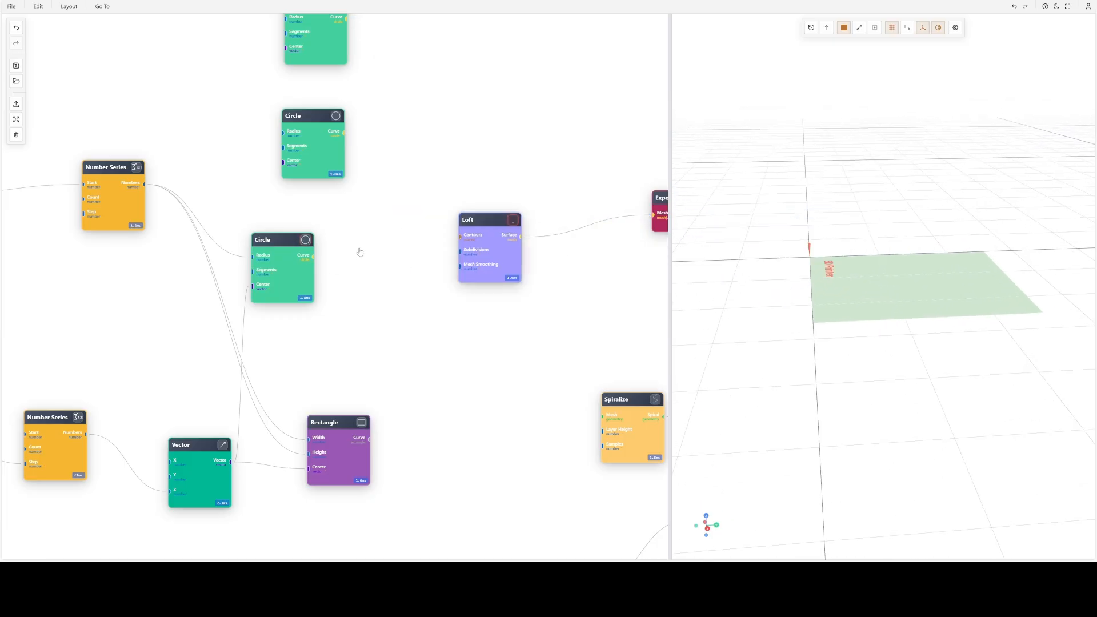
left_click_drag(313, 257, 460, 235)
left_click_drag(862, 241, 835, 270)
scroll(927, 269, "up", 4)
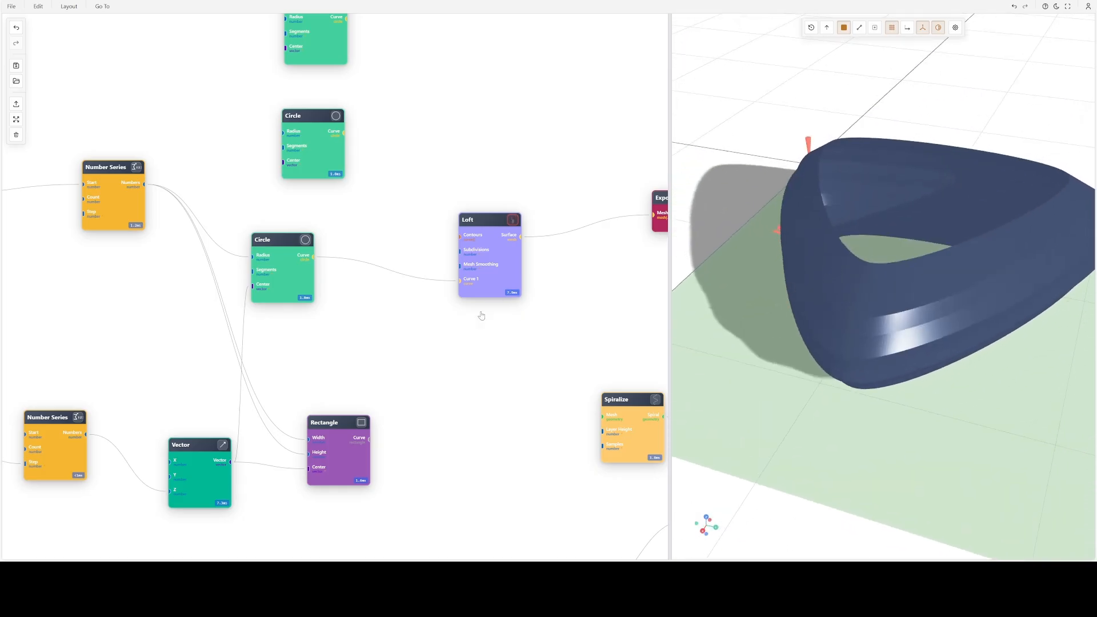
- Set the Loft's mesh smoothing iterations to 0 and view the ribbed shape from the side
double_click(474, 240)
left_click(471, 252)
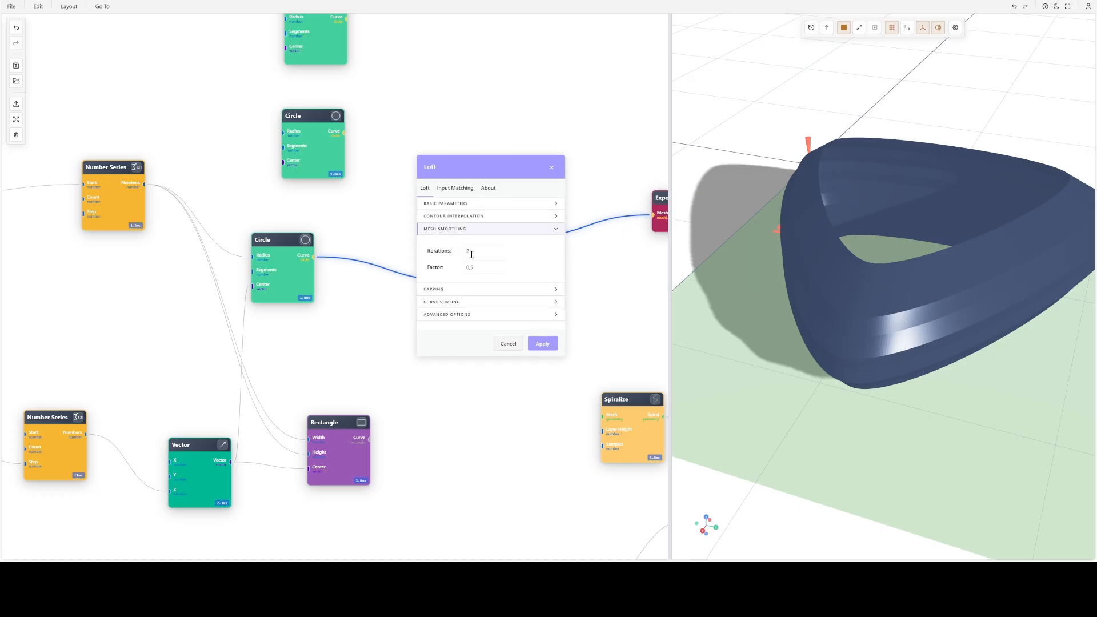
type("0")
key("Return")
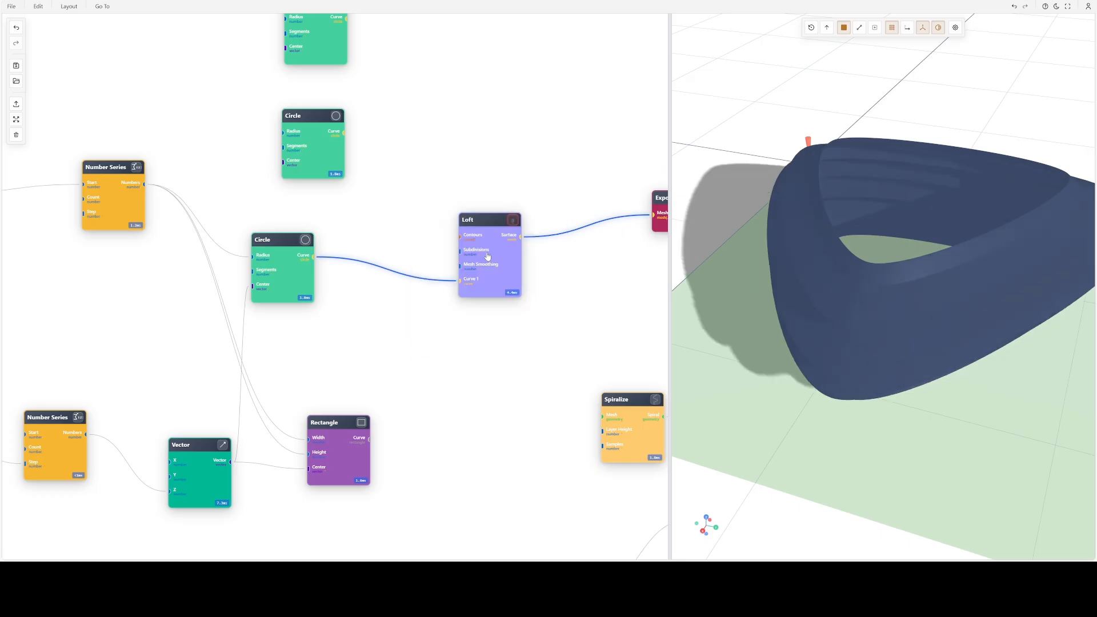
left_click_drag(888, 276, 890, 238)
- Set the Loft's mesh smoothing iterations back to 2 and inspect the shape
double_click(500, 241)
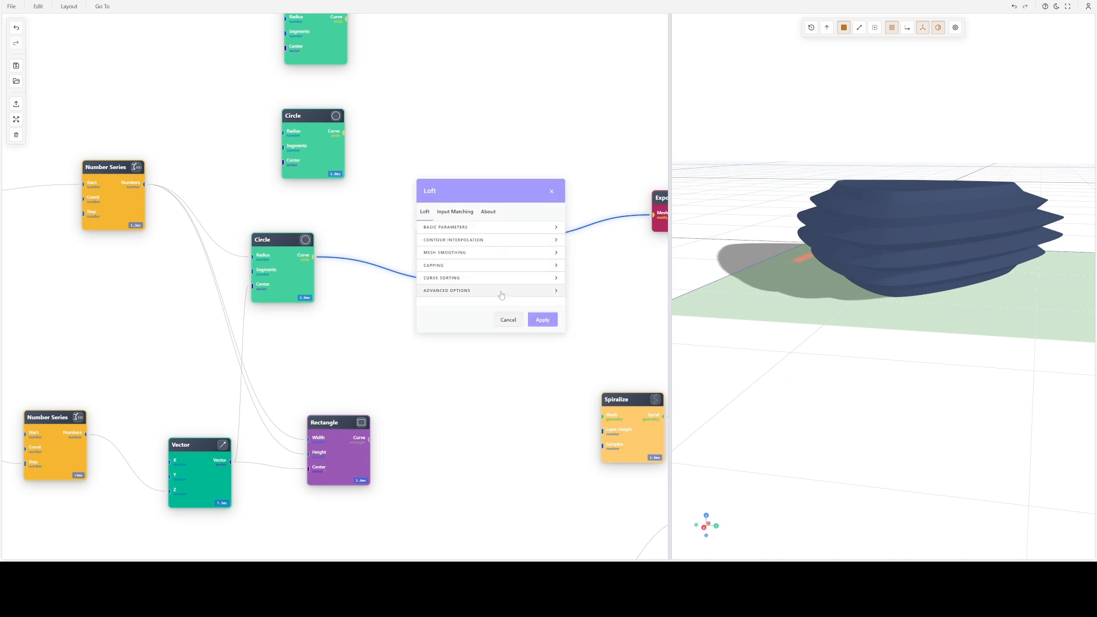
left_click(482, 252)
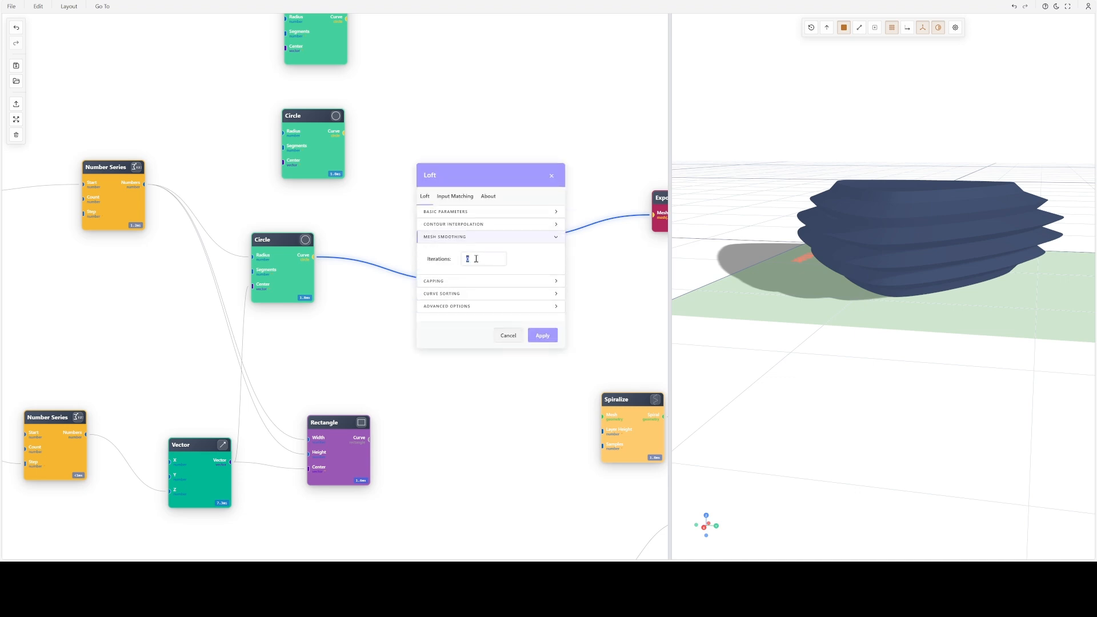
type("2")
key("Return")
mouse_move(903, 246)
left_mouse_down()
mouse_move(952, 252)
mouse_move(984, 201)
mouse_move(960, 247)
mouse_move(917, 233)
left_mouse_up()
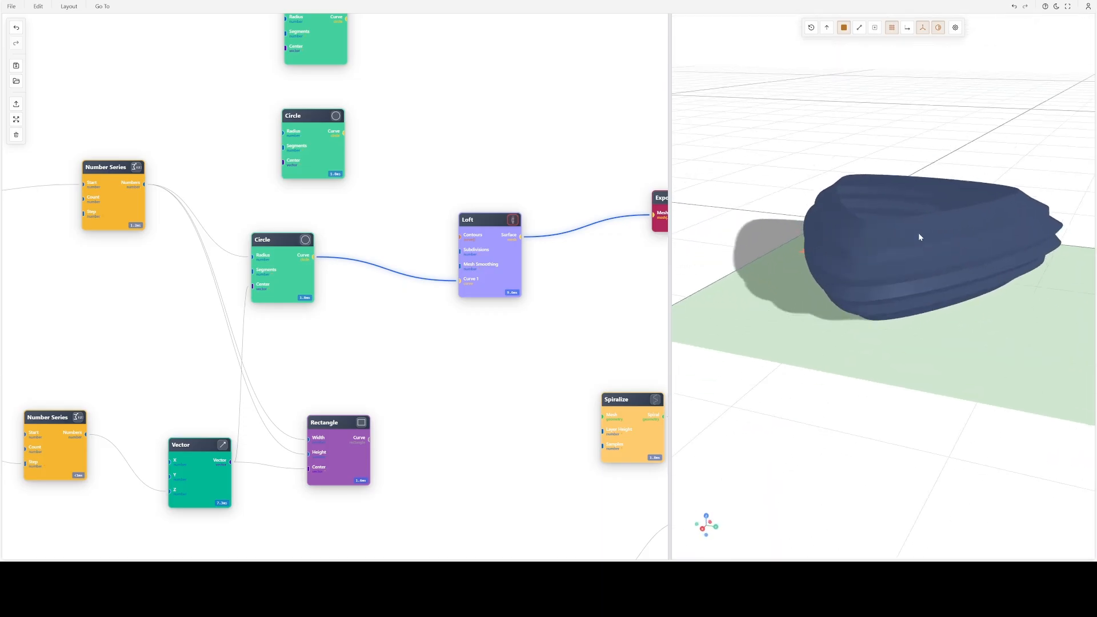
- Change the Loft's contour interpolation subdivisions and inspect the surface up close
double_click(501, 254)
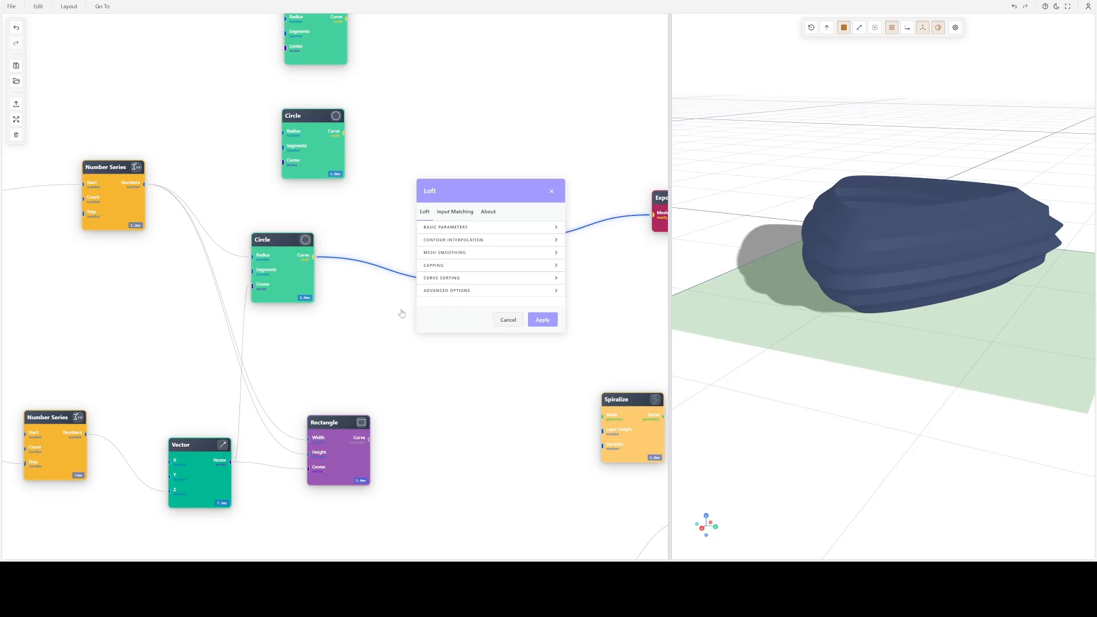
left_click(462, 239)
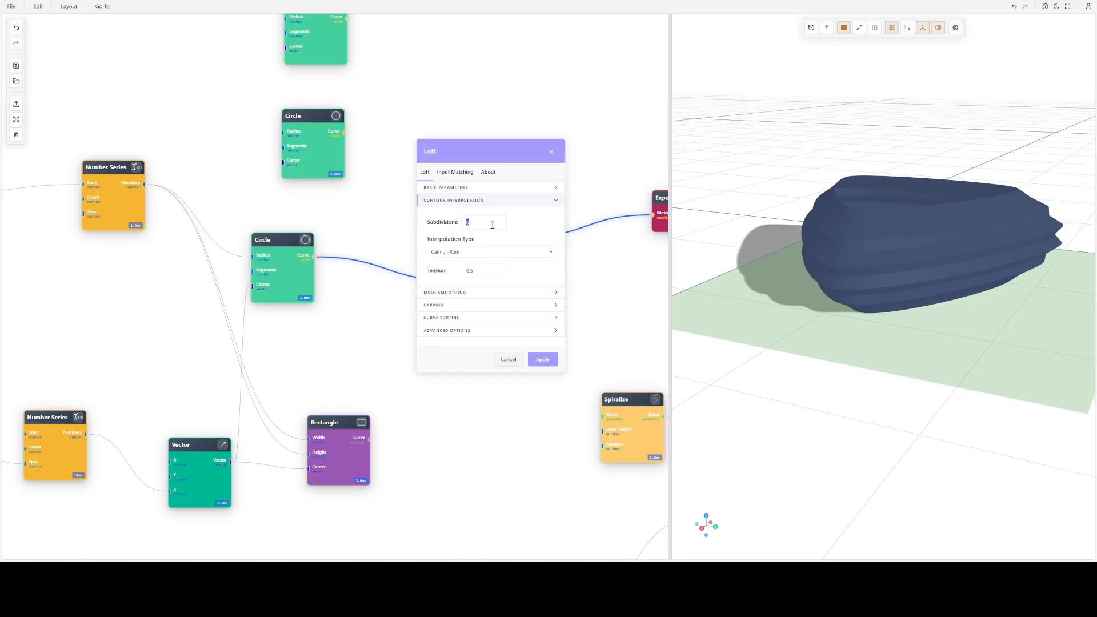
key("Return")
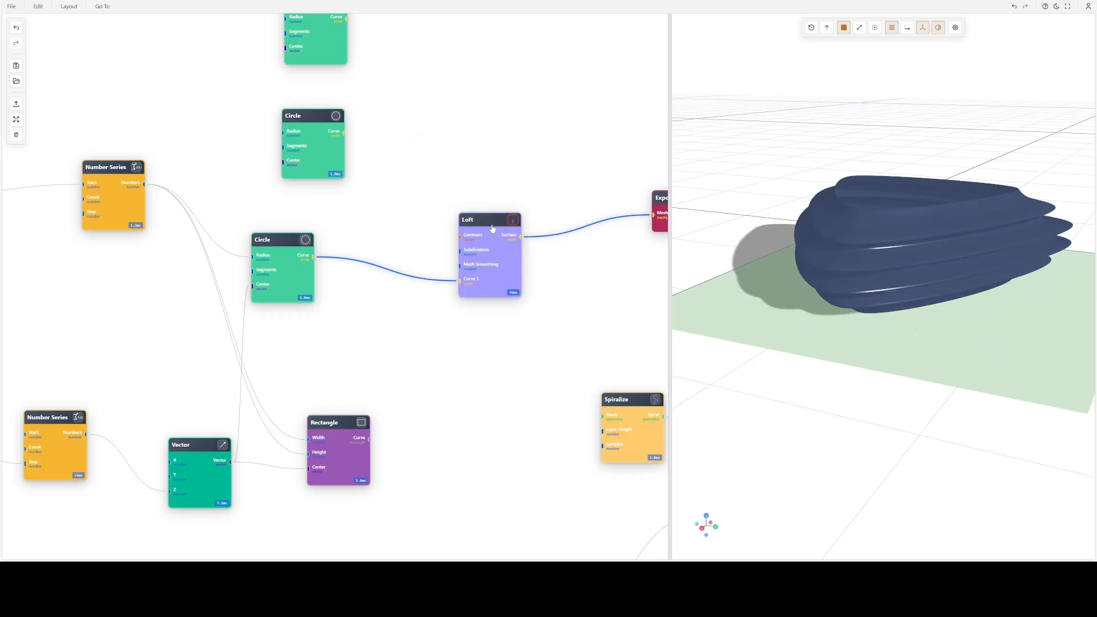
scroll(910, 221, "up", 6)
left_click_drag(914, 241, 955, 269)
scroll(845, 257, "down", 5)
scroll(955, 269, "up", 5)
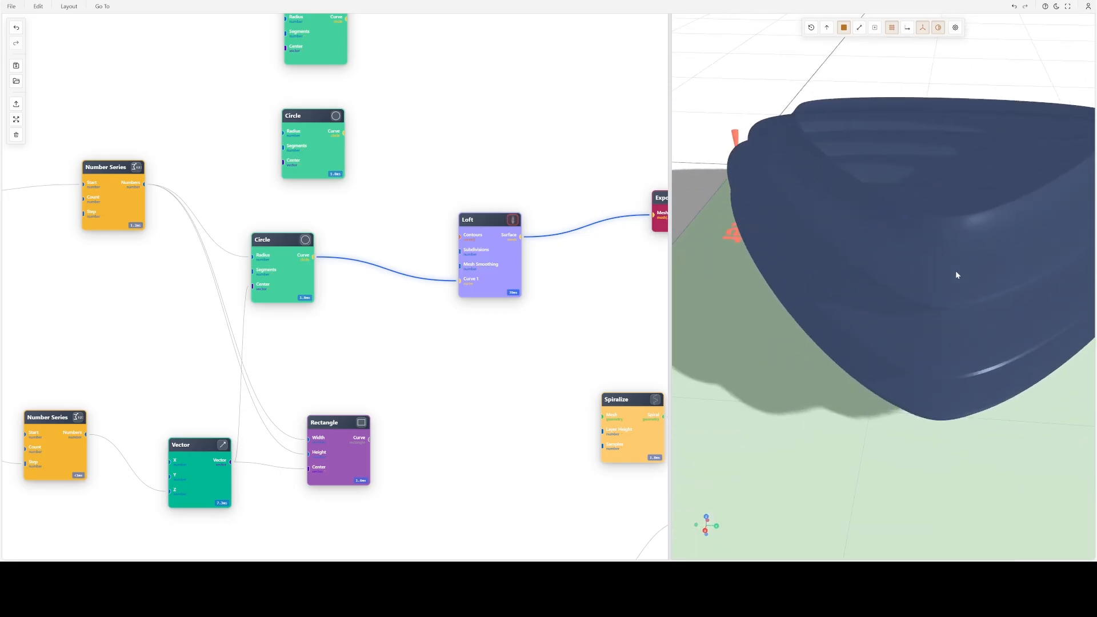
scroll(866, 285, "up", 4)
scroll(873, 293, "down", 2)
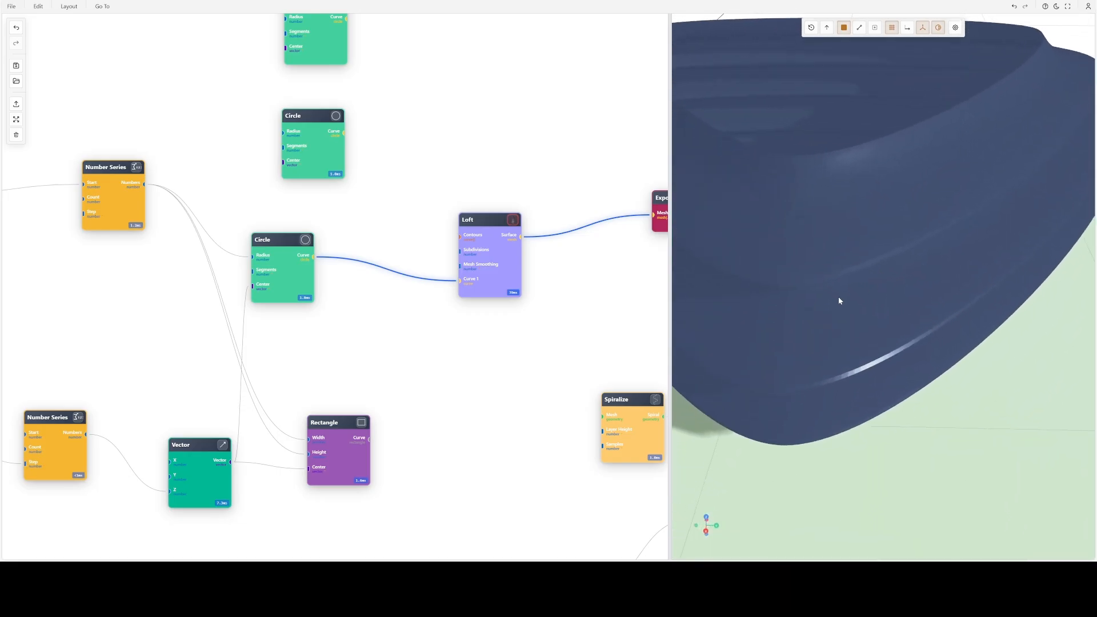
- Change the Loft's mesh smoothing iterations and inspect the shape from below and above
double_click(494, 253)
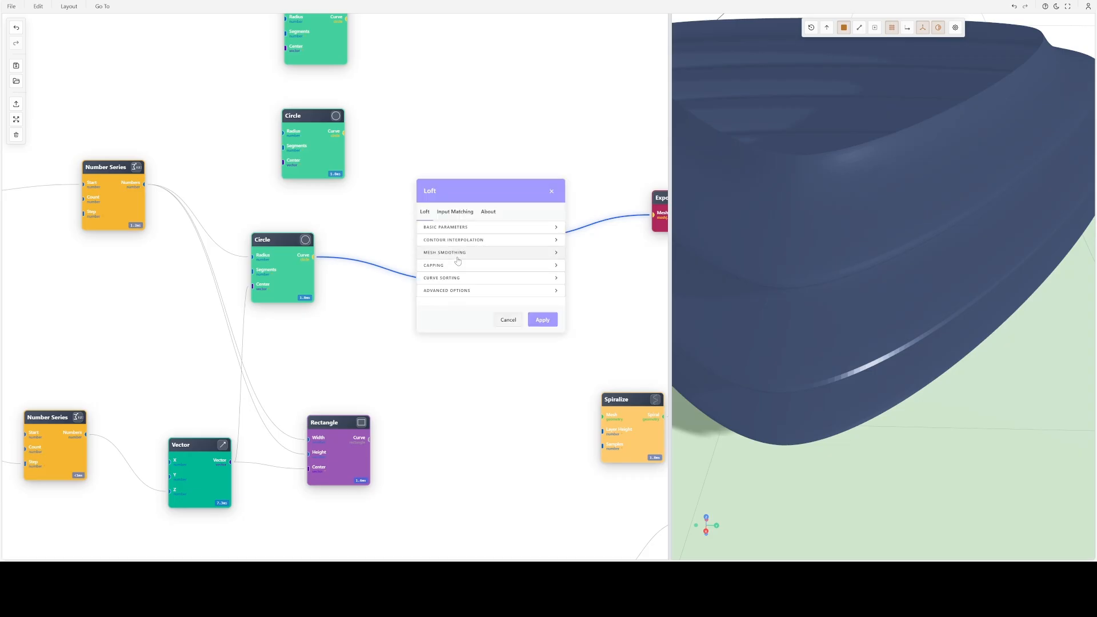
left_click(456, 255)
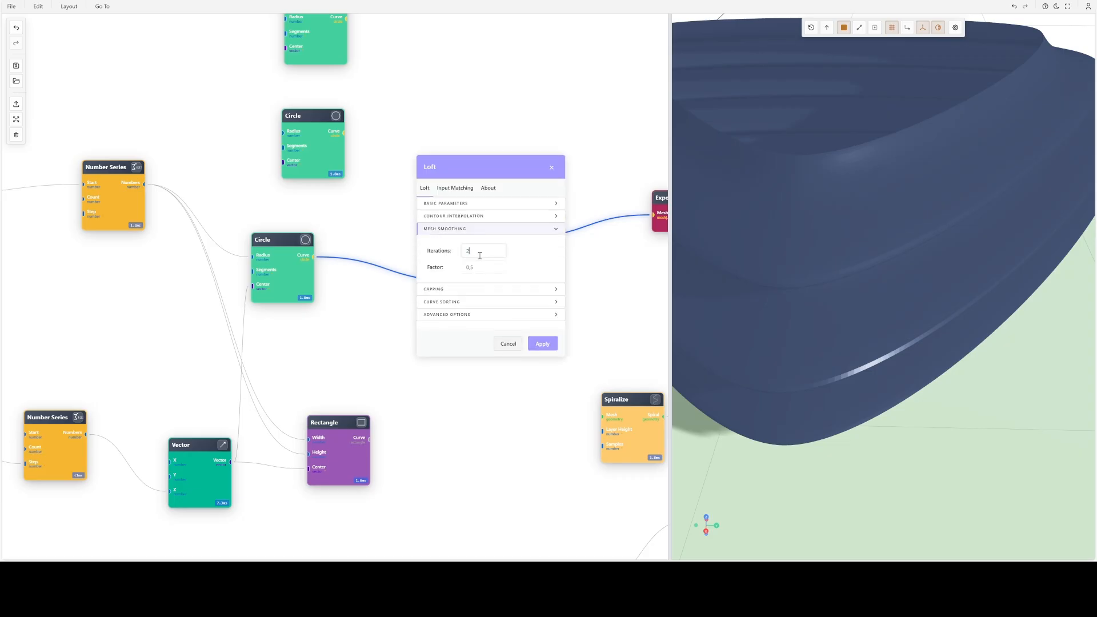
key("Return")
scroll(873, 297, "down", 6)
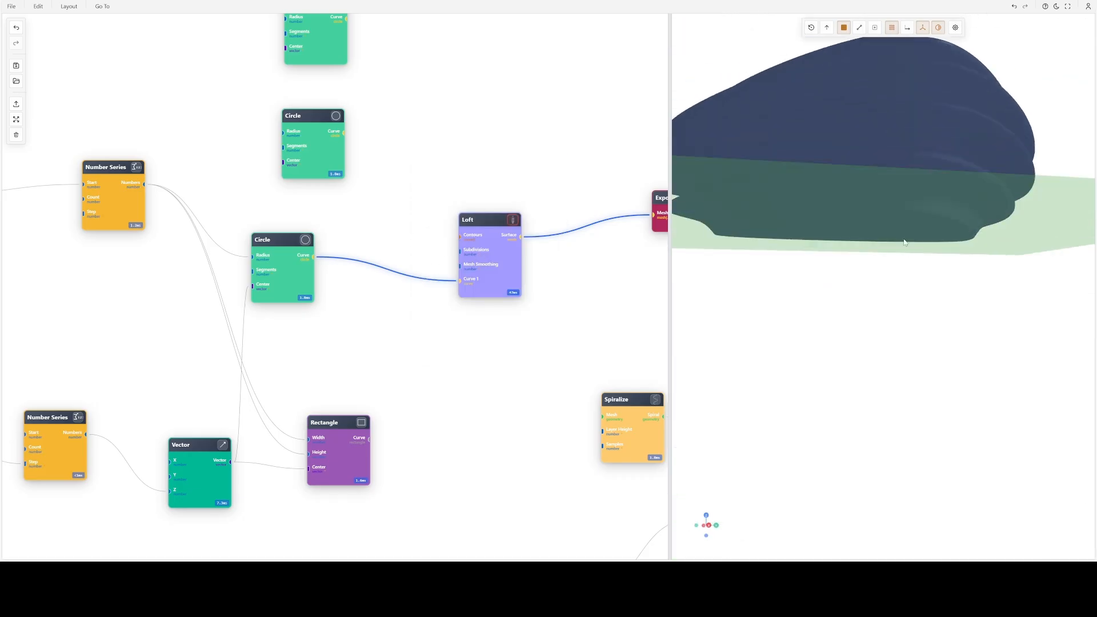
mouse_move(918, 257)
left_mouse_down()
mouse_move(934, 252)
mouse_move(926, 266)
left_mouse_up()
- Examine the Loft's curve sorting settings, then close them without changes
double_click(495, 251)
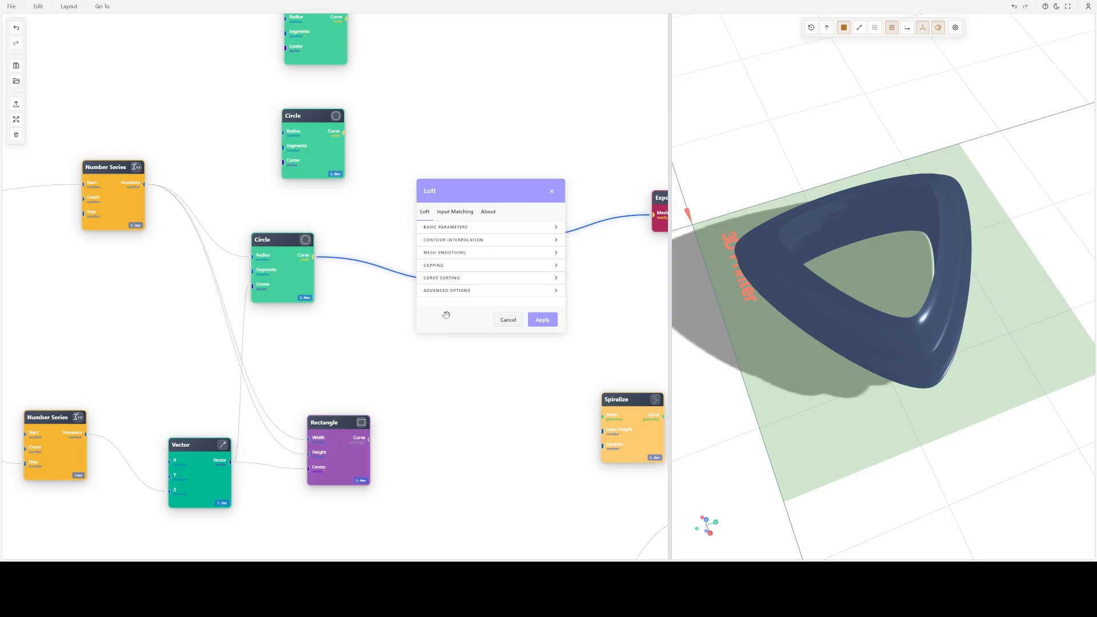
left_click(447, 278)
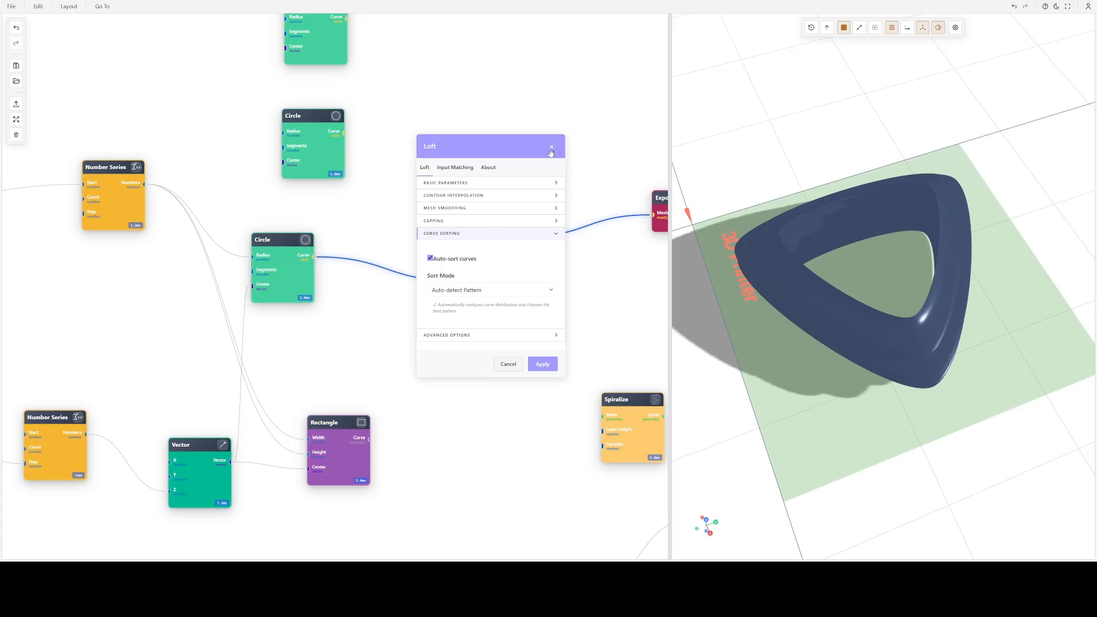
left_click(551, 146)
- Move the Loft node higher in the graph and disconnect the series-driven Circle from it
left_click_drag(553, 154, 583, 258)
left_click_drag(523, 322, 514, 236)
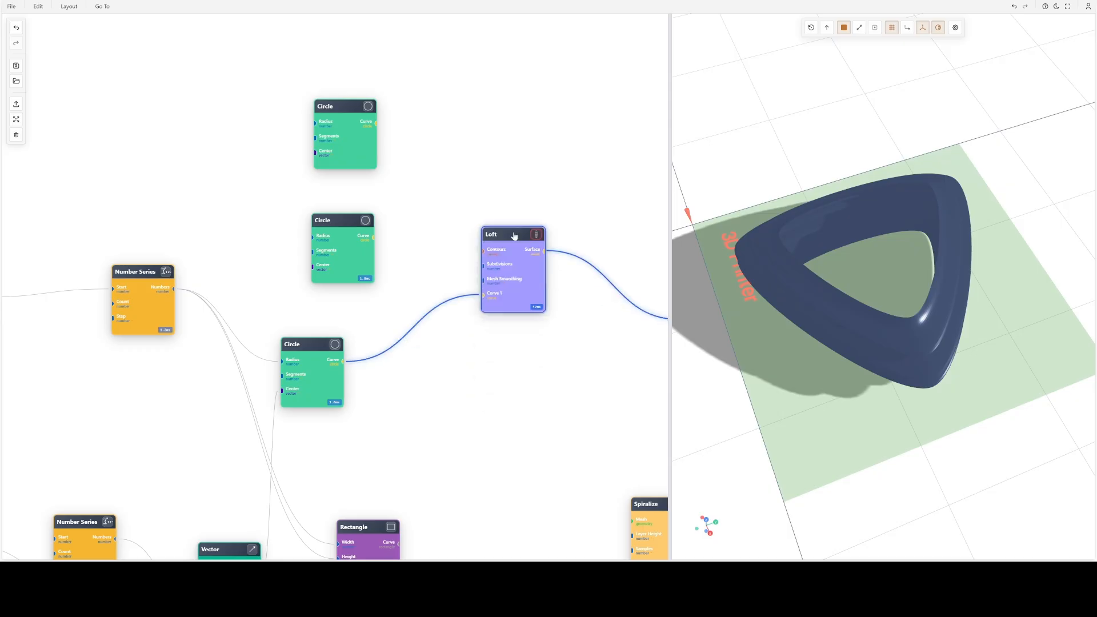
right_click_drag(424, 296, 424, 401)
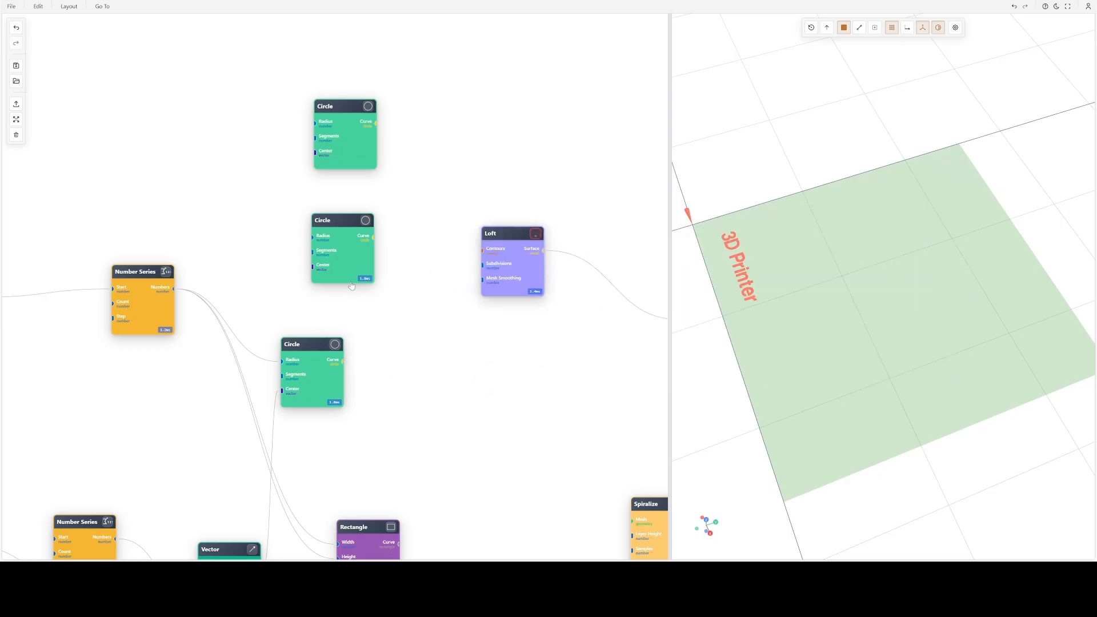
- Delete the two unconnected Circle nodes above the series-driven Circle
left_click(349, 266)
key("Delete")
left_click(330, 140)
key("Delete")
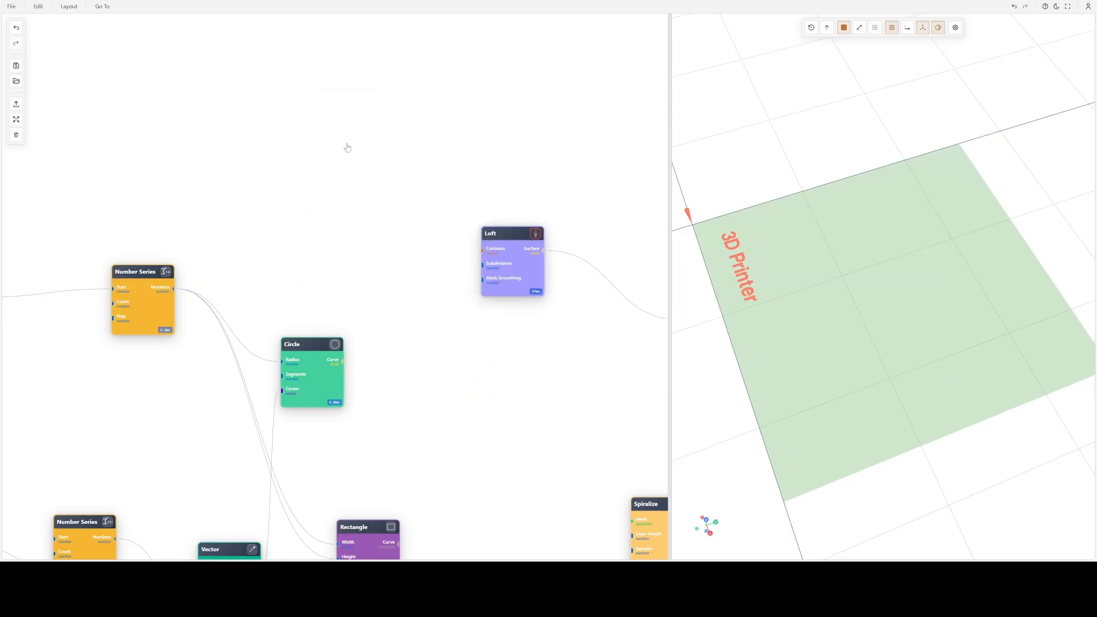
- Add a Curve node in the empty area above the series-driven Circle and open its curve editor
double_click(279, 107)
type("cu")
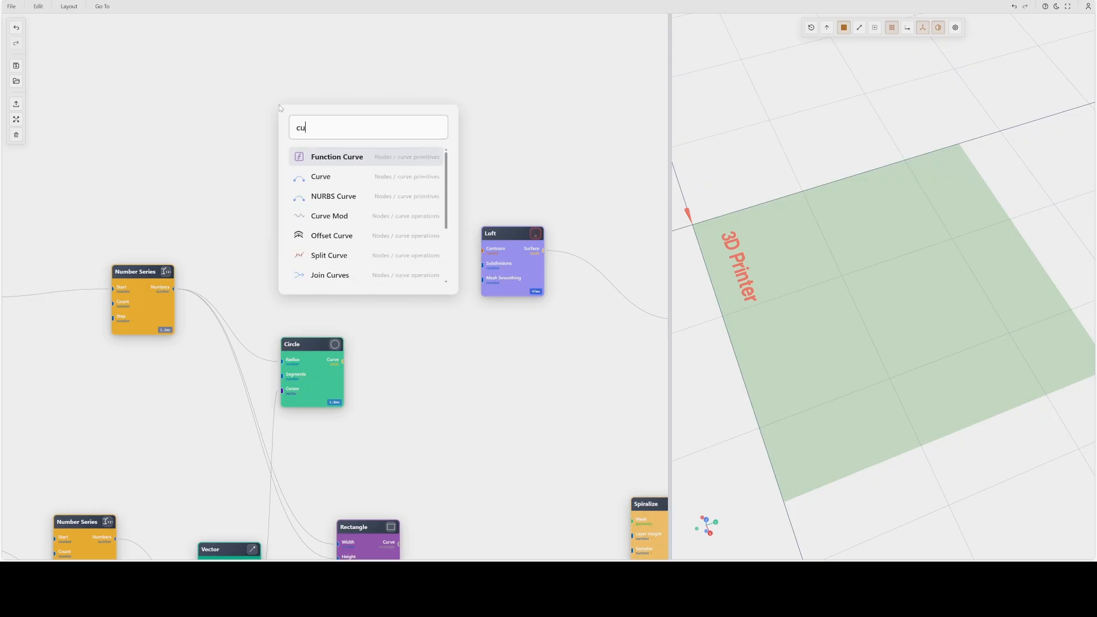
left_click(330, 183)
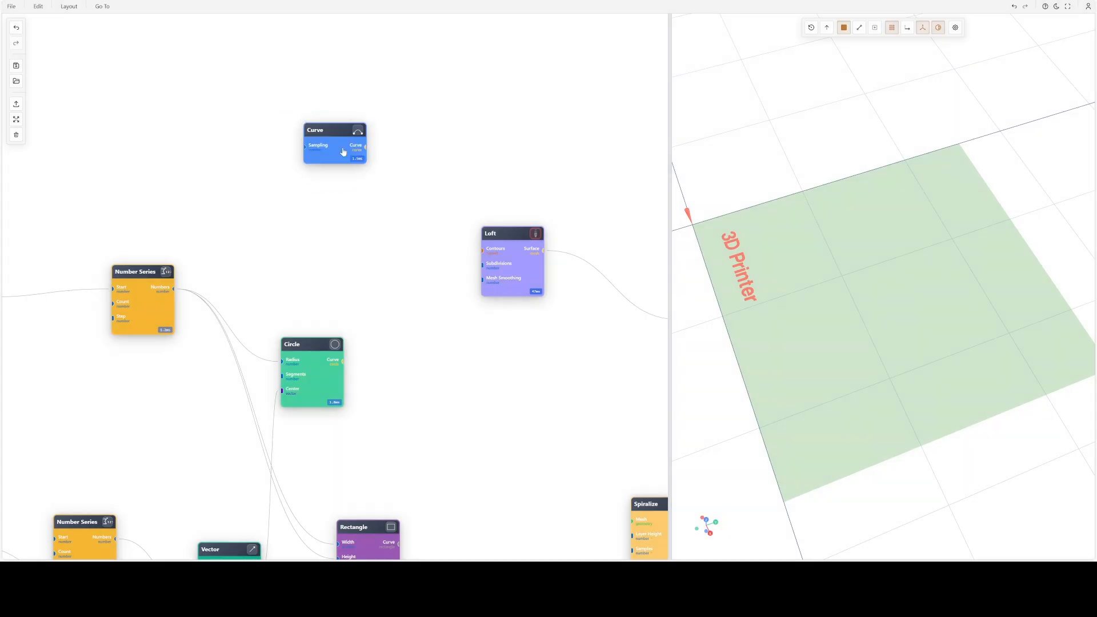
left_click_drag(336, 144, 284, 124)
double_click(283, 122)
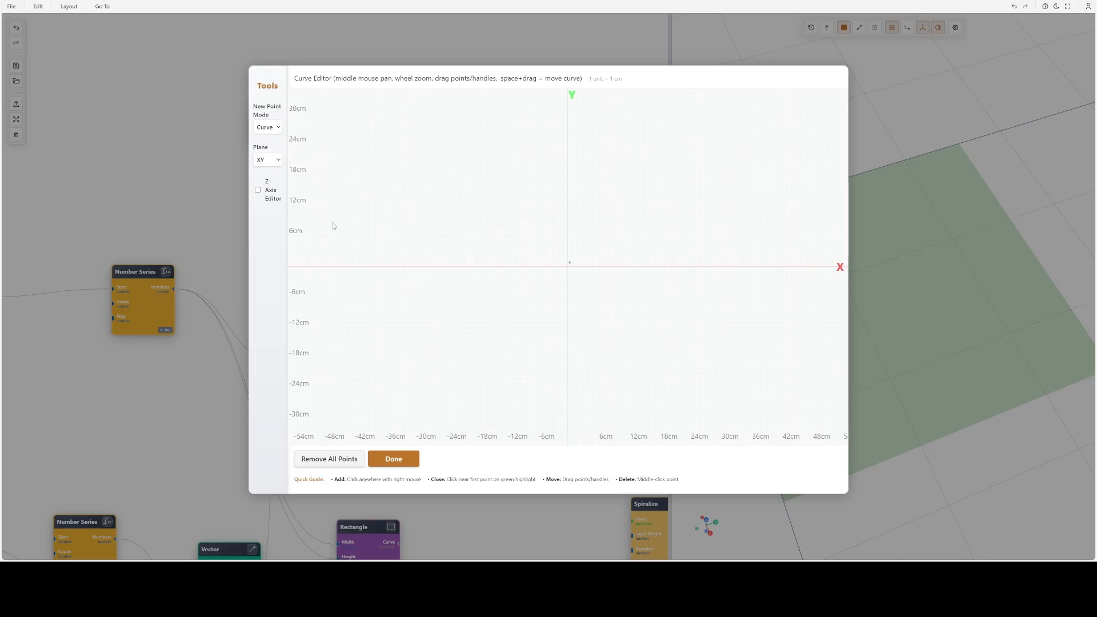
- Switch the curve plane to XZ and draw a closed five-point profile about 22 cm tall on the negative X side
left_click(264, 189)
right_click(529, 241)
right_click(545, 150)
right_click(580, 179)
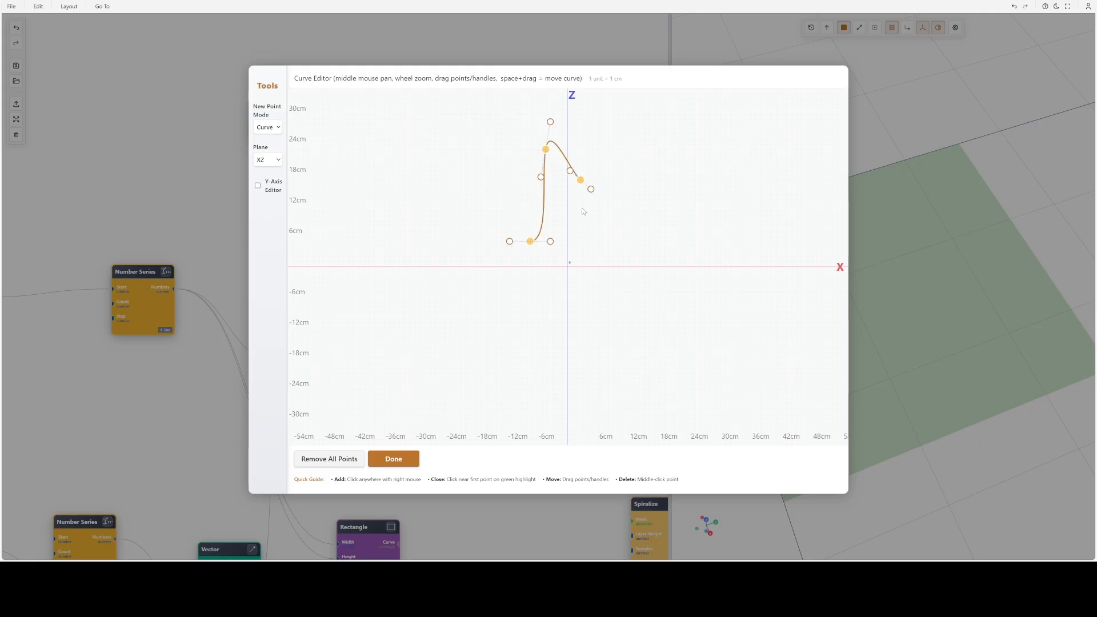
right_click(564, 243)
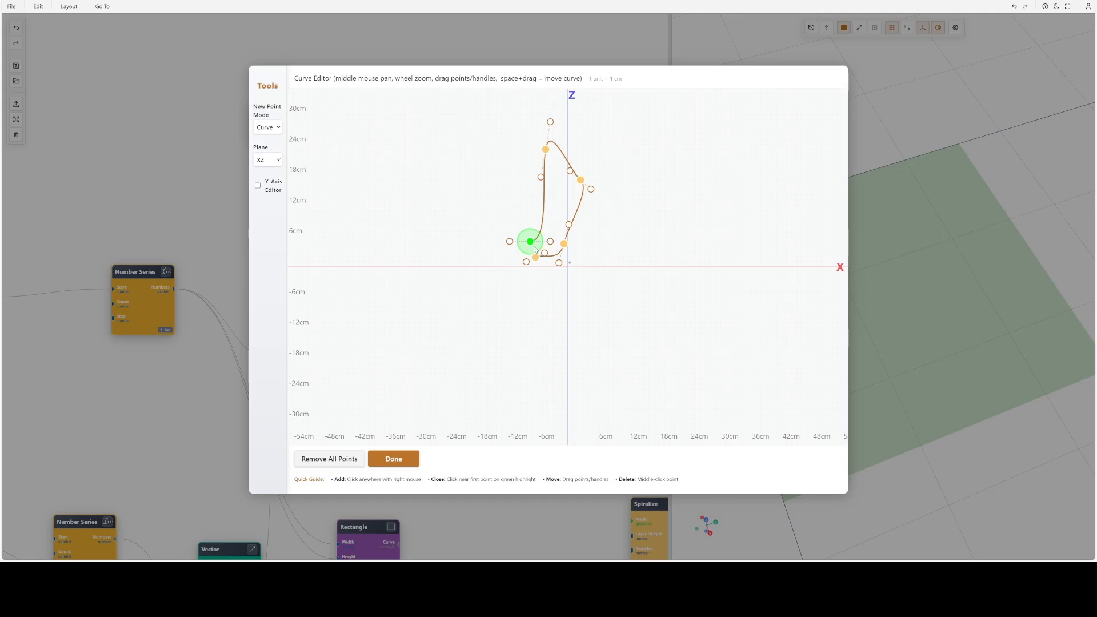
left_click(536, 258)
- Adjust the lowest point and its handles to bend the profile's lower end into an inward notch
left_click_drag(541, 263, 550, 276)
scroll(549, 274, "up", 5)
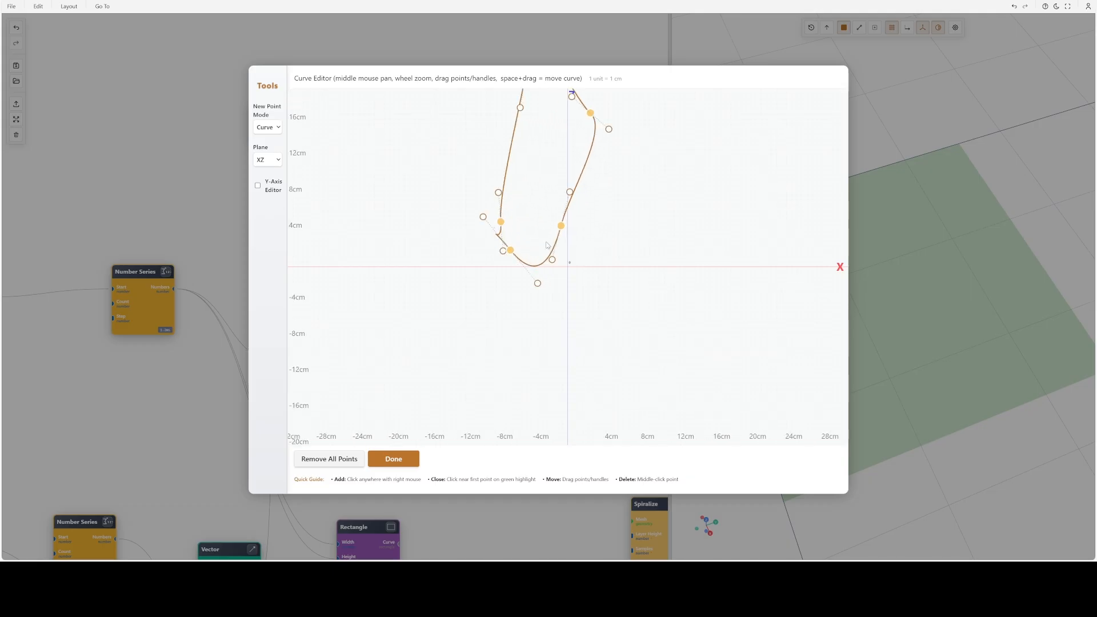
left_click_drag(485, 242, 497, 243)
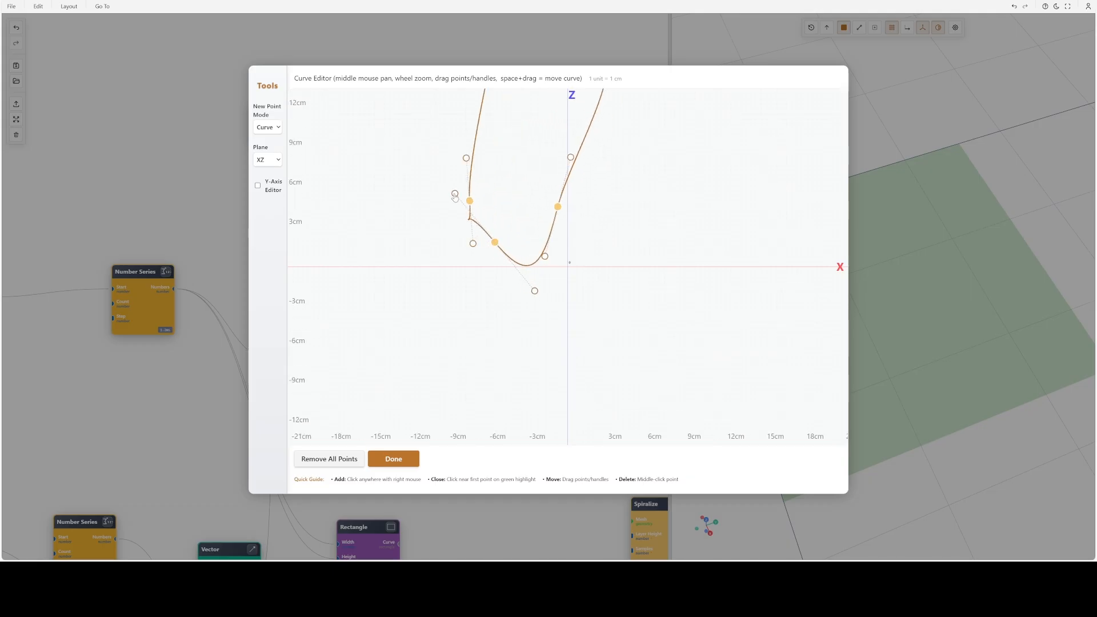
left_click_drag(455, 194, 527, 173)
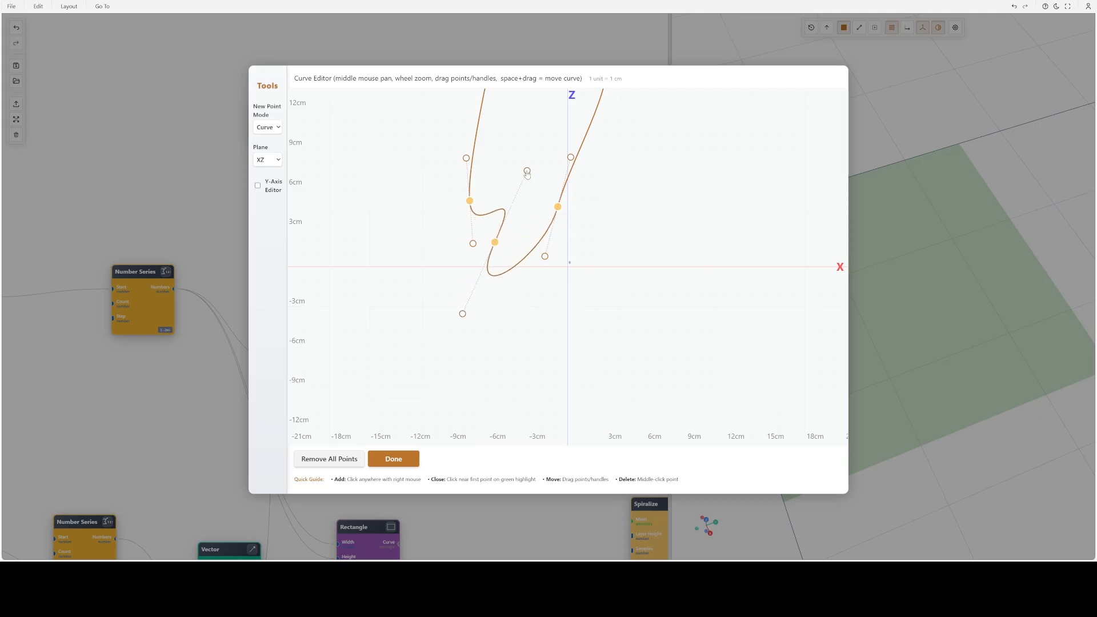
- Pull the profile's right-hand point inward to form a waist and reshape the rounded top with its point and handles
scroll(563, 184, "down", 4)
middle_click_drag(627, 224, 631, 315)
left_click_drag(597, 214, 555, 233)
left_click_drag(541, 112, 575, 194)
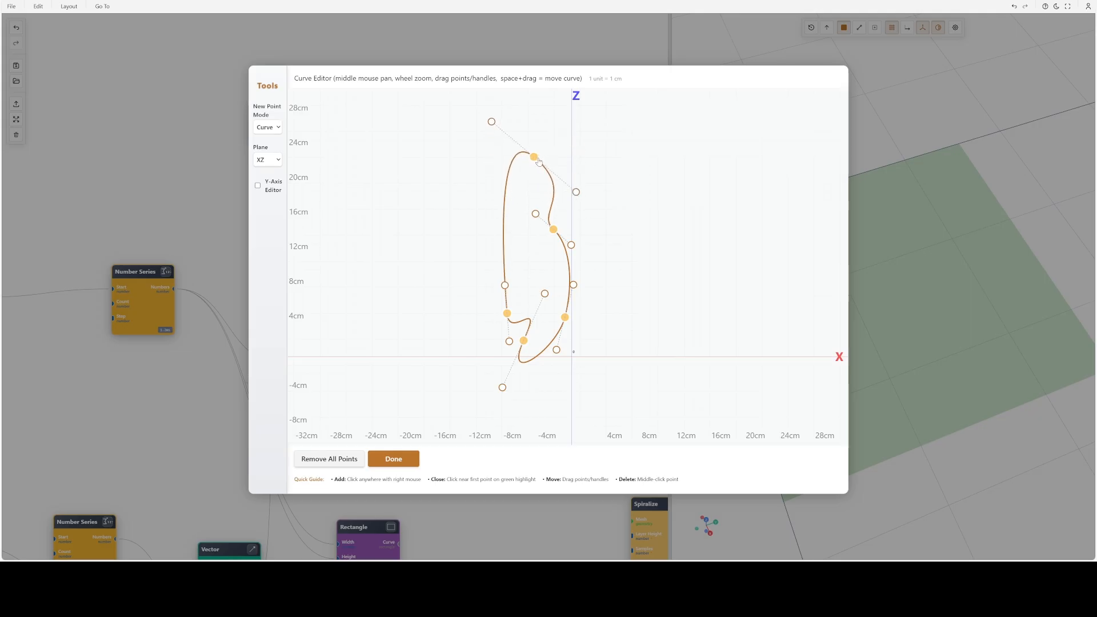
left_click_drag(538, 161, 551, 152)
left_click_drag(504, 113, 515, 111)
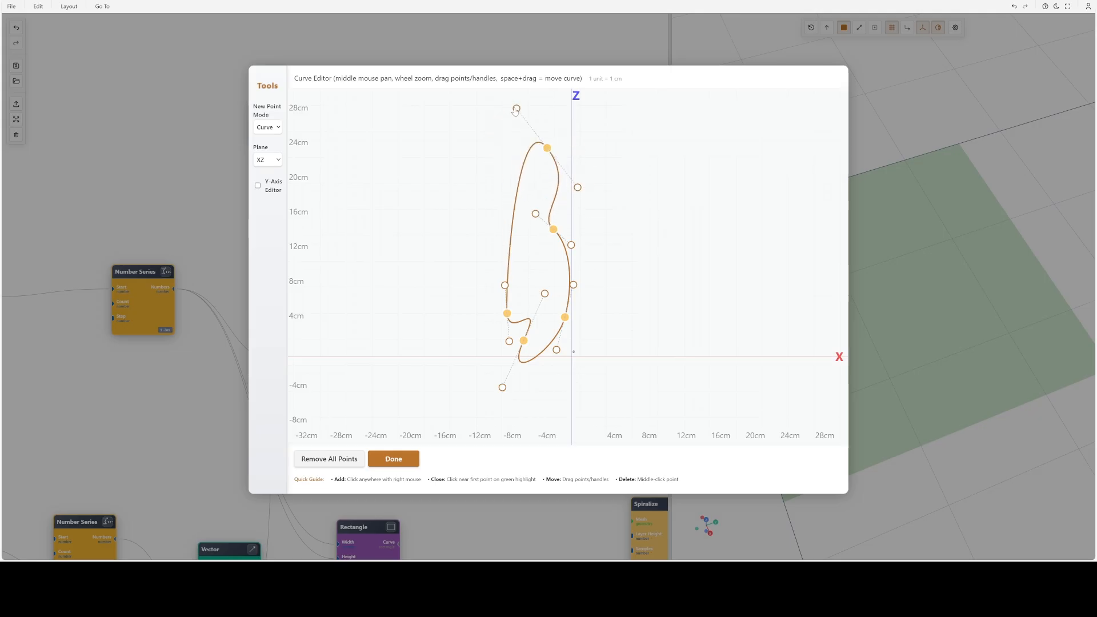
- Lower the waist point, reshape the notch by raising the two lower left points, and finish editing the curve
left_click_drag(558, 227, 551, 249)
left_click_drag(549, 295, 552, 281)
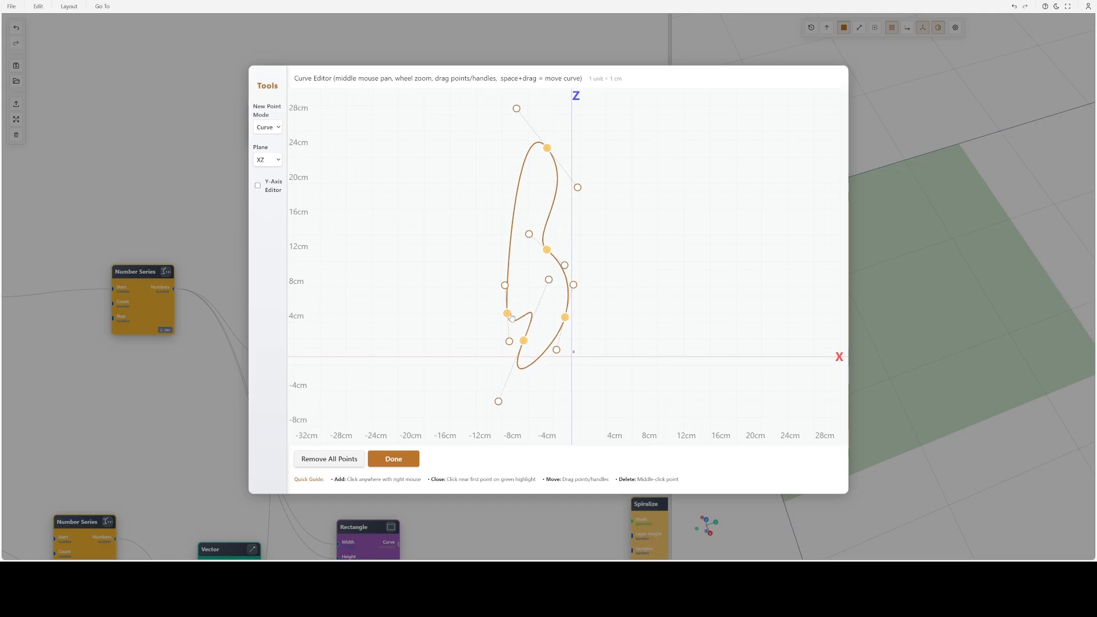
left_click_drag(508, 314, 513, 276)
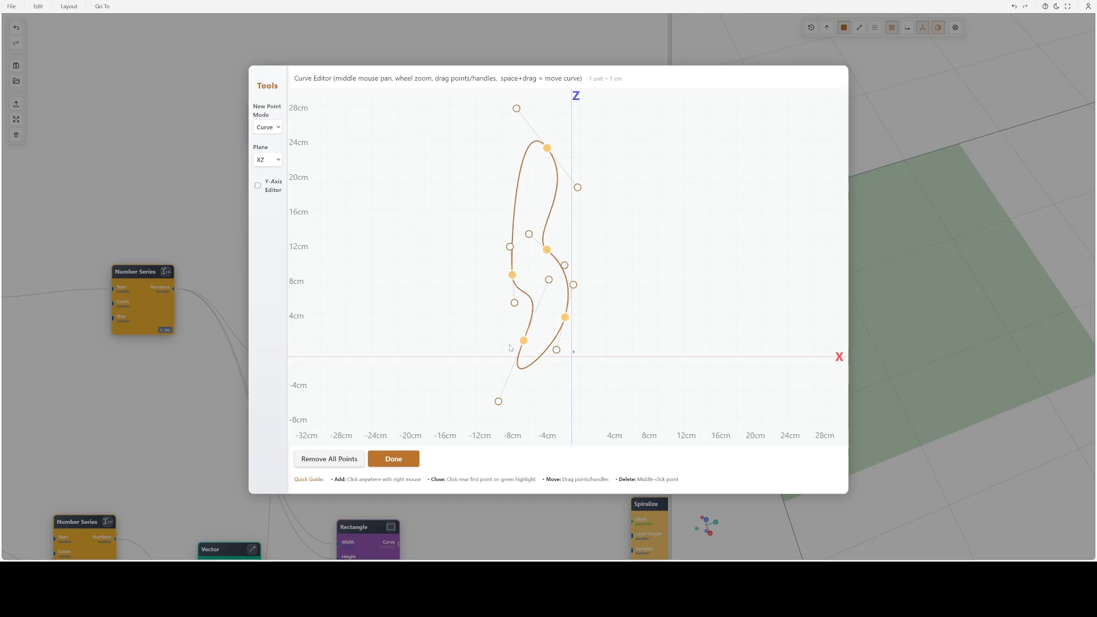
left_click_drag(522, 342, 534, 320)
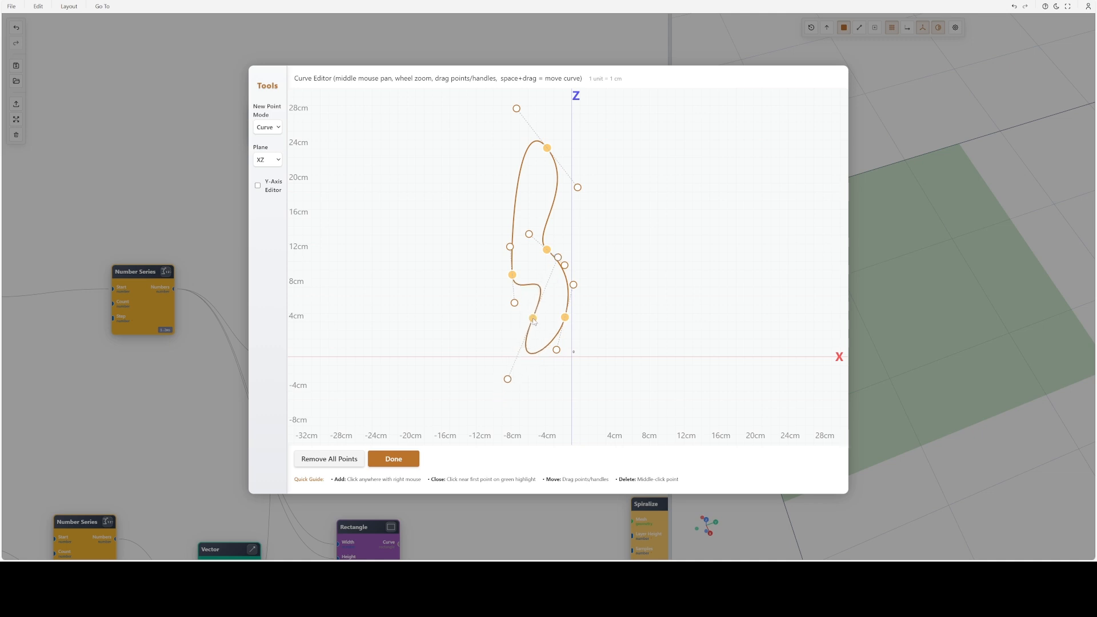
left_click(394, 459)
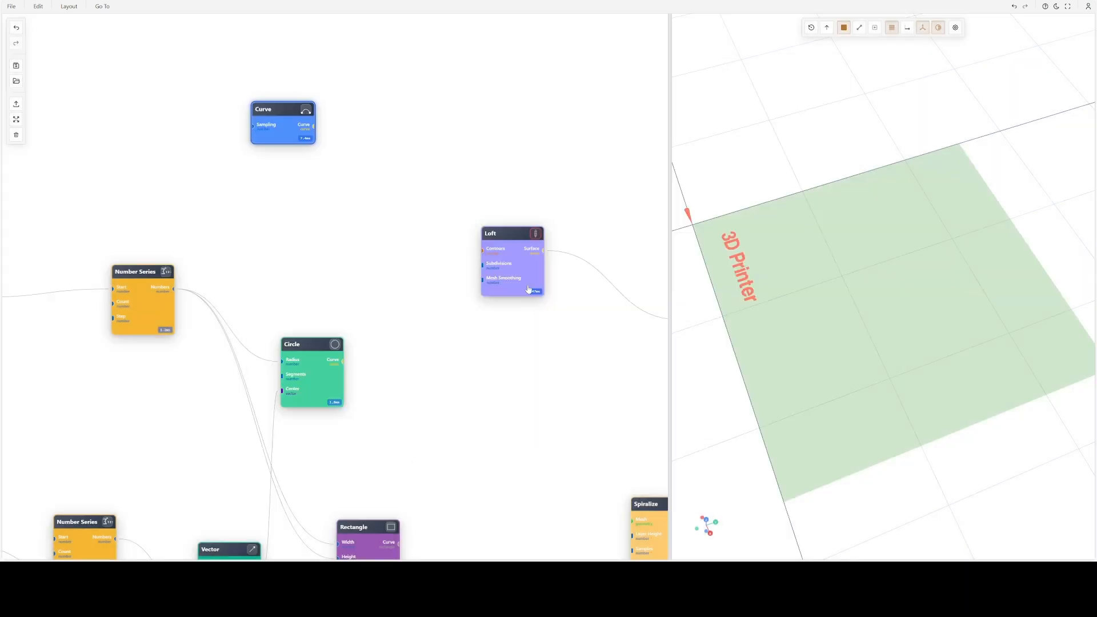
- Display the drawn Curve in the 3D view
left_click(307, 111)
scroll(760, 196, "down", 5)
left_click_drag(819, 237, 921, 189)
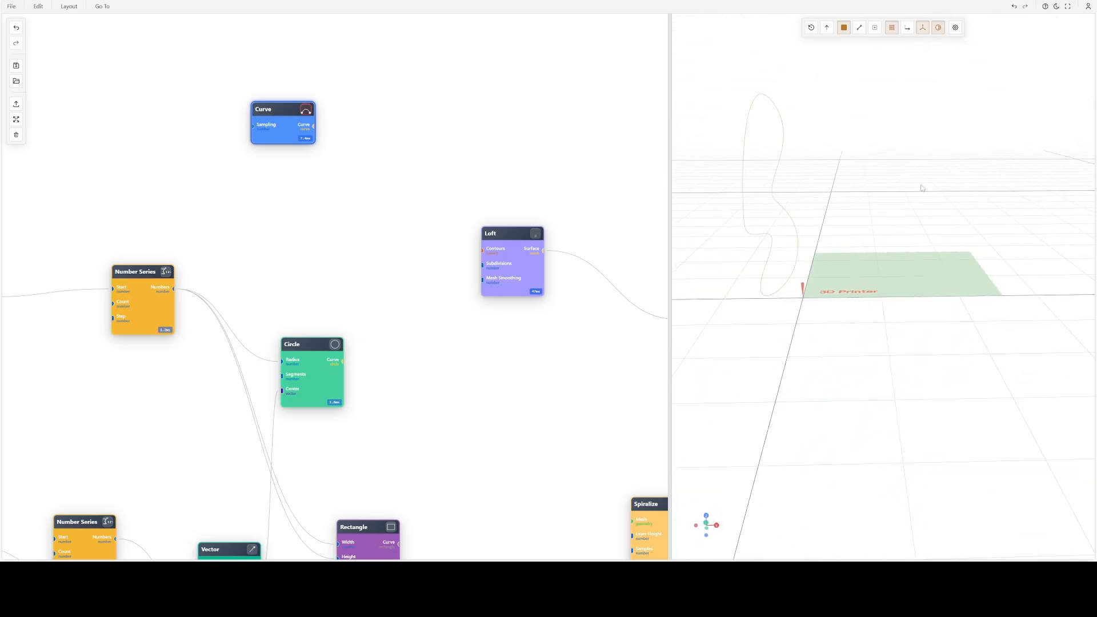
- Move the Curve node aside, add a Distribute node next to it, and connect the curve to its Geometry input
left_click_drag(302, 140, 155, 124)
double_click(260, 98)
type("dis")
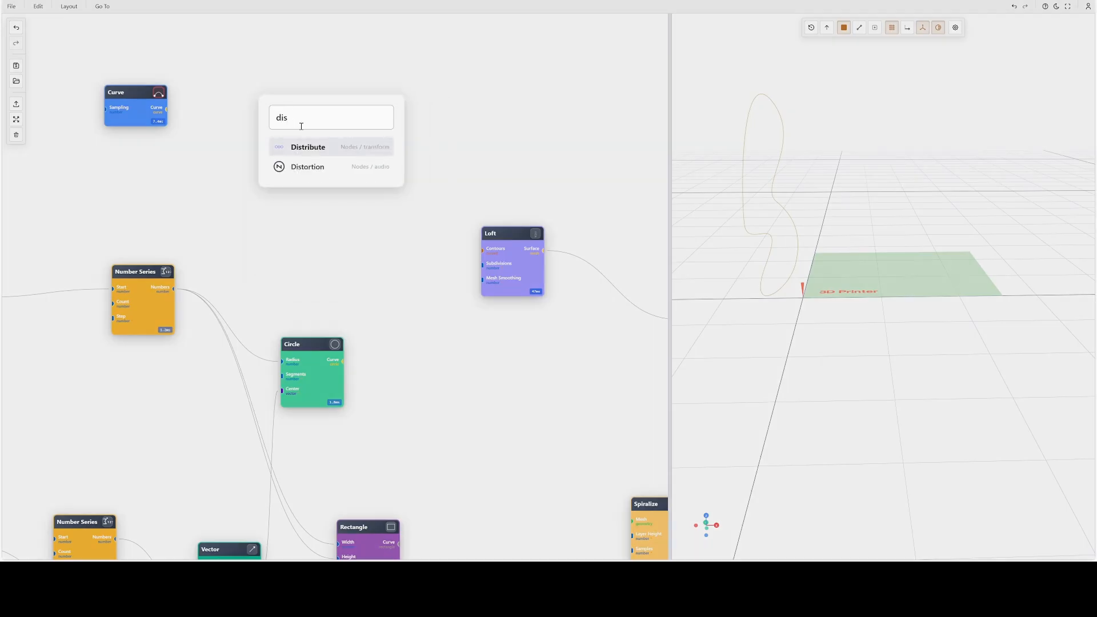
left_click(308, 148)
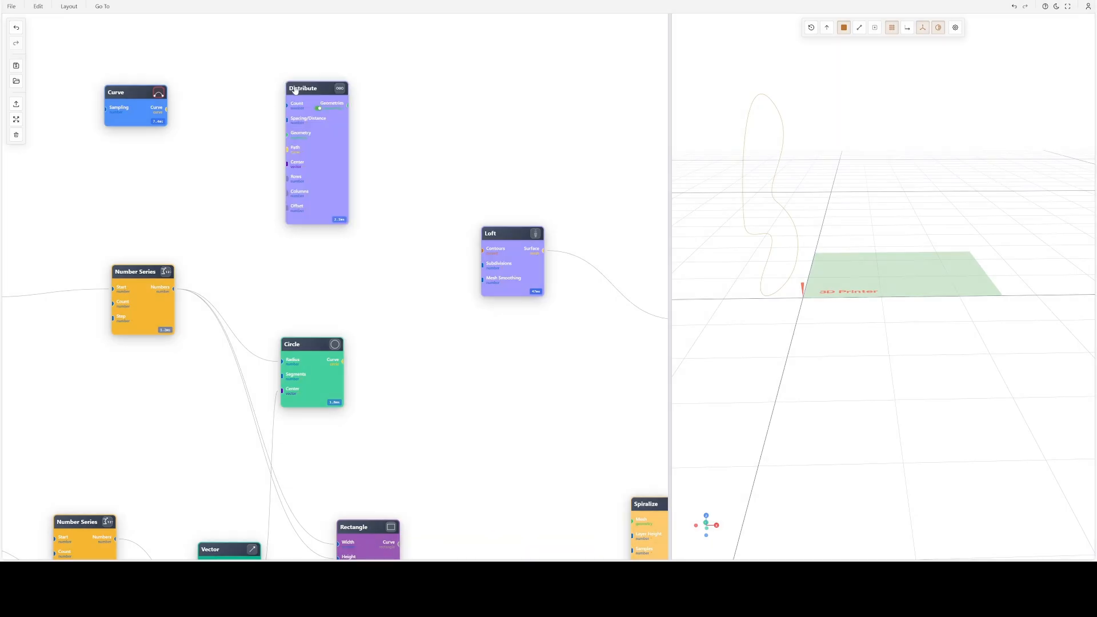
left_click_drag(165, 108, 289, 147)
- Set the Distribute node to Circular mode with a count of 15 and display the distributed curves
double_click(318, 151)
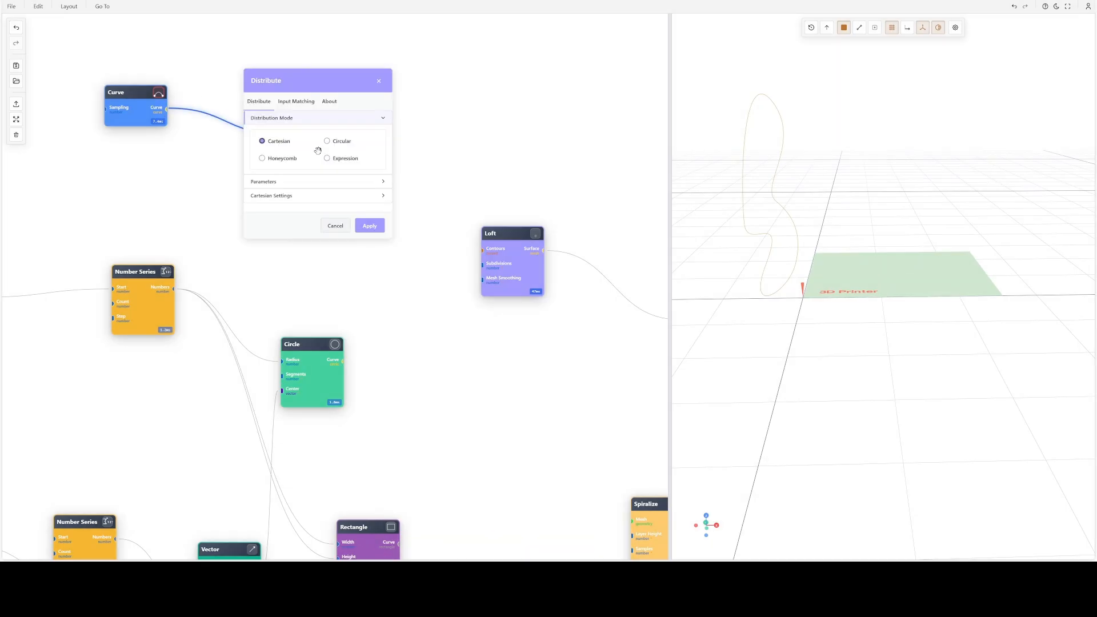
left_click(328, 141)
left_click(276, 183)
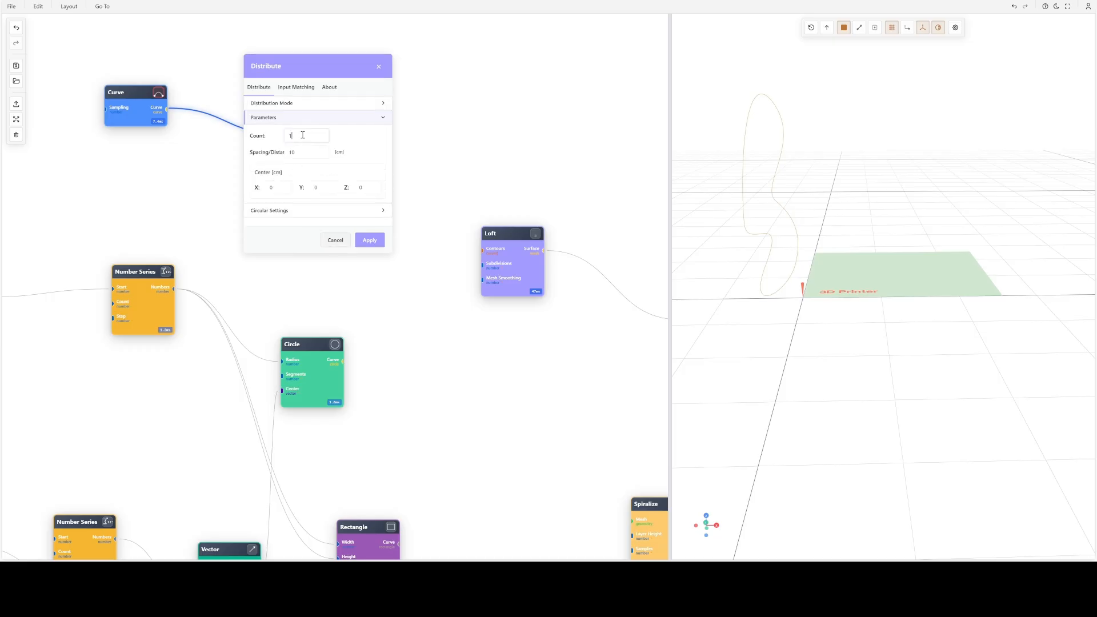
left_click(369, 241)
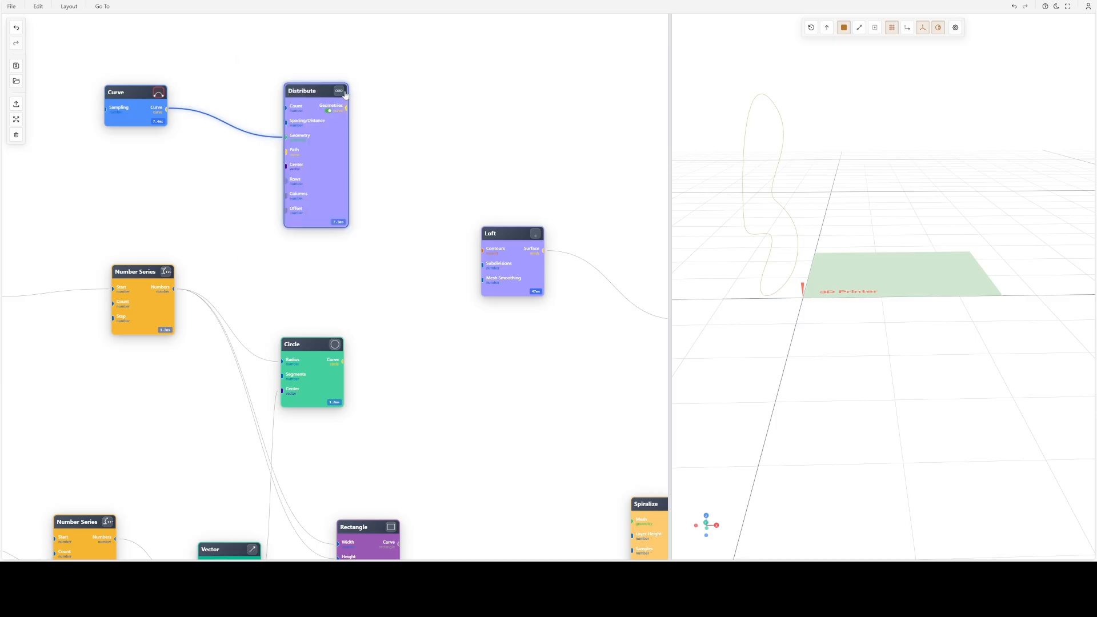
left_click(339, 92)
scroll(850, 200, "down", 6)
left_click_drag(850, 200, 952, 293)
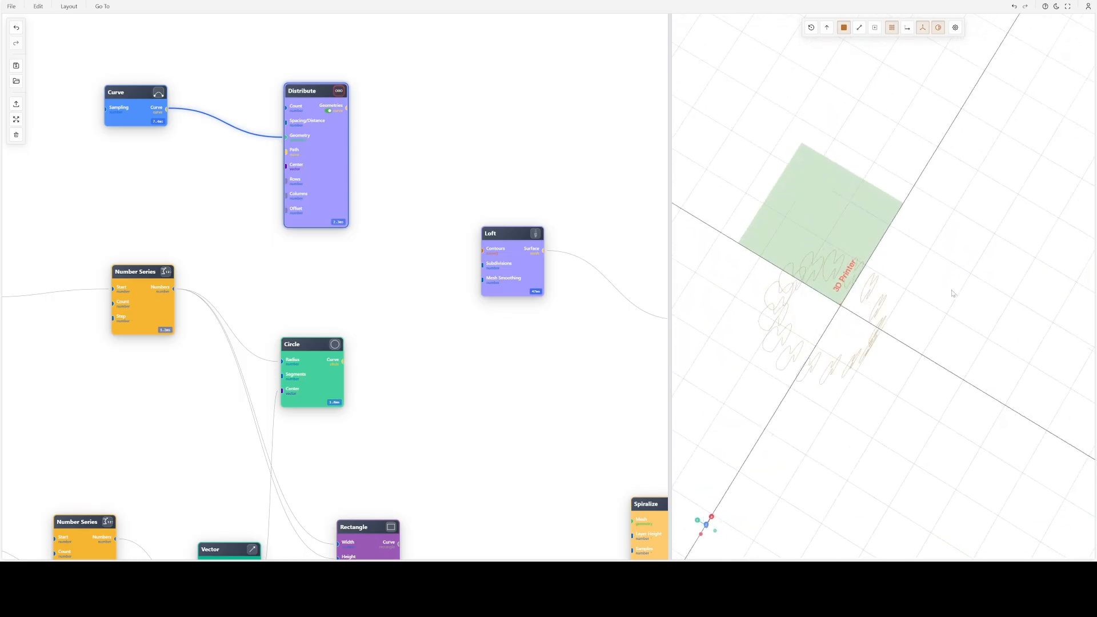
left_click_drag(865, 279, 884, 257)
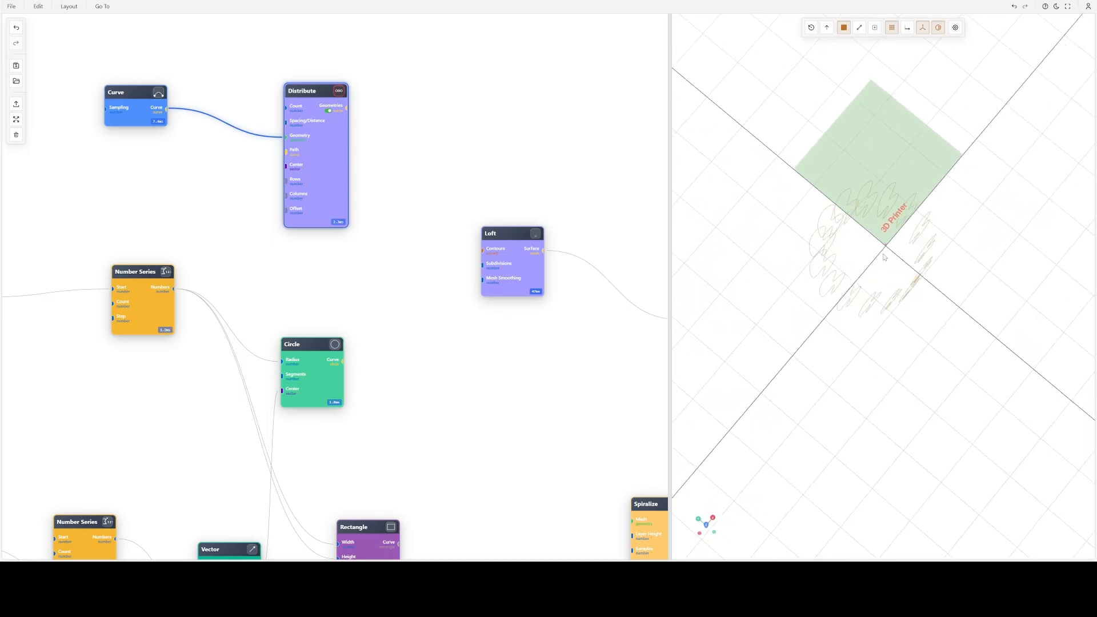
- Set the circular distribution's geometry orientation to Radial and inspect the arrangement from above
double_click(330, 159)
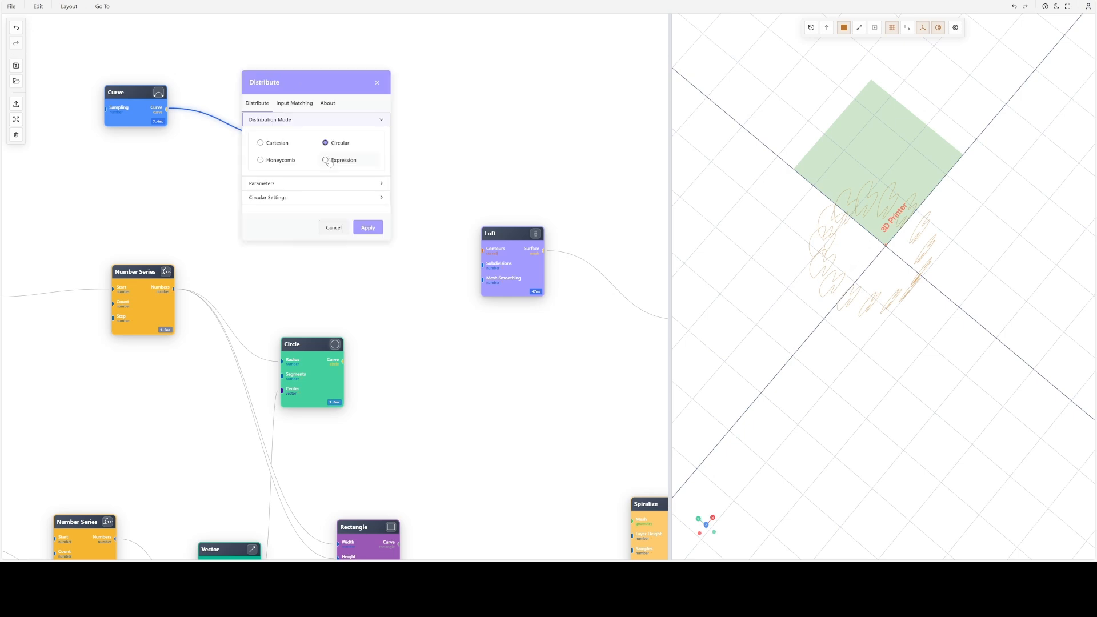
left_click(267, 184)
left_click(281, 205)
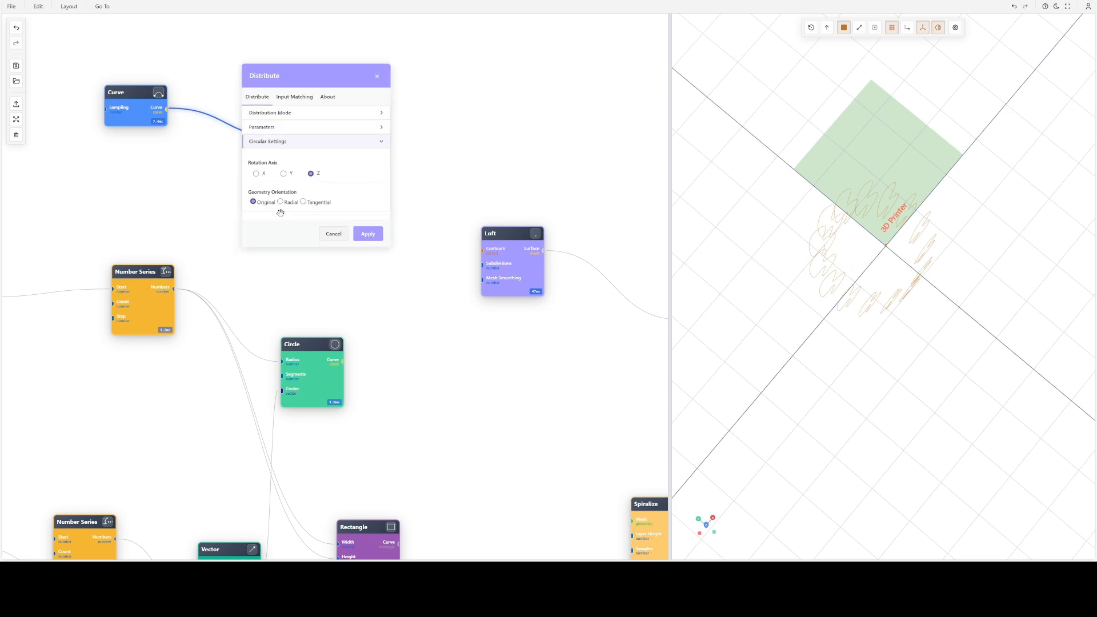
left_click(357, 234)
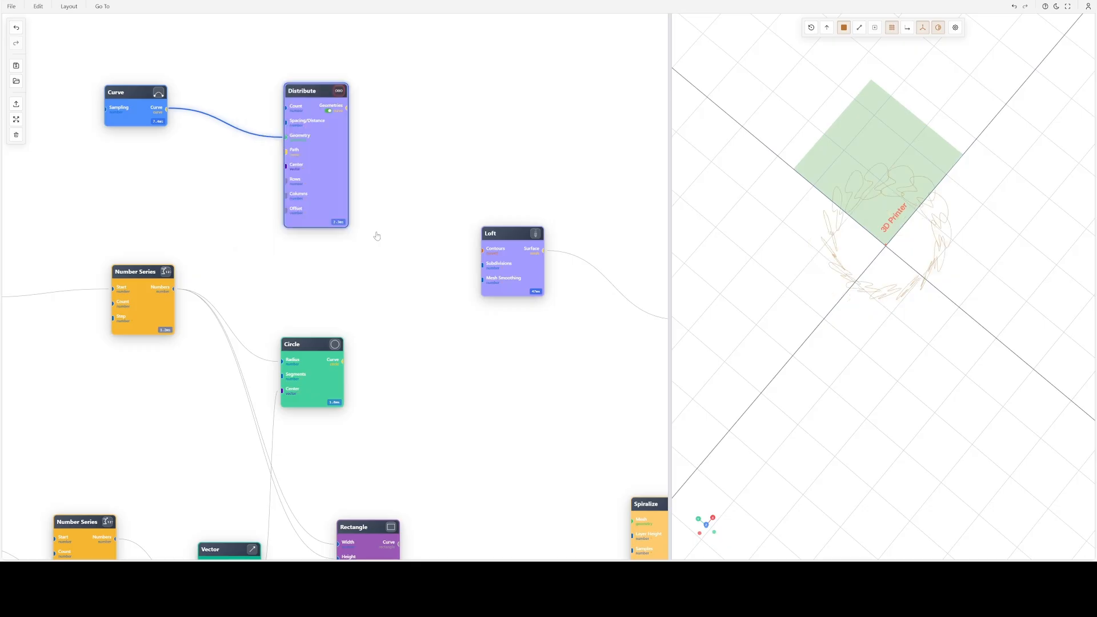
left_click_drag(831, 283, 967, 325)
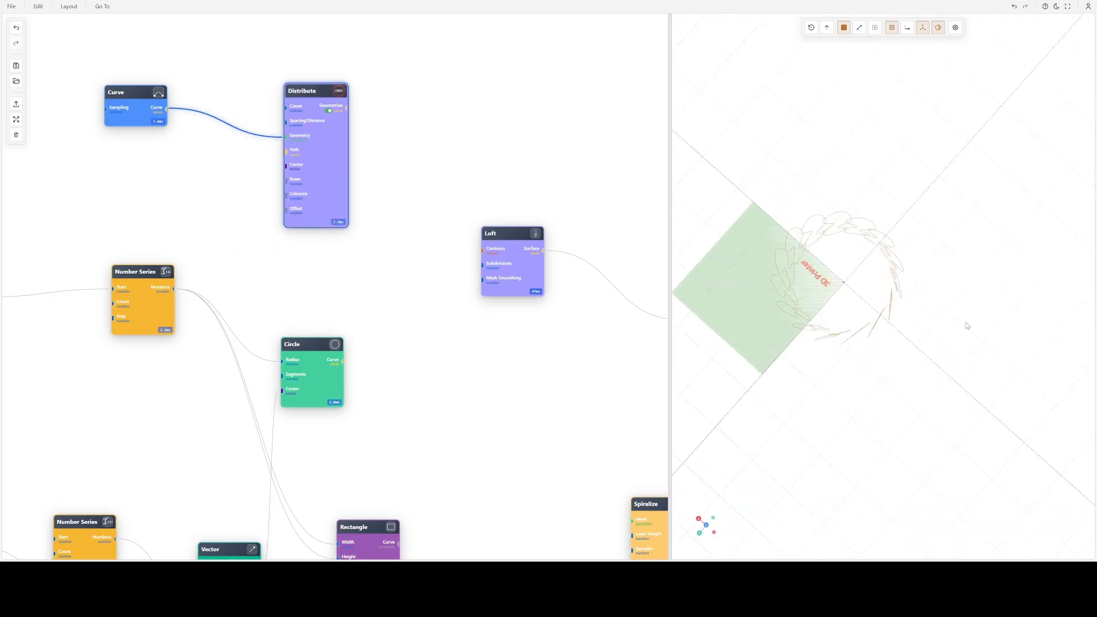
- Set the circular distribution's geometry orientation to Tangential
double_click(329, 165)
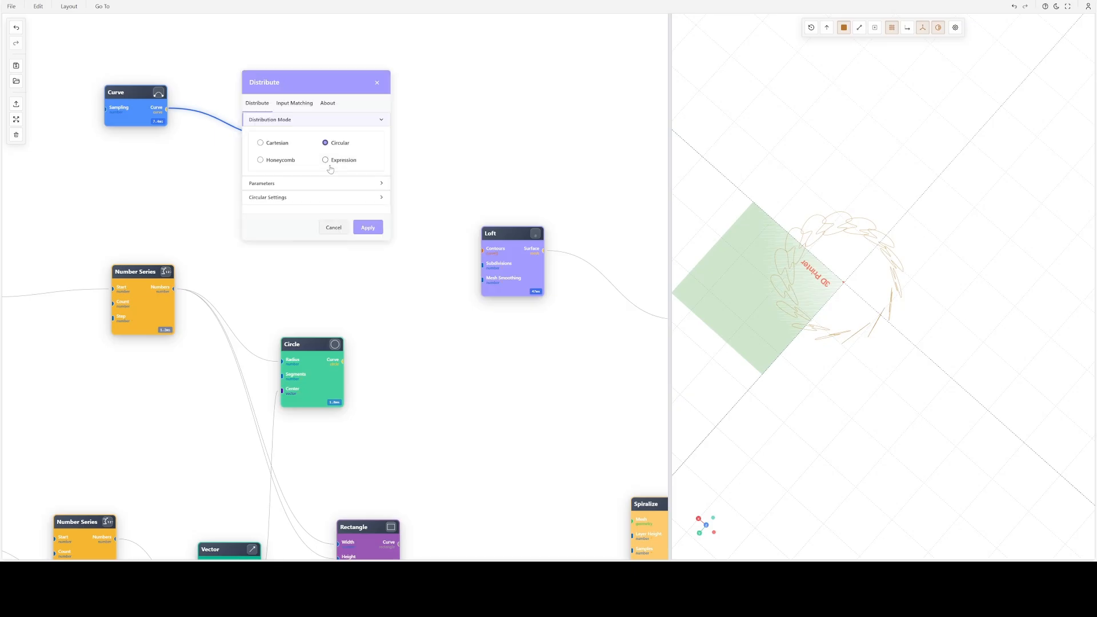
left_click(277, 197)
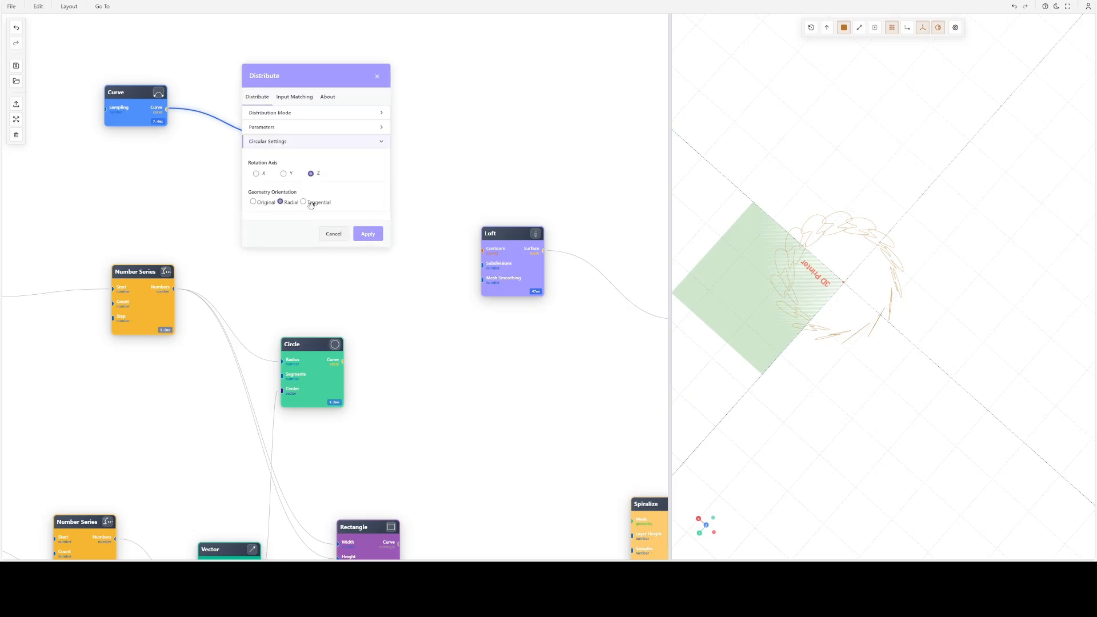
left_click(368, 233)
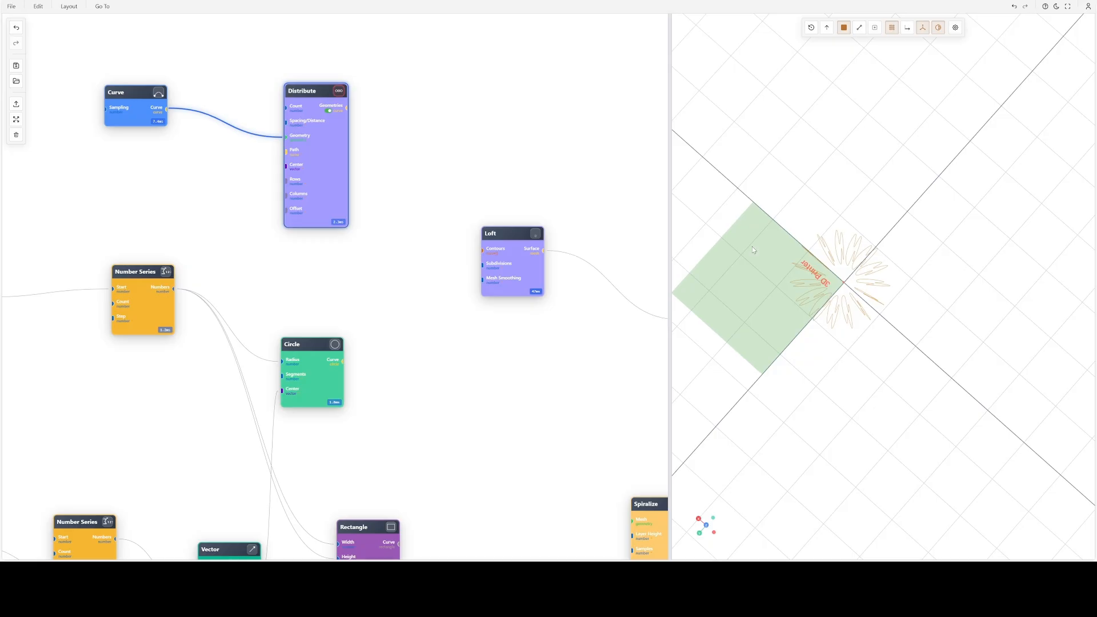
scroll(870, 284, "up", 2)
left_click_drag(870, 283, 762, 215)
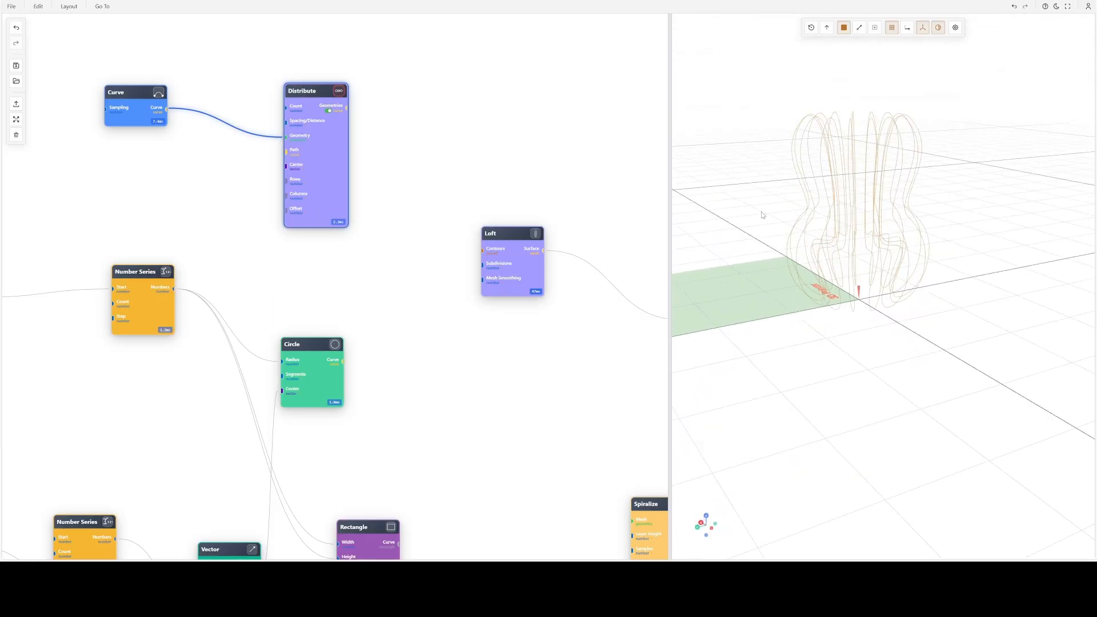
- Increase the Distribute node's spacing distance to widen the ring of curves
double_click(332, 147)
left_click(280, 184)
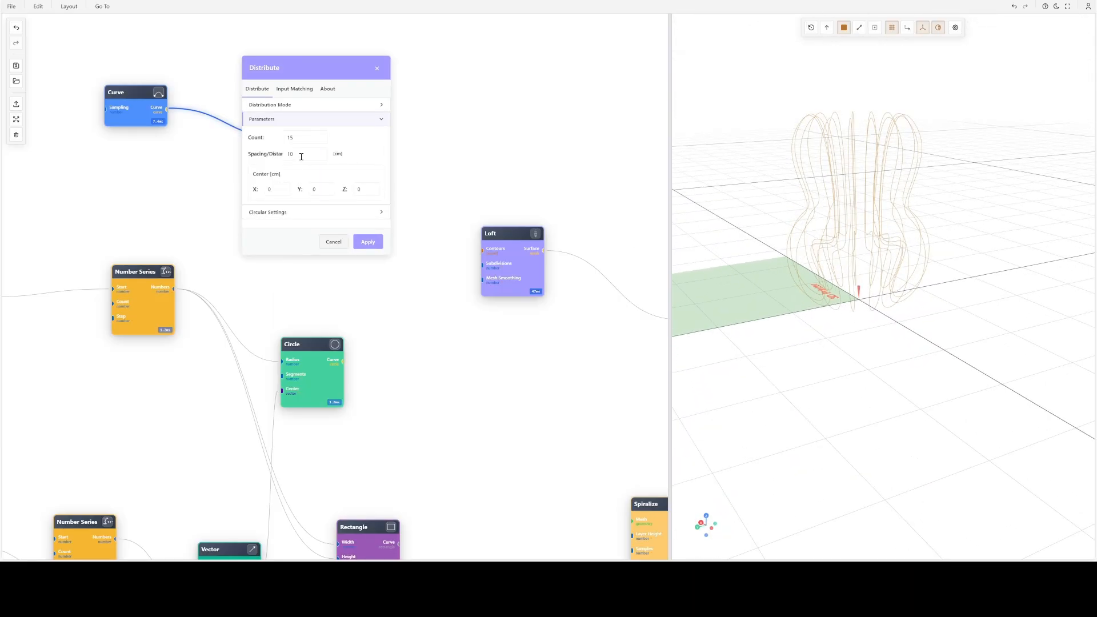
key("Return")
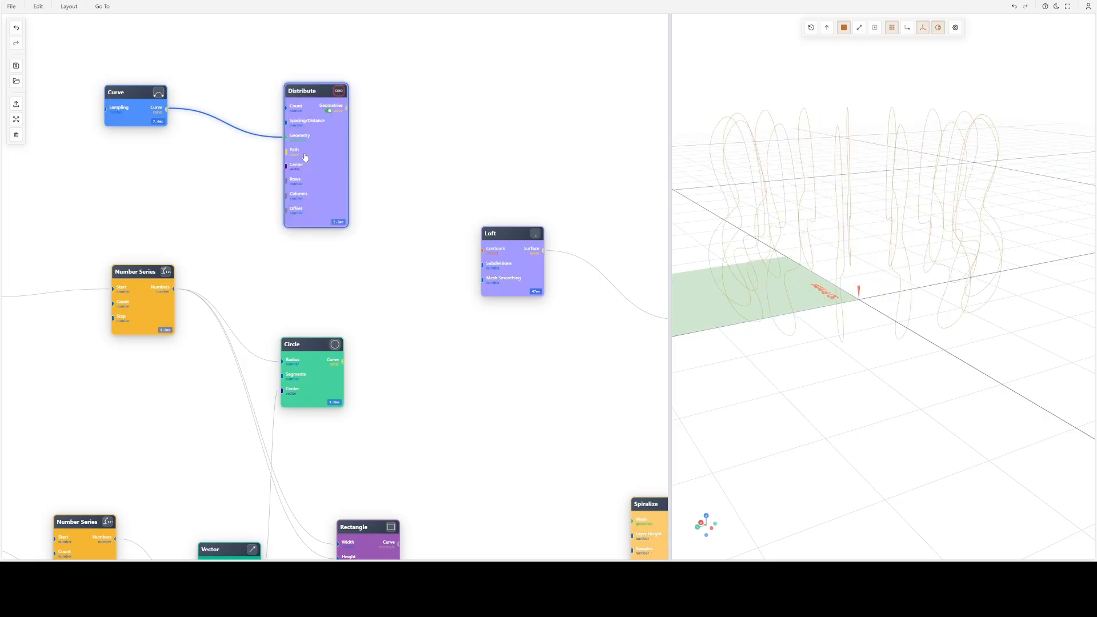
scroll(928, 197, "down", 10)
left_click_drag(929, 197, 958, 210)
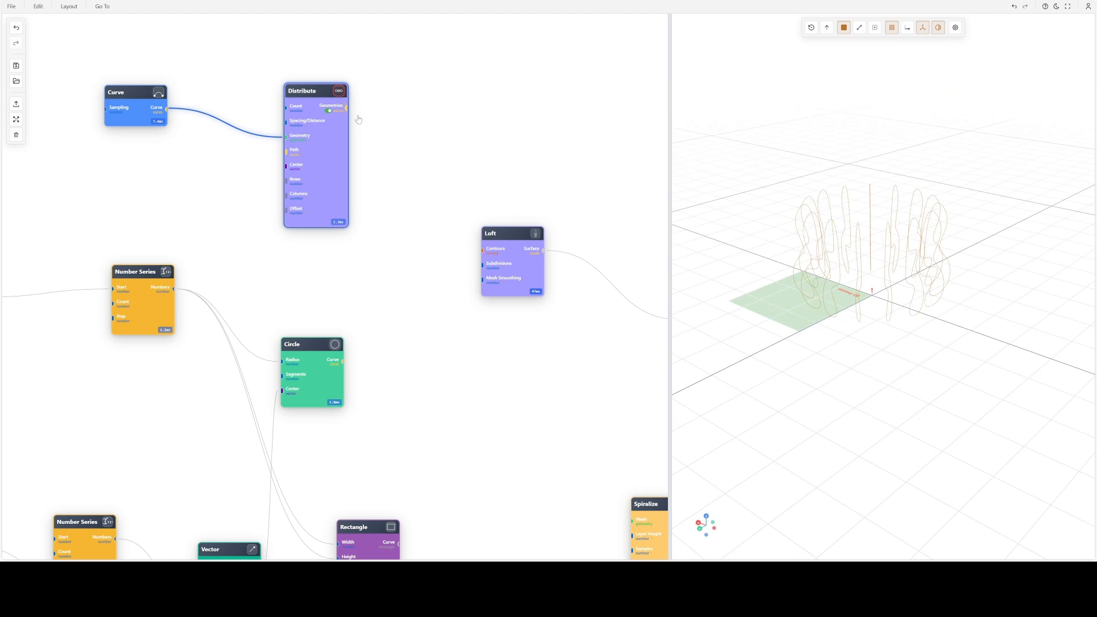
- Connect the Distribute node's Geometries output to the Loft node's contours and display the lofted surface
left_click_drag(346, 108, 425, 256)
left_click_drag(454, 247, 533, 253)
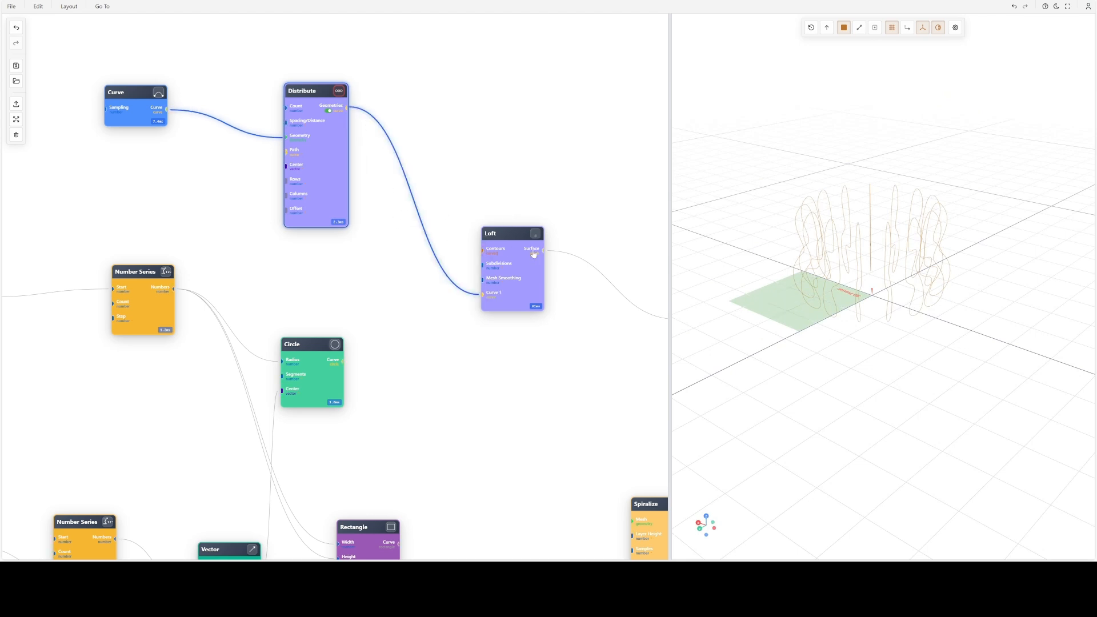
left_click(535, 234)
left_click_drag(829, 245, 772, 271)
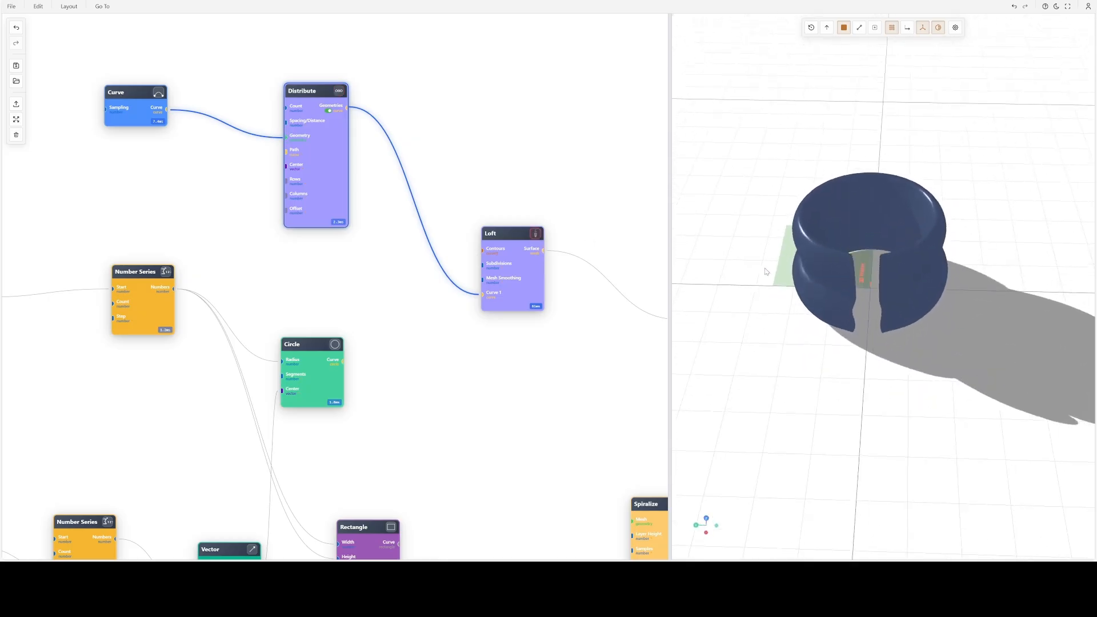
scroll(848, 279, "up", 3)
left_click_drag(849, 281, 846, 308)
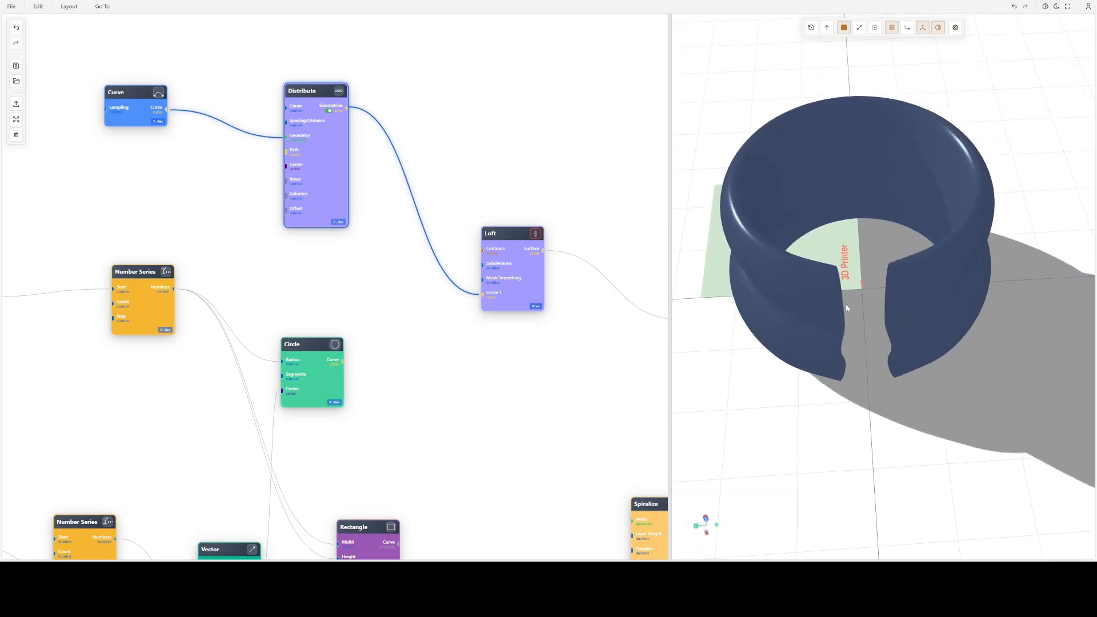
- Enable the Loft node's End to Start capping option to close the ring and inspect it from above
double_click(512, 278)
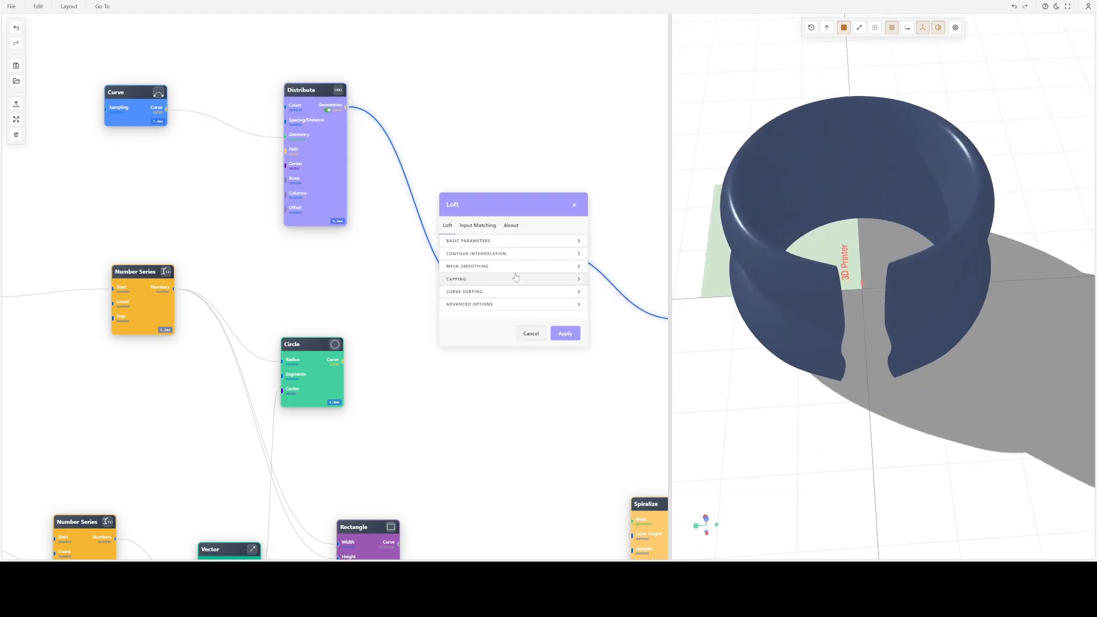
left_click(482, 279)
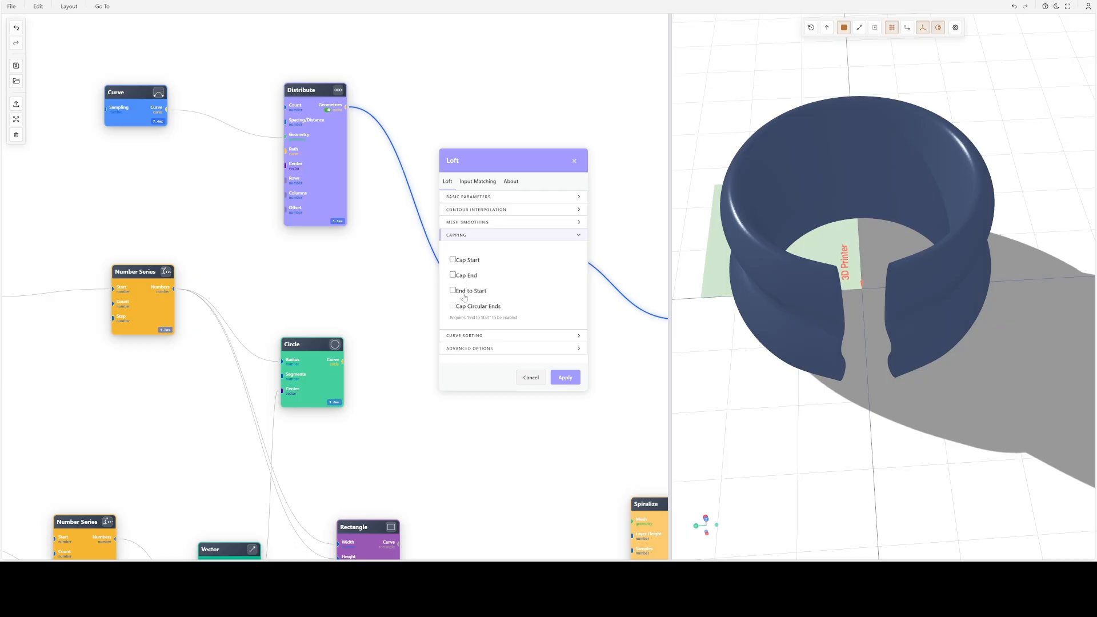
left_click(461, 292)
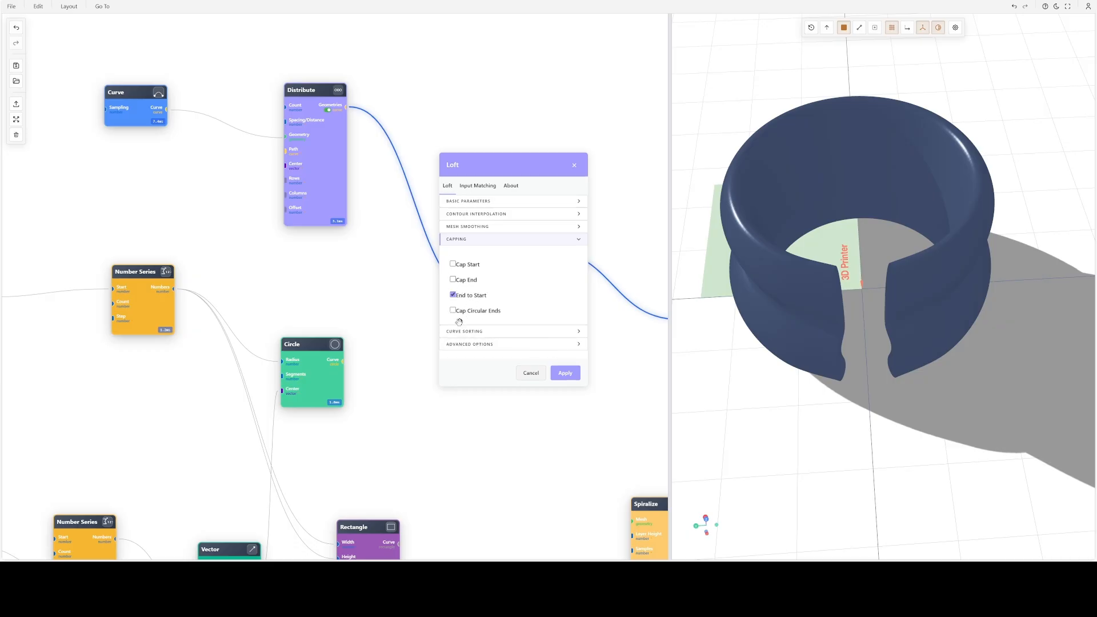
left_click(565, 372)
left_click_drag(883, 309, 786, 313)
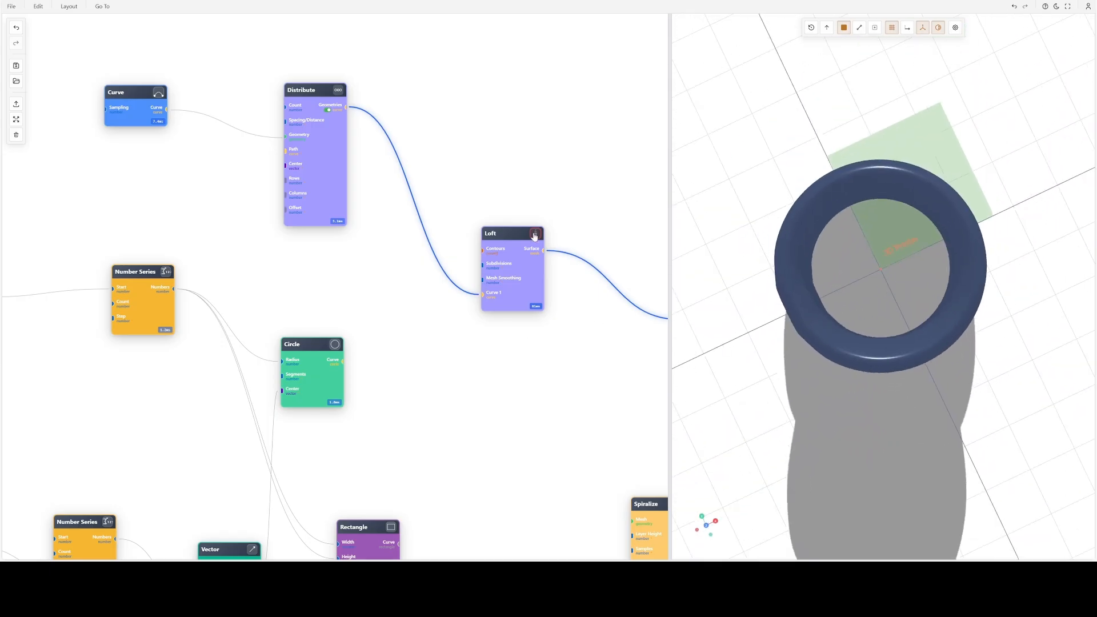
- Display the Distribute node's curves in the 3D view for comparison and switch back to the lofted surface
left_click(338, 90)
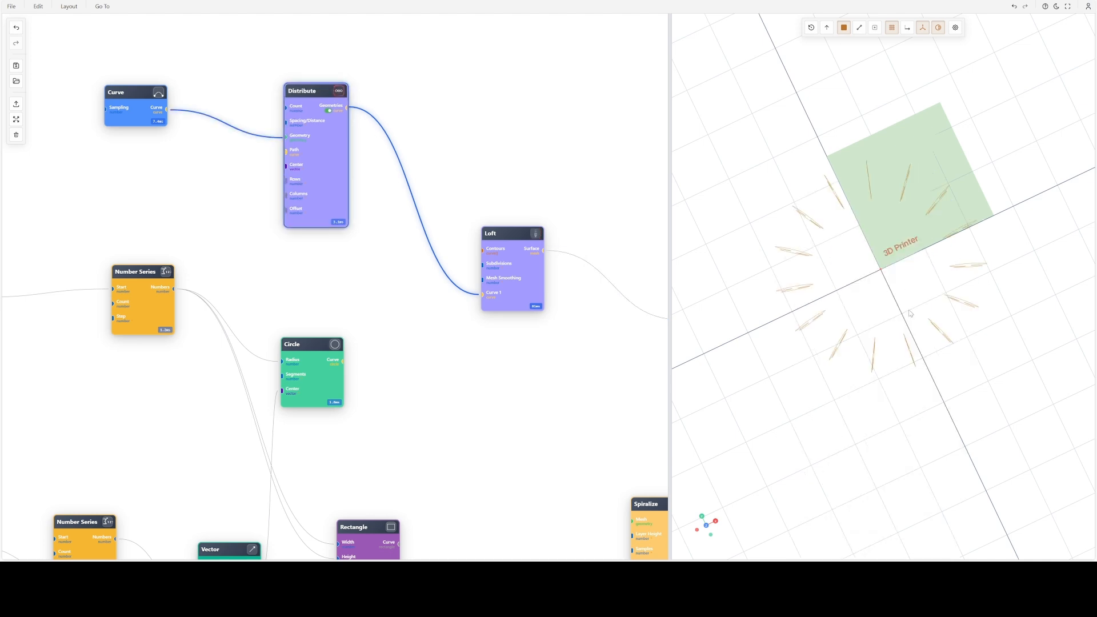
left_click_drag(910, 313, 1033, 288)
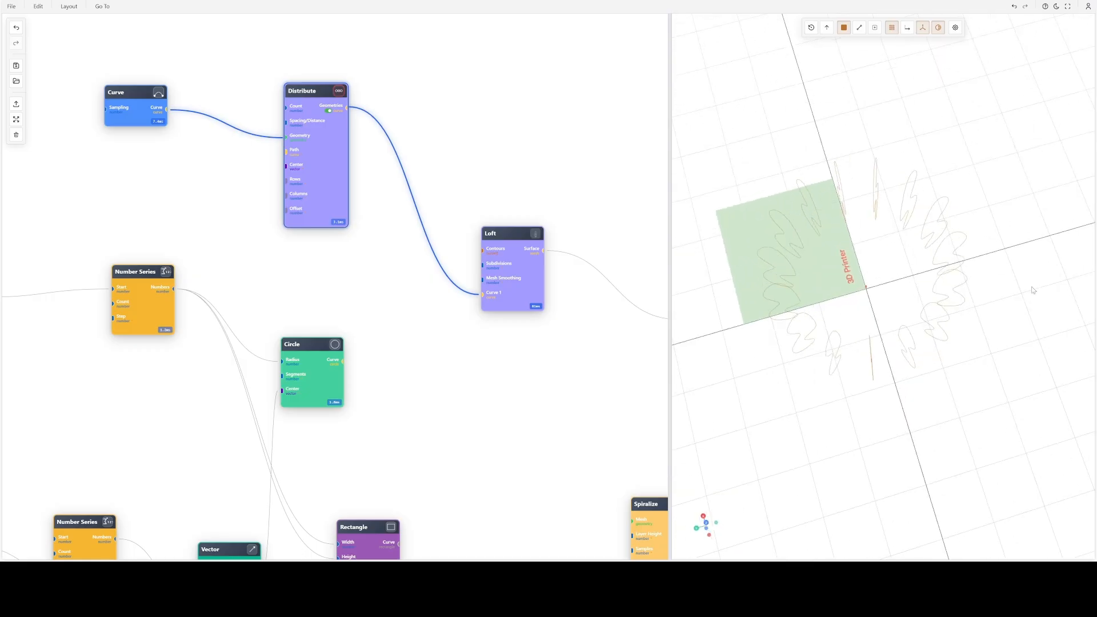
left_click(534, 234)
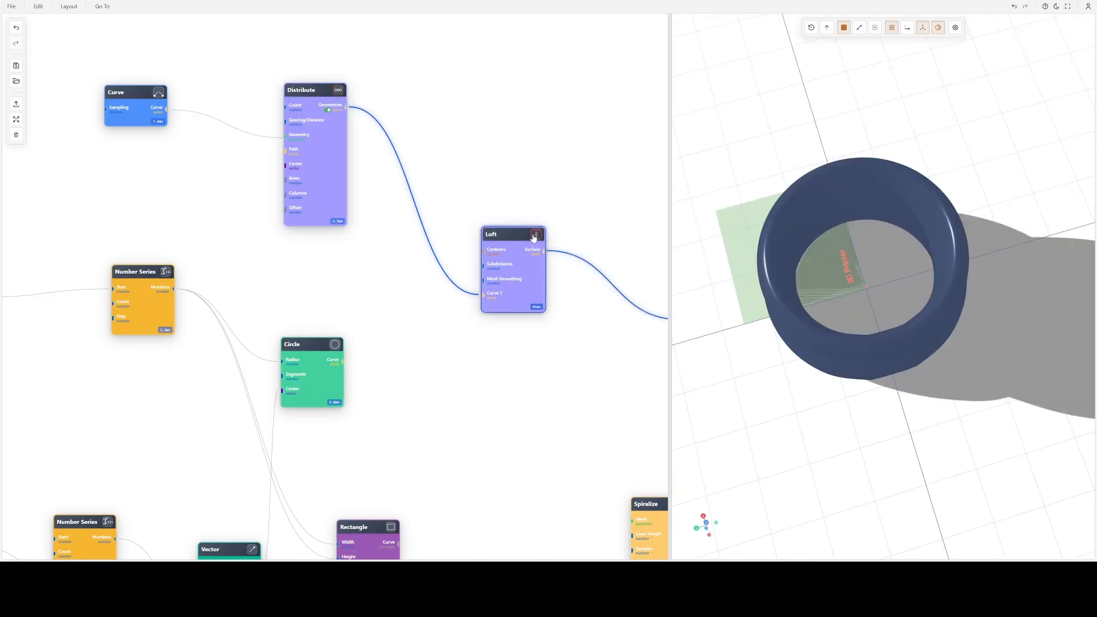
- Reduce the Loft node's contour interpolation subdivisions and inspect the ring from several angles
double_click(522, 268)
left_click(464, 279)
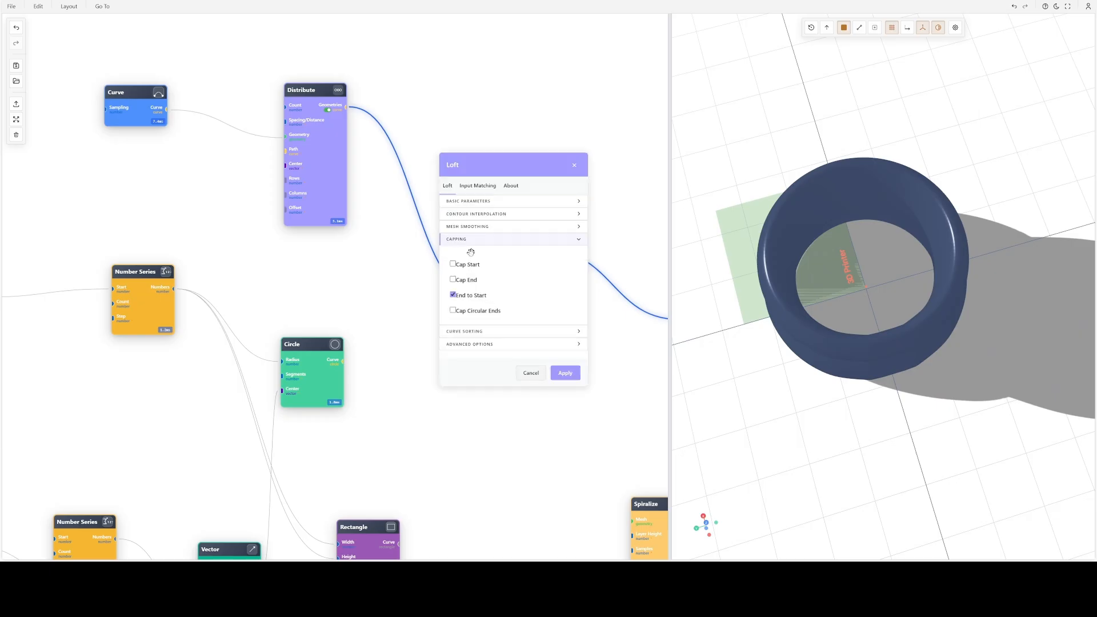
left_click(469, 216)
double_click(508, 234)
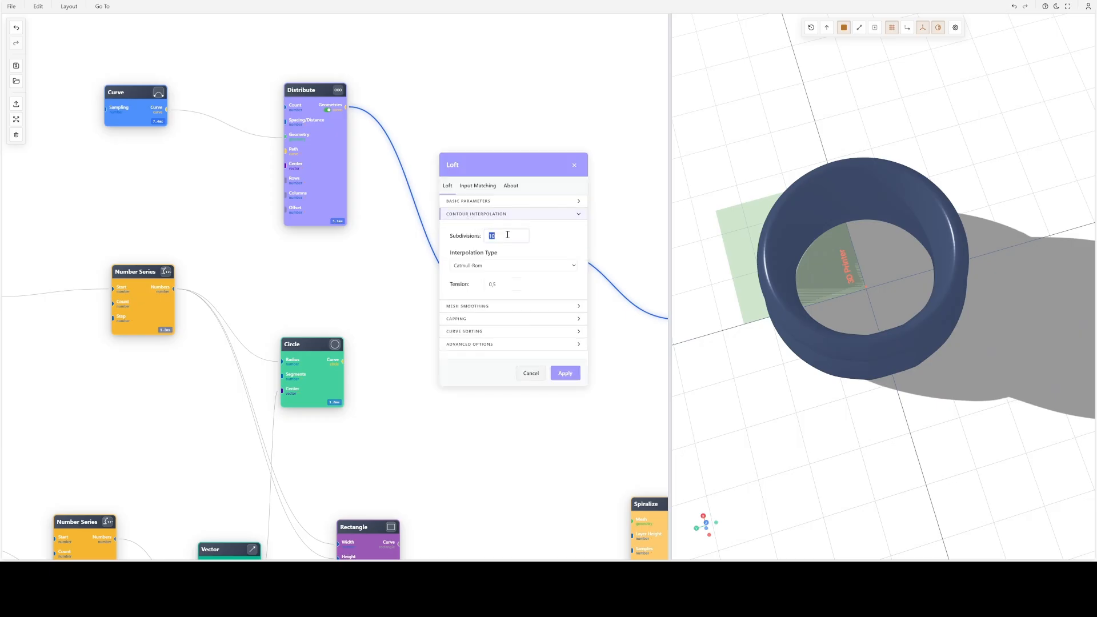
left_click(565, 373)
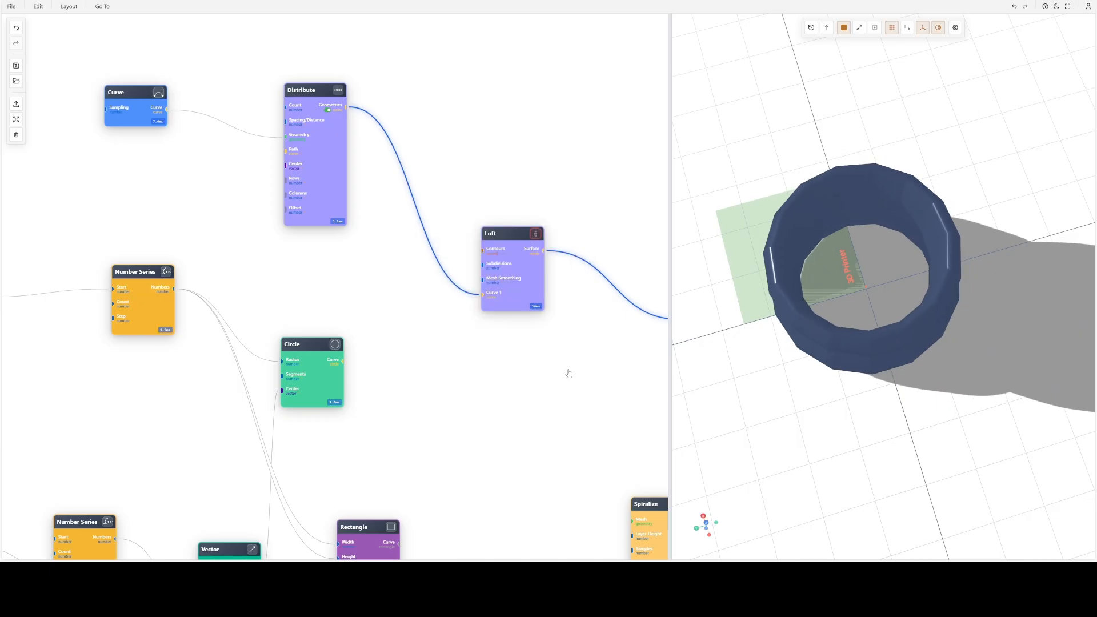
left_click_drag(894, 381, 826, 337)
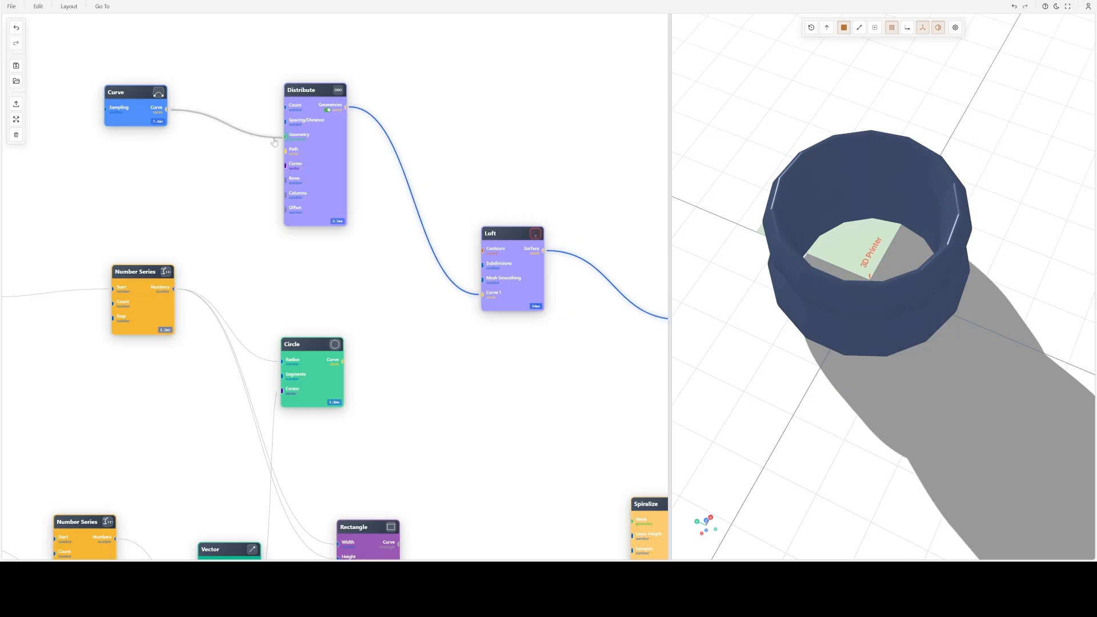
left_click_drag(891, 342, 766, 247)
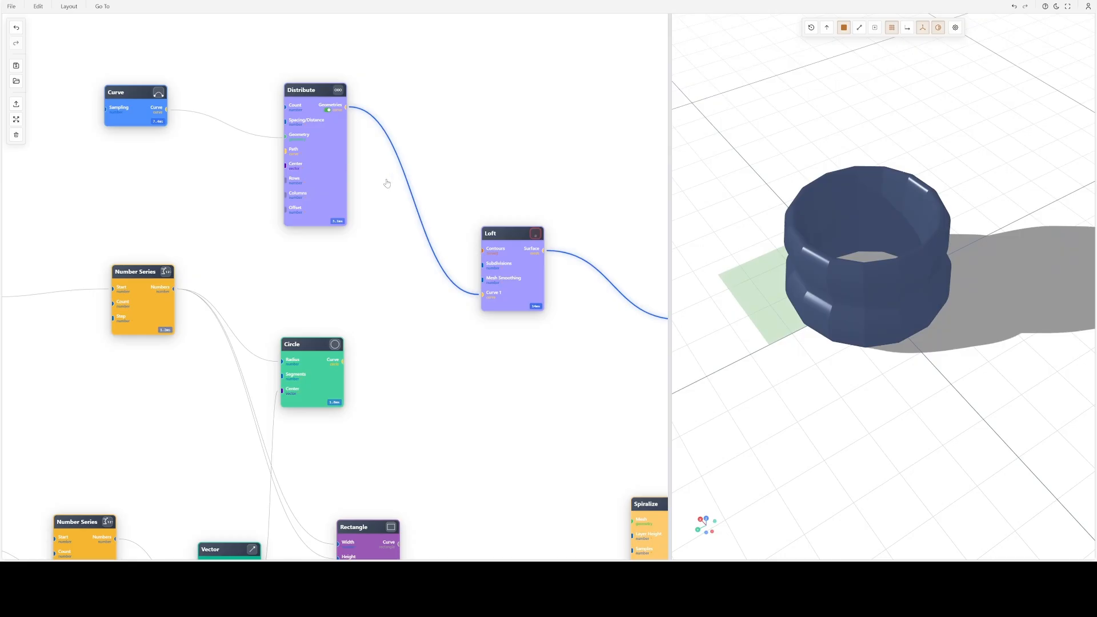
- Increase the Distribute node's count to smooth the lofted ring and view it from the side
double_click(302, 159)
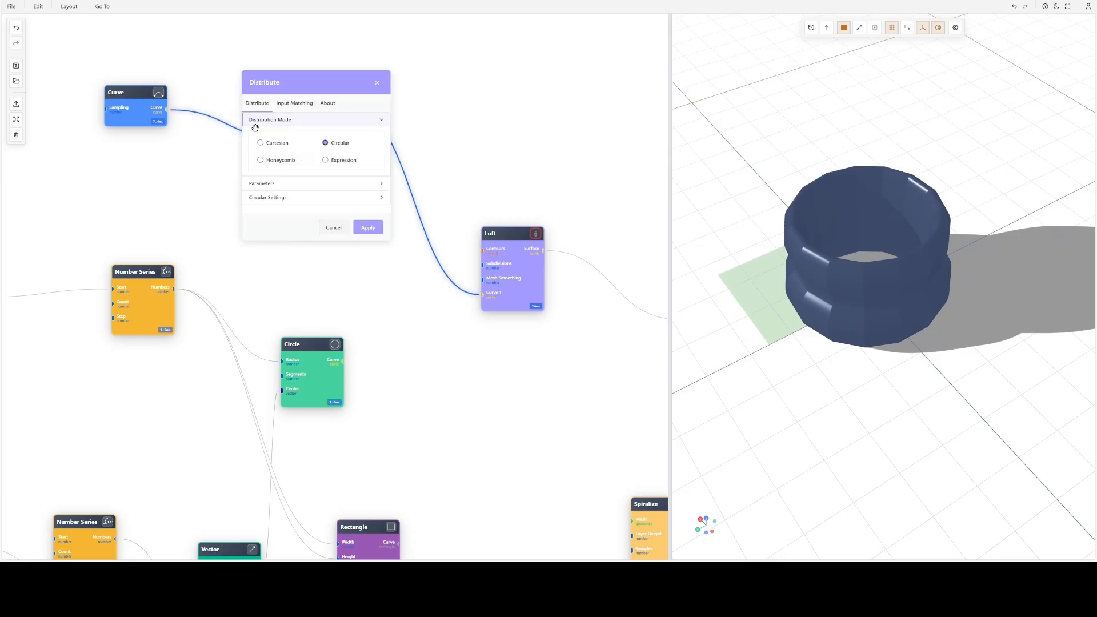
left_click(294, 183)
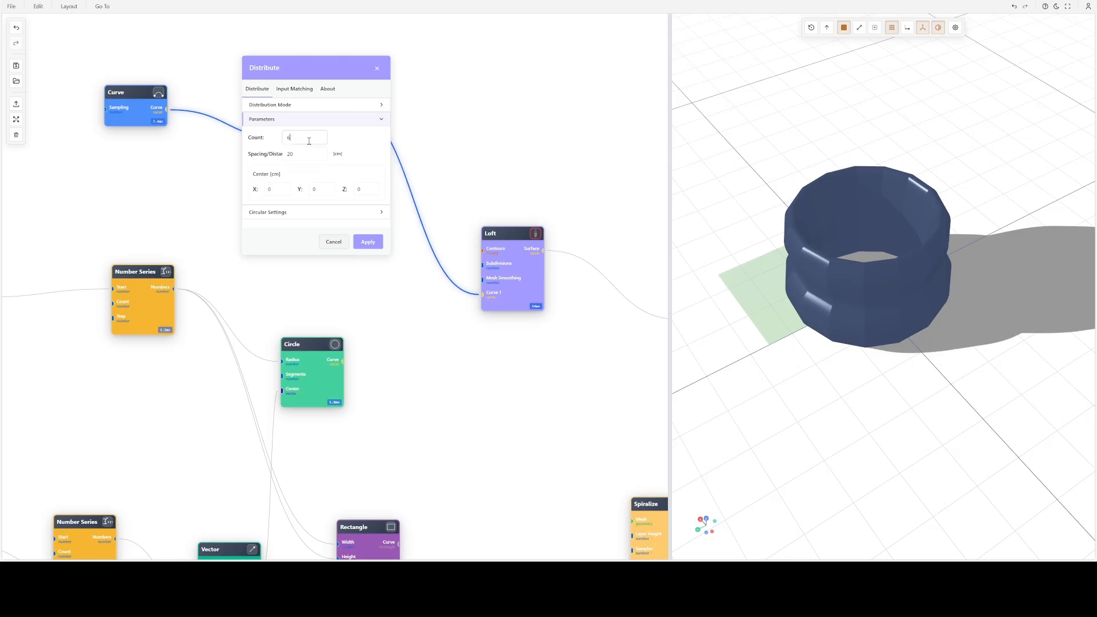
key("Return")
left_click_drag(914, 206, 862, 224)
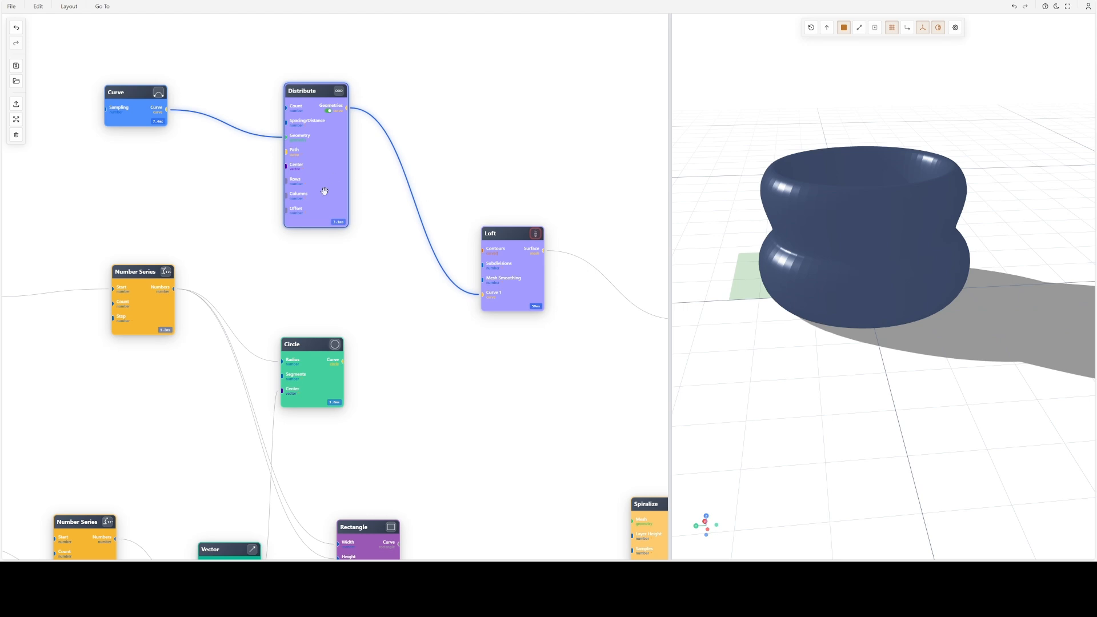
- Set the Distribute node's count to 250 and inspect the lofted ring from above
double_click(319, 159)
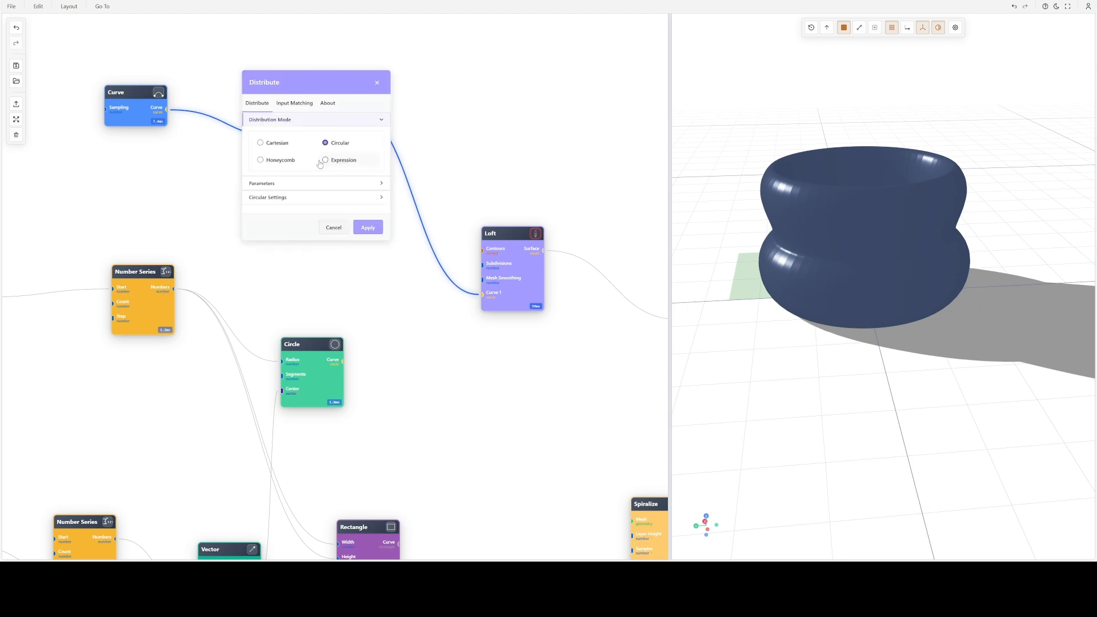
left_click(295, 177)
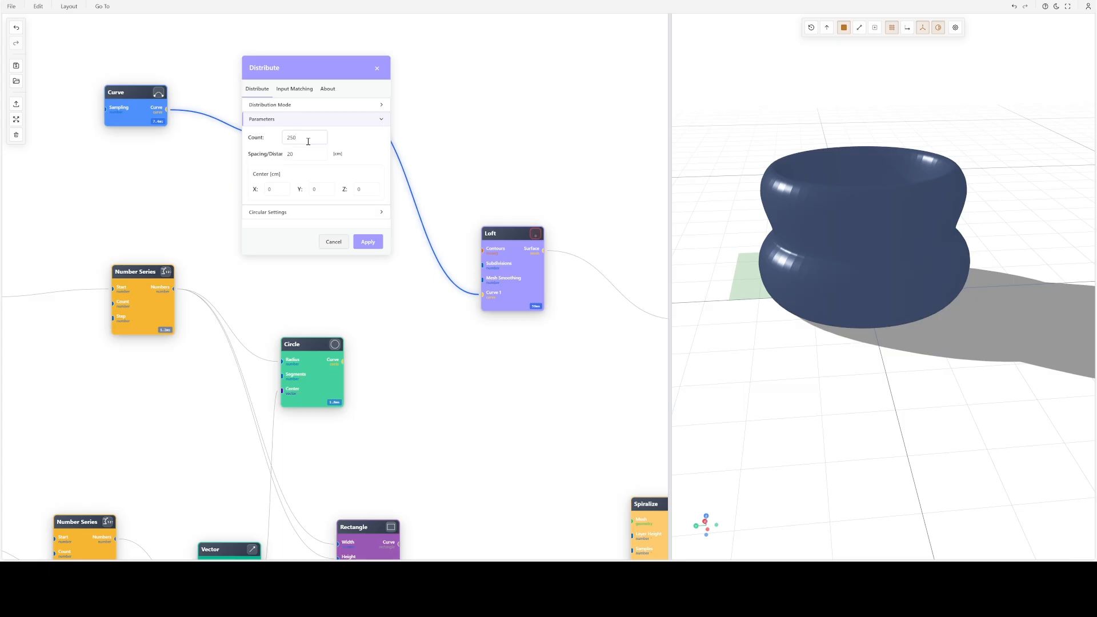
key("Return")
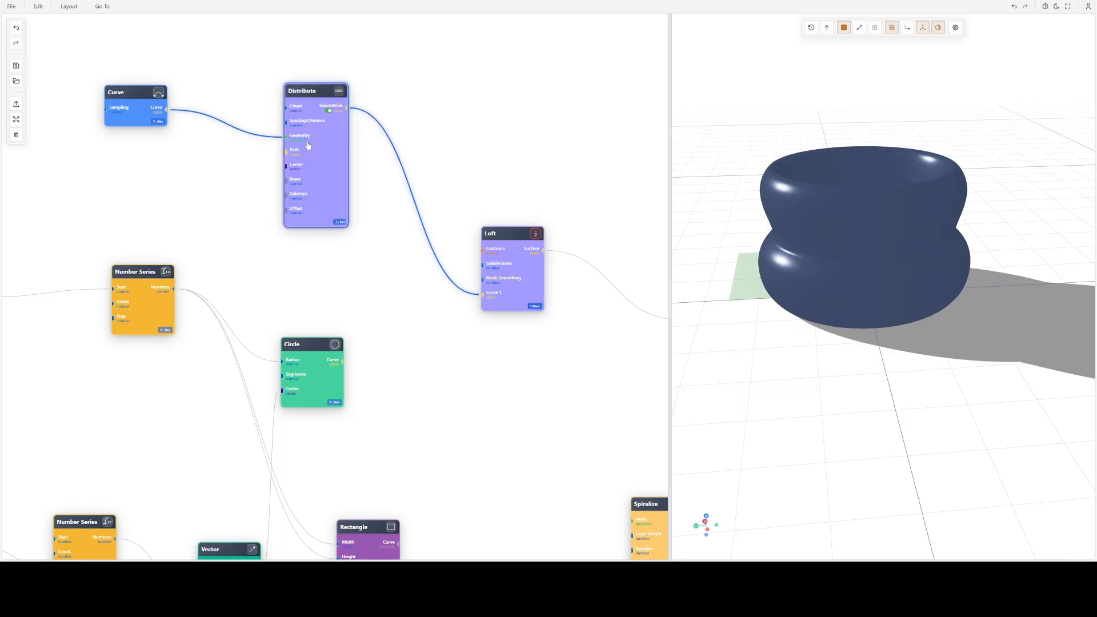
left_click_drag(841, 257, 933, 308)
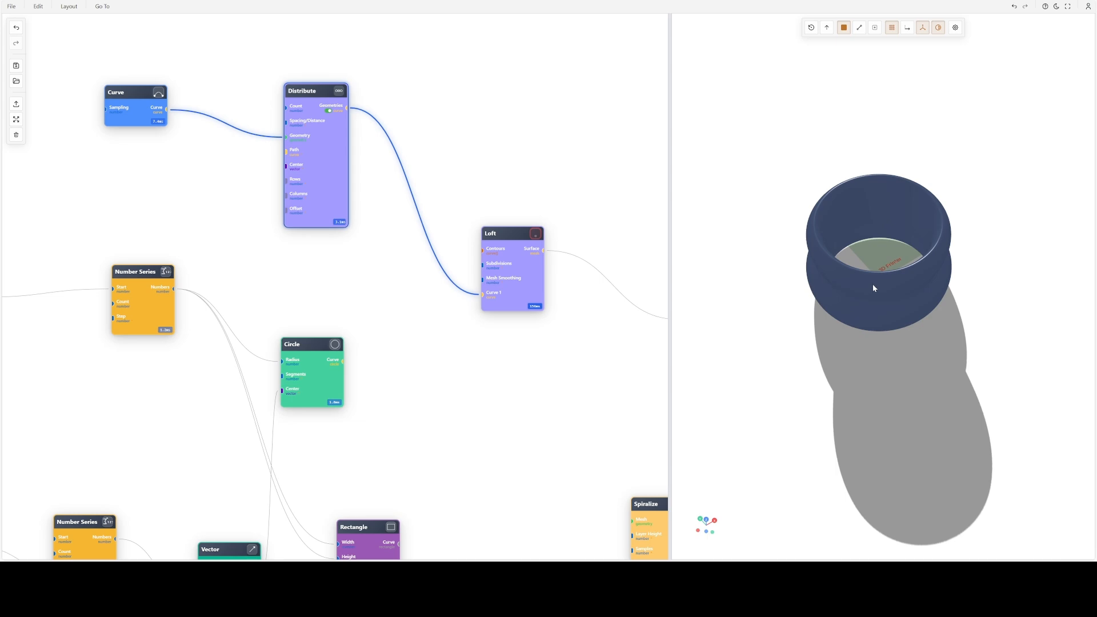
left_click_drag(872, 284, 954, 255)
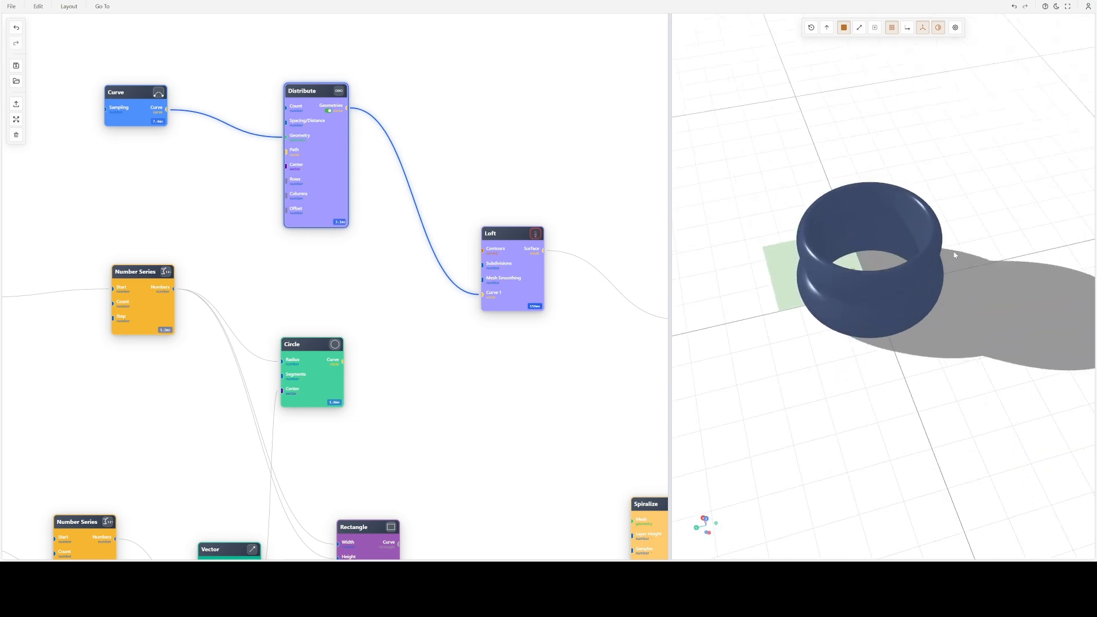
- Examine the lofted ring's mesh density in wireframe display and restore the shaded display
left_click(859, 28)
left_click_drag(874, 111, 889, 177)
scroll(889, 177, "up", 10)
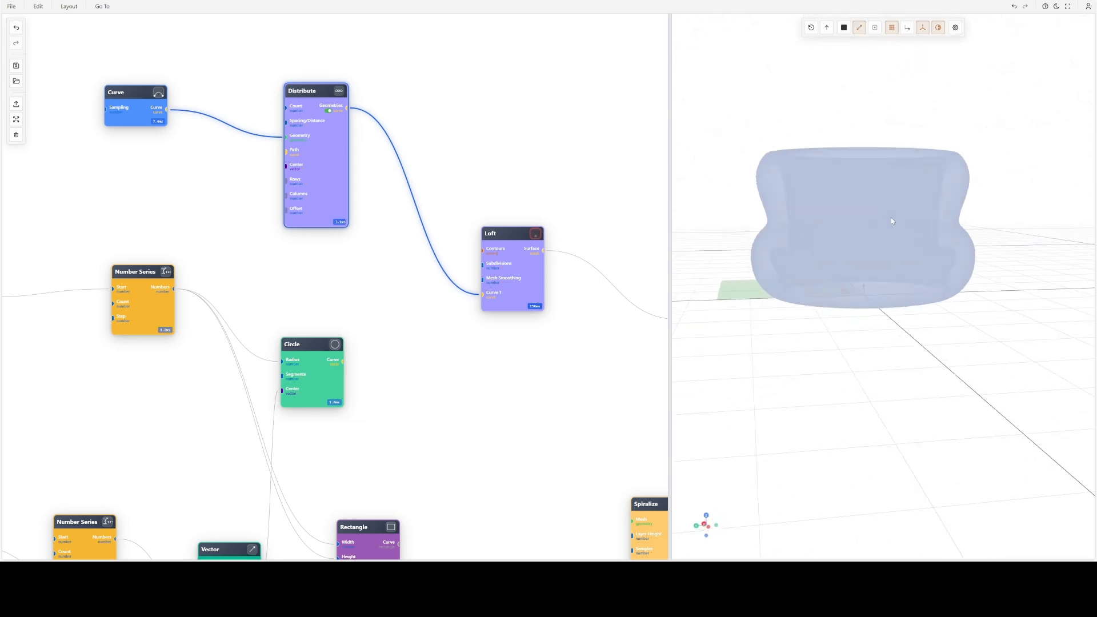
left_click_drag(932, 266, 1041, 266)
scroll(938, 268, "down", 8)
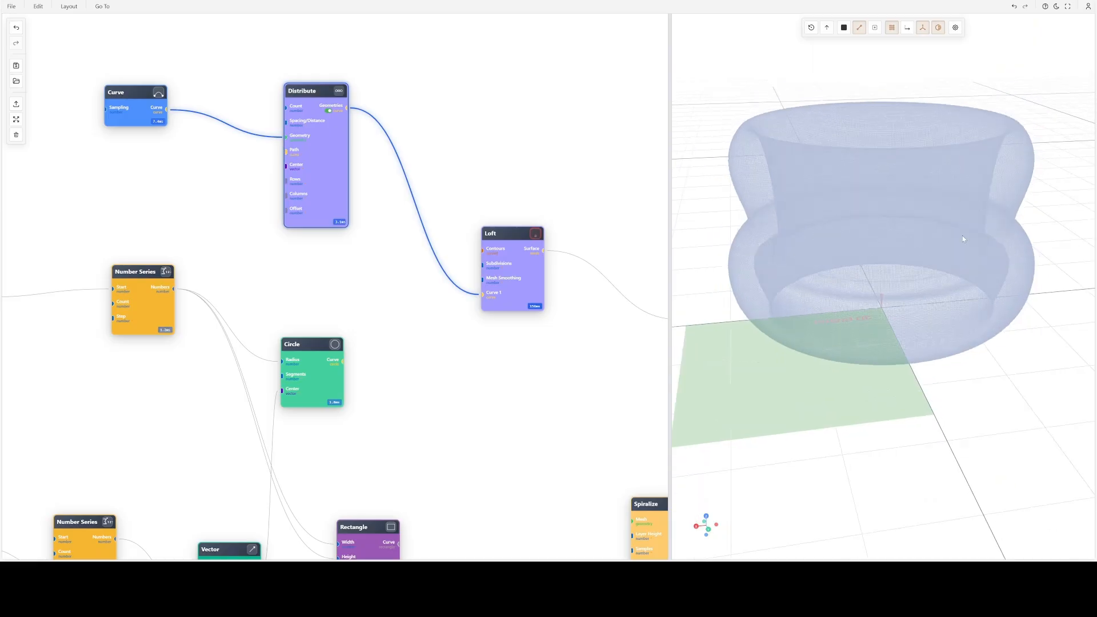
left_click_drag(963, 238, 784, 222)
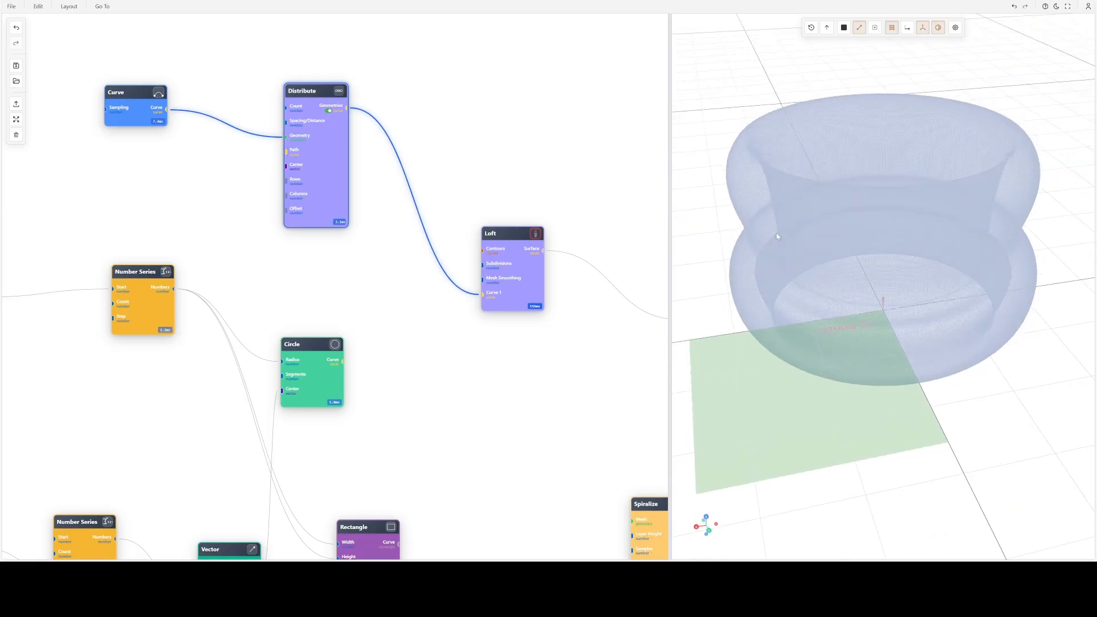
left_click_drag(744, 185, 802, 216)
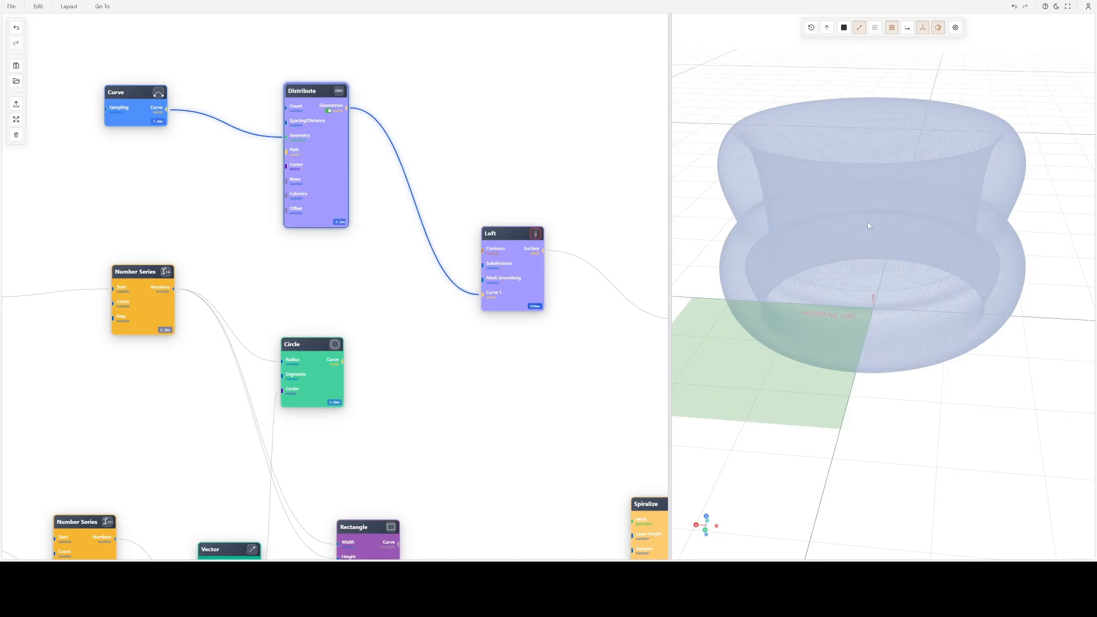
left_click_drag(891, 200, 904, 225)
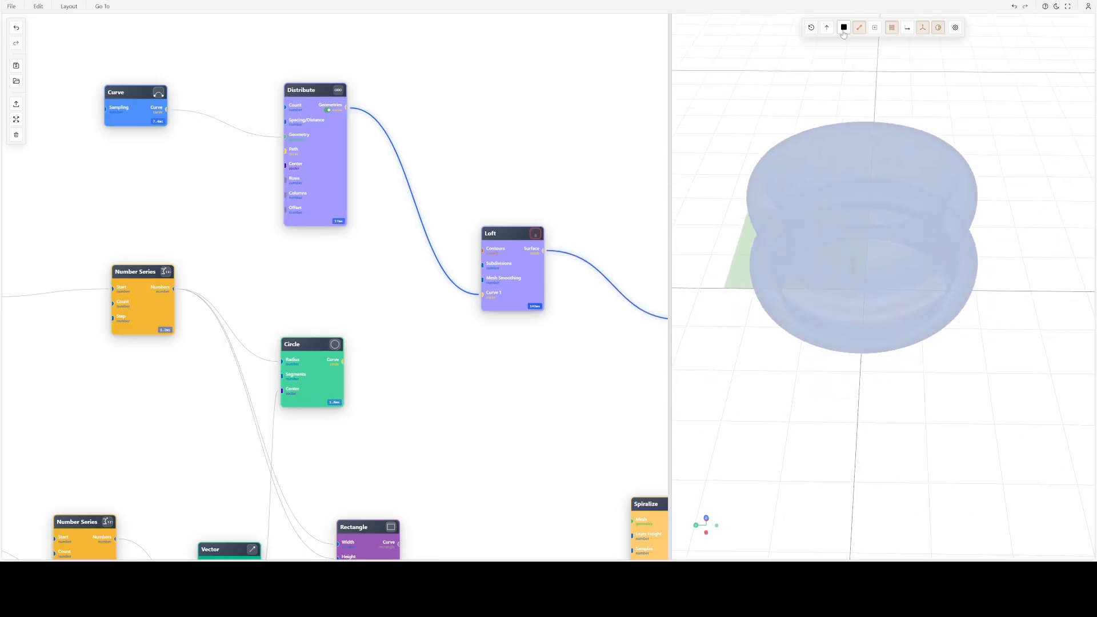
left_click(842, 33)
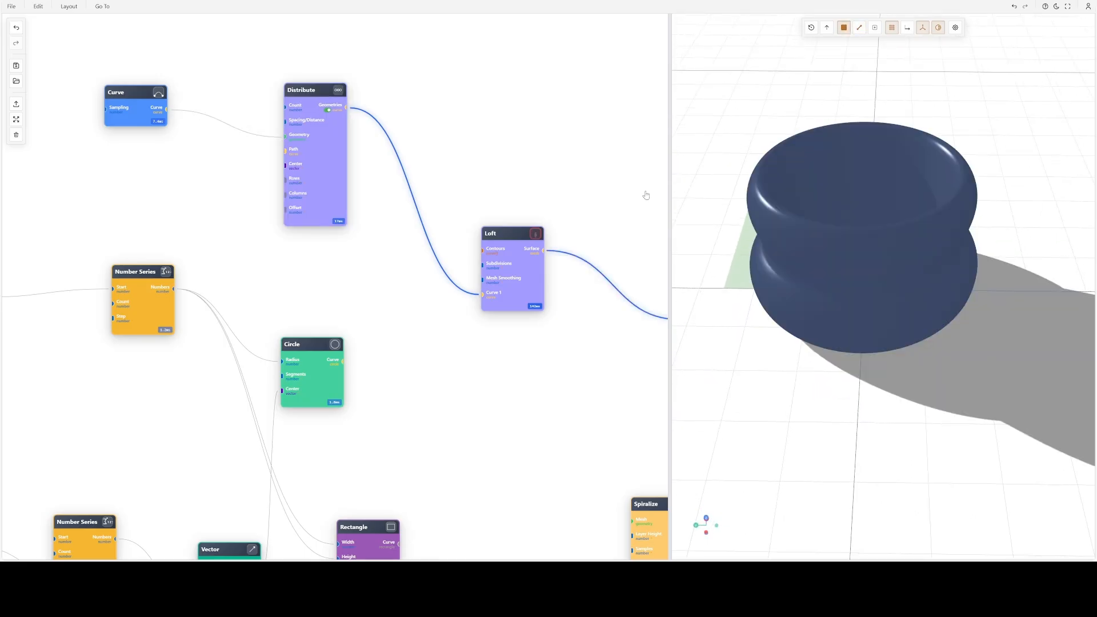
- Replace the Distribute connection on the Loft node's Curve 1 input with the Circle node's Curve output
scroll(596, 191, "down", 7)
mouse_move(523, 231)
left_mouse_down()
mouse_move(321, 235)
mouse_move(341, 267)
left_mouse_up()
scroll(364, 238, "up", 4)
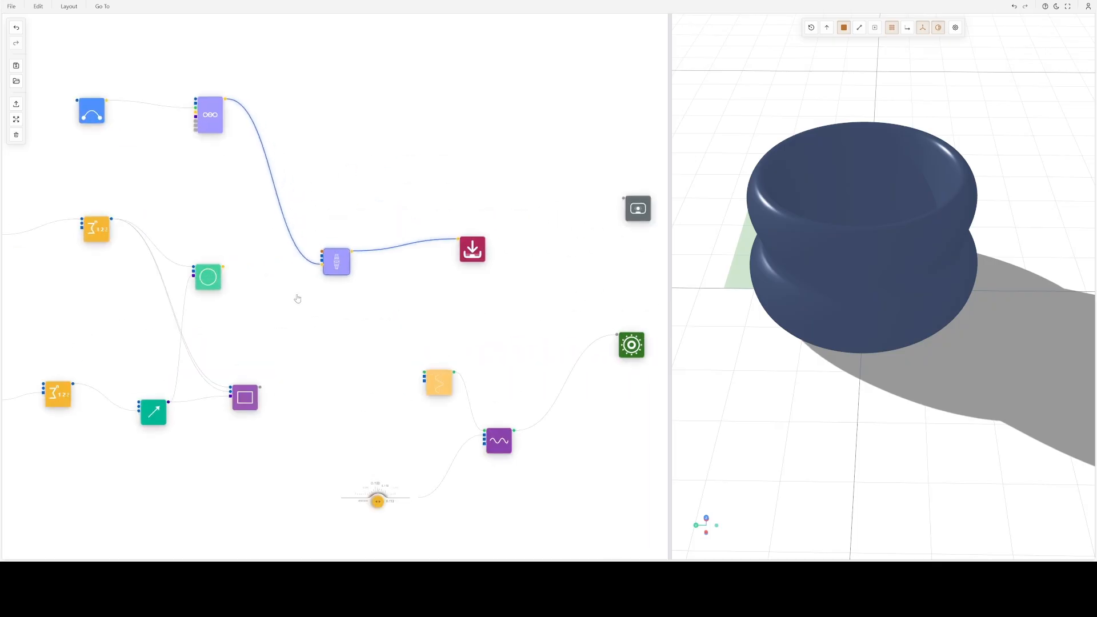
scroll(294, 300, "up", 3)
left_click_drag(292, 302, 400, 327)
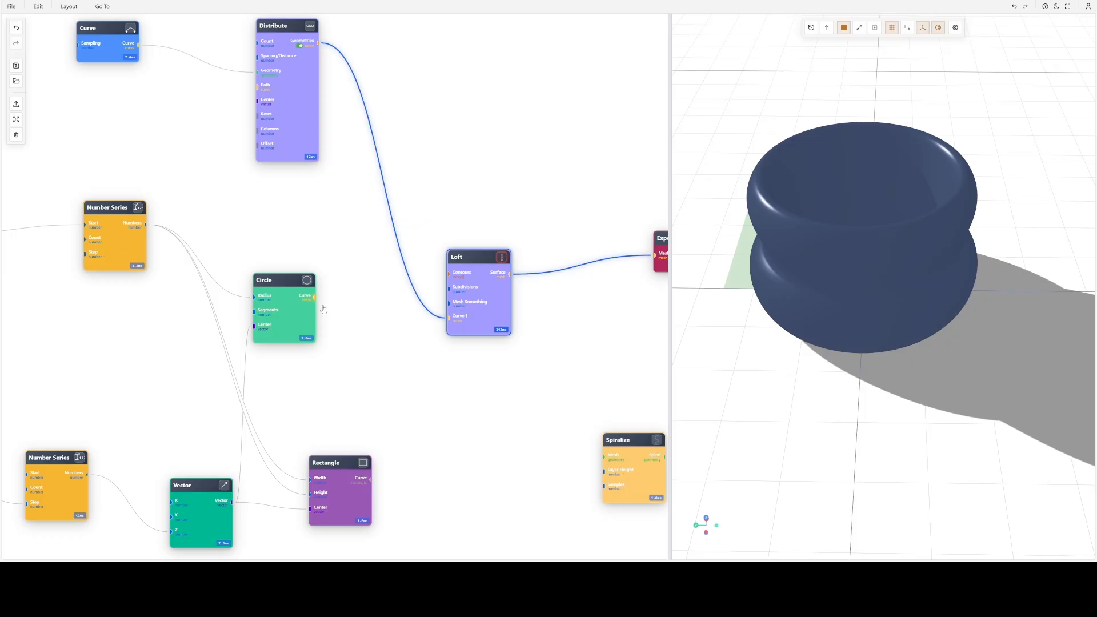
left_click_drag(314, 297, 344, 316)
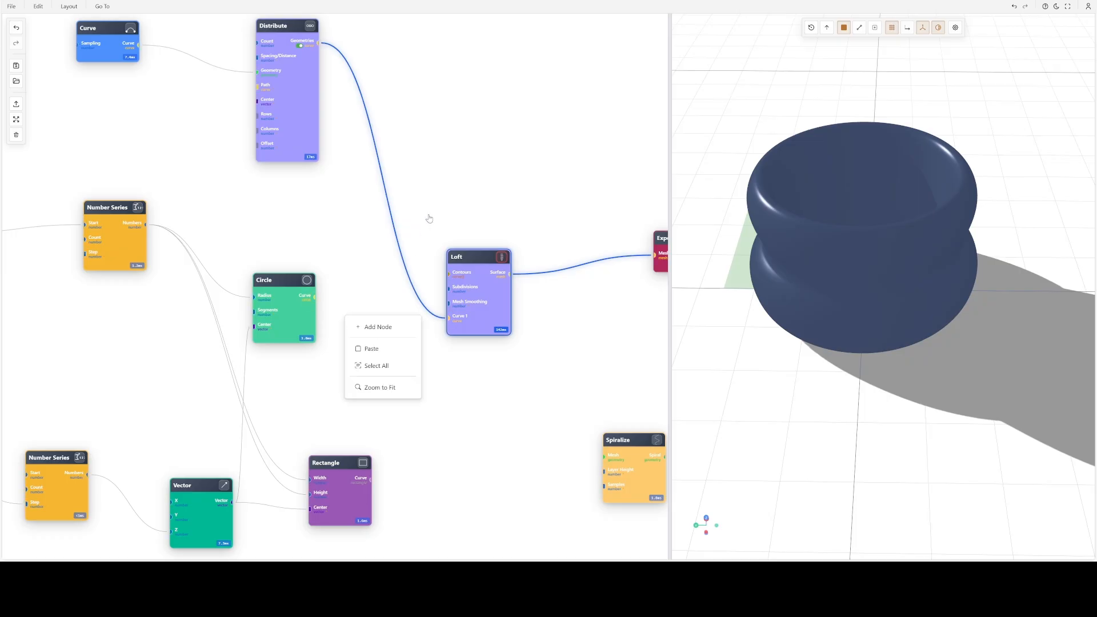
left_click(429, 207)
right_click_drag(419, 200, 374, 271)
left_click_drag(315, 297, 486, 319)
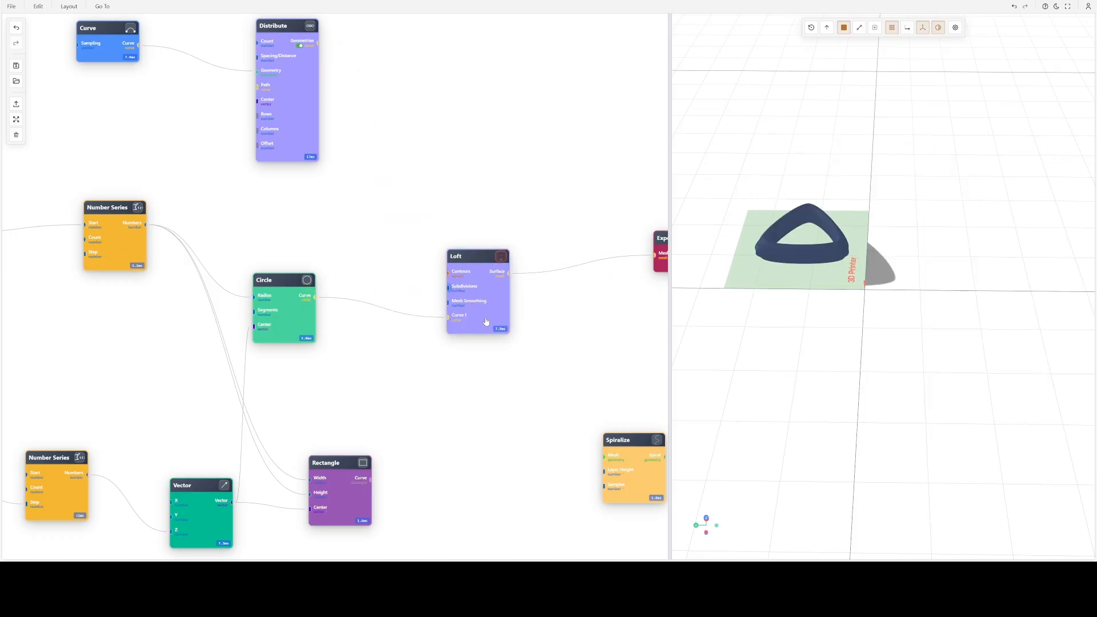
- Increase the Circle node's segments to turn the triangular loft into a round ring and inspect it
double_click(283, 313)
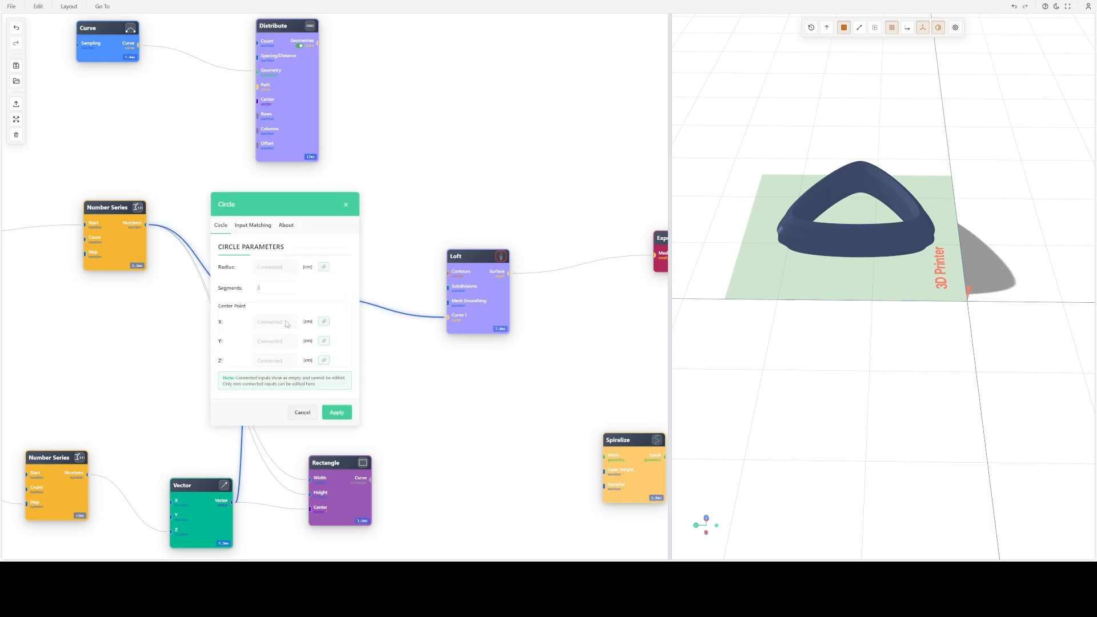
key("Return")
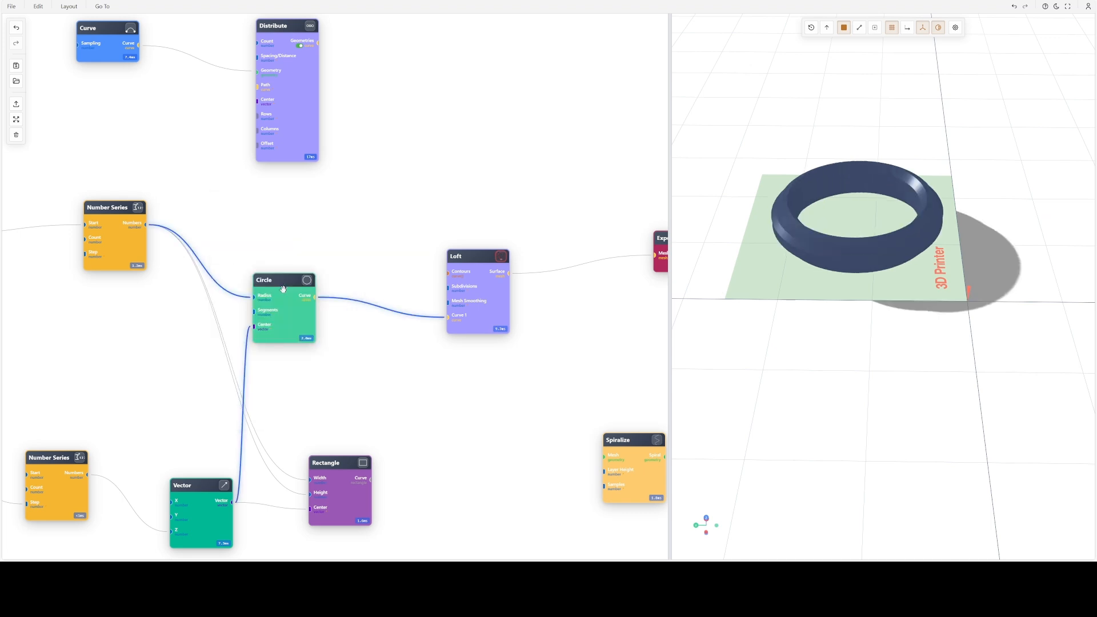
left_click_drag(751, 279, 838, 289)
scroll(825, 249, "up", 6)
right_click_drag(894, 233, 961, 321)
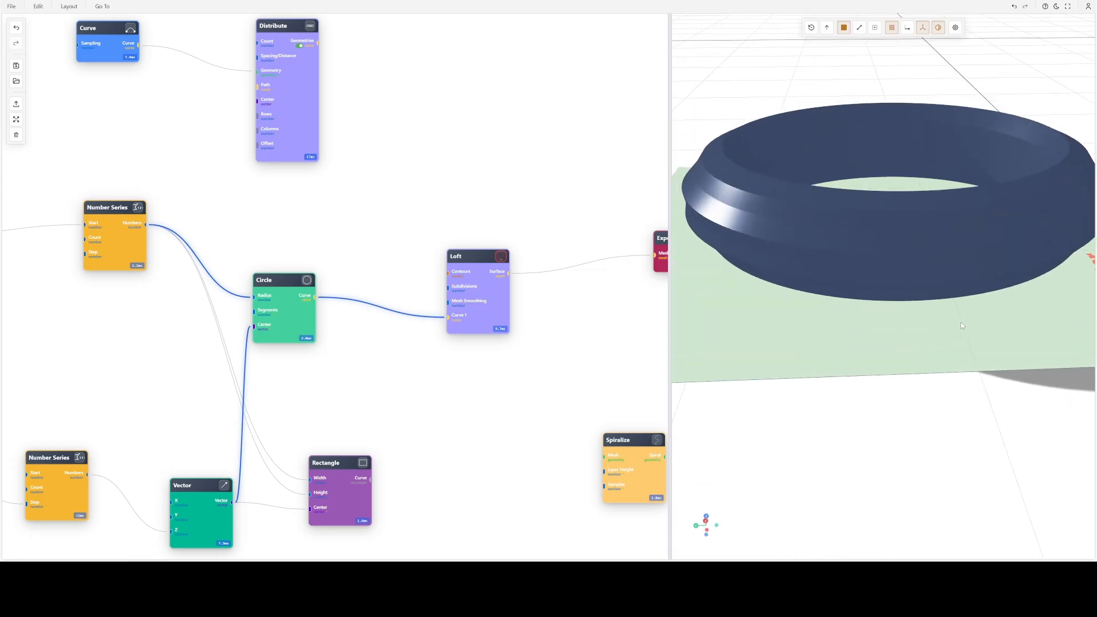
- Examine the Spiralize node and the nodes connected after it in the graph
scroll(892, 259, "down", 3)
scroll(894, 264, "down", 2)
scroll(526, 314, "down", 3)
left_click_drag(525, 314, 304, 303)
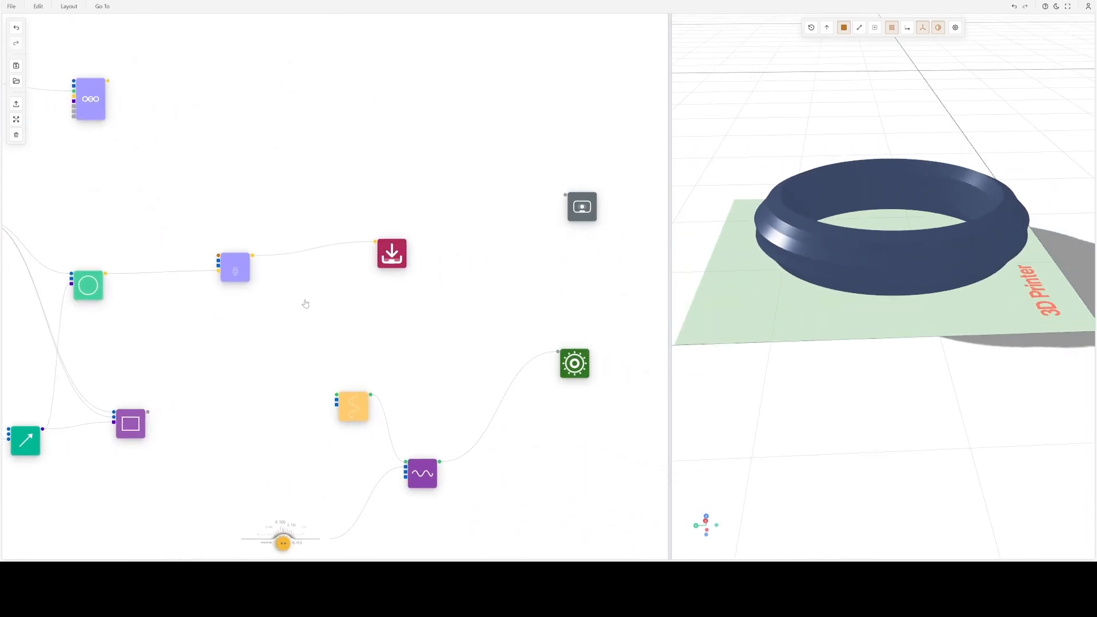
left_click_drag(468, 378, 414, 135)
left_click_drag(357, 178, 513, 288)
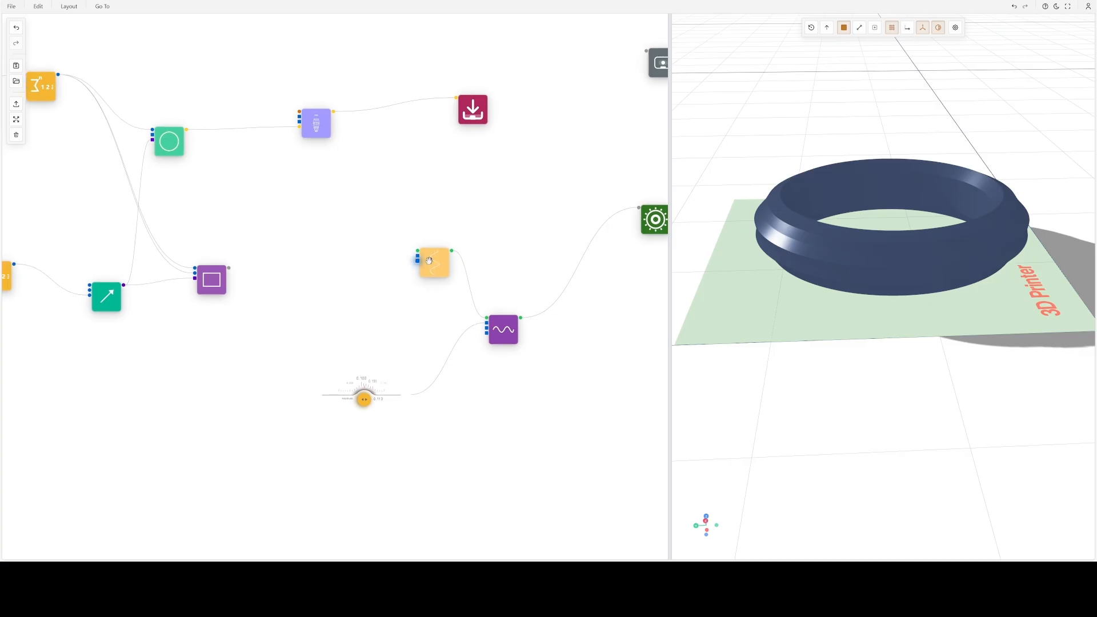
left_click(503, 327)
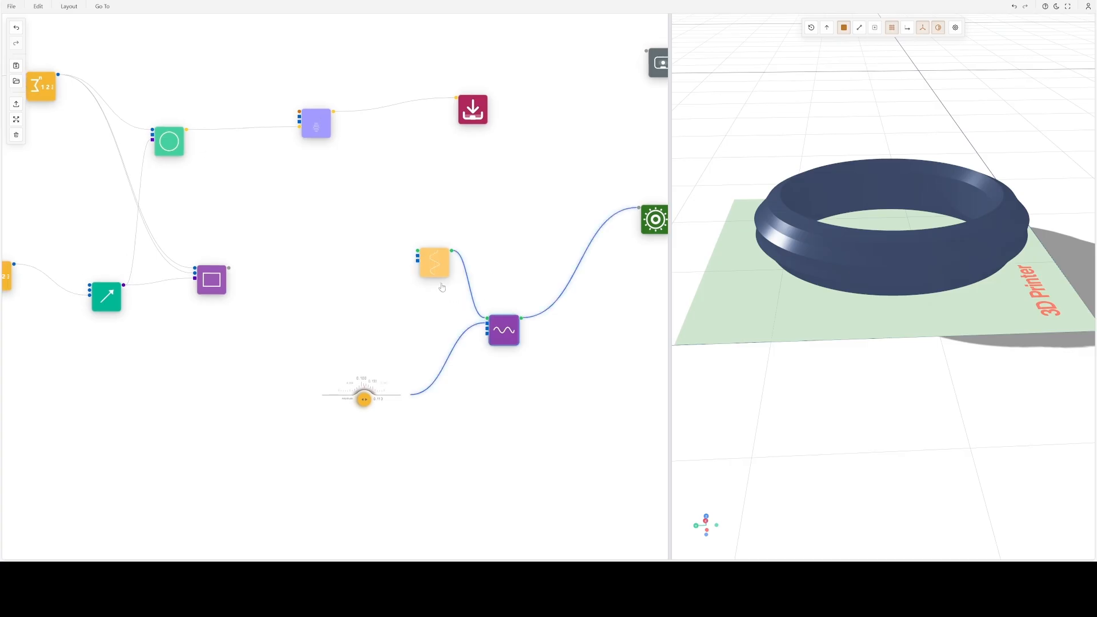
left_click(435, 266)
- Preview the Circle node's curves instead of the loft surface and view them from the side
mouse_move(306, 202)
left_mouse_down()
mouse_move(374, 246)
mouse_move(342, 204)
mouse_move(340, 173)
mouse_move(321, 169)
left_mouse_up()
left_click(313, 132)
left_click_drag(317, 220, 428, 318)
scroll(468, 255, "up", 4)
left_click_drag(420, 230, 408, 298)
left_click_drag(364, 191, 561, 170)
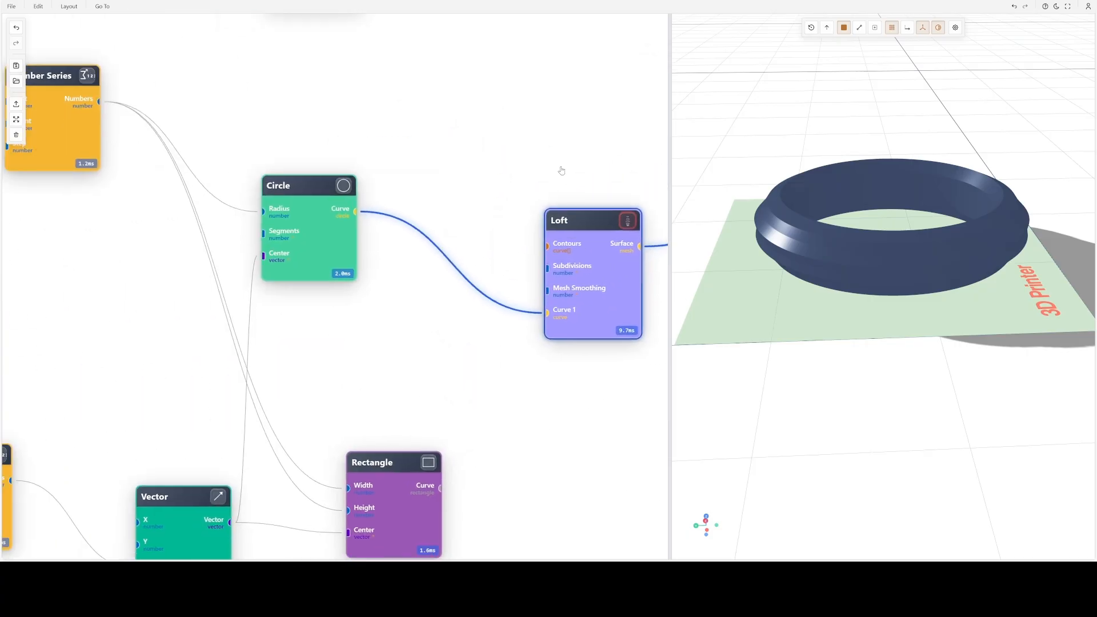
left_click(341, 187)
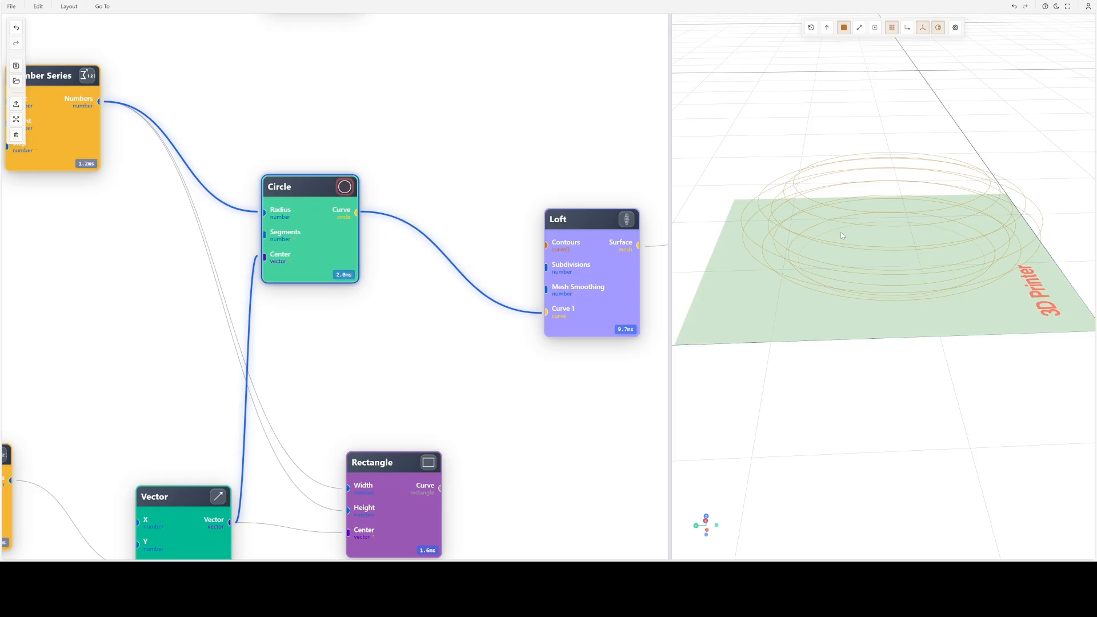
left_click_drag(896, 245, 870, 165)
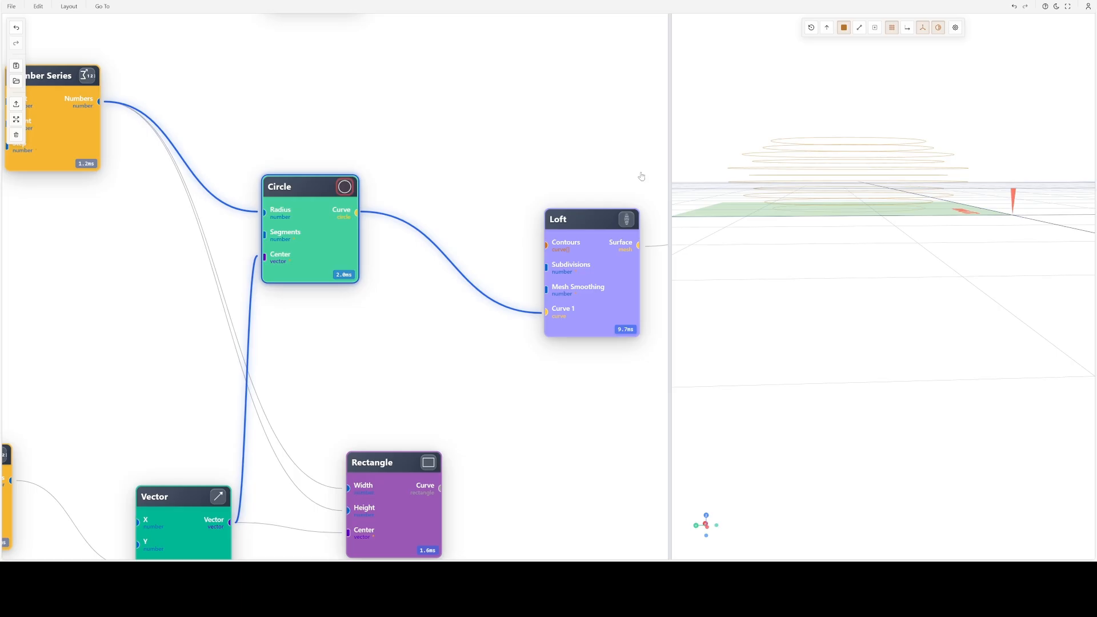
- Move the Rectangle node and the upper Number Series node to spread out the graph around the Circle node
left_click_drag(406, 473, 406, 410)
left_click_drag(546, 447, 678, 432)
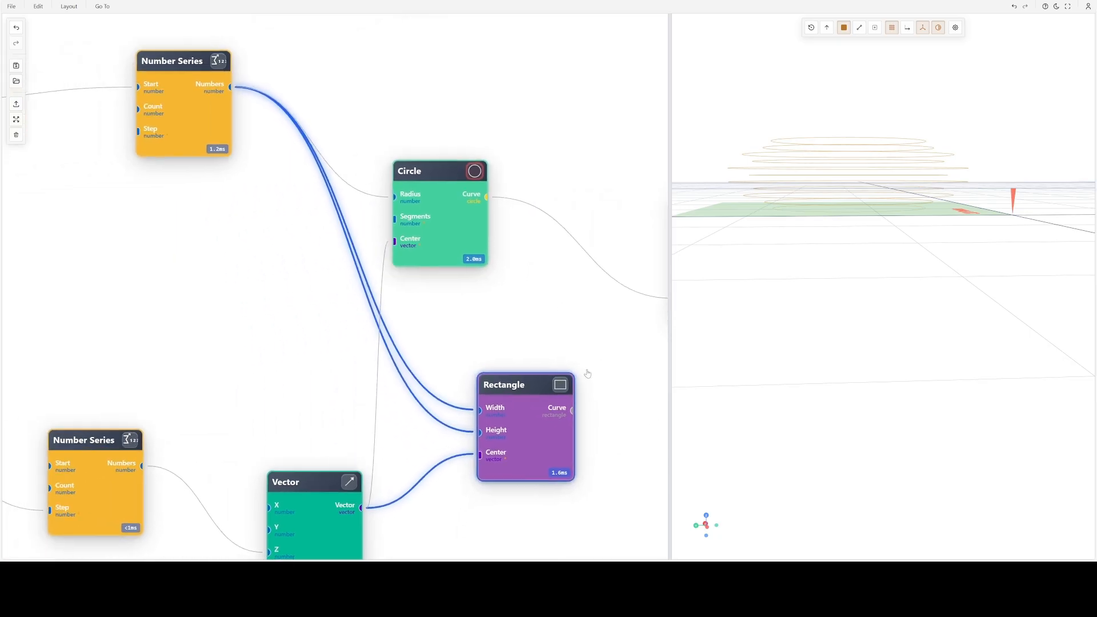
left_click_drag(194, 120, 112, 151)
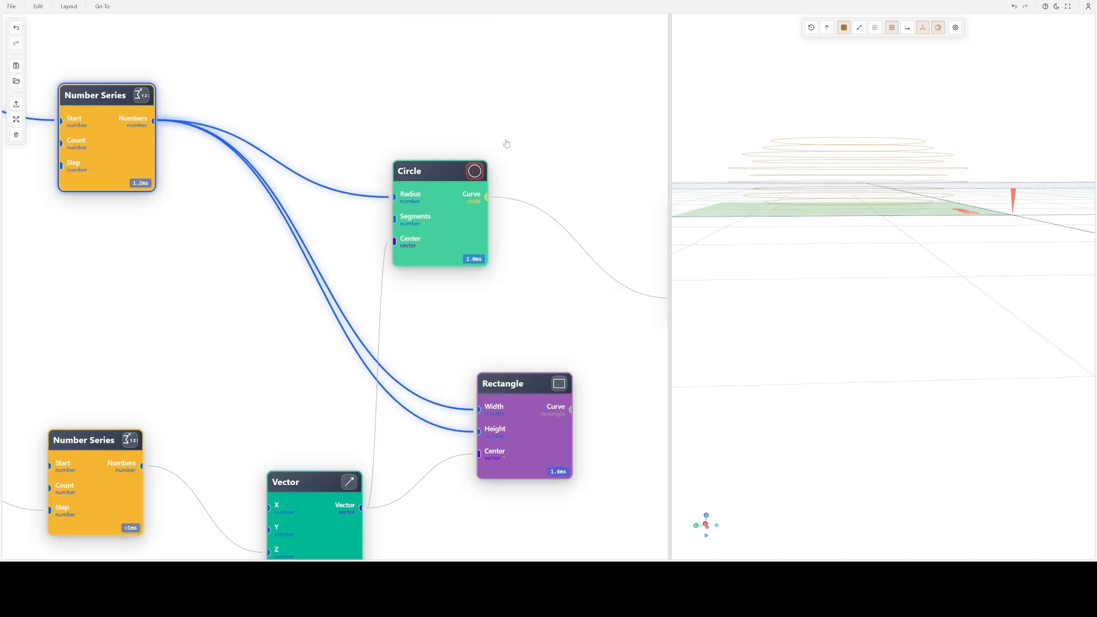
- Remove the Circle node's Curve, Radius and Center connections and inspect its unconnected curve from above
left_click(563, 274)
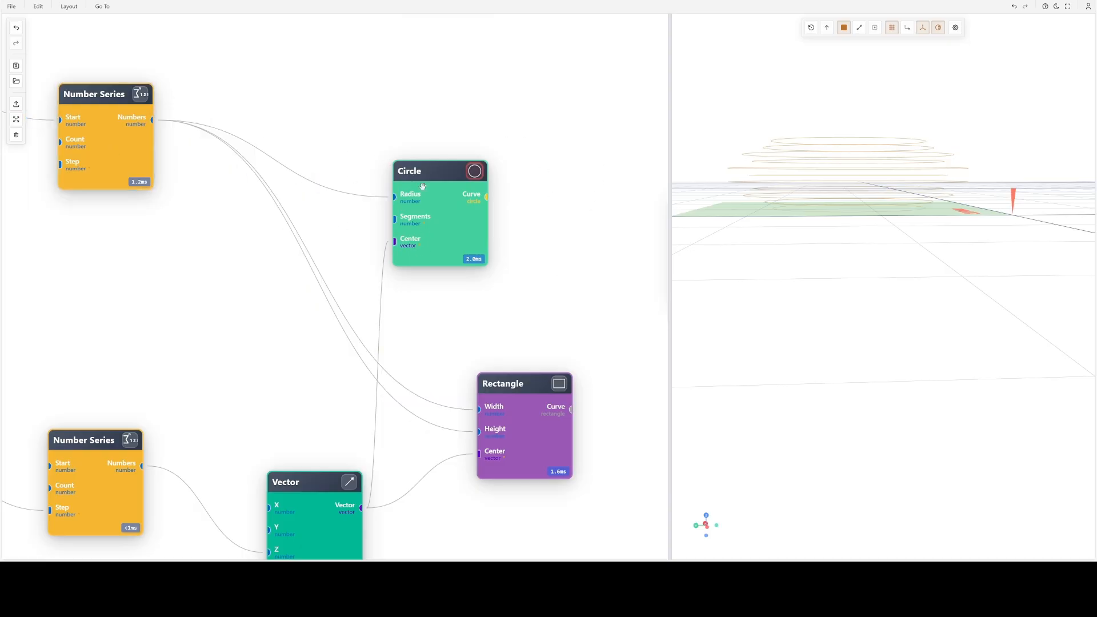
left_click_drag(422, 186, 505, 149)
left_click(400, 200)
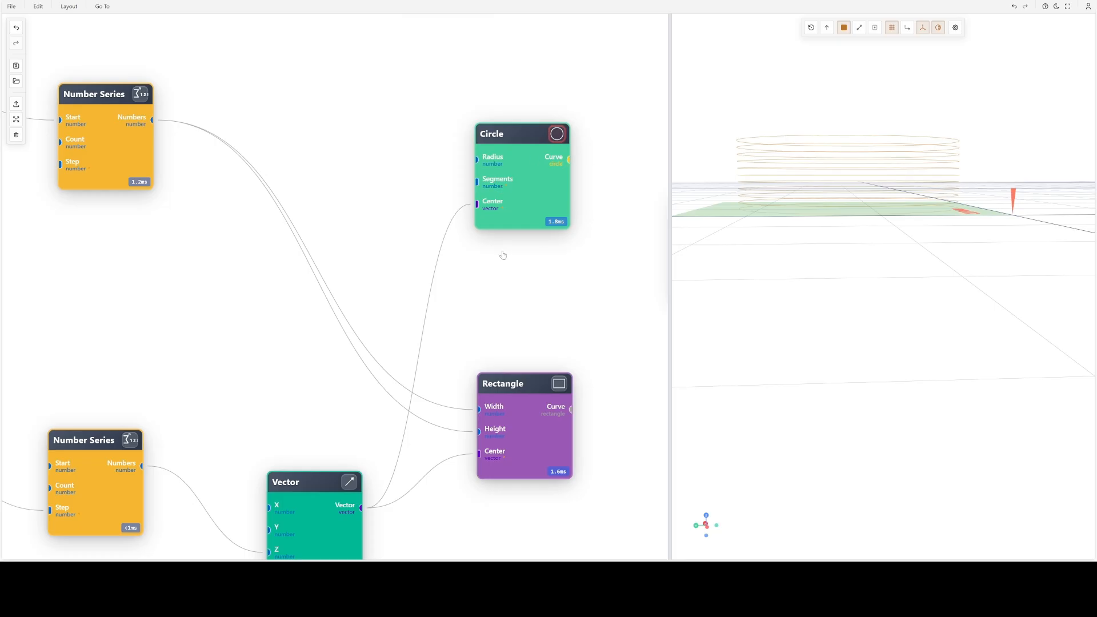
left_click_drag(408, 230, 495, 305)
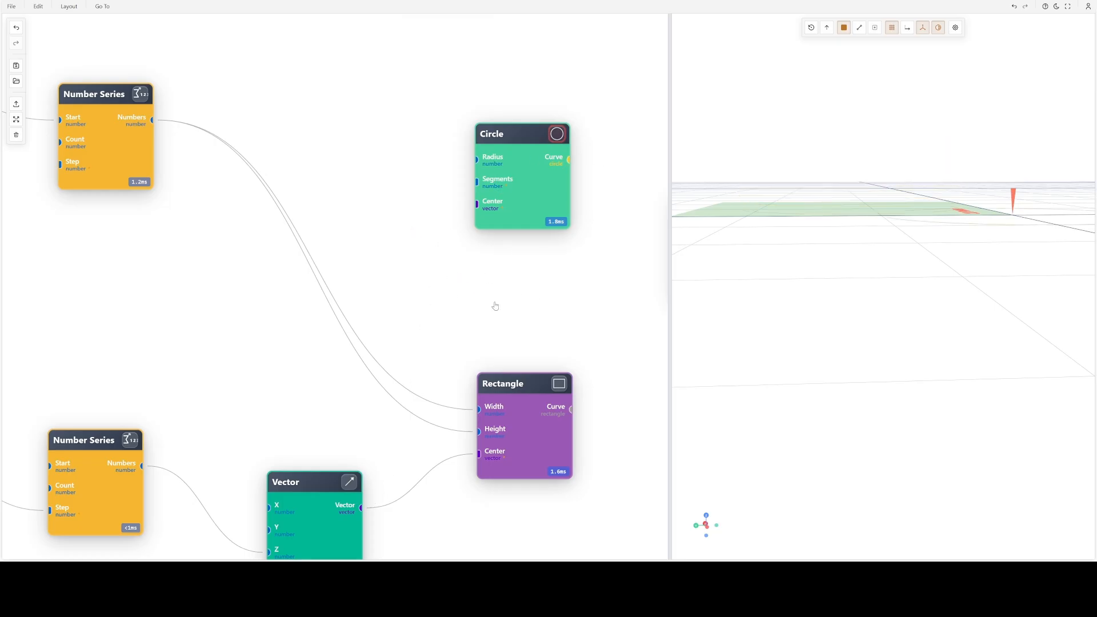
left_click(517, 184)
left_click_drag(880, 218, 906, 282)
right_click_drag(978, 254, 863, 256)
middle_click_drag(725, 325, 787, 332)
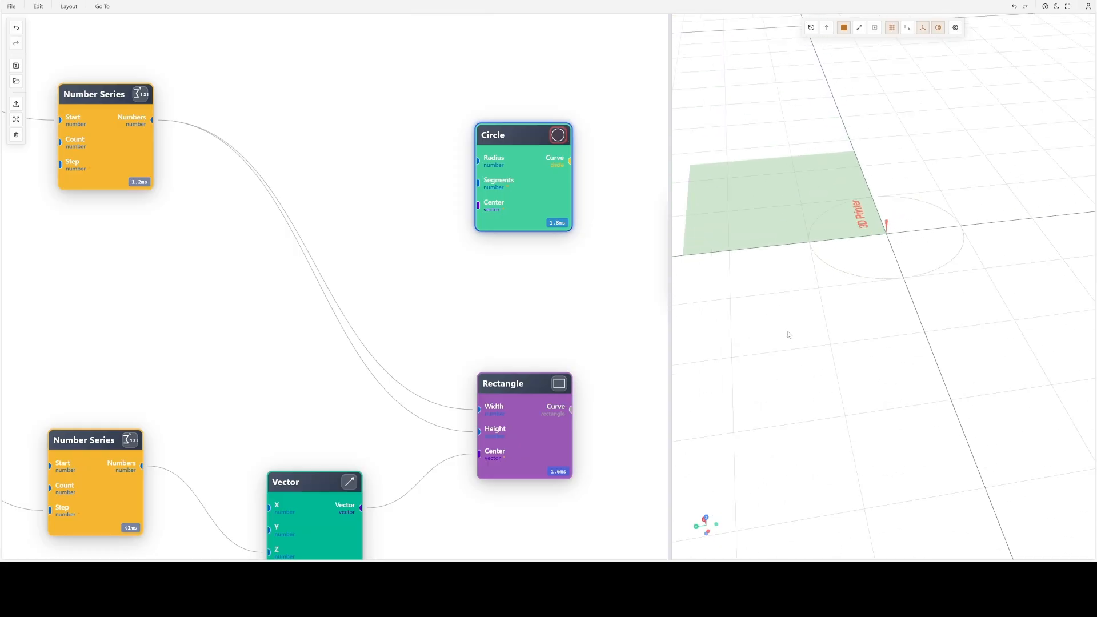
- Reposition the Vector and lower Number Series nodes and connect the Vector output to the Circle node's Center input
left_click_drag(320, 507, 282, 463)
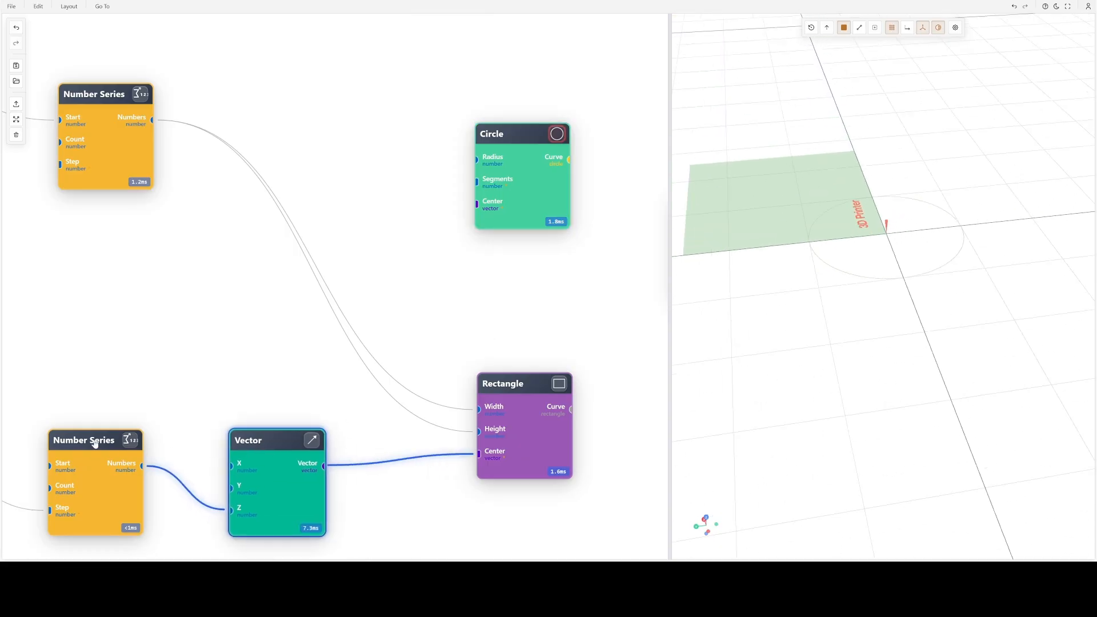
left_click_drag(91, 446, 47, 408)
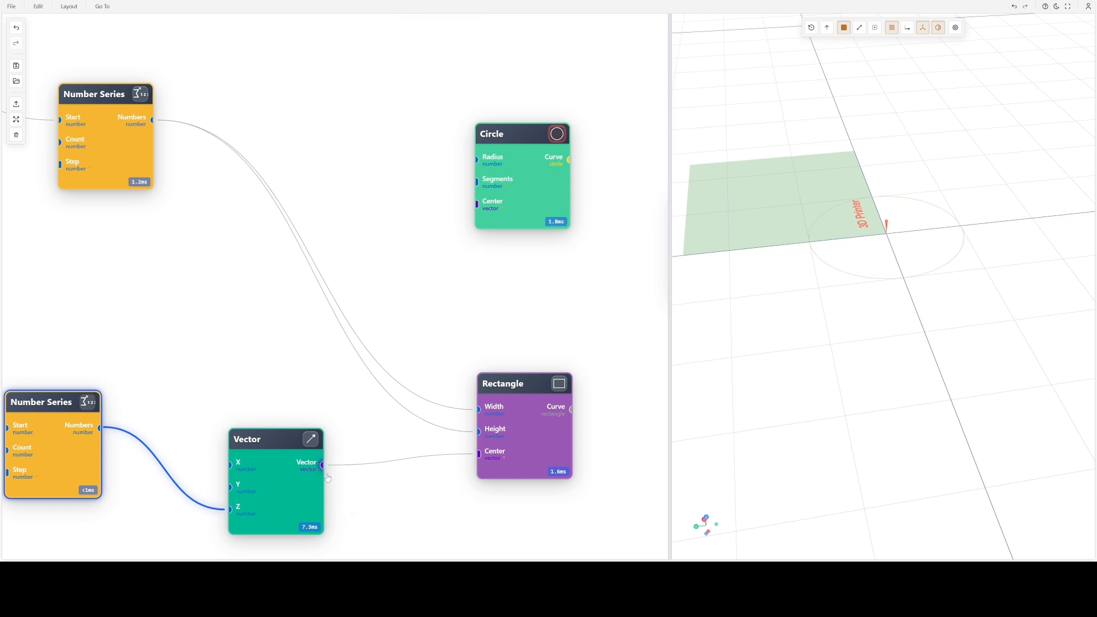
left_click_drag(322, 465, 477, 204)
left_click_drag(807, 295, 946, 309)
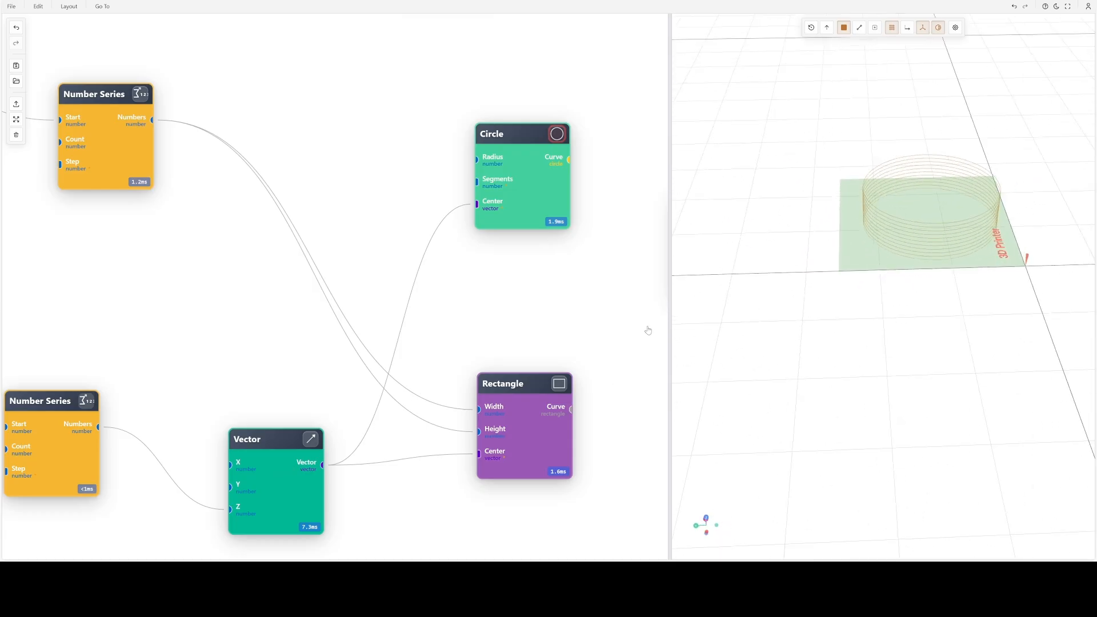
left_click_drag(841, 271, 870, 261)
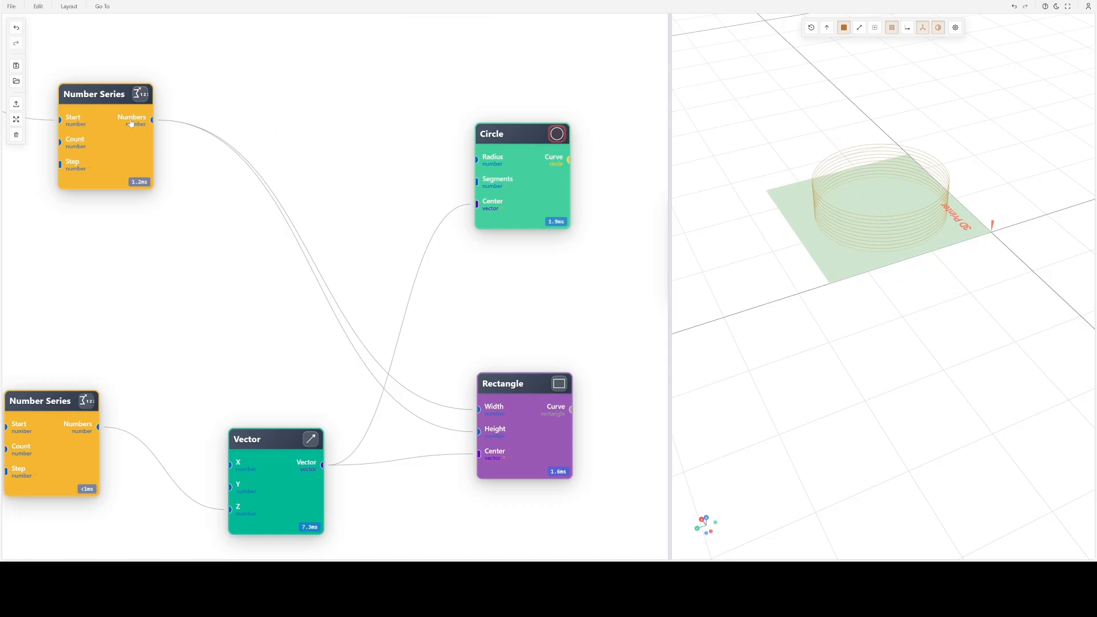
- Set the upper Number Series node's type to Linear (Arithmetic) and apply it
left_click_drag(167, 269, 292, 276)
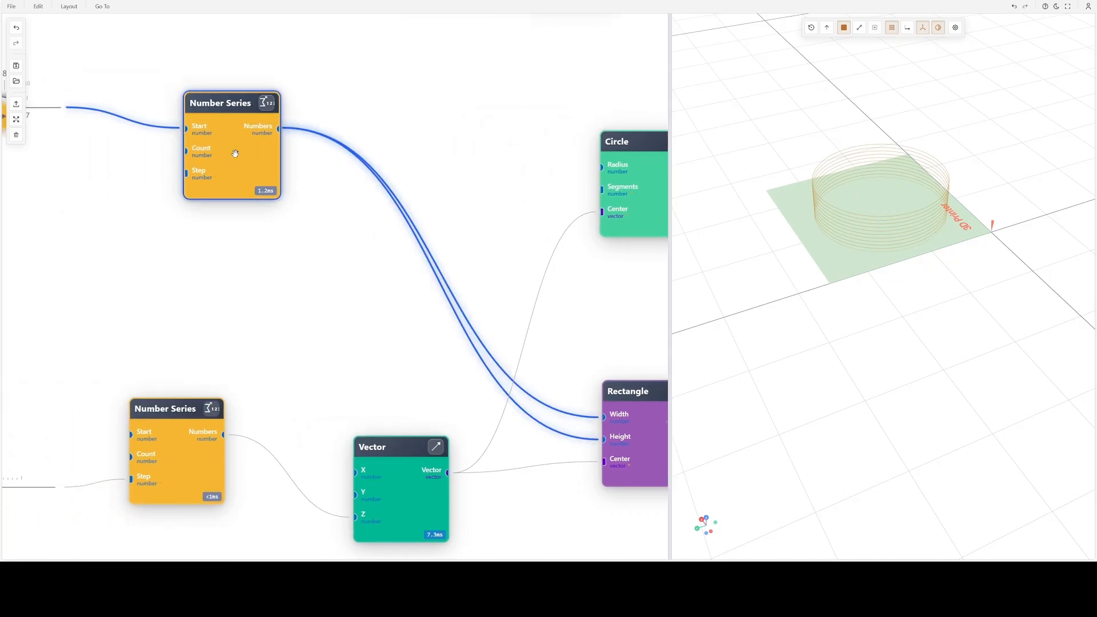
double_click(235, 153)
left_click(216, 102)
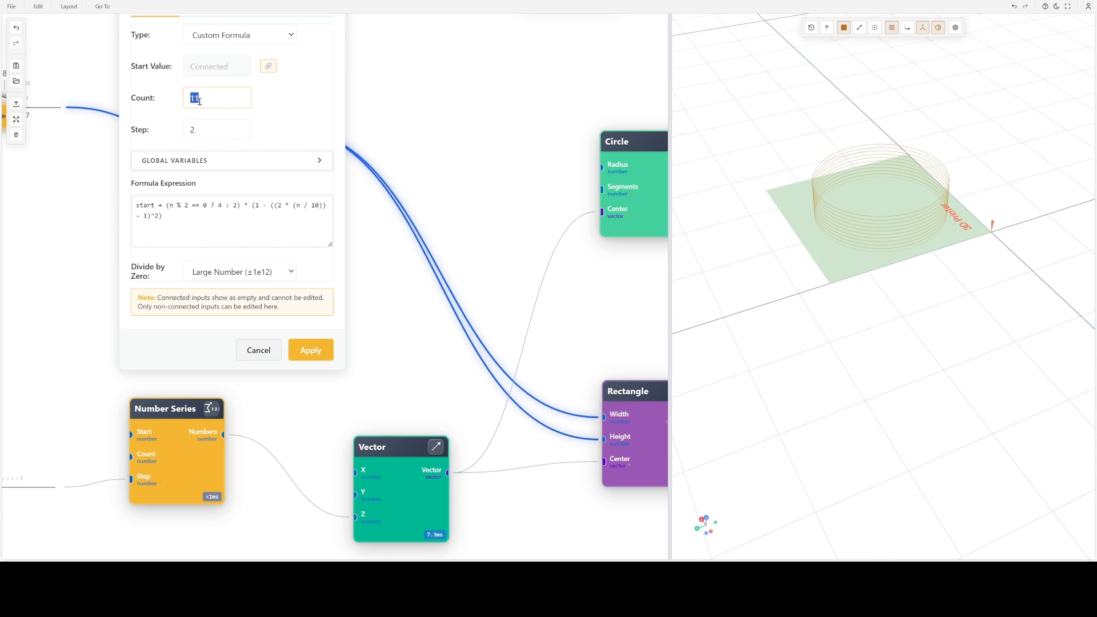
left_click(218, 41)
left_click(216, 55)
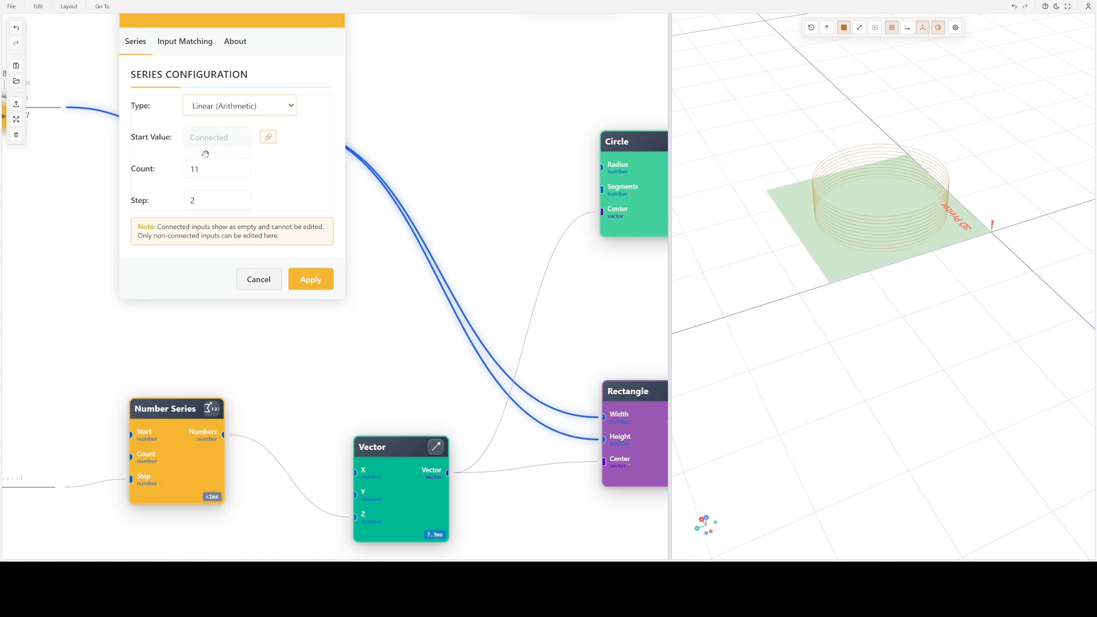
left_click(309, 280)
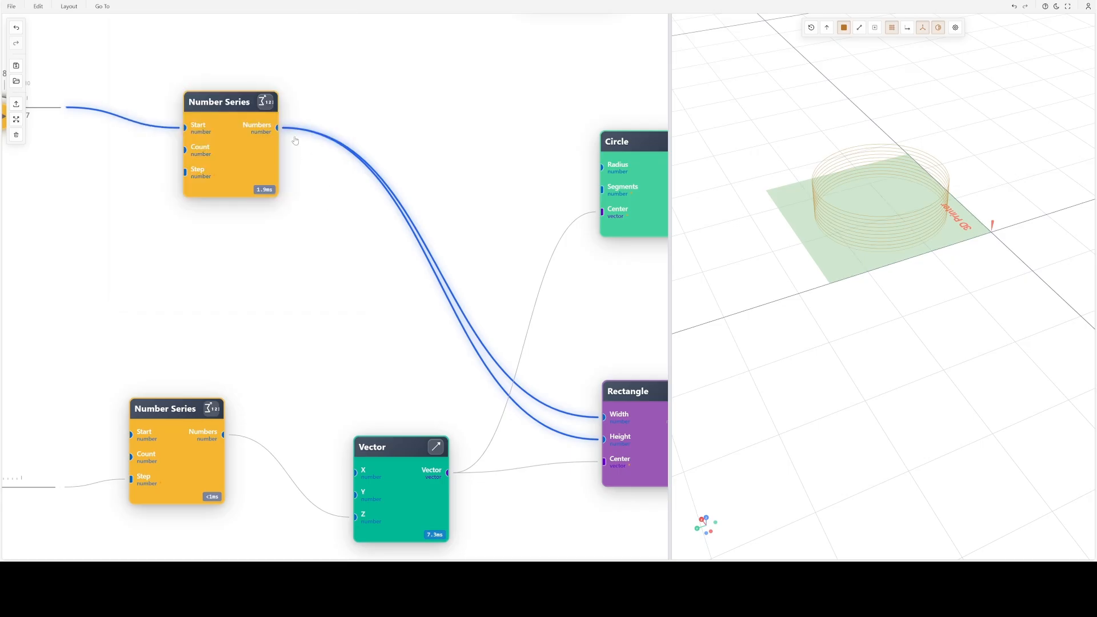
- Connect the upper Number Series node's Numbers output to the Circle node's Radius input and view the circles from the side
scroll(874, 274, "down", 3)
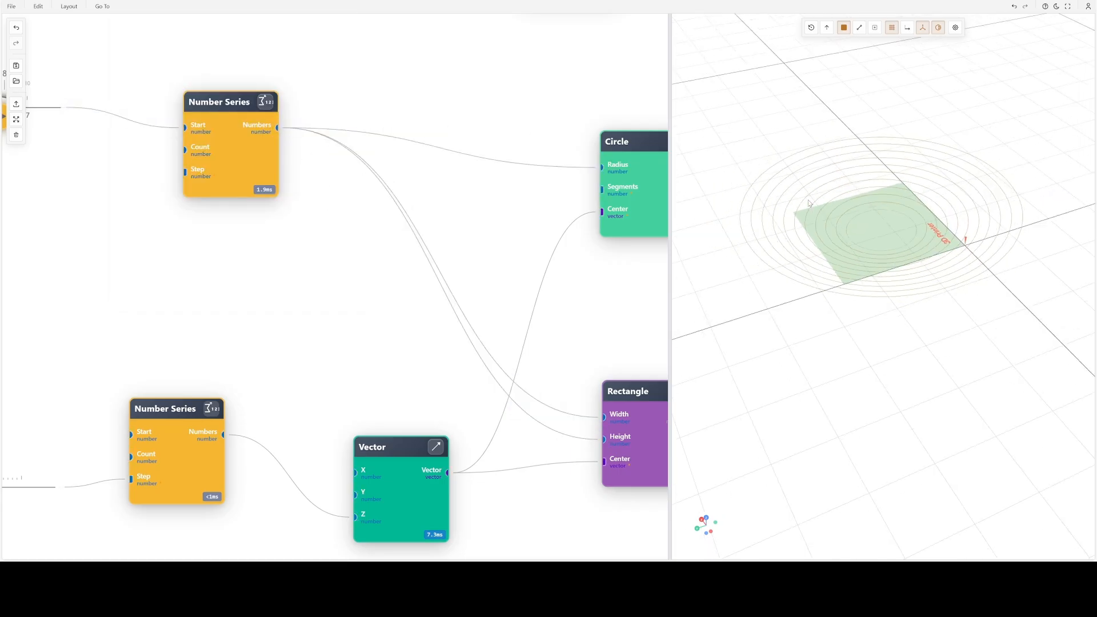
left_click_drag(873, 274, 859, 165)
left_click_drag(861, 279, 877, 301)
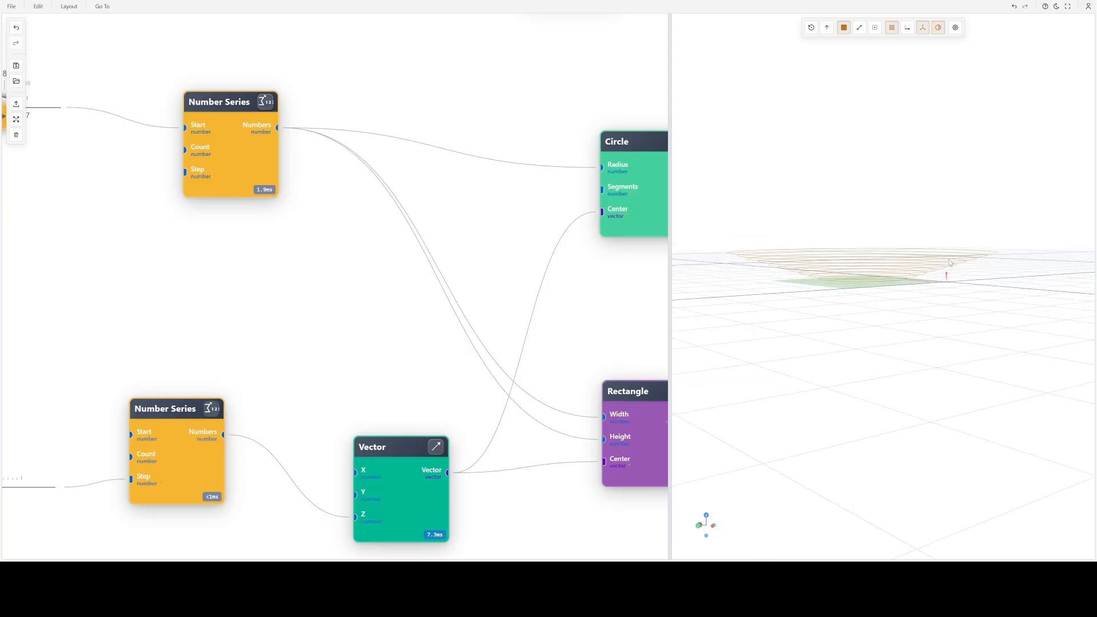
- Set the upper Number Series node's type to Custom Formula, apply it and inspect the circle stack
double_click(245, 143)
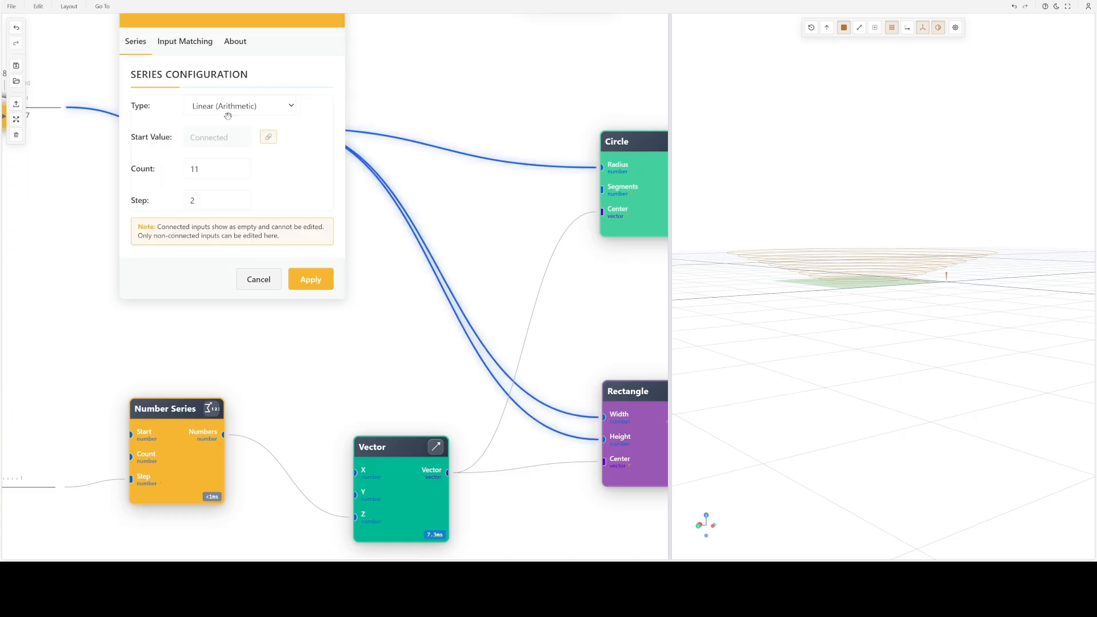
left_click(230, 204)
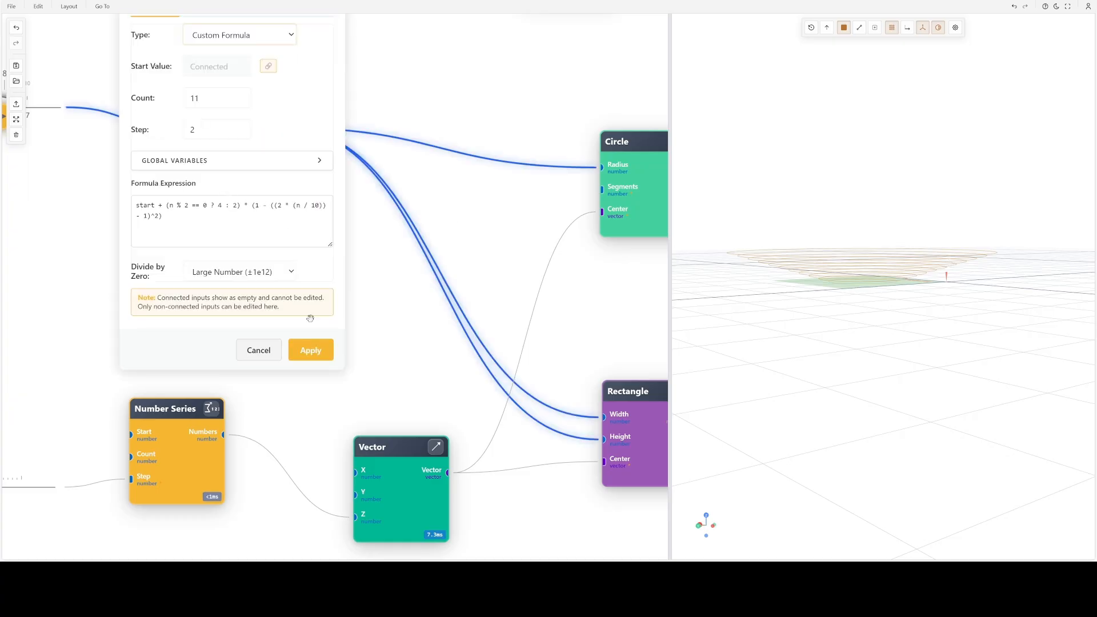
left_click(310, 349)
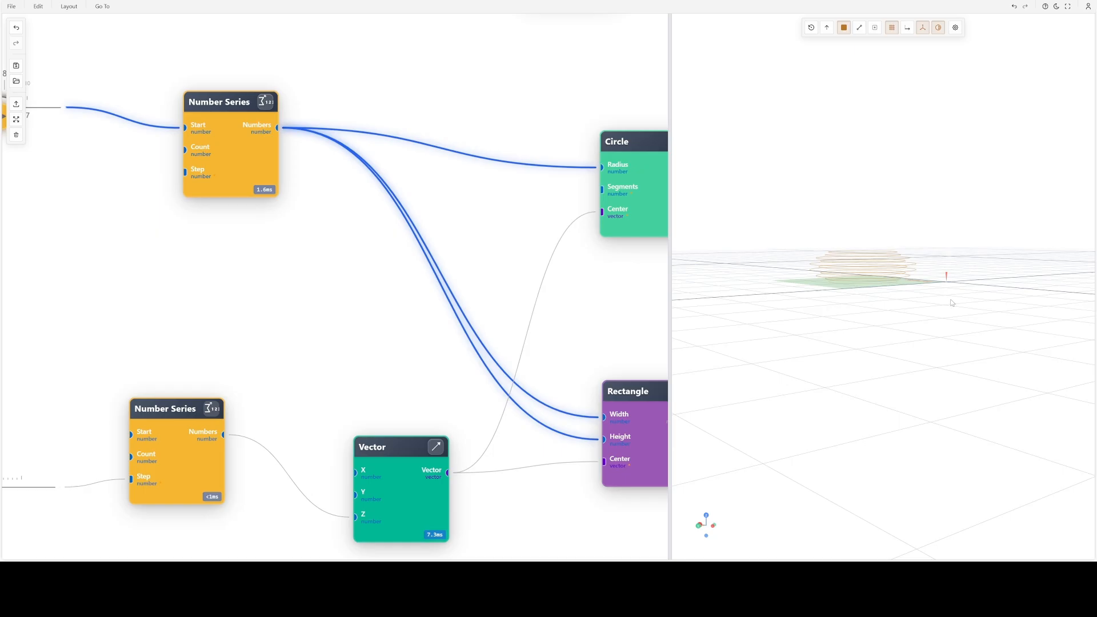
scroll(915, 272, "down", 4)
left_click_drag(915, 271, 904, 328)
scroll(896, 284, "up", 8)
left_click_drag(896, 284, 886, 242)
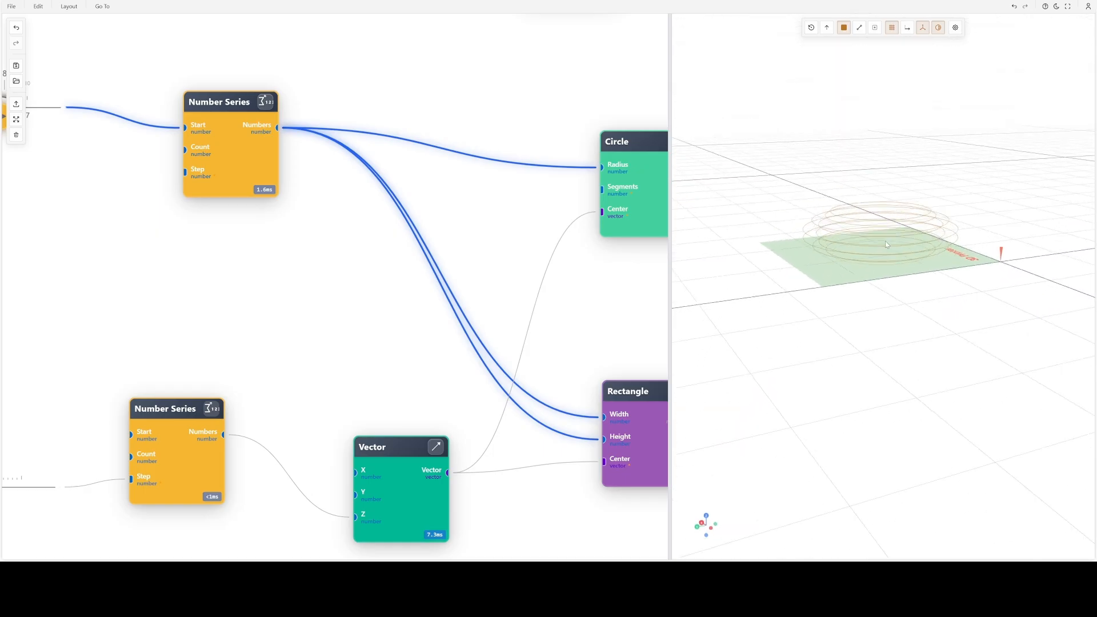
right_click_drag(886, 244, 892, 303)
scroll(892, 319, "up", 5)
mouse_move(891, 347)
left_mouse_down()
mouse_move(891, 318)
mouse_move(891, 350)
left_mouse_up()
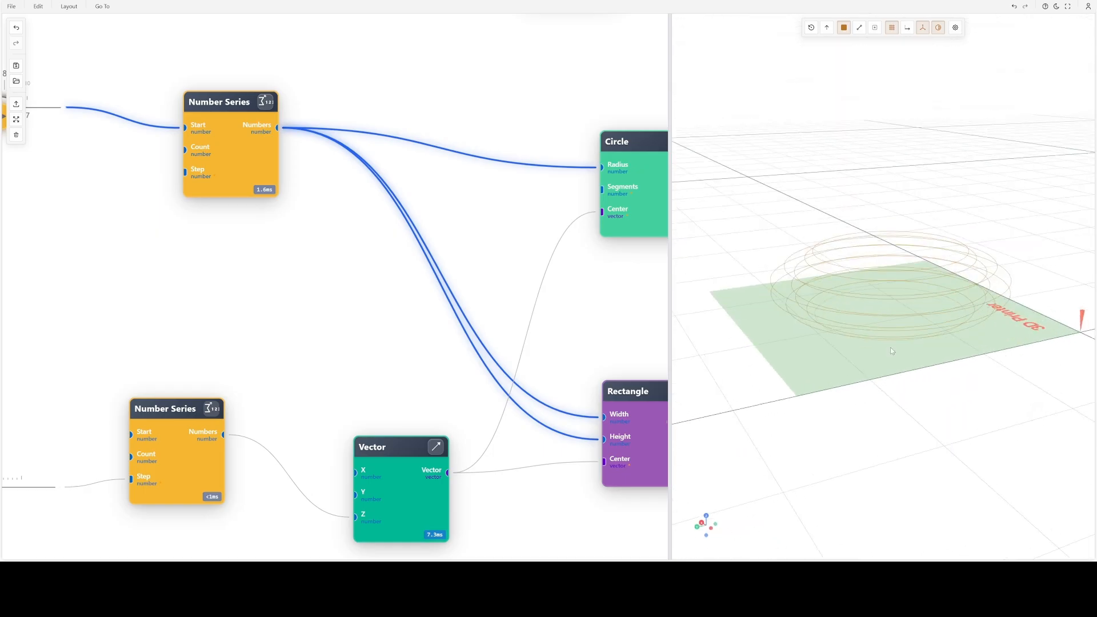
- Move the upper Number Series, Loft and Circle nodes farther apart to tidy the graph
left_click_drag(227, 166, 151, 164)
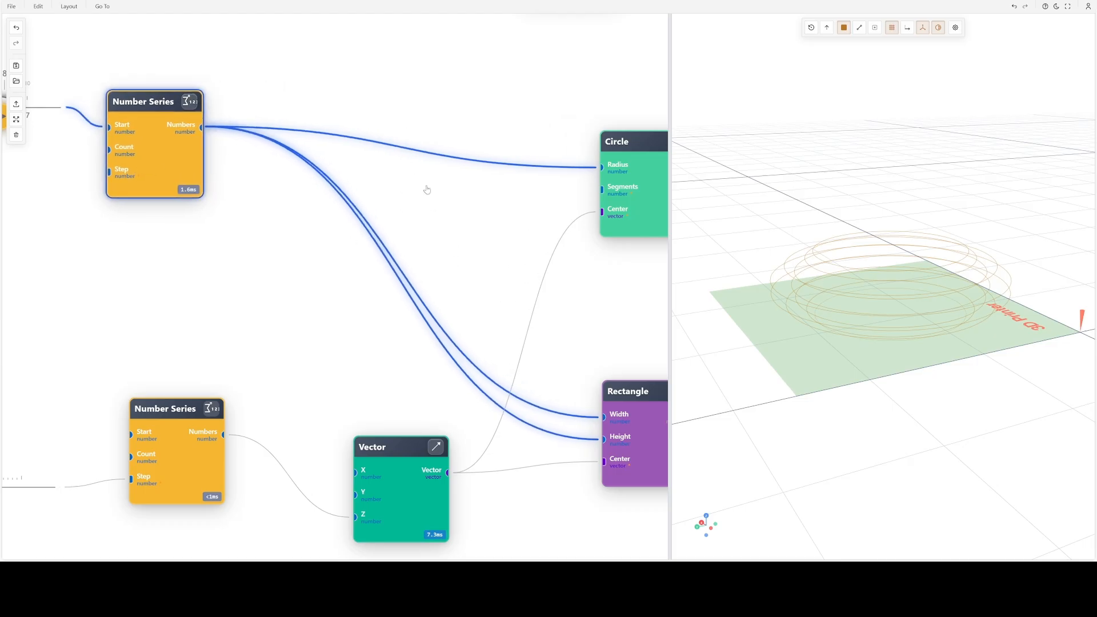
left_click(469, 203)
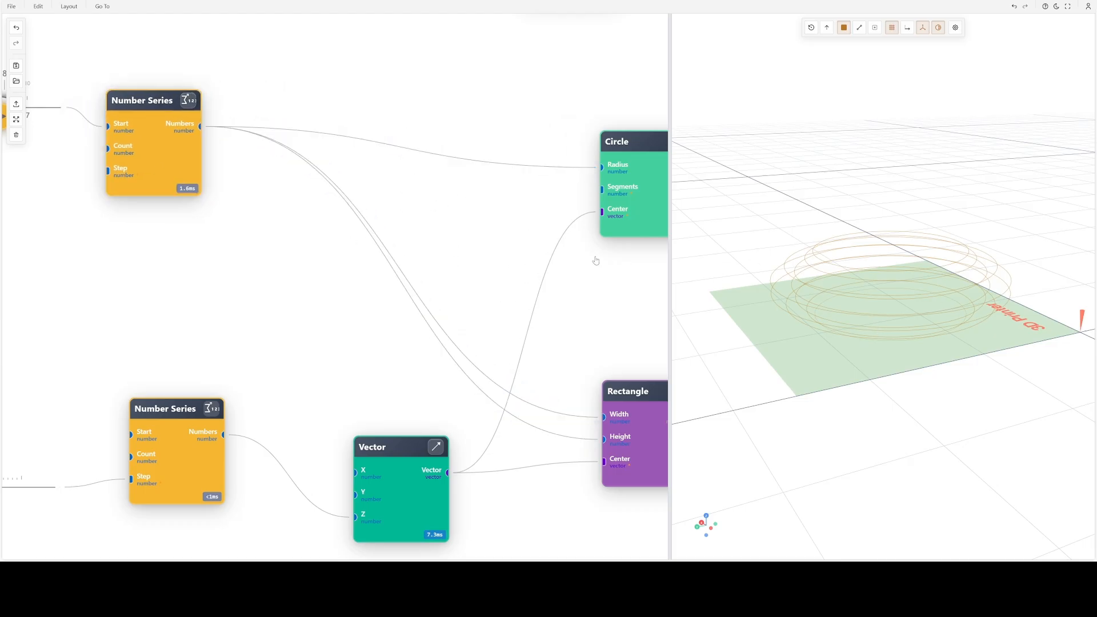
scroll(595, 260, "down", 3)
left_click_drag(596, 261, 366, 255)
left_click(426, 173)
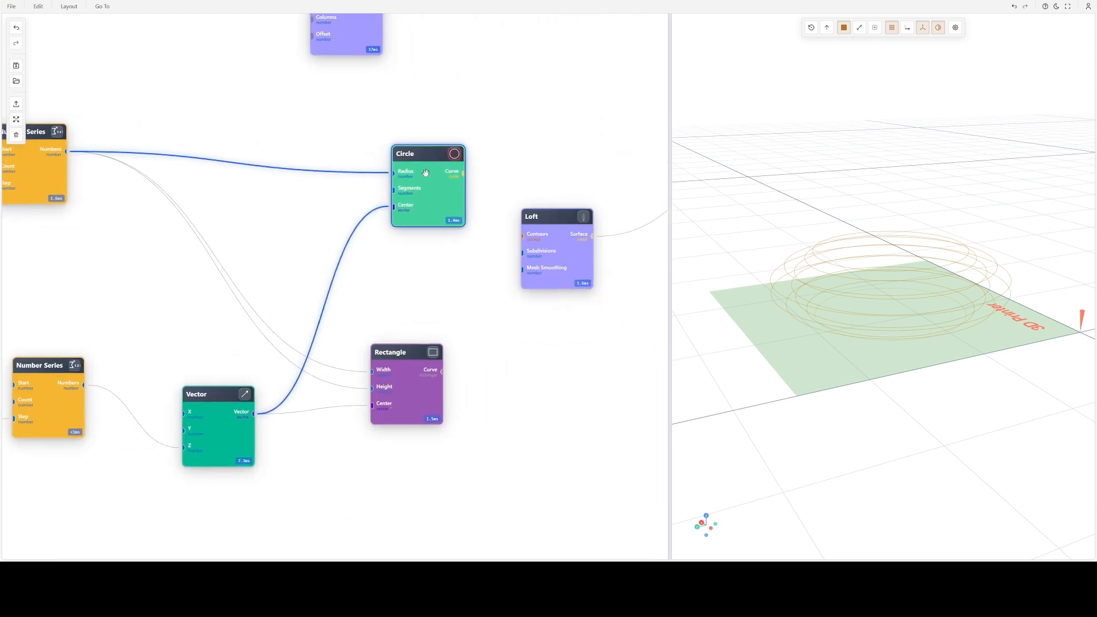
left_click(567, 253)
left_click_drag(568, 253, 629, 246)
left_click_drag(422, 178, 475, 173)
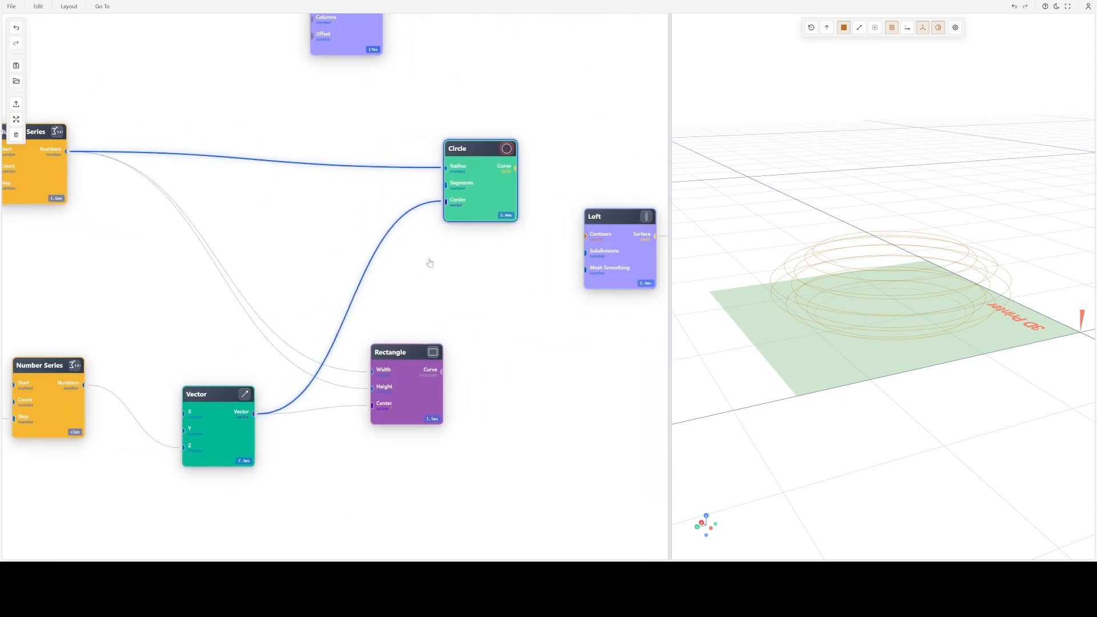
- Switch the workspace layout to the Default preset so the node data can be inspected alongside the graph
left_click_drag(770, 331, 921, 272)
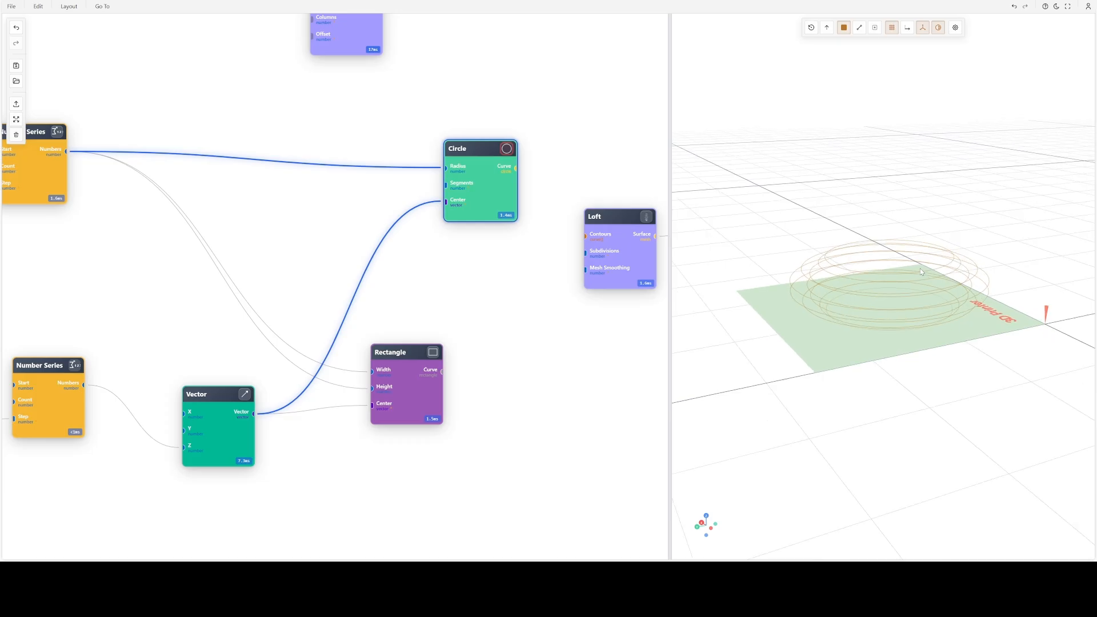
left_click_drag(361, 224, 570, 277)
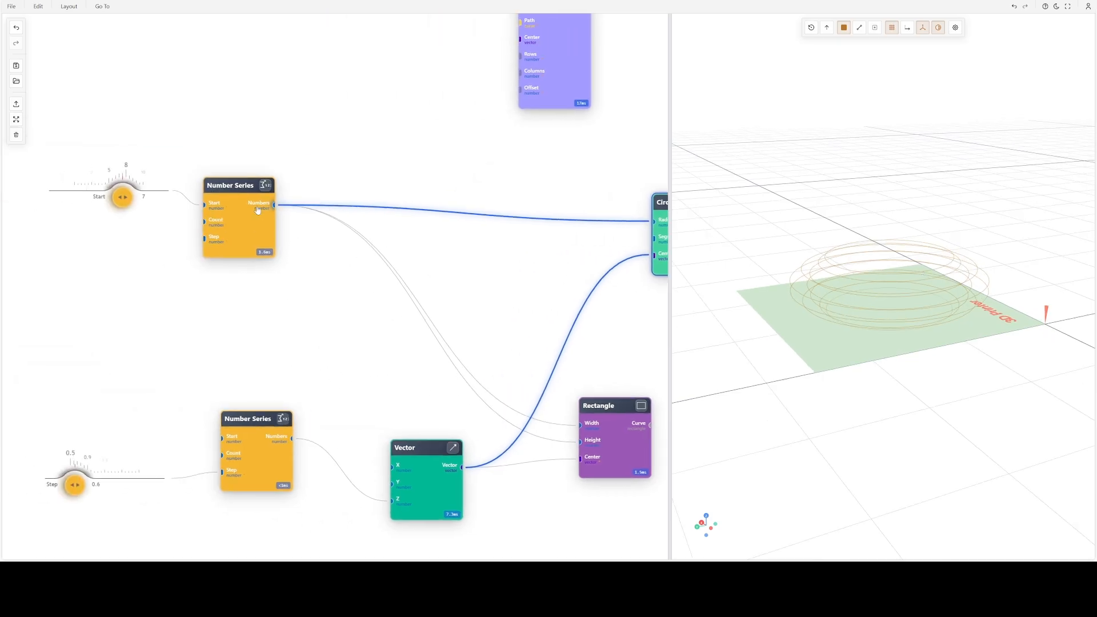
left_click(98, 6)
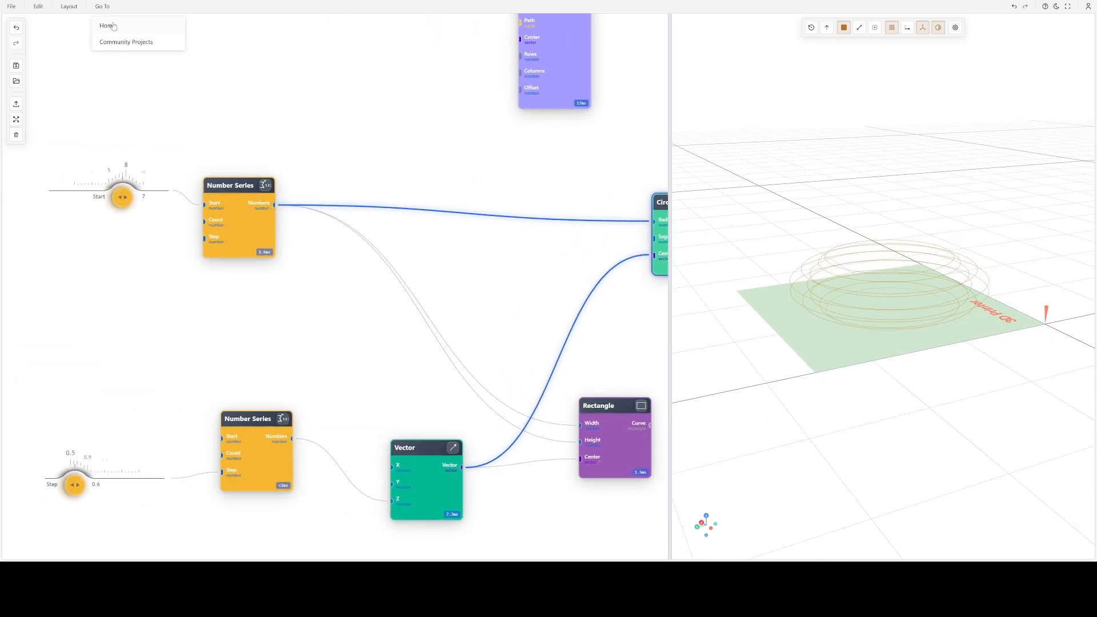
left_click(66, 8)
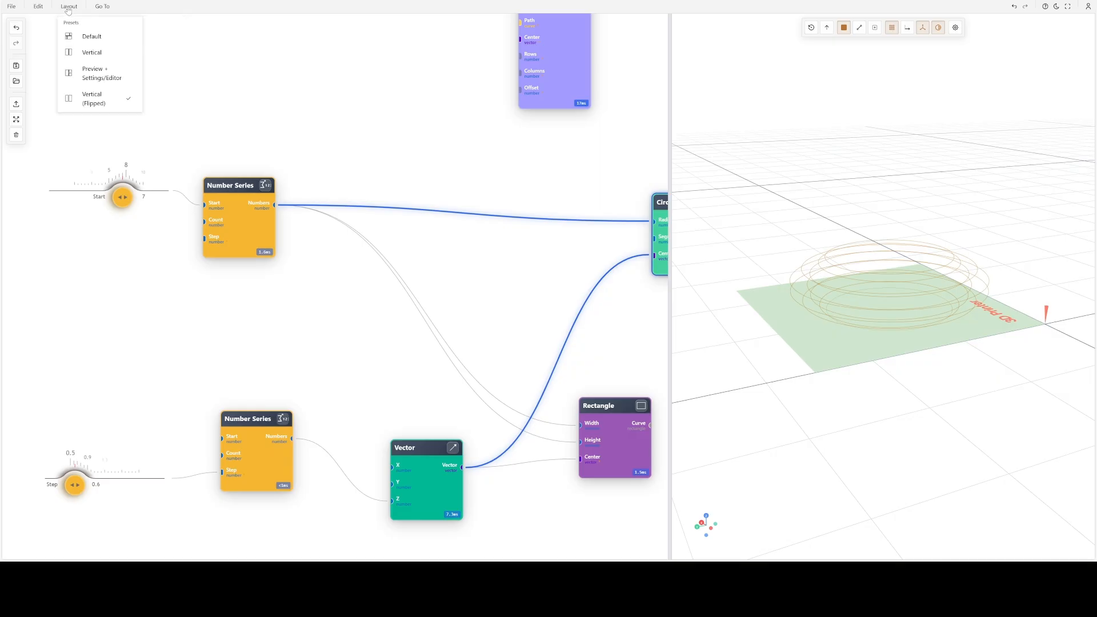
left_click(91, 37)
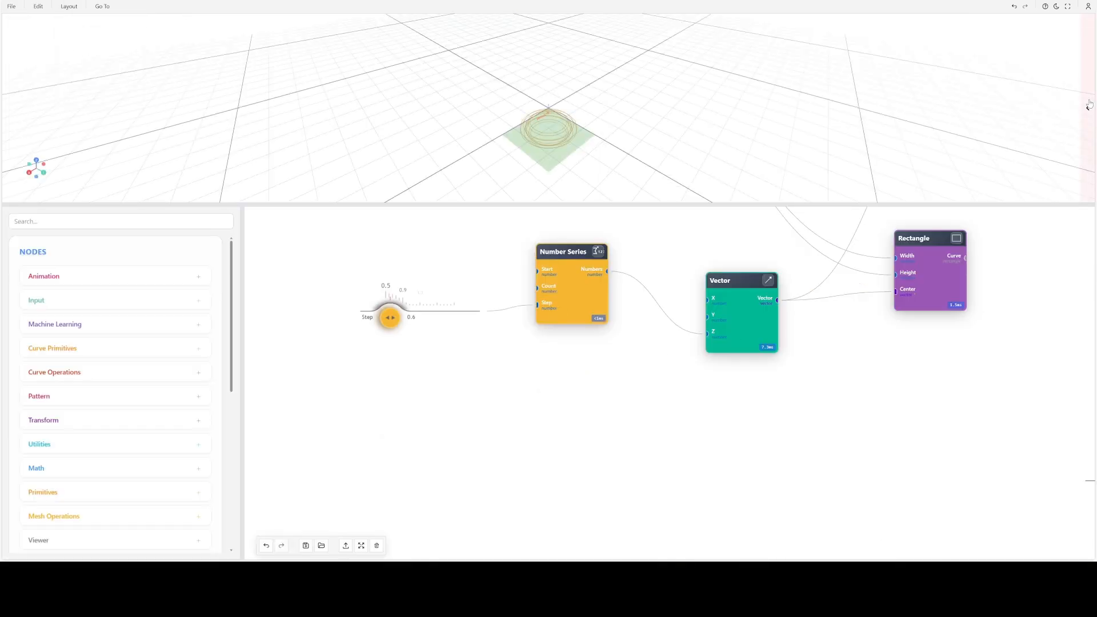
- Inspect the numbers generated by the lower Number Series node in its data tree
left_click(560, 320)
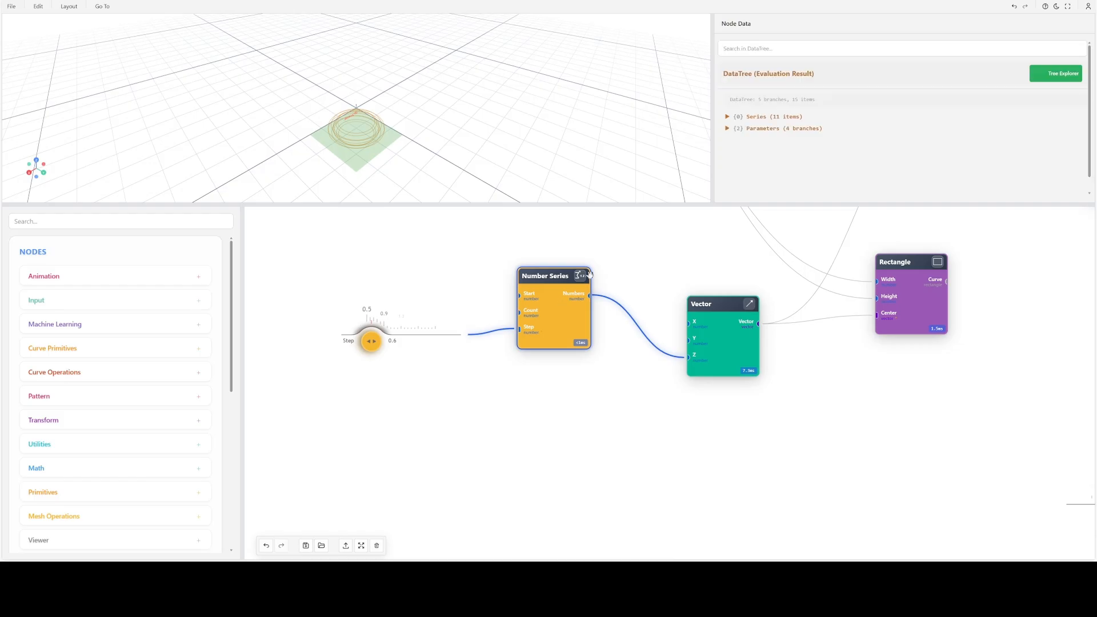
scroll(791, 165, "down", 1)
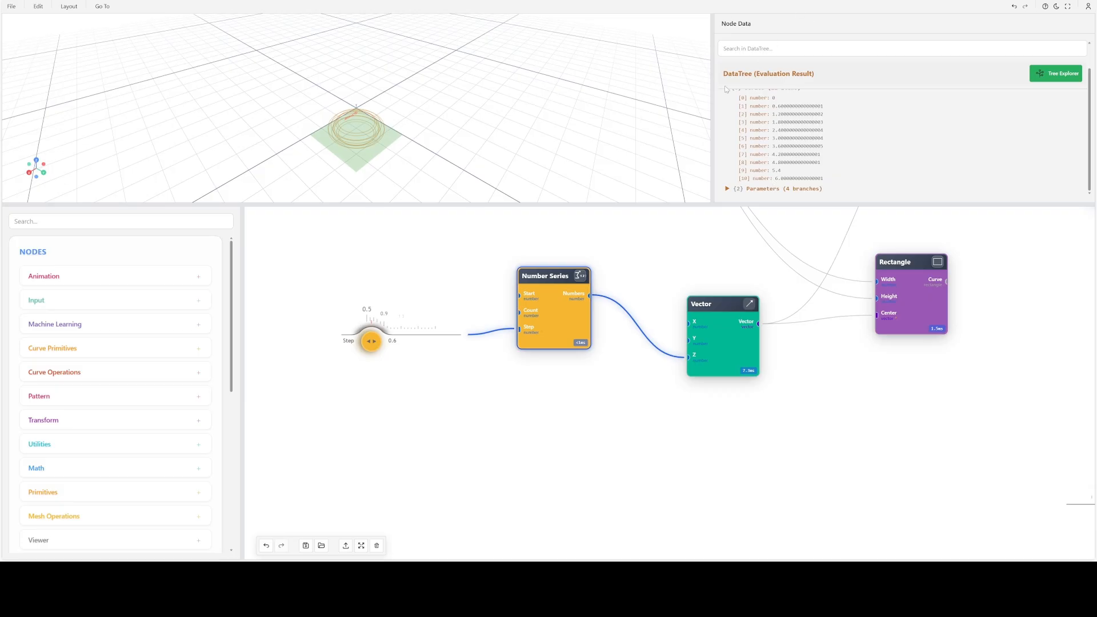
scroll(780, 183, "up", 1)
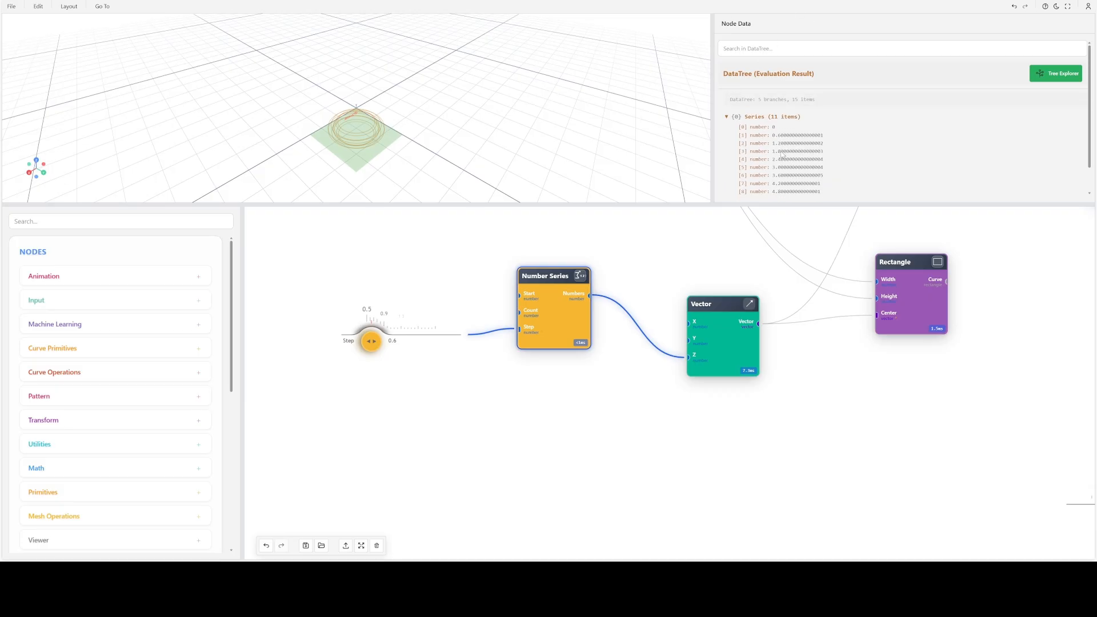
scroll(781, 153, "down", 1)
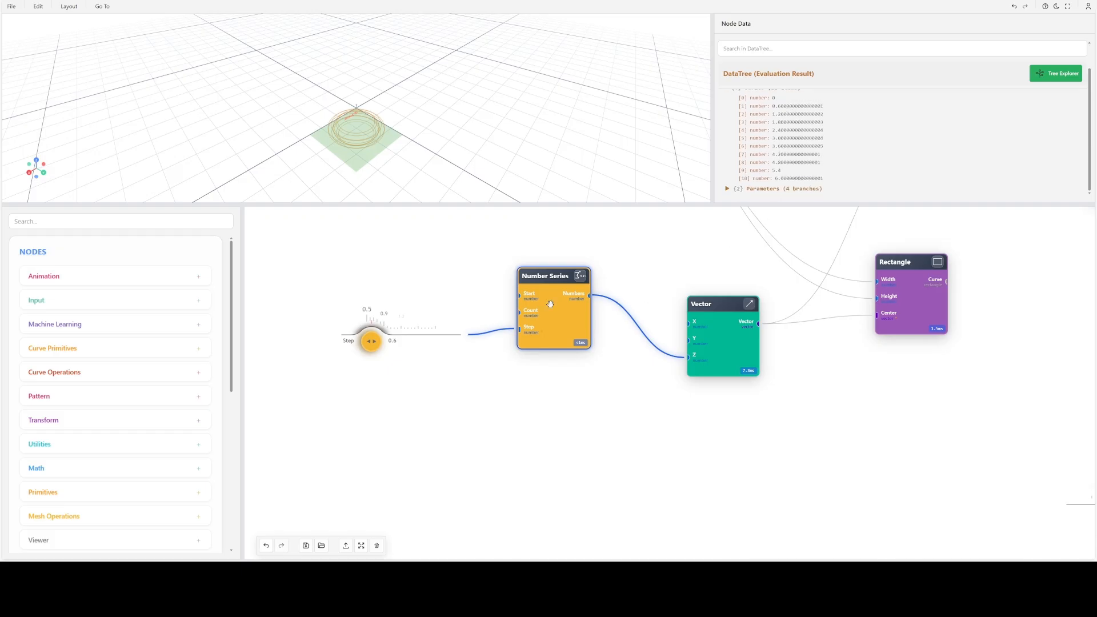
left_click(706, 109)
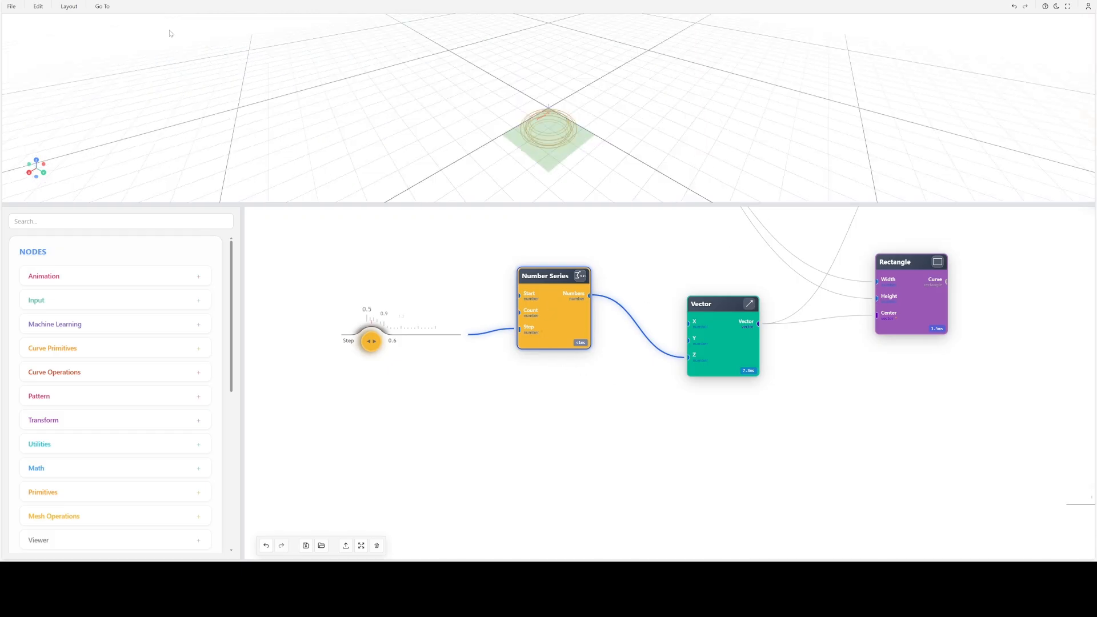
- Switch the workspace layout to Vertical (Flipped) and reposition the Circle node
left_click(62, 8)
left_click(87, 94)
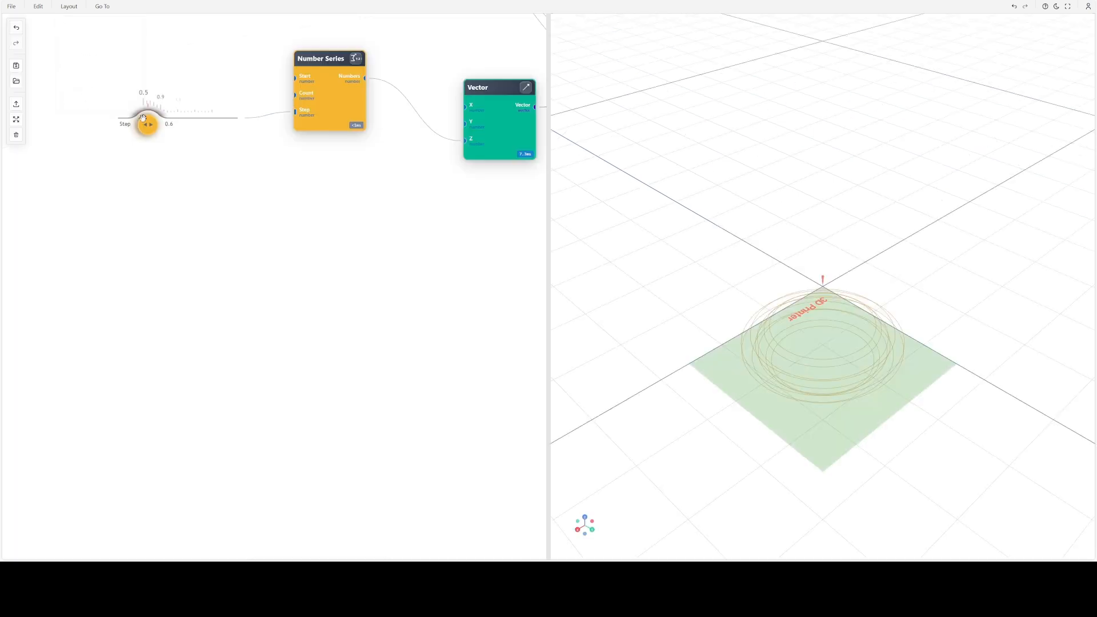
left_click_drag(312, 195, 248, 290)
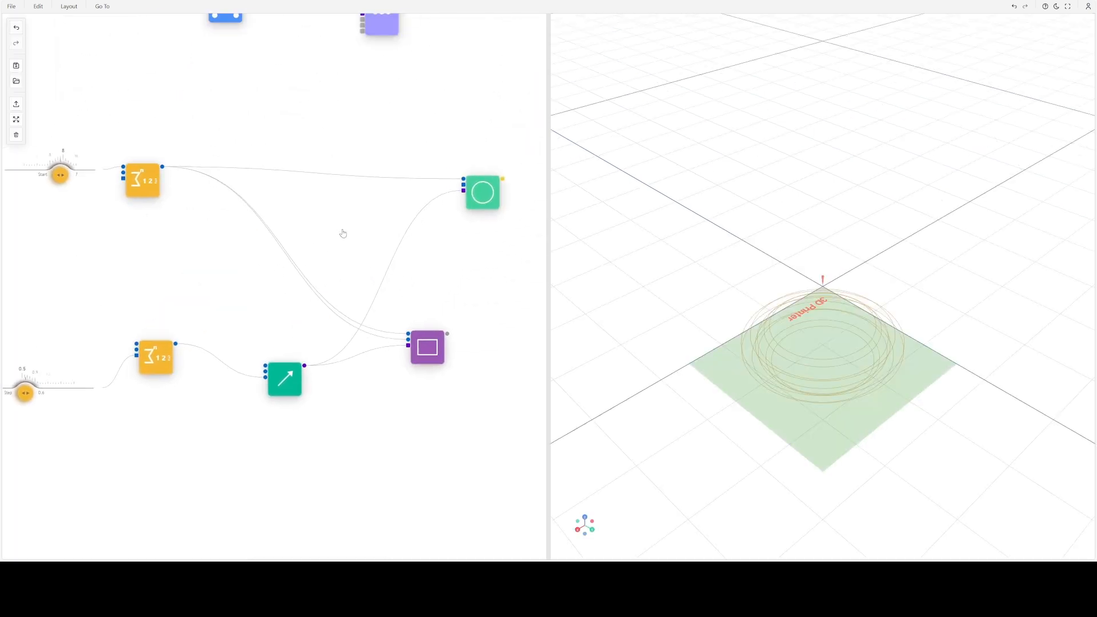
scroll(343, 235, "up", 3)
left_click_drag(328, 228, 225, 241)
left_click_drag(466, 205, 408, 172)
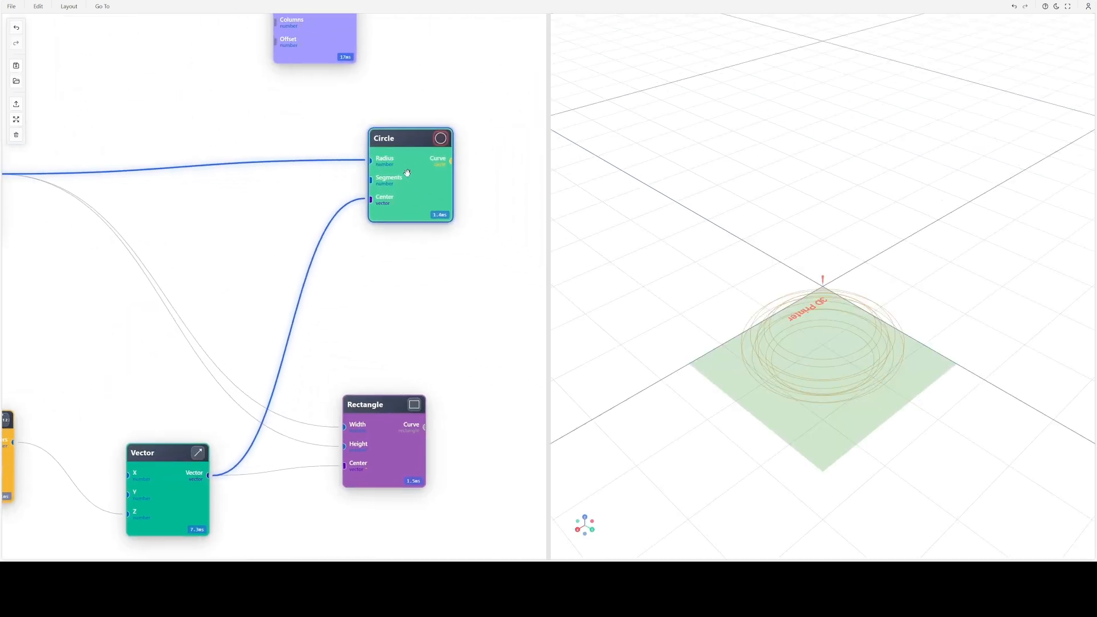
- View the circle stack from a low side angle and move the Start slider away from the upper Number Series node
left_click_drag(266, 271, 380, 262)
scroll(747, 325, "down", 3)
left_click_drag(746, 325, 780, 284)
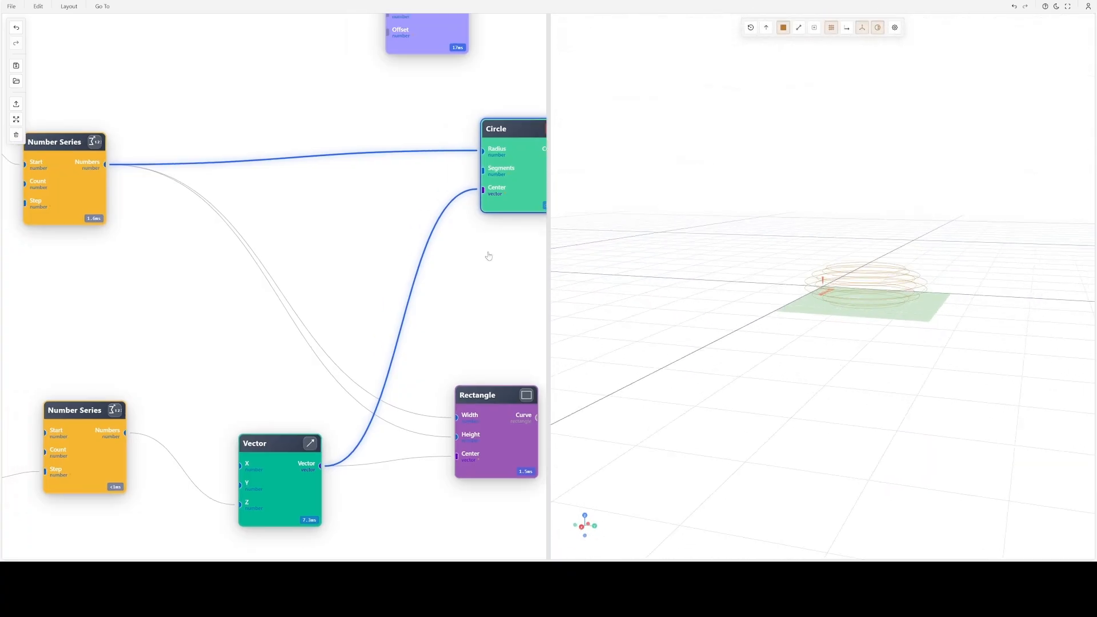
left_click_drag(253, 232, 487, 265)
left_click_drag(130, 144, 61, 106)
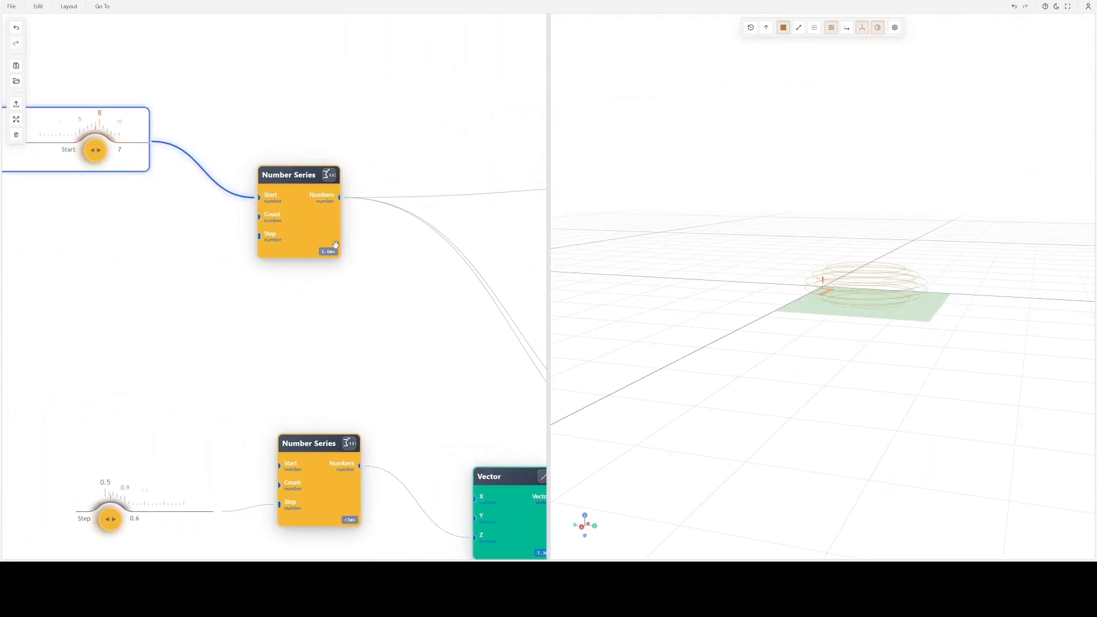
double_click(307, 229)
left_click(348, 364)
left_click_drag(425, 350, 245, 379)
- Insert a Graph Mapper node into the connection between the upper Number Series node and the Circle node's Radius input
right_click(337, 226)
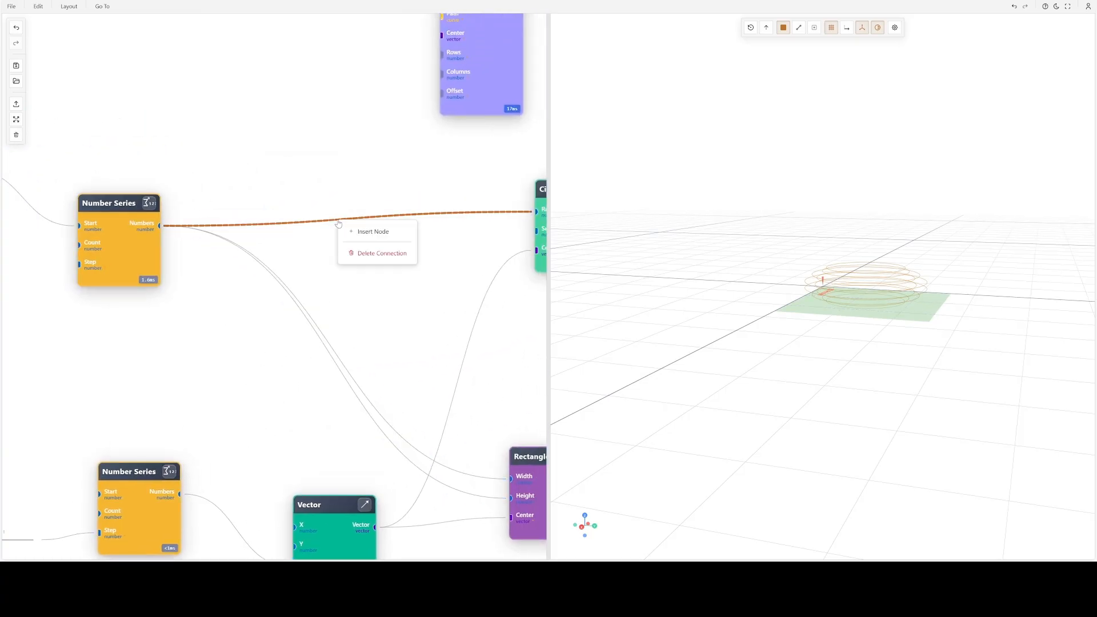
left_click(366, 228)
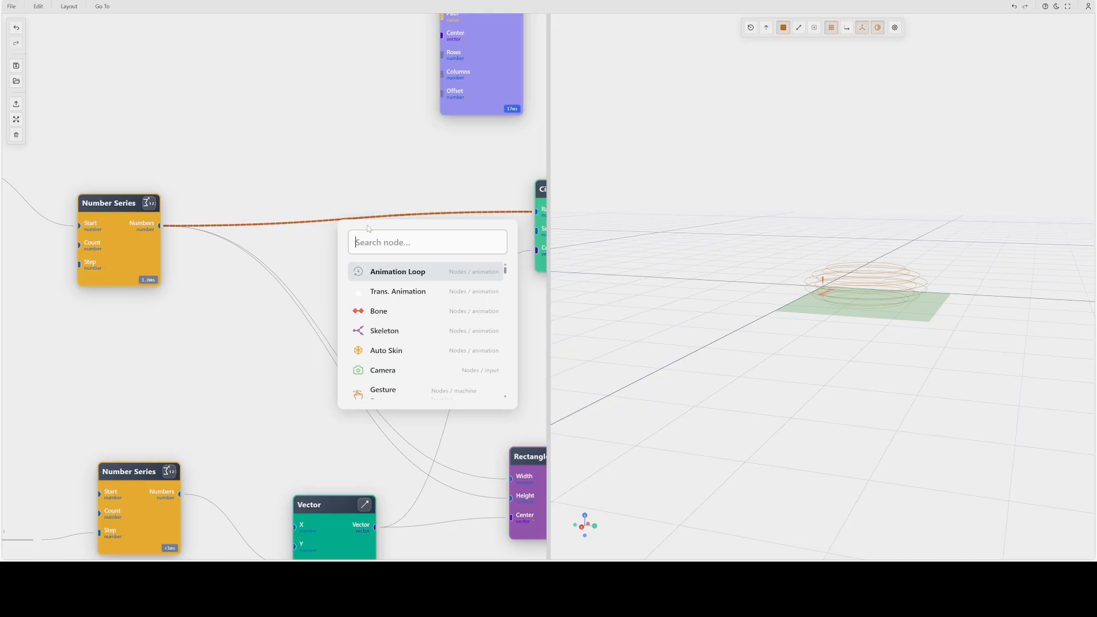
type("gr")
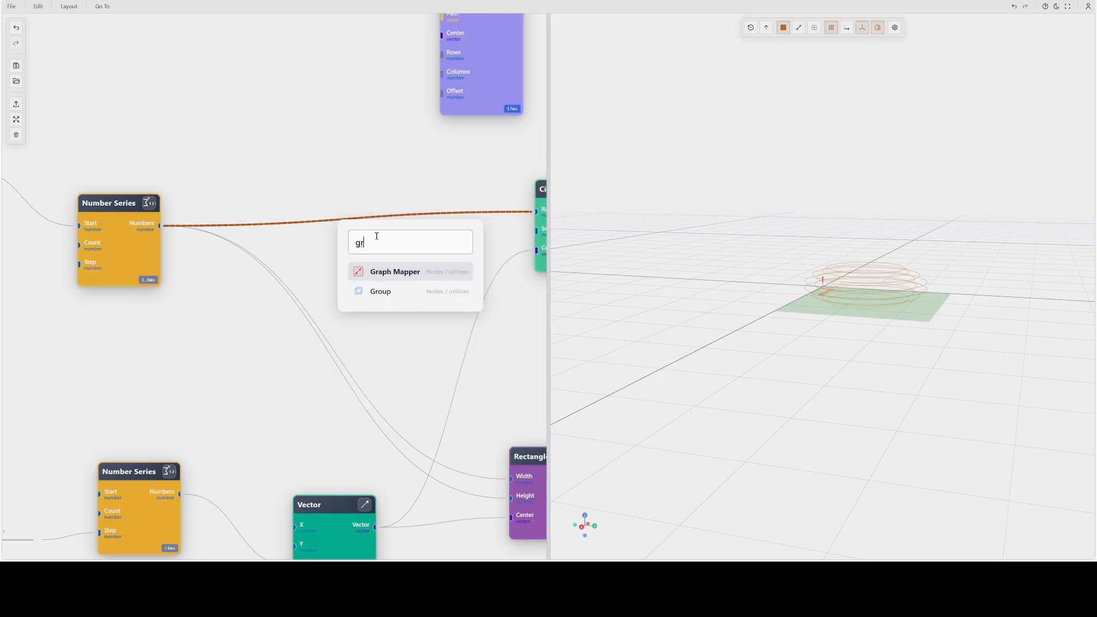
left_click(385, 271)
- Move the Graph Mapper node above its connection and shift the node with the Rows and Columns inputs out of its way
left_click_drag(341, 209, 333, 103)
left_click_drag(406, 259, 246, 299)
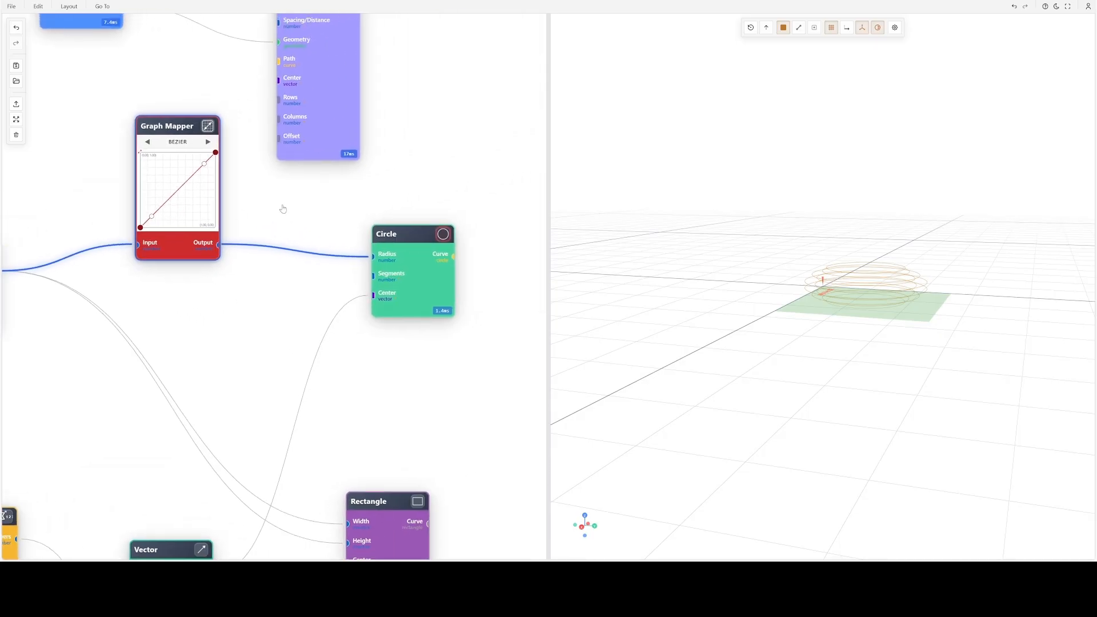
left_click_drag(370, 192, 414, 208)
left_click_drag(382, 135, 420, 79)
left_click_drag(330, 198, 457, 203)
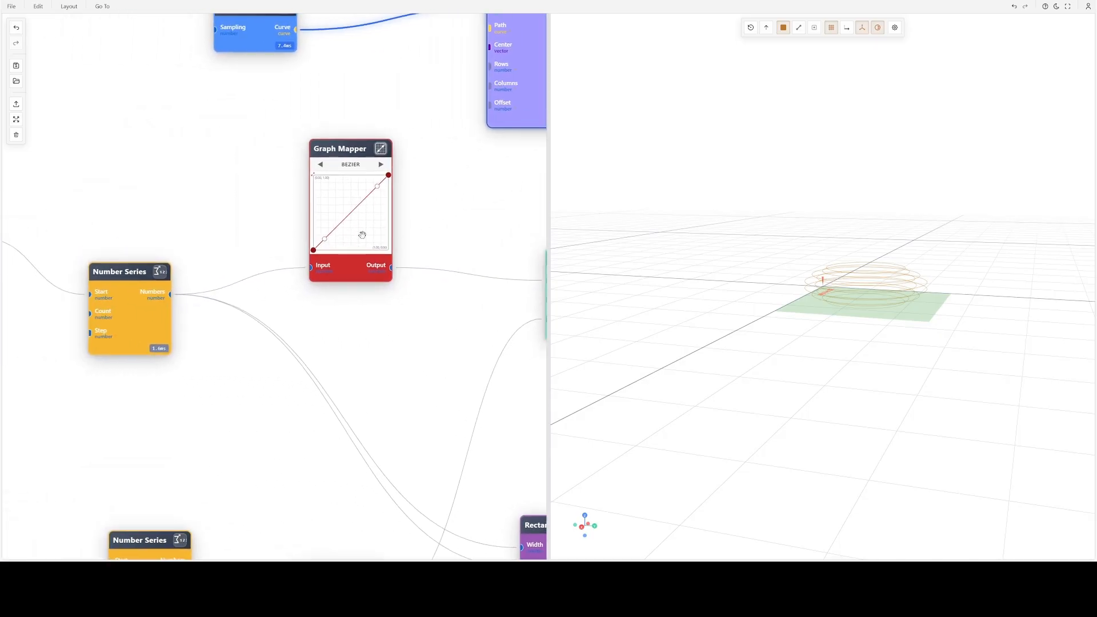
- Bend the Graph Mapper's Bezier curve into an S-shape and switch the upper Number Series node away from Custom Formula
left_click_drag(377, 184, 325, 198)
left_click_drag(777, 280, 818, 336)
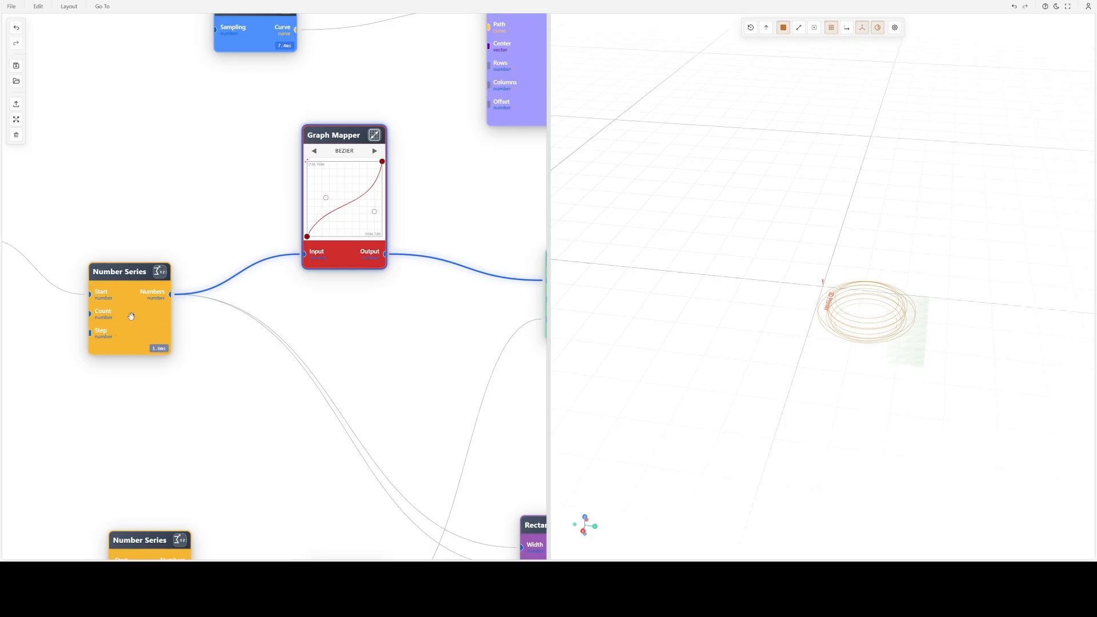
double_click(131, 316)
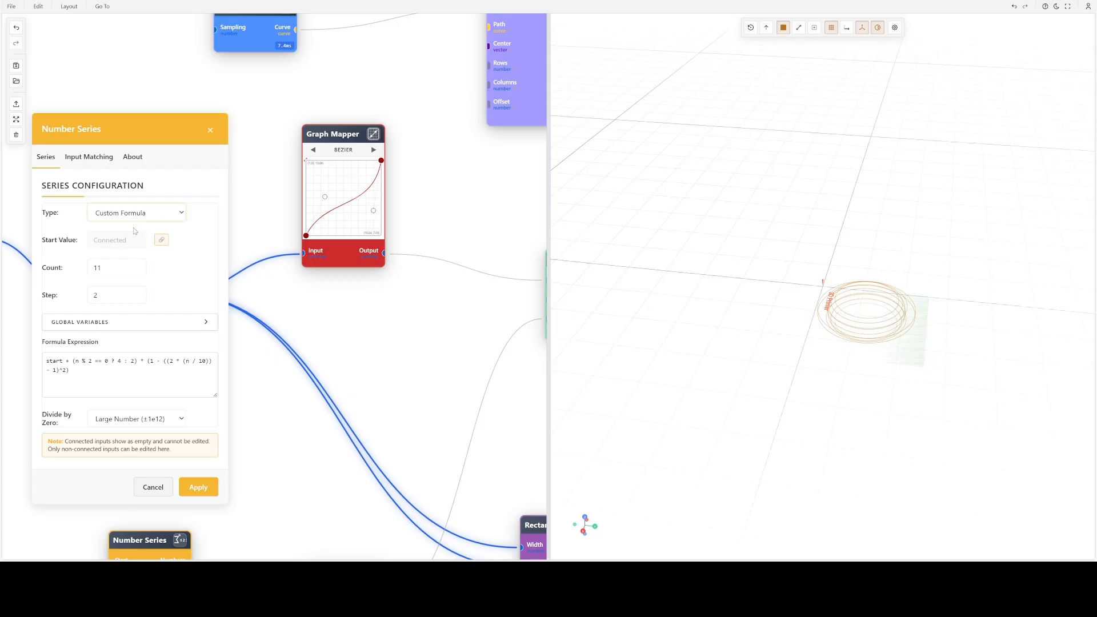
left_click(204, 428)
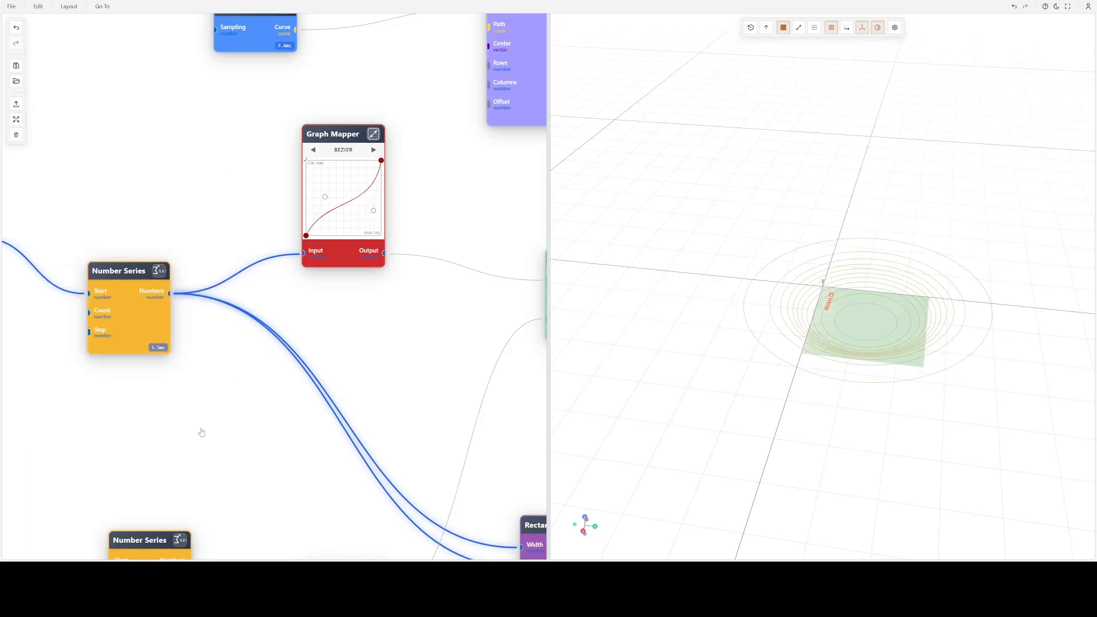
- Reshape the Graph Mapper's Bezier curve with a lower end point and a flattened upper section, spacing the Number Series and Graph Mapper nodes apart
left_click_drag(381, 160, 387, 192)
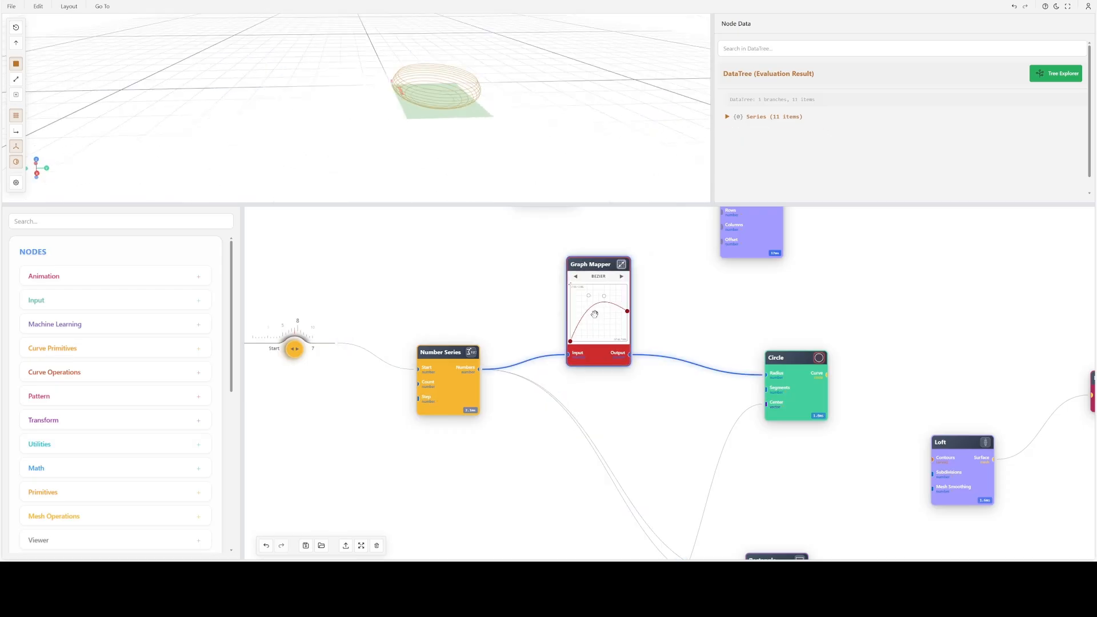
scroll(596, 314, "up", 3)
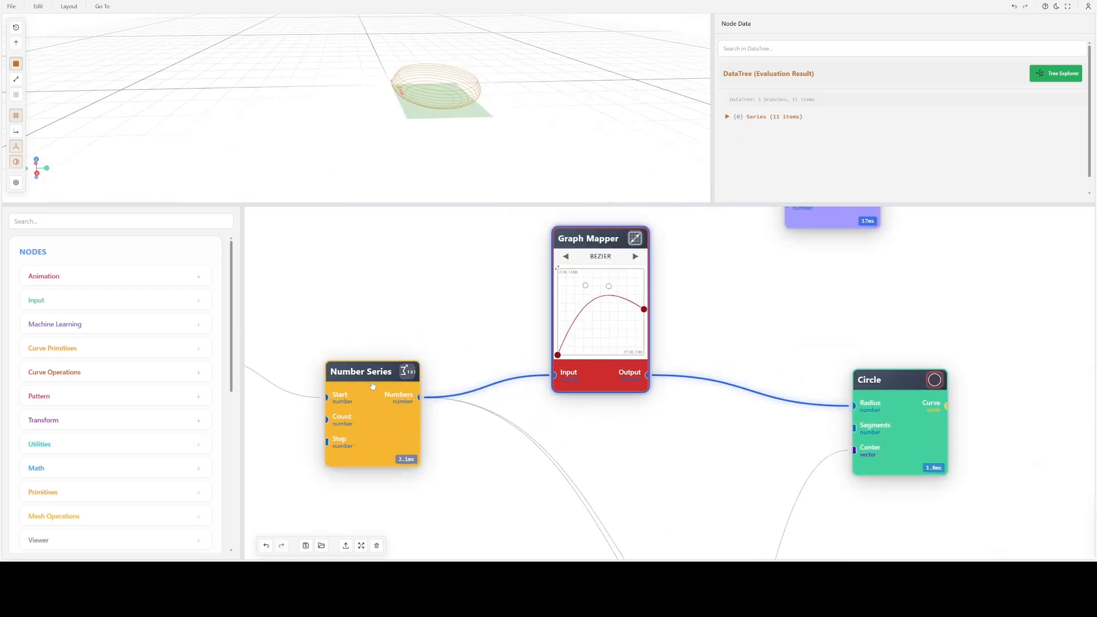
left_click_drag(372, 385, 332, 316)
left_click_drag(607, 347, 659, 360)
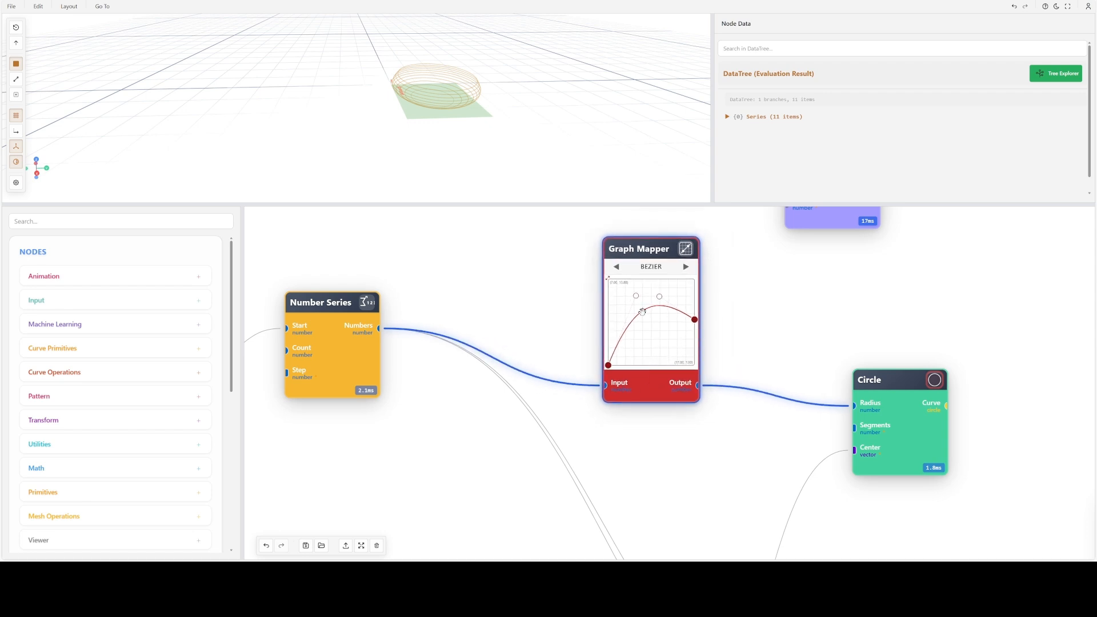
left_click_drag(635, 296, 653, 336)
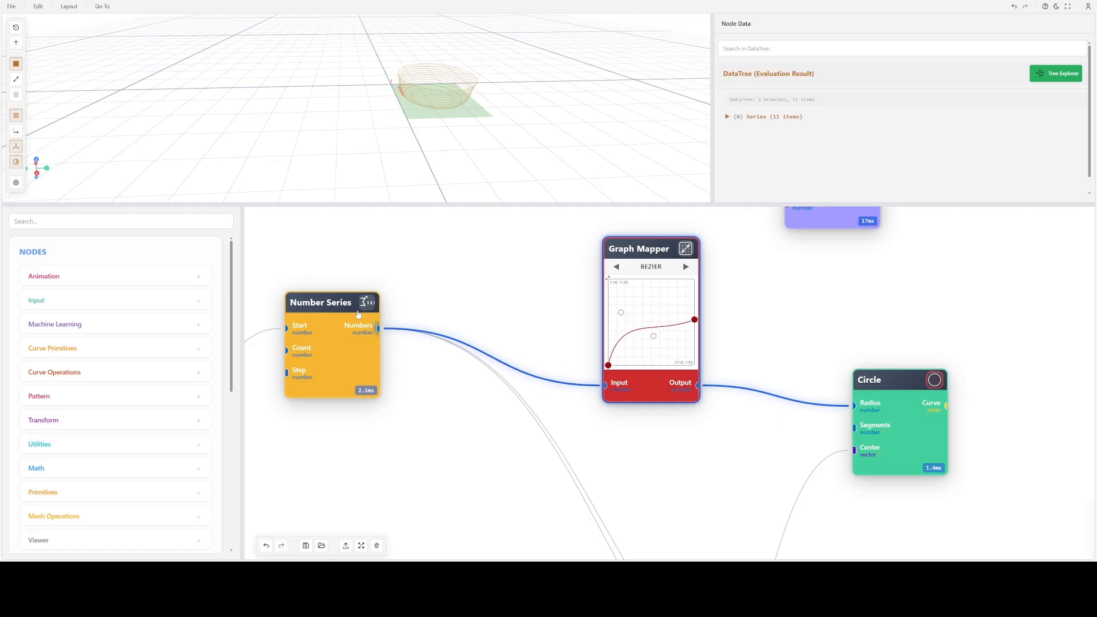
double_click(332, 341)
left_click(382, 306)
left_click(346, 404)
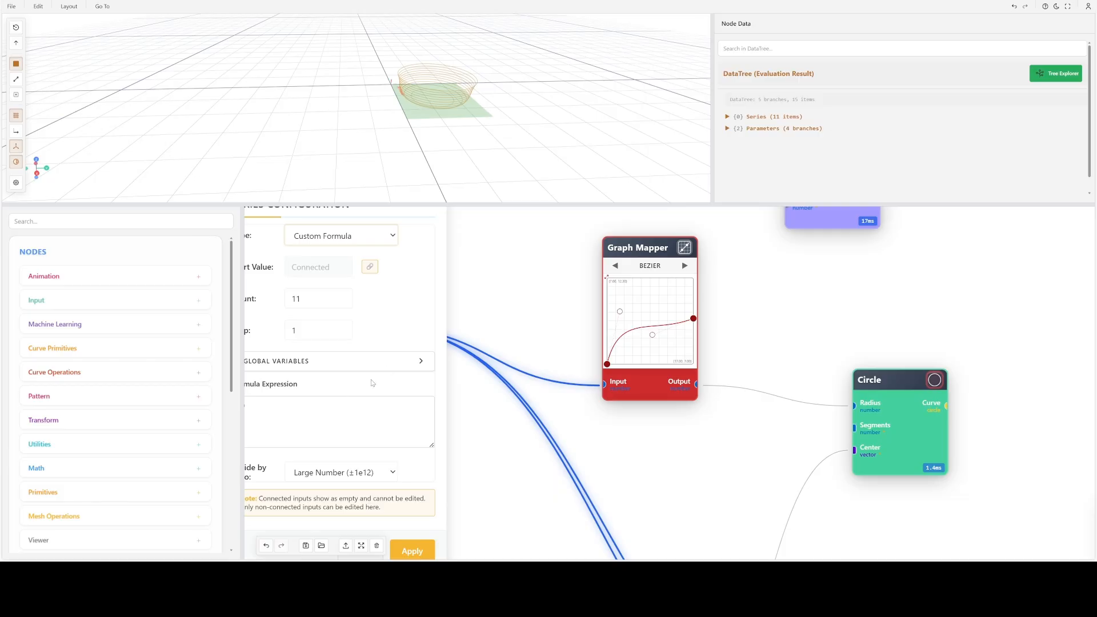
scroll(379, 370, "down", 2)
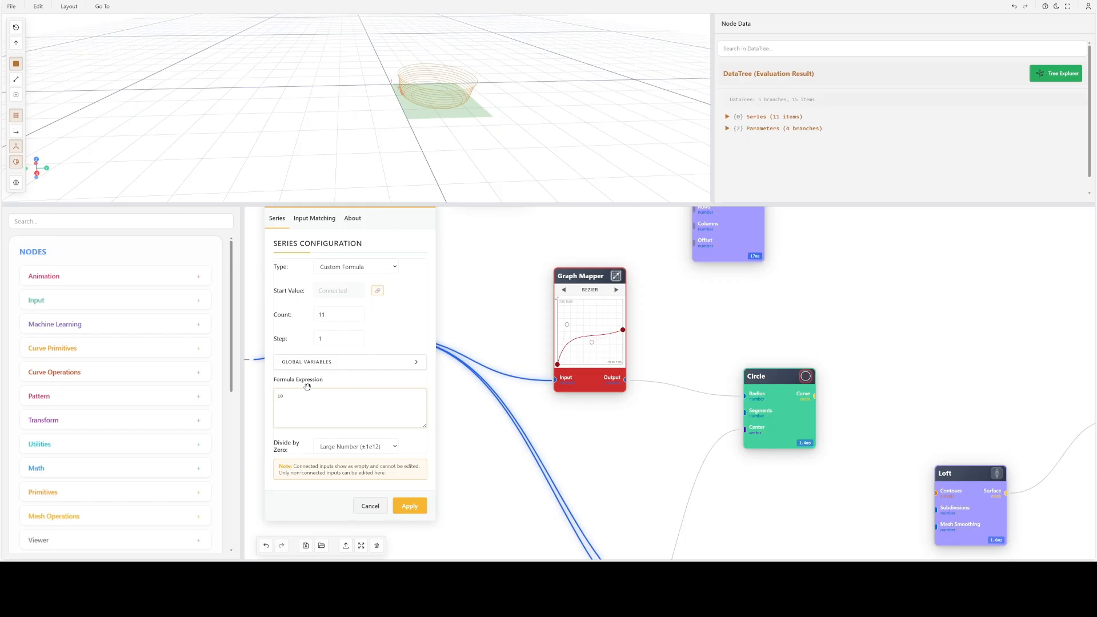
scroll(307, 387, "down", 1)
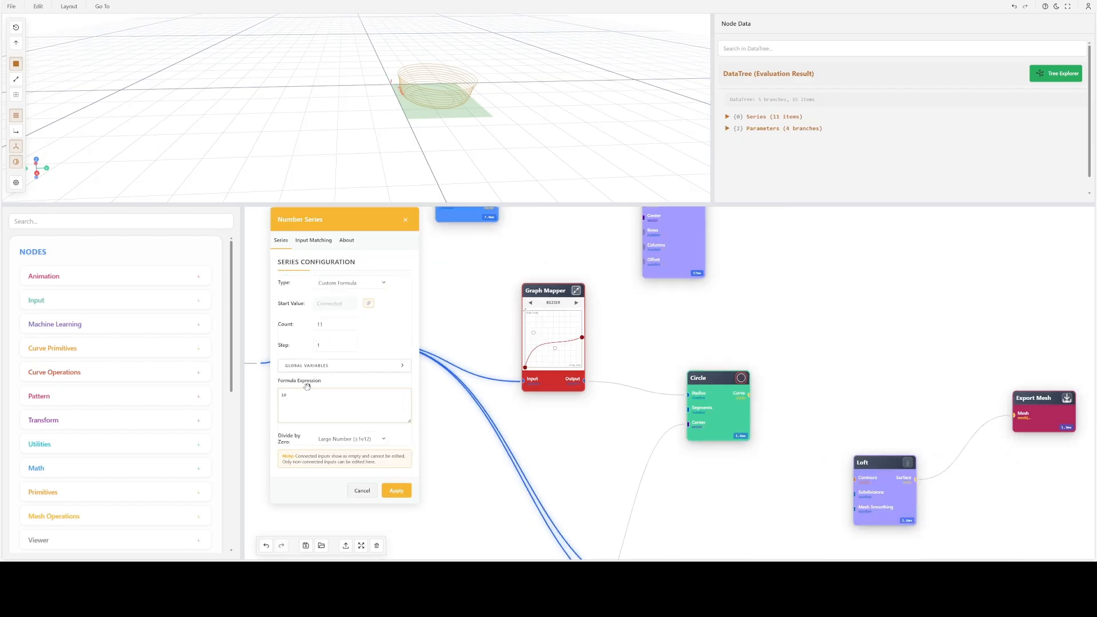
left_click(361, 491)
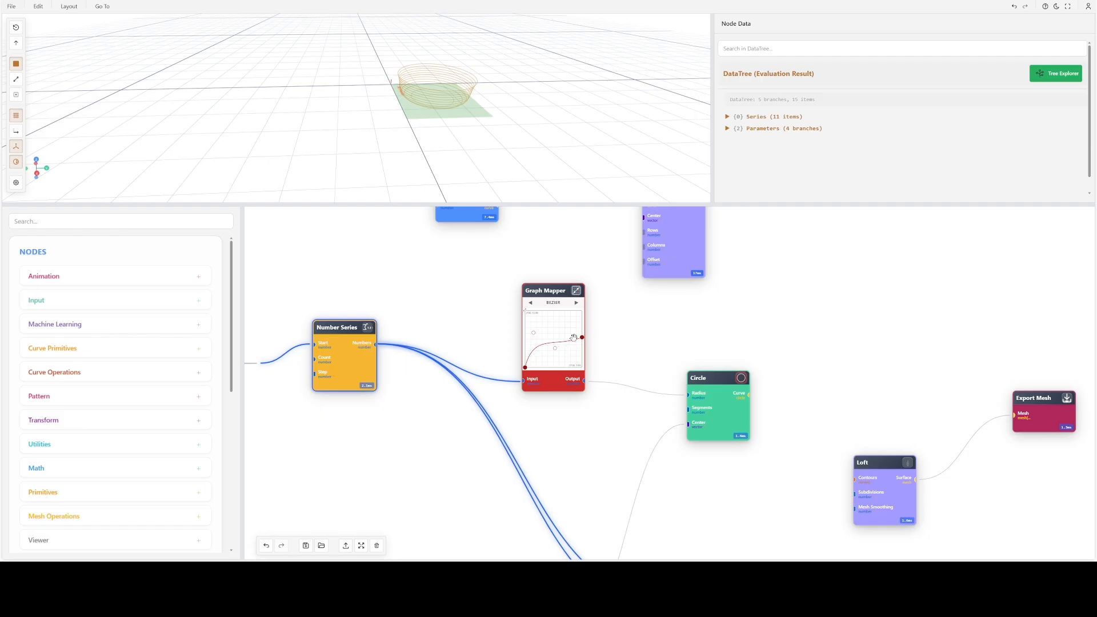
- Spread the Curve, Graph Mapper and rows-and-columns nodes apart to clear space around the Graph Mapper
left_click_drag(562, 341, 603, 341)
left_click_drag(735, 254, 768, 208)
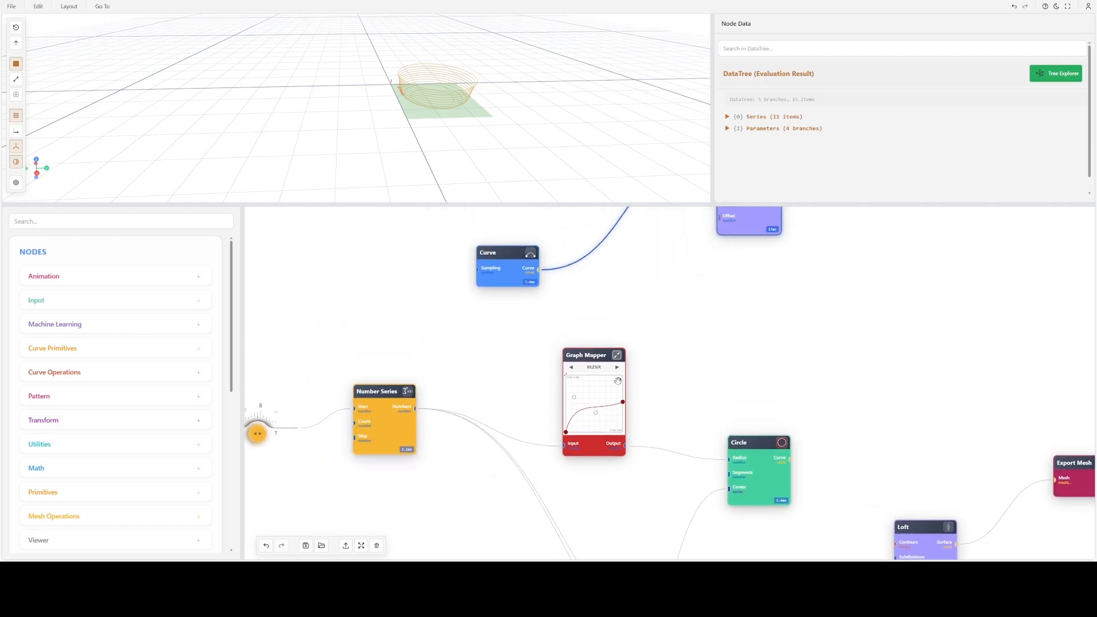
left_click_drag(600, 381, 628, 347)
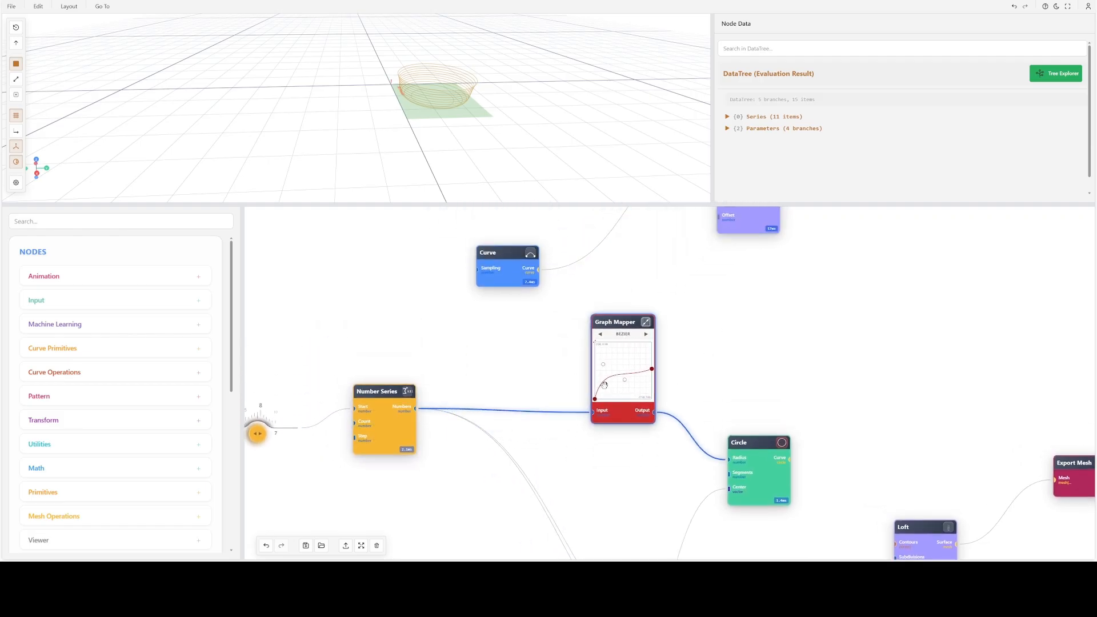
left_click_drag(520, 274, 509, 238)
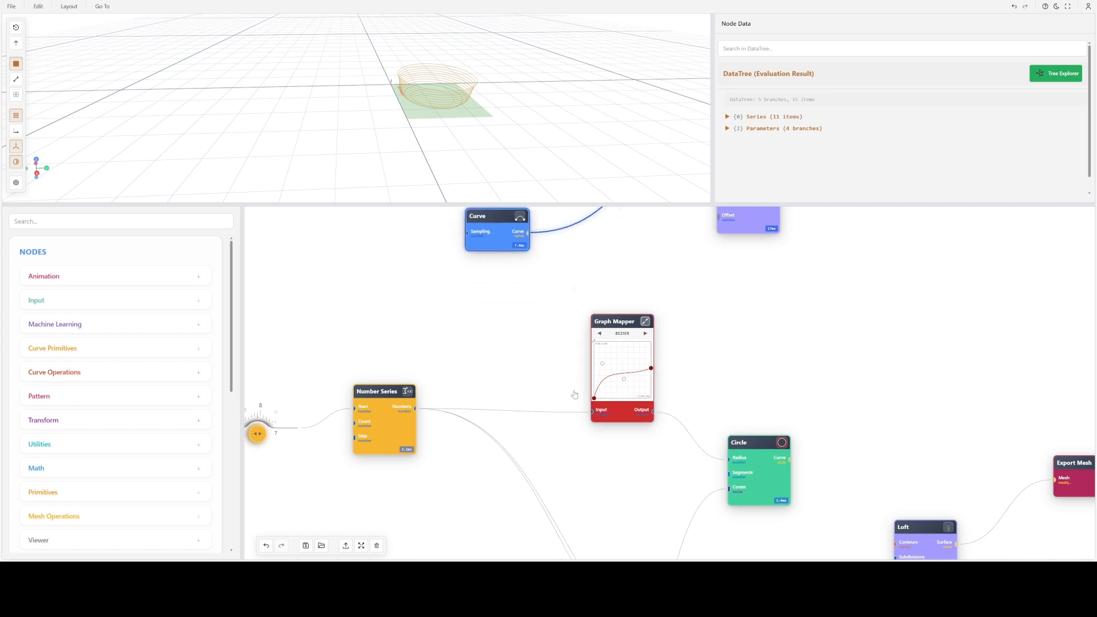
scroll(649, 400, "up", 3)
left_click_drag(632, 384, 598, 384)
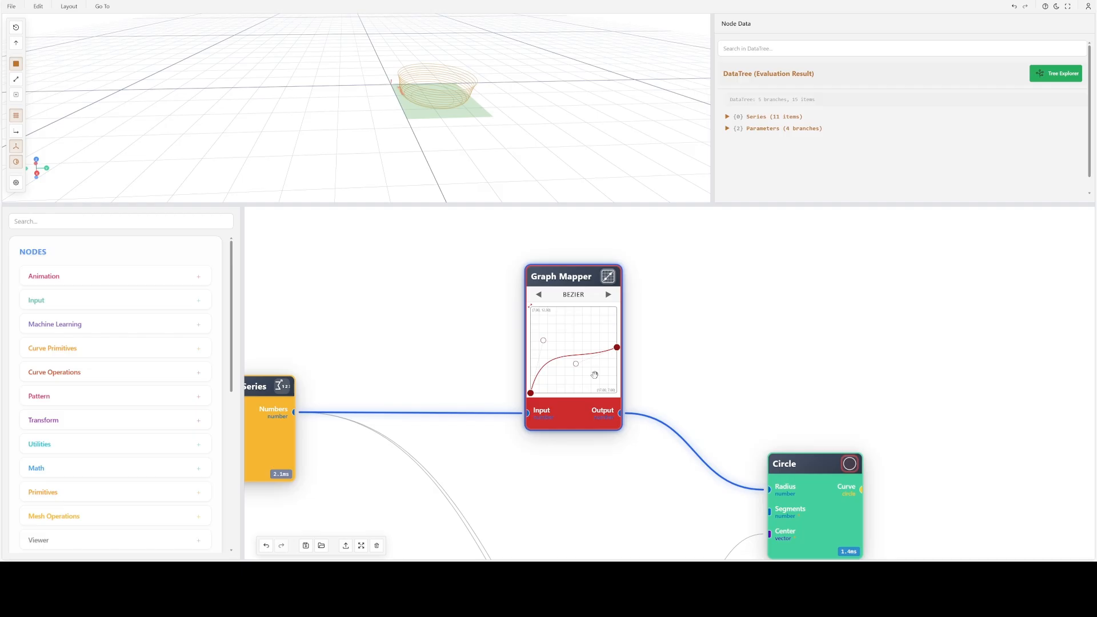
- Expand the Graph Mapper into its large graph editor and space it apart from the Circle node
scroll(594, 374, "up", 3)
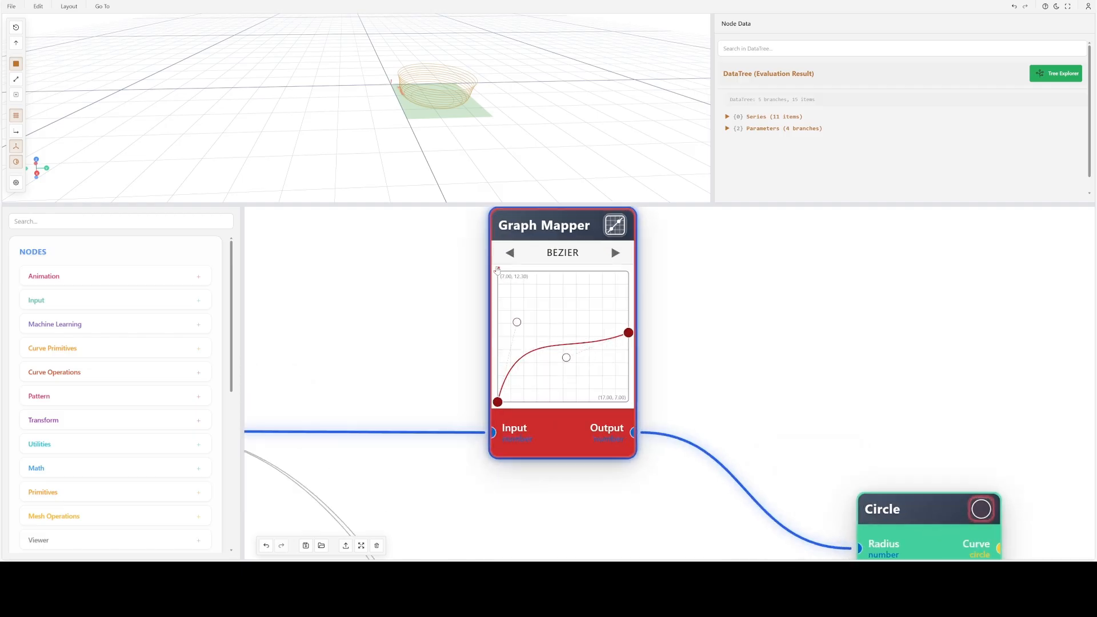
left_click(497, 270)
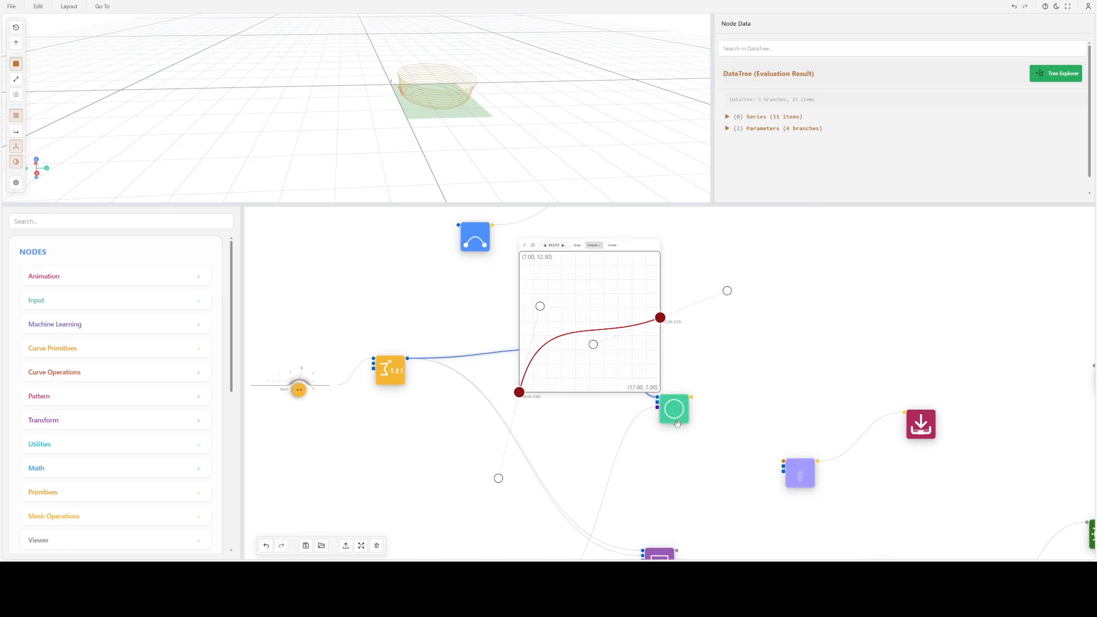
left_click_drag(679, 413, 723, 447)
scroll(634, 369, "down", 3)
left_click_drag(628, 371, 646, 373)
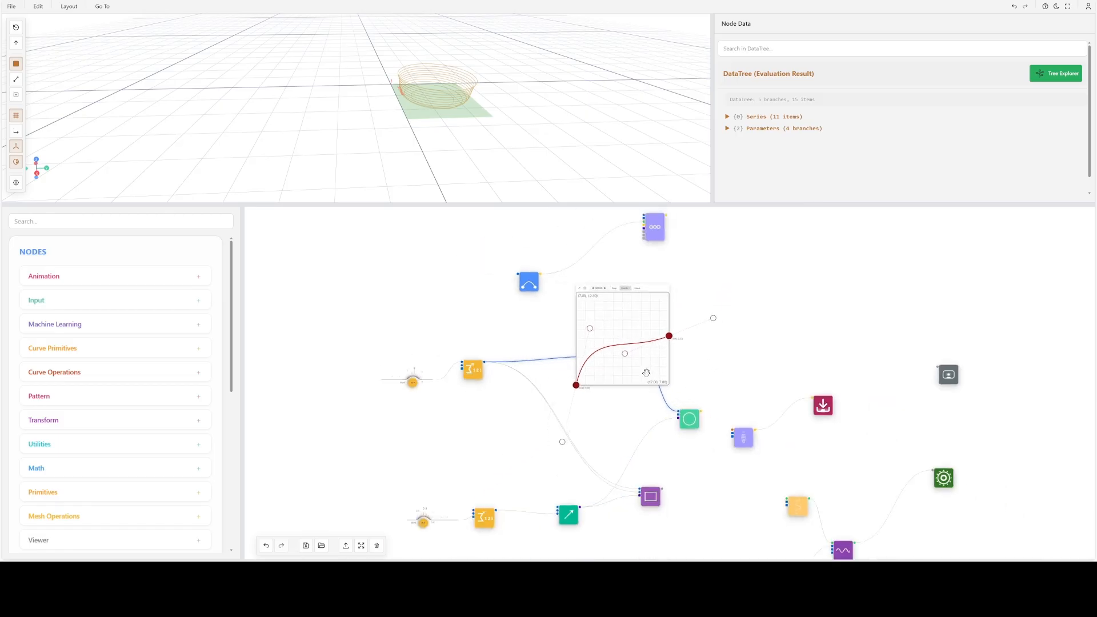
- Lower the tangent handle of the Bezier curve's start point in the expanded Graph Mapper to soften the initial rise
scroll(610, 315, "up", 3)
scroll(600, 334, "up", 2)
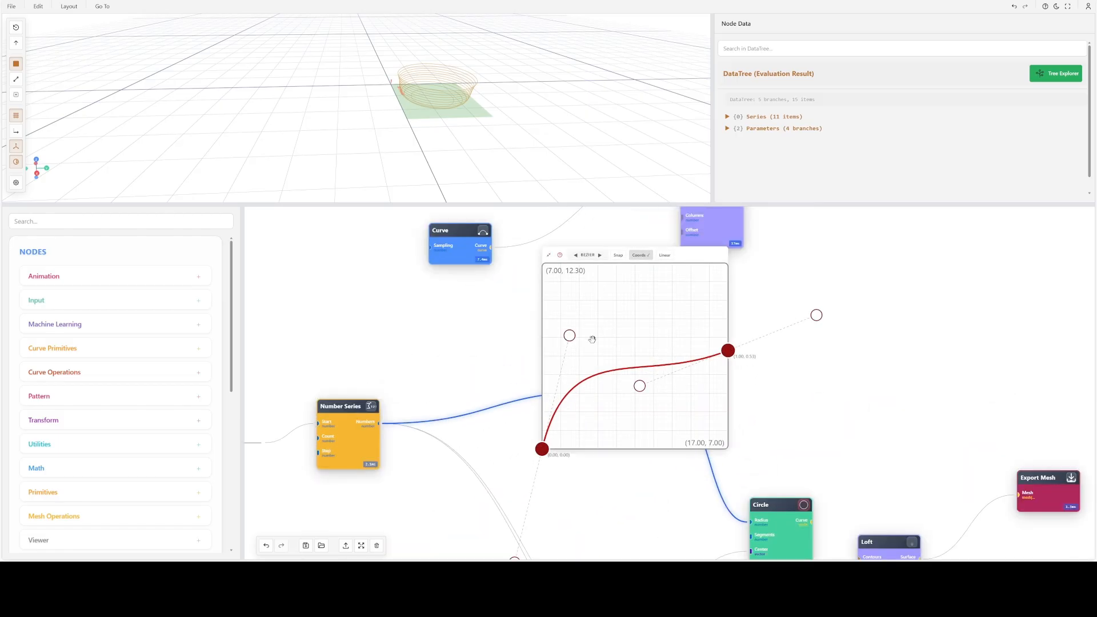
scroll(592, 340, "down", 2)
left_click_drag(572, 336, 580, 373)
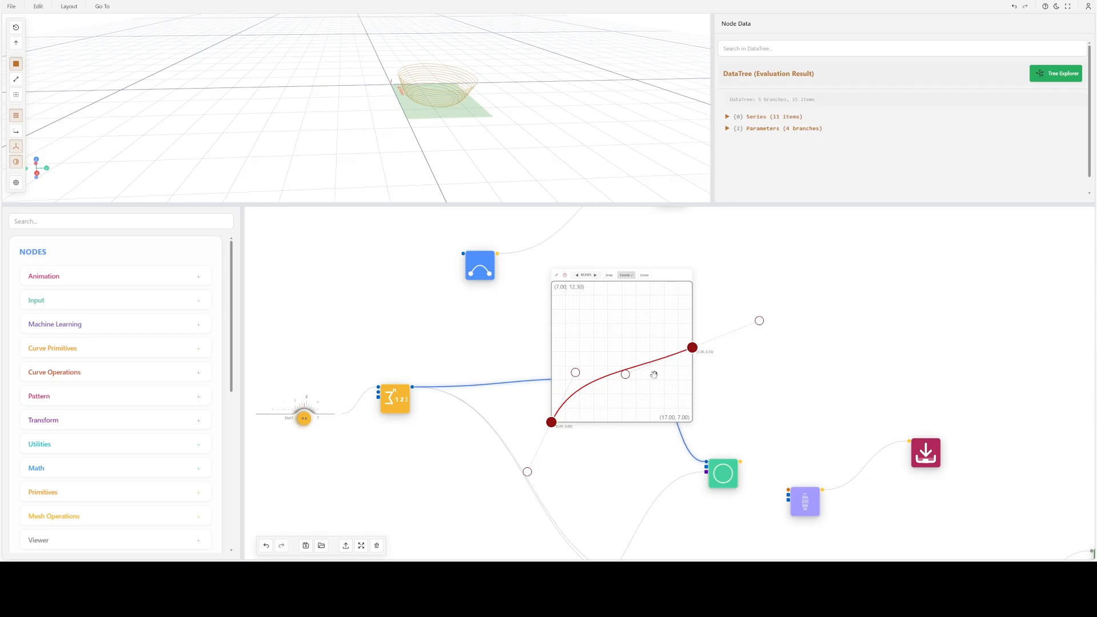
- Examine the Graph Mapper's Controls reference for Bezier and Polygon point editing, and close it
left_click(566, 276)
scroll(734, 351, "up", 5)
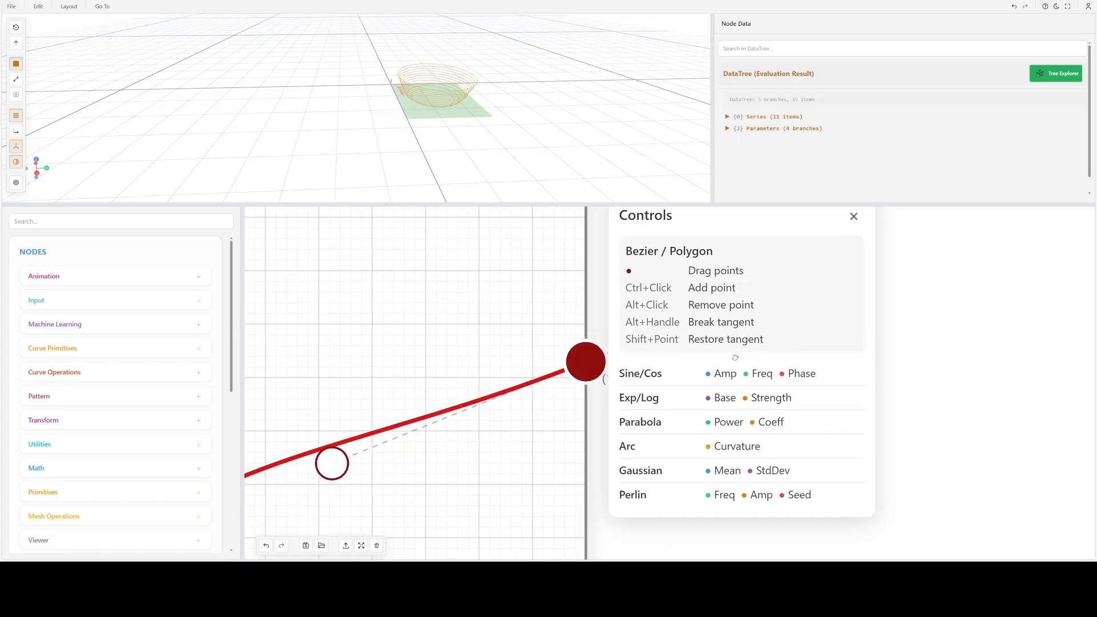
scroll(708, 400, "down", 3)
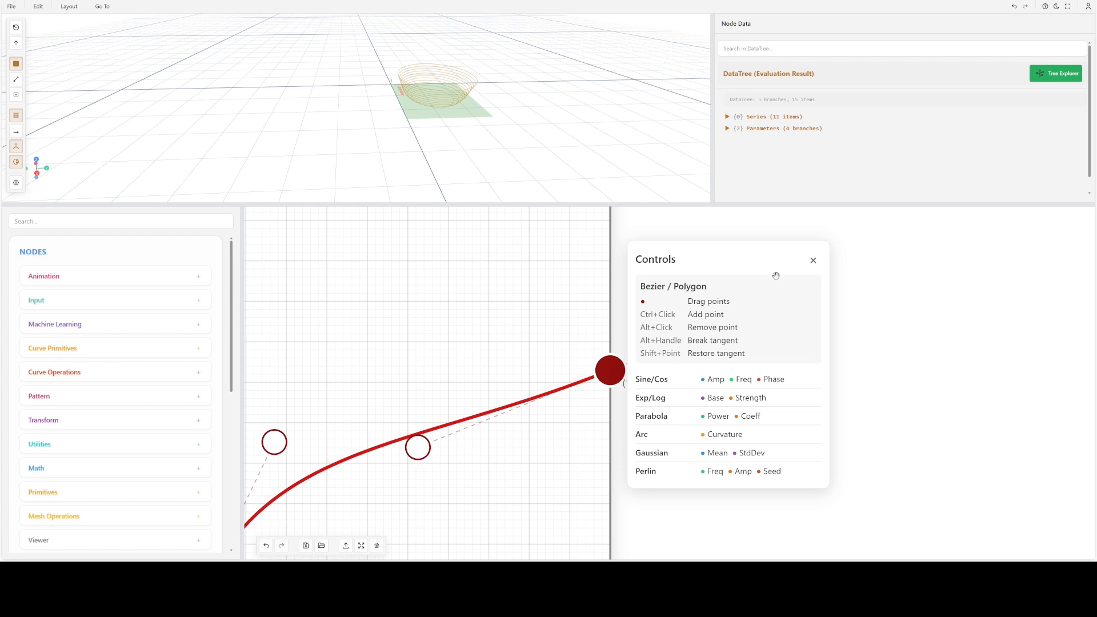
left_click(813, 260)
scroll(565, 297, "down", 4)
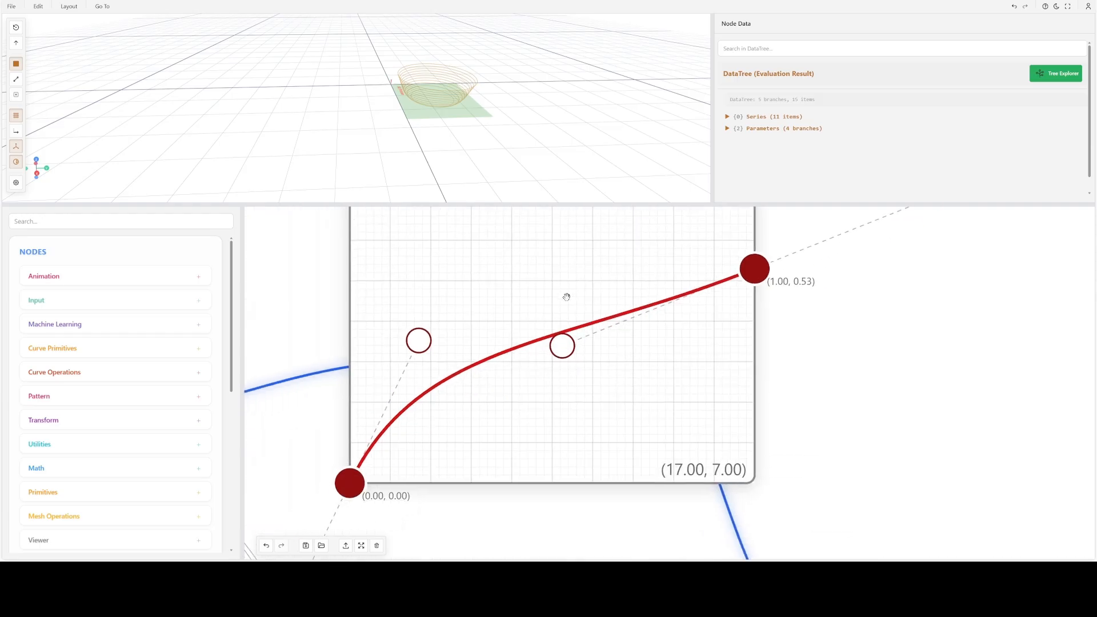
- Try extra points on the Bezier curve at about (0.33, 0.64) and (0.36, 0.51), bend a tangent, and remove both points
left_click(543, 330)
mouse_move(541, 328)
left_mouse_down()
mouse_move(512, 249)
mouse_move(533, 318)
mouse_move(492, 253)
mouse_move(560, 219)
mouse_move(556, 319)
left_mouse_up()
mouse_move(465, 280)
left_mouse_down()
mouse_move(518, 342)
mouse_move(474, 313)
mouse_move(447, 270)
left_mouse_up()
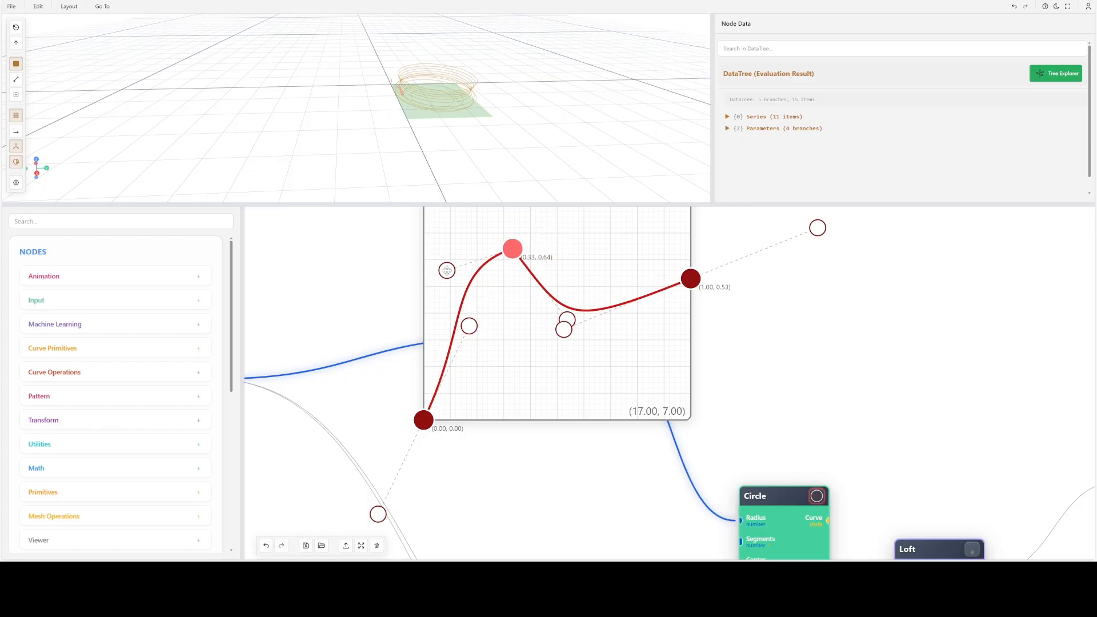
double_click(511, 251)
left_click_drag(535, 255, 517, 277)
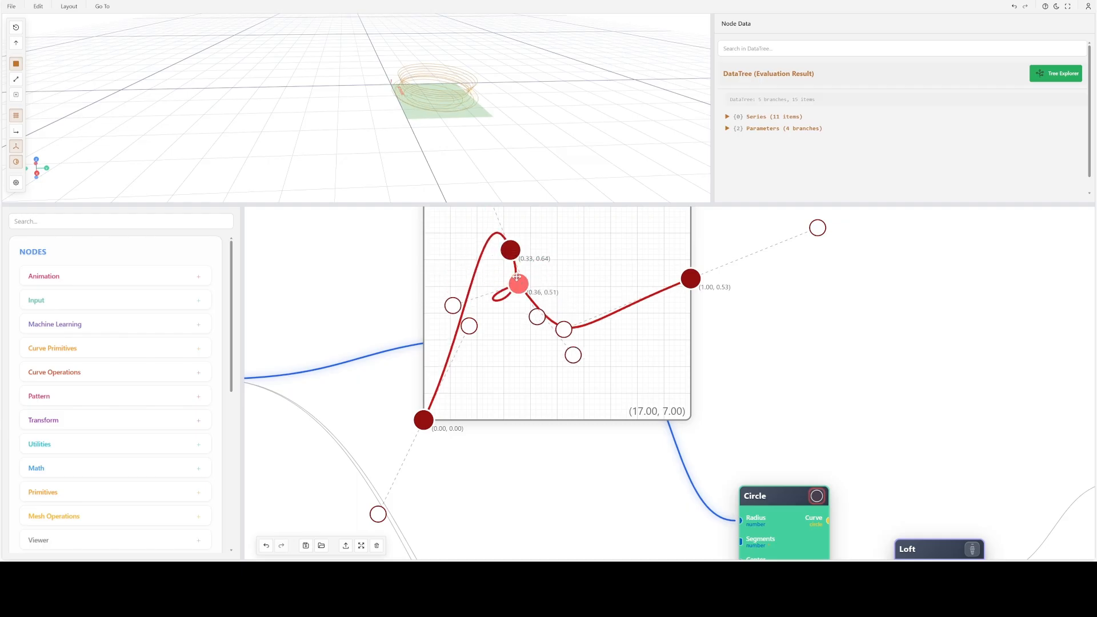
double_click(521, 283)
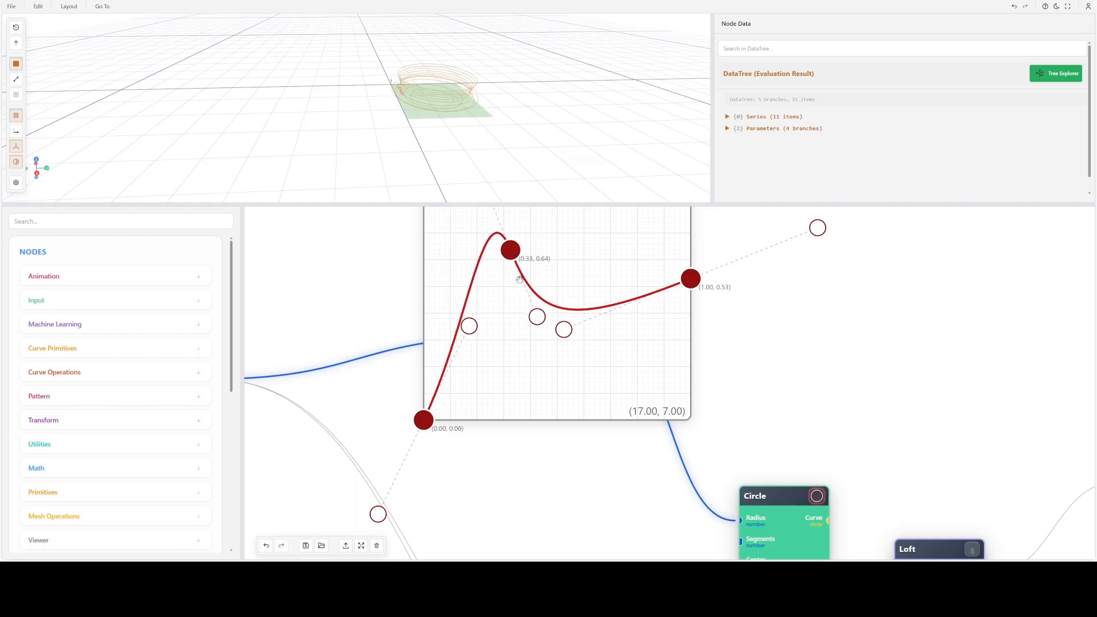
double_click(512, 251)
- Raise the inner tangent handle of the Bezier curve's end point to arch the curve upward
left_click_drag(562, 327, 549, 241)
scroll(583, 288, "down", 6)
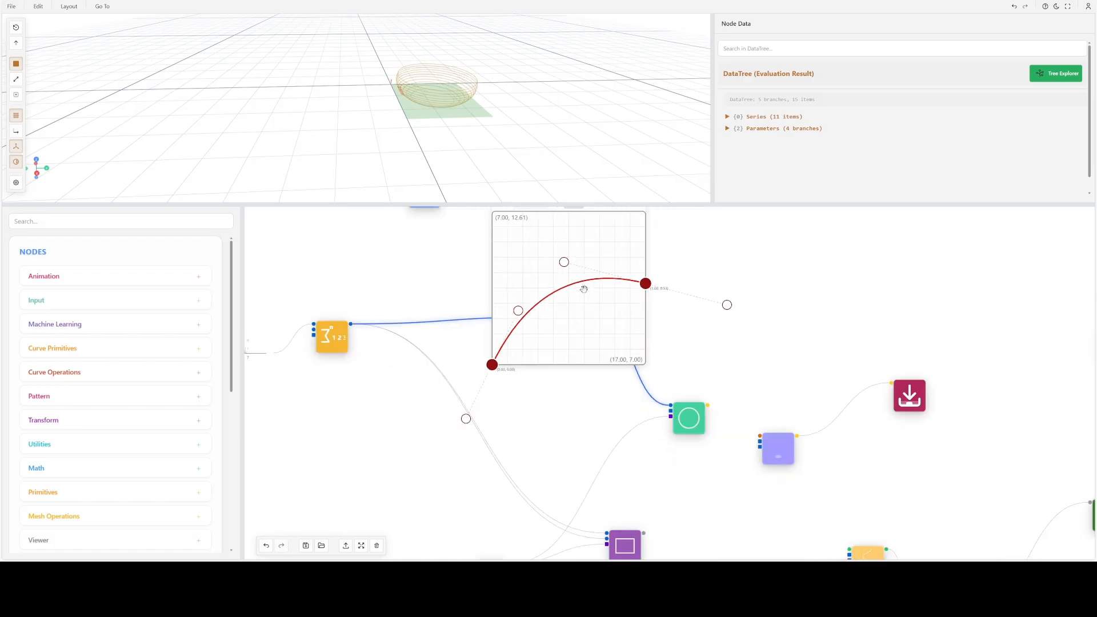
middle_click_drag(583, 287, 577, 330)
- Switch the Graph Mapper to Polygon, add a middle point at a height of about 0.74, and lower the end point to (1.00, 0.41)
scroll(570, 291, "up", 4)
left_click(526, 252)
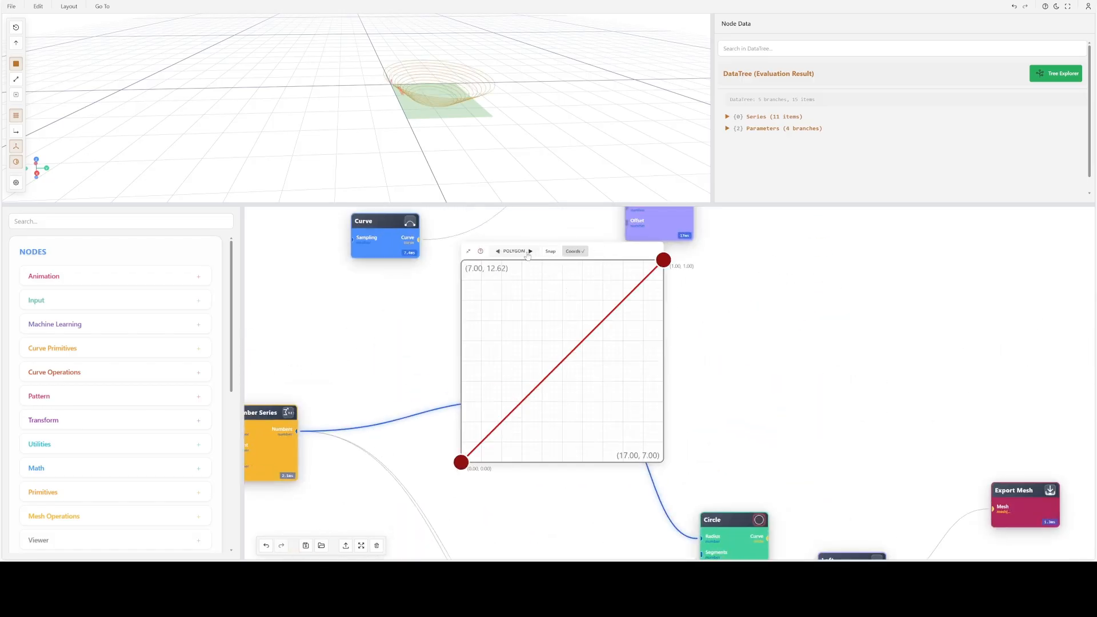
left_click(577, 348)
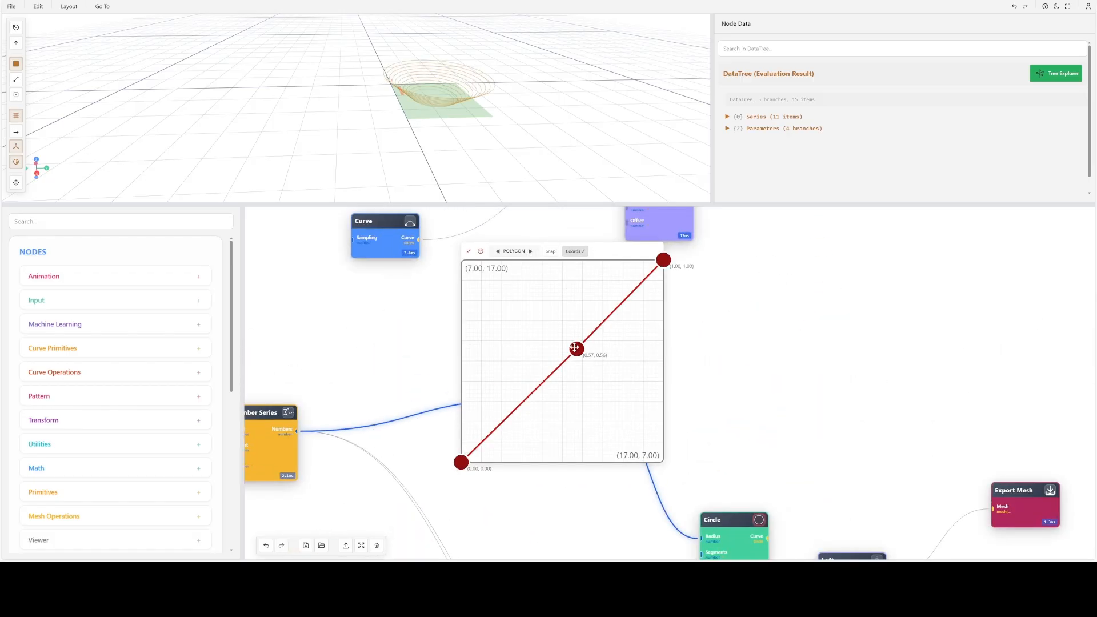
left_click_drag(581, 350, 522, 311)
left_click_drag(664, 259, 657, 385)
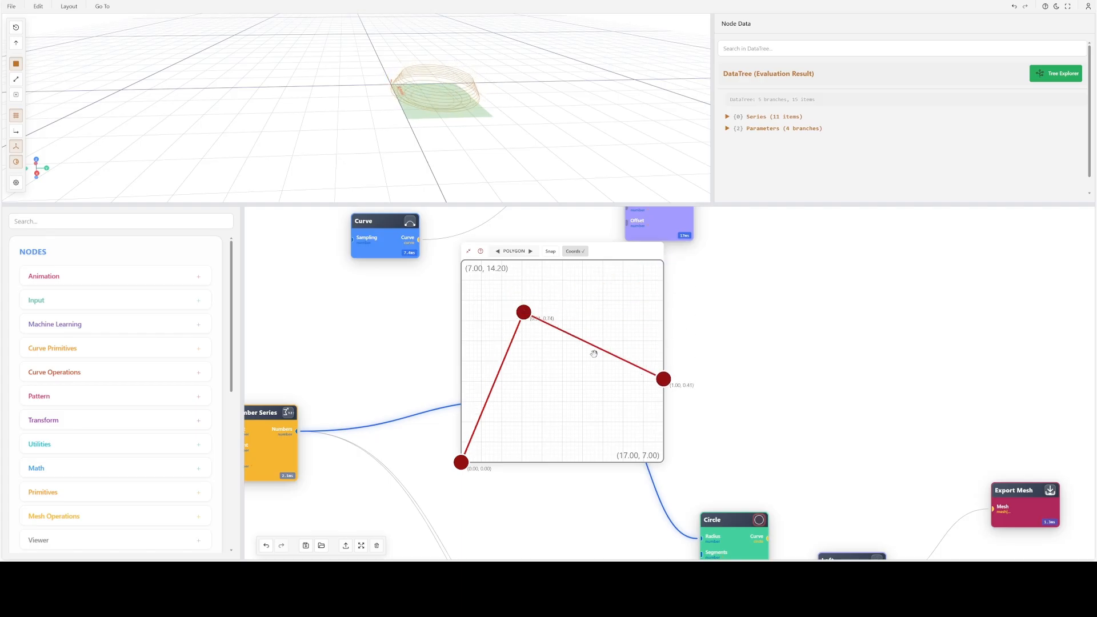
- Add polygon points at about (0.65, 0.77) and (0.24, 0.50), and move the existing middle point to about (0.59, 0.37)
left_click(583, 333)
left_click_drag(583, 333, 593, 308)
left_click_drag(524, 313, 580, 389)
left_click(524, 421)
left_click_drag(522, 421, 509, 361)
- Flatten the polygon into a shallow zigzag, with valleys near (0.38, 0.35) and (0.65, 0.32) and an added middle peak near (0.50, 0.48)
left_click_drag(453, 179, 472, 142)
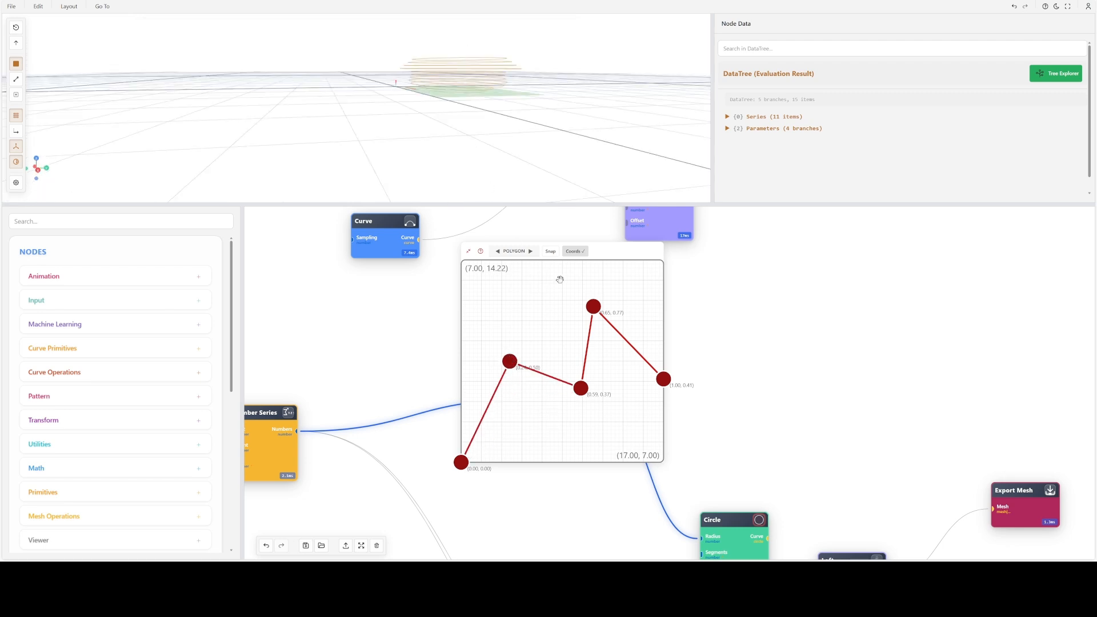
left_click_drag(580, 389, 537, 391)
left_click_drag(593, 306, 619, 358)
left_click(593, 372)
- Raise the polygon's peaks to about (0.23, 0.61), (0.51, 0.68) and (0.82, 0.64), and lower the end point to (1.00, 0.33)
left_click_drag(509, 154, 474, 152)
scroll(413, 110, "up", 3)
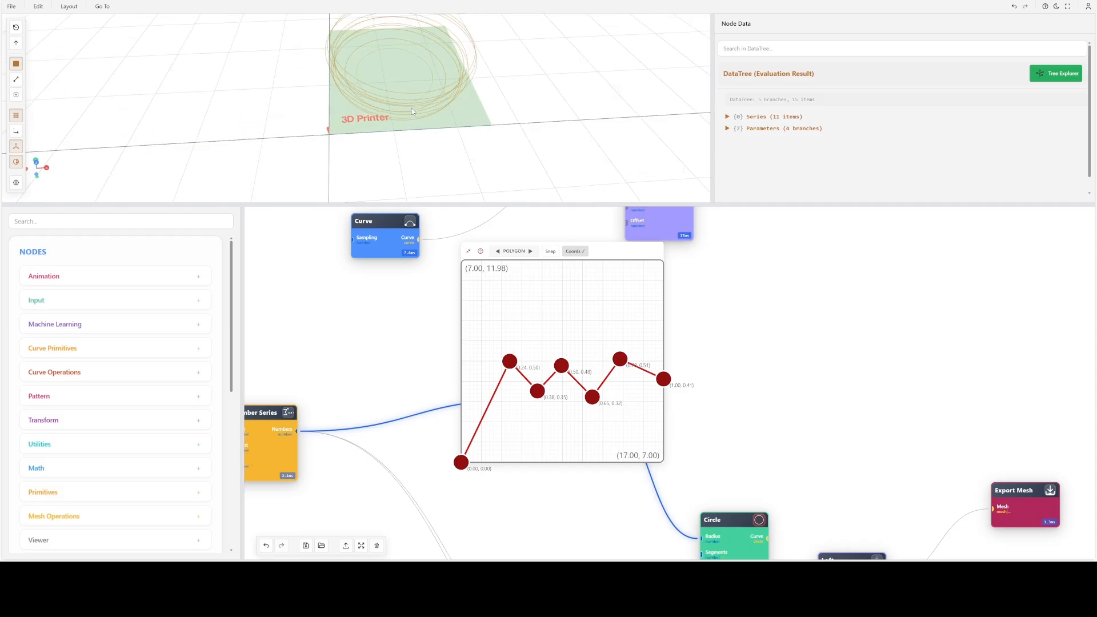
left_click_drag(421, 125, 427, 96)
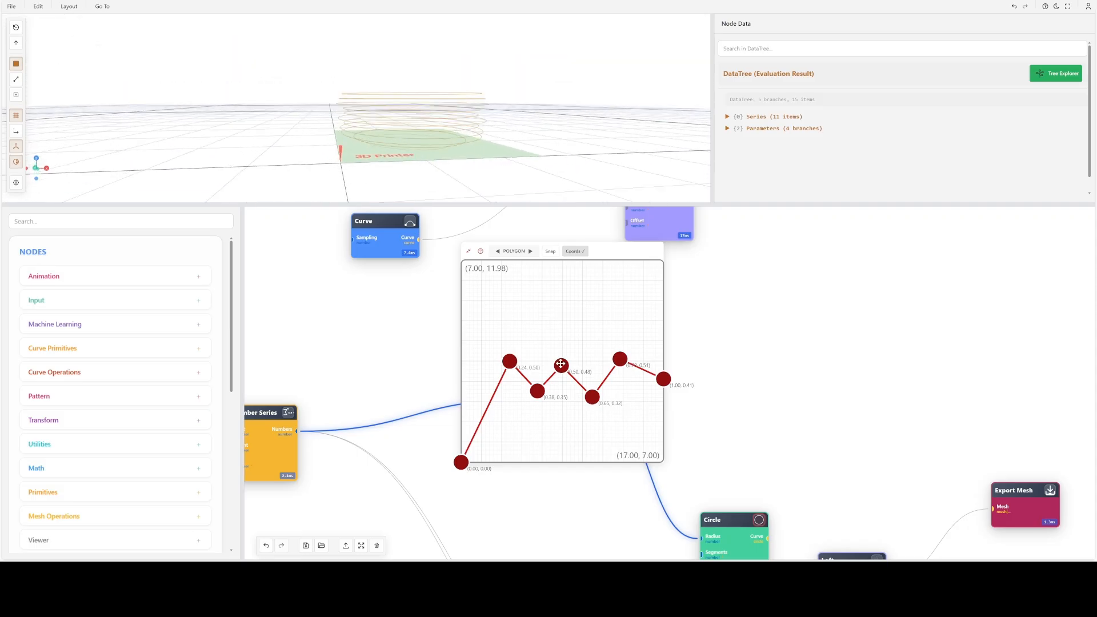
left_click_drag(560, 364, 564, 325)
mouse_move(509, 361)
left_mouse_down()
mouse_move(510, 326)
mouse_move(502, 360)
mouse_move(504, 331)
mouse_move(507, 339)
left_mouse_up()
left_click_drag(620, 359, 628, 332)
left_click_drag(664, 379, 663, 393)
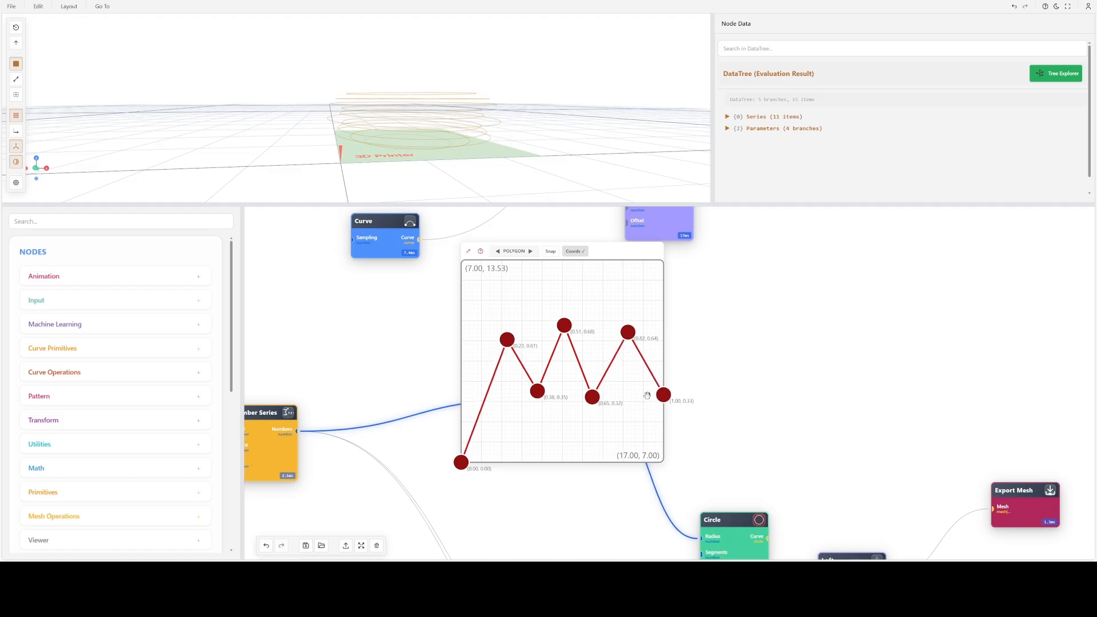
- Connect the Circle's Curve output to the Loft node and display the lofted surface in the 3D view
mouse_move(451, 160)
left_mouse_down()
mouse_move(439, 138)
mouse_move(460, 127)
mouse_move(463, 153)
left_mouse_up()
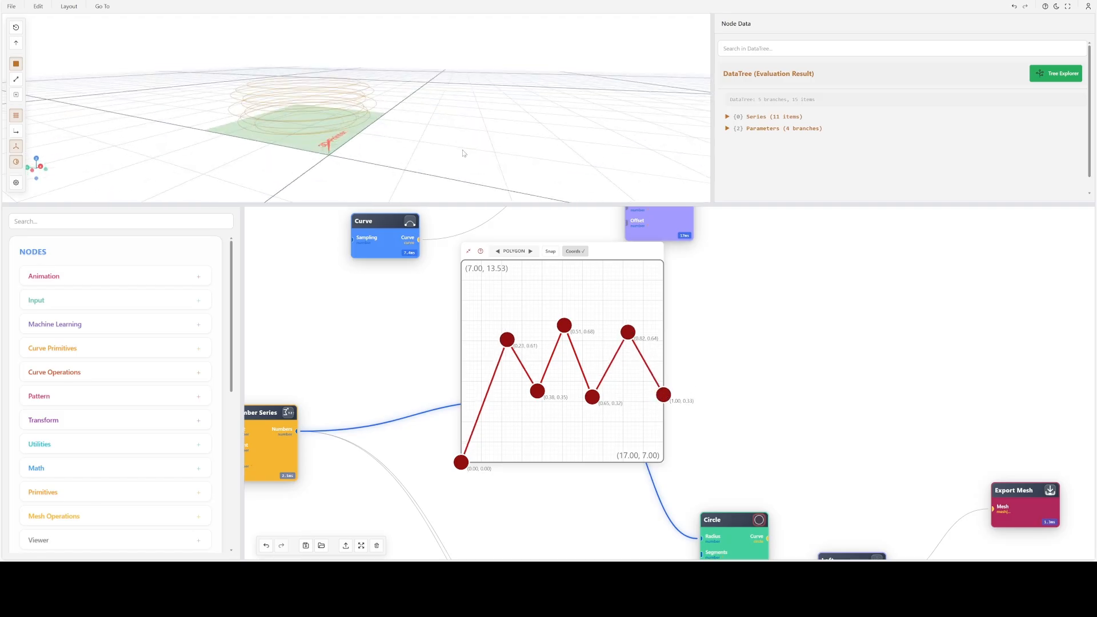
scroll(754, 355, "down", 3)
left_click_drag(754, 355, 534, 314)
scroll(516, 404, "up", 5)
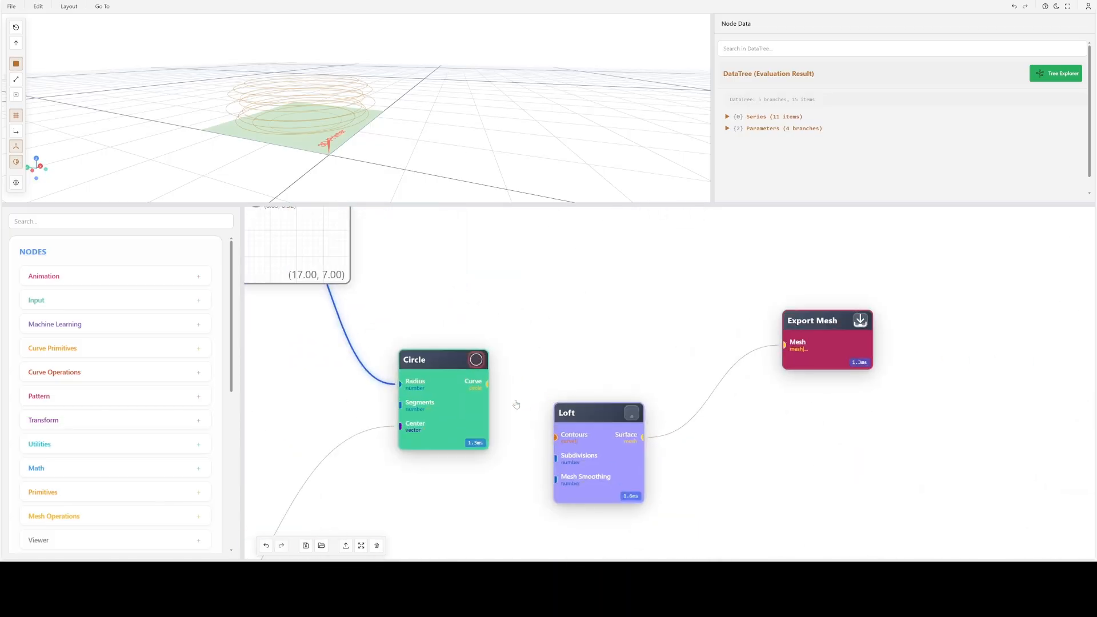
scroll(506, 407, "down", 1)
left_click_drag(490, 386, 550, 432)
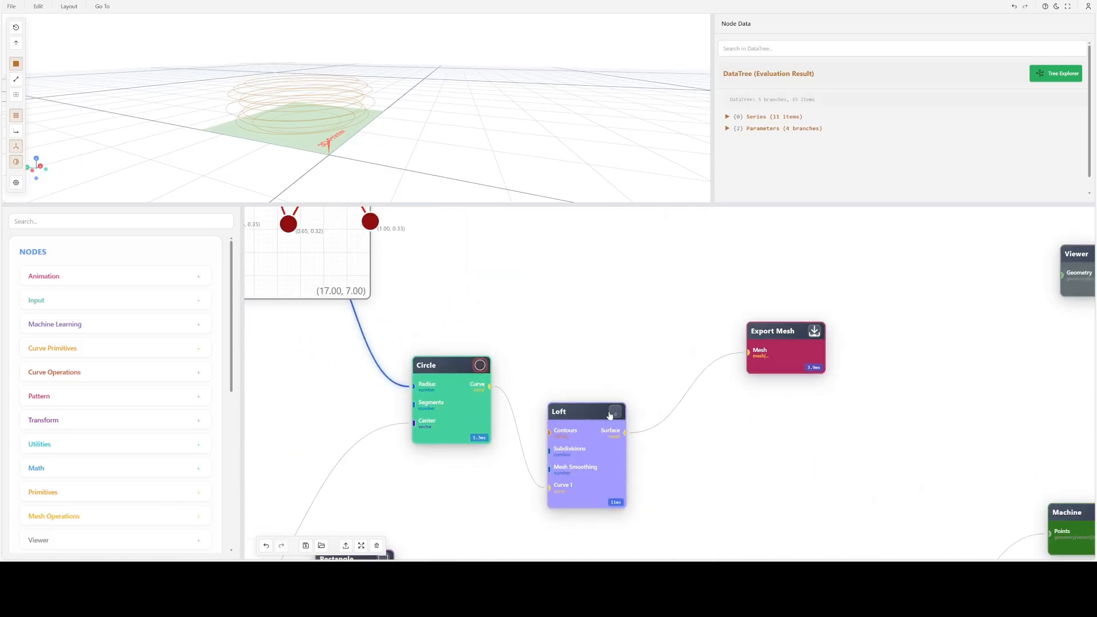
left_click(616, 412)
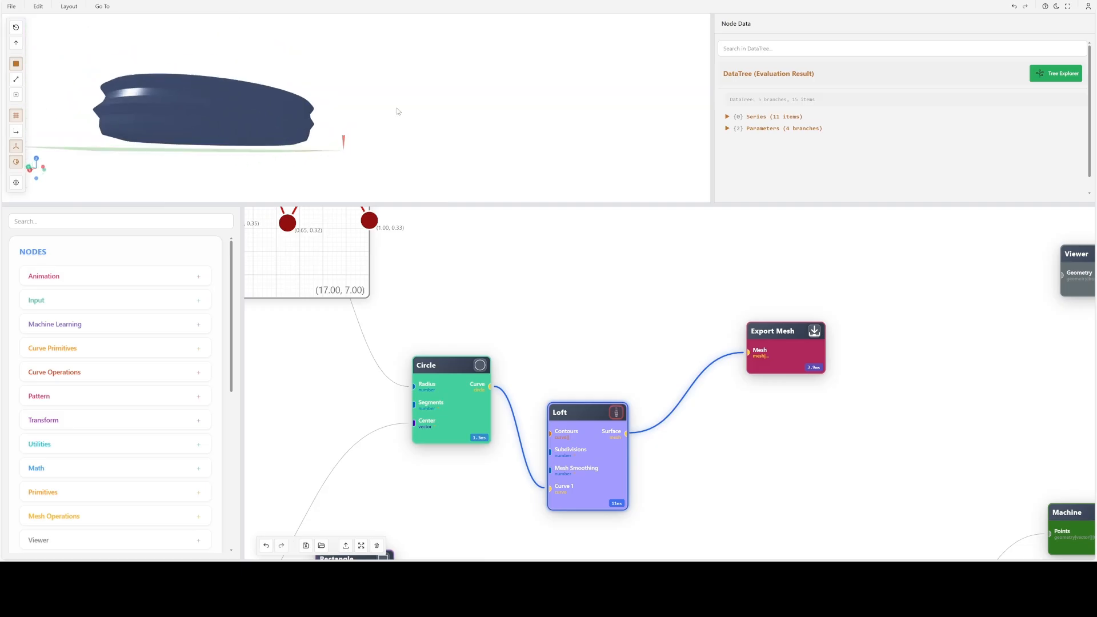
left_click_drag(488, 90, 473, 111)
- Shift the polygon's second valley to about (0.70, 0.31), the middle peak to (0.56, 0.66) and the first peak to (0.08, 0.54)
left_click_drag(423, 320, 616, 429)
mouse_move(483, 333)
left_mouse_down()
mouse_move(491, 280)
mouse_move(492, 333)
left_mouse_up()
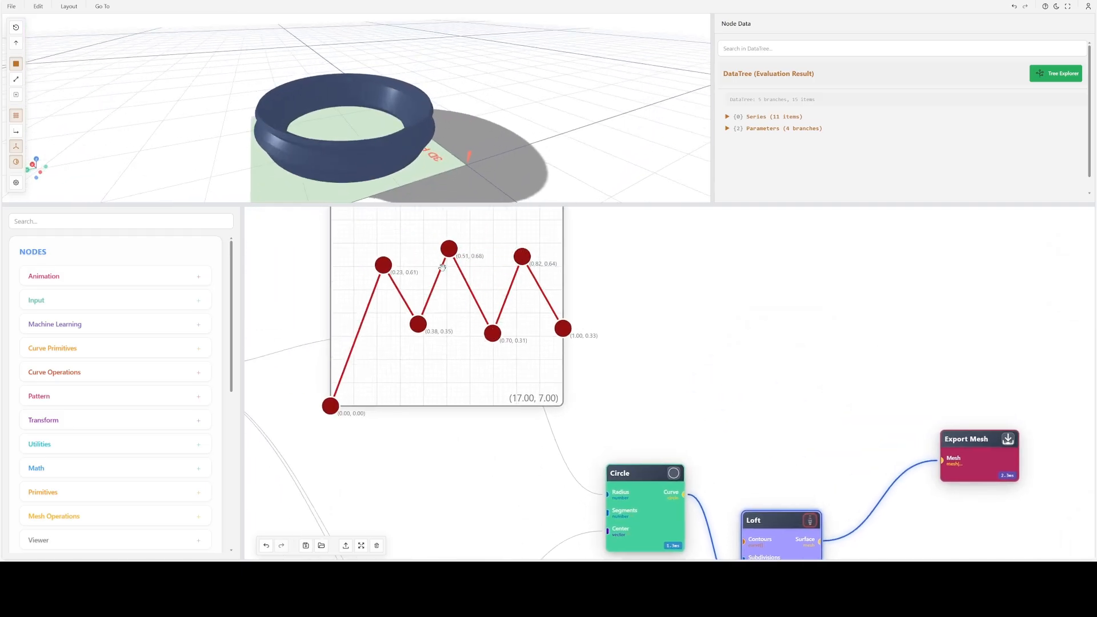
mouse_move(449, 248)
left_mouse_down()
mouse_move(455, 316)
mouse_move(461, 253)
left_mouse_up()
left_click_drag(383, 264, 349, 280)
- Collapse the large graph editor back into the Graph Mapper node and move the node slightly upward
scroll(467, 314, "down", 3)
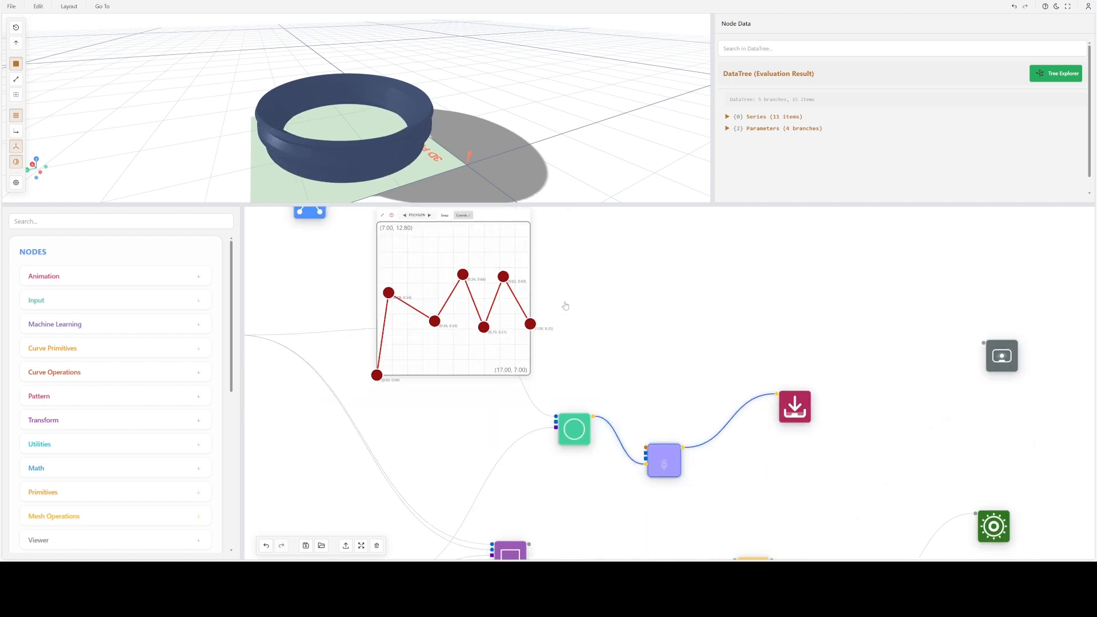
left_click_drag(566, 306, 631, 407)
scroll(486, 321, "up", 3)
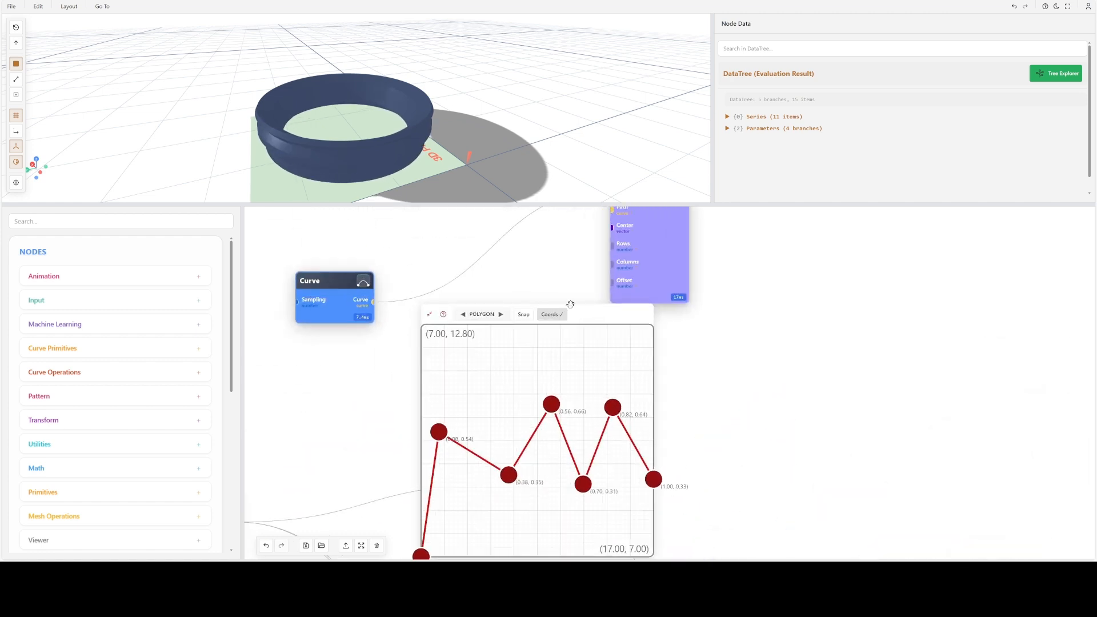
left_click(427, 317)
scroll(552, 410, "down", 2)
left_click_drag(532, 385, 522, 340)
left_click_drag(639, 417, 722, 415)
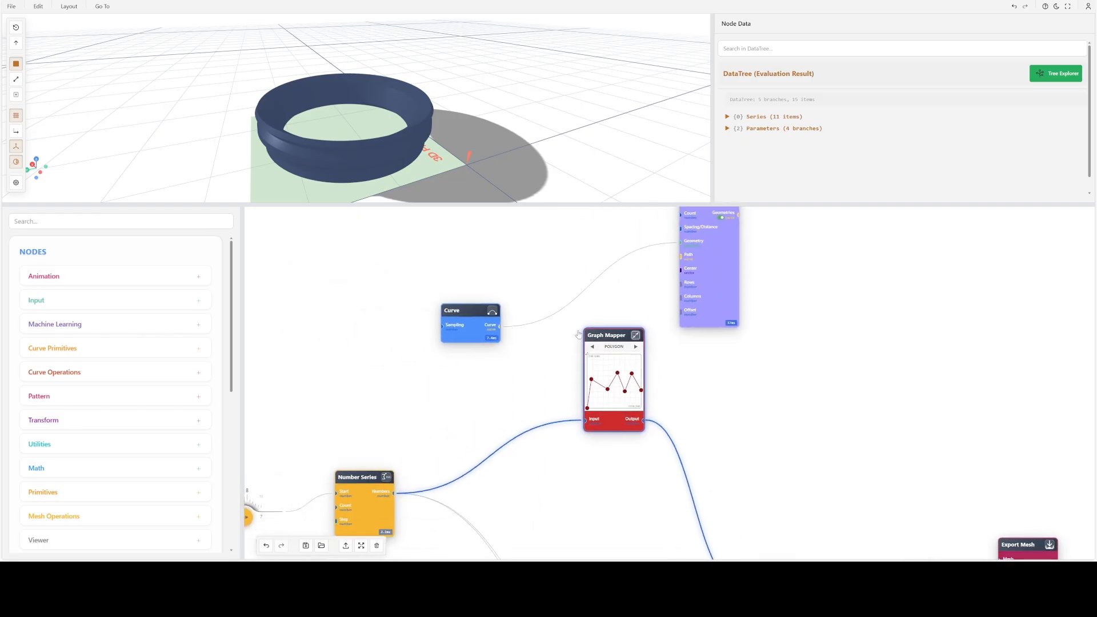
- Examine the Graph Mapper's Custom Output Range options and close the settings without applying them
double_click(610, 336)
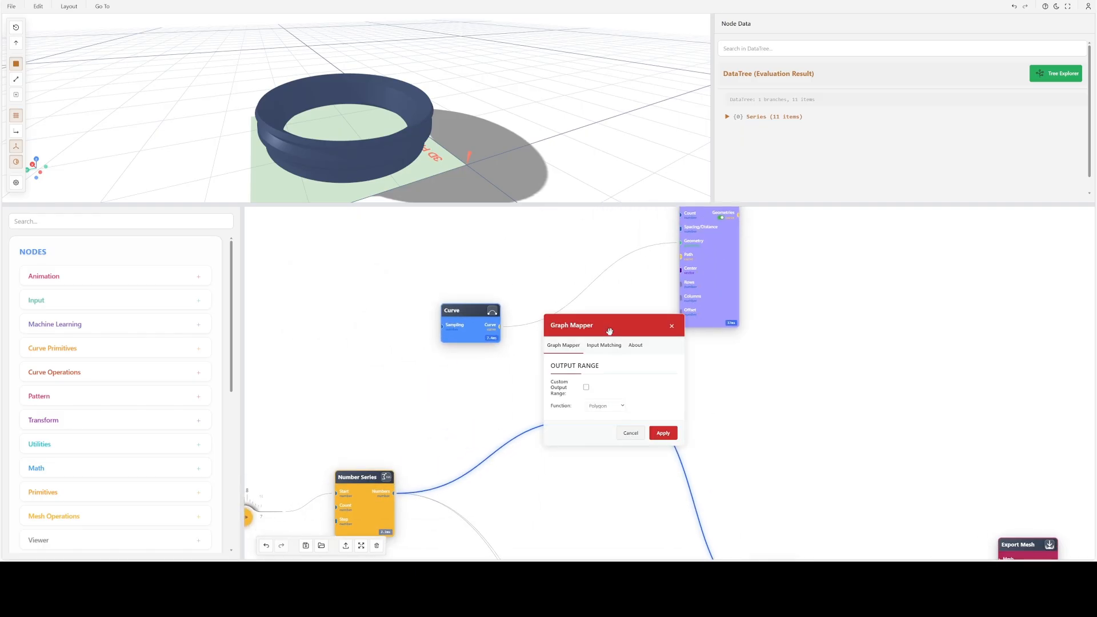
left_click(585, 387)
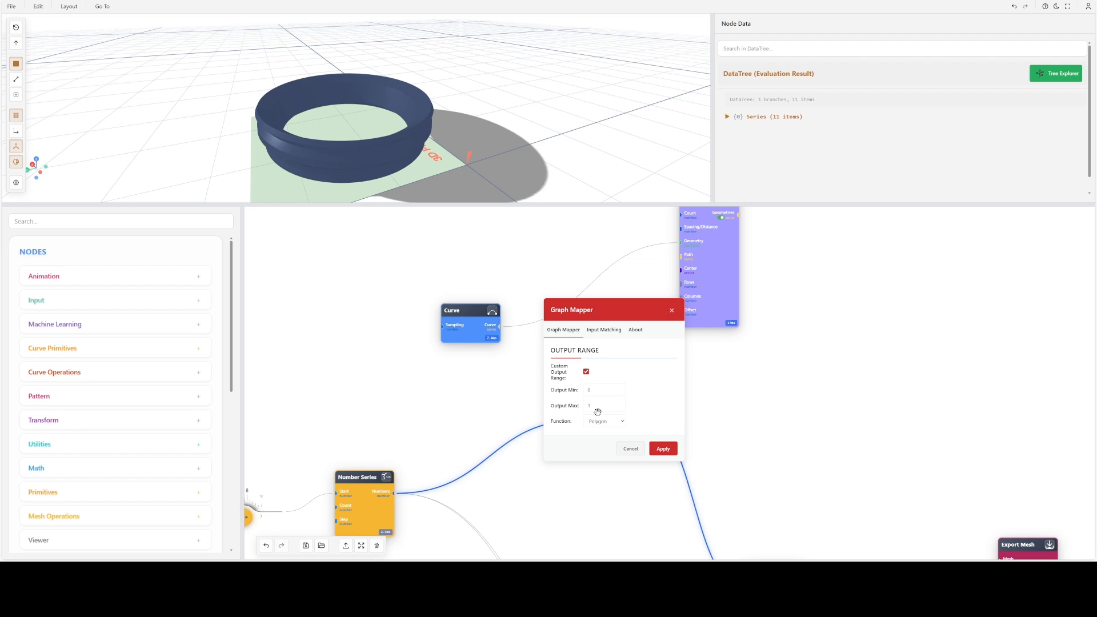
left_click(631, 450)
- Cycle the Graph Mapper's function from Polygon to Arc and bow the arc upward with its curvature handle
left_click(637, 347)
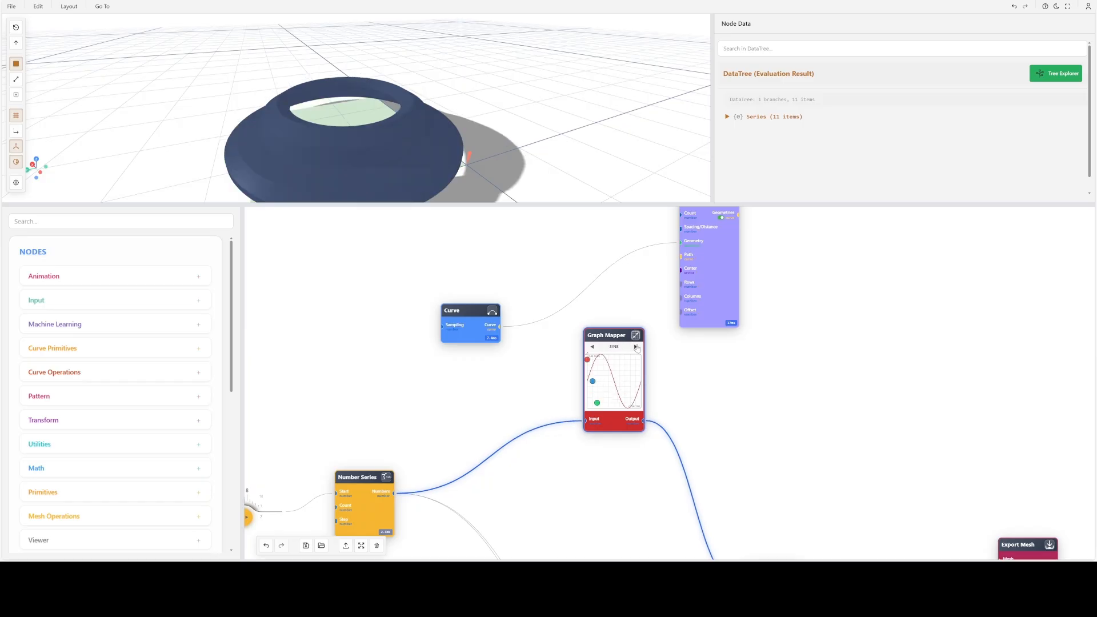
left_click(637, 347)
left_click(636, 347)
left_click(636, 347)
left_click(637, 346)
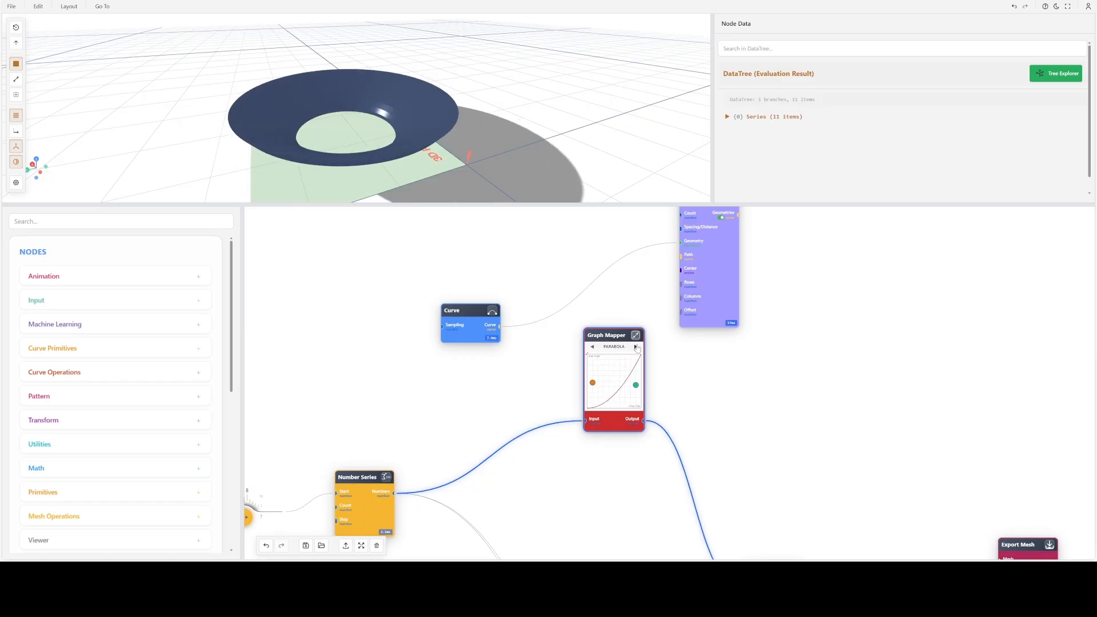
left_click(637, 347)
left_click(636, 346)
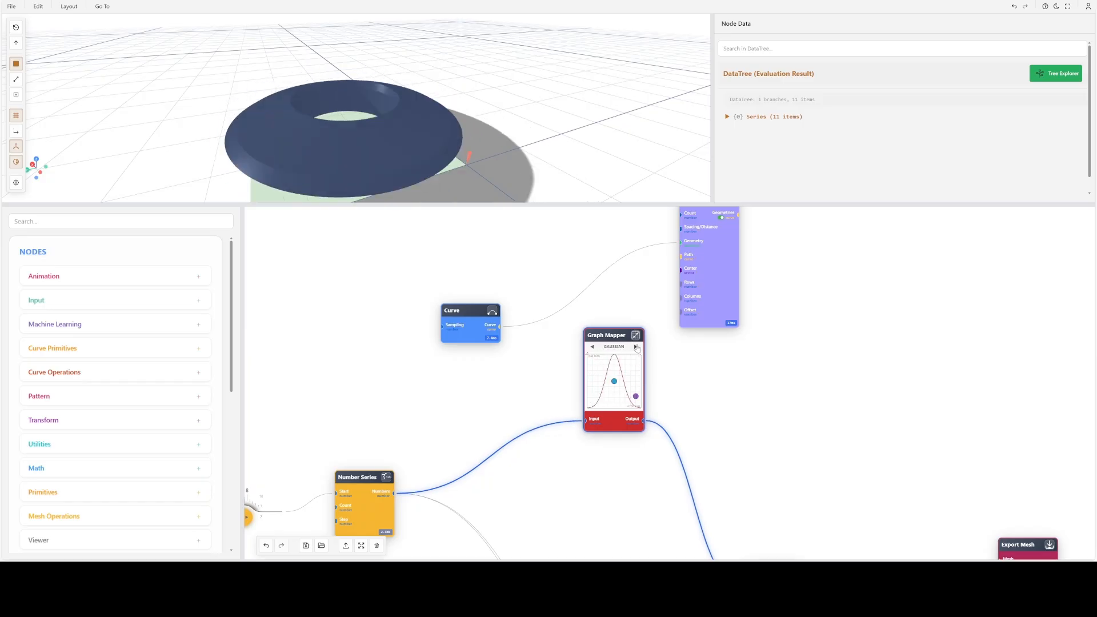
left_click(593, 348)
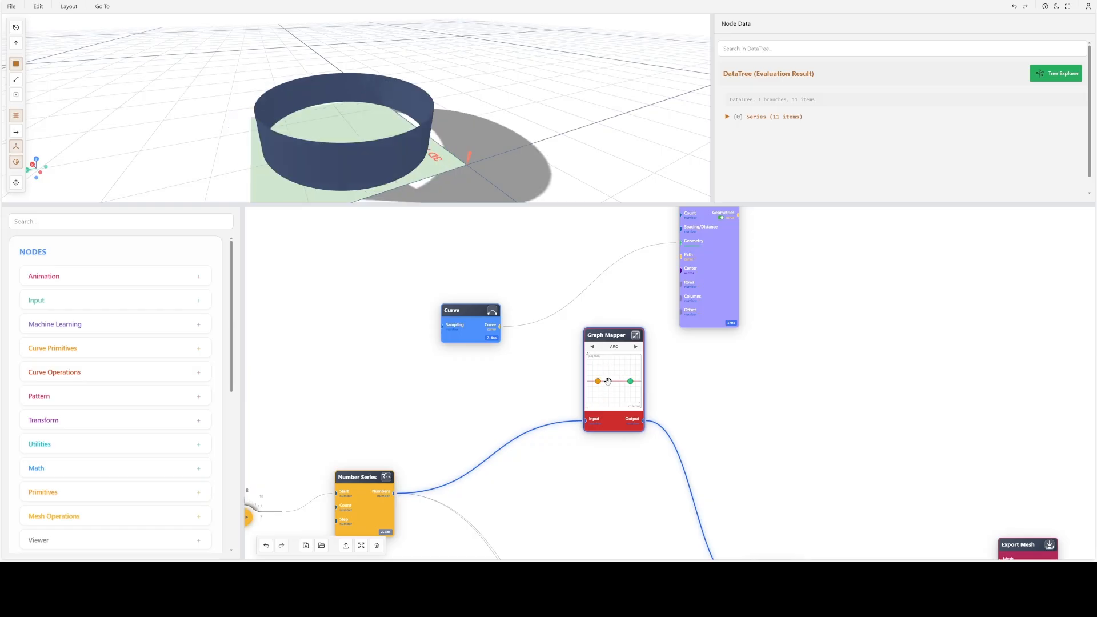
left_click_drag(599, 381, 598, 361)
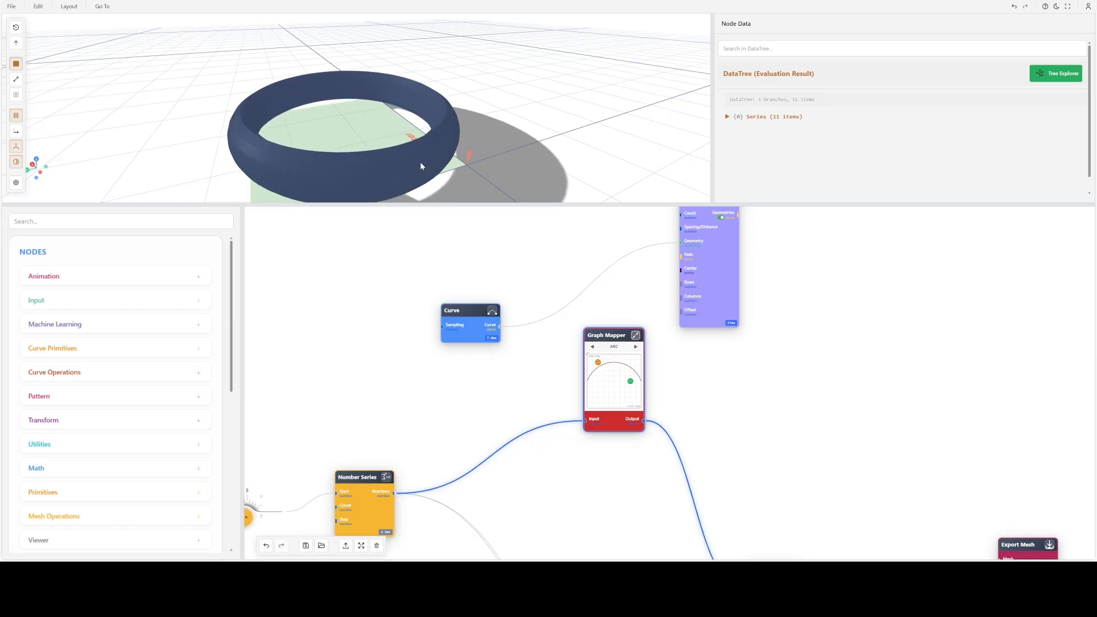
left_click_drag(421, 166, 391, 148)
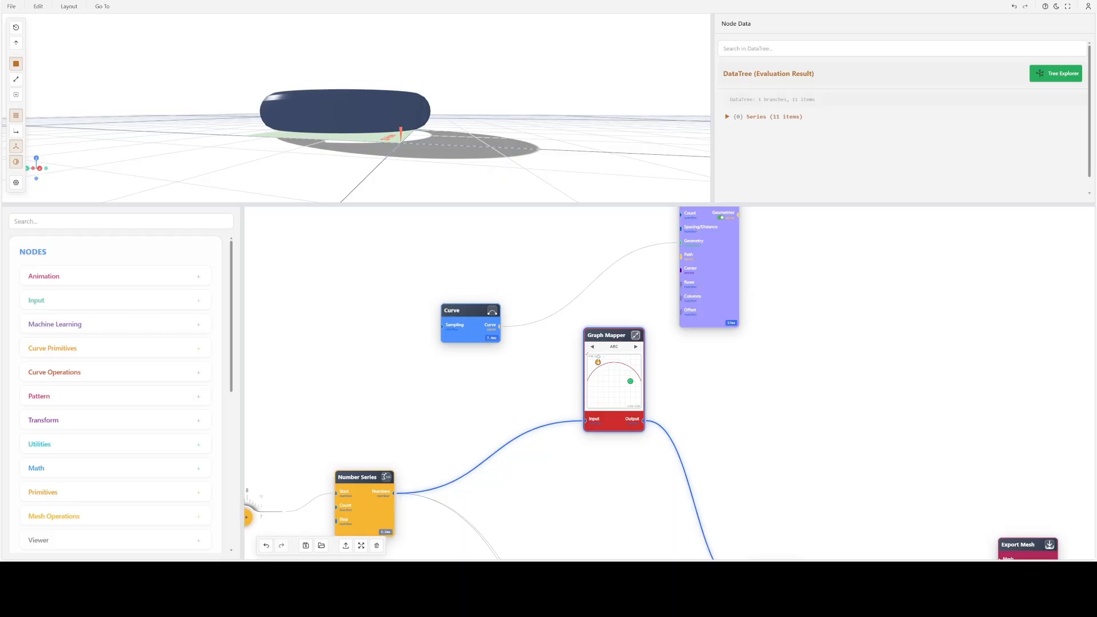
- Fine-tune the Graph Mapper arc with its curvature handle and check the lofted ring from above
mouse_move(598, 362)
left_mouse_down()
mouse_move(597, 391)
mouse_move(600, 345)
left_mouse_up()
scroll(357, 108, "down", 4)
left_click_drag(350, 98, 375, 108)
scroll(362, 114, "up", 8)
left_click_drag(448, 451, 485, 350)
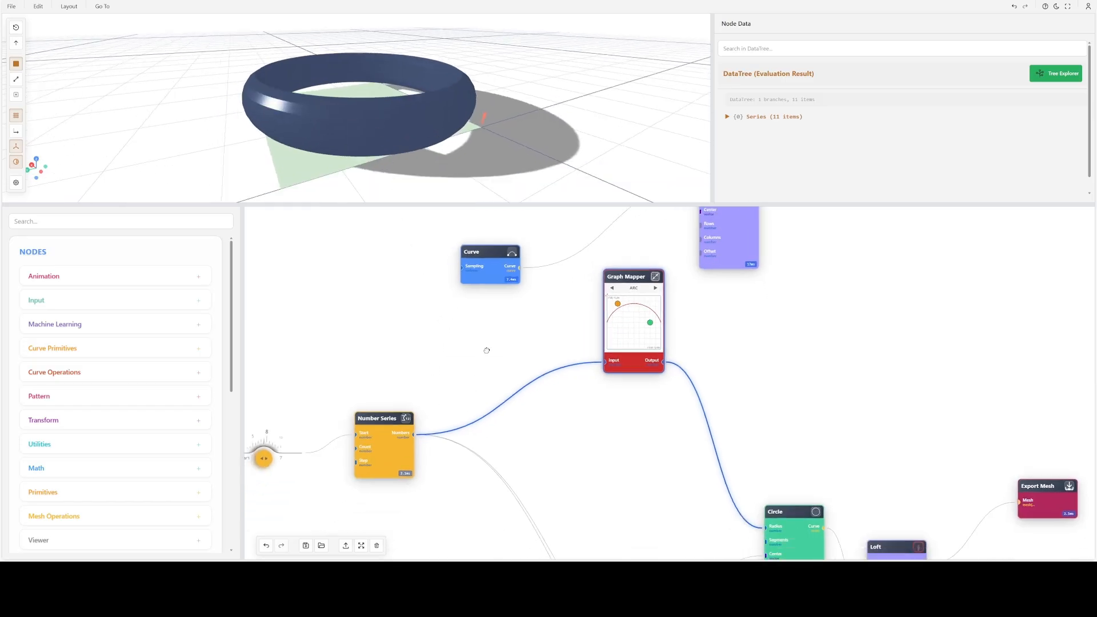
scroll(409, 406, "up", 2)
left_click_drag(555, 309, 374, 325)
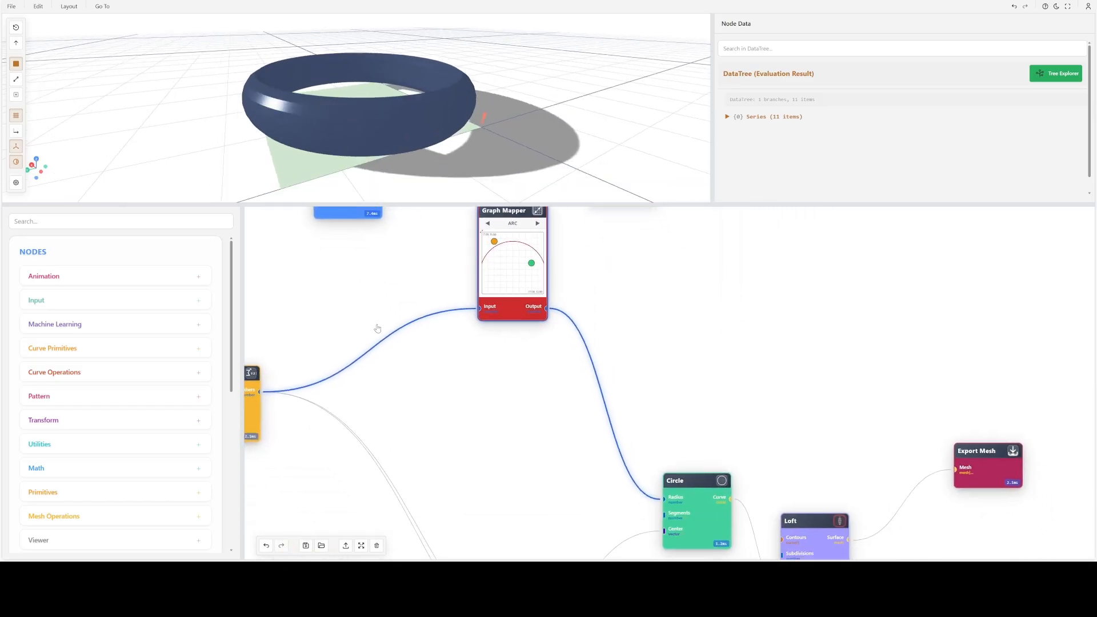
- Switch the 3D preview from the Loft surface to the Circle node's stacked circles and view them from the side
left_click(723, 480)
left_click_drag(784, 398, 639, 299)
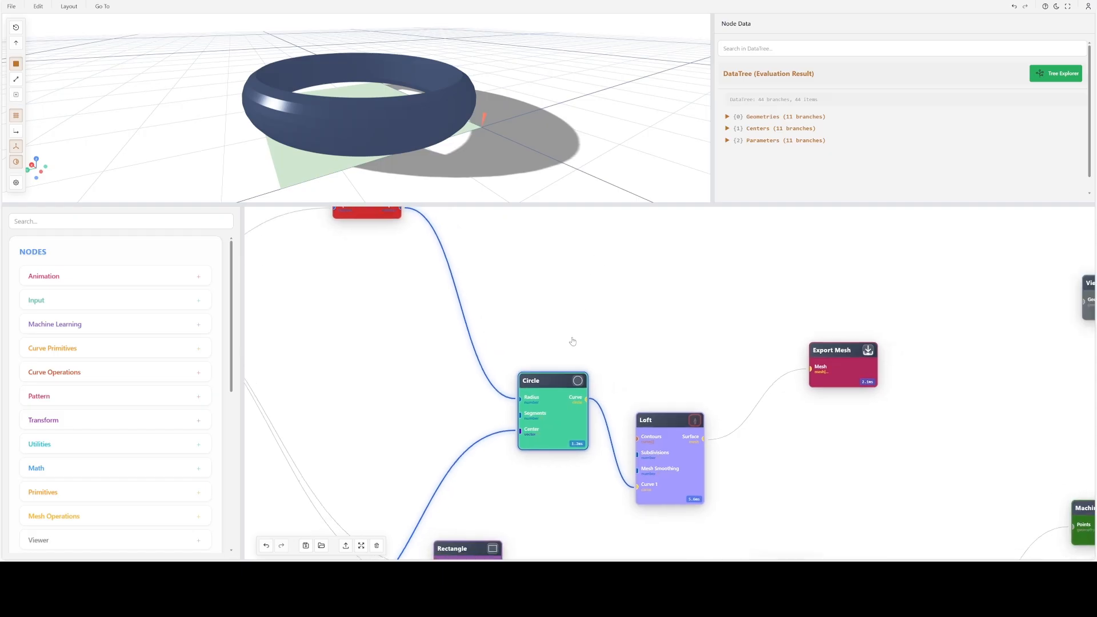
left_click(580, 381)
left_click_drag(419, 135, 398, 125)
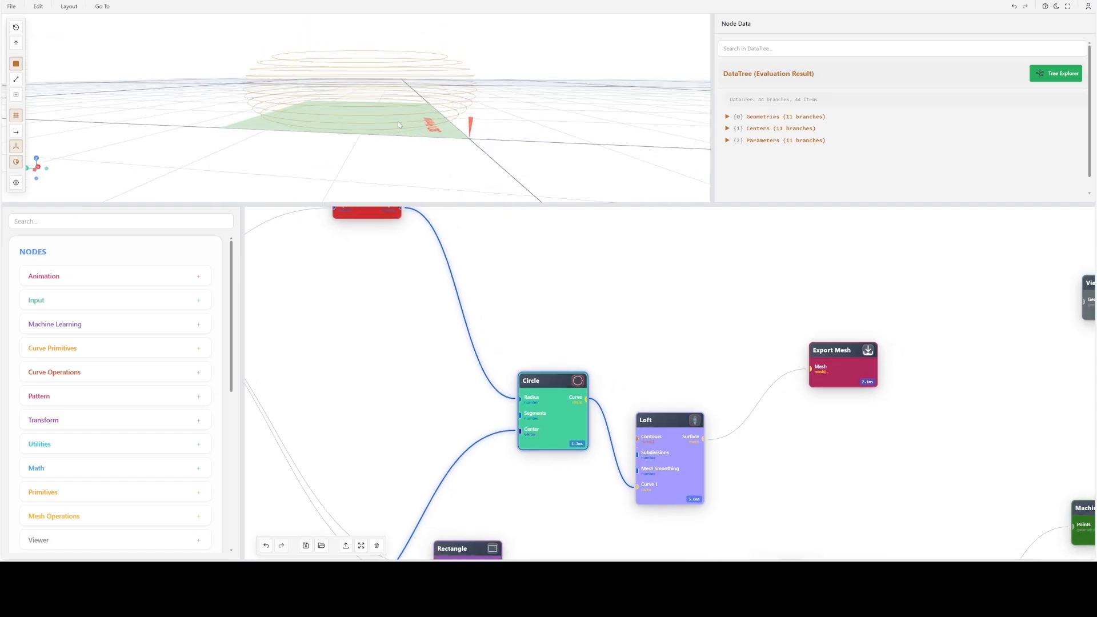
- Rearrange the Circle, Loft and Spiralize nodes further left in the graph, placing Loft level with Circle
left_click_drag(390, 389, 763, 348)
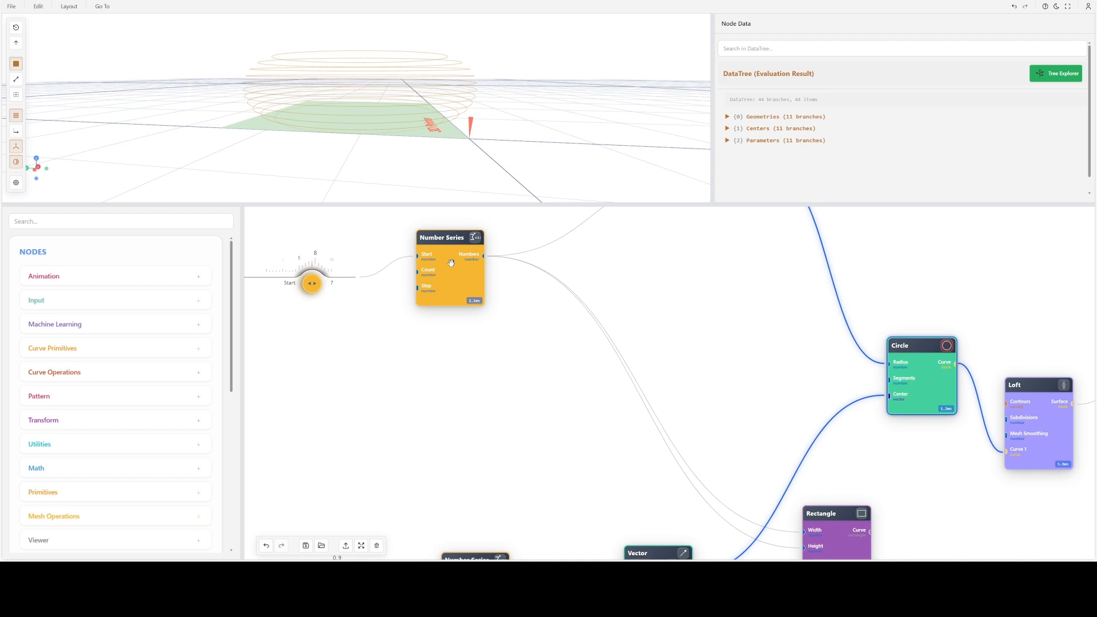
scroll(611, 386, "down", 5)
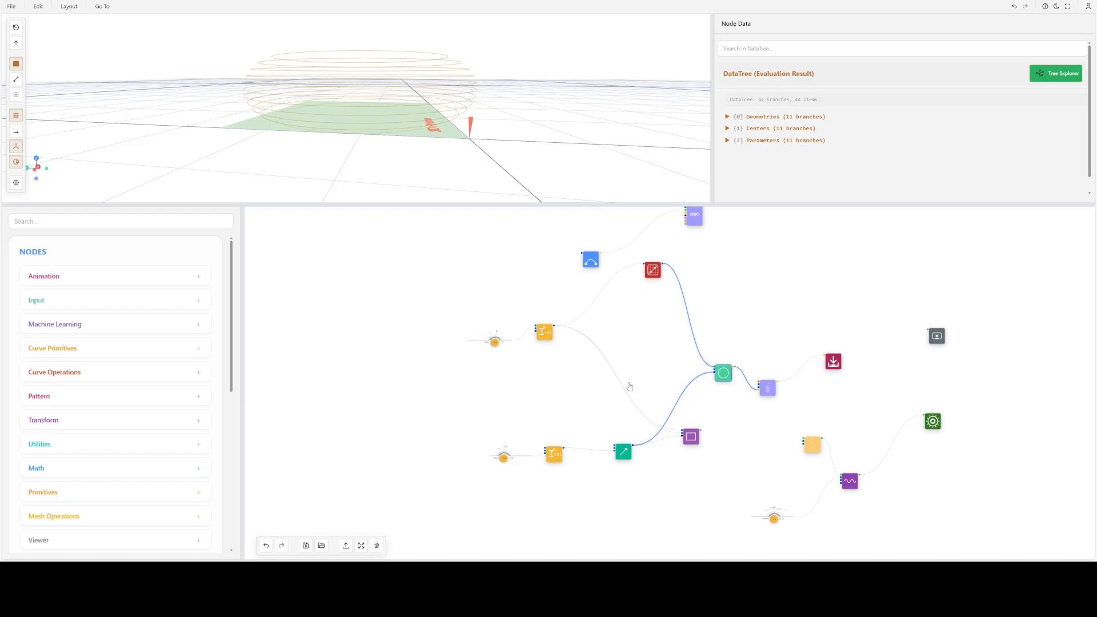
scroll(629, 387, "up", 3)
left_click_drag(661, 321, 431, 282)
scroll(453, 369, "up", 1)
scroll(530, 399, "up", 4)
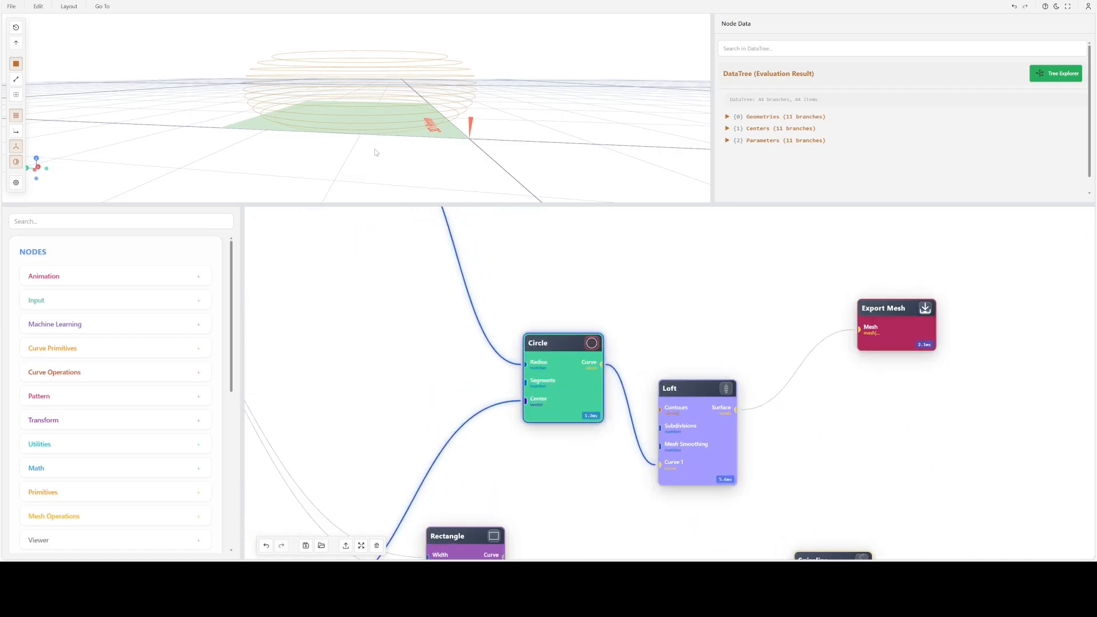
left_click_drag(544, 354, 417, 305)
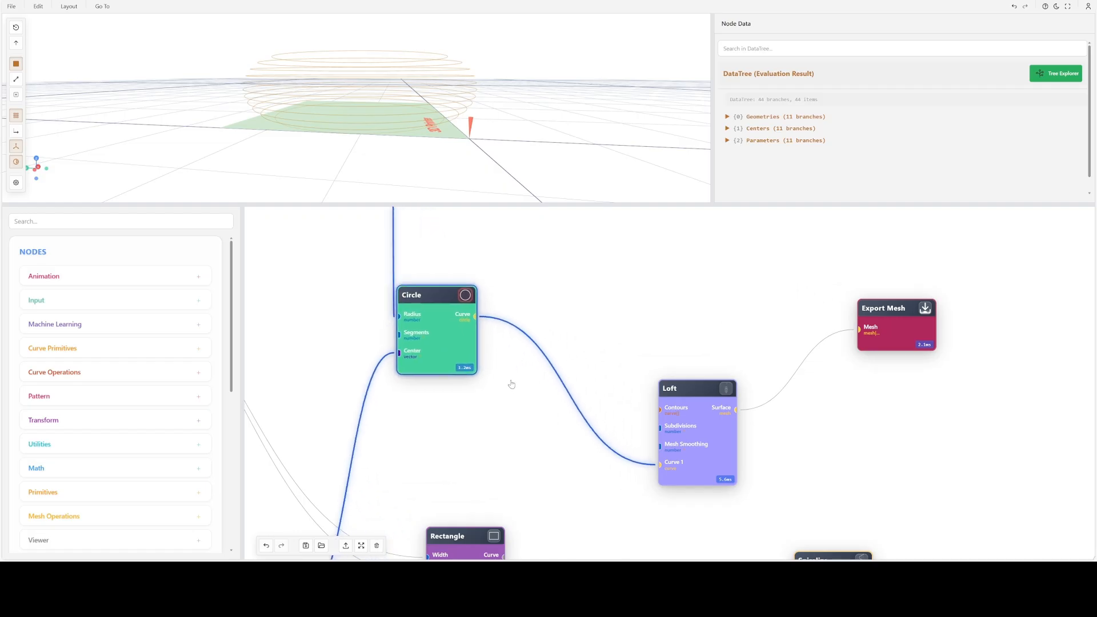
scroll(528, 373, "down", 1)
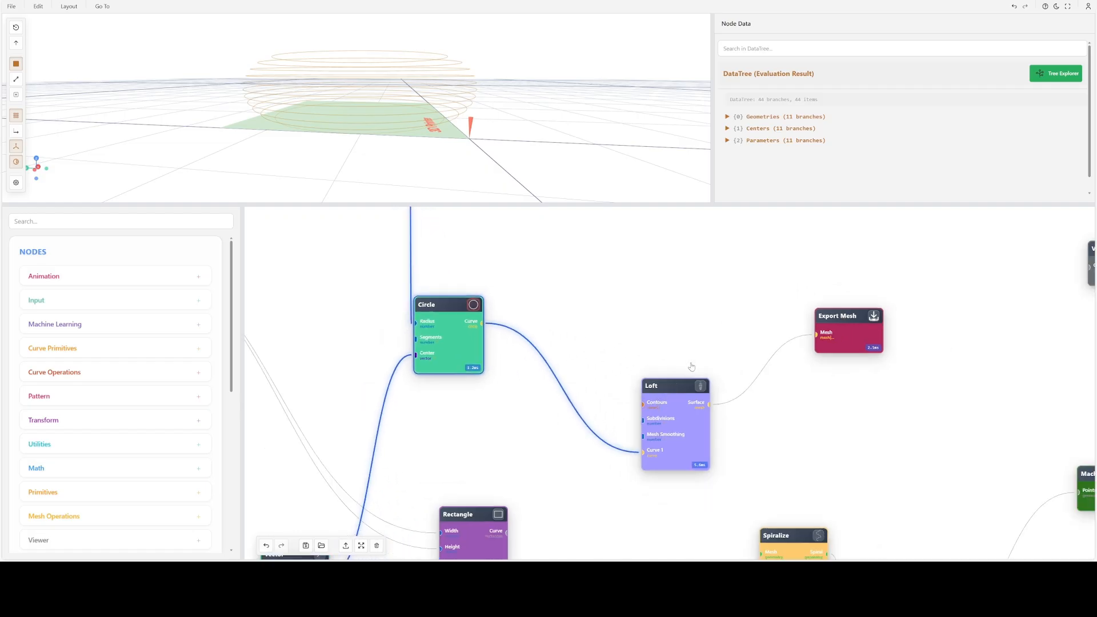
left_click_drag(666, 406, 622, 318)
scroll(614, 424, "down", 1)
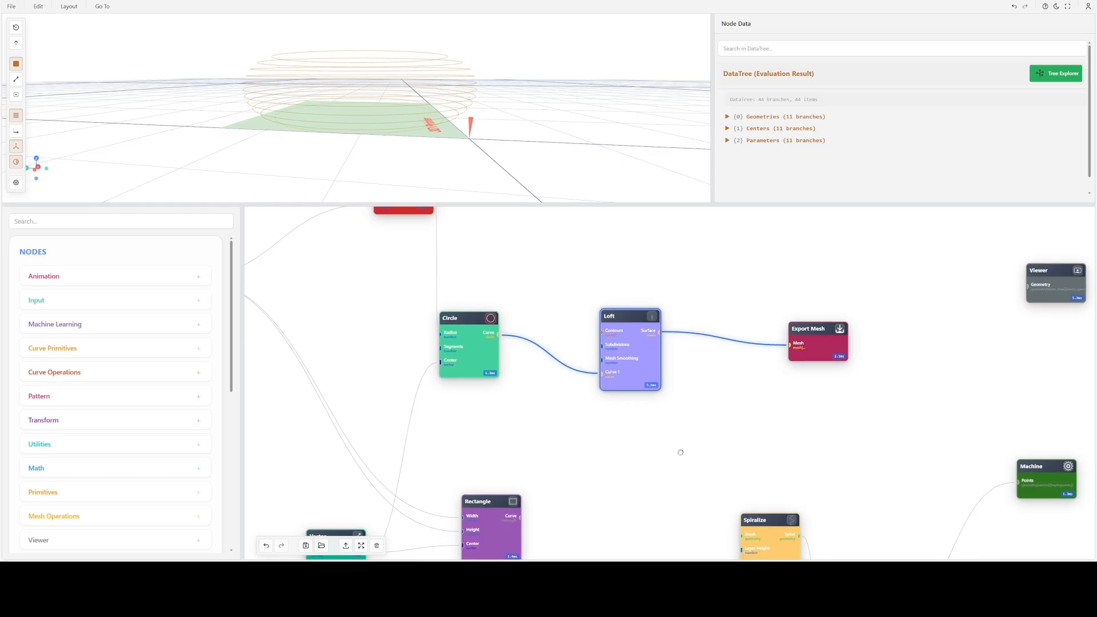
left_click_drag(680, 450, 541, 290)
left_click_drag(614, 367, 543, 326)
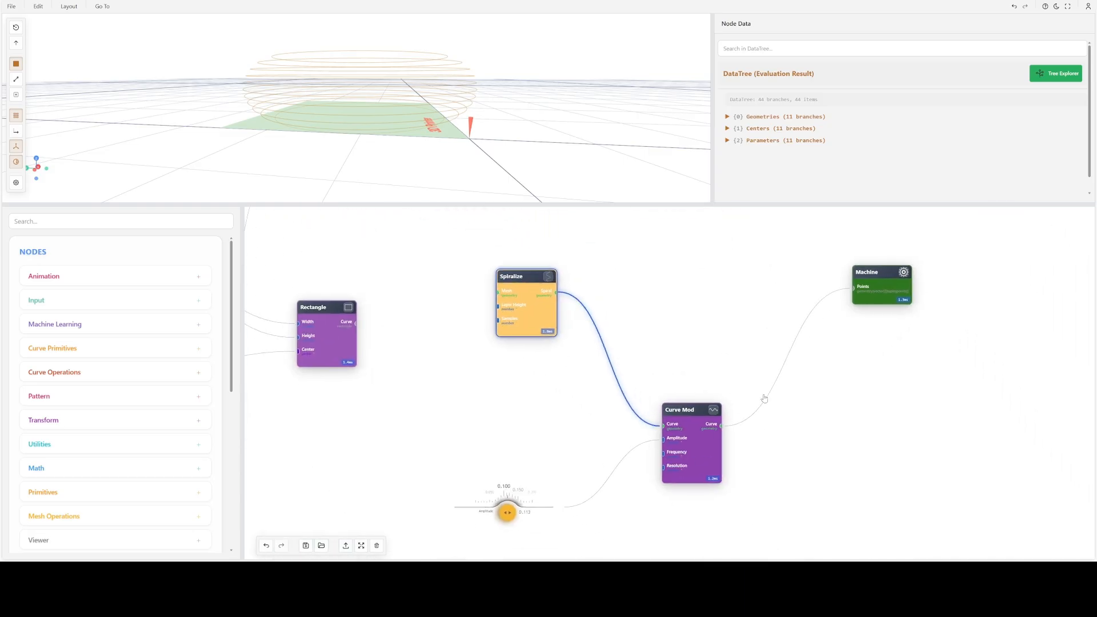
- Space the Loft and Spiralize nodes apart and connect Loft's Surface output to Spiralize's Mesh input
left_click_drag(765, 398, 634, 502)
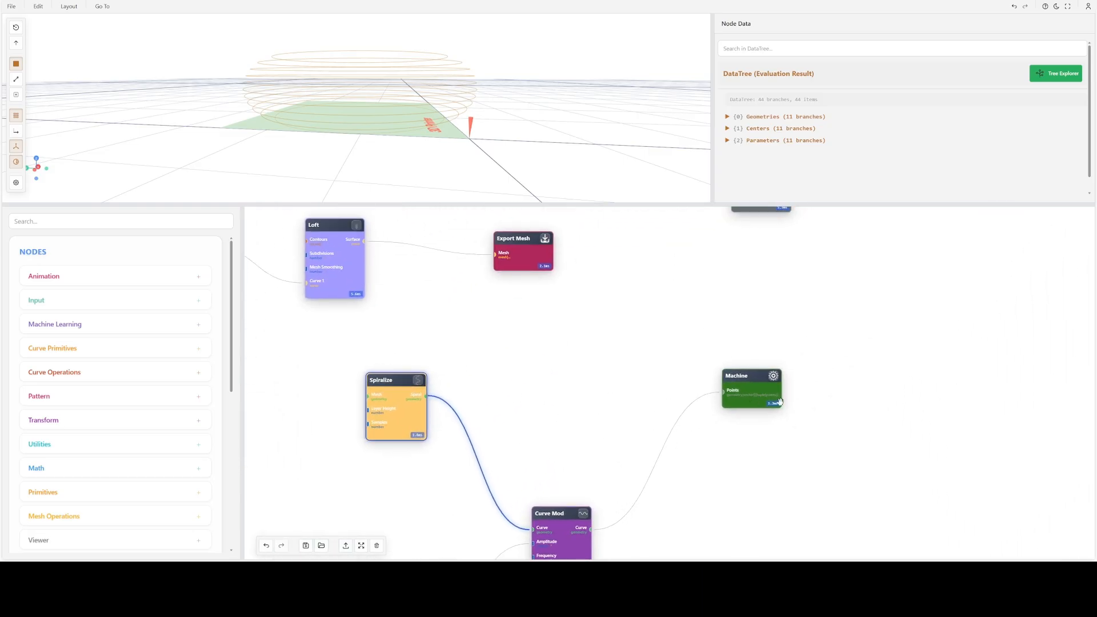
left_click(752, 396)
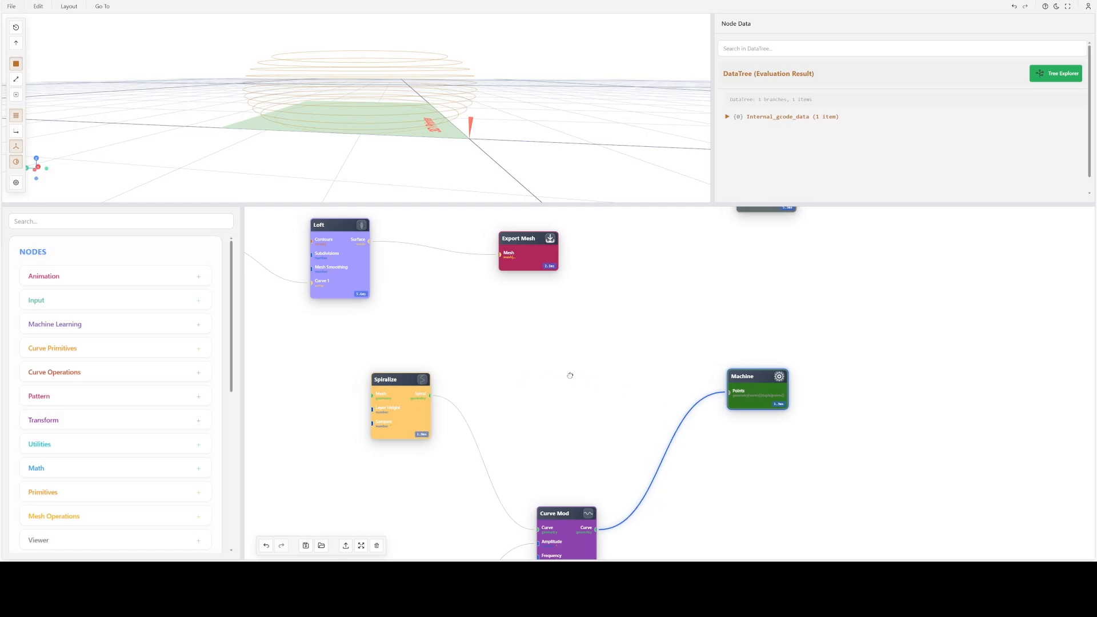
left_click_drag(570, 374, 680, 418)
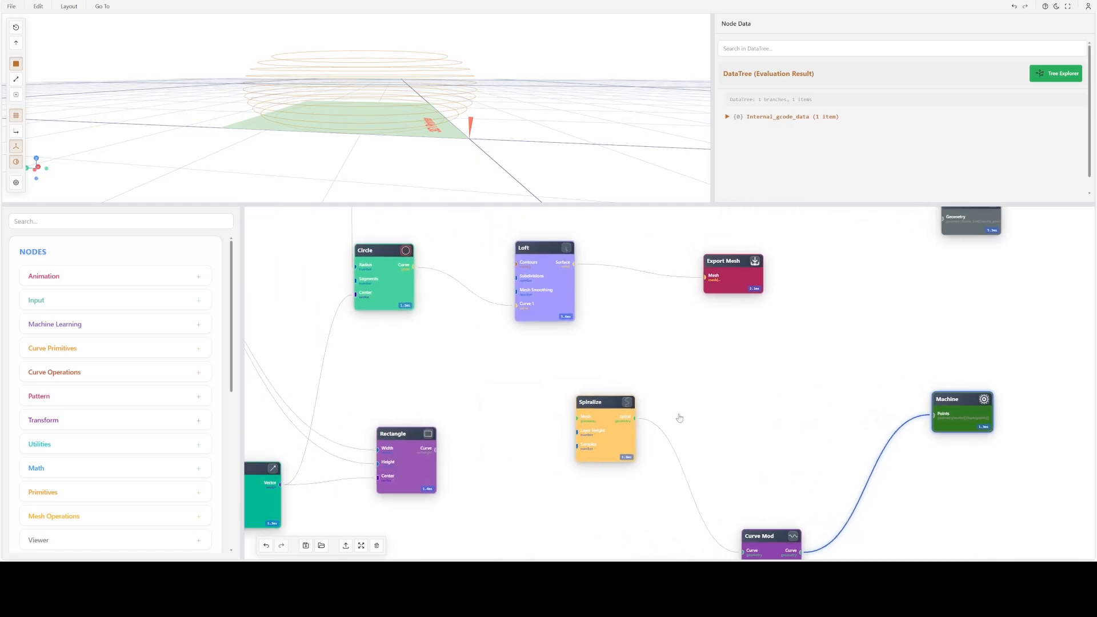
left_click_drag(551, 298, 512, 297)
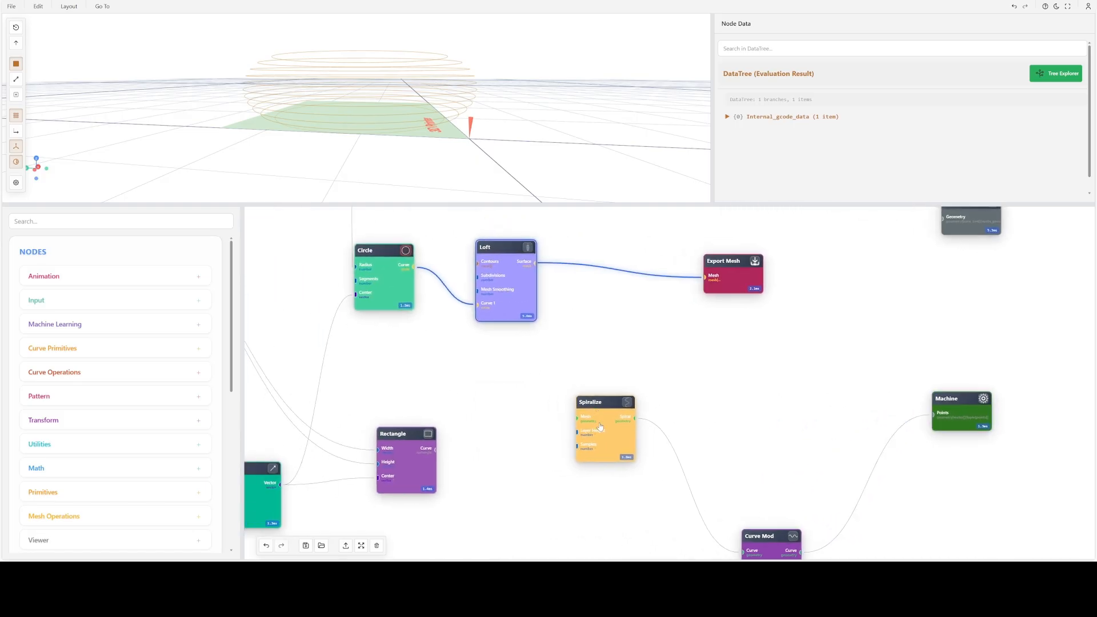
left_click_drag(600, 427, 669, 412)
left_click_drag(513, 410, 398, 386)
left_click_drag(420, 241, 519, 399)
- Show the Spiralize node's result in the 3D preview and inspect the spiral path from above
left_click(636, 445)
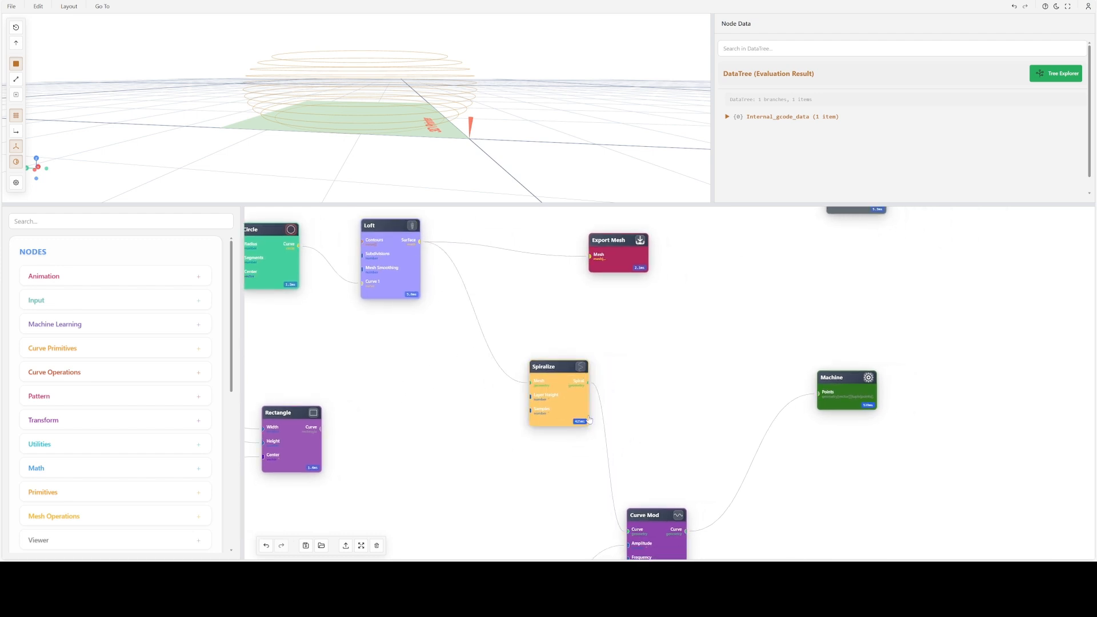
left_click(576, 368)
left_click_drag(459, 125, 430, 91)
- Lower the Start slider feeding the radius Number Series to 1 and check the smaller ring over the printer bed
left_click_drag(376, 343, 527, 386)
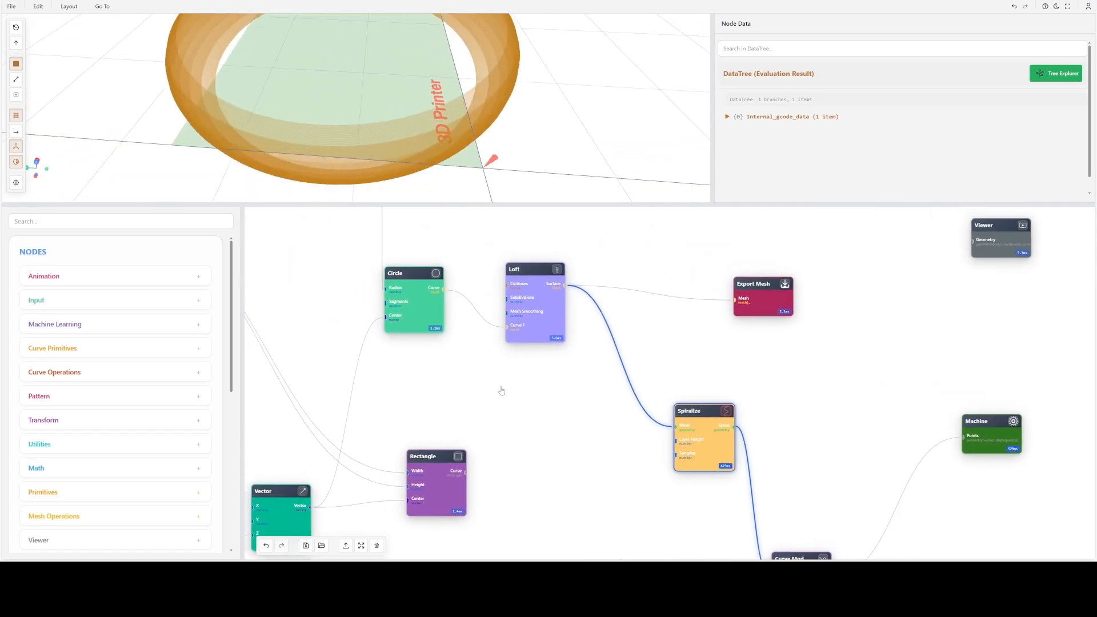
scroll(604, 398, "down", 5)
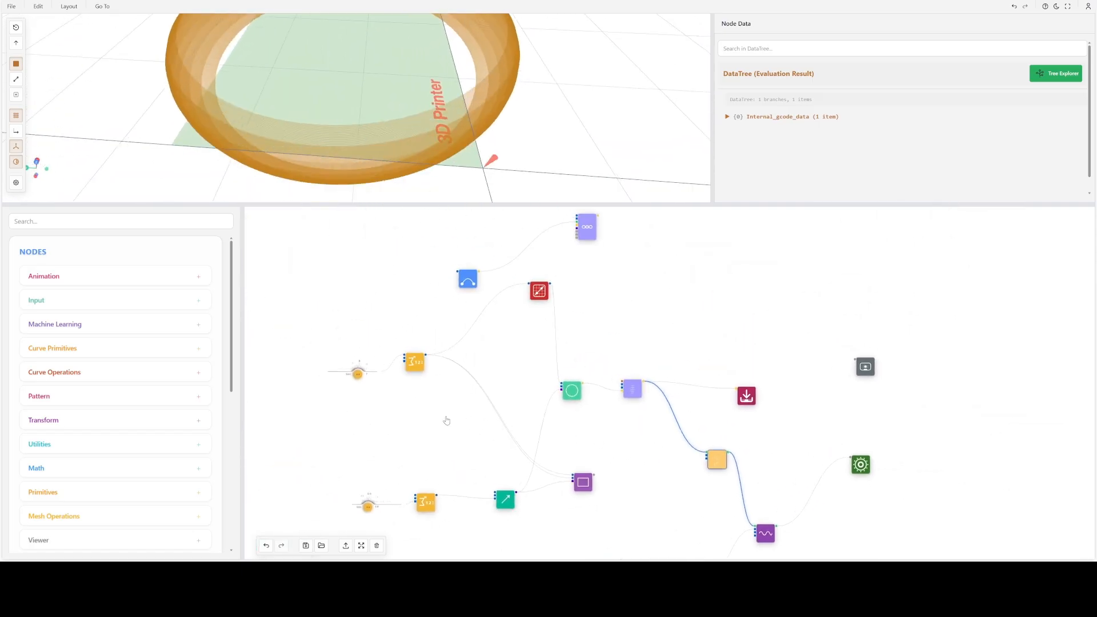
scroll(370, 403, "up", 3)
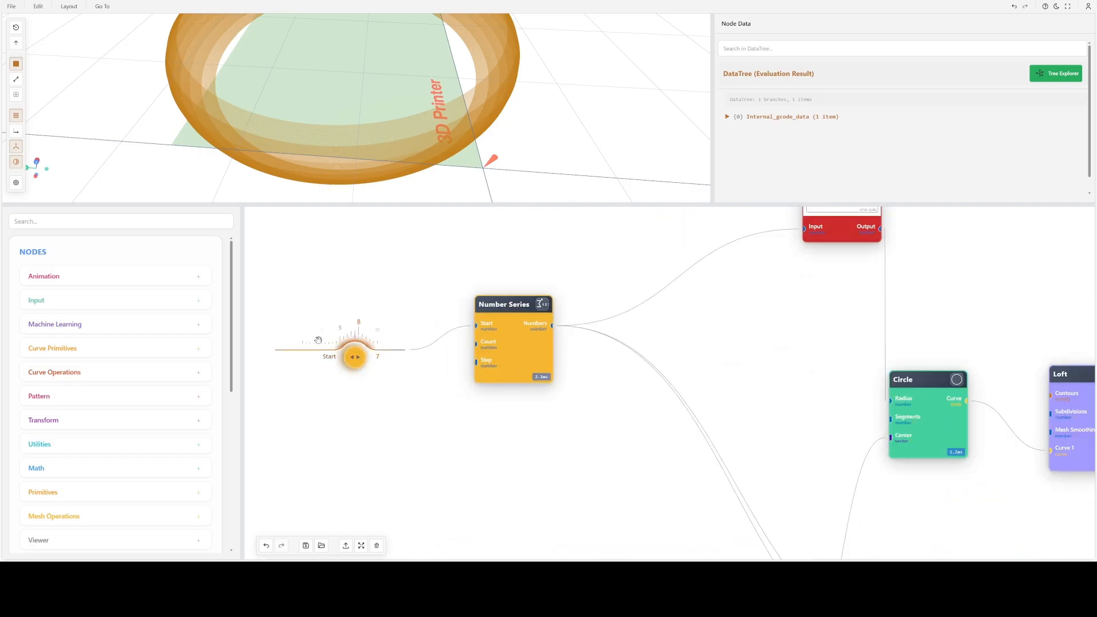
left_click_drag(355, 357, 319, 343)
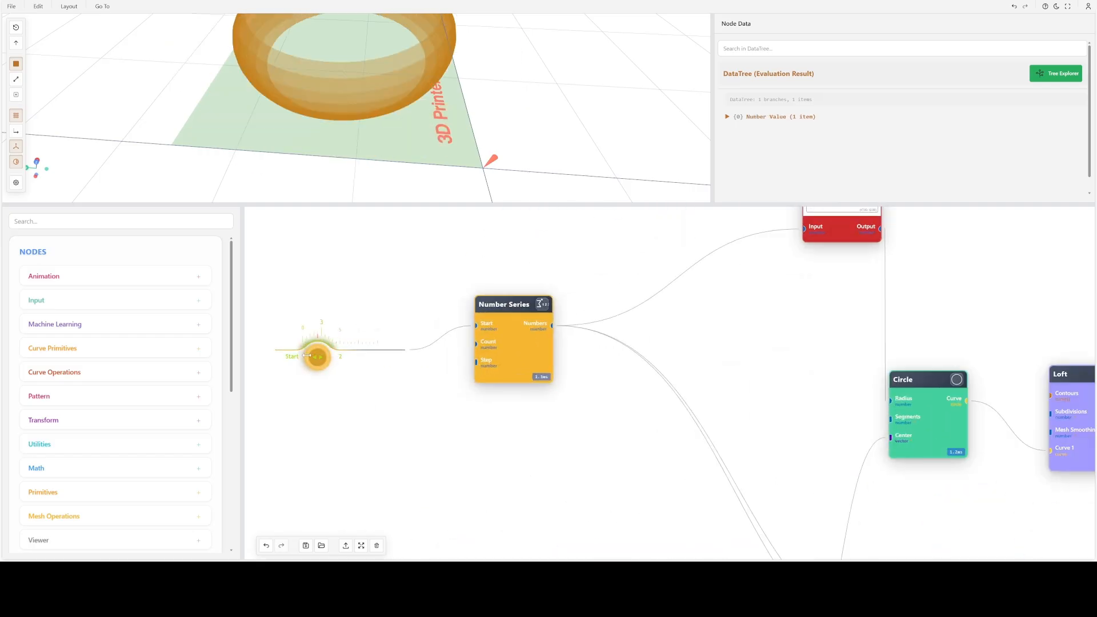
scroll(355, 41, "down", 4)
left_click_drag(365, 68, 373, 103)
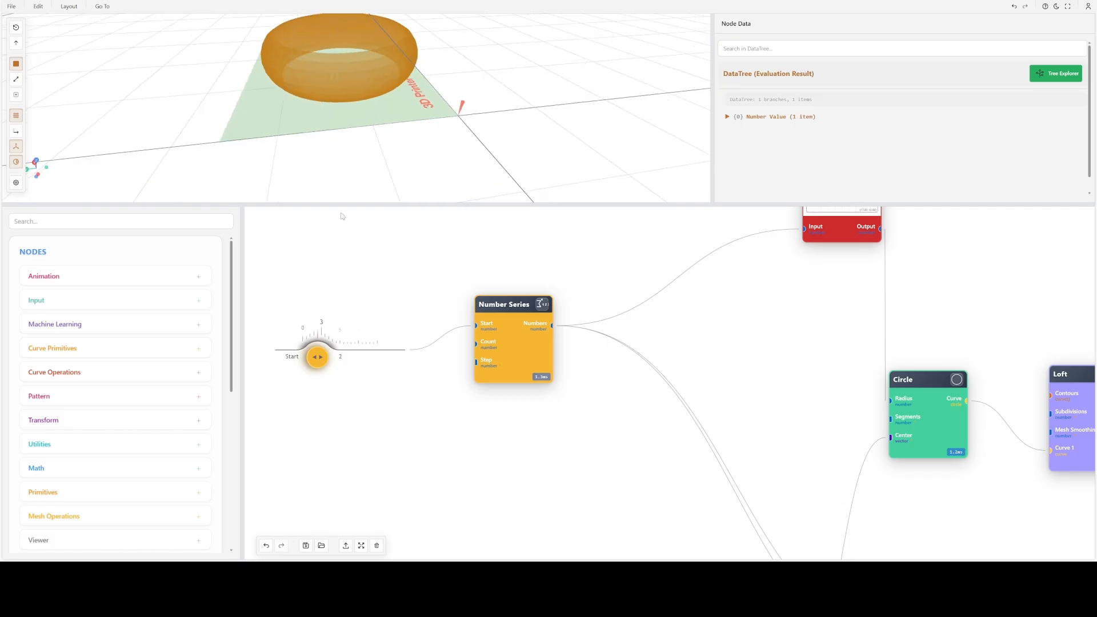
scroll(322, 334, "up", 3)
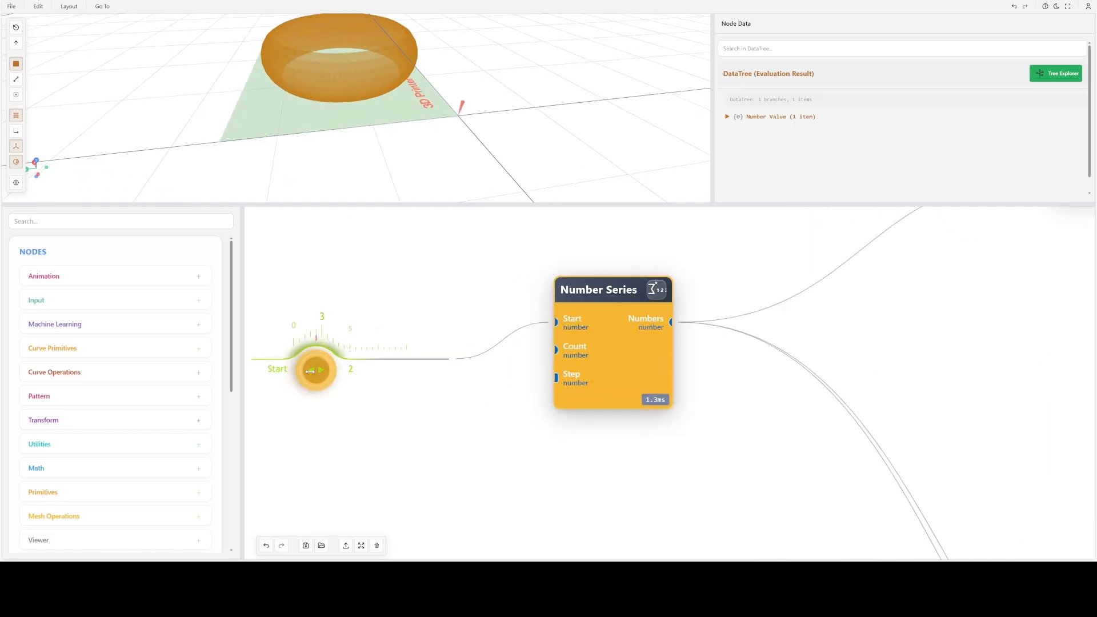
left_click_drag(310, 372, 302, 371)
left_click_drag(472, 92, 418, 98)
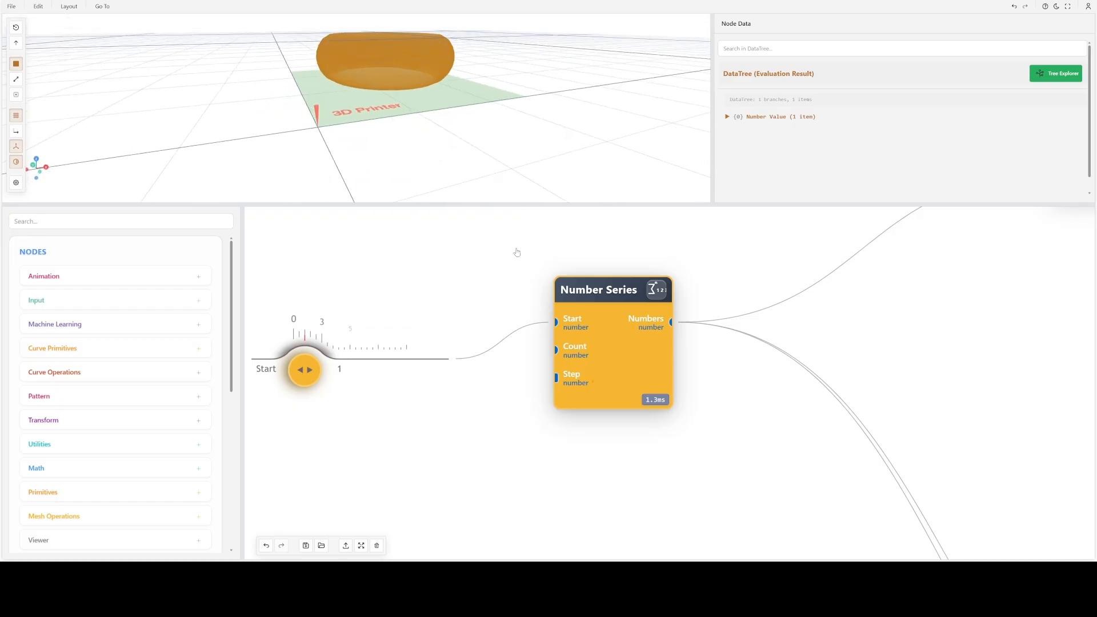
- Show the Curve Mod node's wavy toolpath in the 3D preview and inspect the ring from above
scroll(616, 359, "down", 4)
left_click_drag(717, 384, 370, 270)
left_click_drag(580, 401, 438, 280)
left_click(552, 369)
left_click(570, 351)
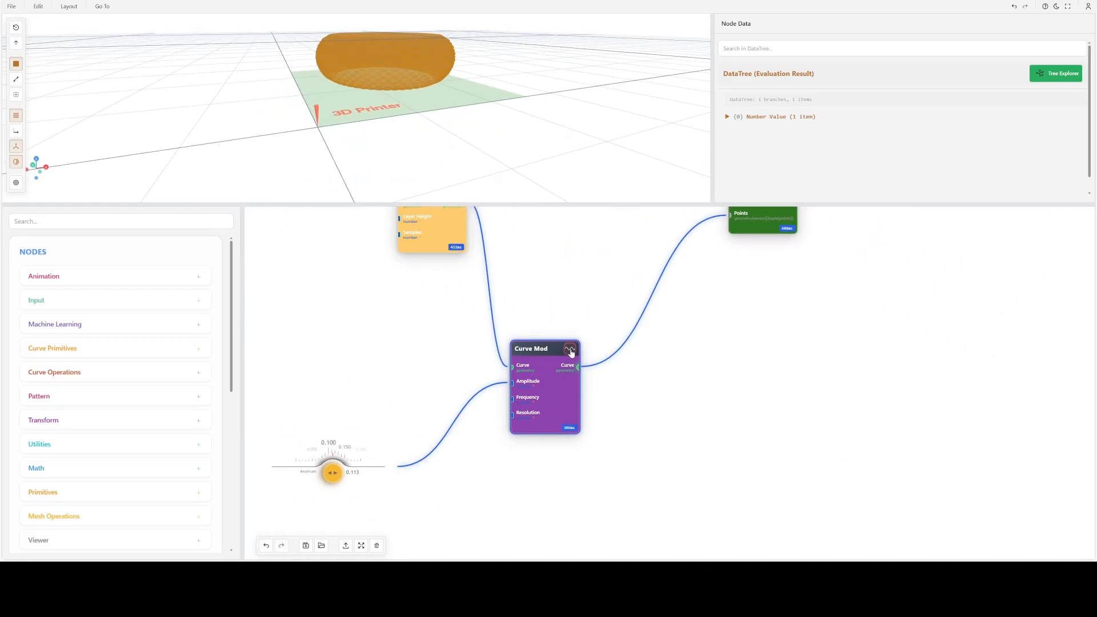
left_click_drag(532, 102, 536, 123)
right_click_drag(536, 123, 508, 156)
left_click_drag(507, 157, 480, 146)
- Launch the G-code simulation from the Machine node's G-code settings and examine the toolpath and printhead from several angles
left_click_drag(697, 316, 425, 372)
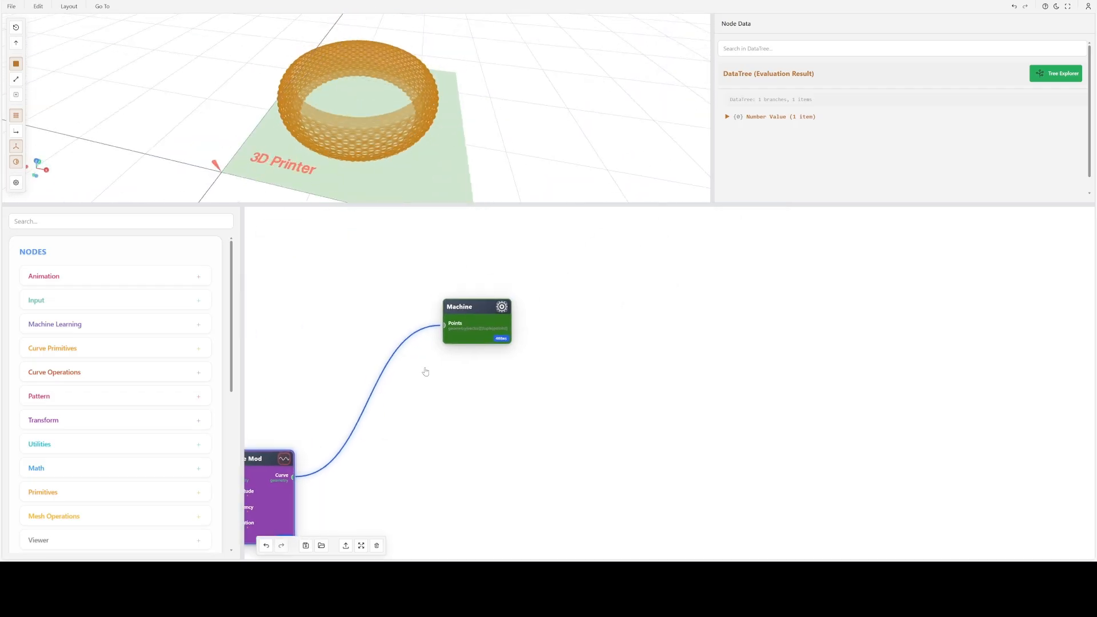
double_click(472, 315)
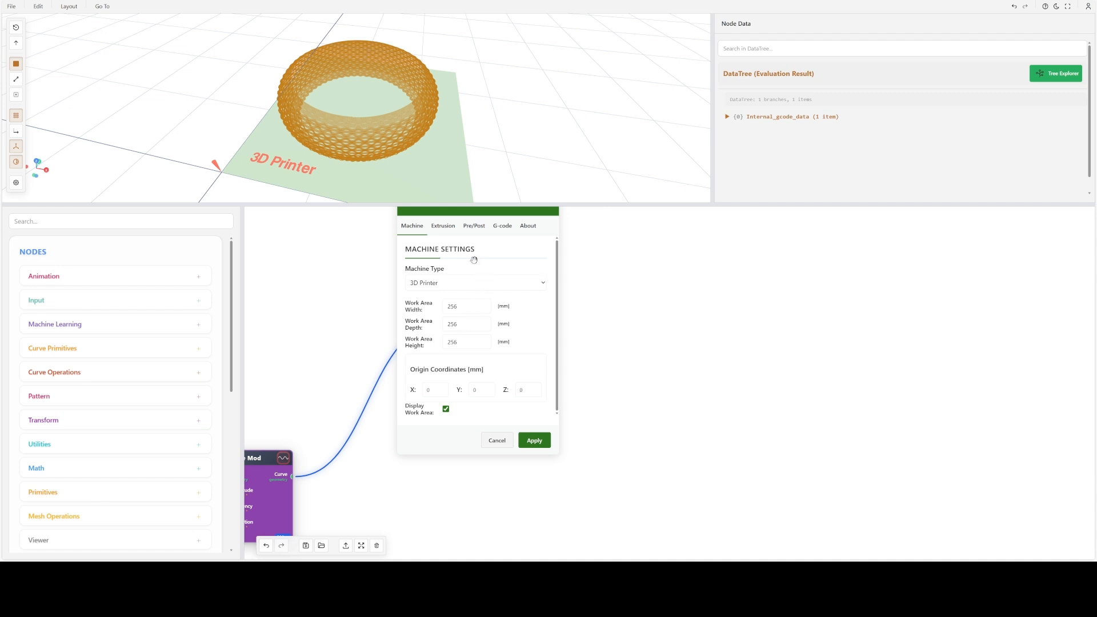
left_click(502, 226)
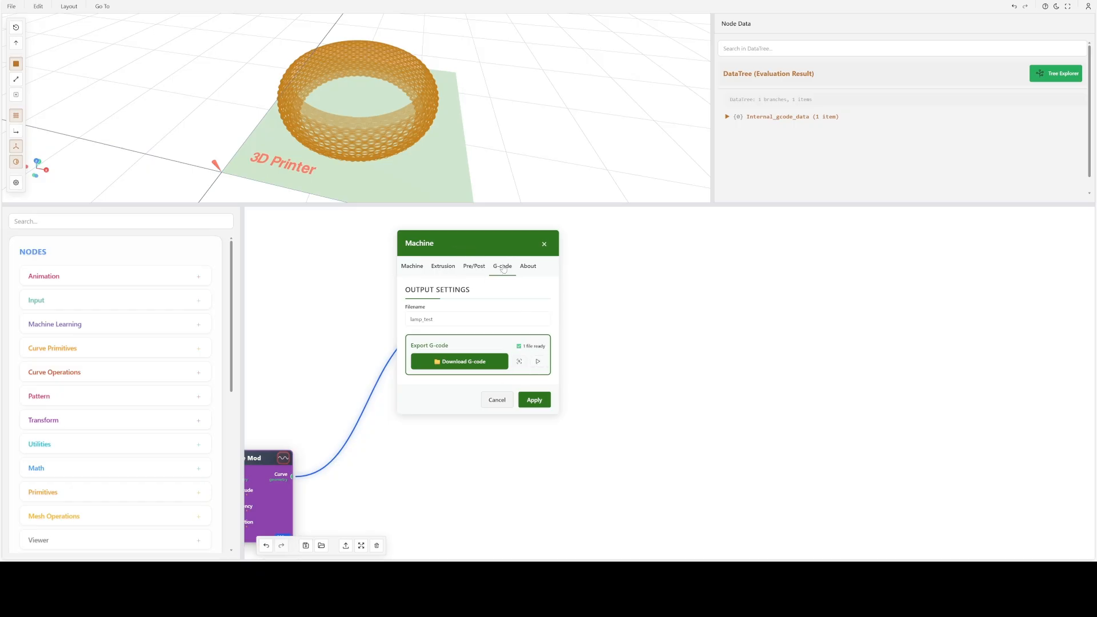
left_click(538, 362)
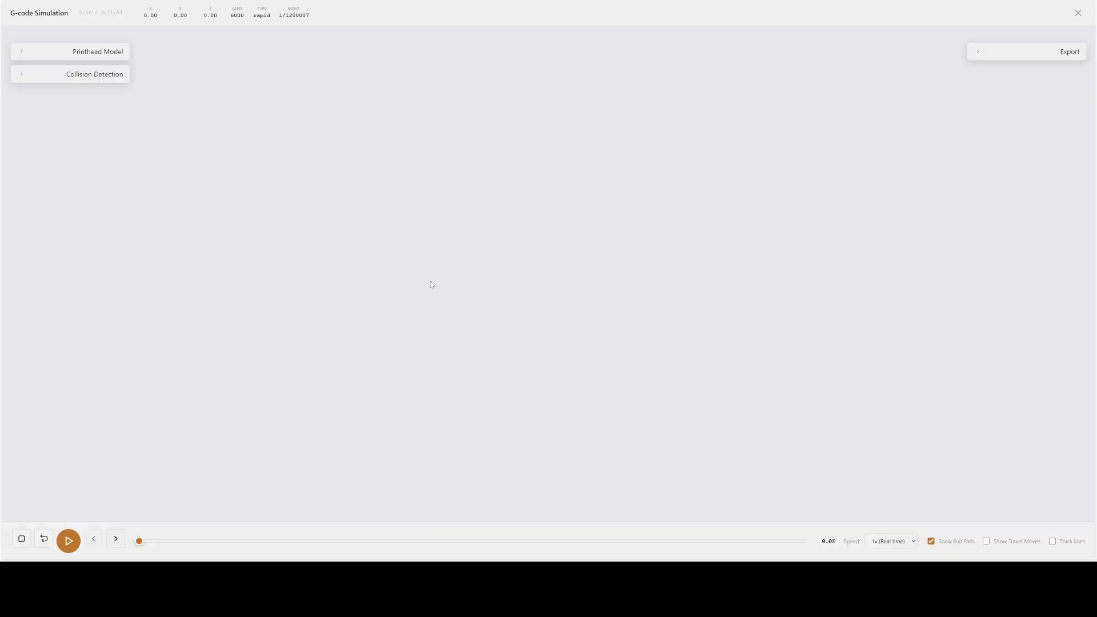
left_click_drag(432, 280, 635, 307)
scroll(636, 307, "up", 3)
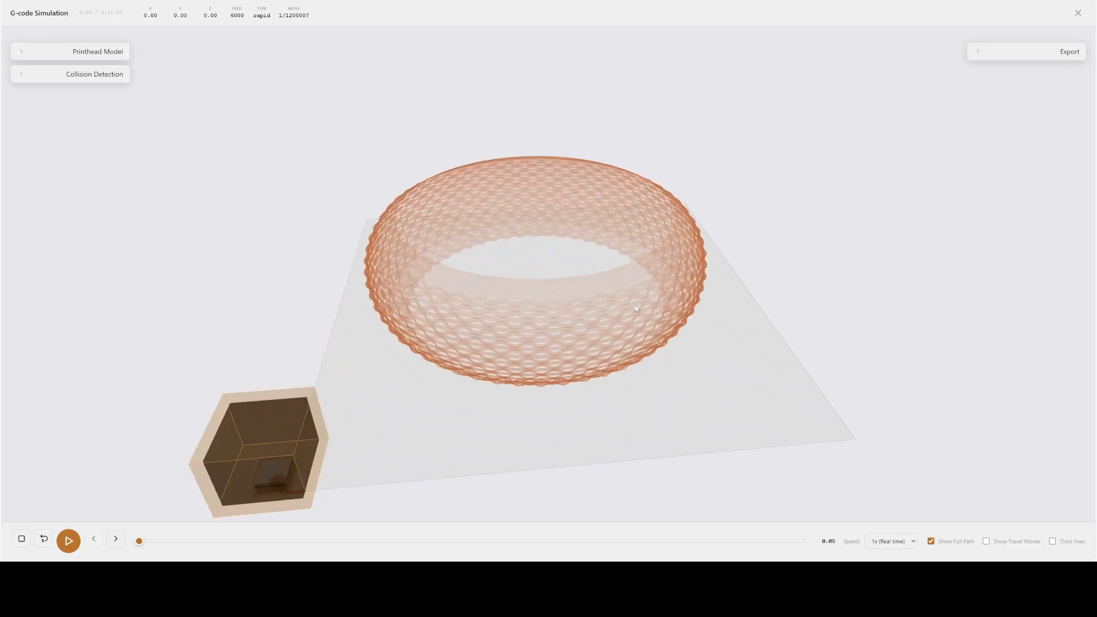
left_click_drag(636, 309, 567, 362)
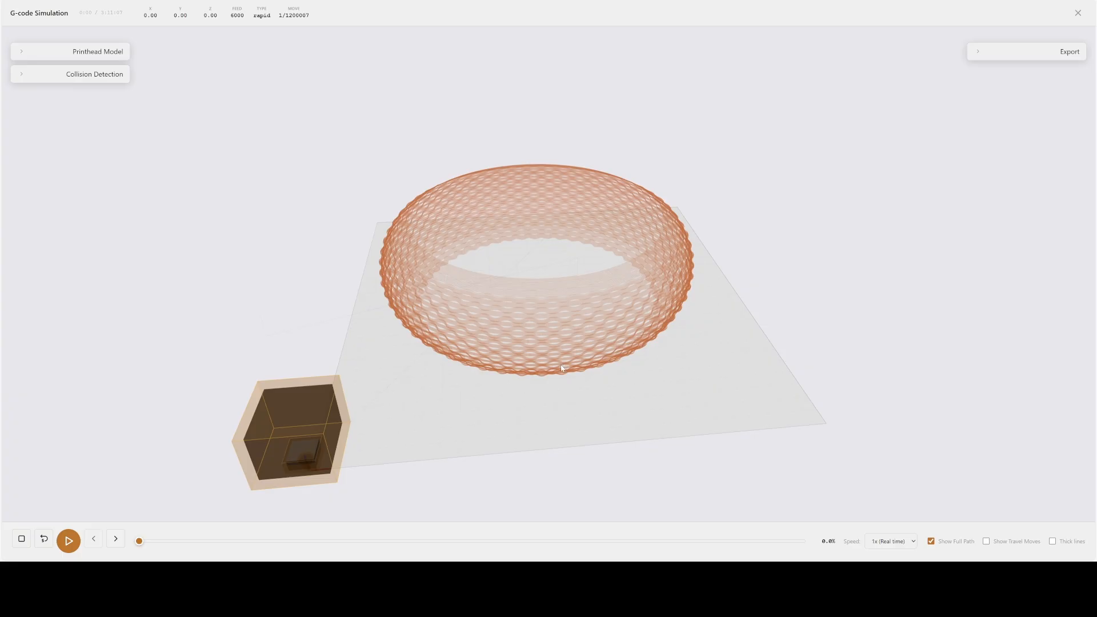
left_click_drag(540, 407, 538, 366)
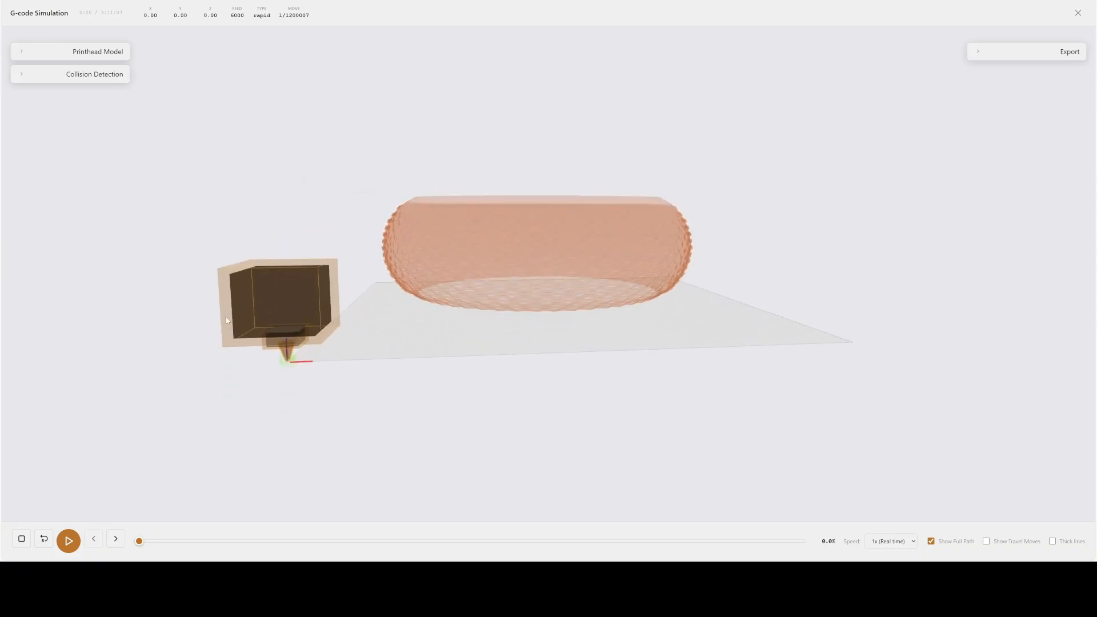
- Increase the simulated printhead's width, length and height in the Printhead Model settings and check it from the side
left_click(86, 50)
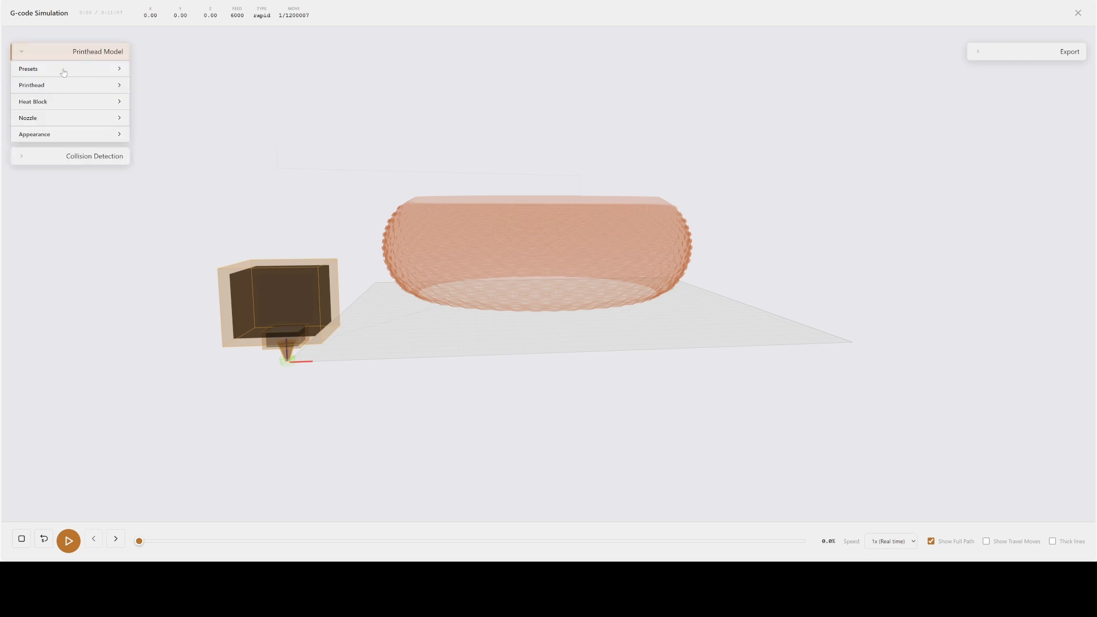
left_click(45, 90)
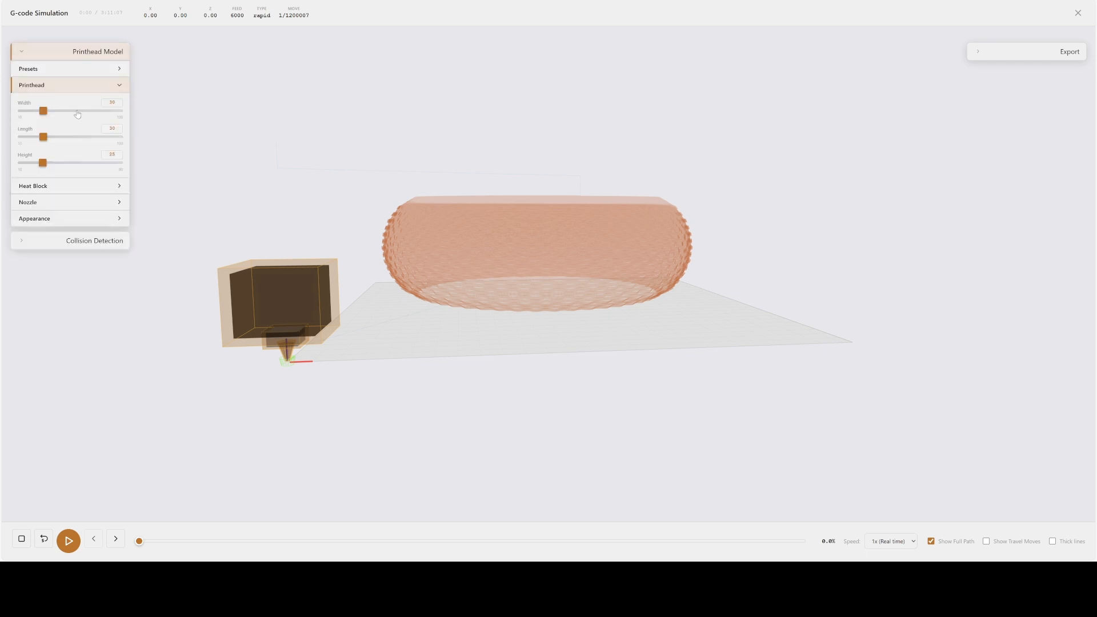
left_click_drag(44, 115, 62, 163)
scroll(361, 247, "down", 5)
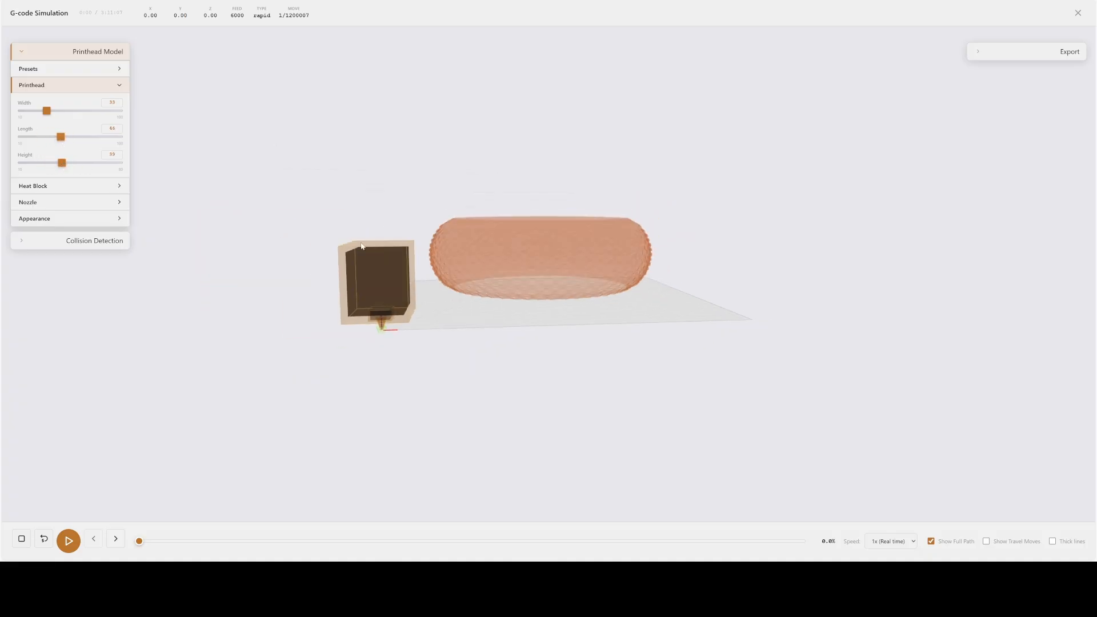
mouse_move(361, 246)
left_mouse_down()
mouse_move(338, 224)
mouse_move(345, 246)
mouse_move(368, 244)
left_mouse_up()
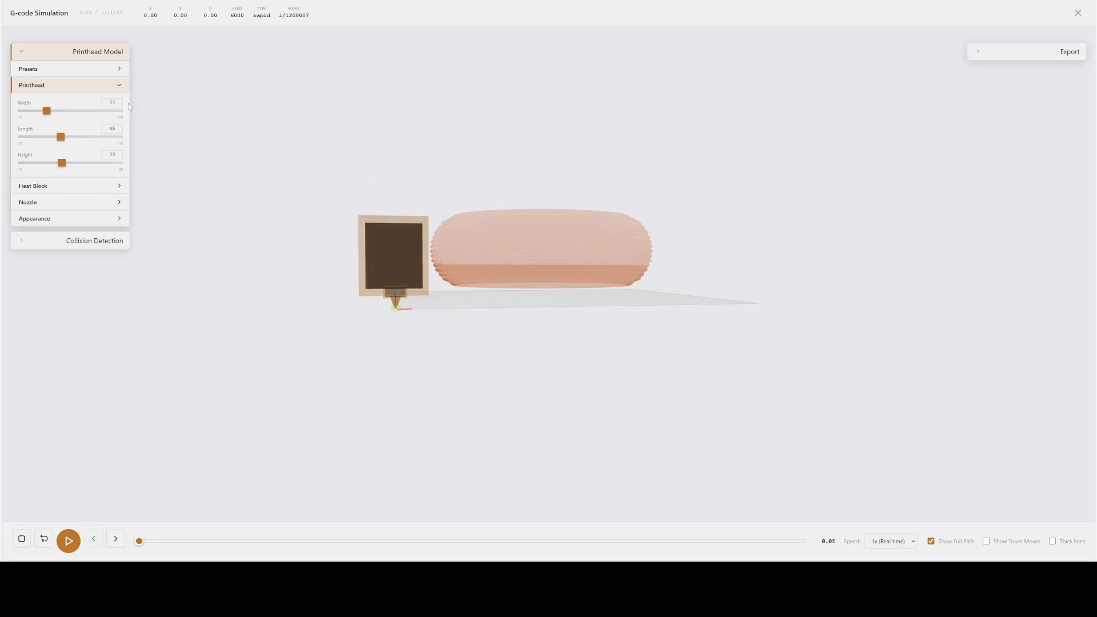
- Run the collision detection check of the toolpath against the printed geometry with the enlarged printhead
left_click_drag(434, 307, 390, 332)
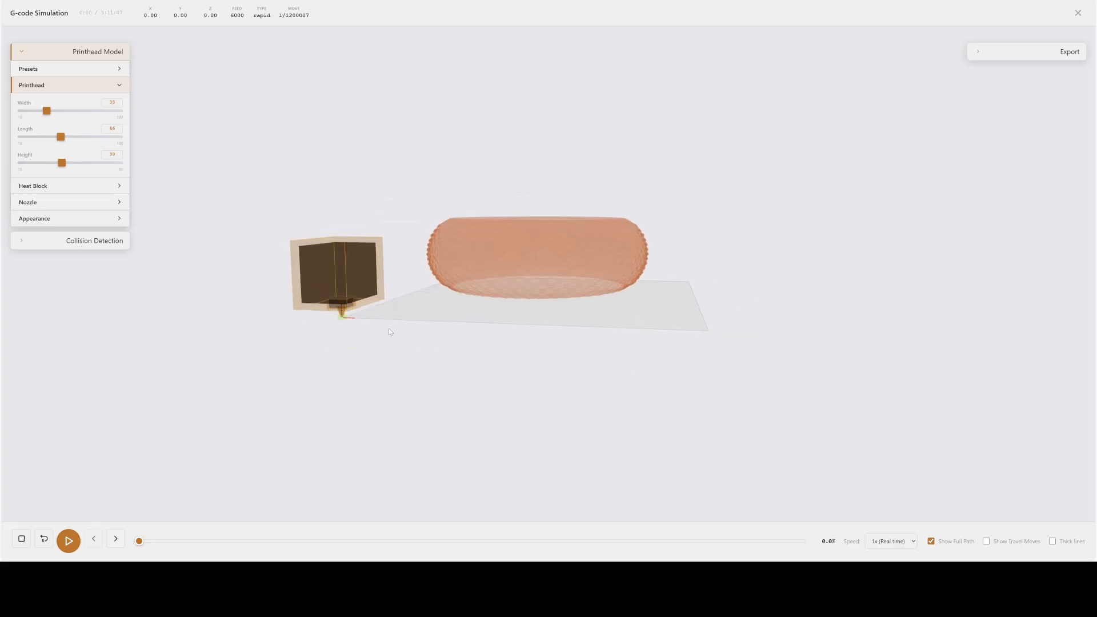
left_click(108, 241)
left_click(45, 277)
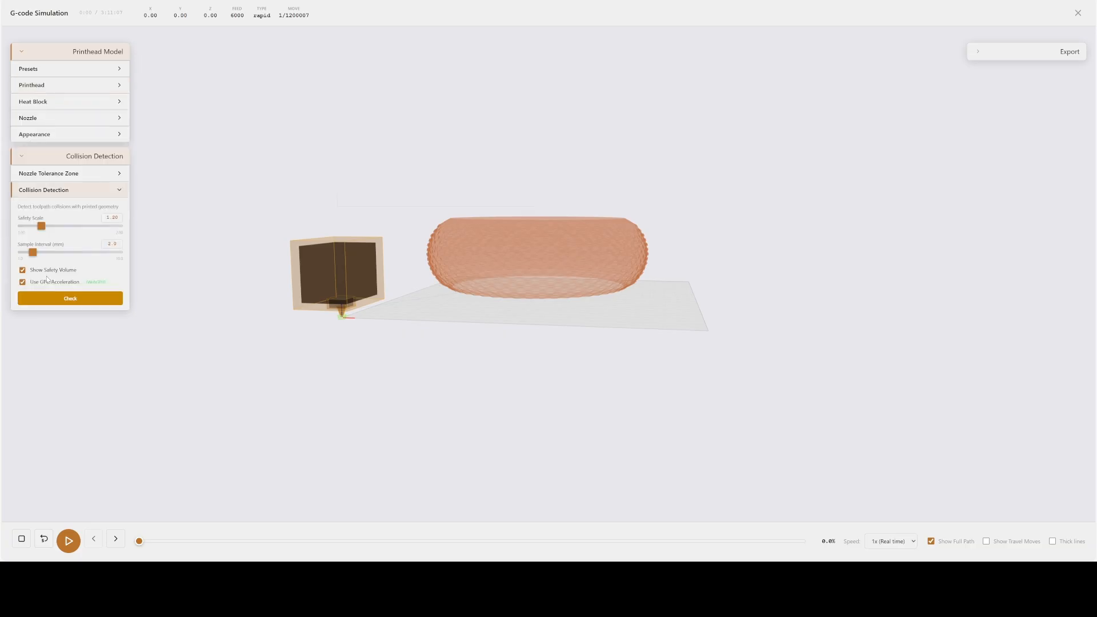
left_click(63, 299)
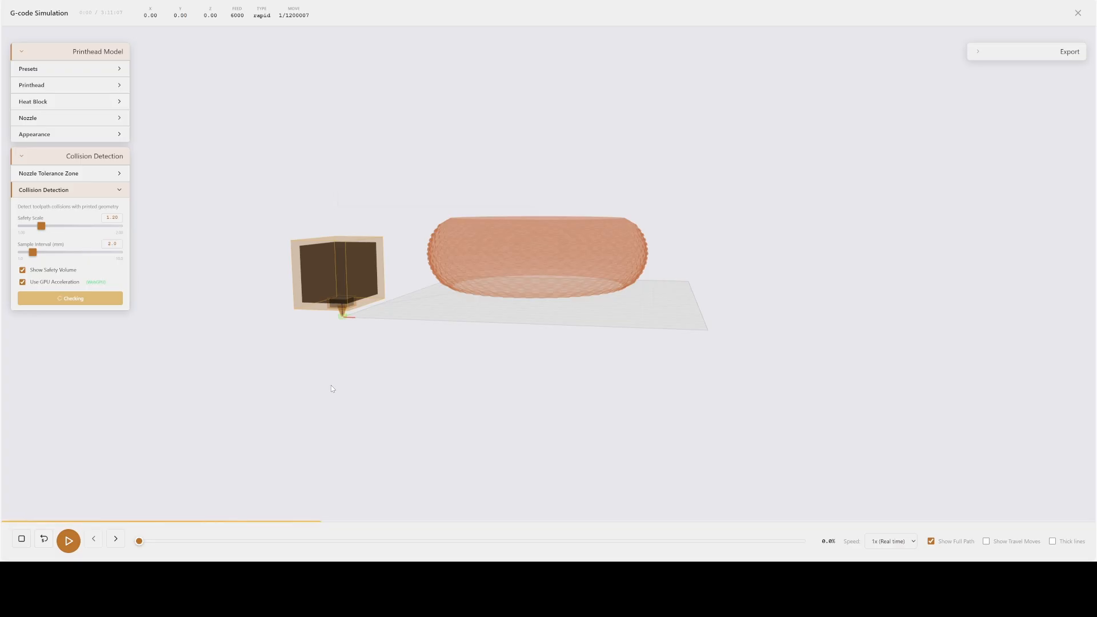
left_click_drag(592, 345, 599, 370)
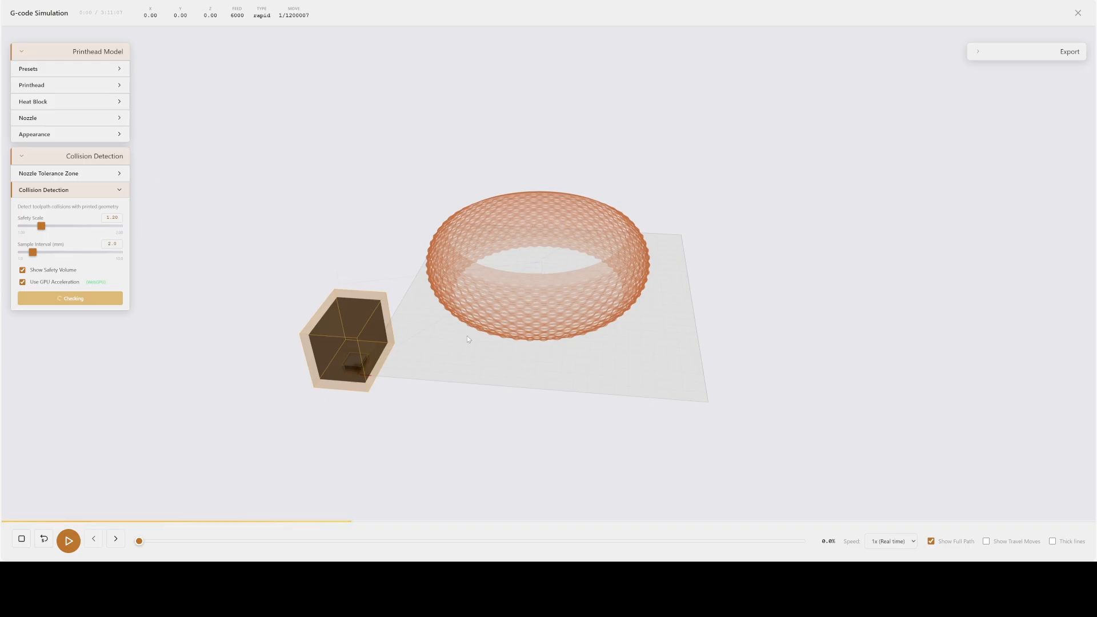
left_click_drag(468, 334, 493, 331)
- Start playback of the G-code simulation and view the printhead moving within the ring from a lower angle
left_click(69, 540)
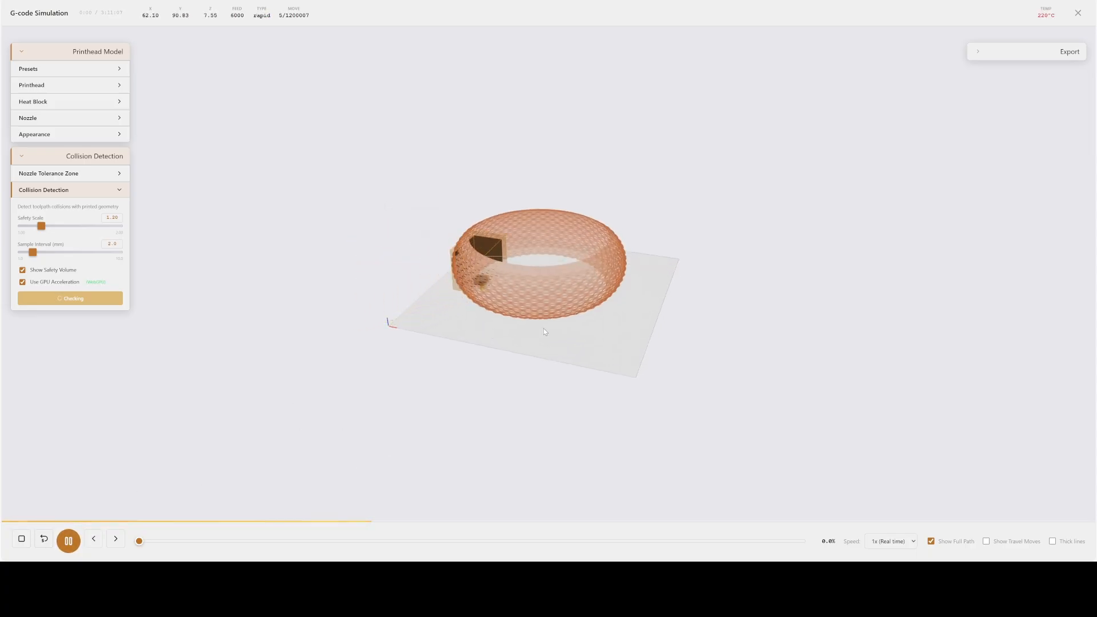
scroll(544, 329, "up", 5)
left_click_drag(549, 325, 565, 300)
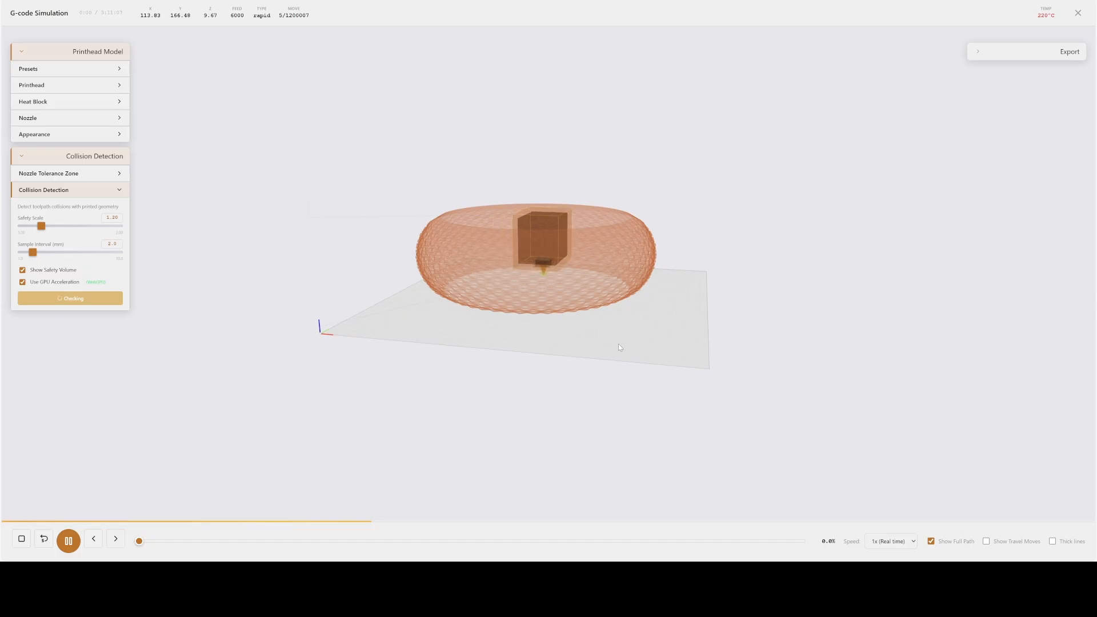
- Hide the full path, turn on thick lines, and examine the nozzle depositing the wavy line up close
left_click(940, 541)
left_click(1052, 541)
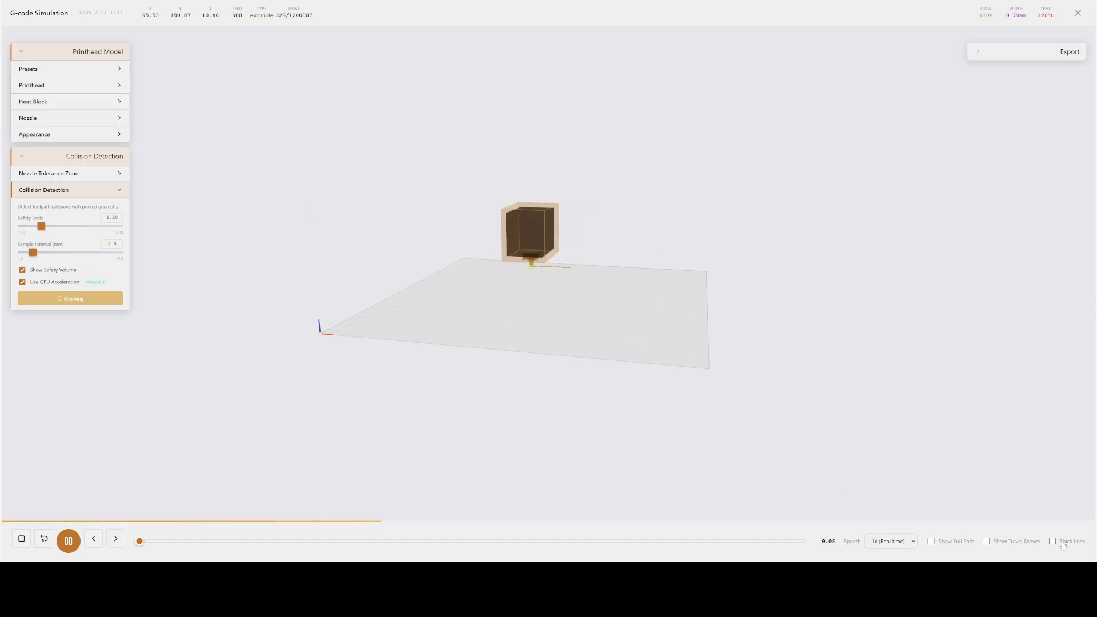
scroll(616, 346, "up", 2)
scroll(614, 344, "up", 3)
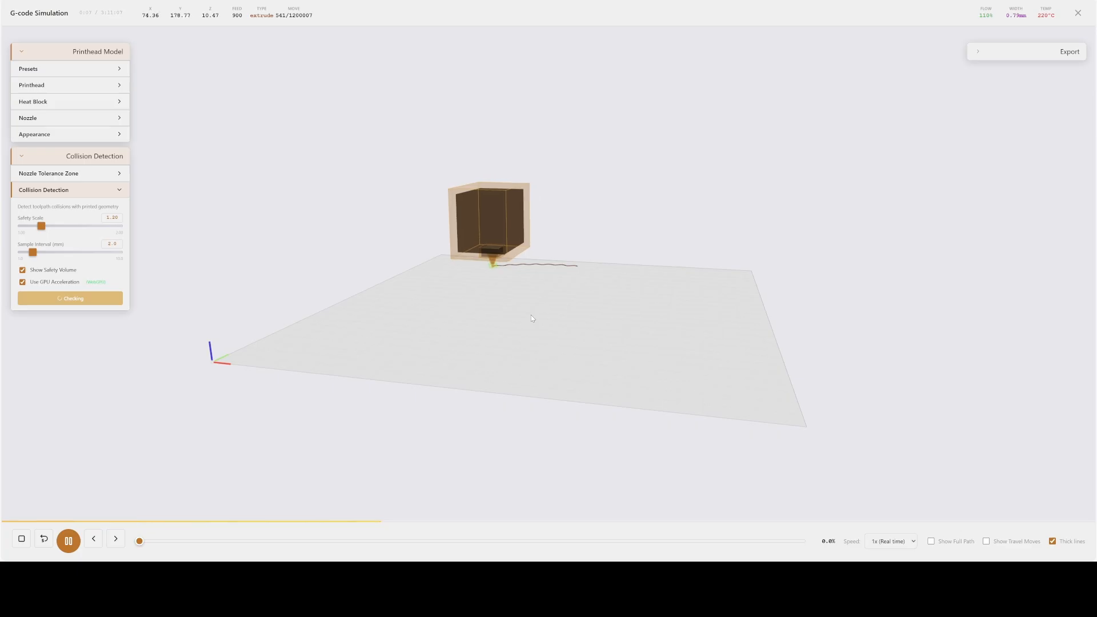
scroll(529, 320, "up", 5)
left_click_drag(520, 337, 537, 341)
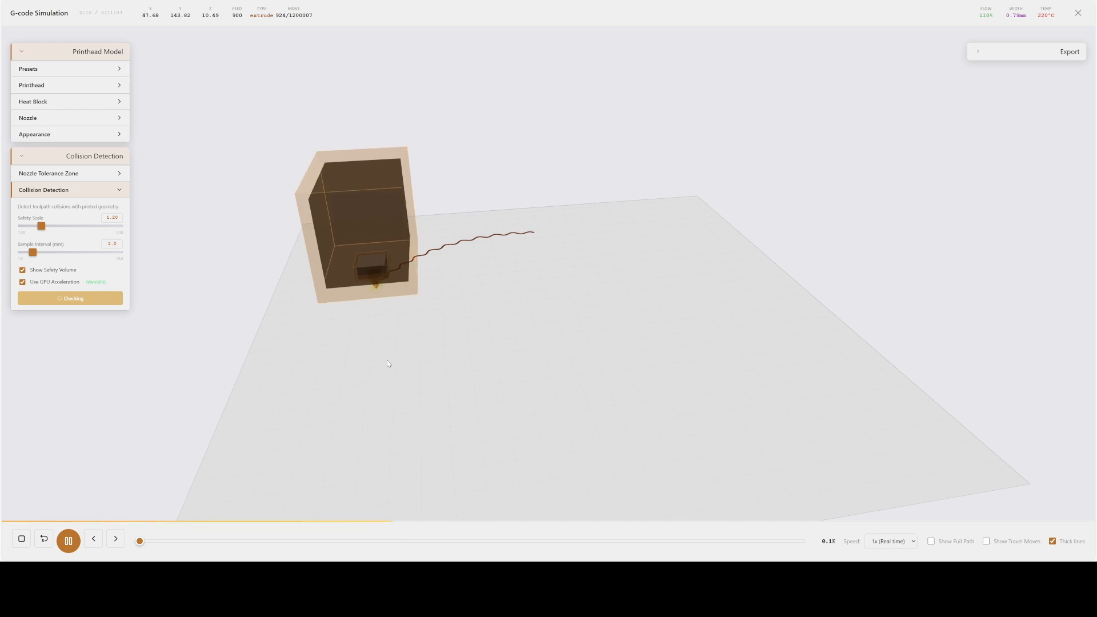
scroll(394, 354, "up", 5)
left_click_drag(402, 347, 511, 312)
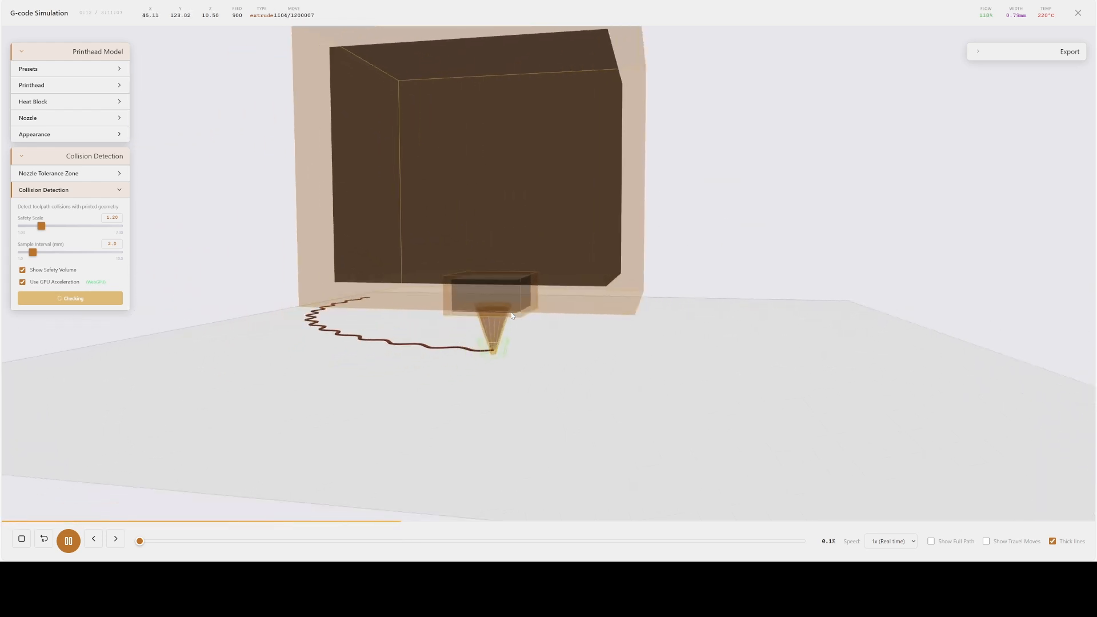
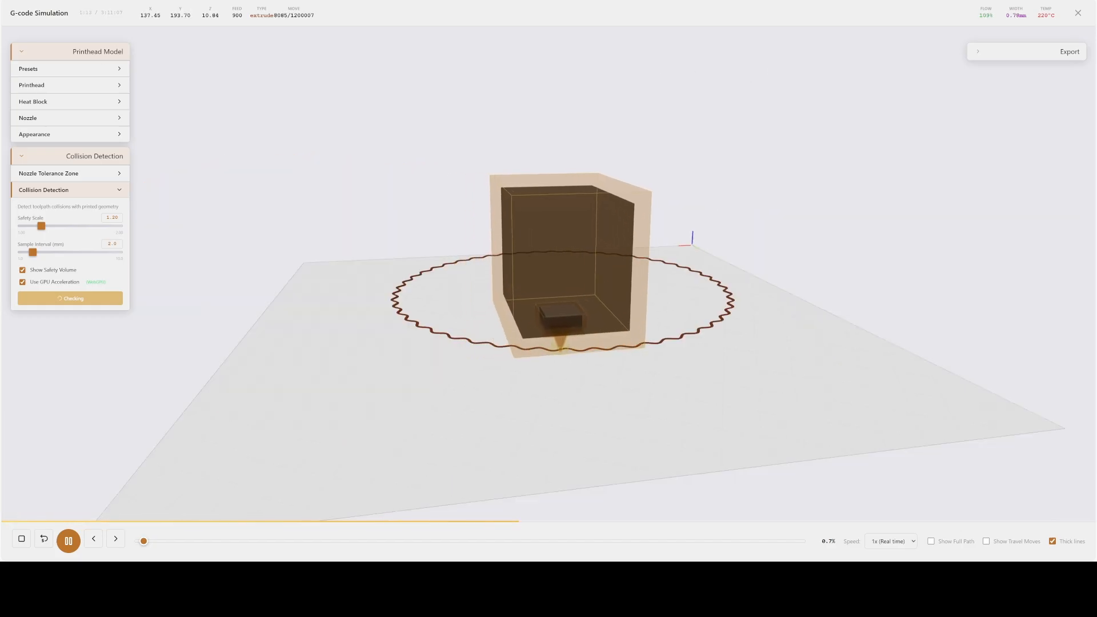
- Leave the G-code simulation and examine the generated G-code from beginning to end in the Machine node's preview
left_click(1078, 13)
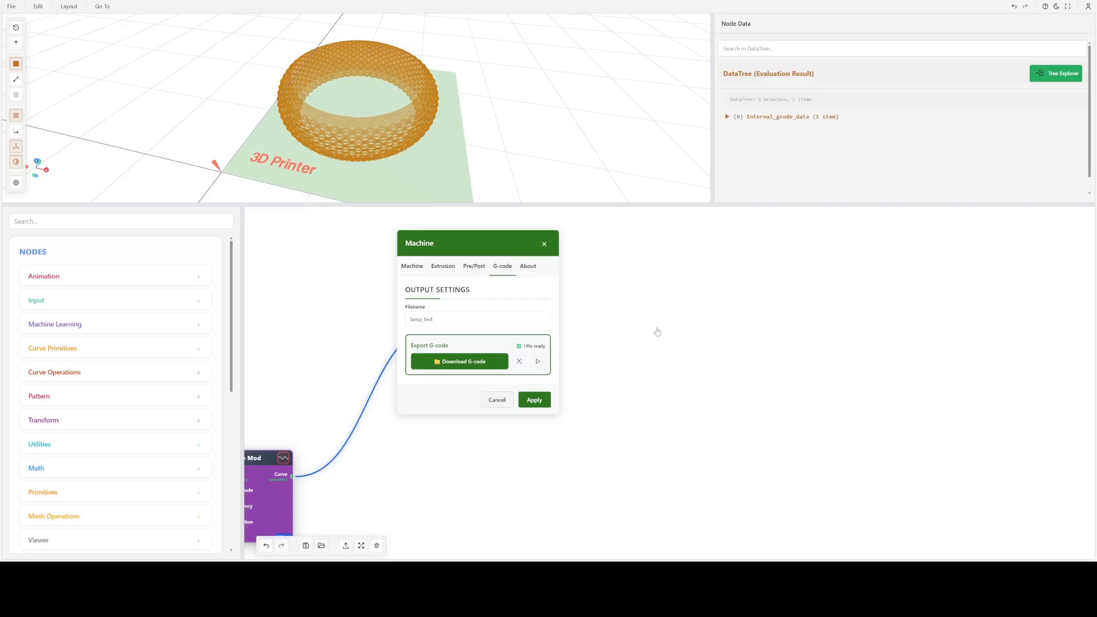
left_click(519, 361)
scroll(498, 337, "up", 5)
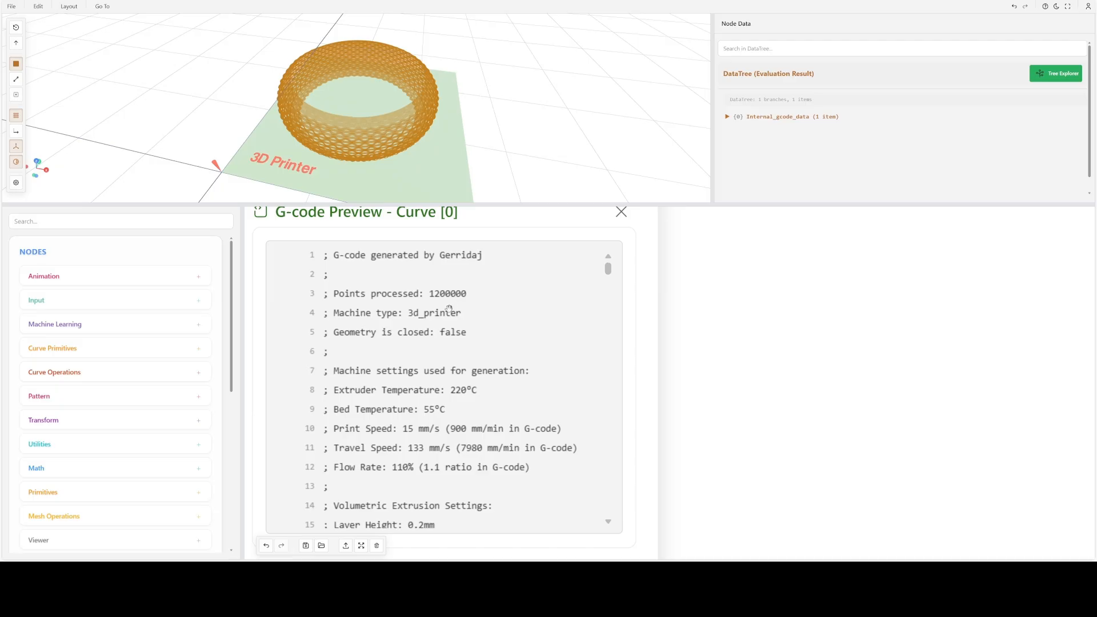
left_click_drag(450, 308, 521, 314)
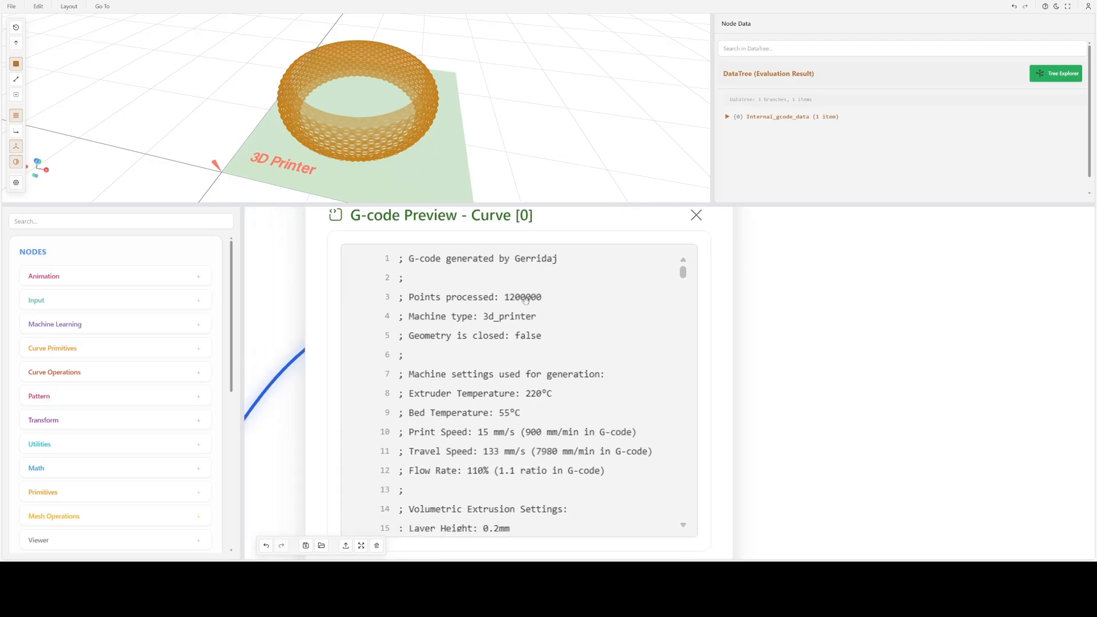
scroll(528, 309, "down", 1)
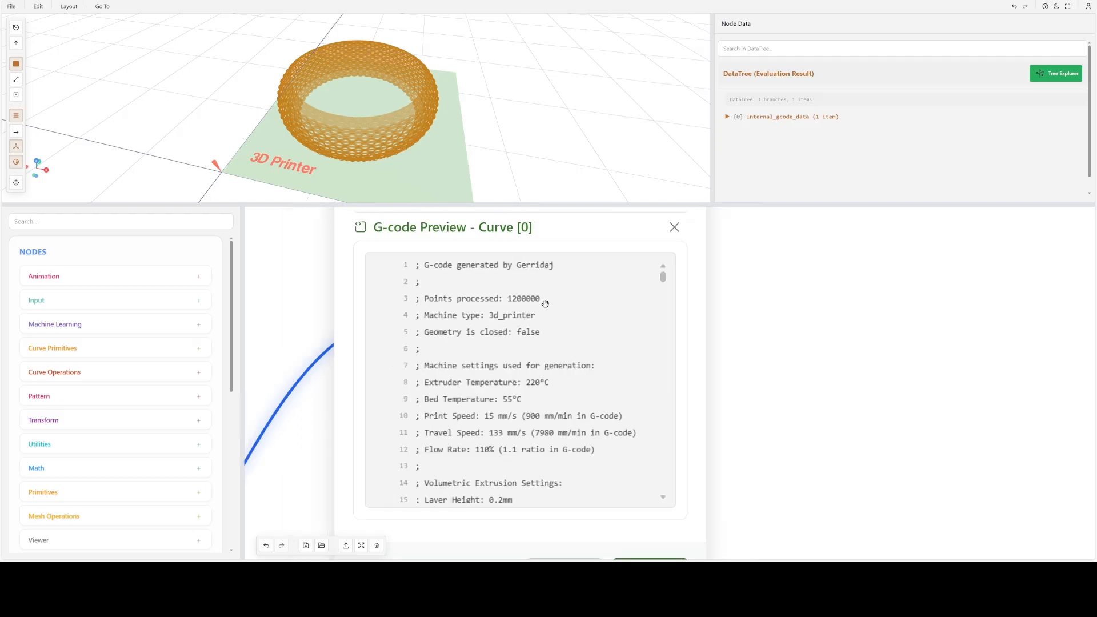
left_click_drag(664, 277, 677, 484)
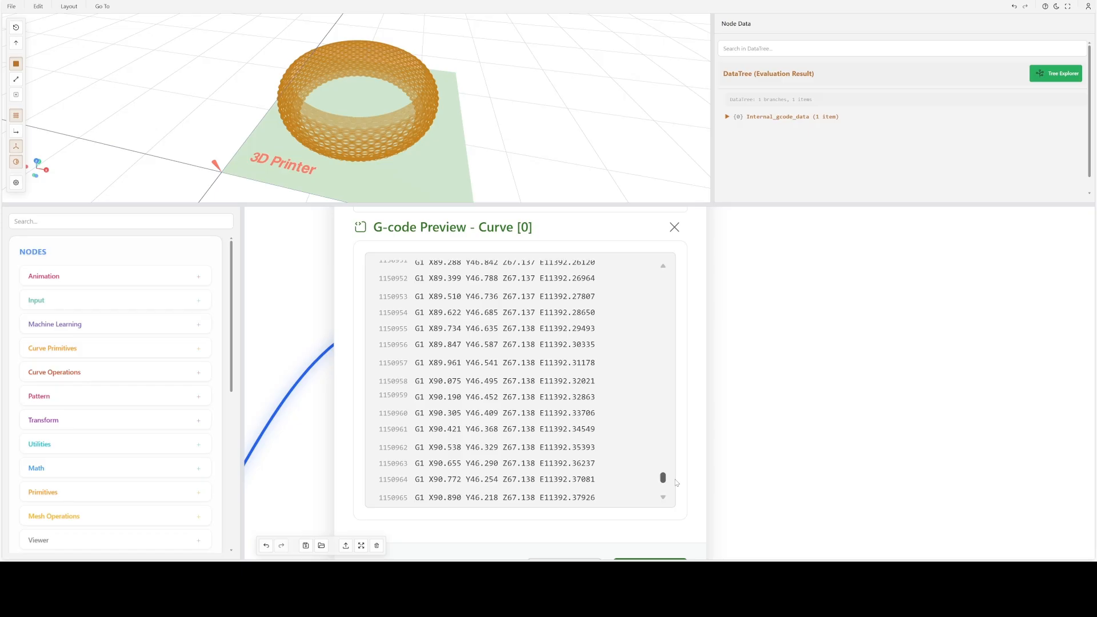
left_click_drag(663, 478, 663, 277)
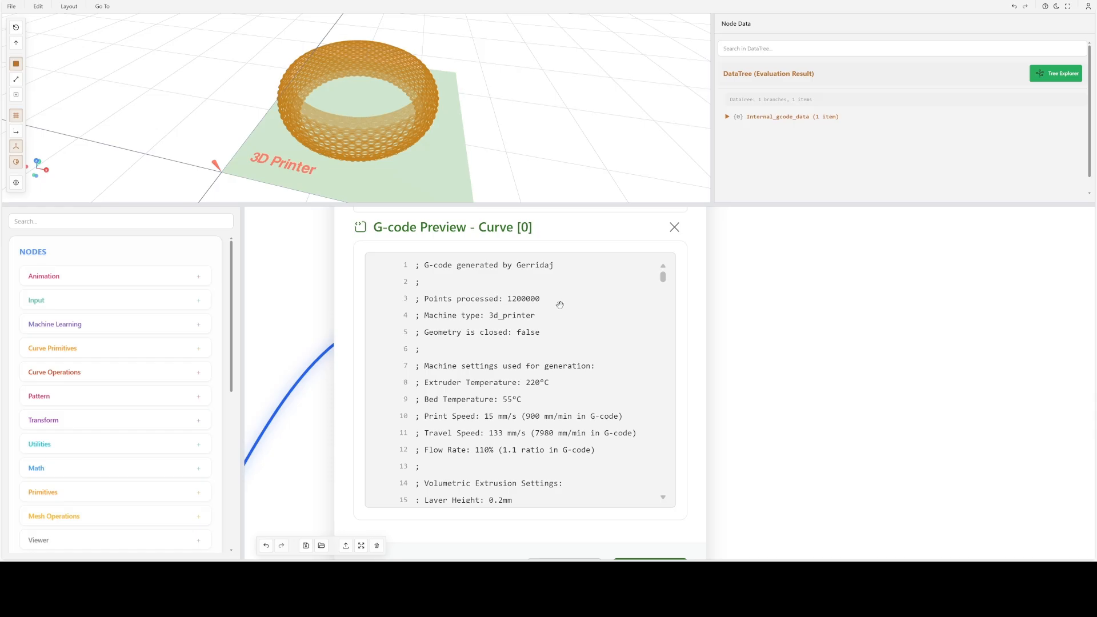
left_click(675, 229)
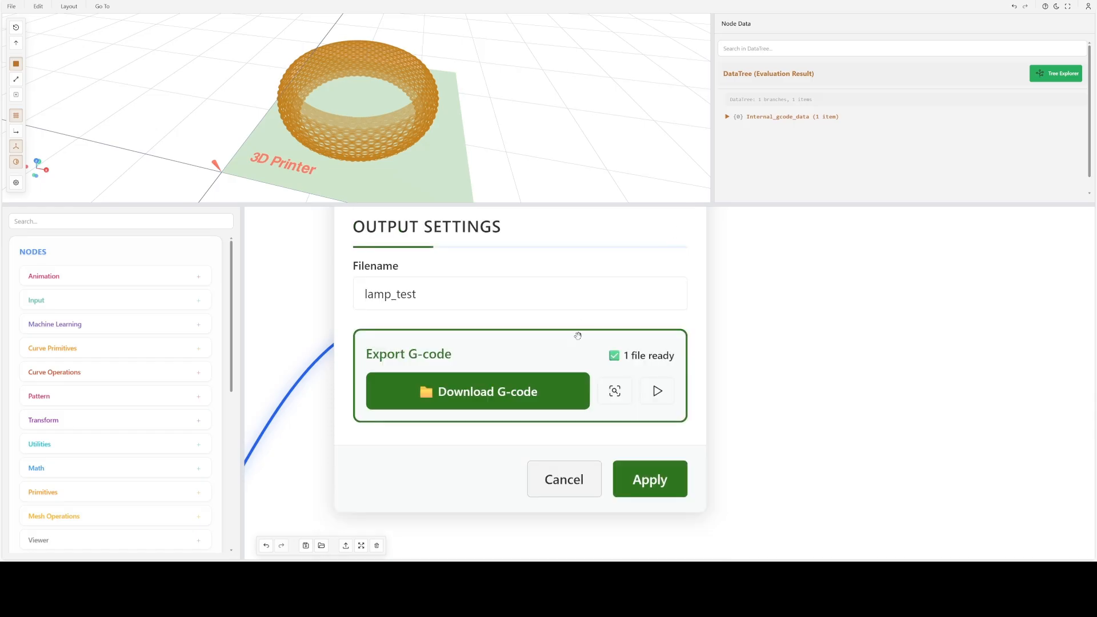
- Download the lamp_test G-code and close the Machine node's settings
left_click(481, 393)
left_click_drag(679, 291, 680, 343)
scroll(679, 342, "down", 4)
left_click(681, 245)
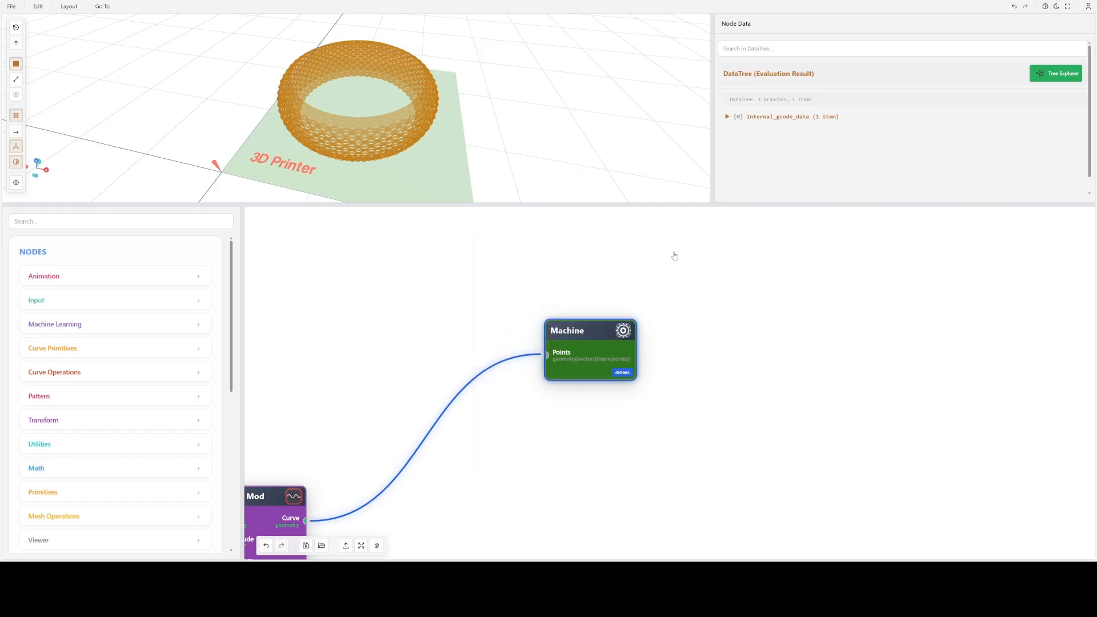
- Set the Curve Modulator's resampling resolution to 1000, apply it, and inspect the ring's toolpath up close
left_click_drag(374, 289, 349, 297)
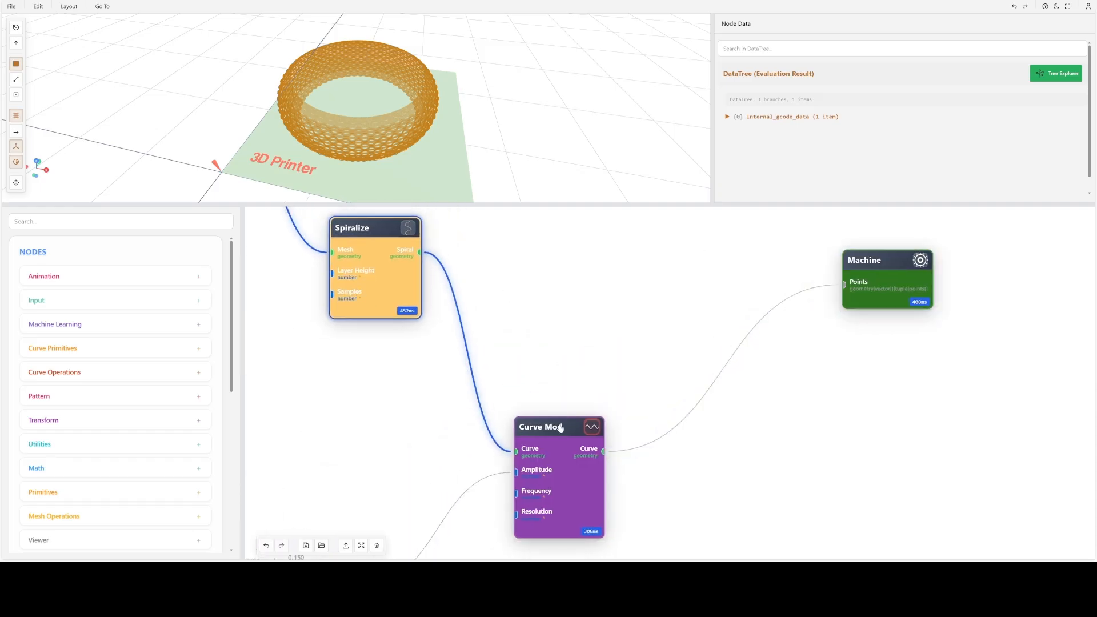
left_click_drag(559, 427, 617, 330)
double_click(629, 339)
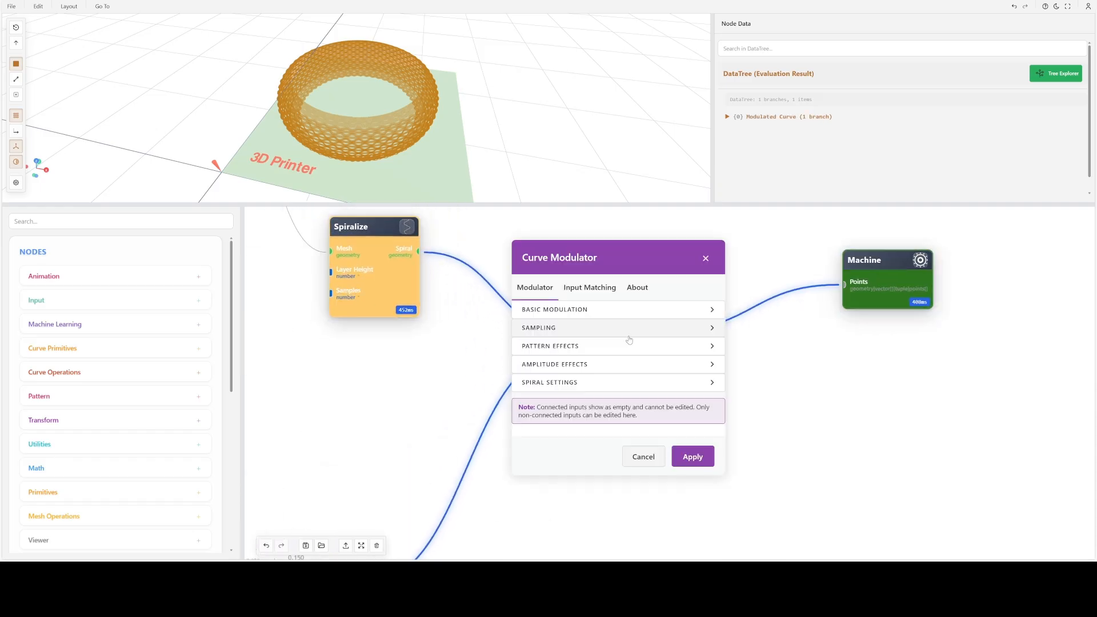
left_click(566, 310)
scroll(667, 328, "up", 1)
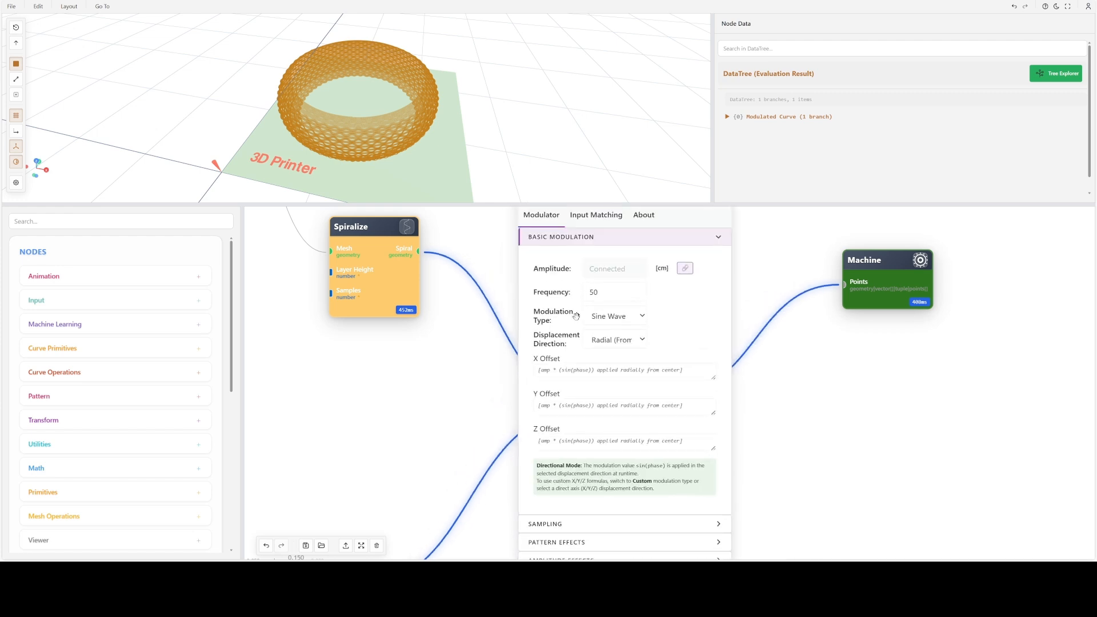
left_click(548, 234)
left_click(576, 394)
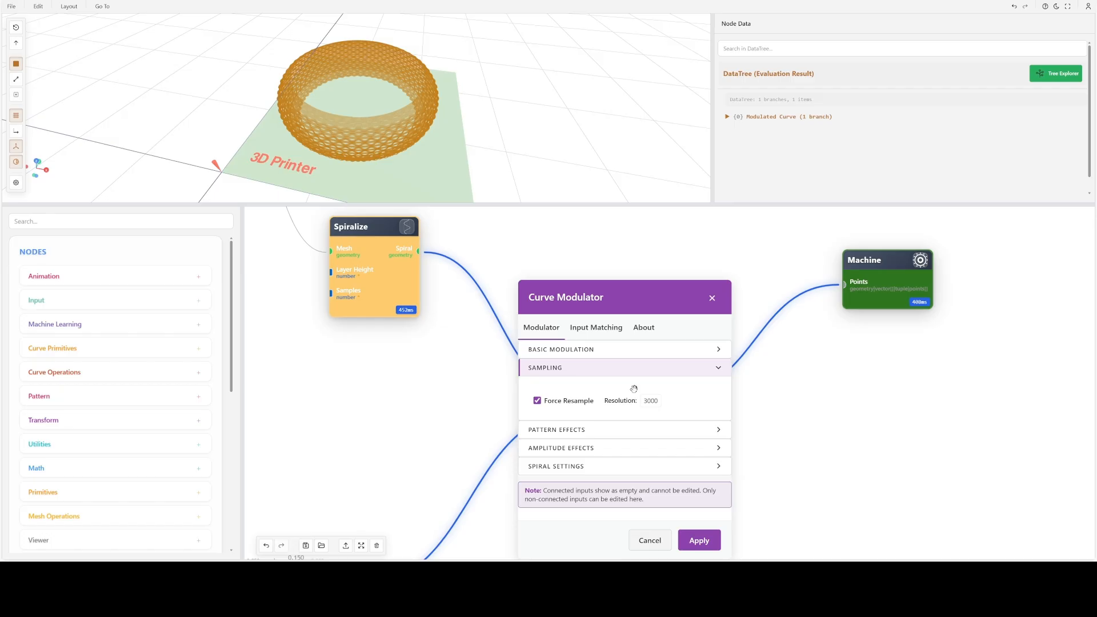
double_click(651, 401)
type("1000")
left_click(699, 540)
scroll(364, 100, "up", 6)
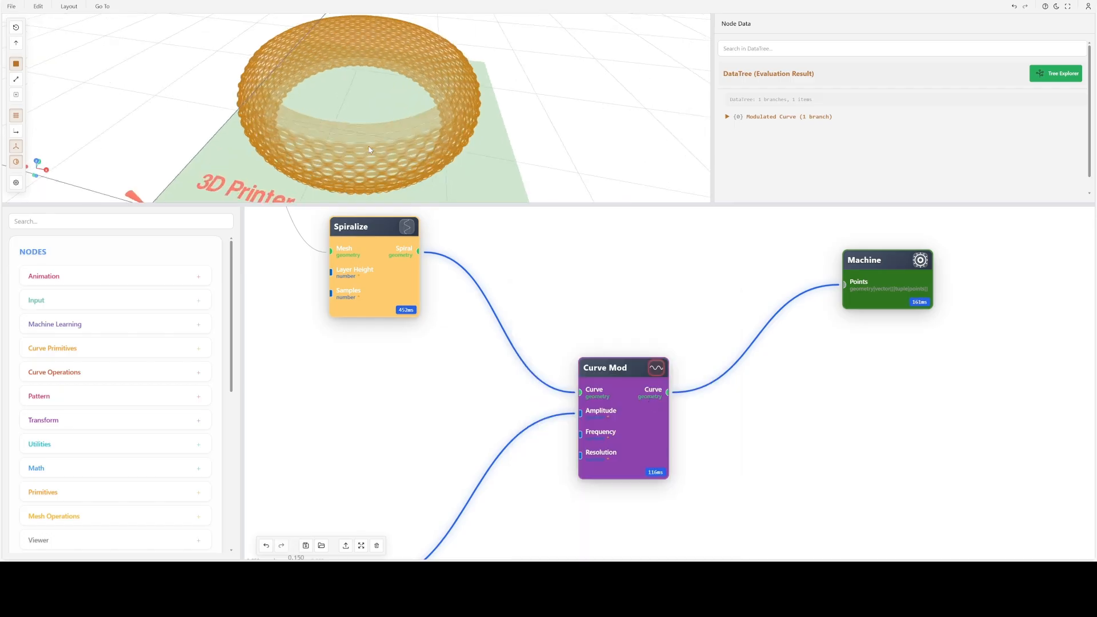
scroll(362, 117, "up", 4)
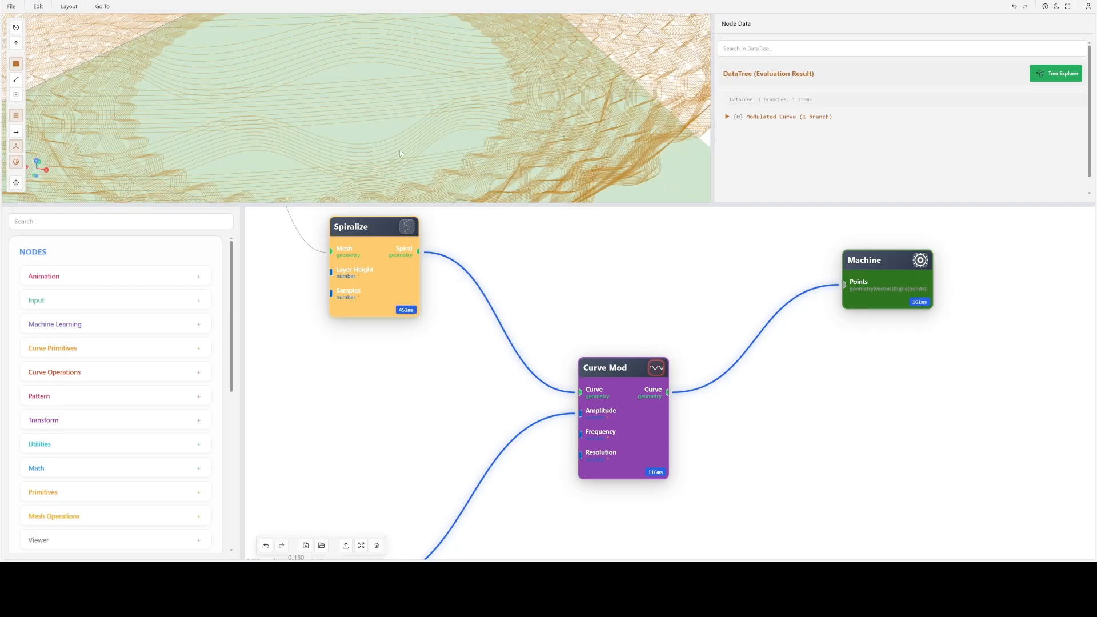
- Review the Spiralize node's layer height, samples and spiral mode parameters, and apply them unchanged
double_click(370, 268)
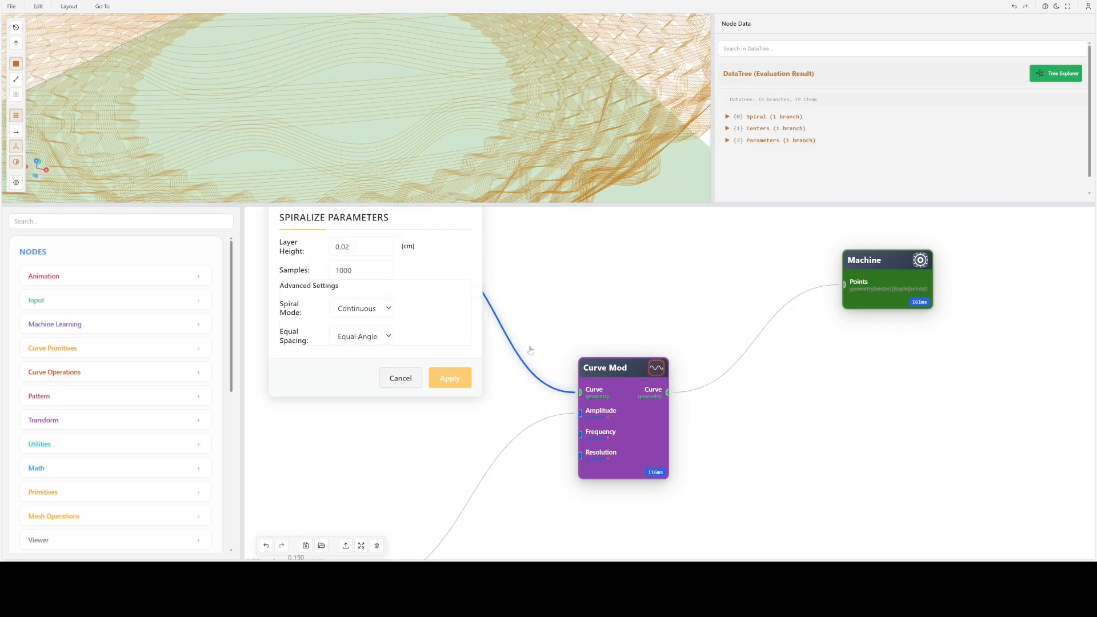
left_click(448, 379)
scroll(435, 377, "down", 3)
left_click_drag(410, 396, 321, 382)
scroll(492, 444, "up", 3)
left_click(465, 355)
- Preview the Machine node's regenerated G-code to check the number of processed points, and close the node's settings
left_click_drag(599, 412, 461, 499)
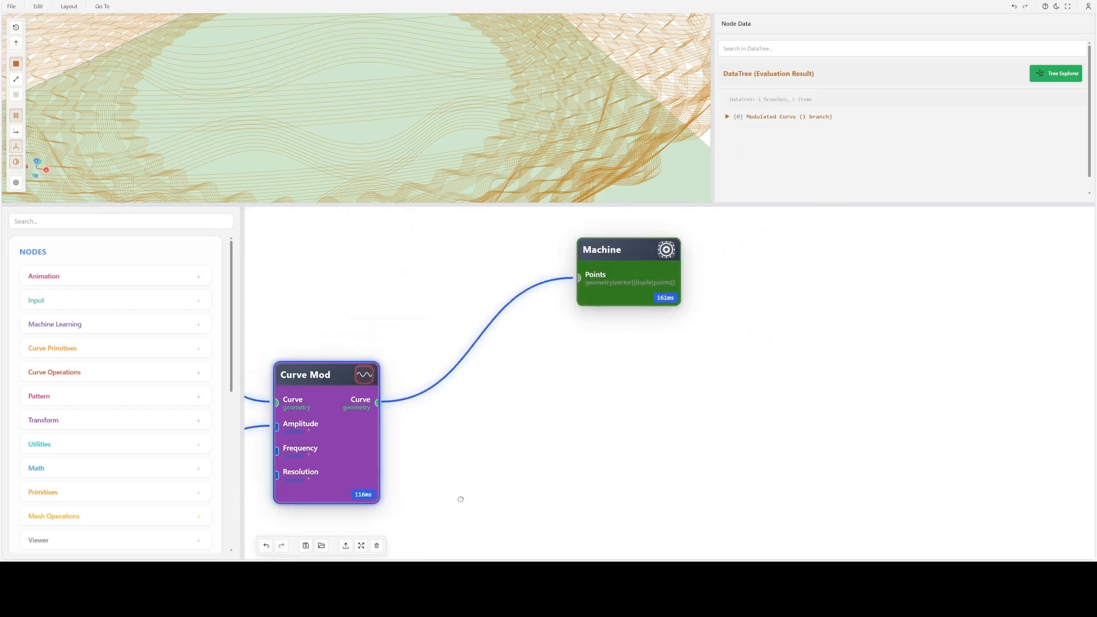
double_click(587, 303)
left_click(612, 212)
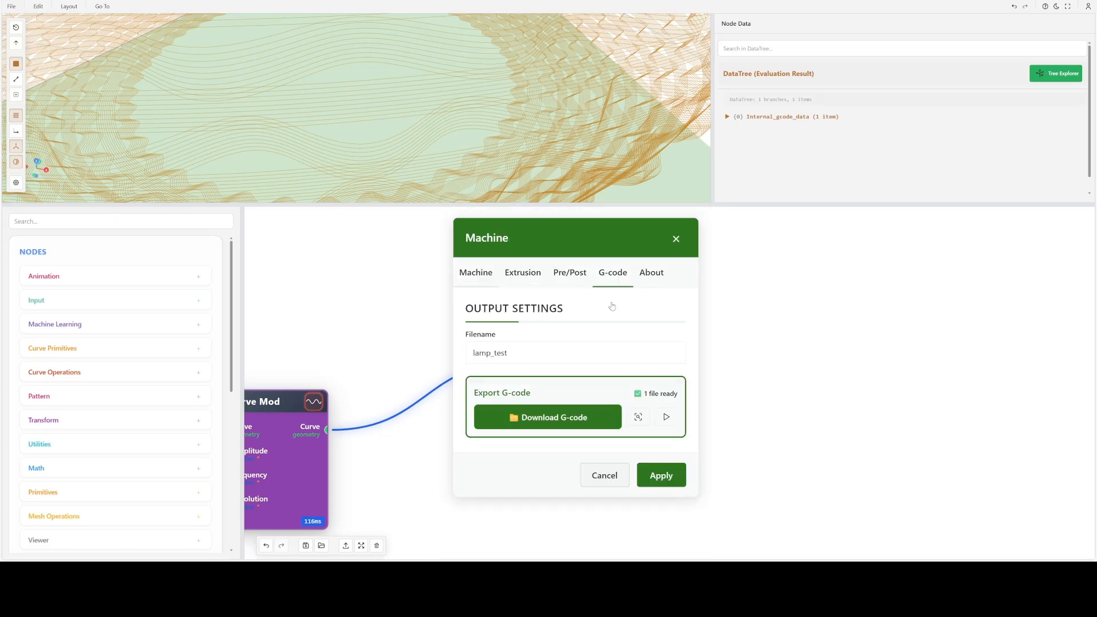
left_click(641, 420)
scroll(603, 370, "up", 2)
scroll(604, 370, "up", 2)
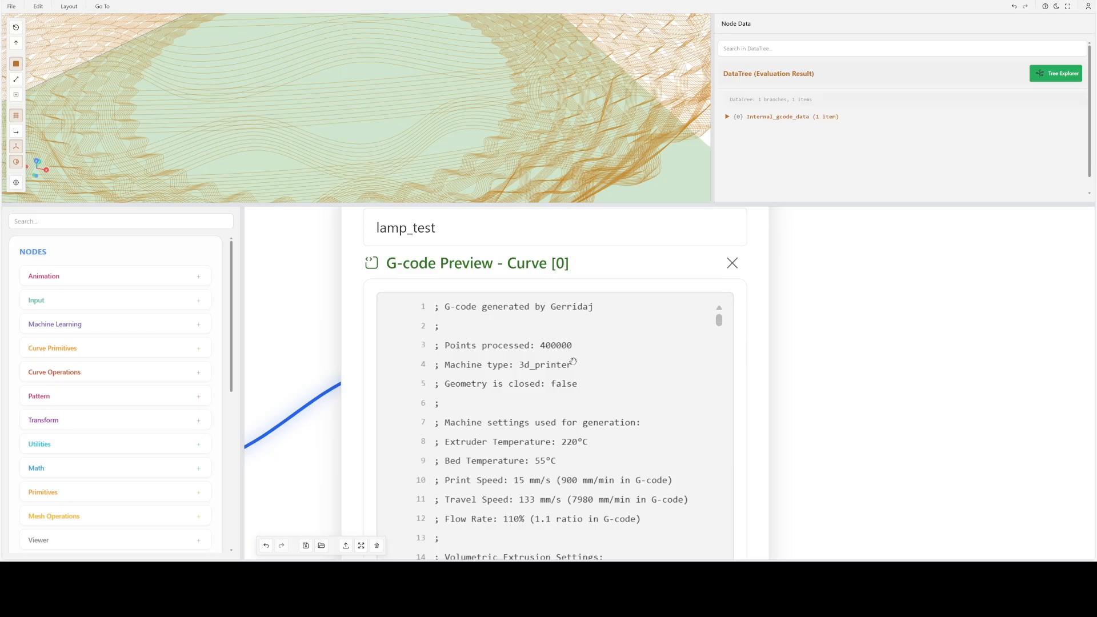
left_click(732, 263)
scroll(562, 379, "down", 2)
scroll(563, 378, "down", 4)
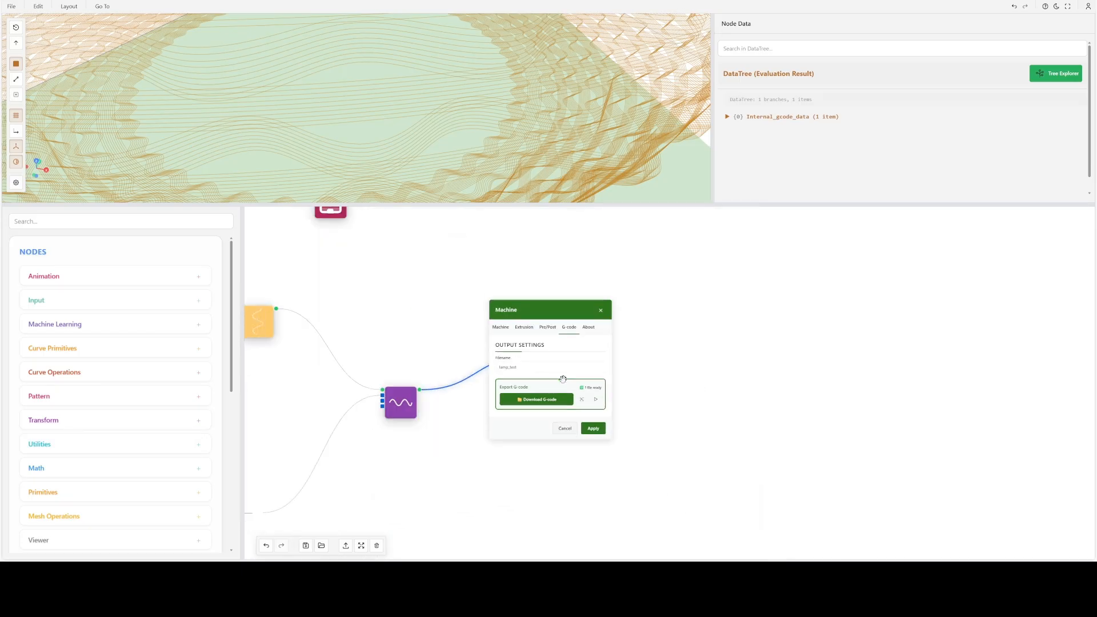
left_click(600, 311)
- Reposition the Loft, Circle and Spiralize nodes to space out the middle of the node graph
scroll(343, 161, "down", 5)
left_click_drag(345, 160, 409, 130)
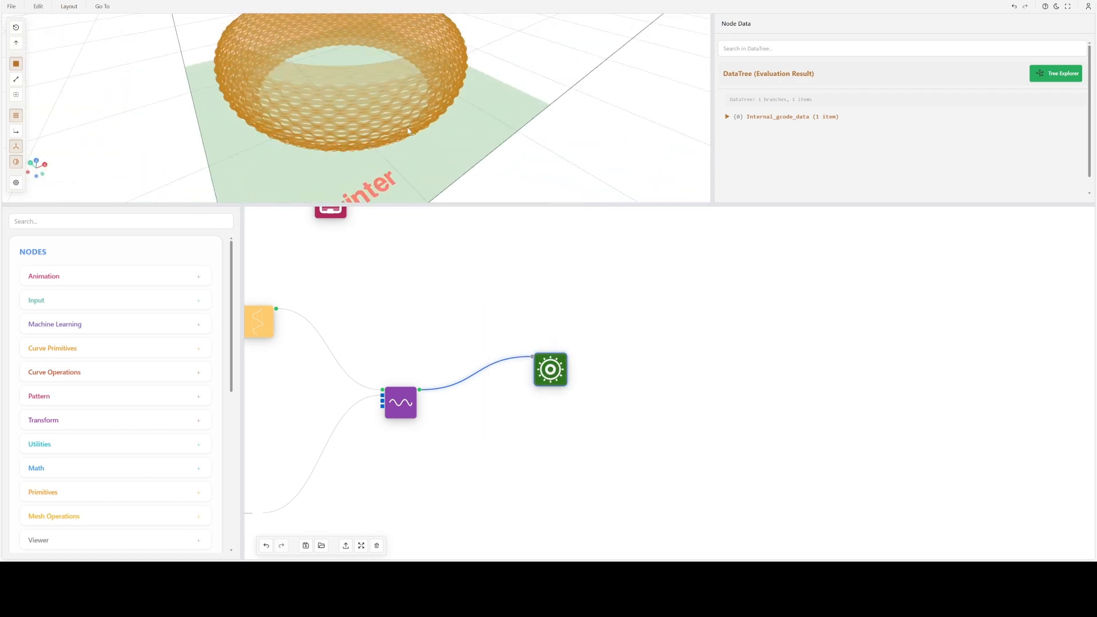
scroll(375, 310, "down", 2)
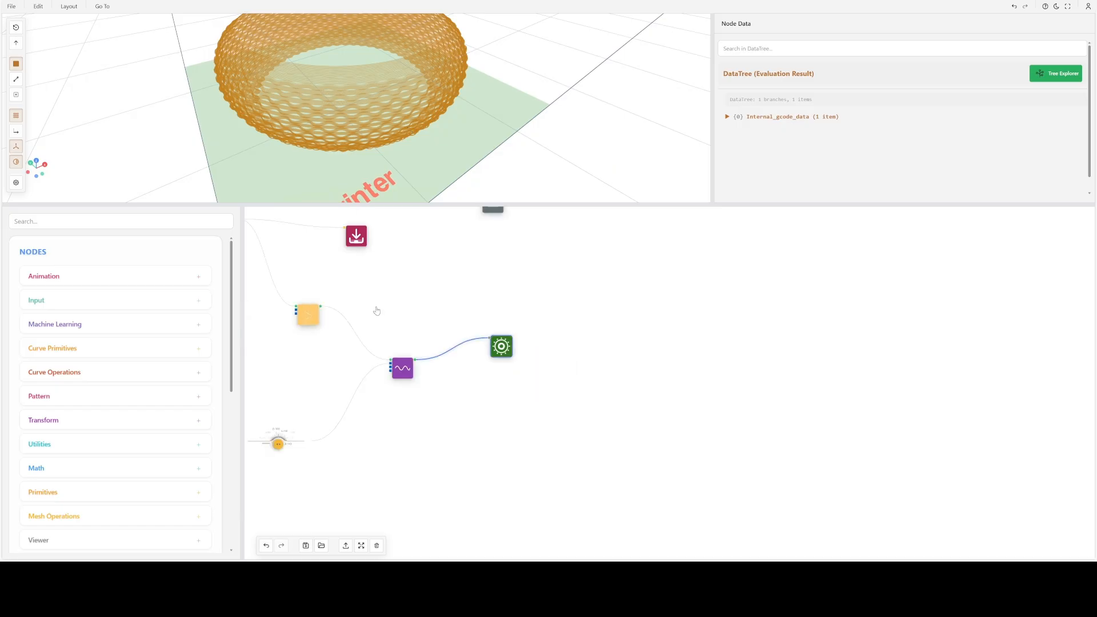
scroll(600, 362, "down", 3)
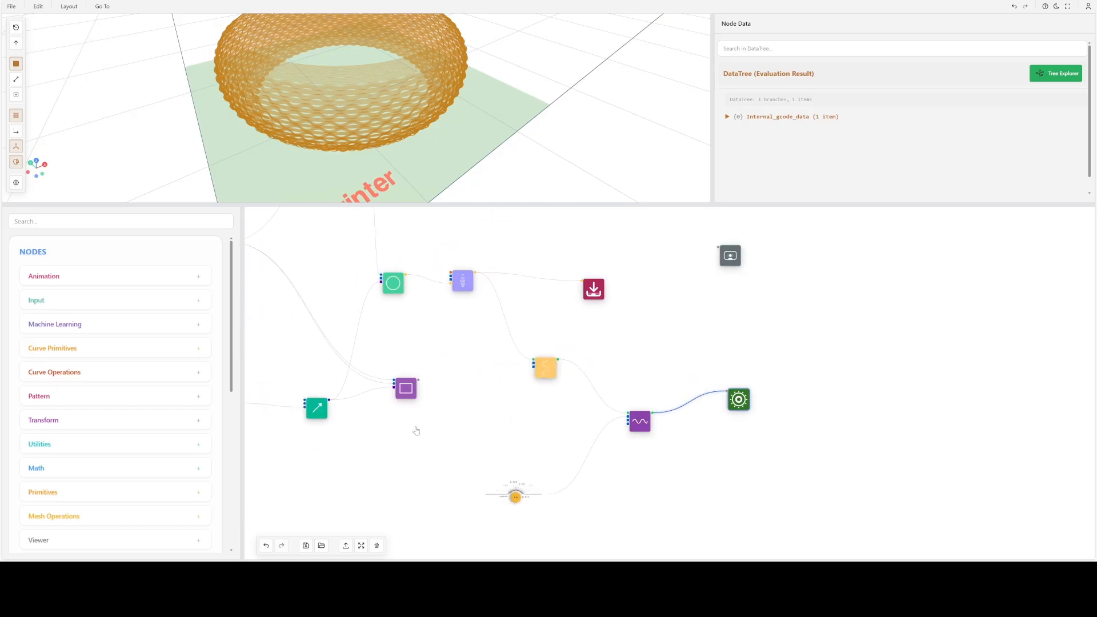
left_click_drag(417, 431, 539, 476)
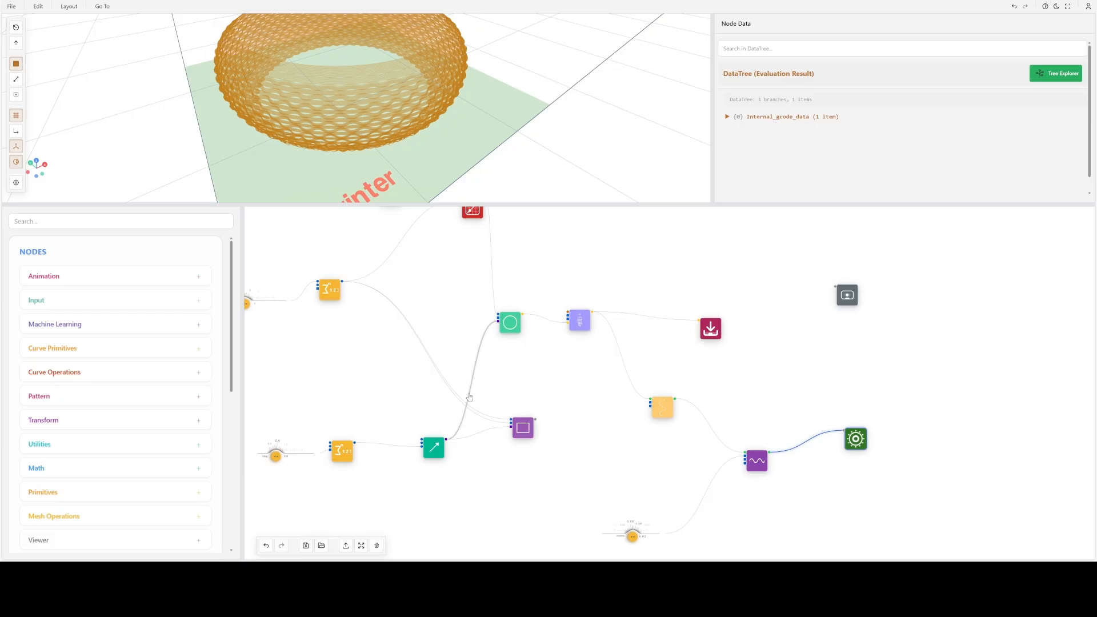
left_click_drag(362, 382, 392, 426)
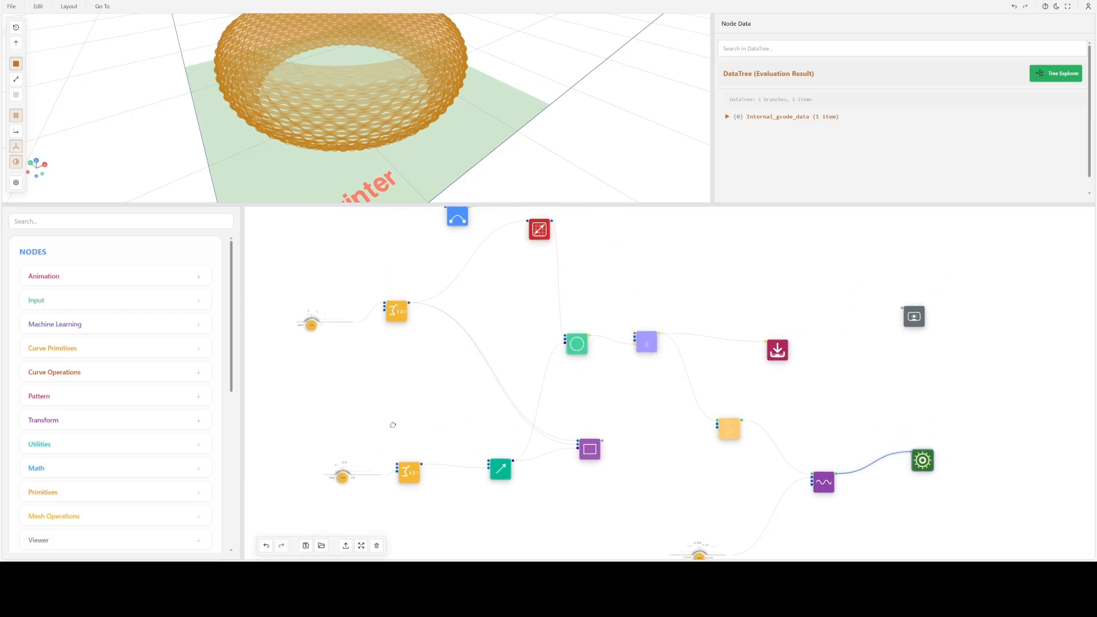
left_click_drag(609, 369, 685, 360)
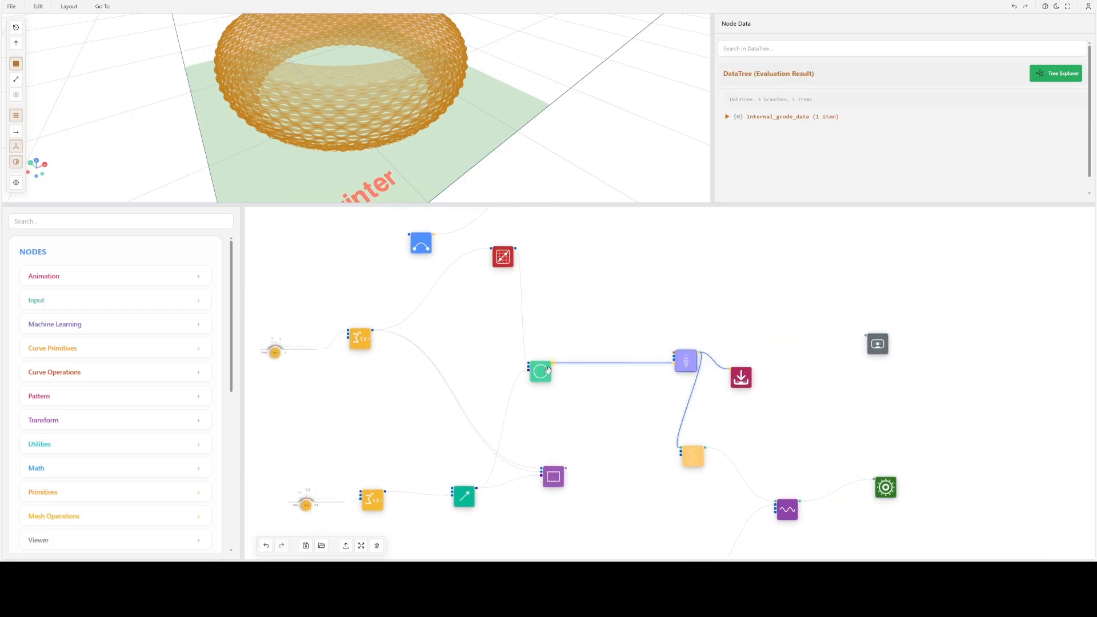
left_click_drag(536, 366, 501, 351)
left_click_drag(700, 457, 723, 452)
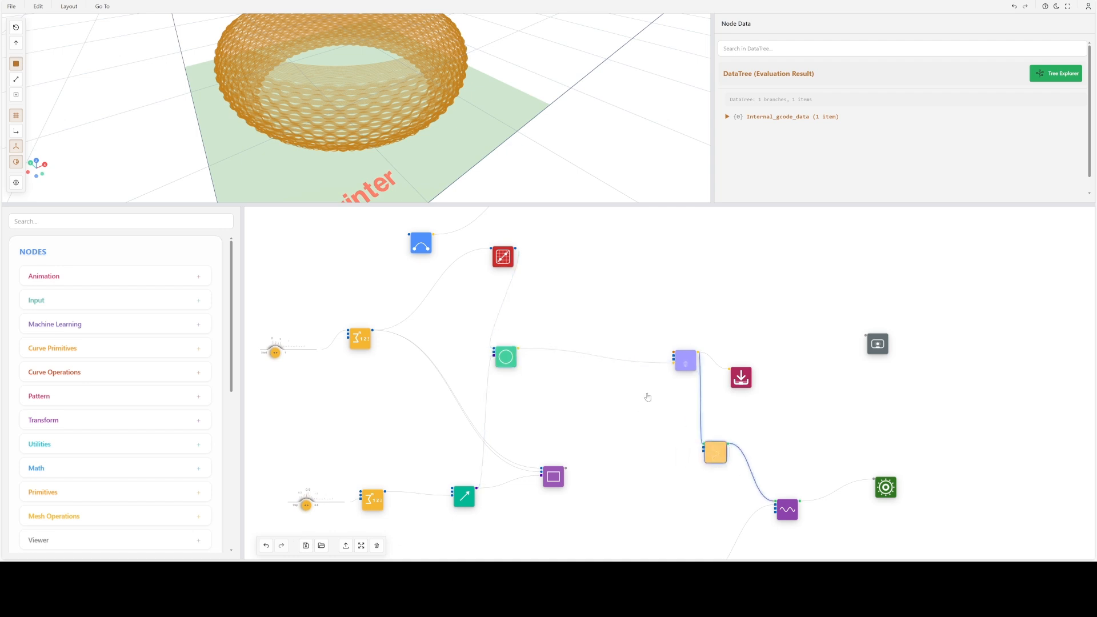
left_click_drag(686, 359, 655, 359)
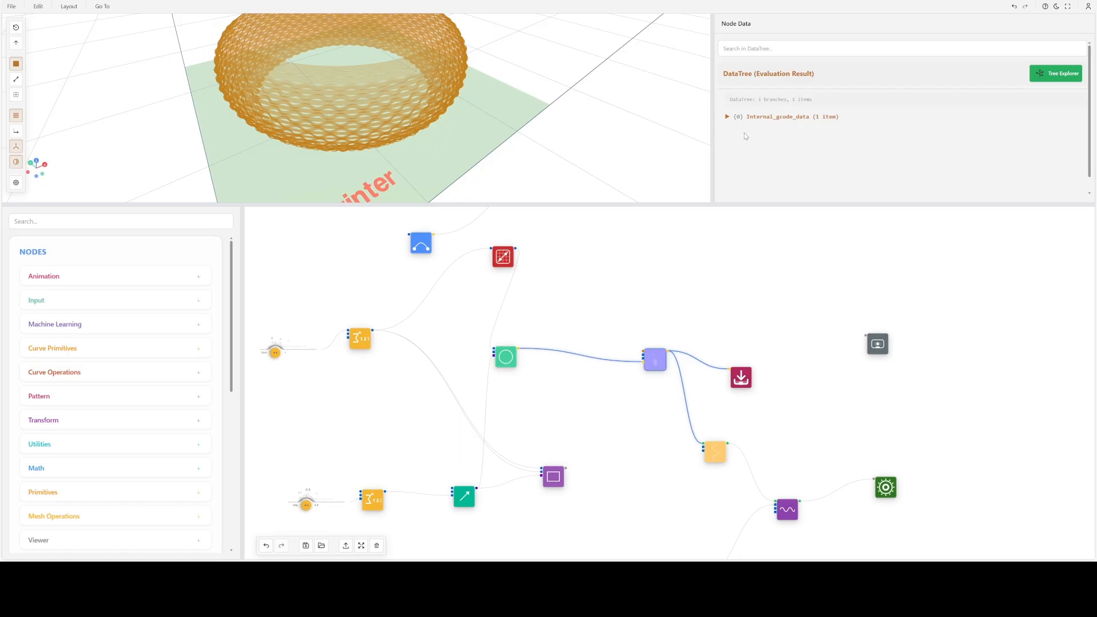
- Hide the Node Data display and the node library to widen the 3D view and the graph workspace
left_click(702, 103)
left_click(254, 301)
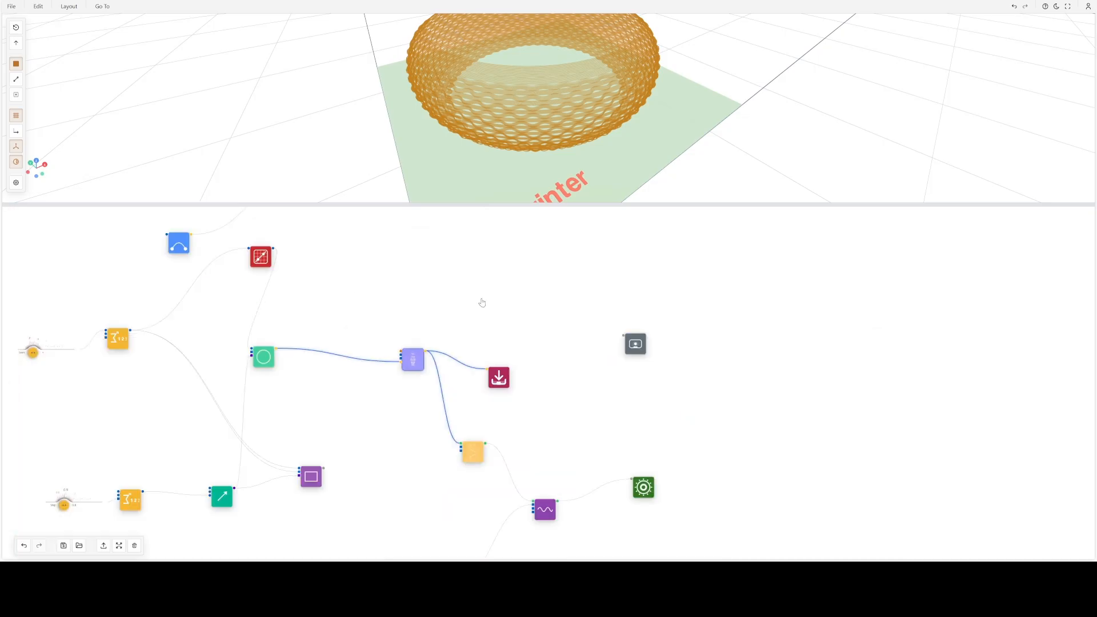
scroll(482, 303, "down", 1)
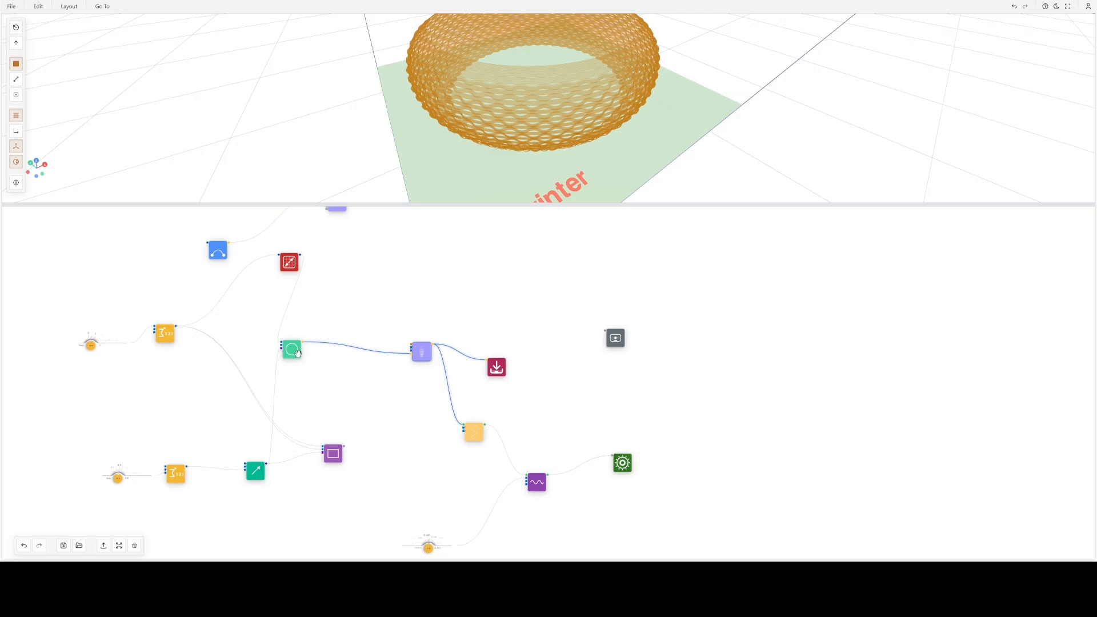
- Move the Circle node closer to the Loft node and the Graph Mapper between the upper Series and Circle nodes
left_click_drag(297, 353, 344, 352)
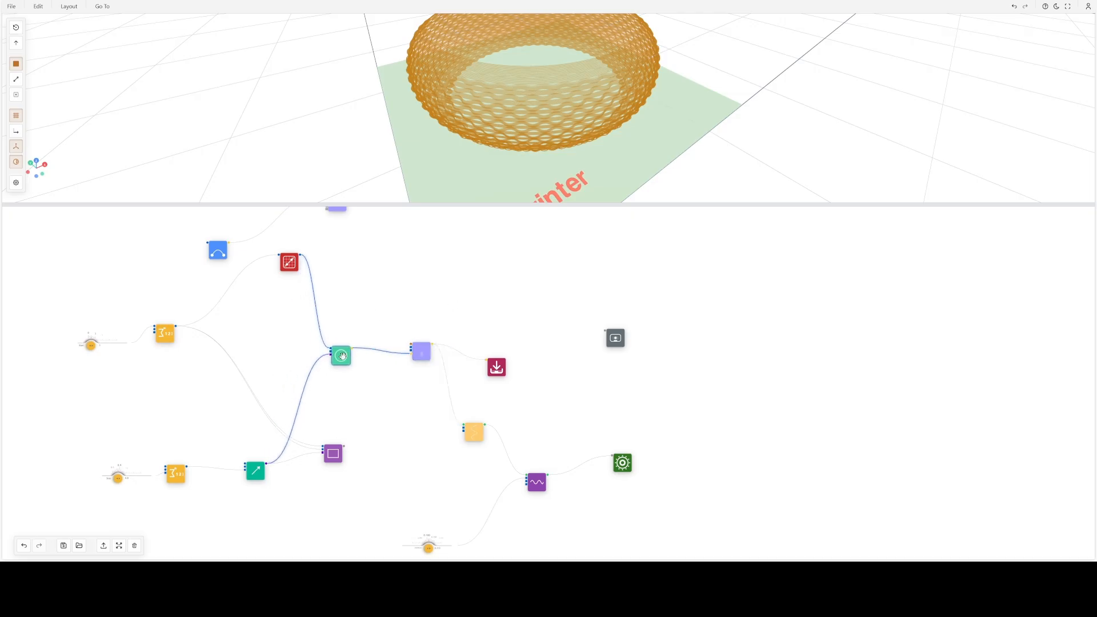
left_click_drag(291, 262, 259, 303)
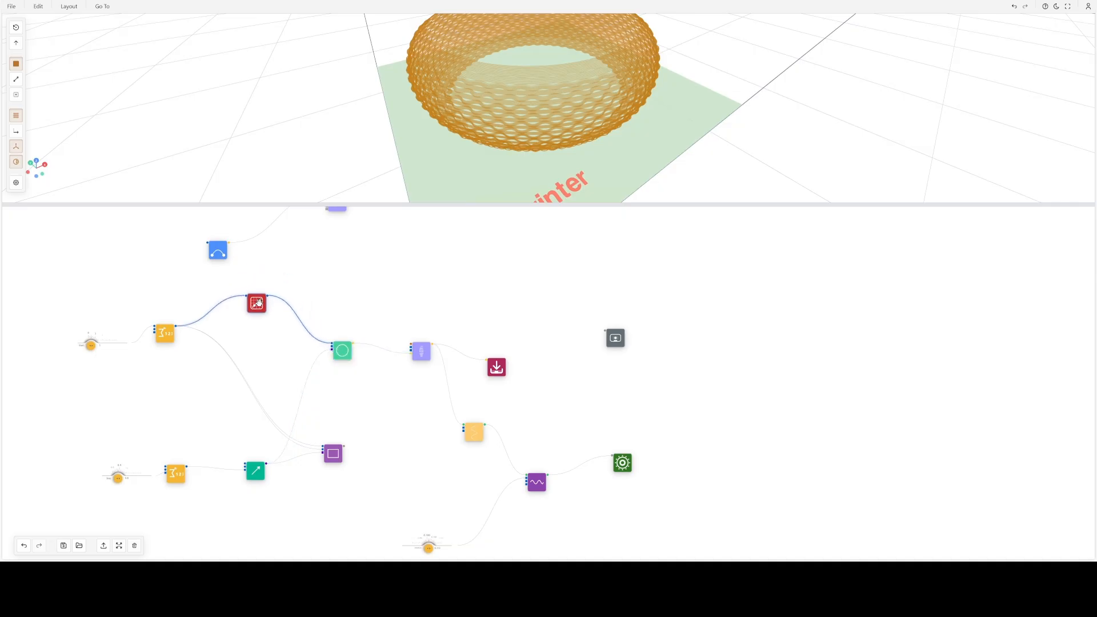
left_click(375, 286)
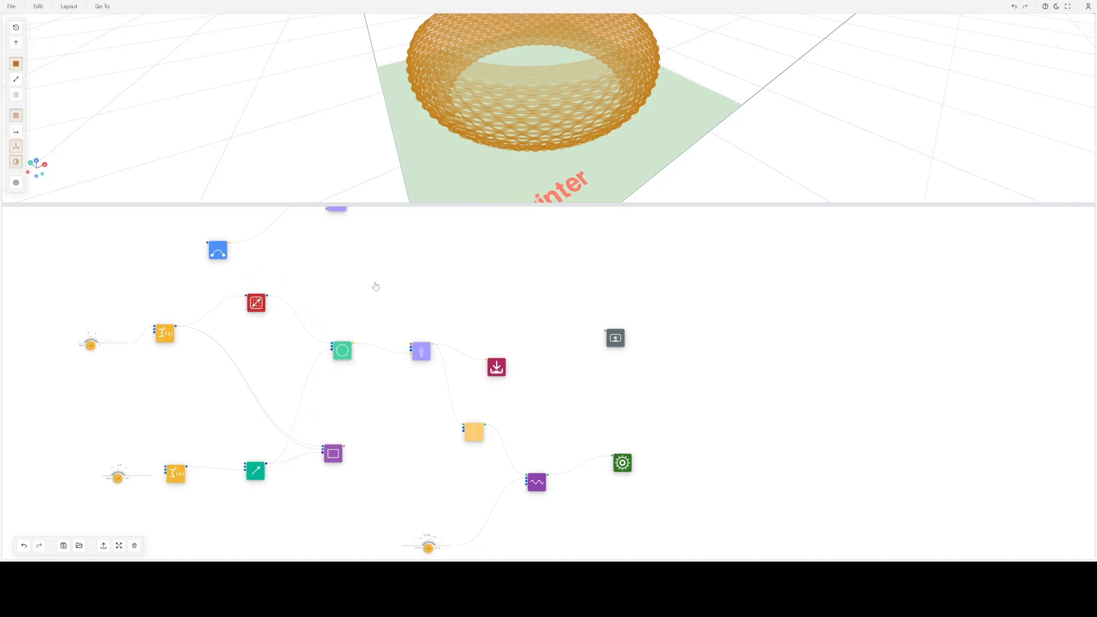